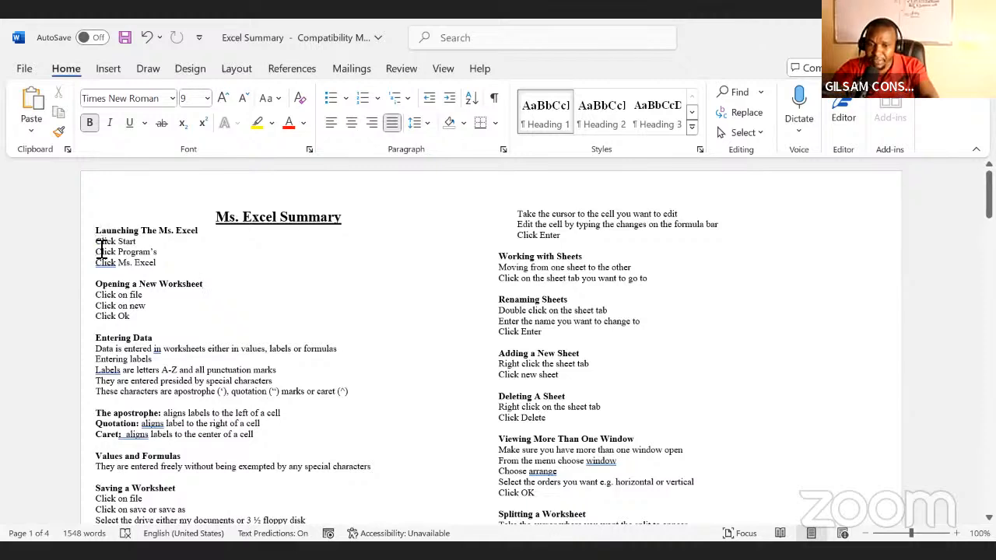
Step: Highlight the 'Click Program' step line, then return focus to the Word notes
drag(95, 241, 151, 262)
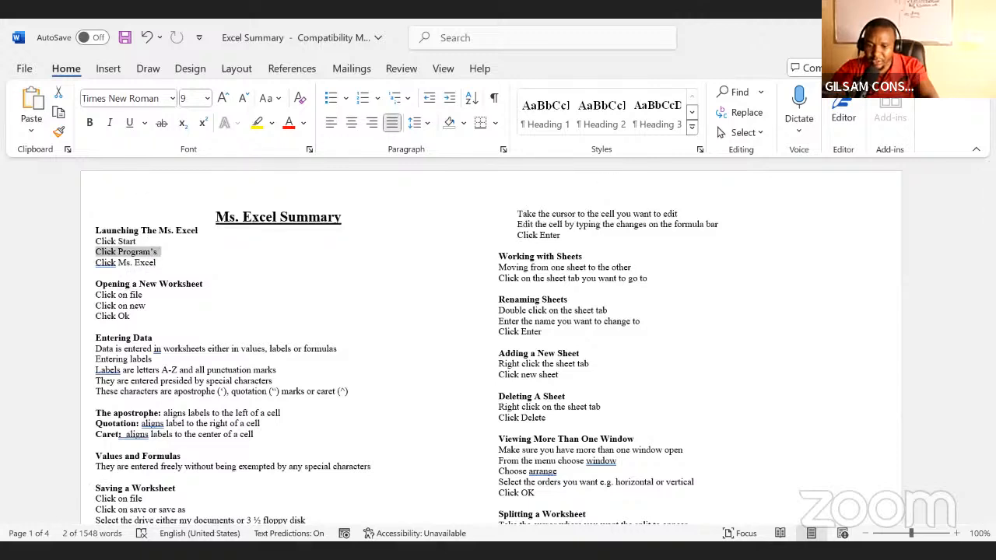
key(alt+Tab)
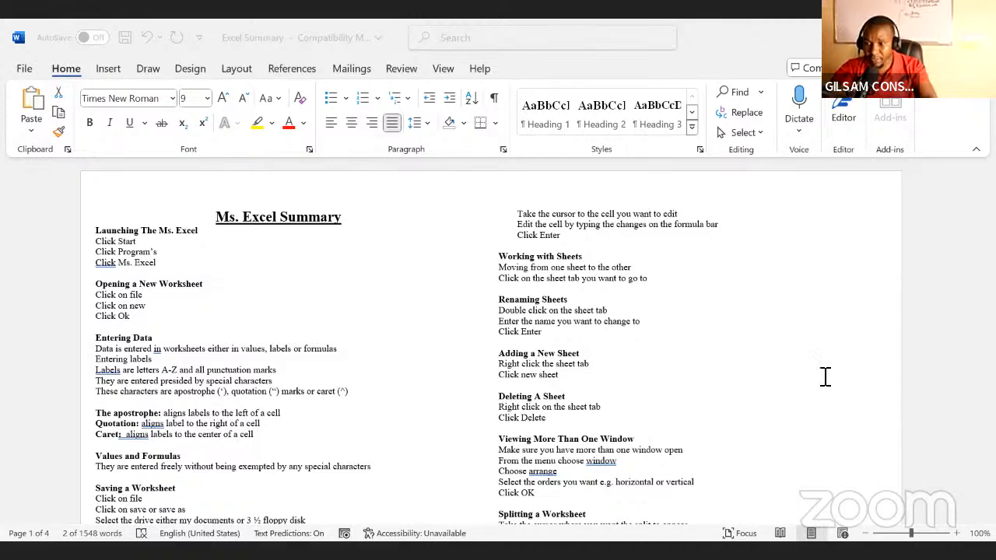
click(595, 306)
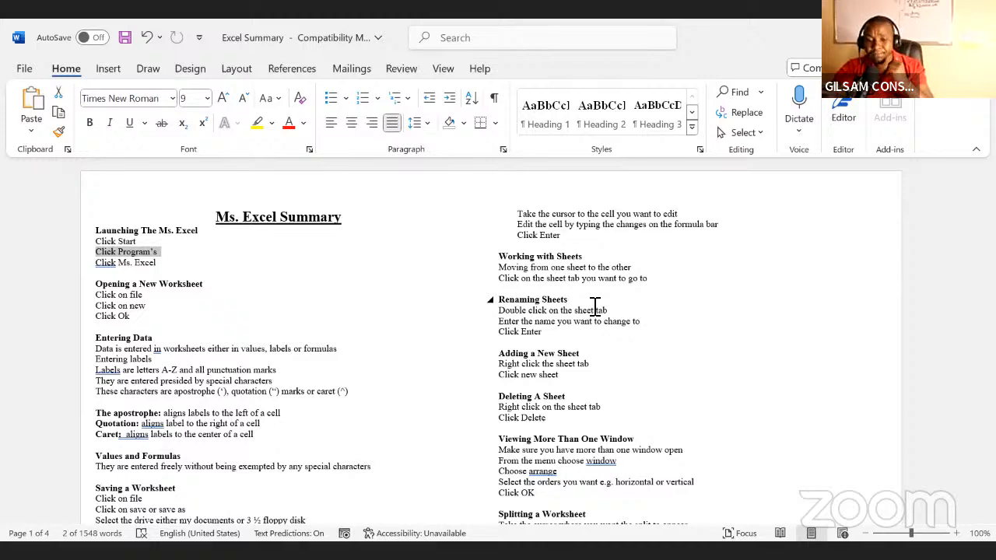
Step: Highlight 'in worksheets' and the Saving a Worksheet steps further down
scroll(594, 306, down, 2)
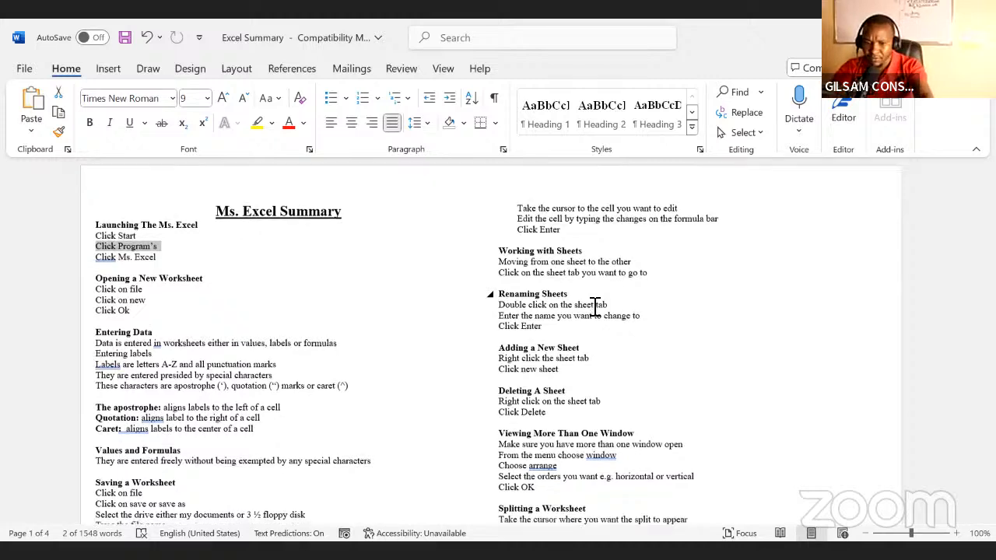
scroll(594, 306, down, 2)
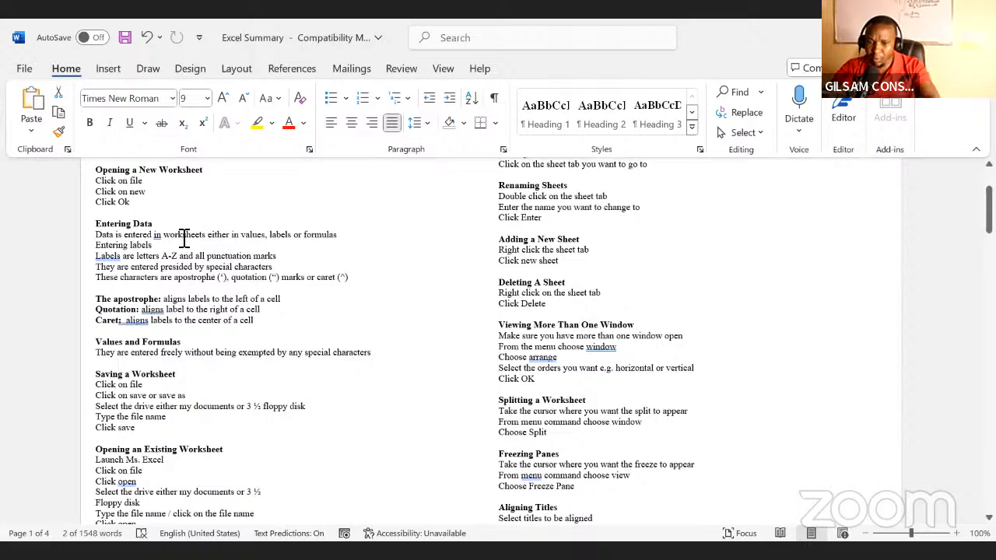
drag(155, 236, 196, 244)
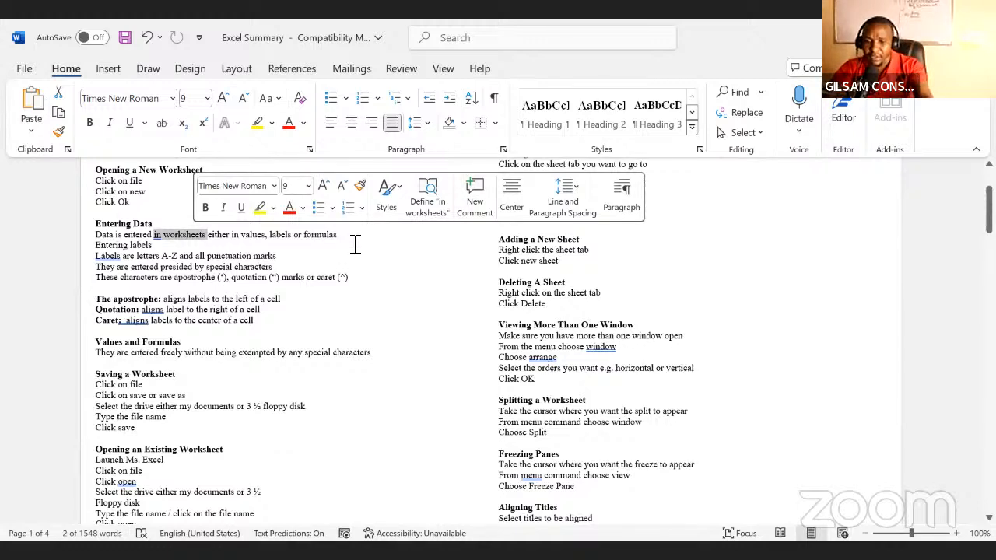
scroll(354, 245, down, 3)
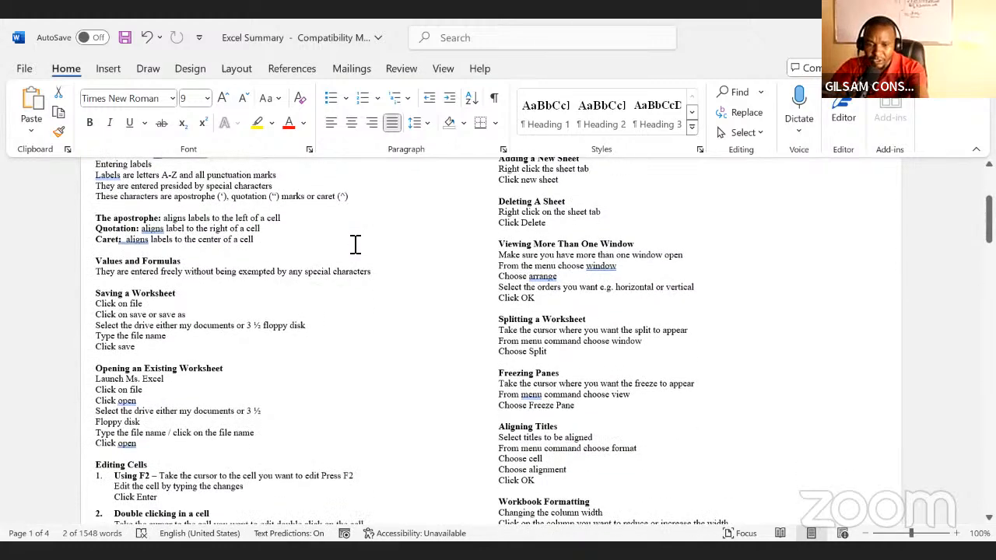
scroll(354, 244, down, 2)
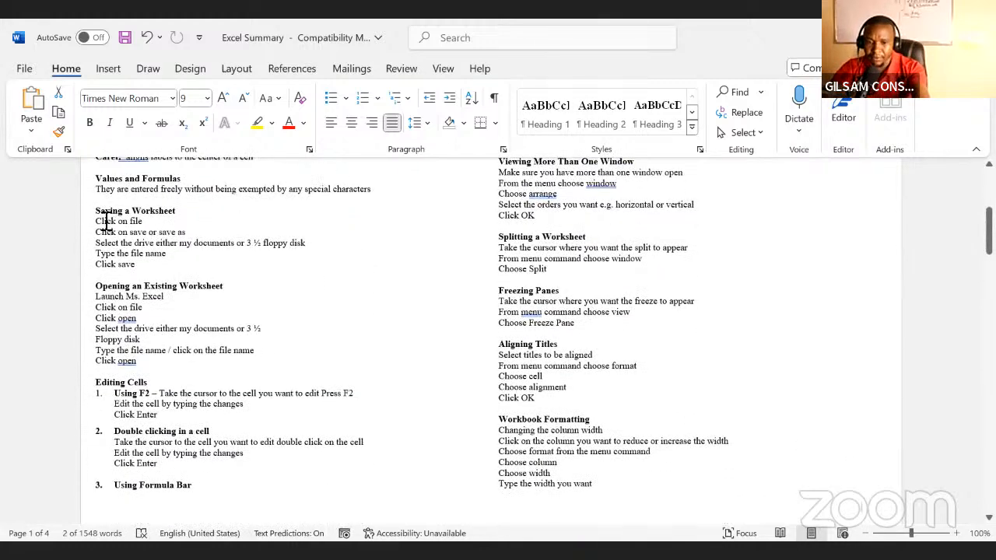
drag(96, 210, 157, 268)
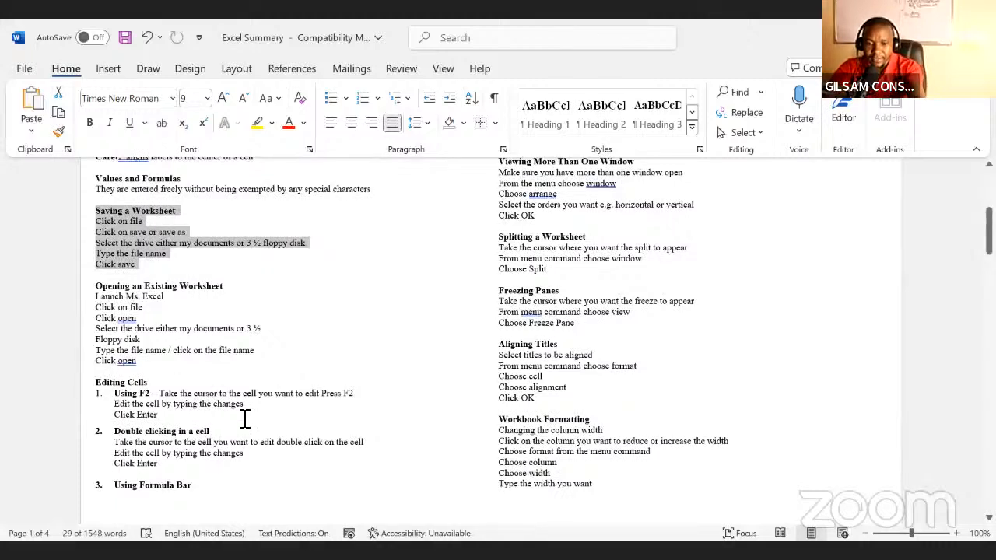
Step: Scroll further down through the Word Excel summary notes
scroll(244, 418, down, 3)
scroll(244, 417, down, 3)
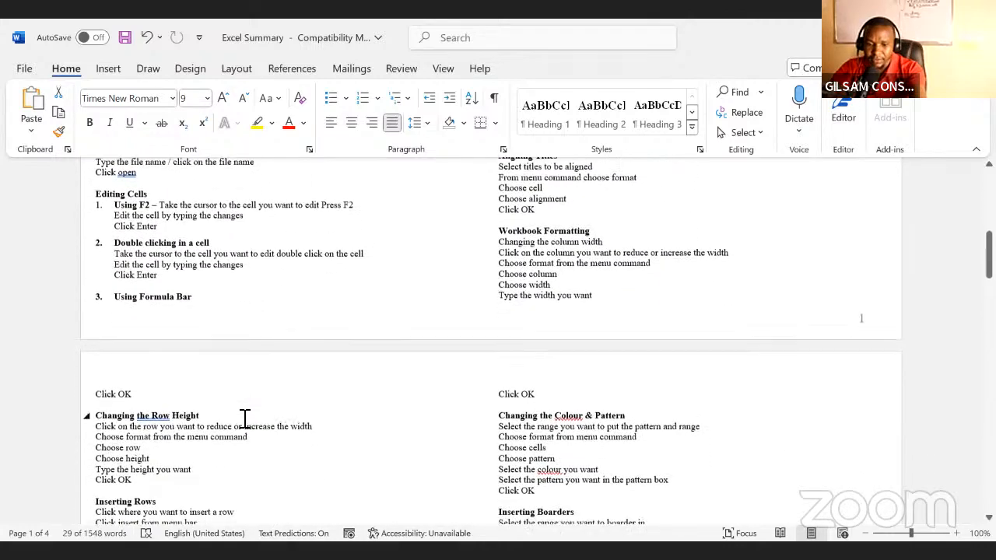
scroll(244, 417, down, 6)
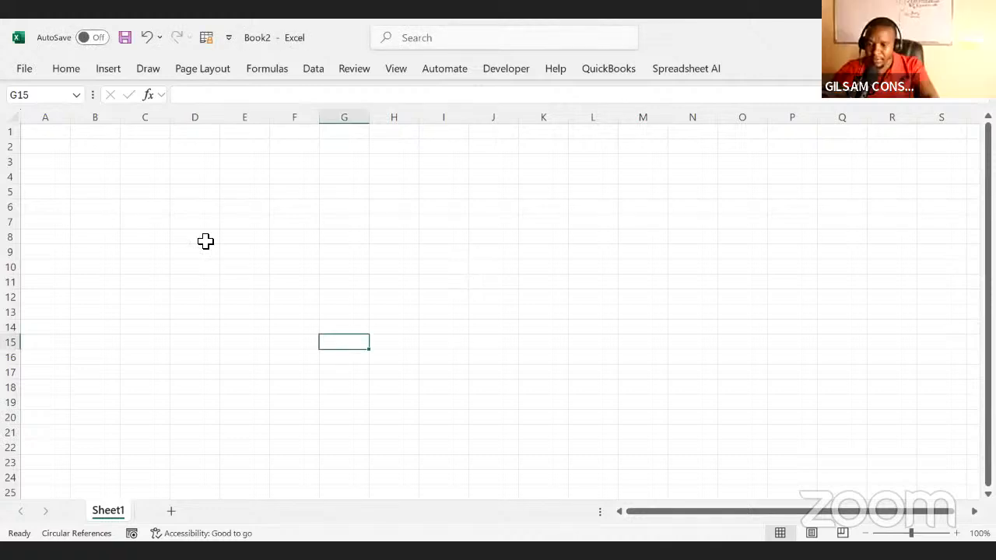
Step: Select cell D5 on Book2's empty sheet and open the File backstage
click(194, 191)
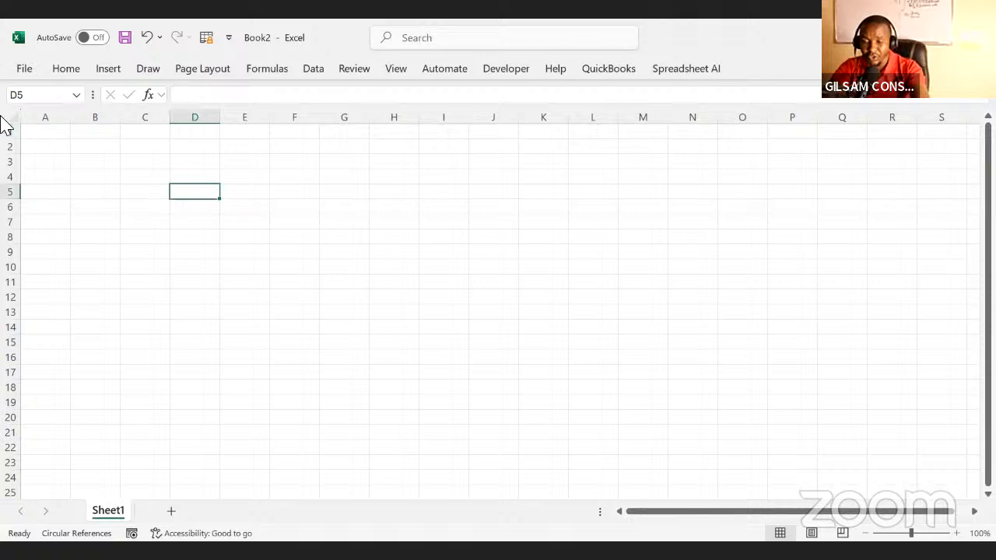
click(24, 70)
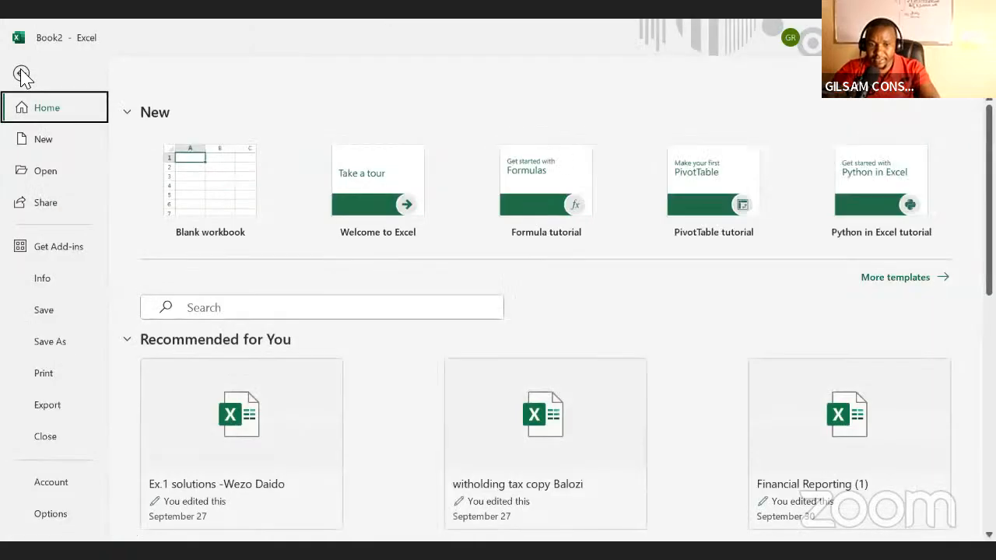
Step: Bring up the full Save As dialog and replace the Book2 name with 'KUJENGA FIRST CLASS'
click(32, 347)
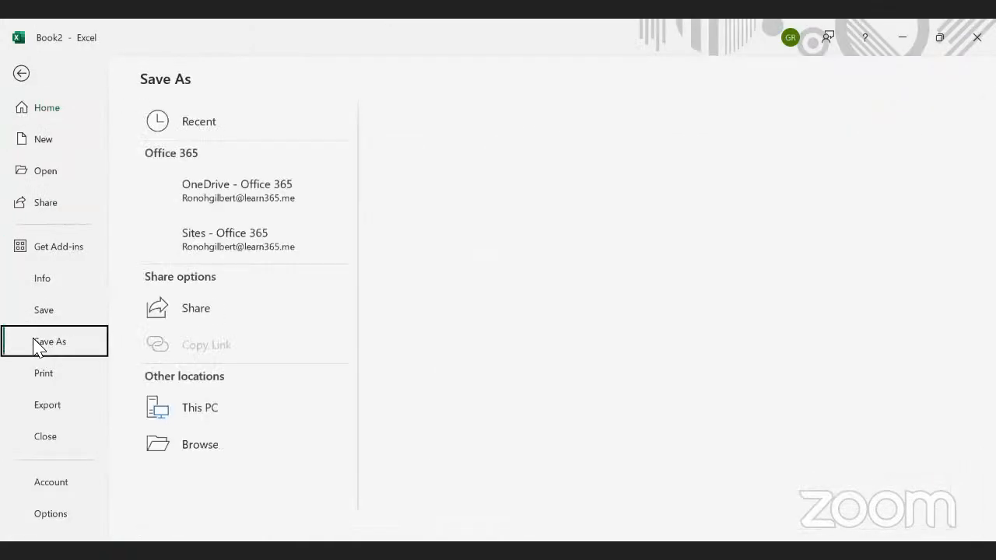
click(195, 451)
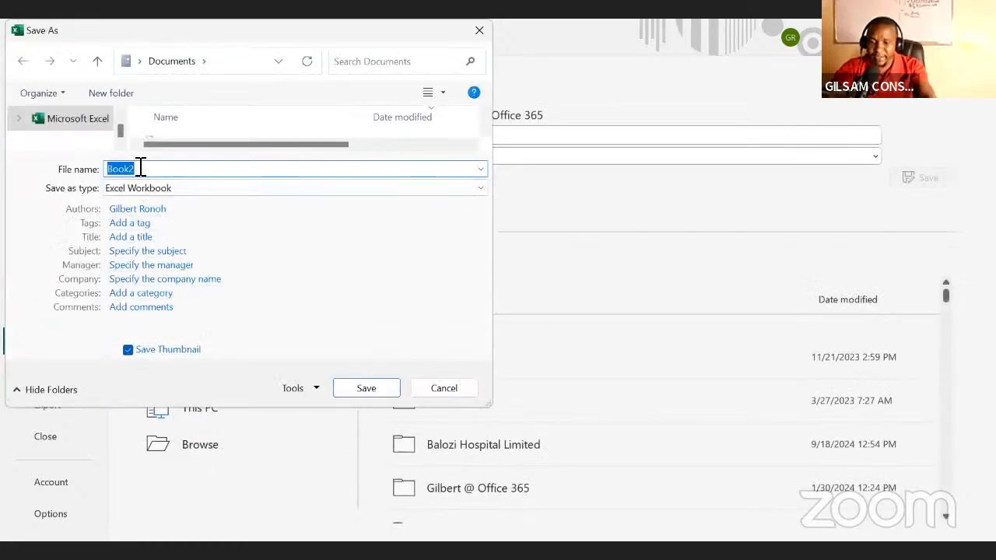
key(BackSpace)
text(K)
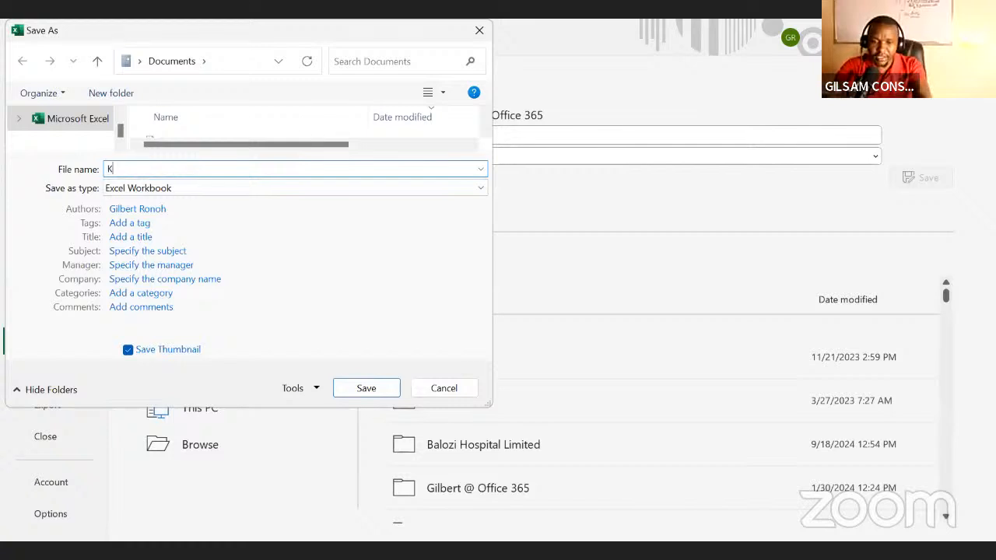
text(UJENGA)
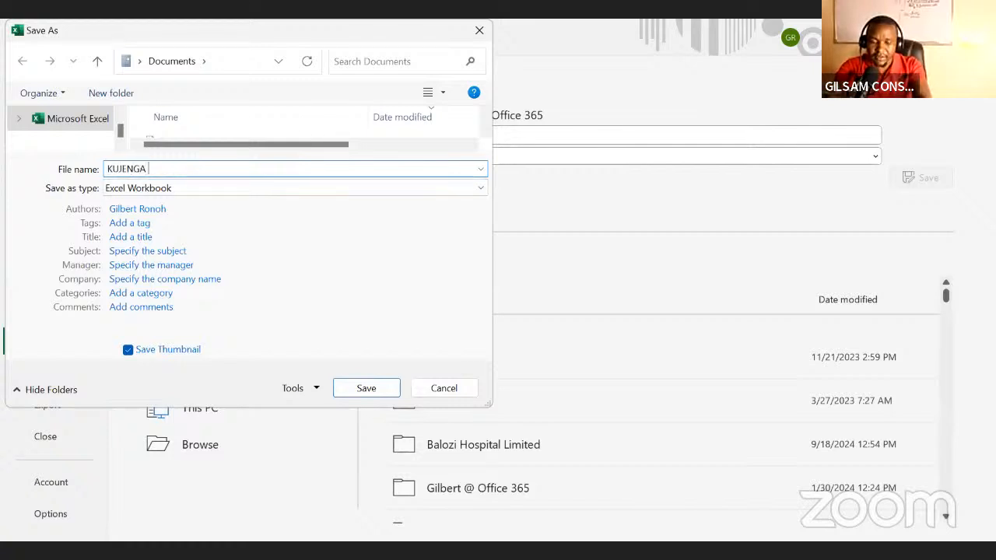
text( FIRST C)
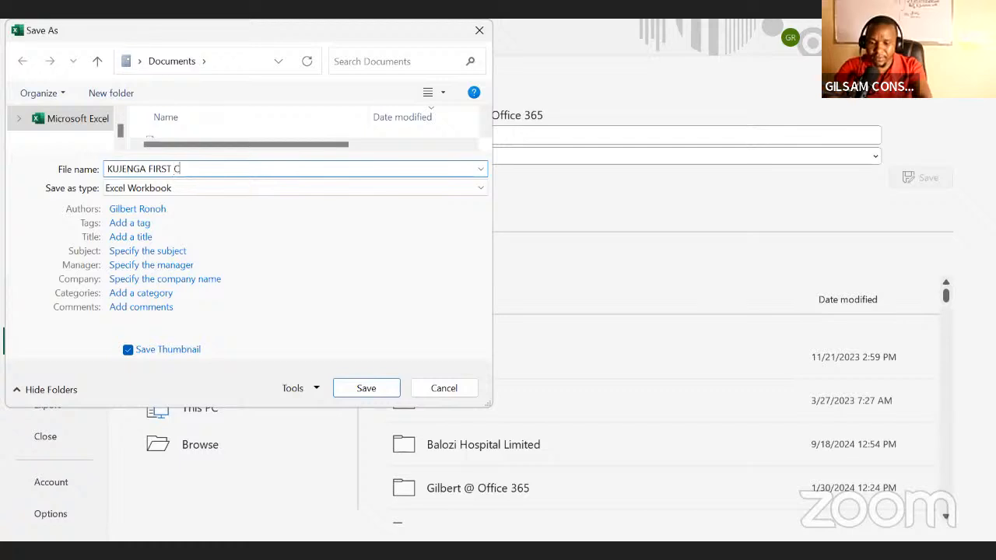
text(LASS)
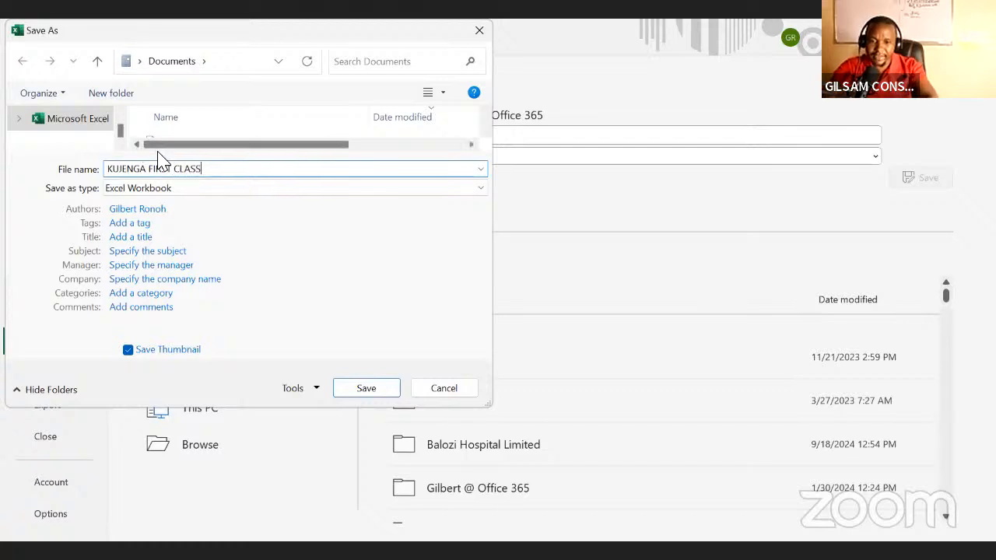
Step: Pick Desktop as the location and save 'KUJENGA FIRST CLASS' as an Excel Workbook
click(120, 110)
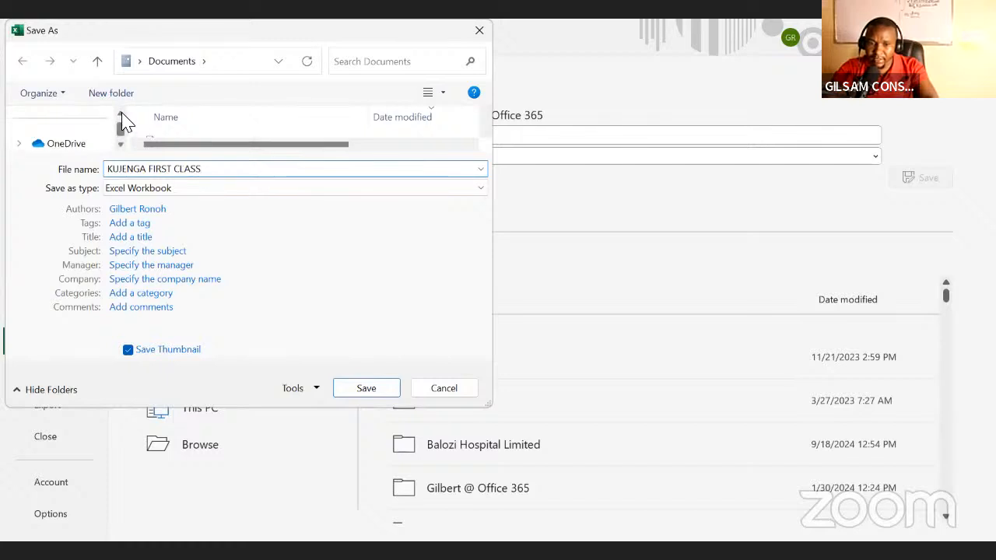
drag(121, 113, 121, 113)
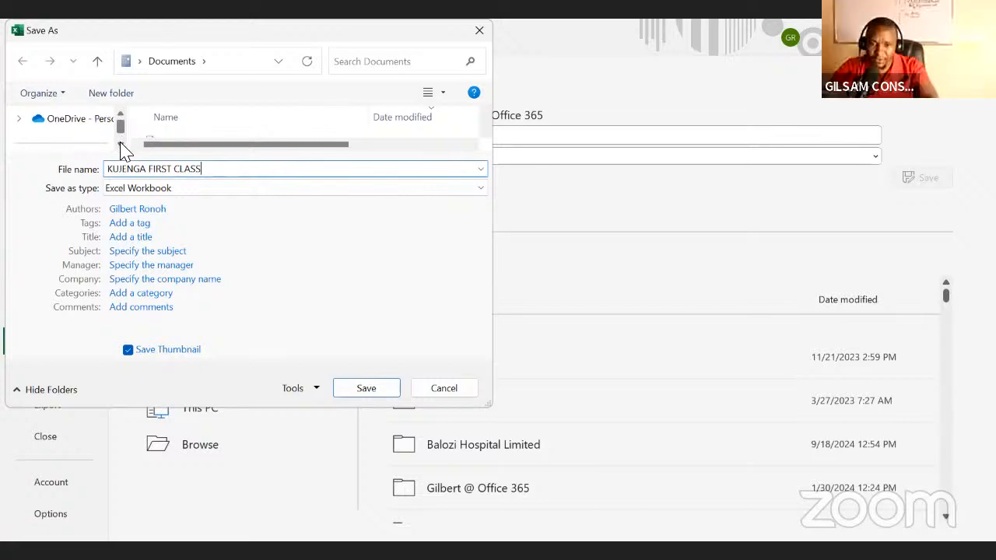
click(120, 144)
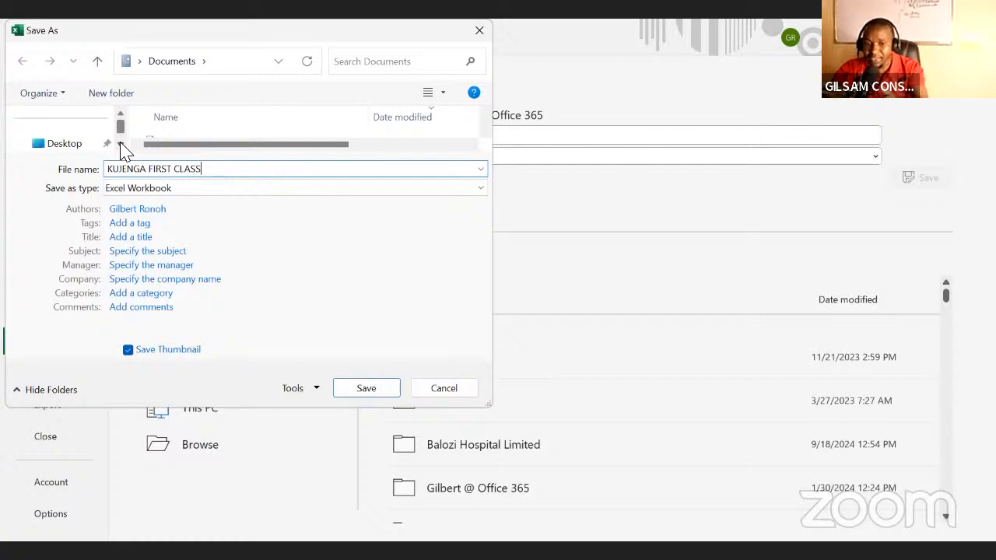
click(70, 146)
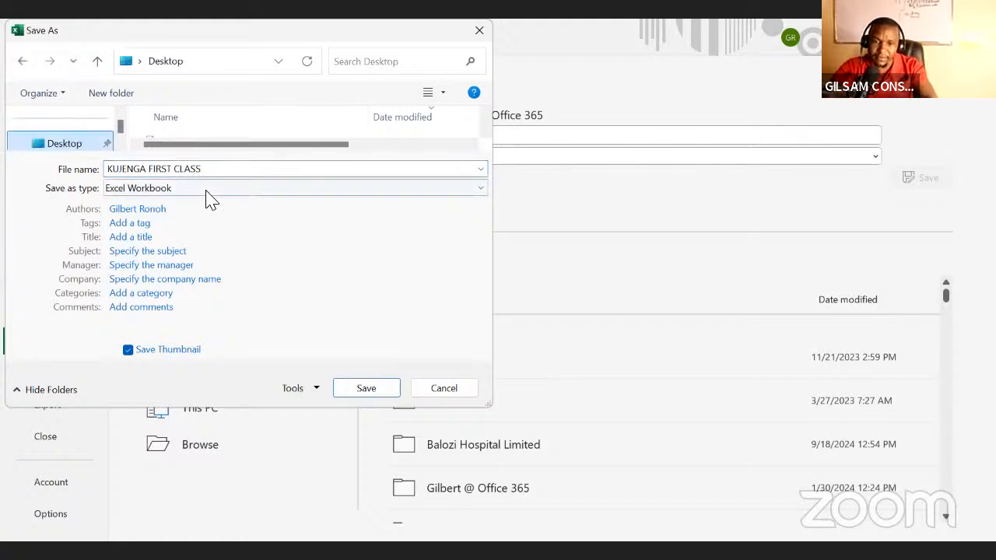
click(381, 393)
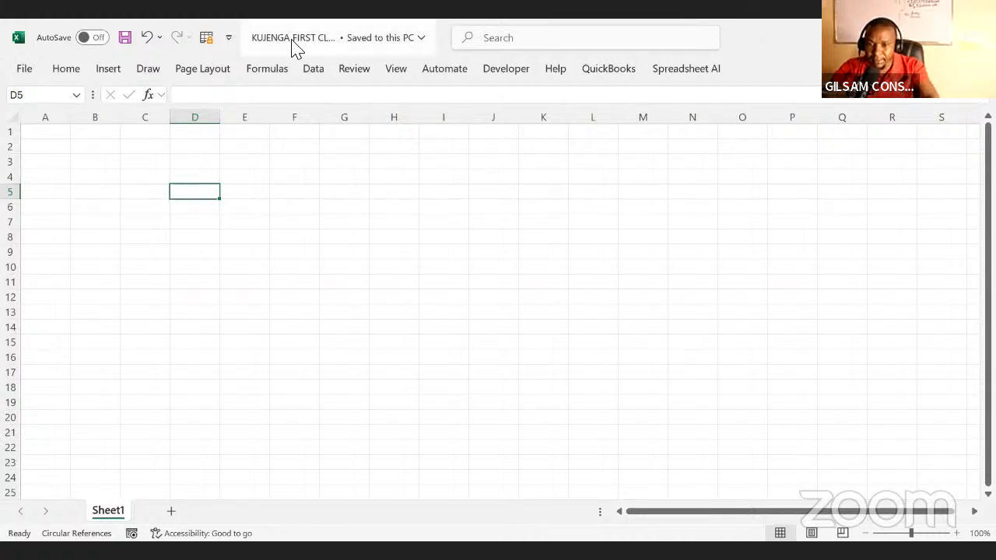
click(294, 45)
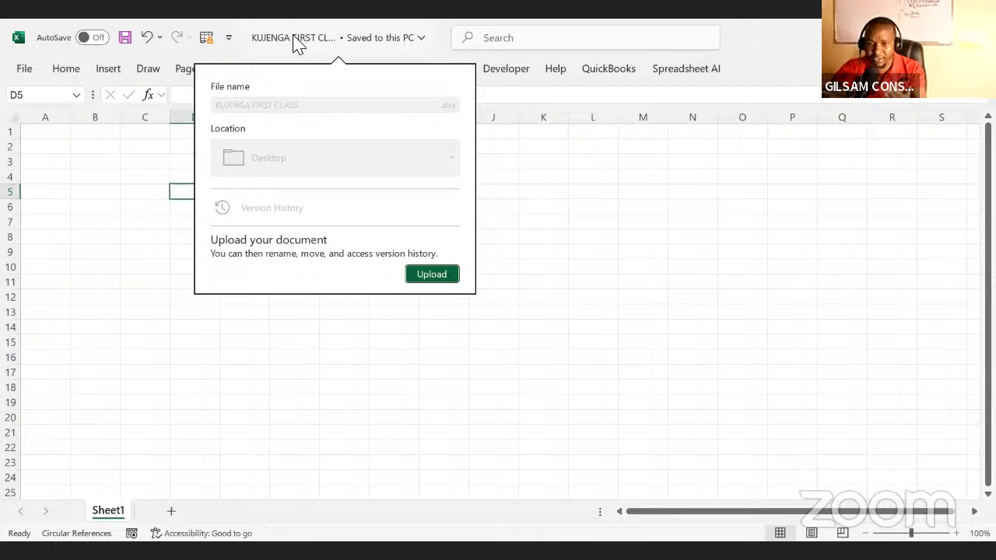
click(527, 200)
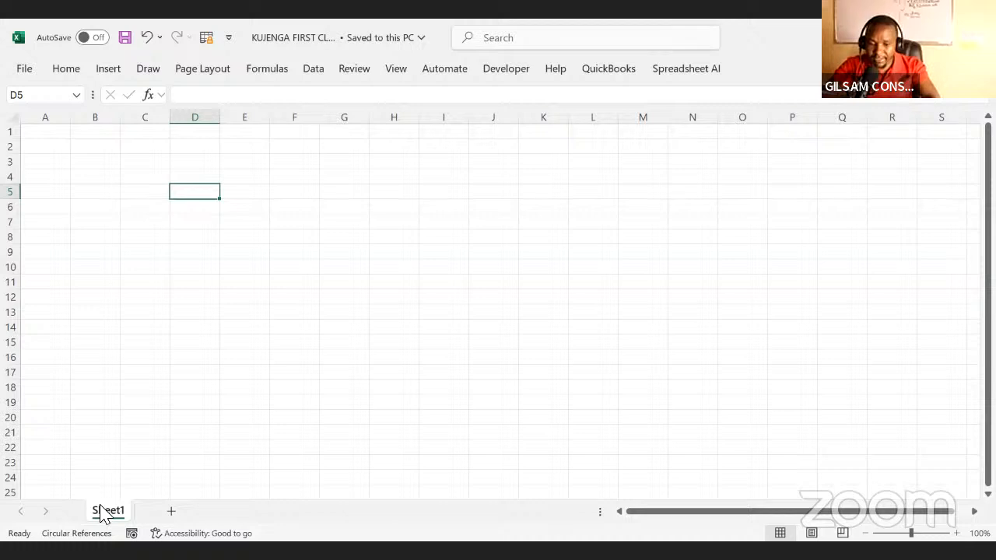
Step: Rename the Sheet1 tab to 'Introduction', correcting a mistyped entry, then jump to the top row
right_click(101, 514)
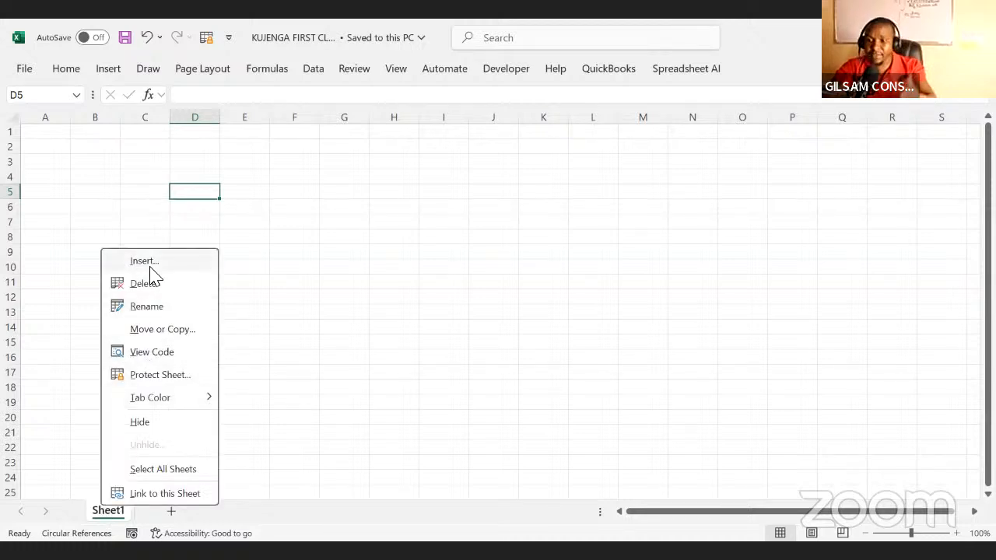
click(140, 307)
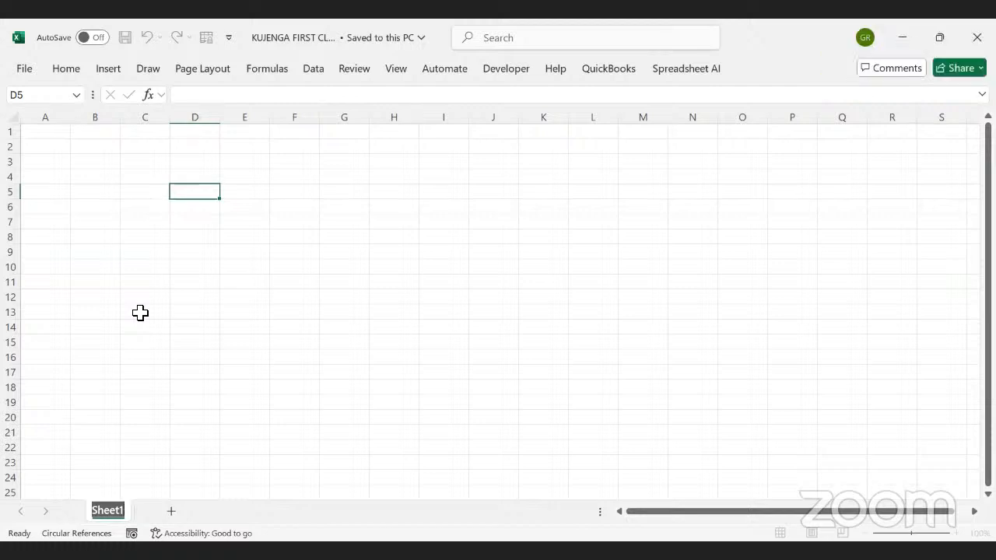
key(BackSpace)
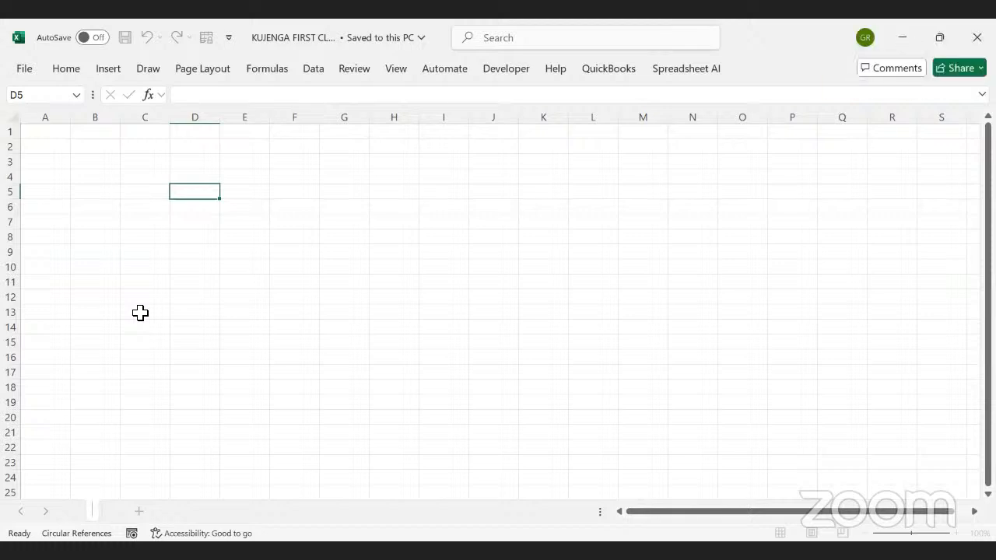
text(iNTR)
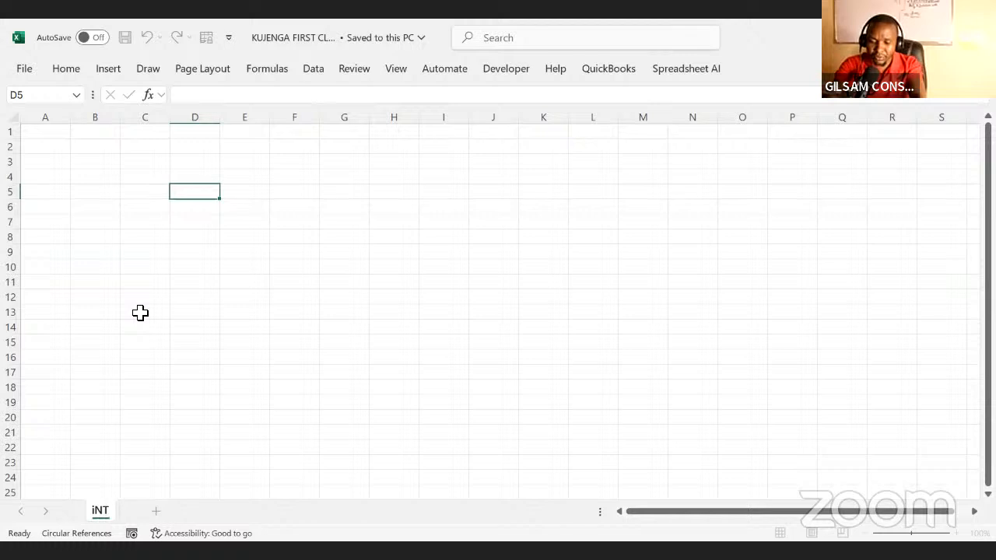
key(BackSpace)
key(BackSpace)
key(BackSpace)
key(BackSpace)
text(In)
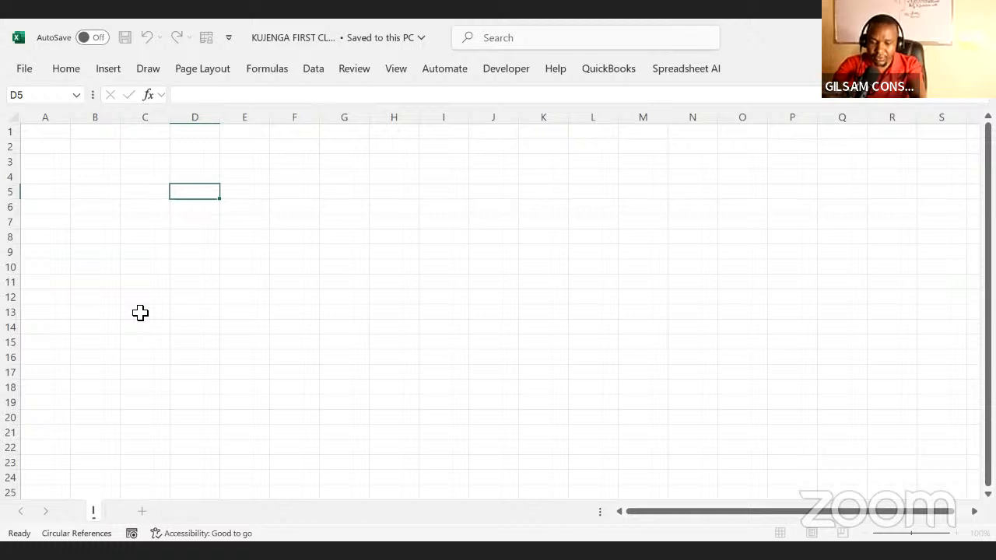
text(tro)
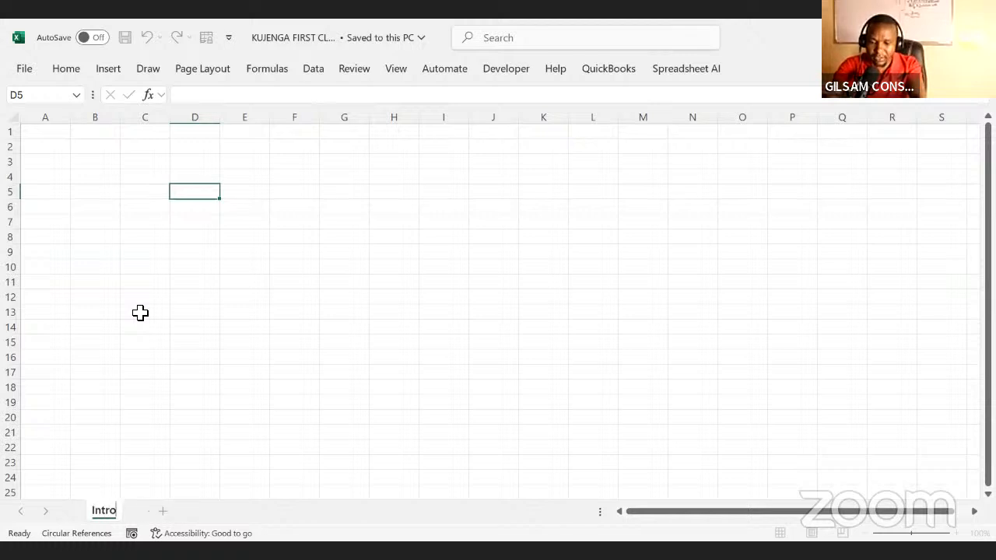
text(duction)
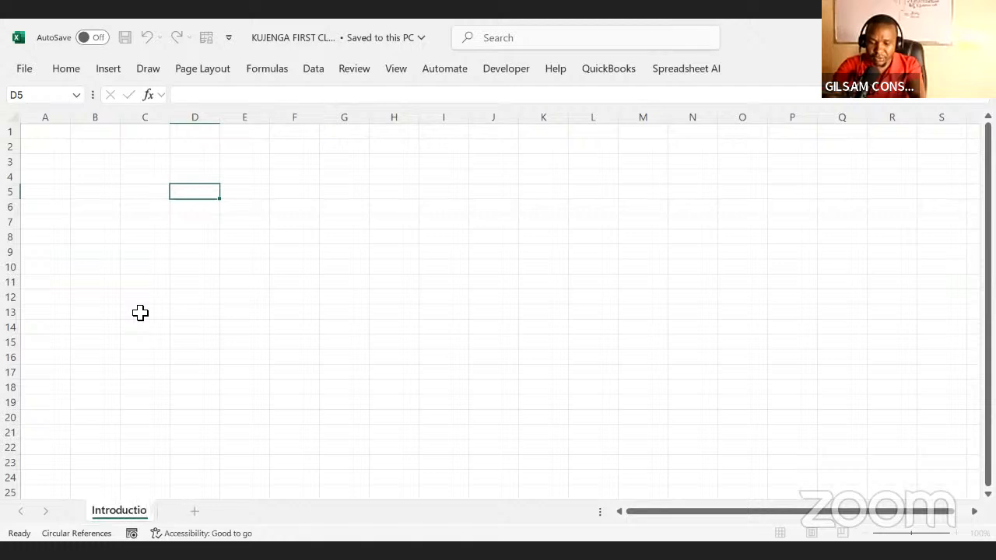
click(255, 337)
key(ctrl+Up)
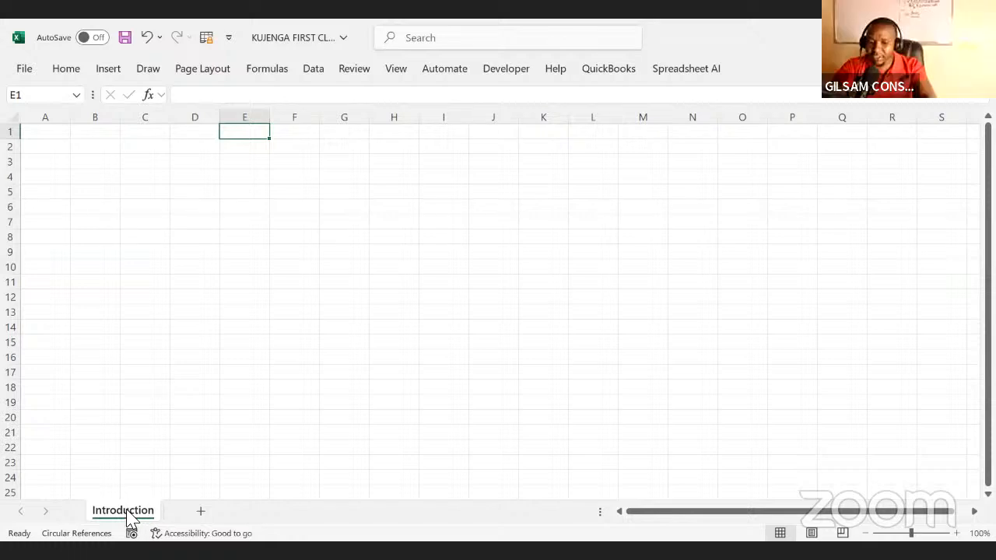
Step: Add new blank sheets up to Sheet5 beside Introduction, then select Sheet2
click(202, 511)
click(251, 513)
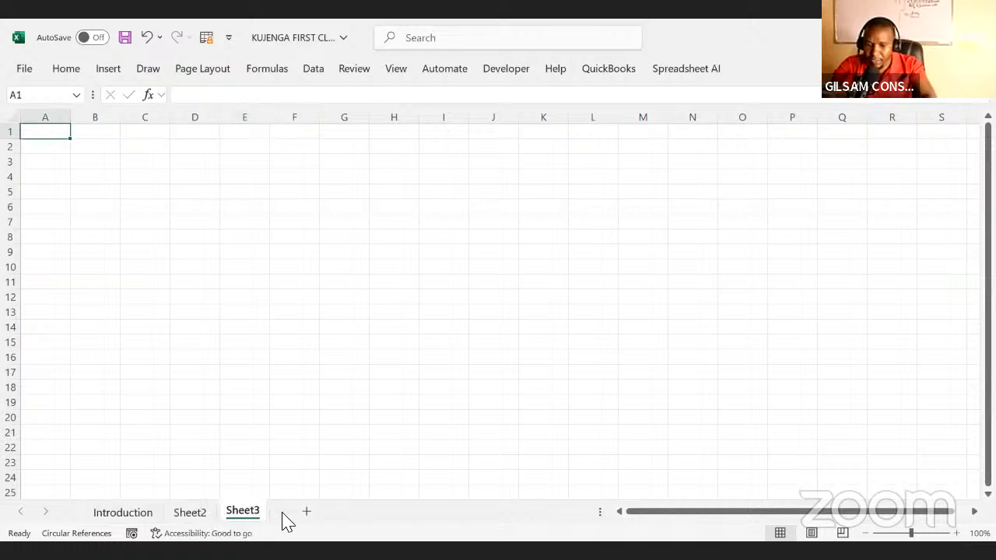
click(282, 513)
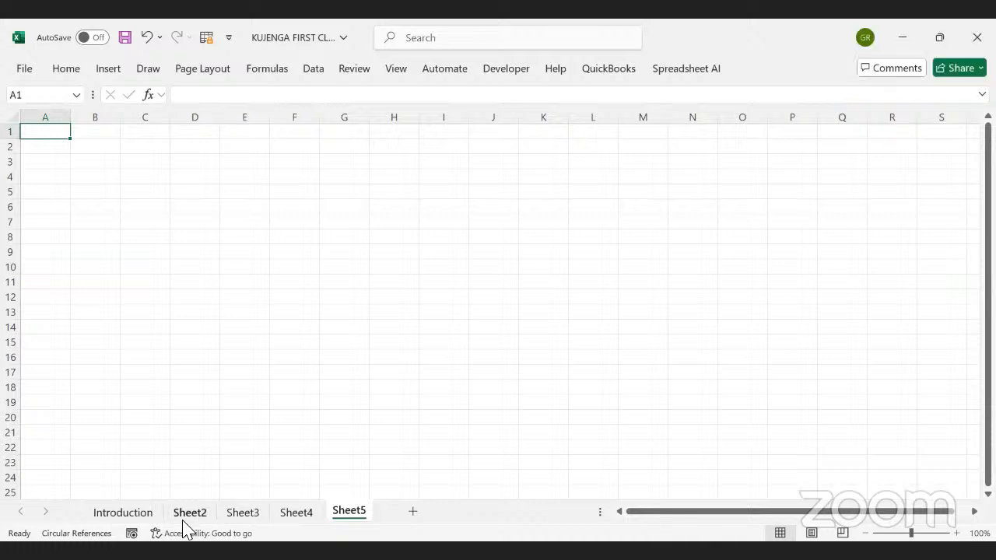
click(142, 517)
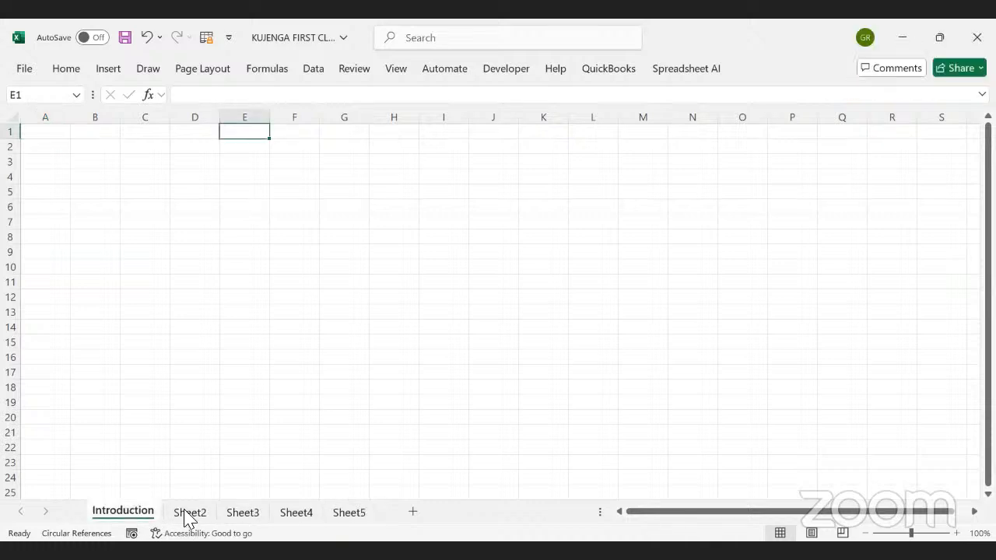
click(198, 513)
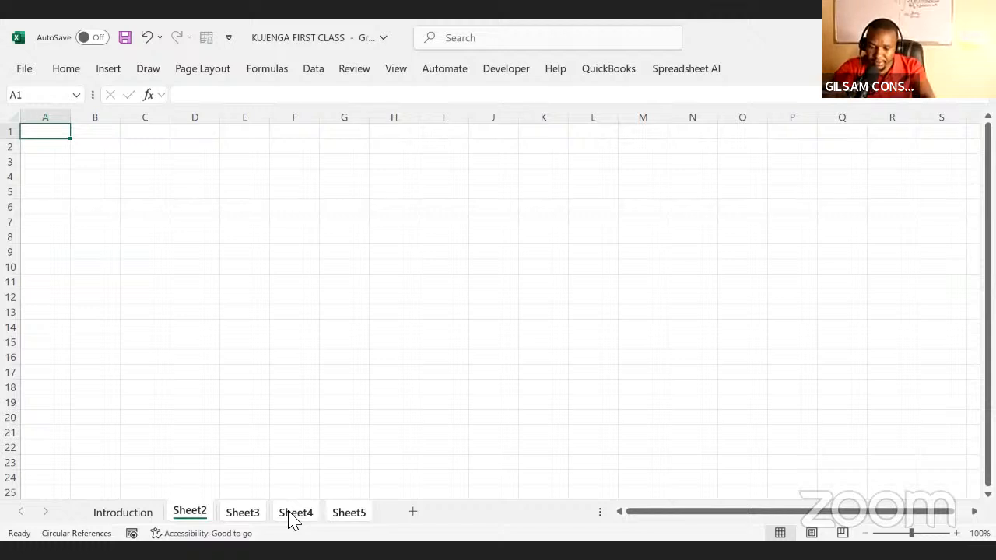
Step: Delete the grouped Sheet2–Sheet5 tabs, leaving Introduction as the only sheet
right_click(342, 514)
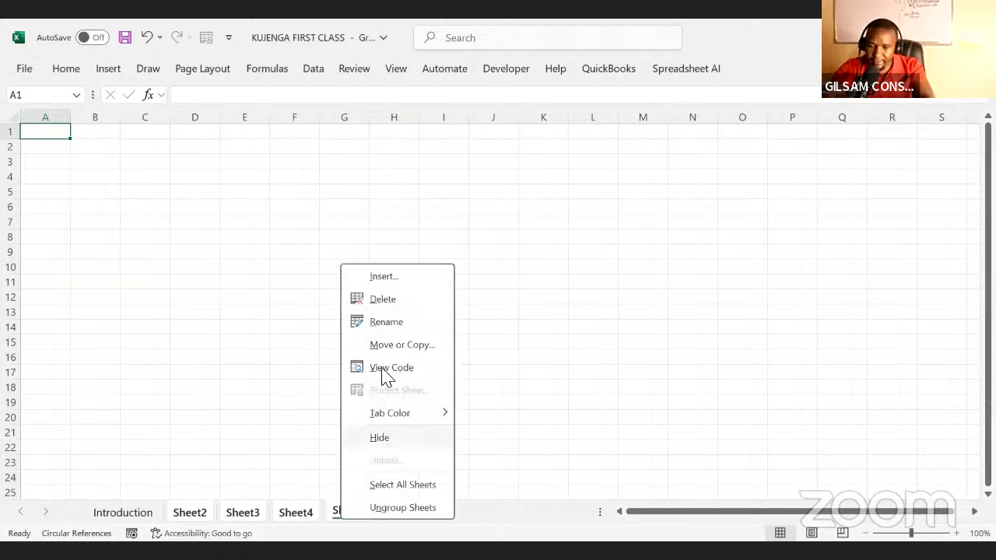
click(382, 300)
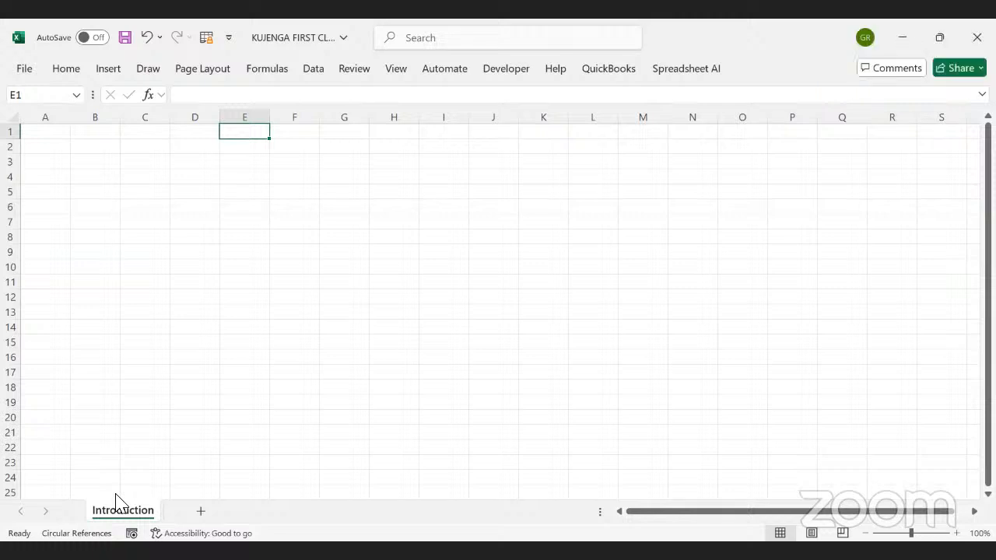
click(213, 344)
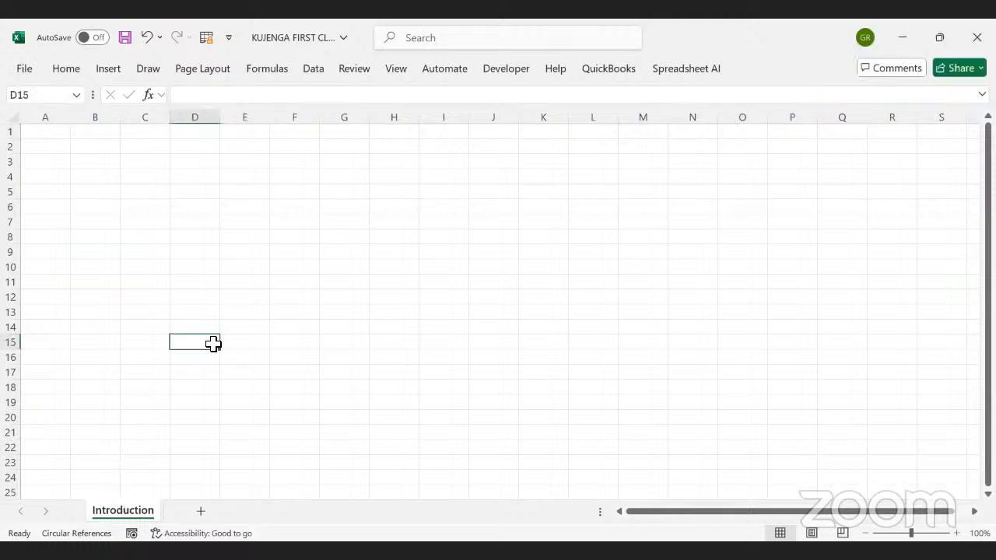
key(Up)
key(Up)
key(Up)
key(Up)
key(Up)
key(Up)
key(Up)
key(Up)
key(Up)
key(Up)
key(Up)
key(Up)
key(Up)
key(Up)
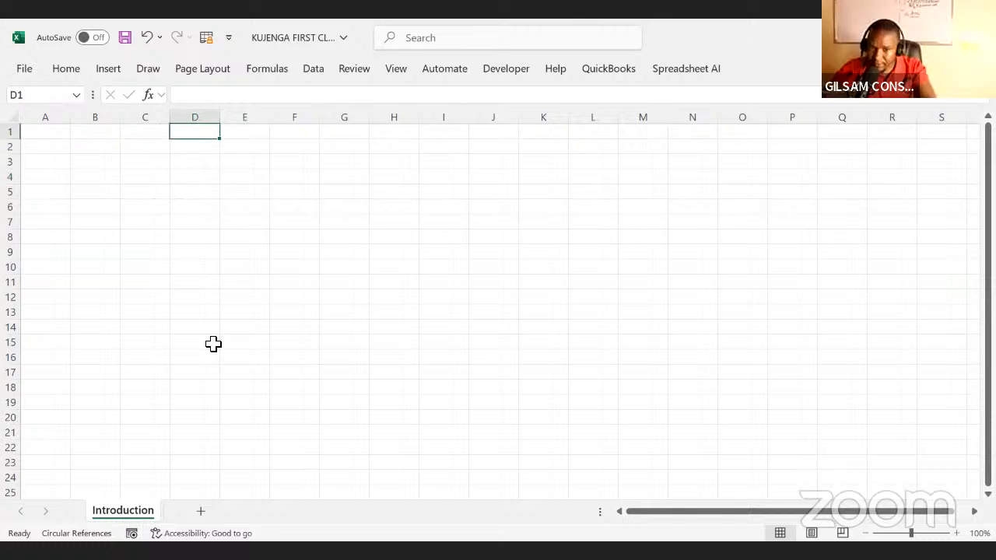
click(303, 177)
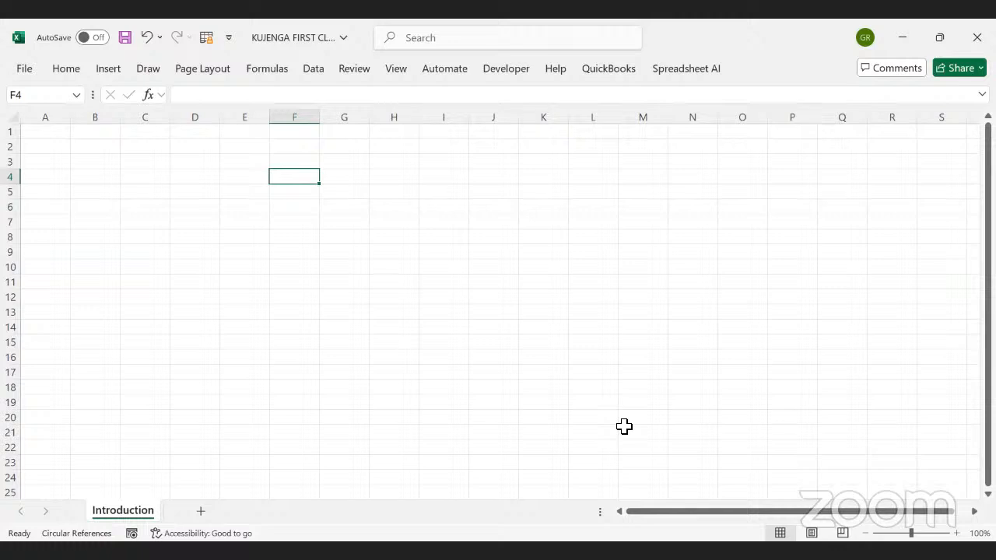
click(627, 314)
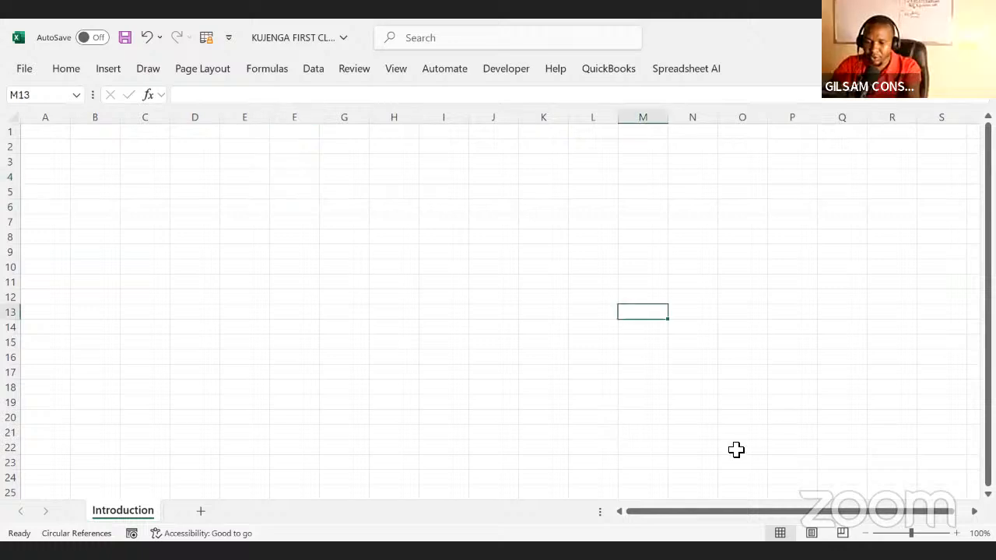
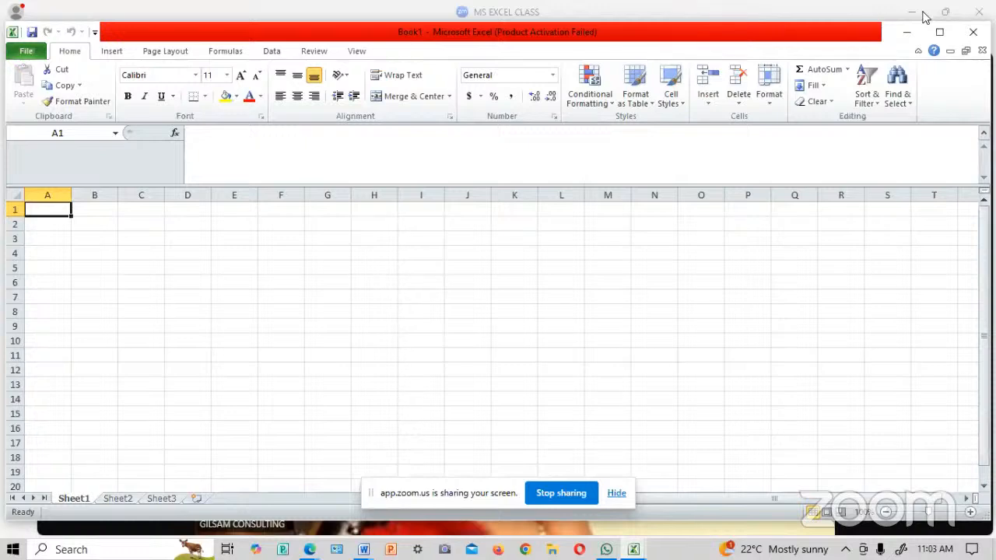
click(974, 33)
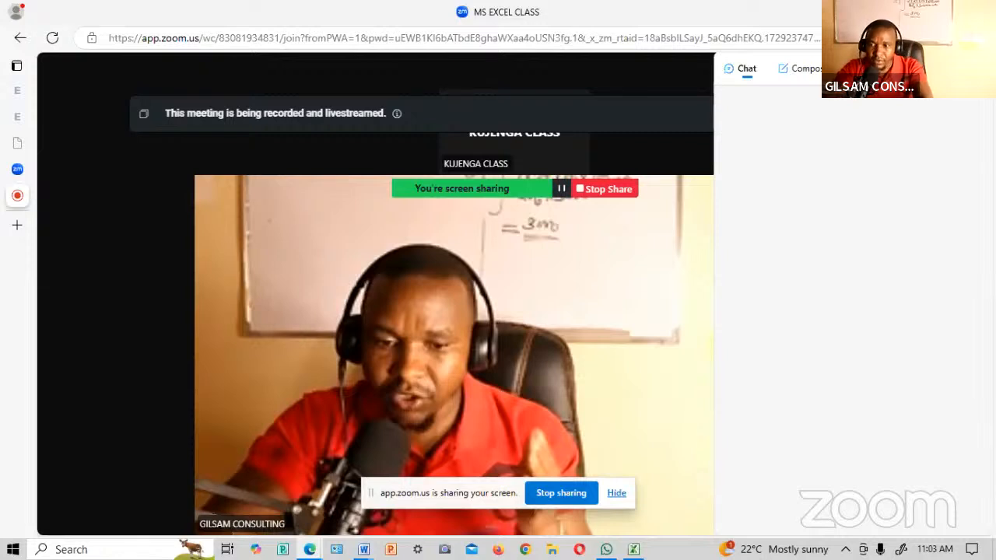
click(633, 549)
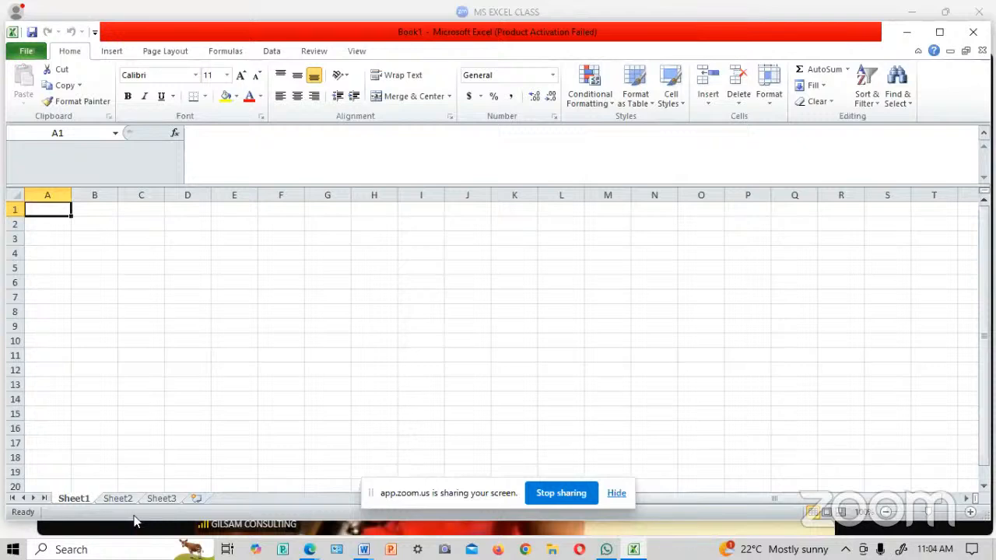
Step: Delete the Sheet3 worksheet from the workbook
click(159, 498)
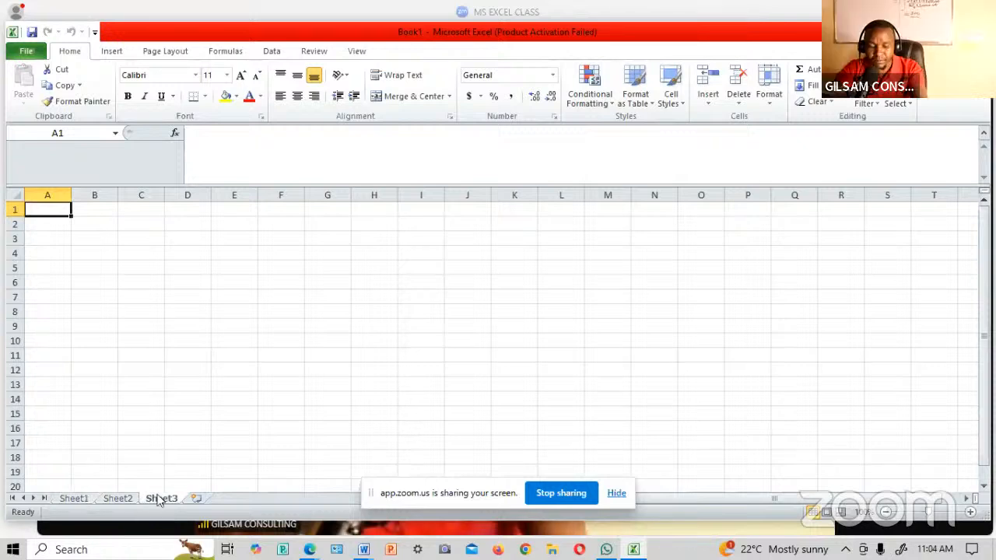
right_click(160, 499)
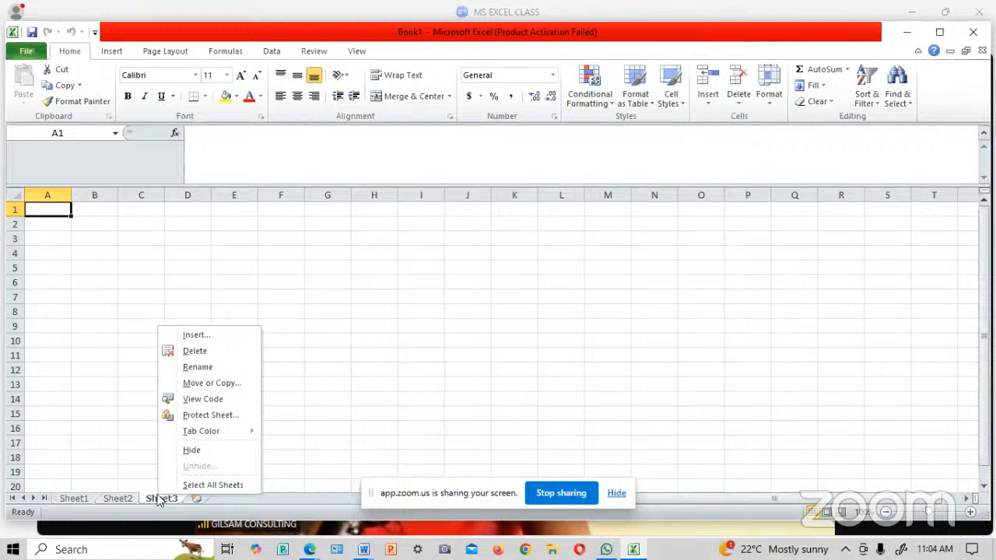
click(195, 351)
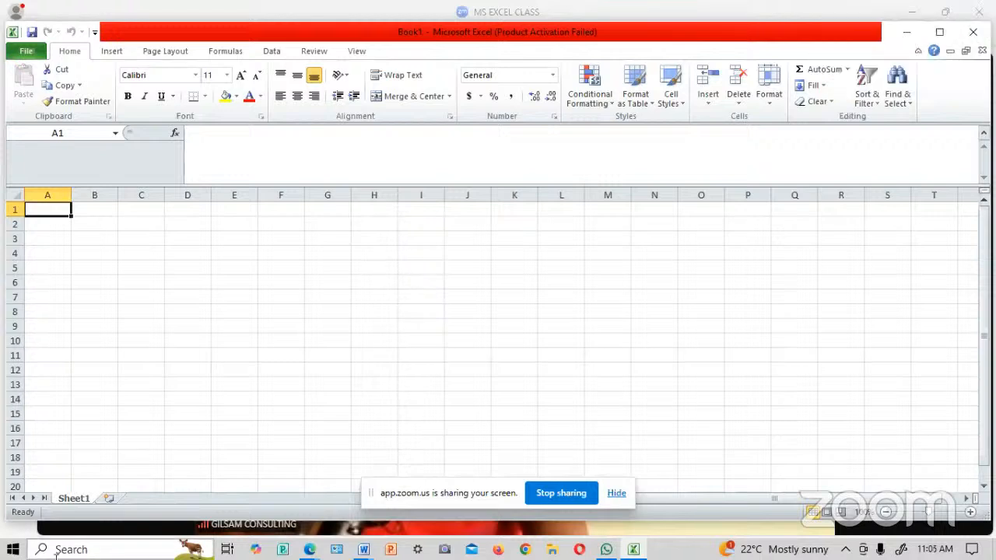
Step: Try deleting Sheet1, the last remaining sheet, and dismiss Excel's warning
right_click(72, 498)
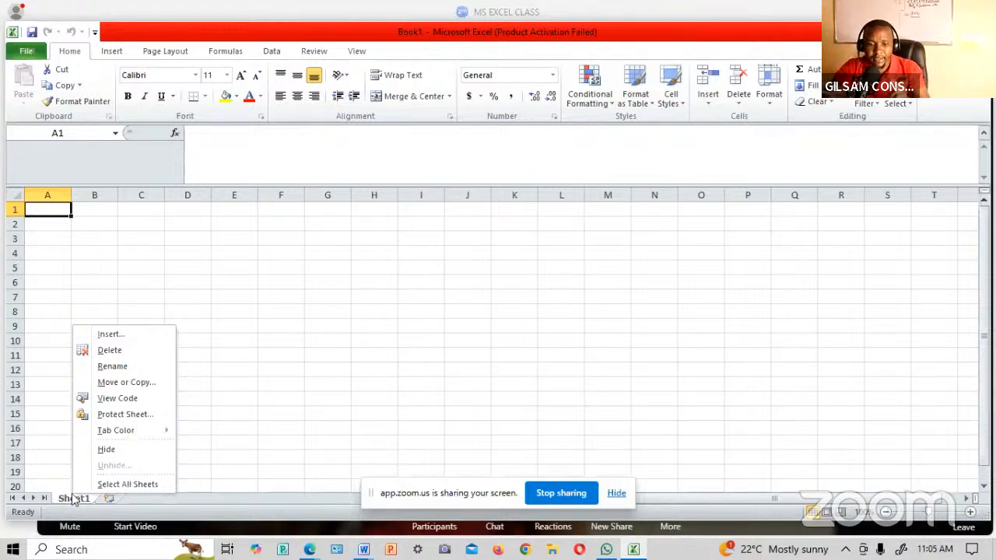
click(103, 356)
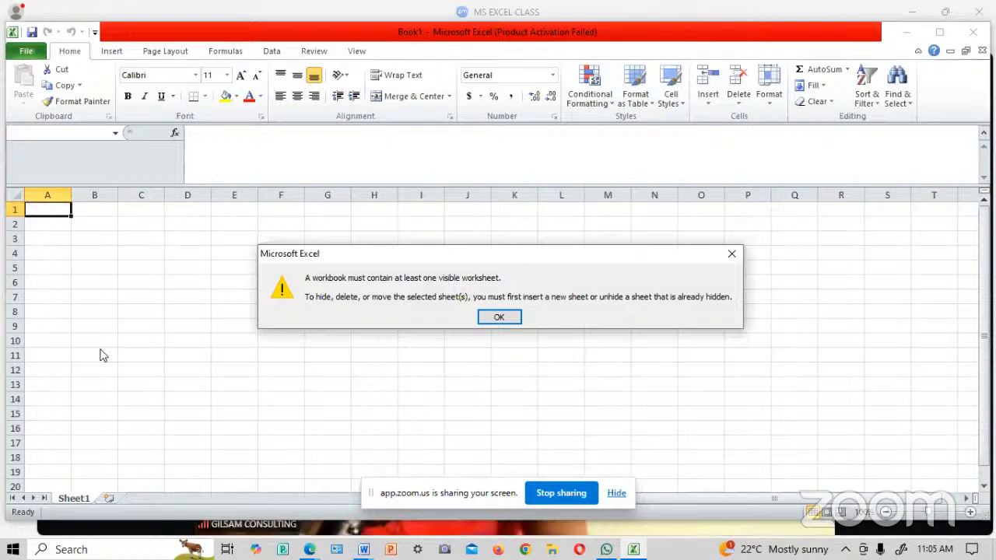
click(506, 321)
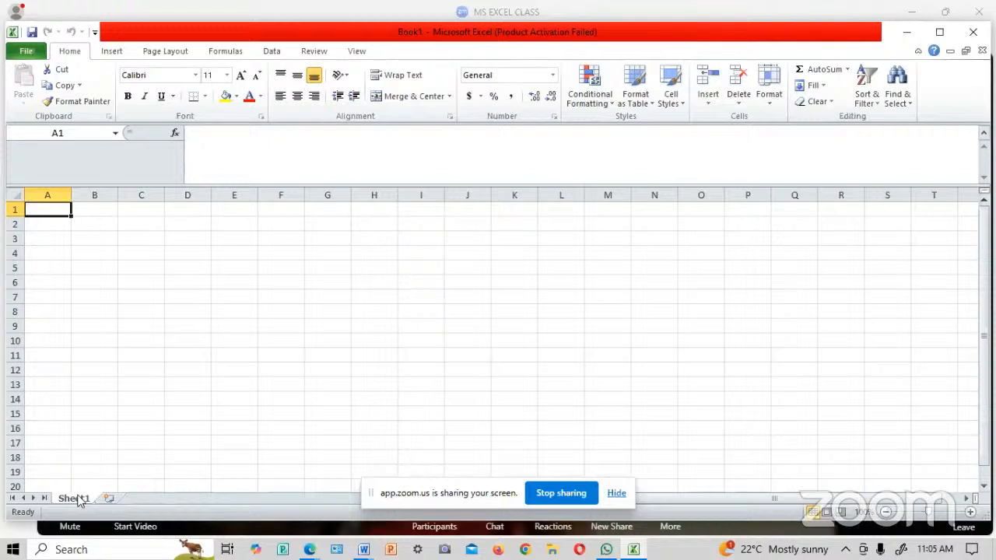
Step: Rename the Sheet1 tab to INTRODUCTION, correcting the mistyped 'JU' entry
right_click(79, 500)
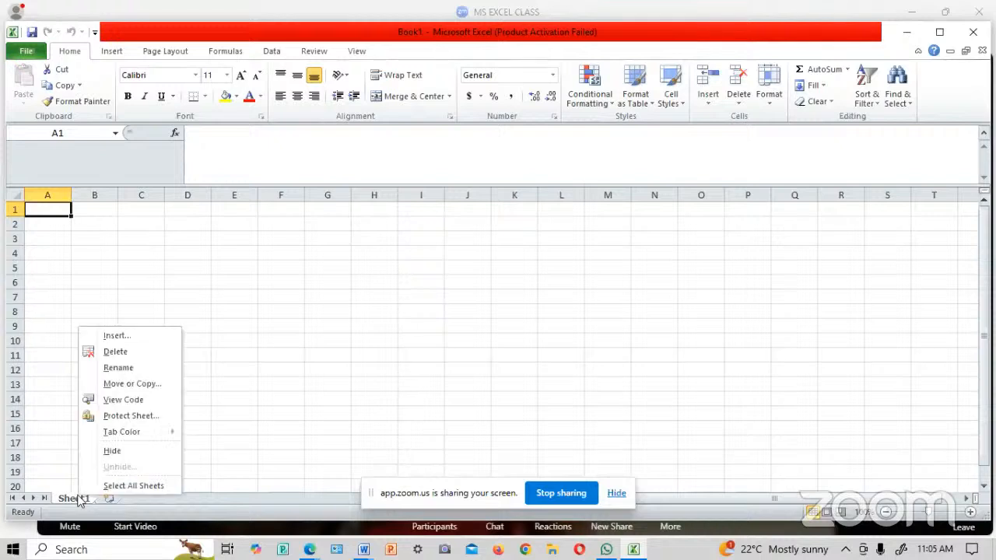
click(118, 368)
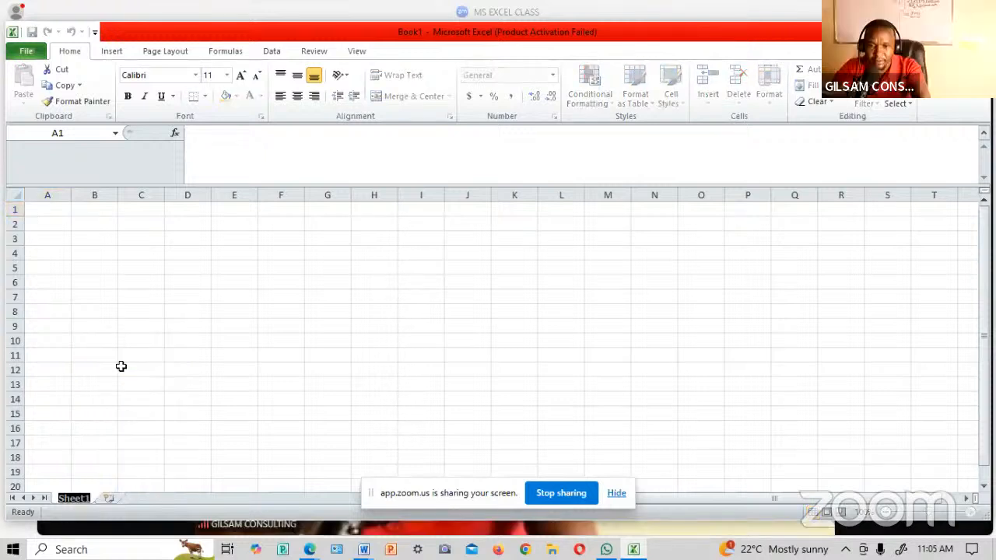
key(BackSpace)
text(JU)
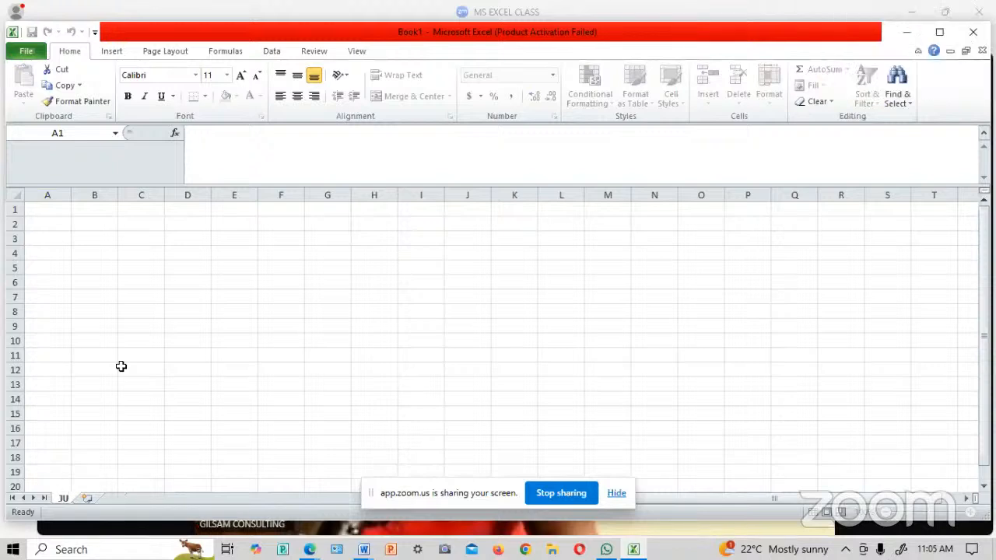
key(BackSpace)
key(BackSpace)
text(INTRODUC)
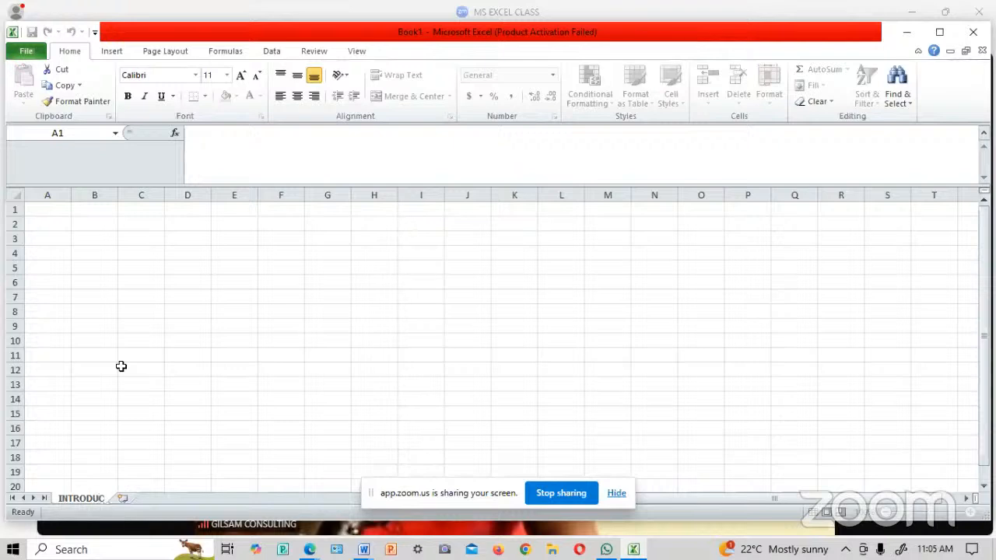
text(TION)
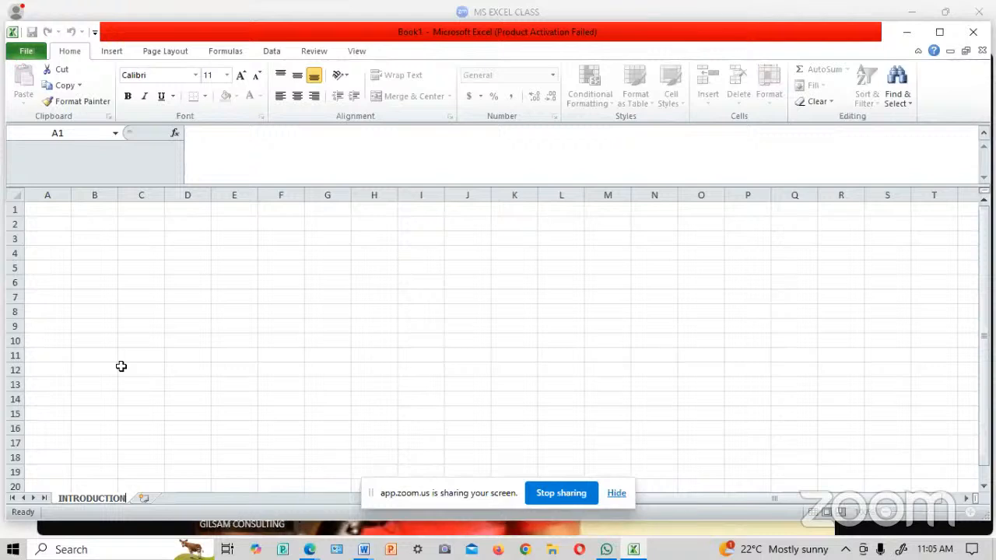
click(121, 367)
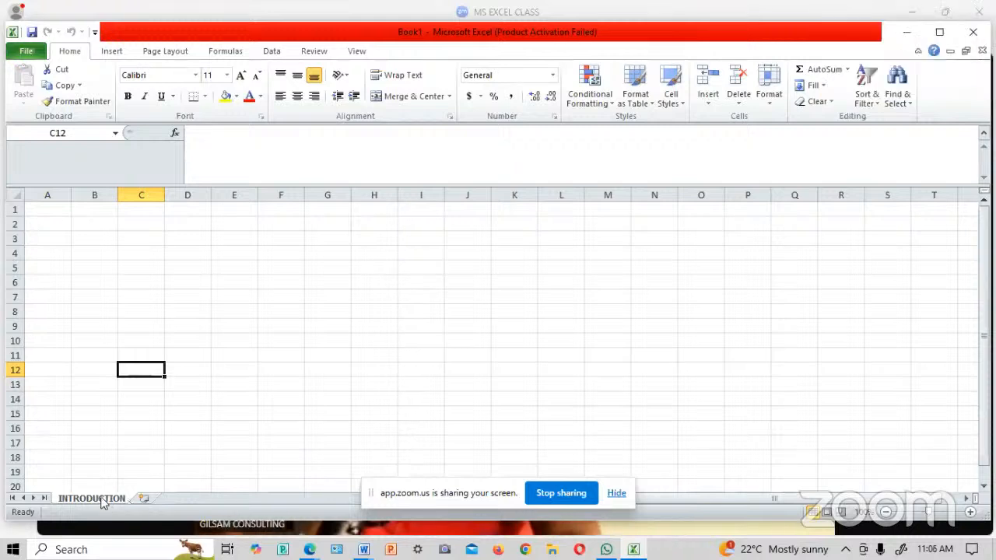
Step: Insert a new worksheet Sheet4, switch between it and INTRODUCTION, and end on INTRODUCTION
click(142, 499)
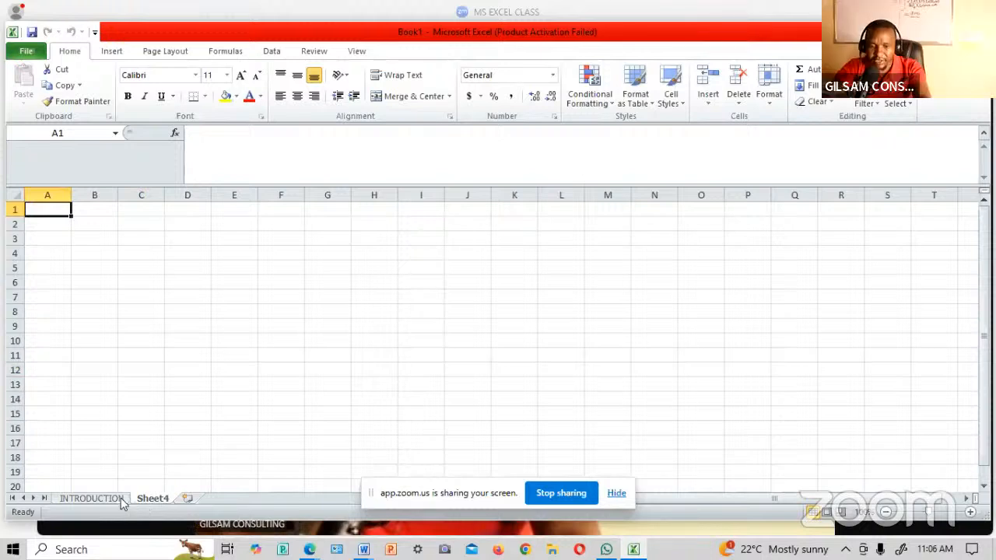
click(79, 499)
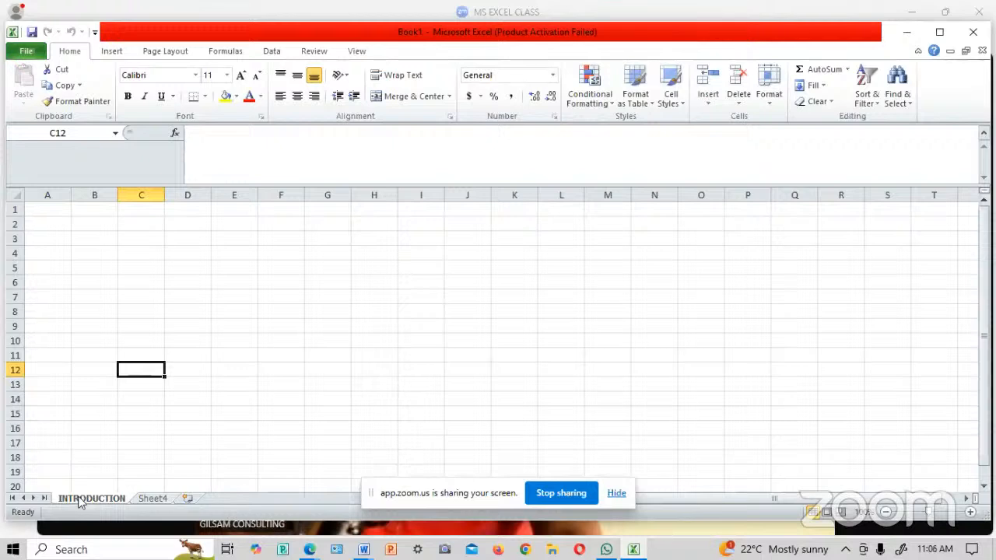
click(154, 500)
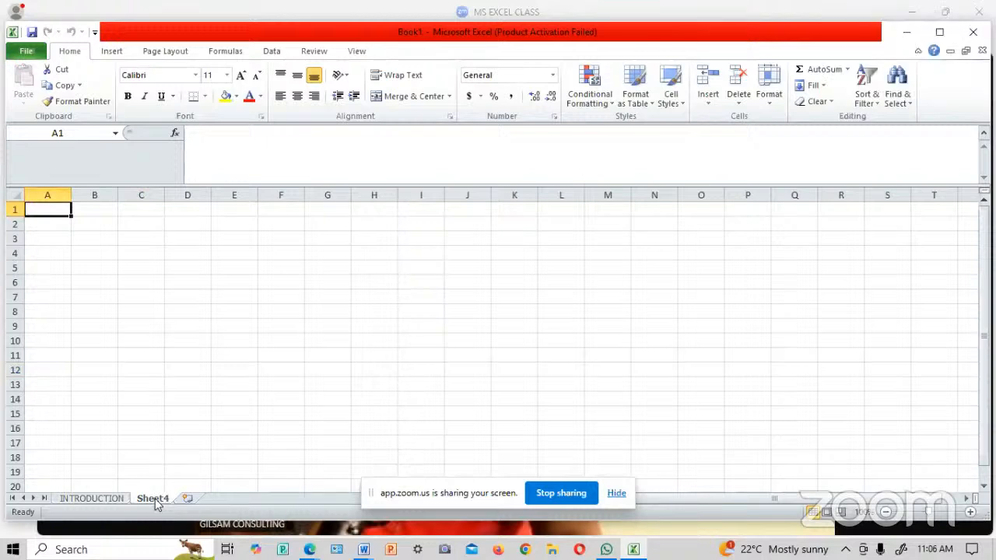
click(111, 499)
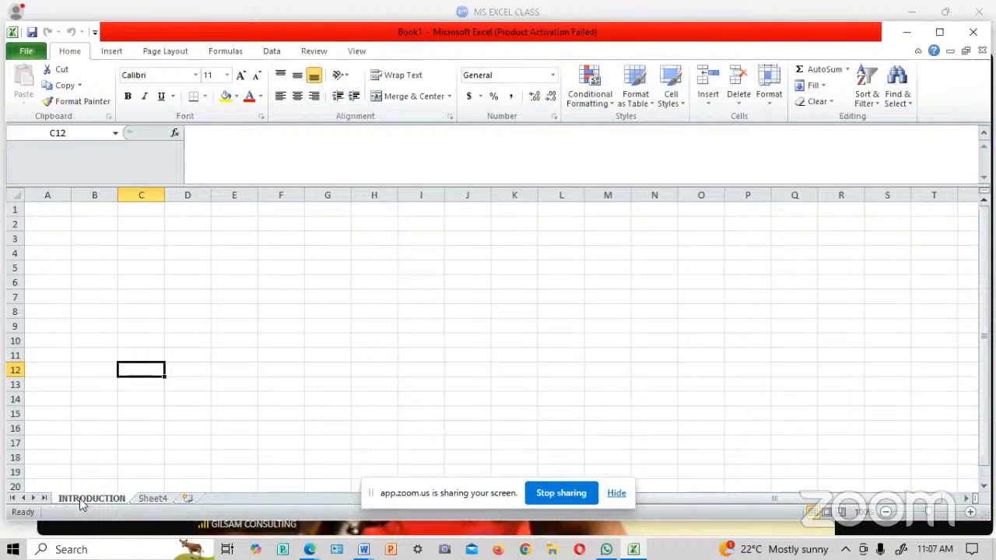
Step: Enter rename mode on the INTRODUCTION tab and keep the name unchanged
double_click(81, 499)
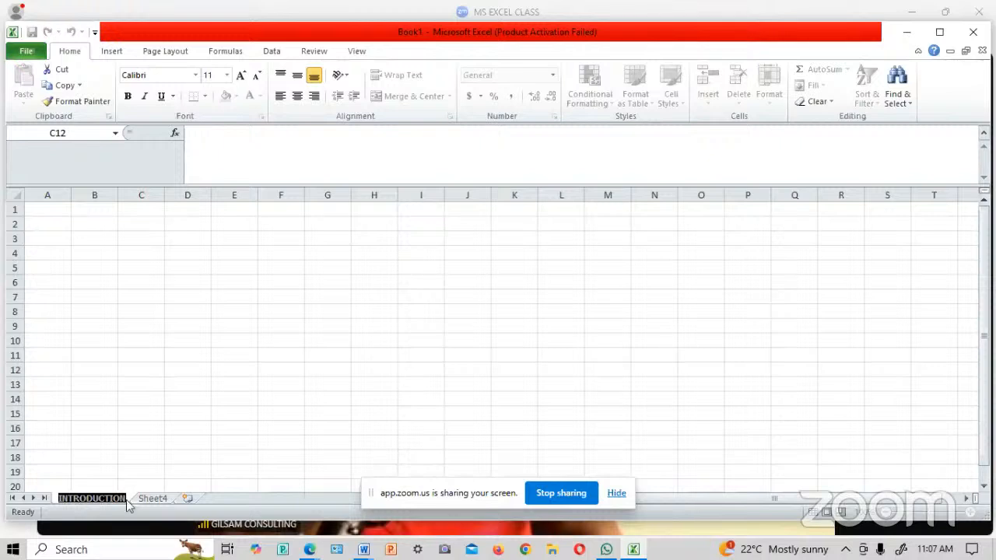
key(Return)
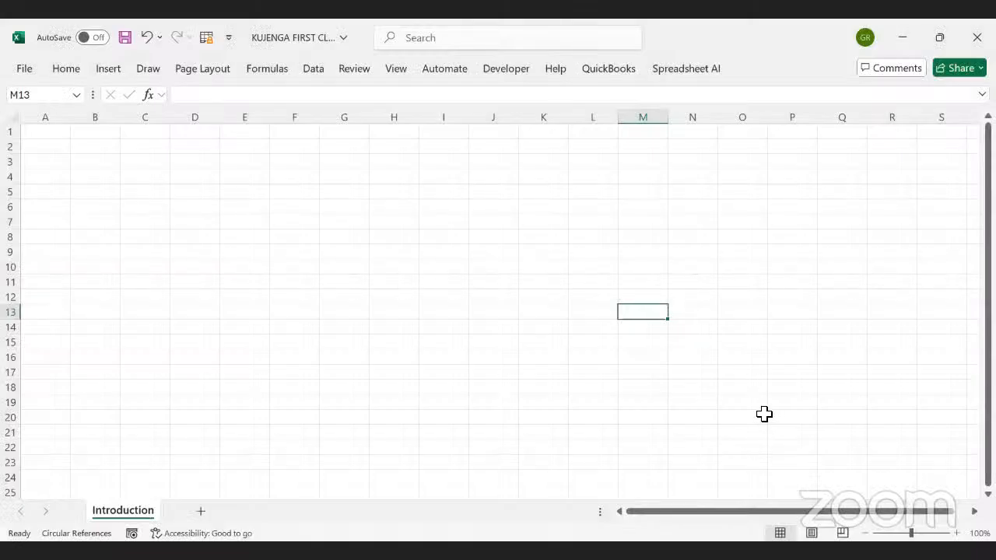
click(764, 414)
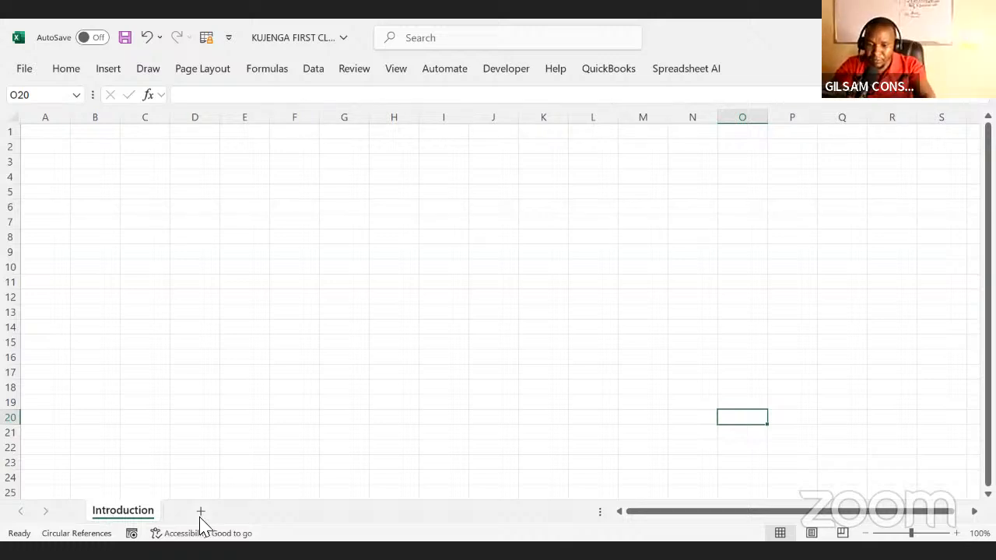
Step: Colour the Introduction sheet's tab red
right_click(122, 520)
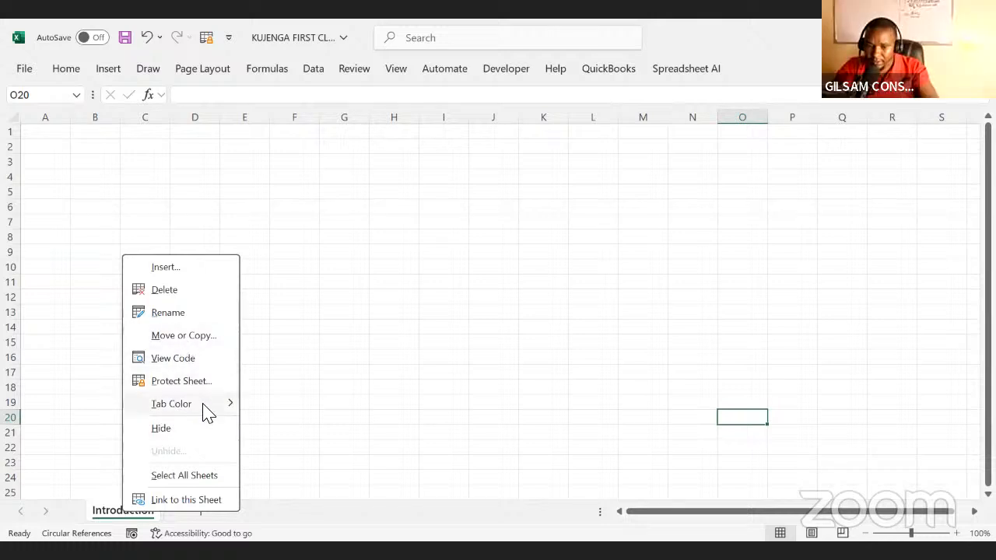
mouse_move(207, 413)
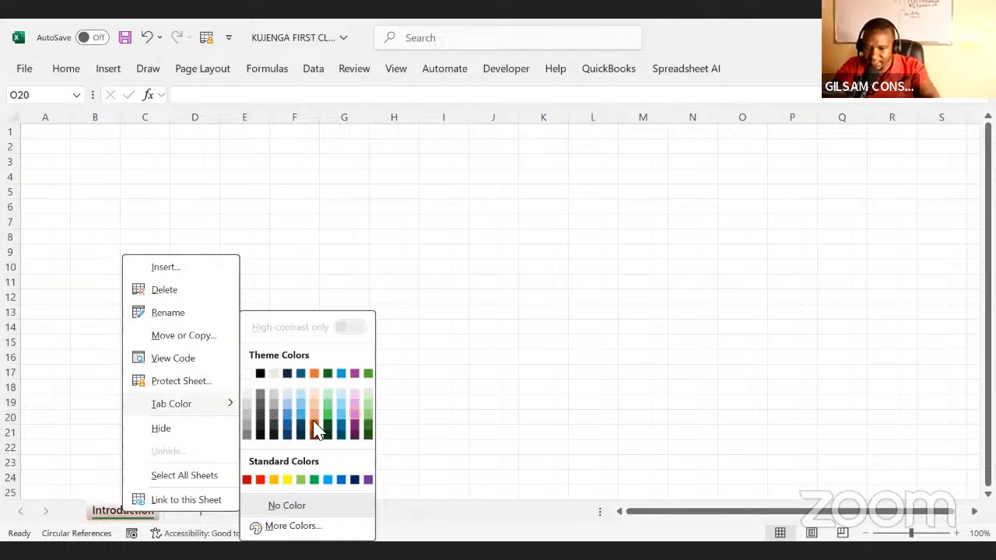
click(260, 480)
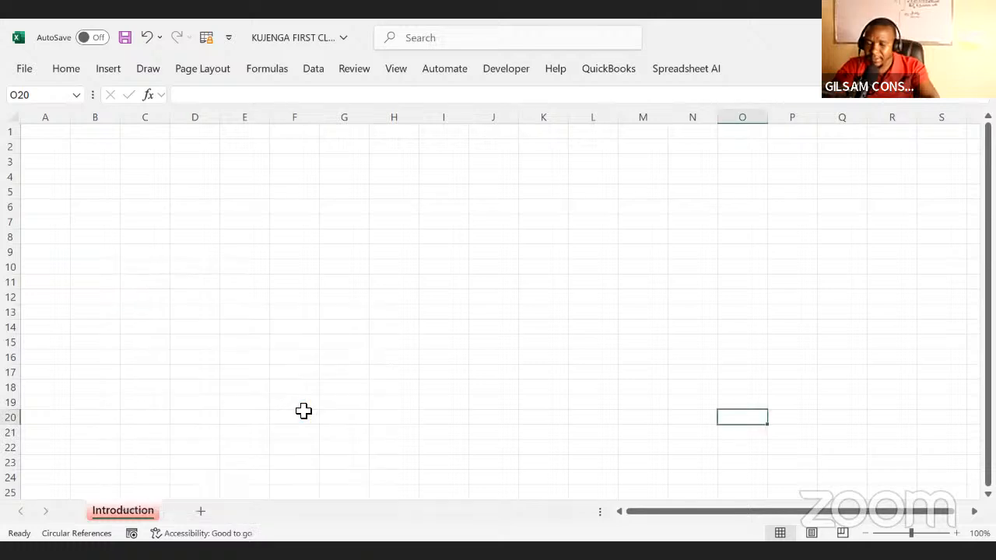
Step: Add a new Sheet6 after Introduction and bring up its tab options
click(202, 511)
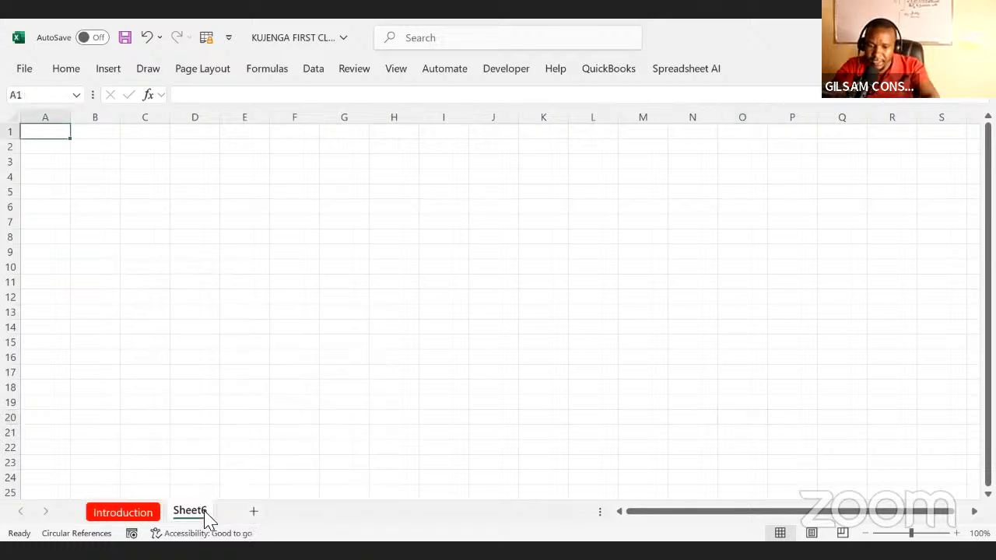
click(120, 515)
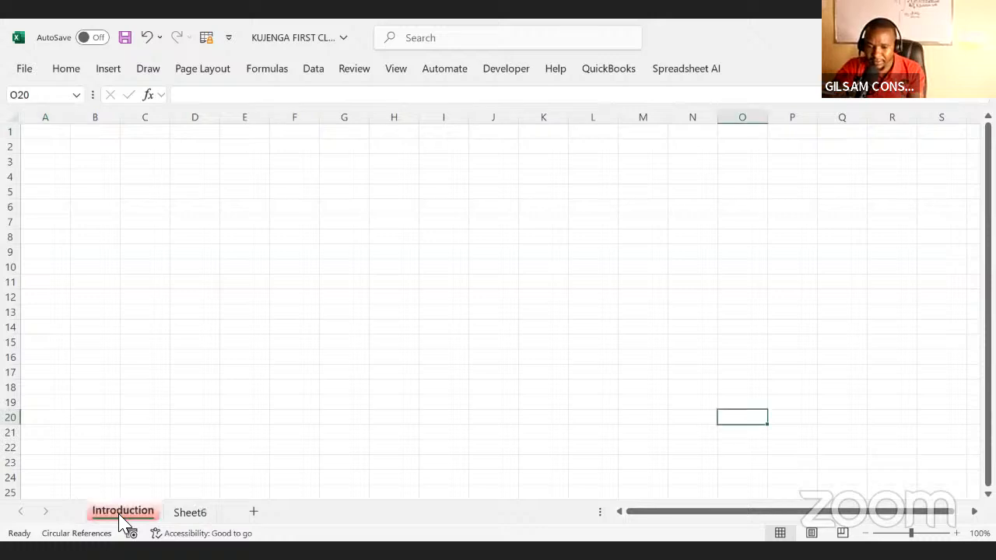
click(198, 511)
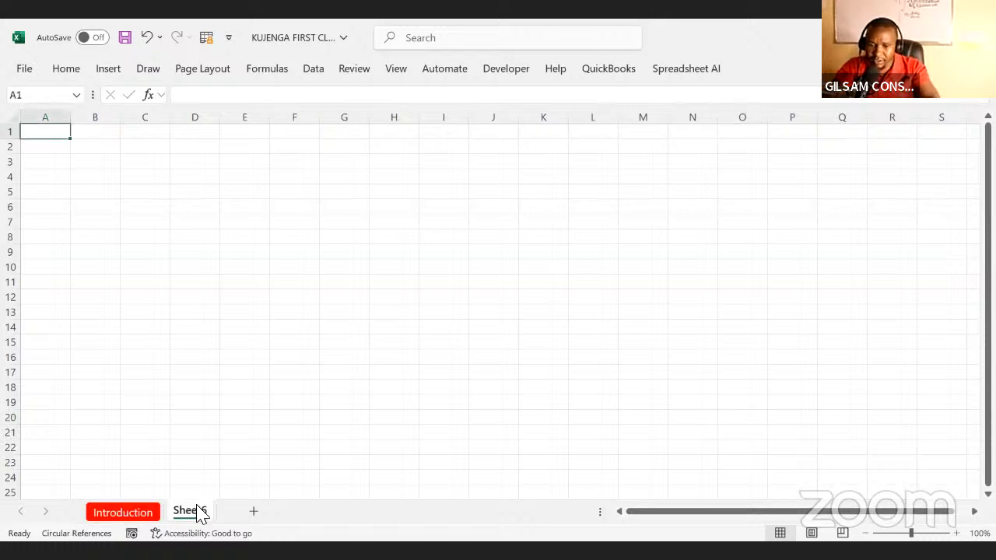
right_click(199, 515)
click(238, 284)
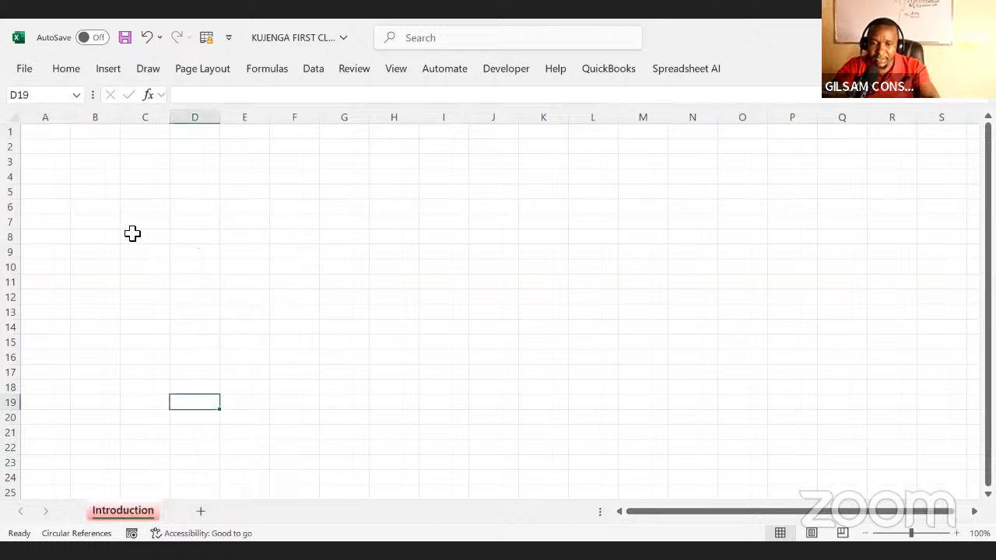
click(134, 237)
click(67, 161)
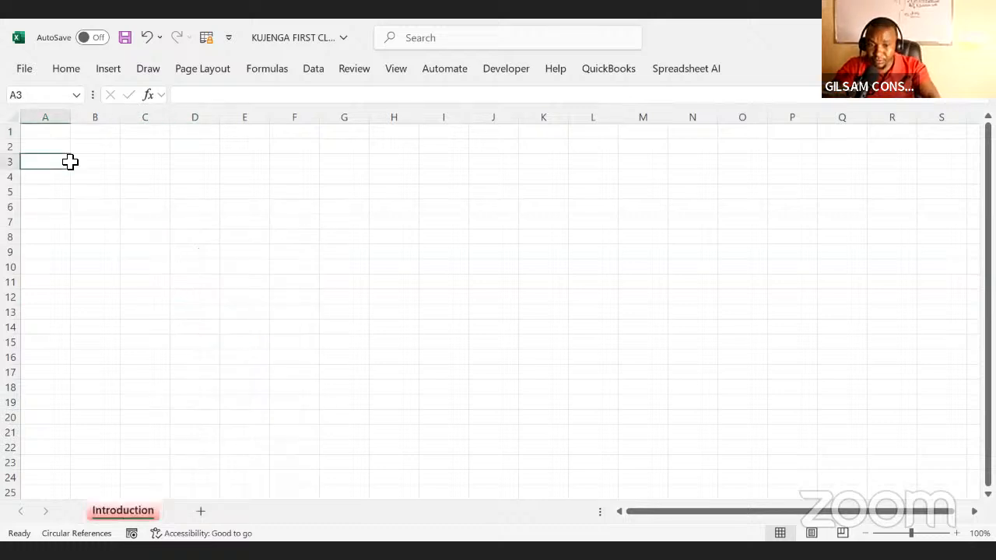
click(81, 156)
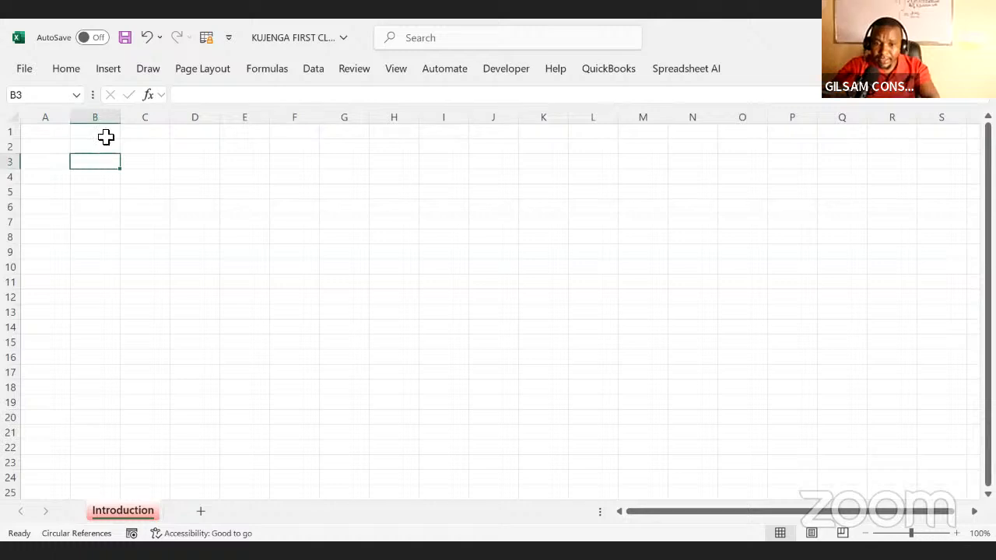
click(13, 117)
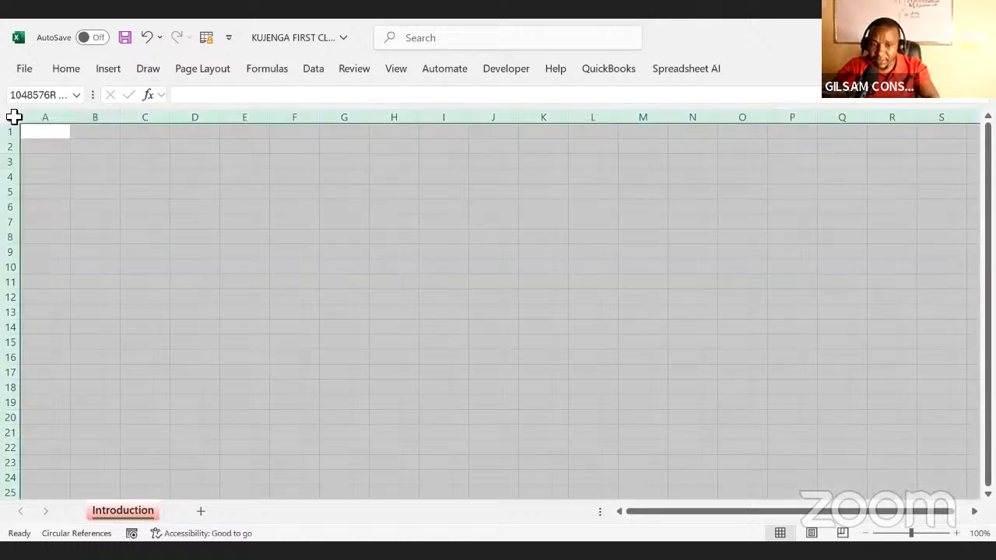
click(10, 131)
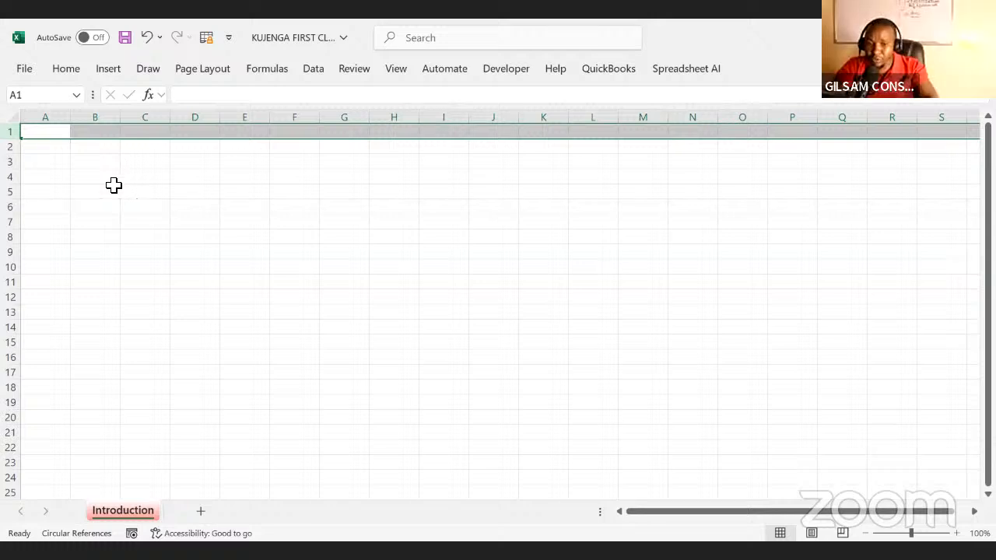
click(11, 134)
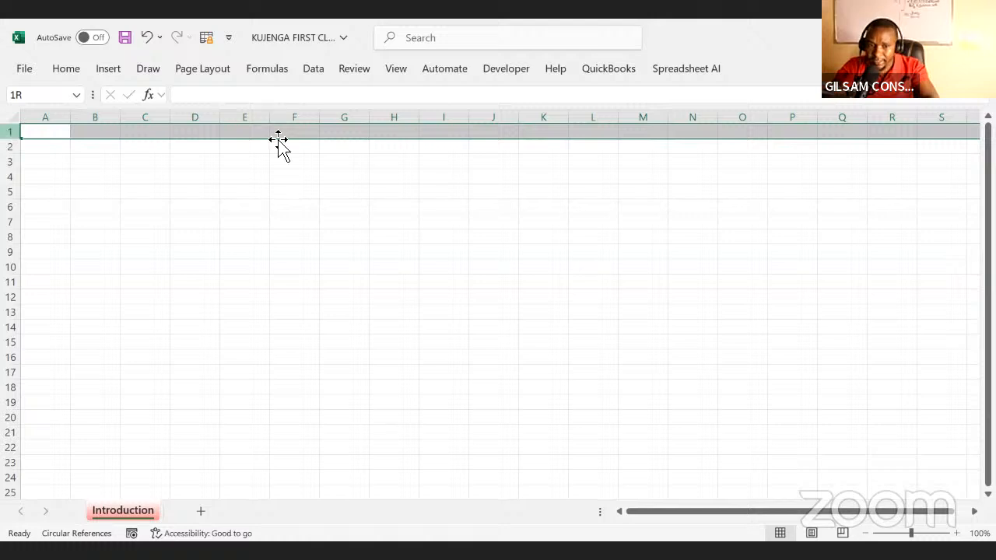
click(49, 116)
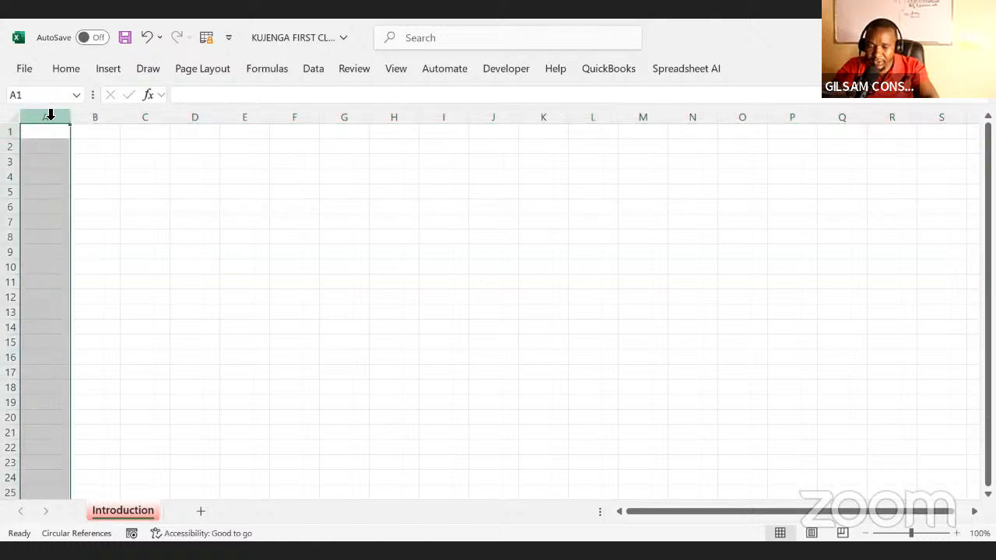
click(156, 174)
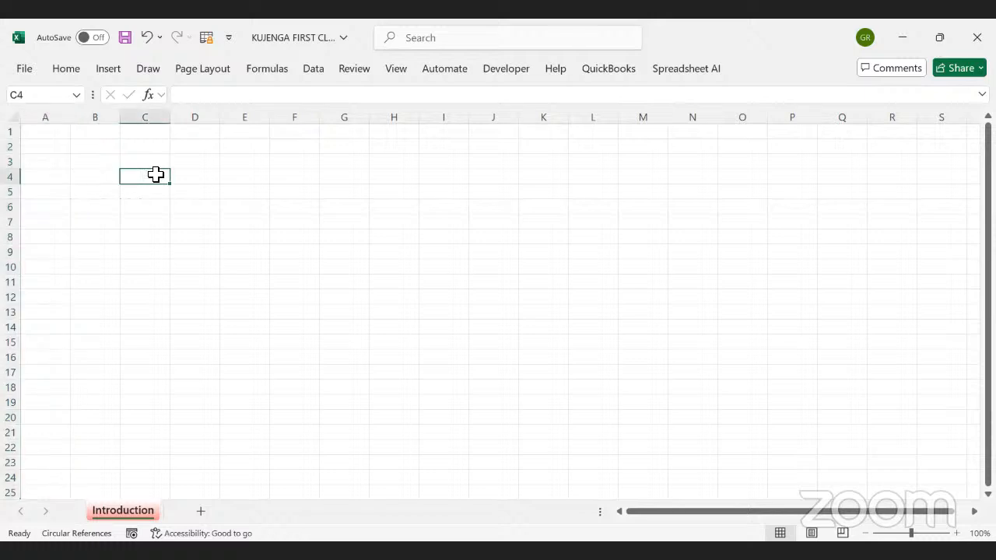
Step: Enter ROW AND COLUMNS in cell C4, fixing a typo along the way
text(ROW)
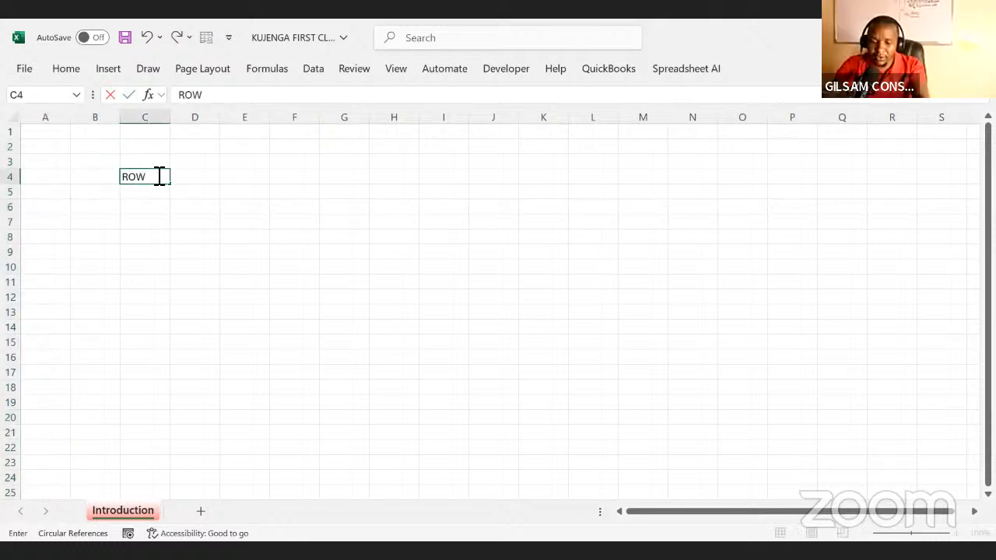
text( AND COUL)
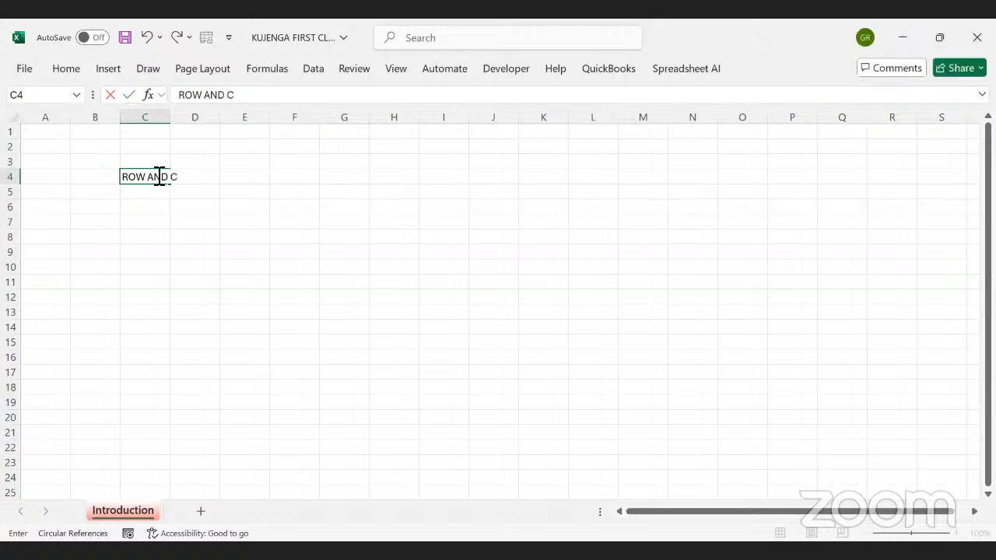
key(BackSpace)
key(BackSpace)
text(LUMNS)
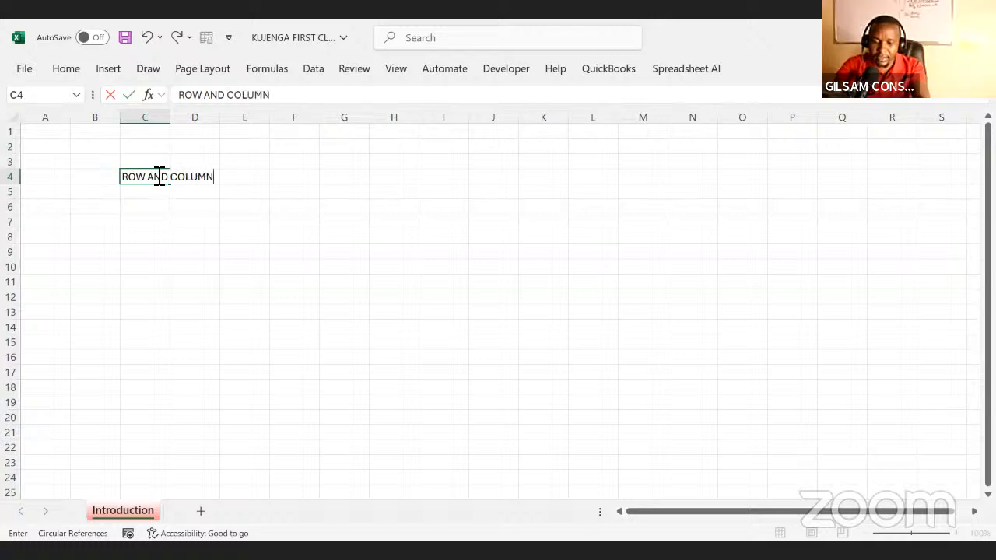
click(145, 250)
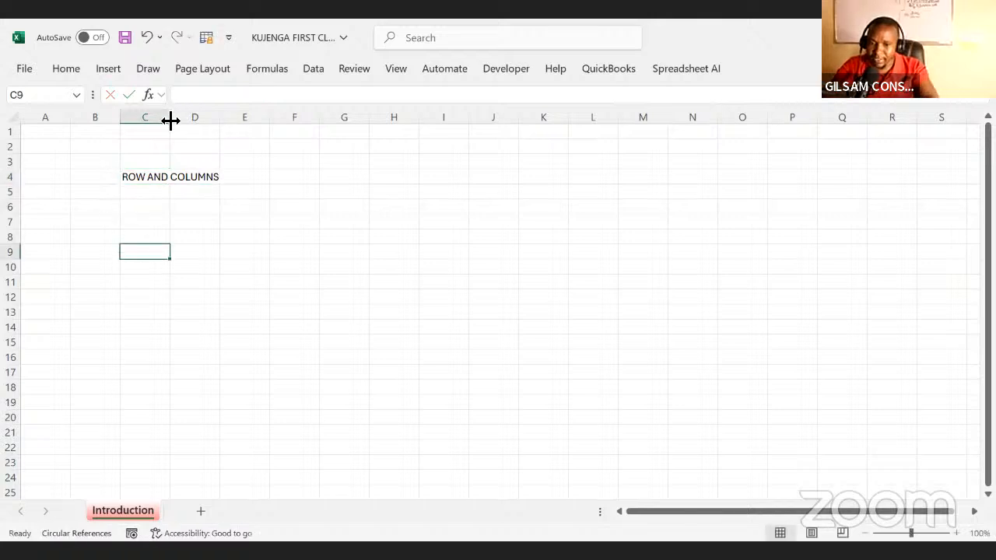
Step: Widen column C to fit the heading, then label G9 'CELL' and F9 'F9'
drag(170, 120, 262, 125)
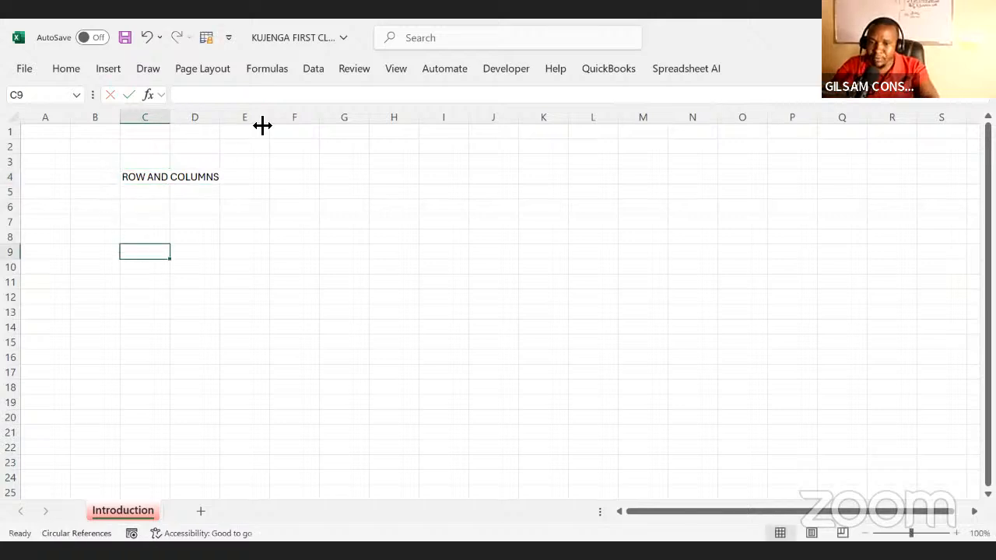
click(381, 251)
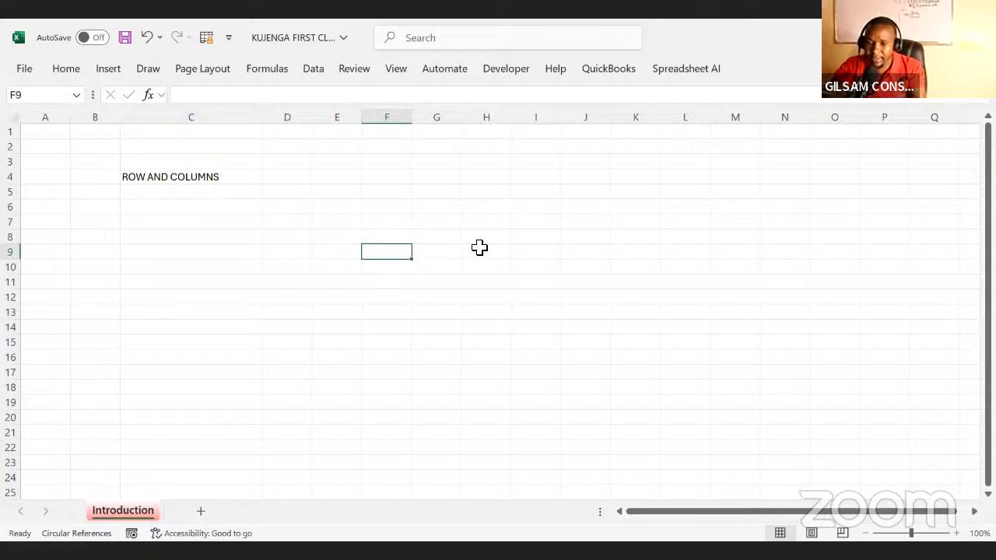
click(453, 249)
text(CE)
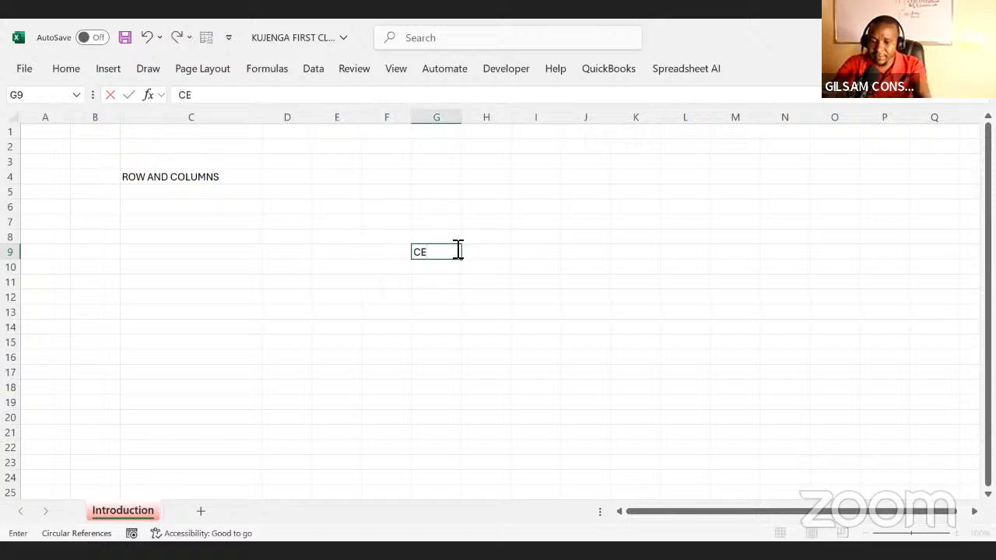
text(LL)
click(391, 252)
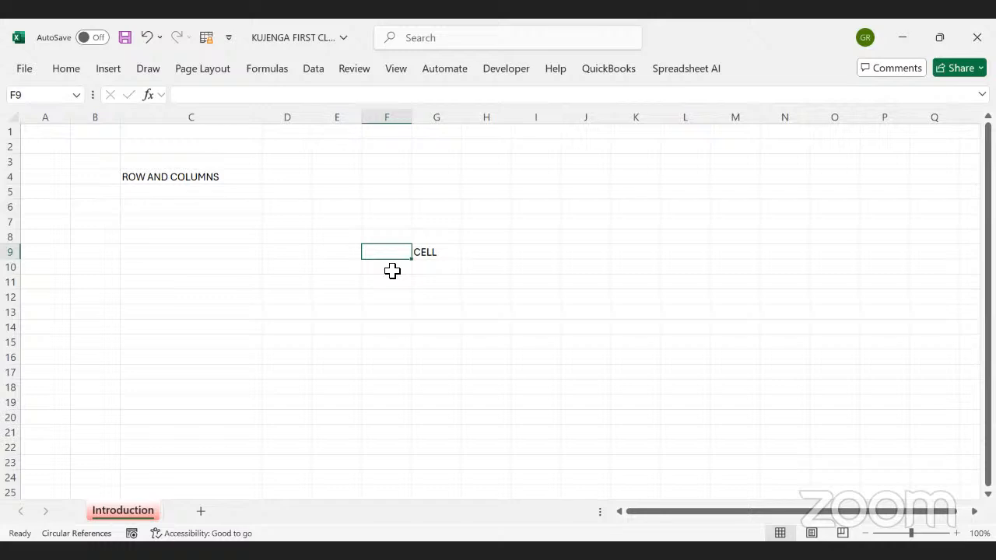
text(F)
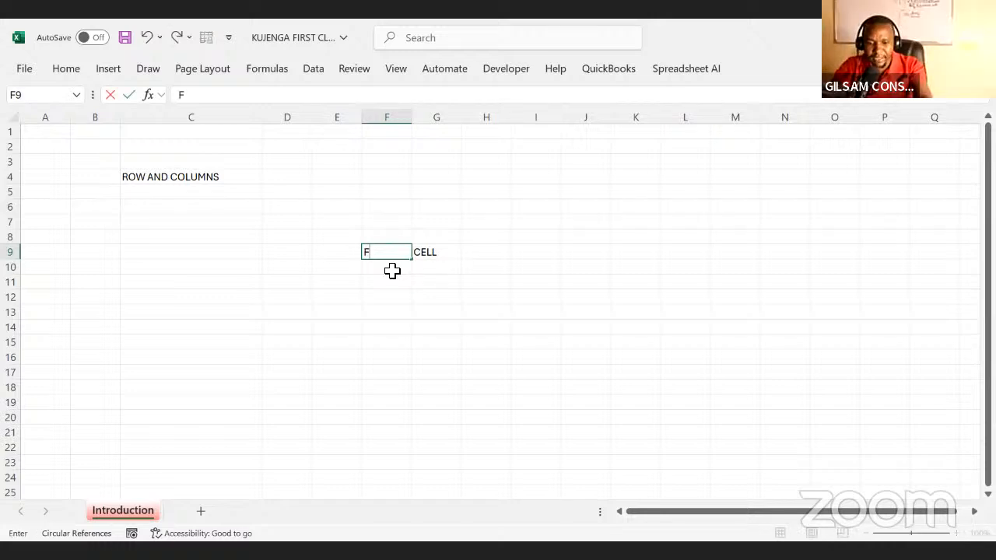
text(9)
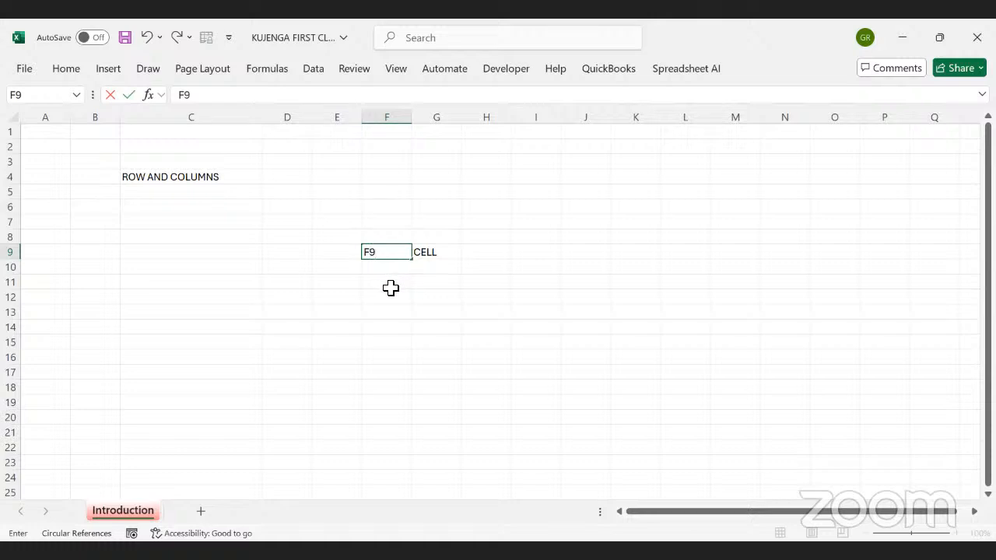
click(382, 329)
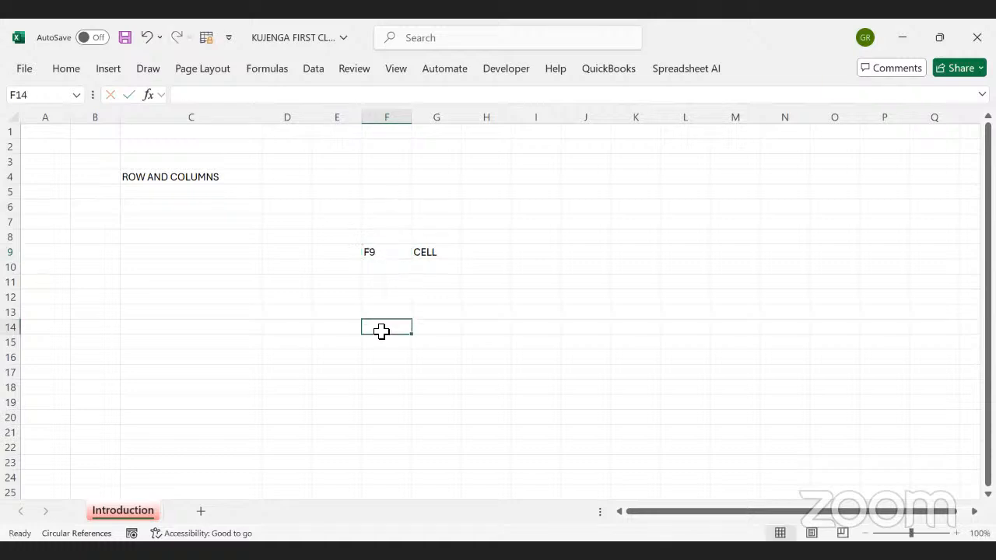
Step: Start a =K10 reference in K8, cancel it, and clear CELL from G9
click(383, 251)
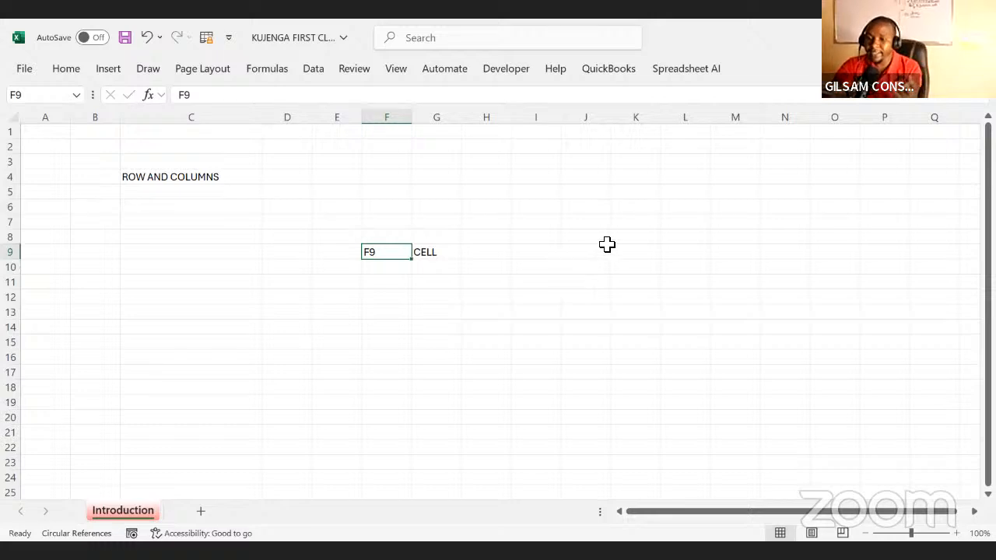
click(633, 236)
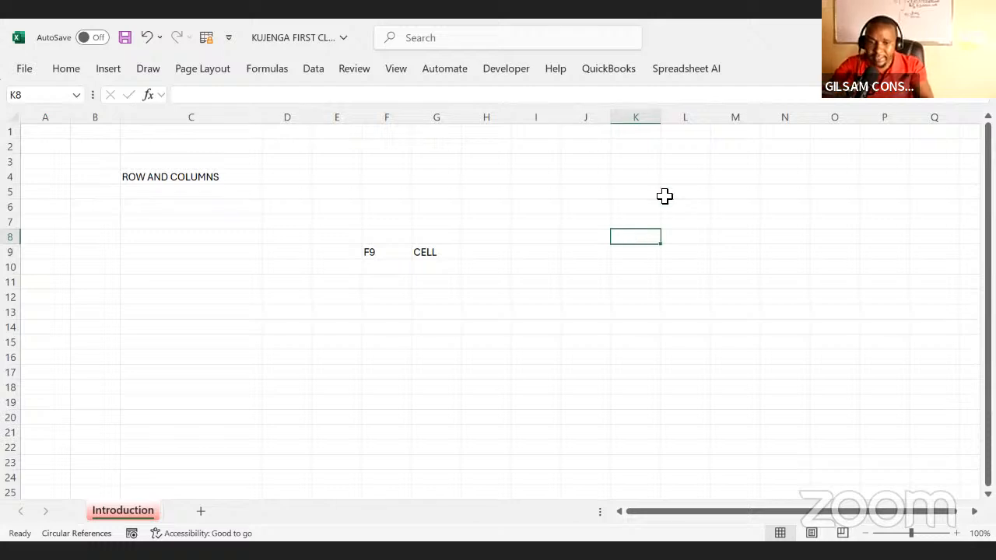
text(=)
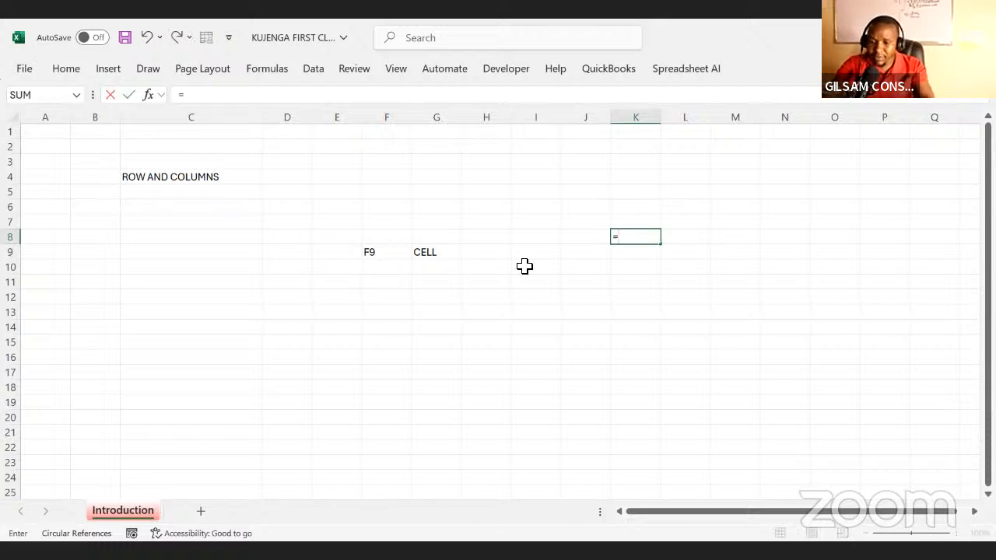
text(K10)
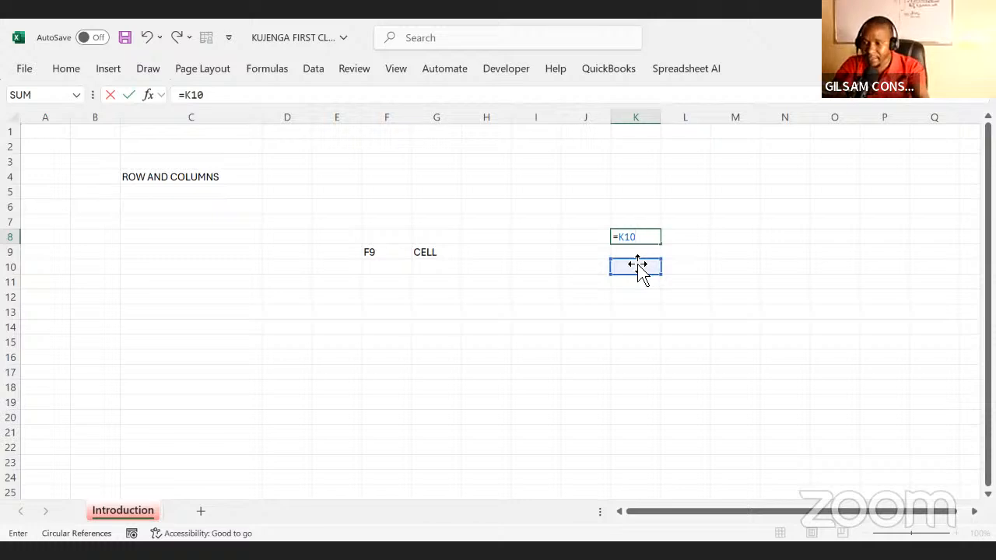
key(BackSpace)
key(BackSpace)
key(BackSpace)
key(BackSpace)
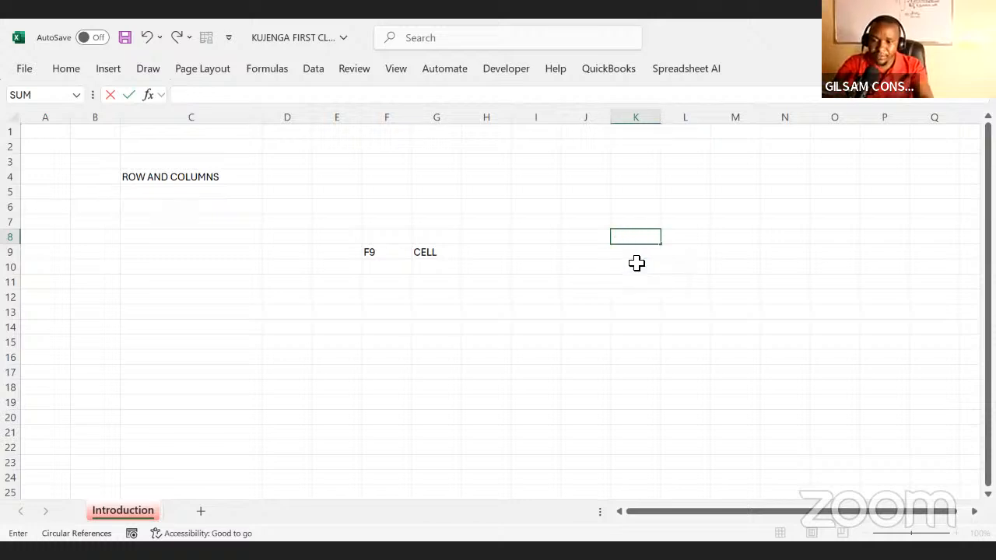
key(Escape)
click(369, 250)
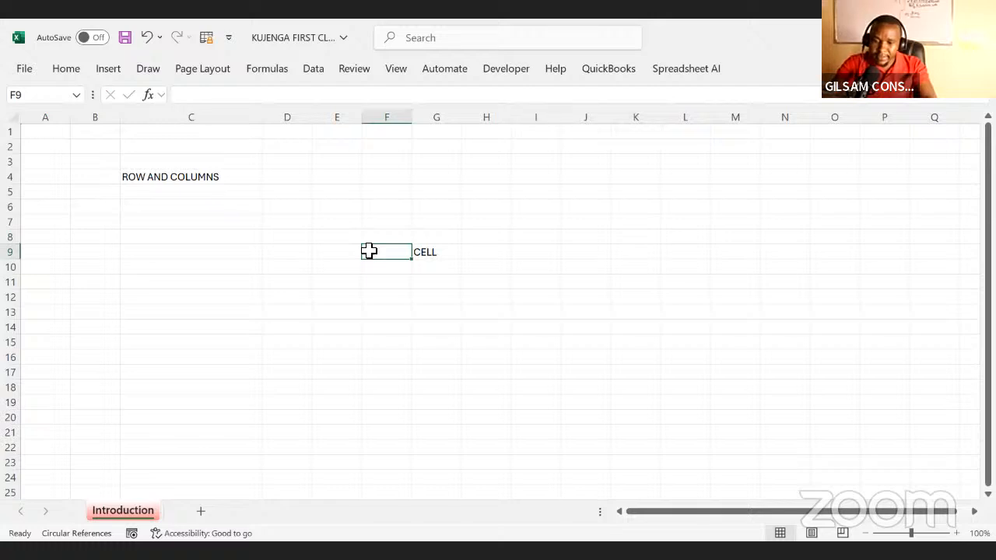
click(440, 253)
key(BackSpace)
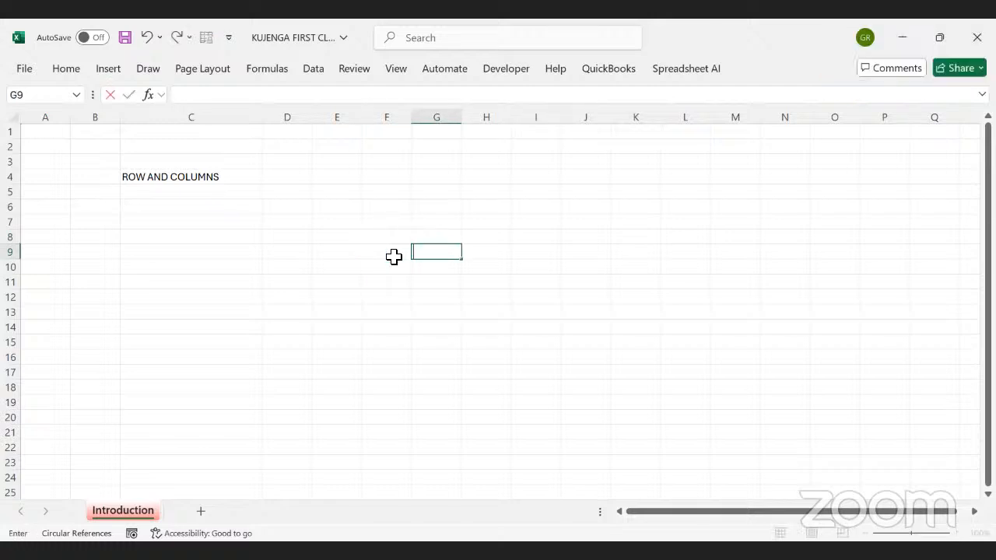
Step: Narrow column C so the ROW AND COLUMNS label in C4 no longer fits
click(254, 249)
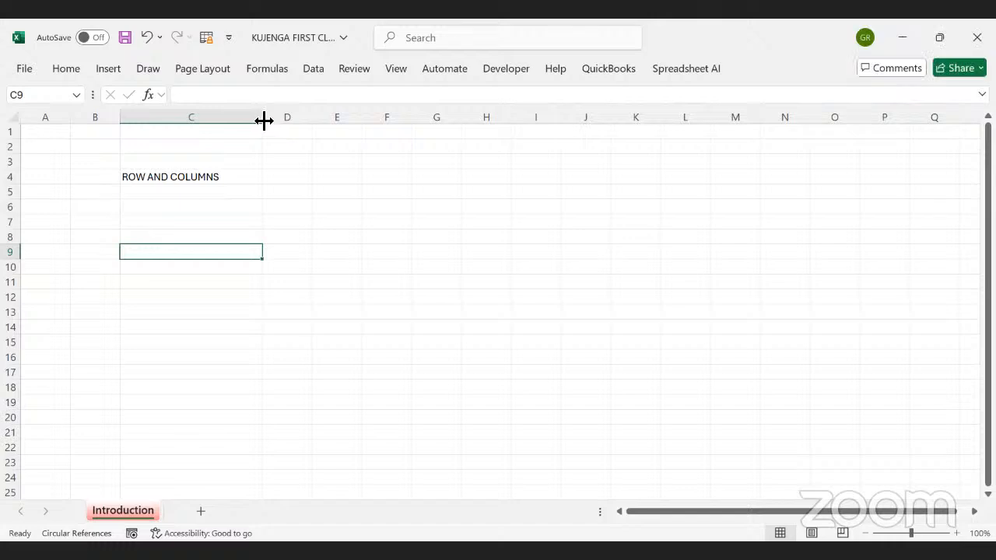
drag(268, 122, 192, 136)
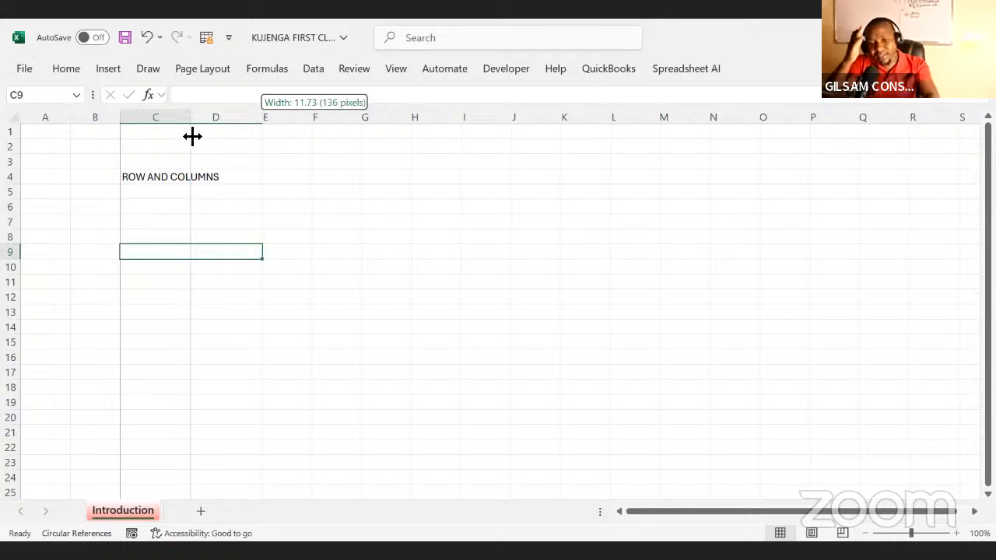
drag(192, 136, 142, 137)
click(130, 180)
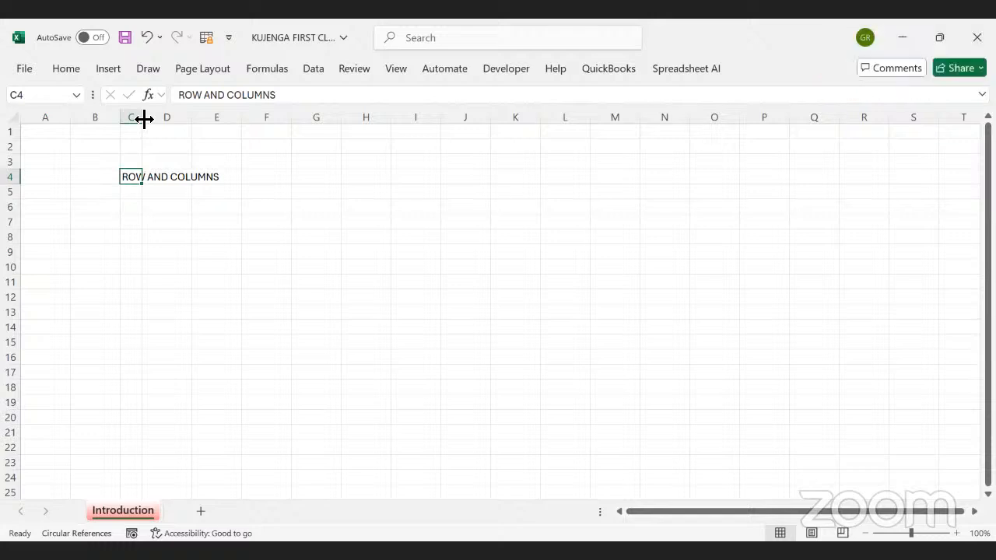
Step: Widen column C well past the label, select C4:C9, then shrink column C again
drag(144, 118, 406, 151)
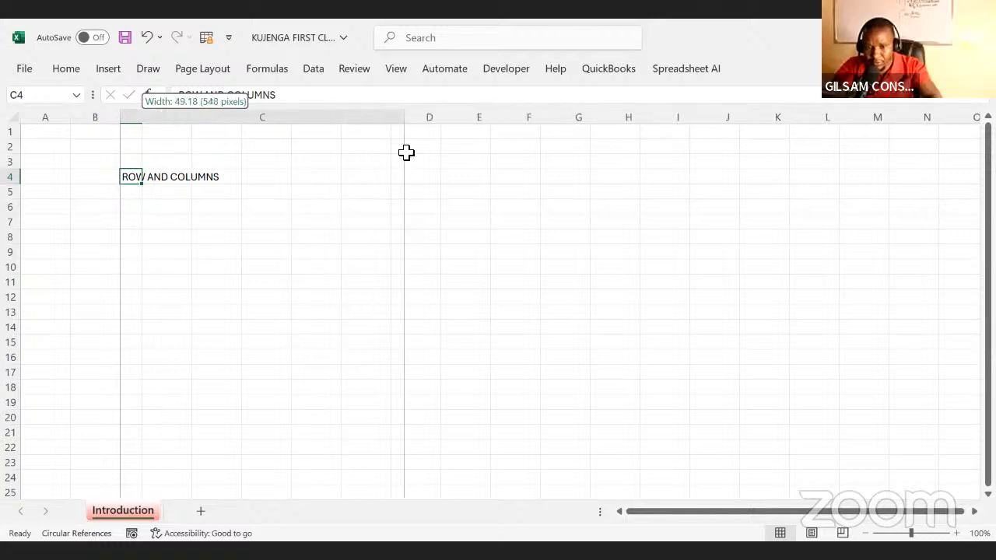
click(216, 224)
drag(192, 176, 199, 250)
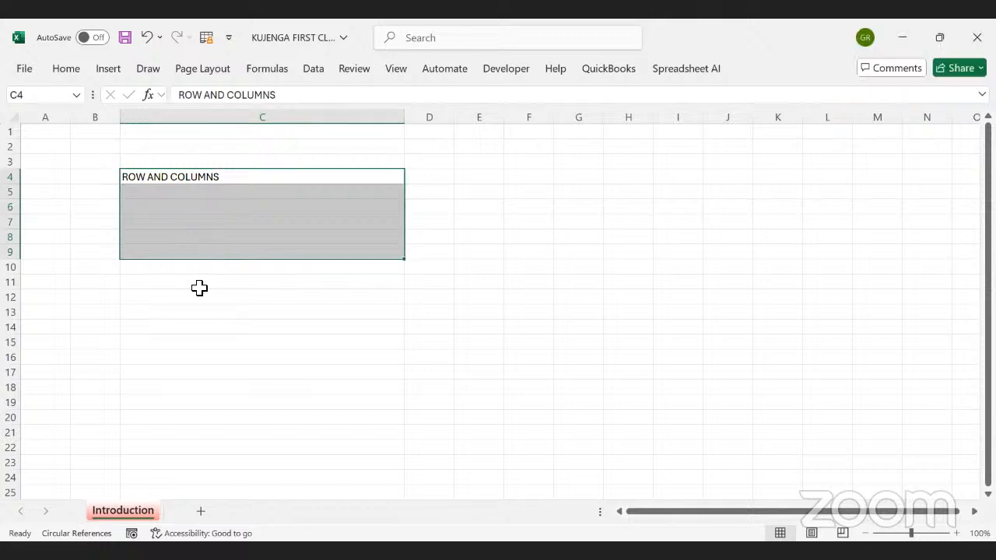
click(200, 288)
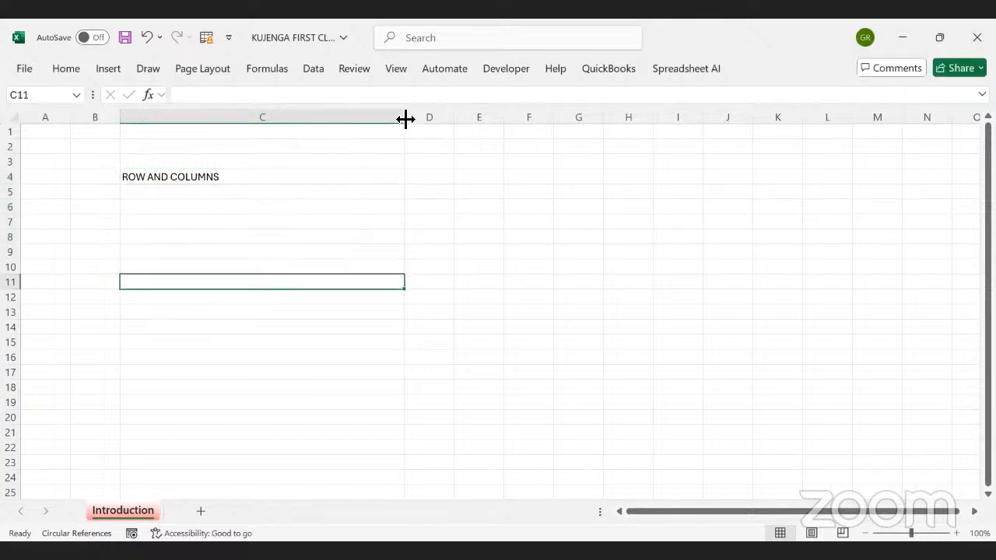
drag(404, 117, 208, 150)
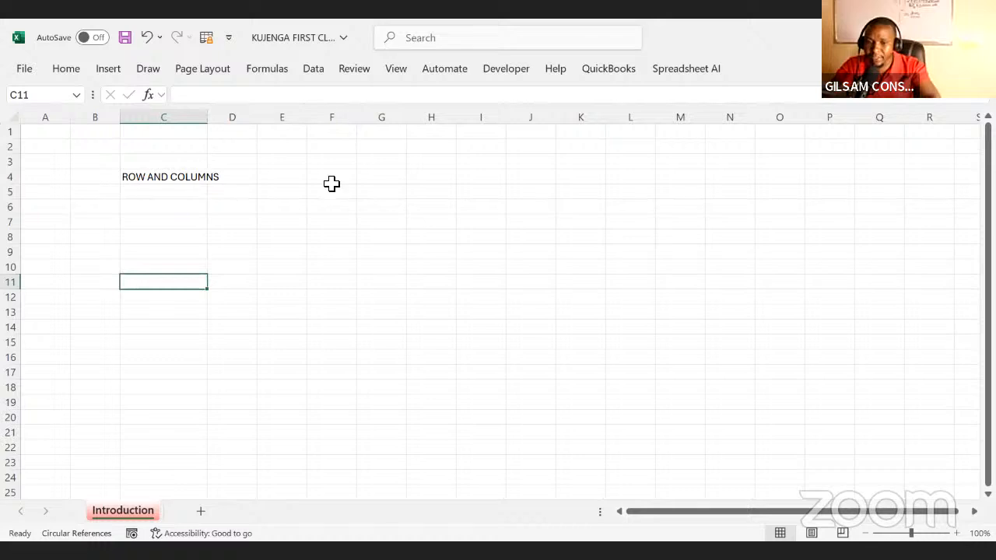
click(148, 185)
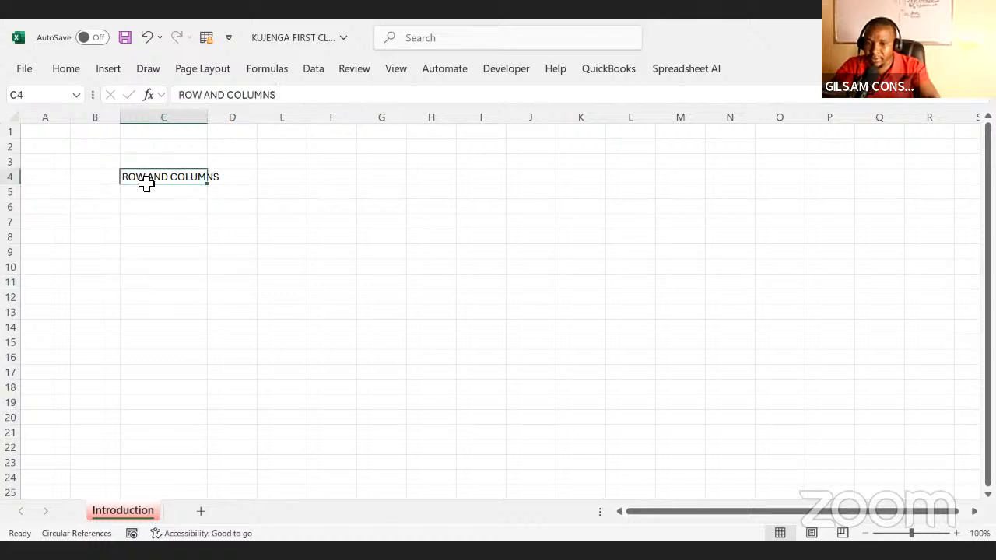
Step: Enter KUJENGA SCHOOL in cell C7 and narrow column C so it overflows
click(145, 224)
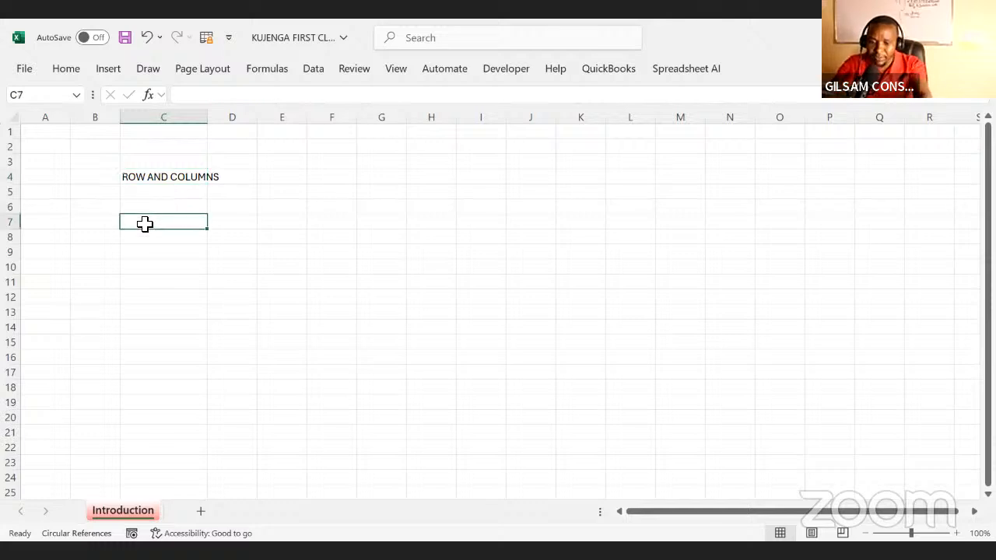
text(KUJ)
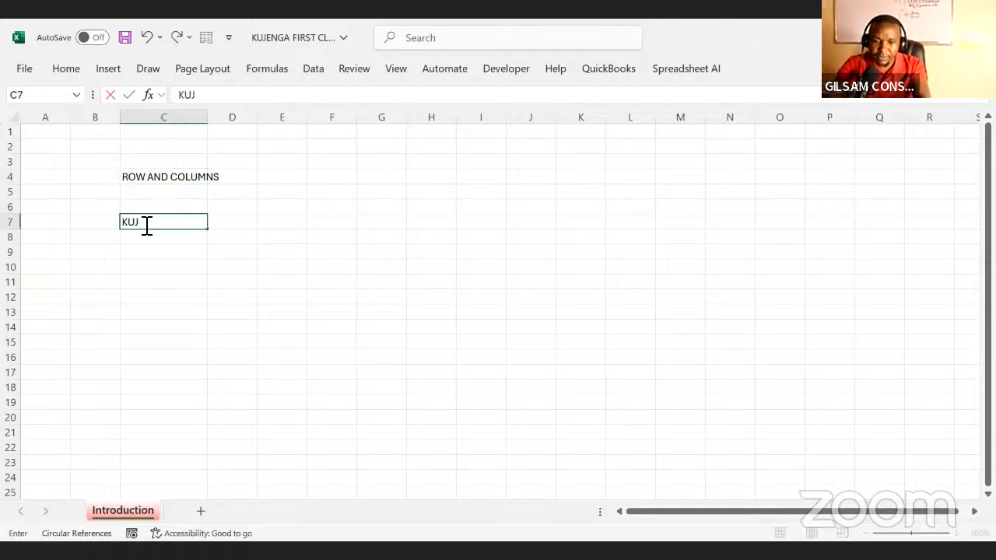
text(ENGA SCHOOL)
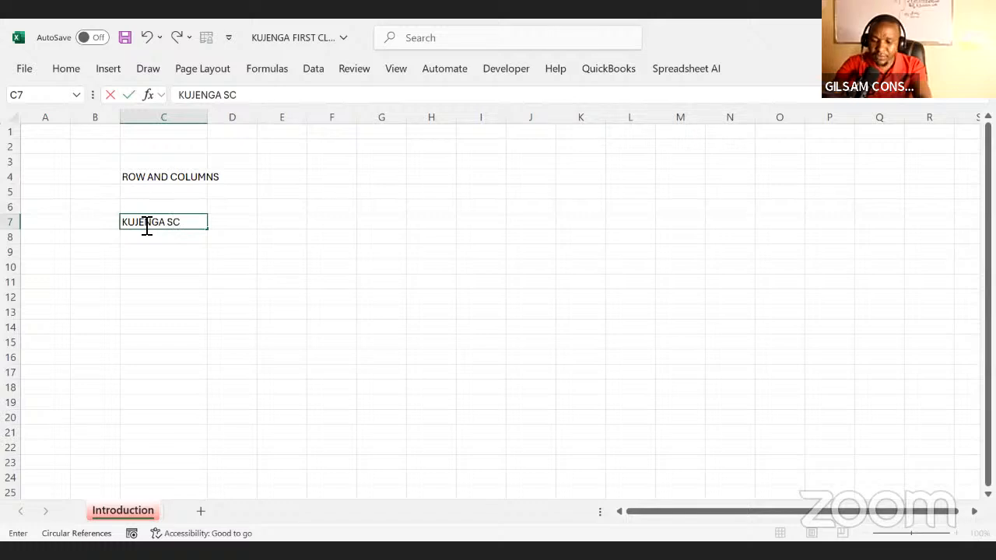
click(228, 250)
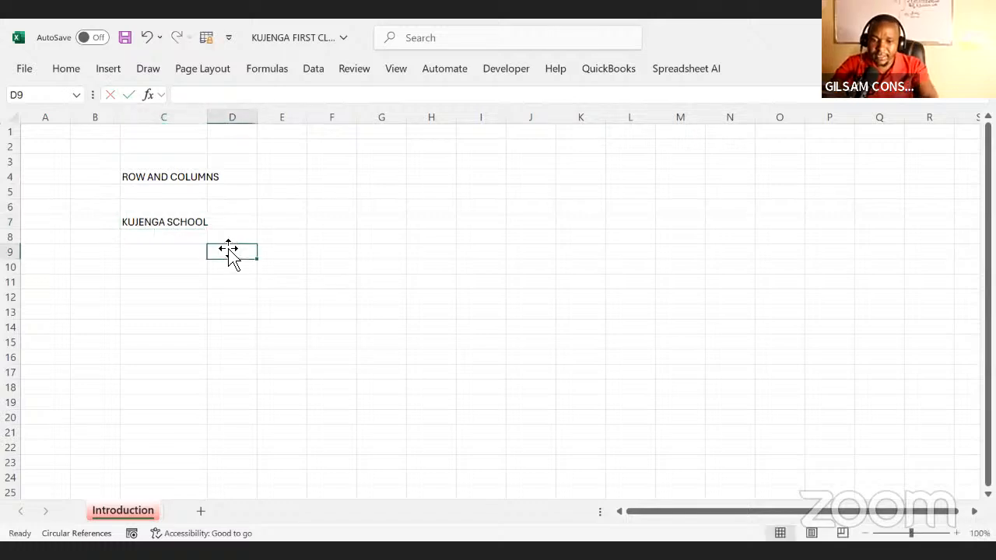
drag(173, 133, 175, 133)
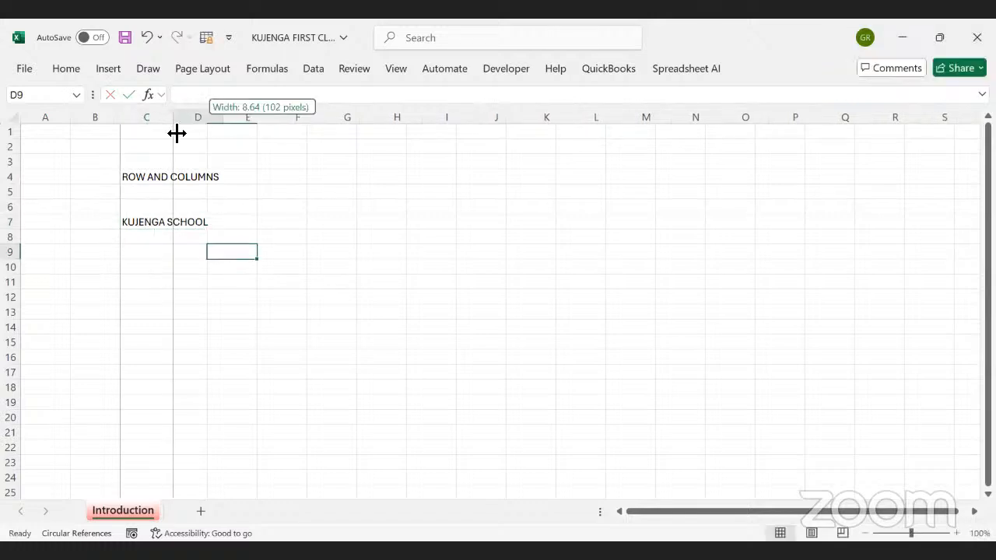
Step: Clear the contents of cells C3 through D7
drag(129, 223, 209, 229)
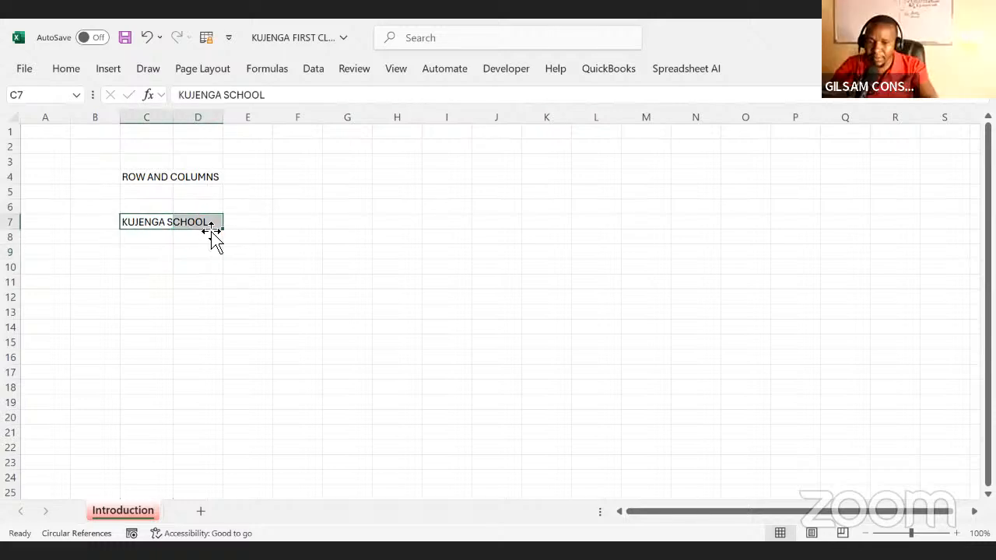
click(209, 266)
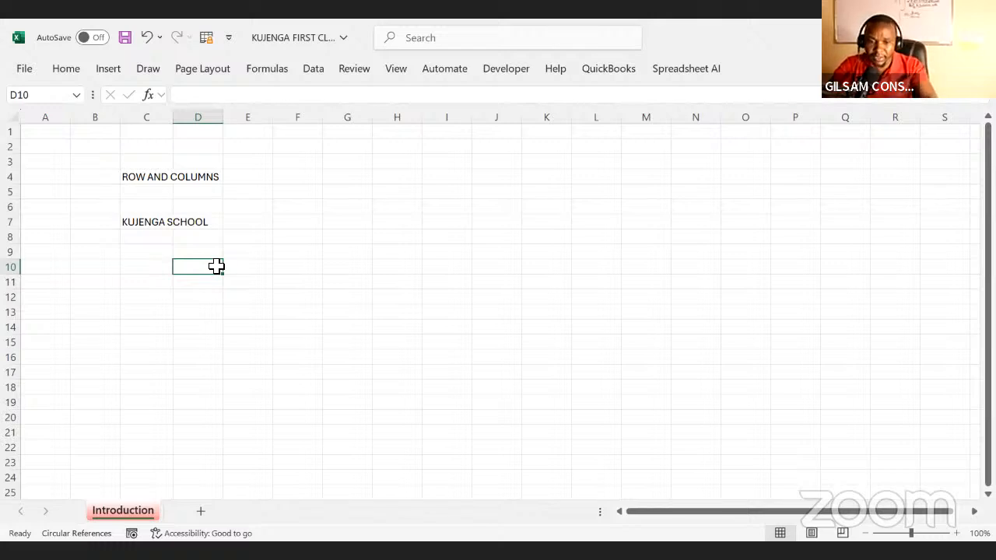
drag(136, 165, 181, 224)
key(Delete)
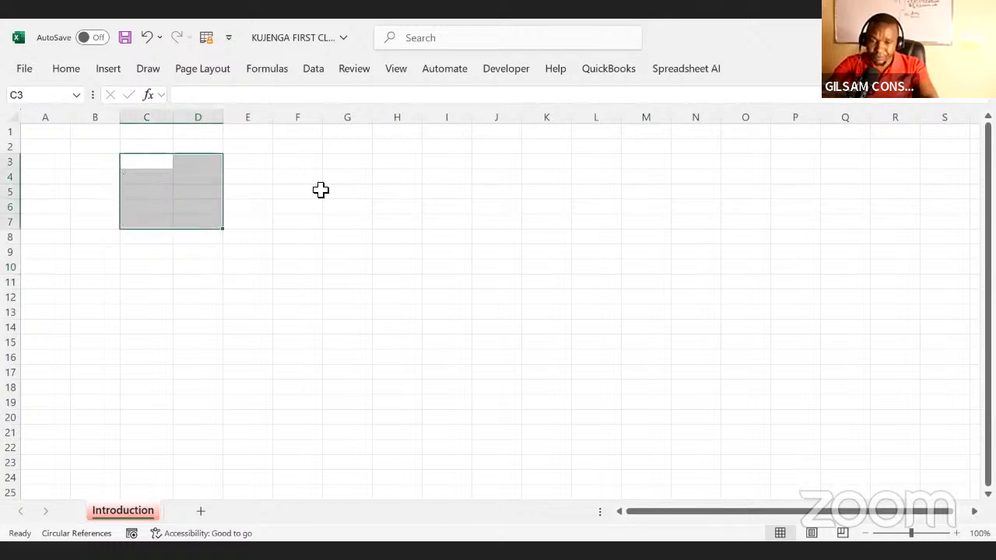
click(306, 206)
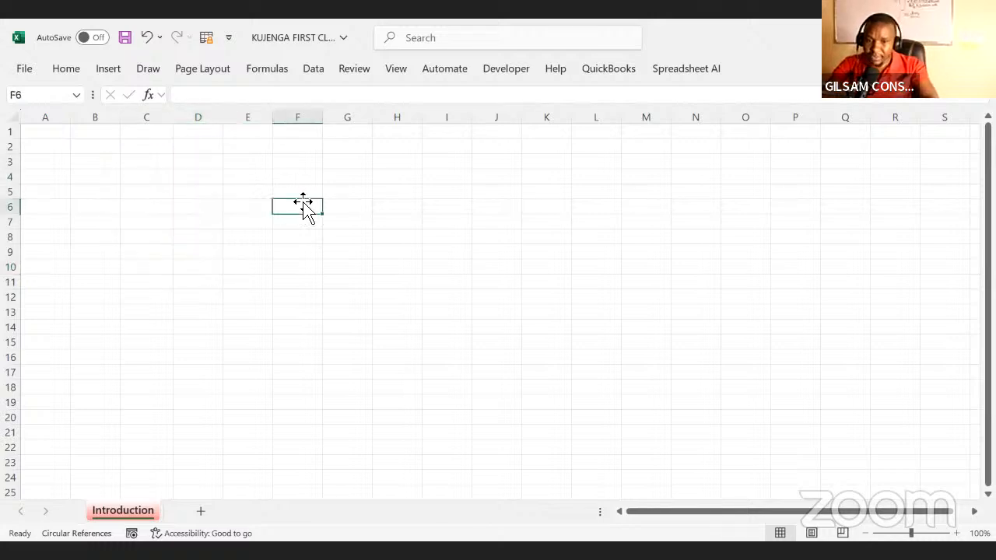
click(109, 70)
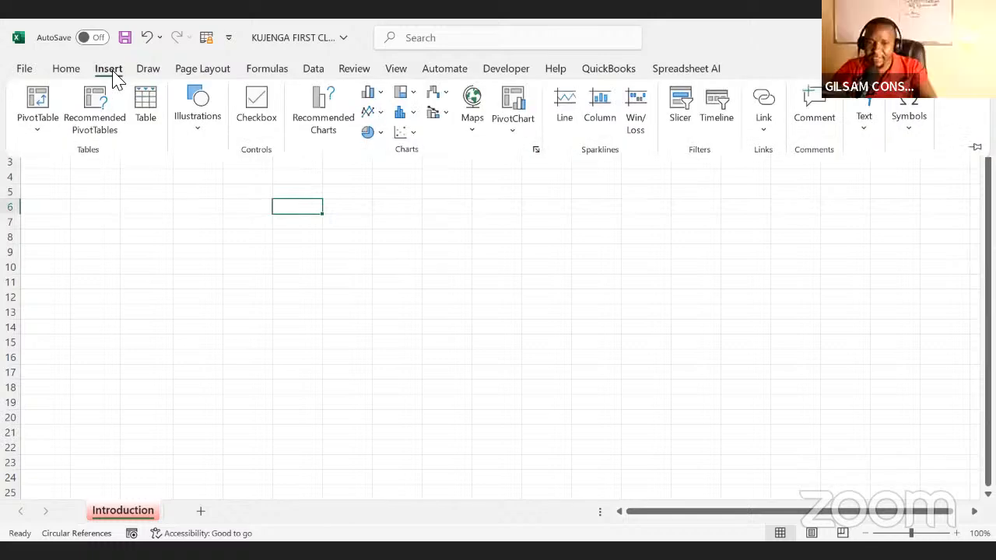
click(152, 78)
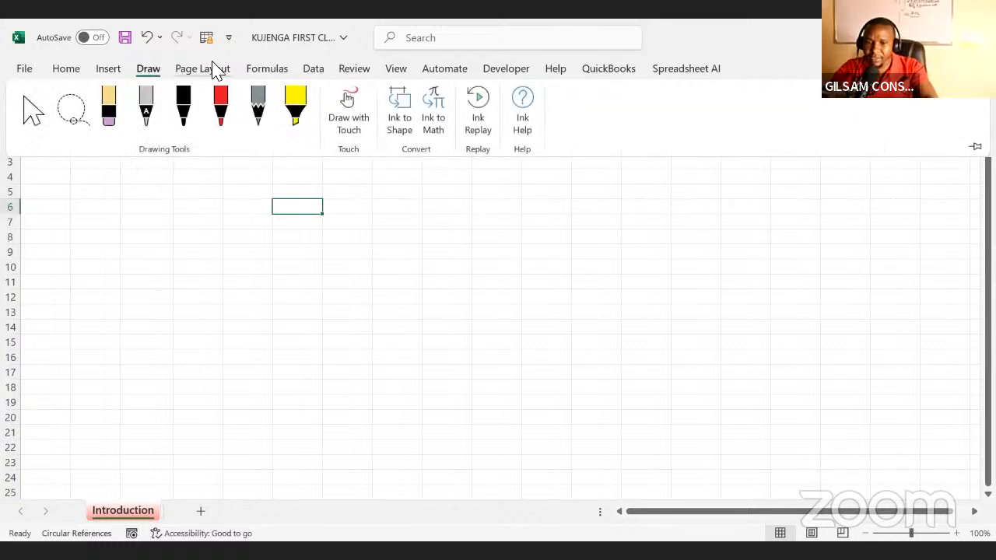
click(214, 70)
click(274, 67)
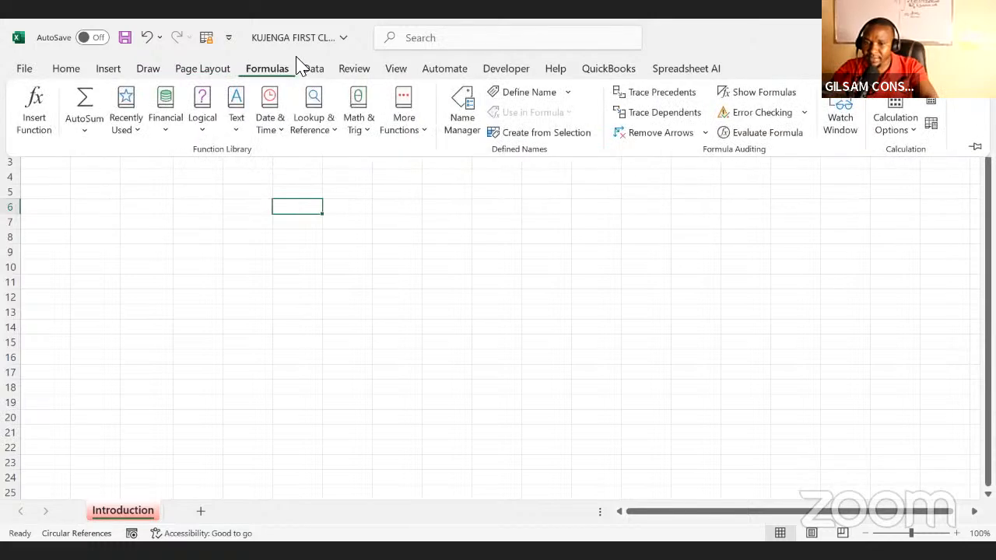
click(313, 68)
click(369, 70)
click(426, 68)
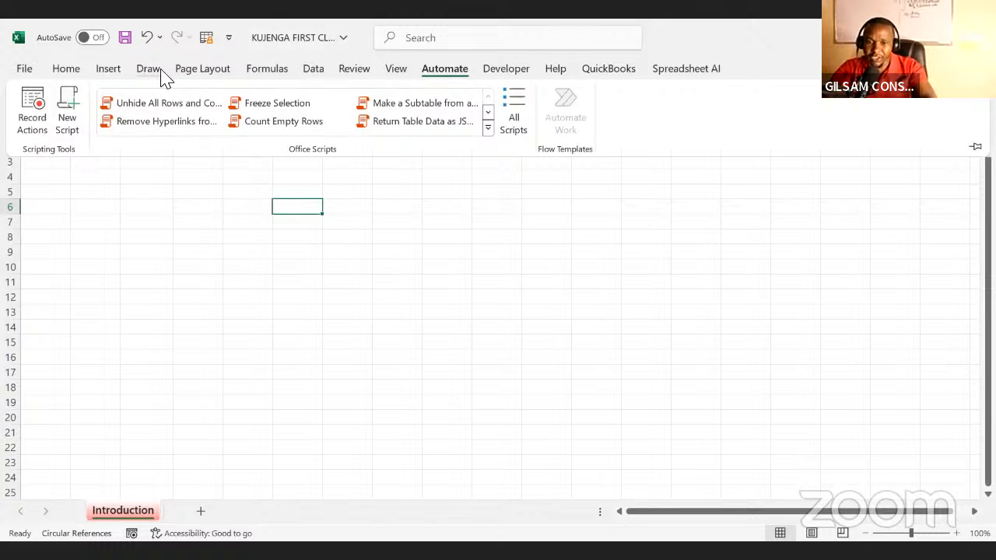
click(104, 220)
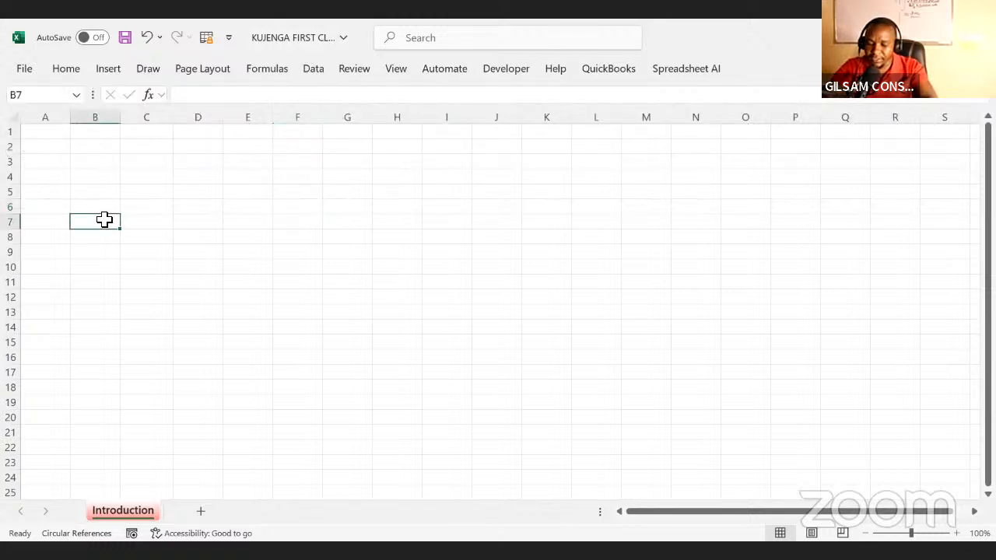
key(Up)
key(Up)
key(Up)
key(Up)
key(Up)
key(Up)
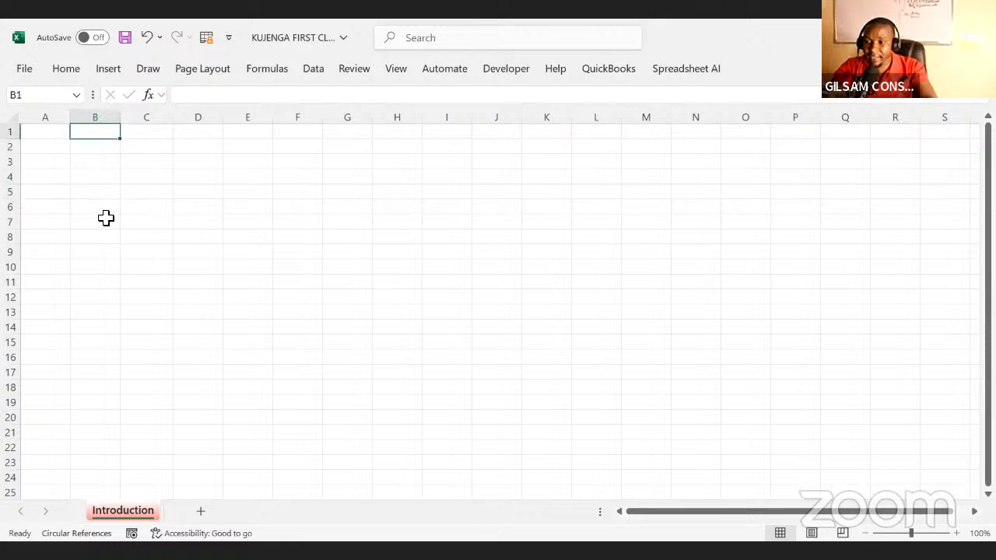
click(188, 191)
key(Up)
key(Up)
key(Up)
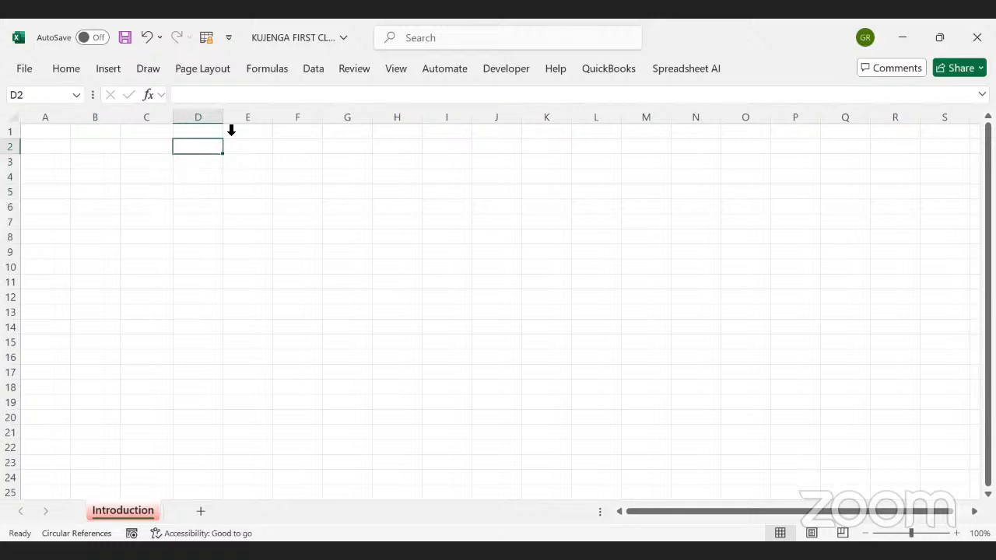
drag(86, 151, 264, 210)
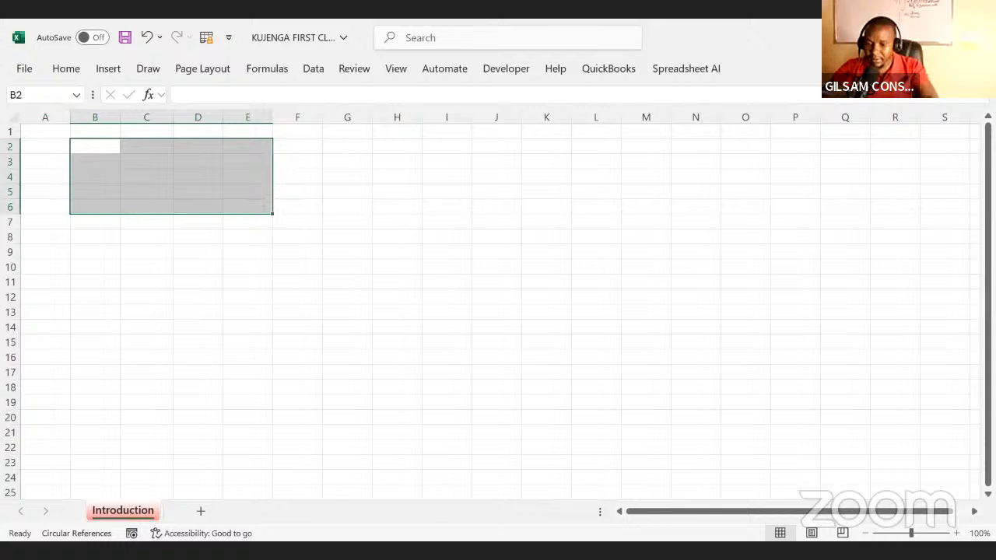
key(alt+Tab)
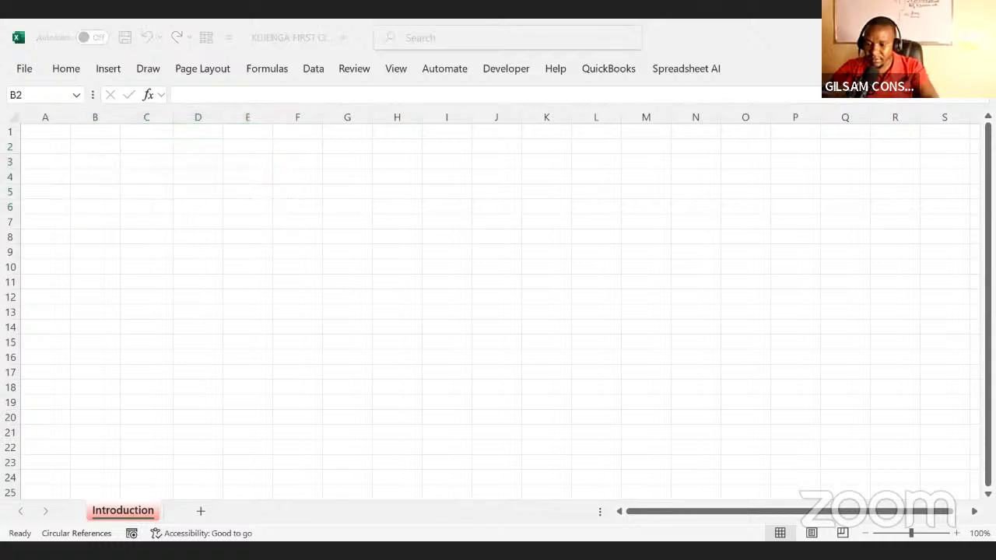
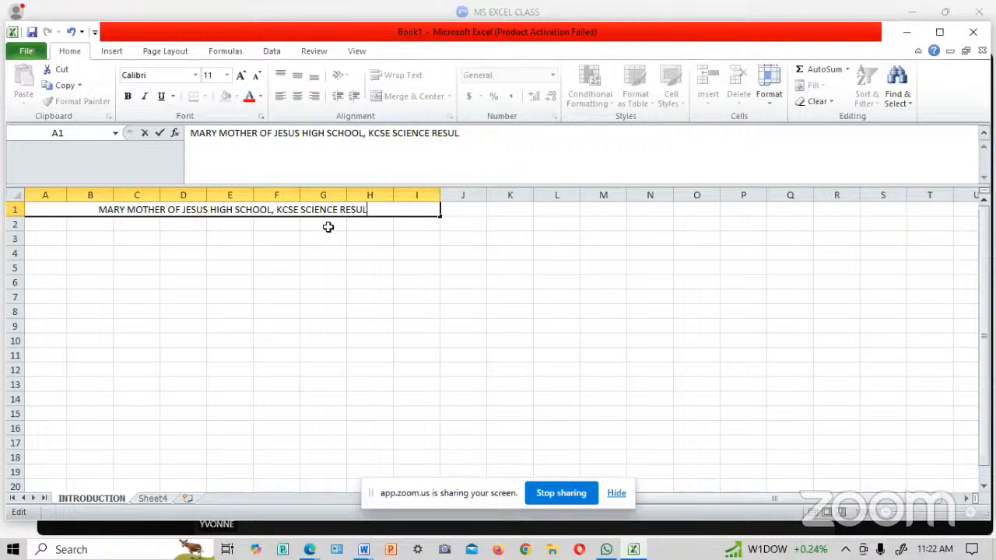
Step: Finish the A1 title with 'TS 2009' so it reads '...KCSE SCIENCE RESULTS 2009', then move to A2
text(TS)
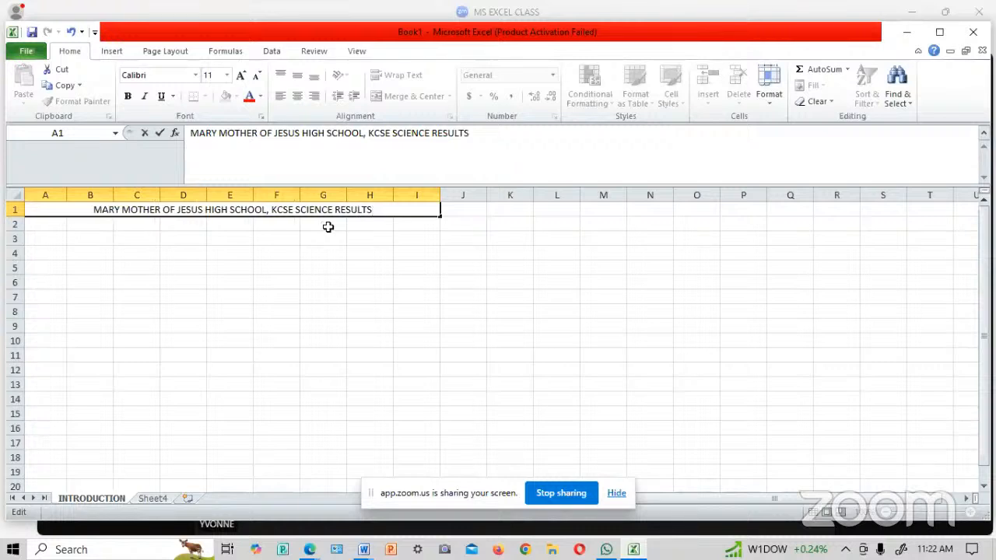
text( 2009)
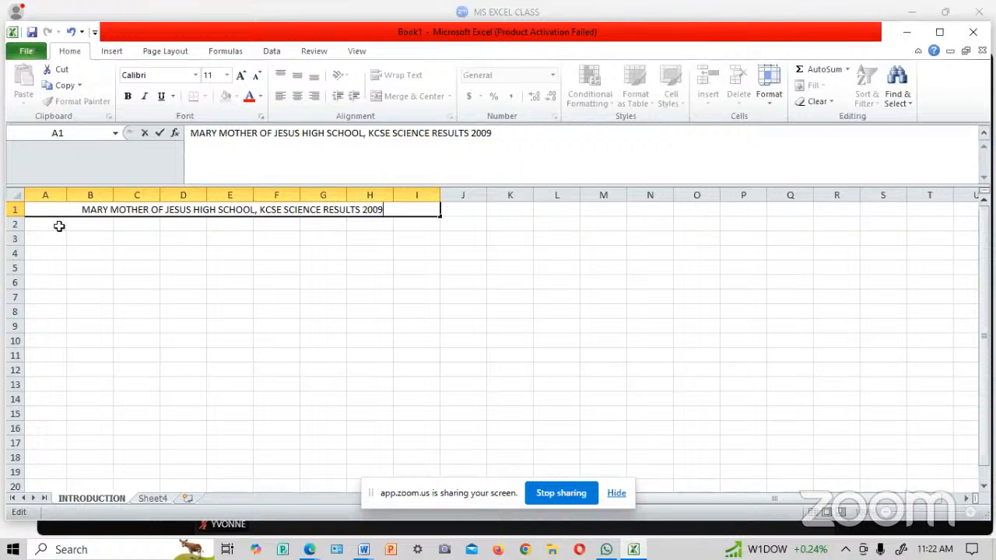
click(56, 225)
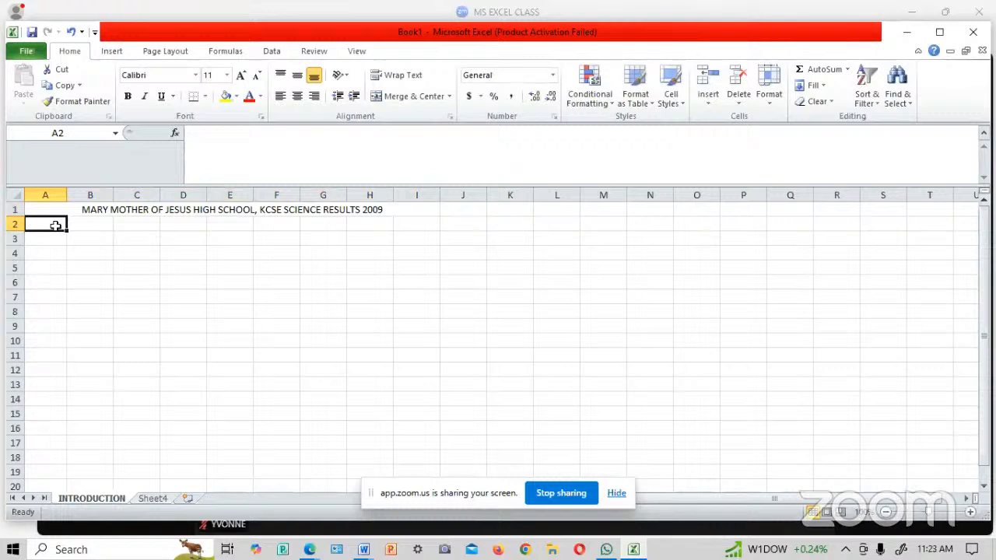
Step: Enter the headings NAME, CHEM, GRADE and BIO in A2 through D2
text(NAME)
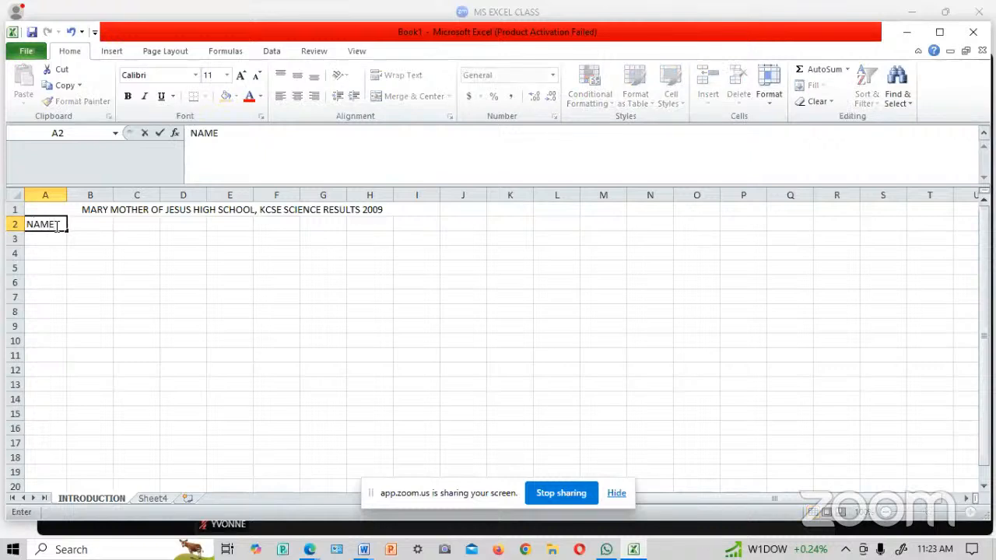
key(Tab)
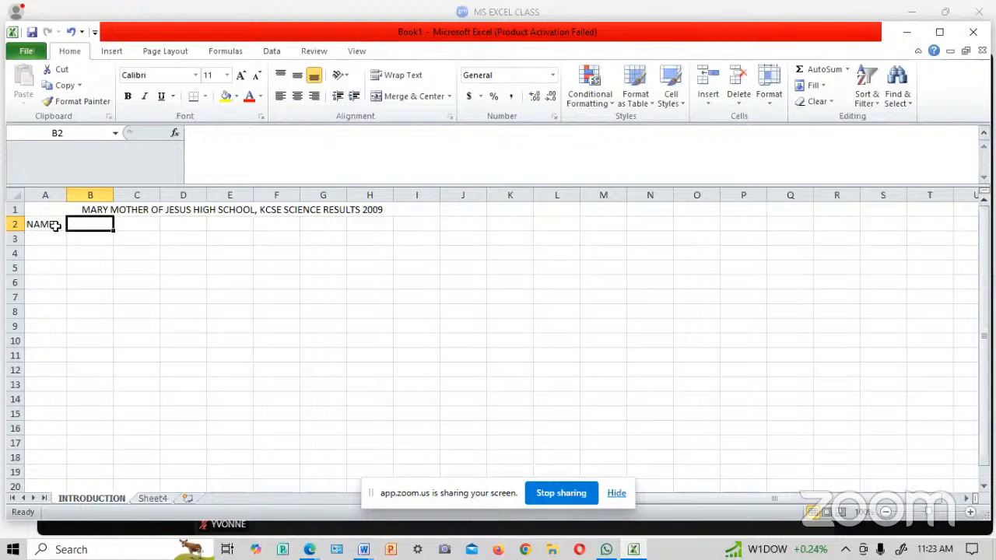
text(C)
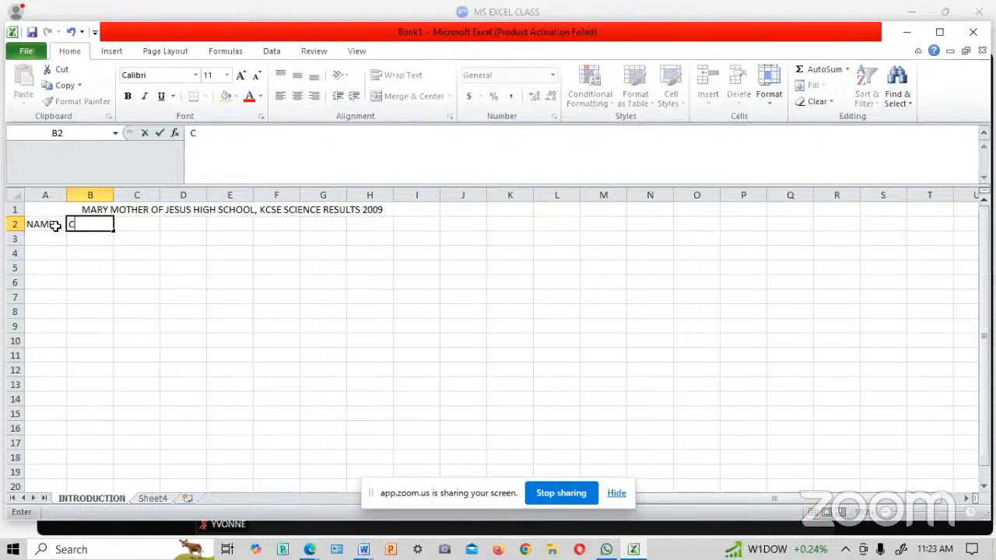
text(HEM)
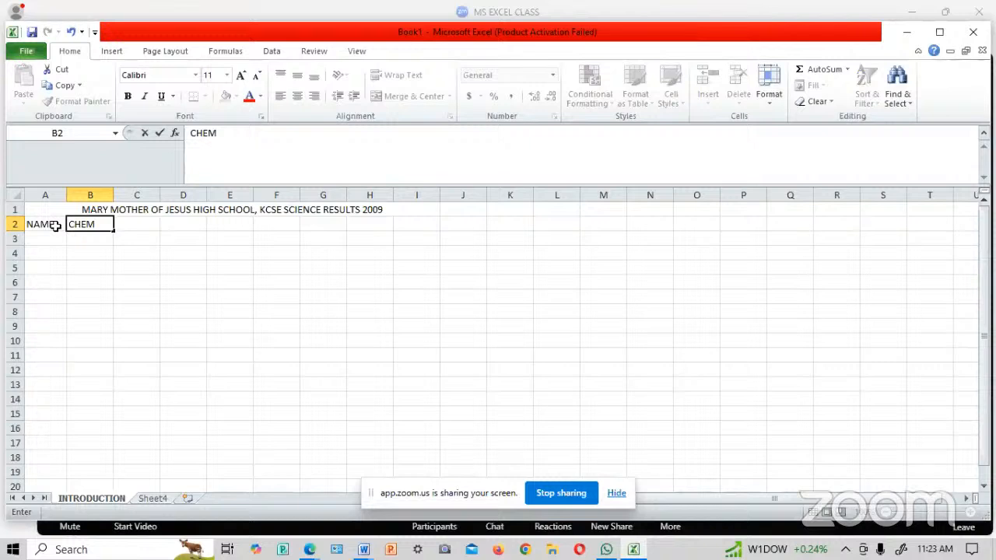
key(Tab)
text(GRA)
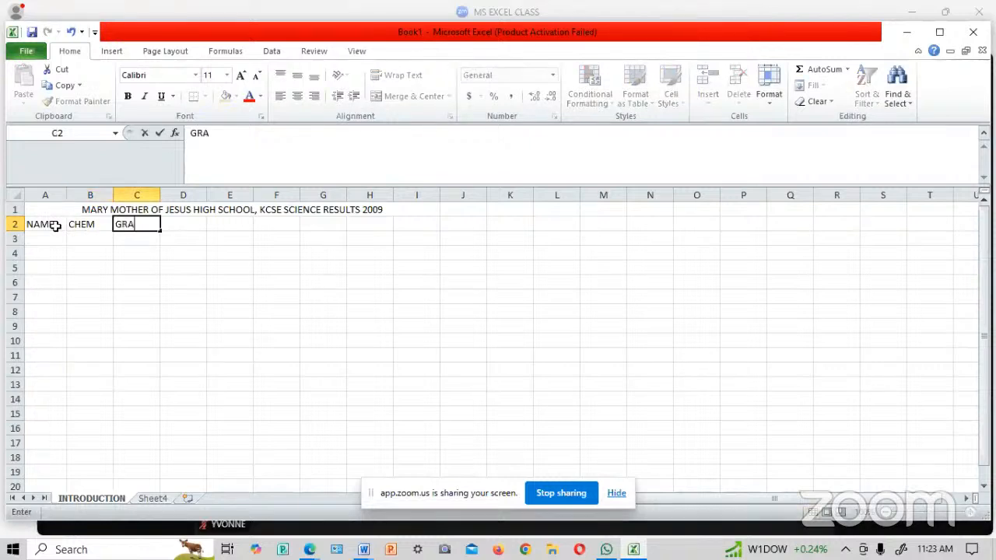
text(DE)
key(Tab)
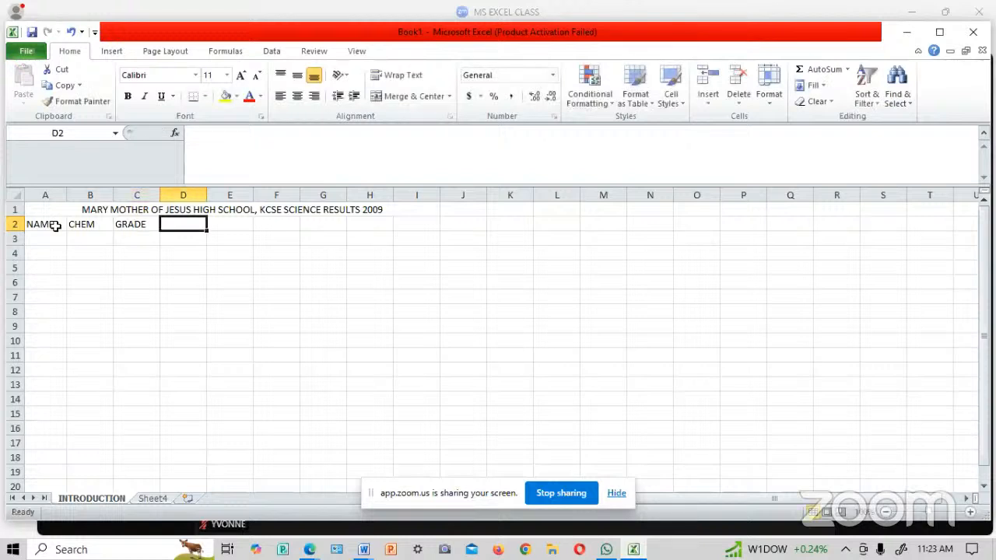
text(BIO)
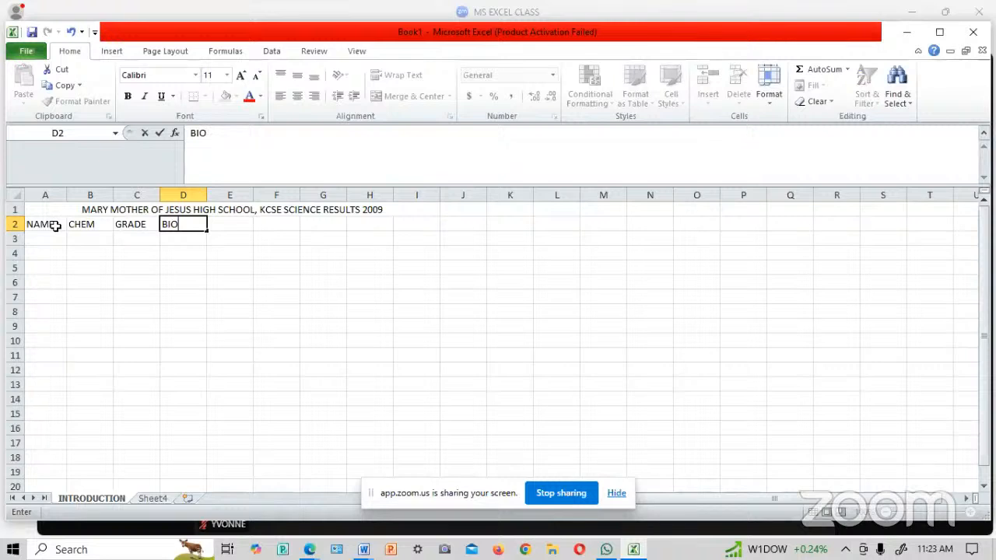
key(Tab)
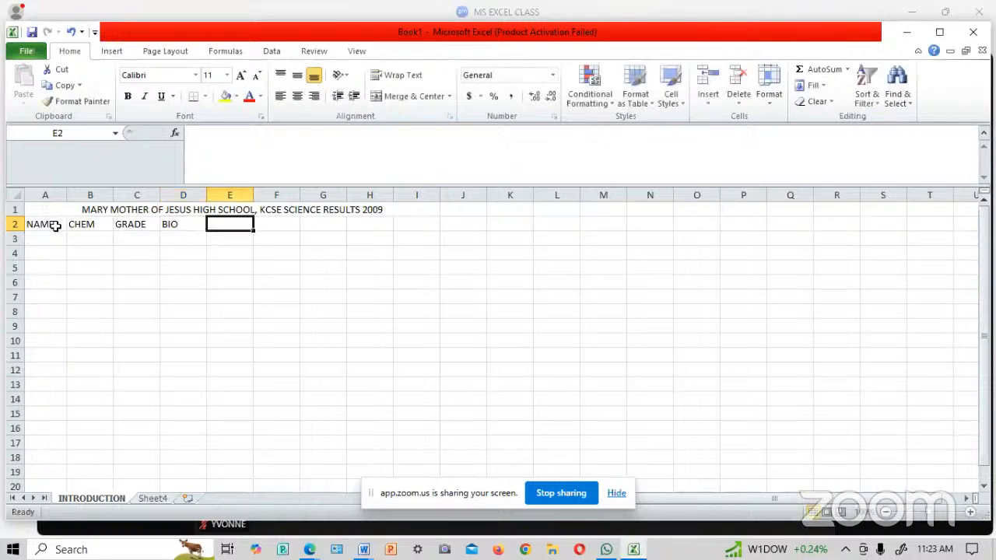
Step: Continue row 2 with GRADE, PHY, GRADE, TOTAL and MEAN in E2 through I2
text(GR)
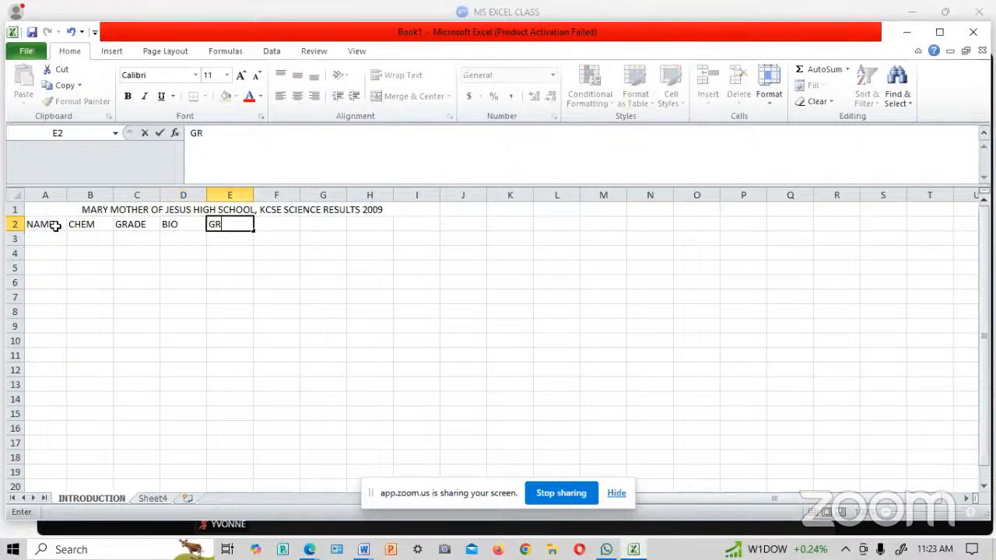
text(ADE)
key(Tab)
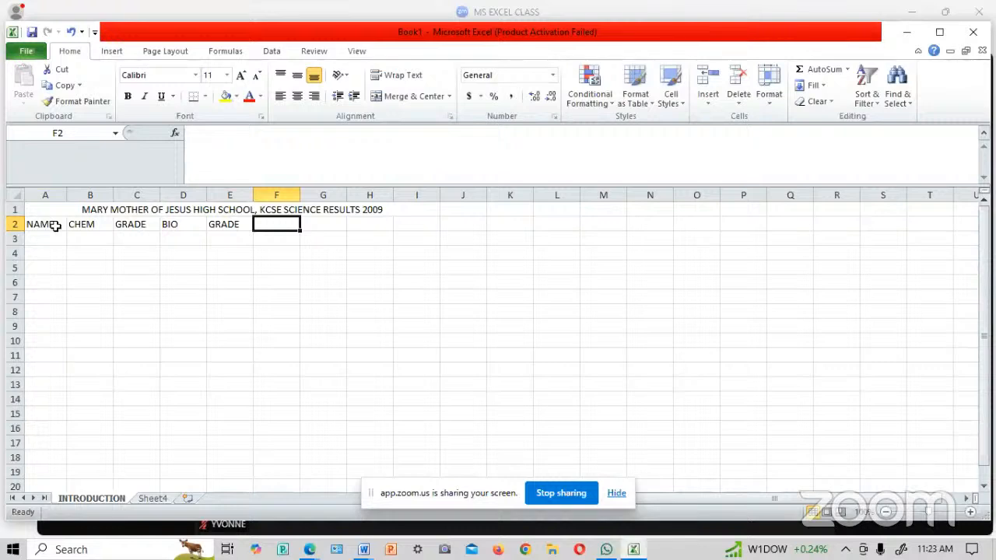
text(PHY)
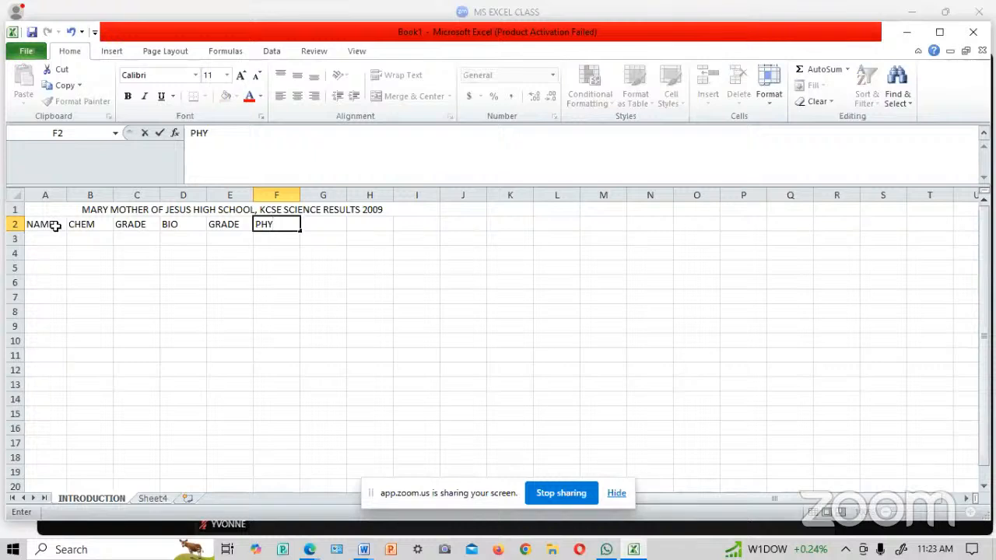
key(Tab)
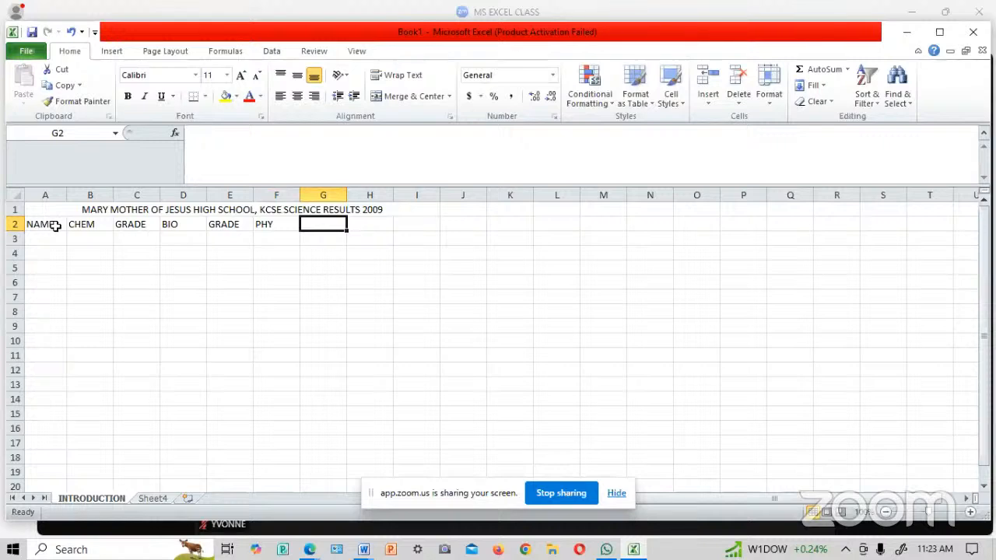
text(GRAD)
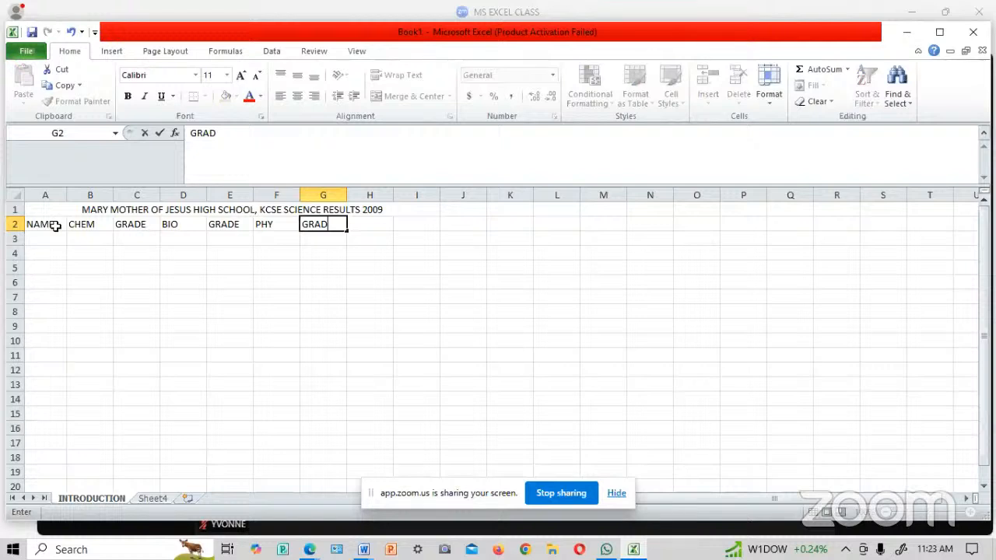
text(E)
key(Tab)
text(TOTAL)
key(Tab)
text(MEA)
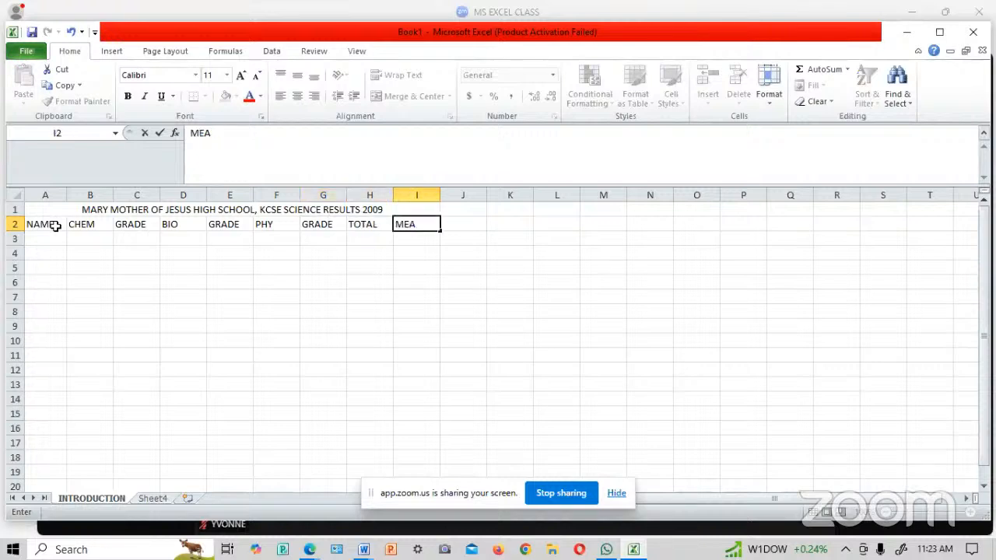
text(N)
Step: Type the first student's full name in A3 in mixed case and widen column A to fit it
click(36, 238)
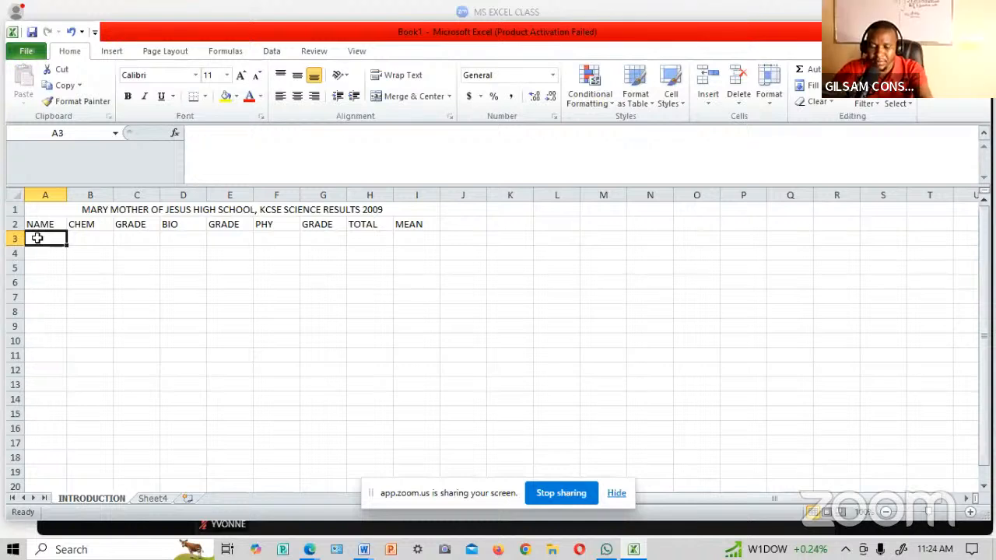
text(M)
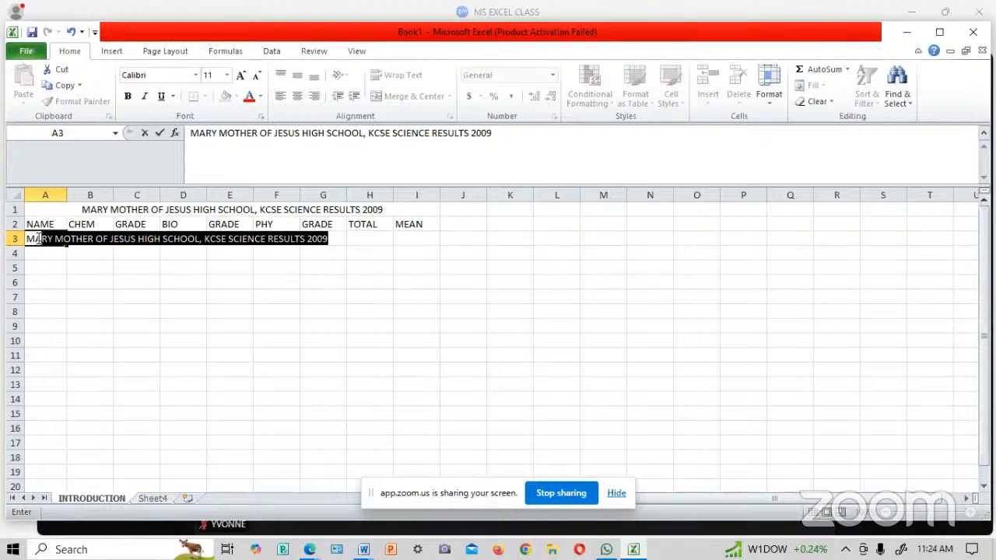
text(ARY)
key(Delete)
key(Delete)
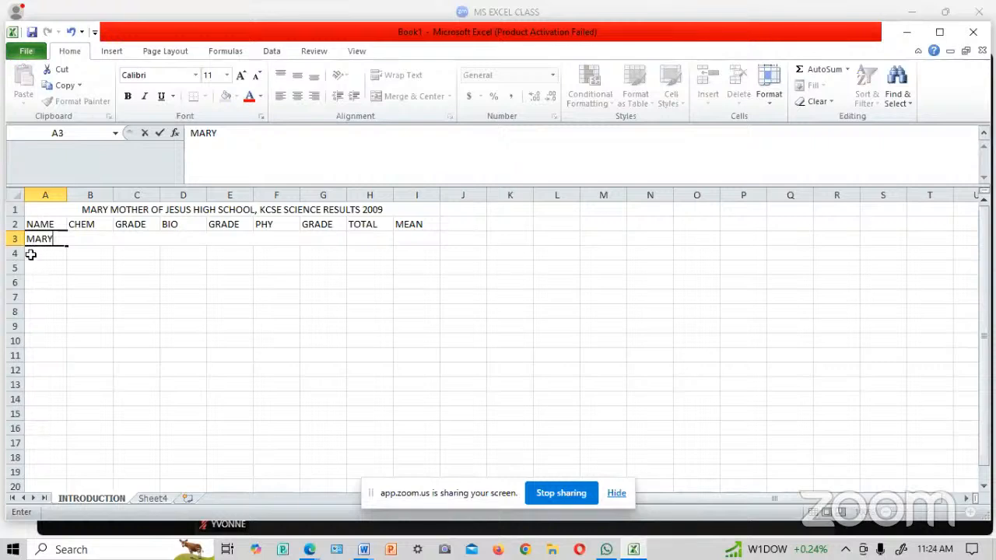
key(BackSpace)
key(BackSpace)
key(BackSpace)
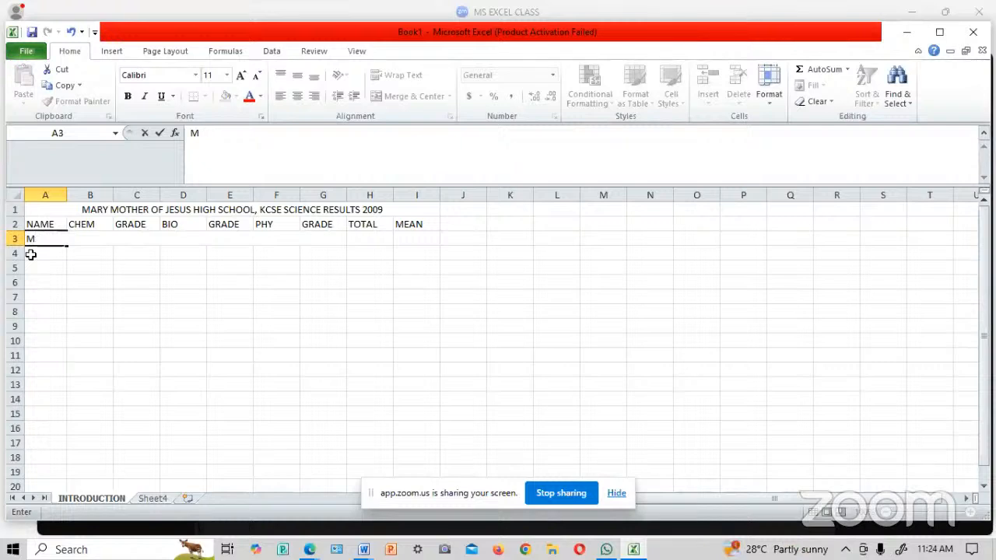
text(a)
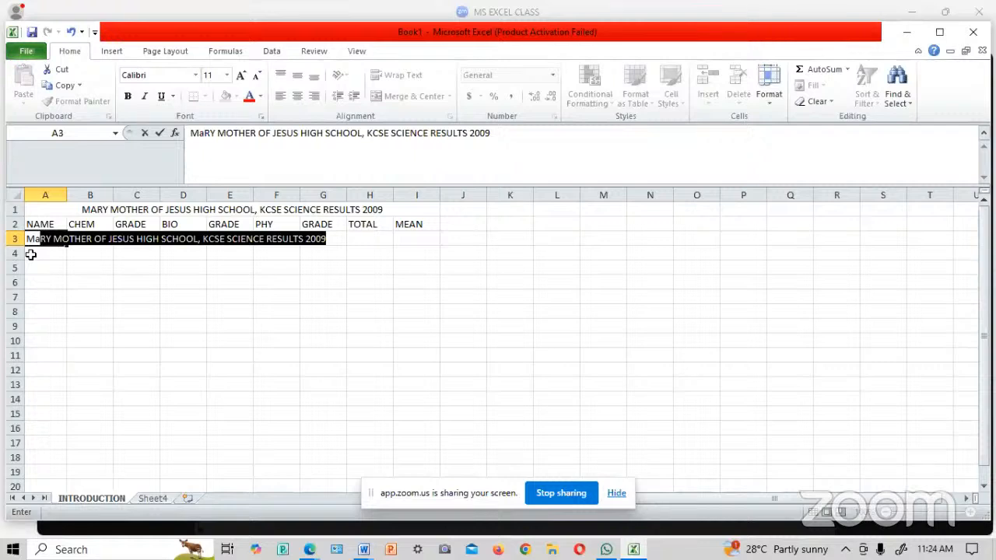
text(rr)
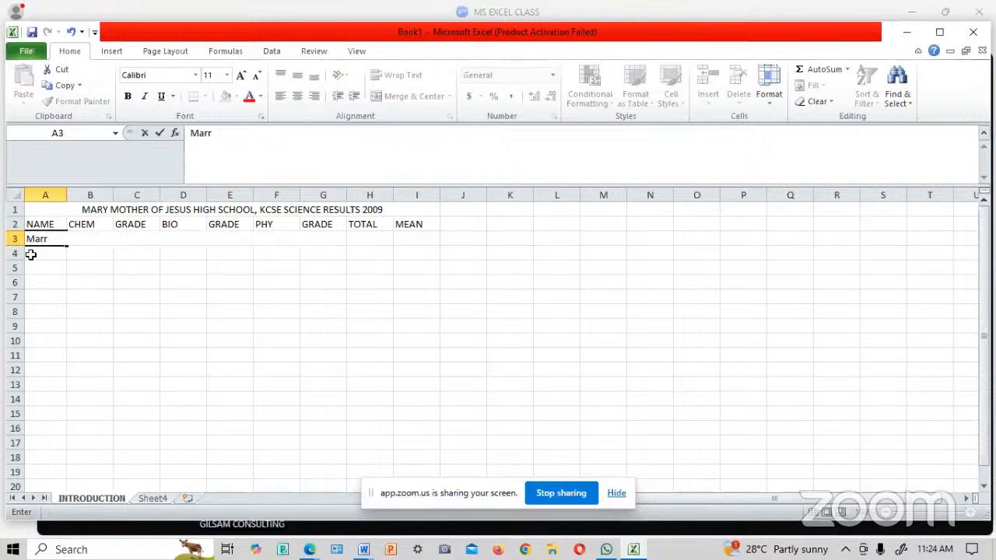
key(BackSpace)
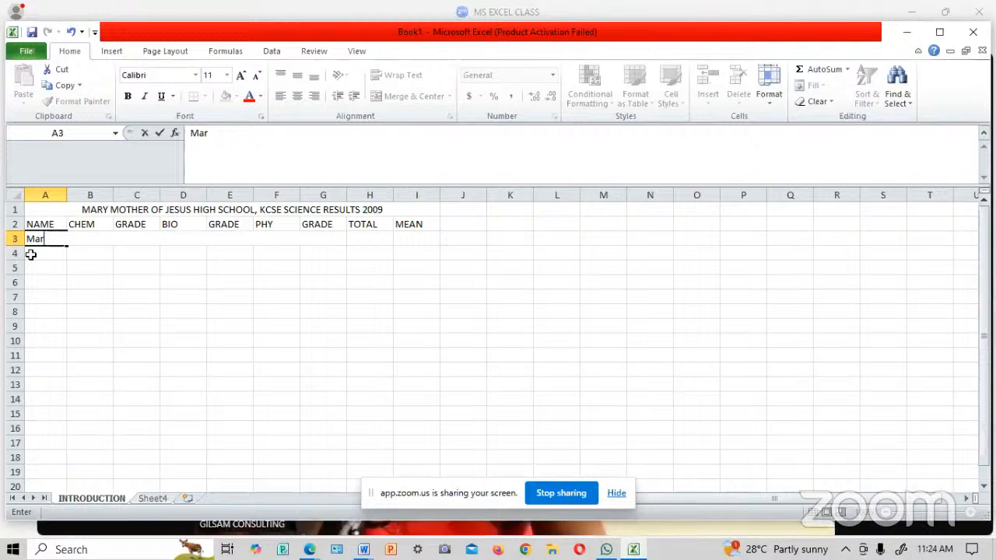
text(y)
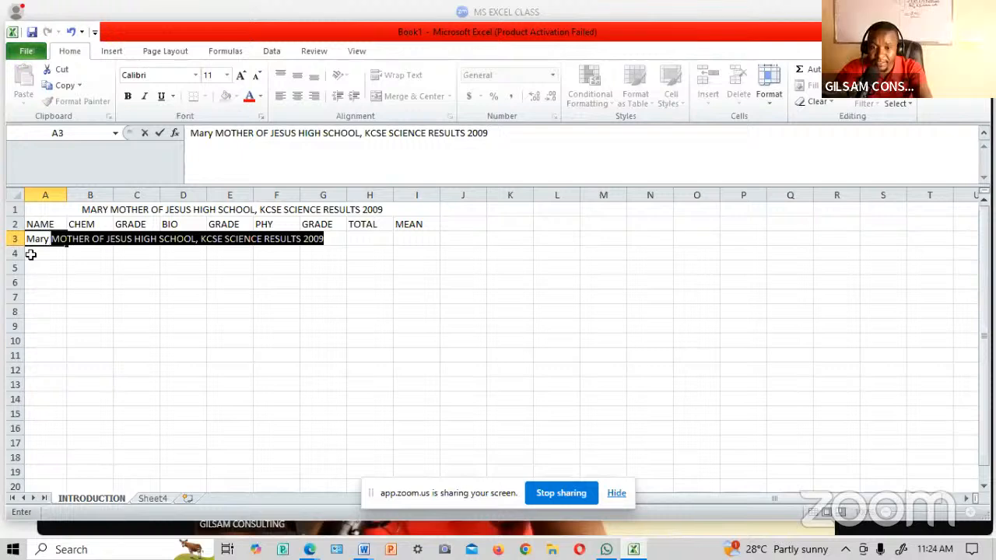
text(Wa)
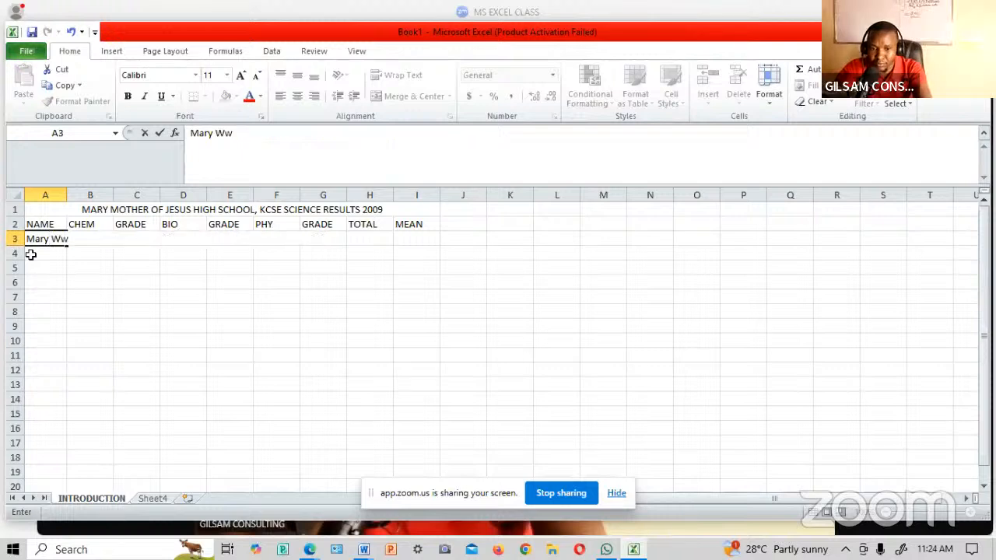
text(iri)
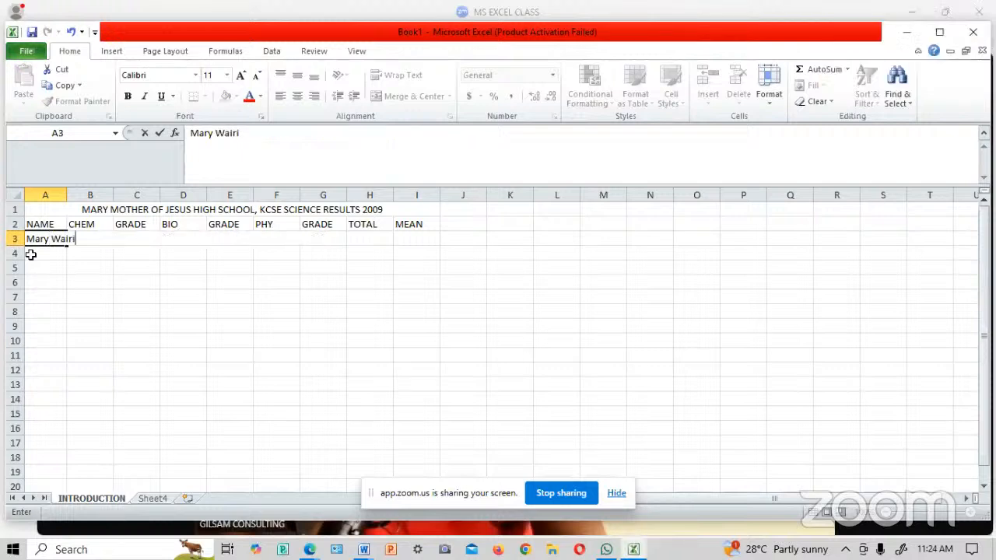
text(mu)
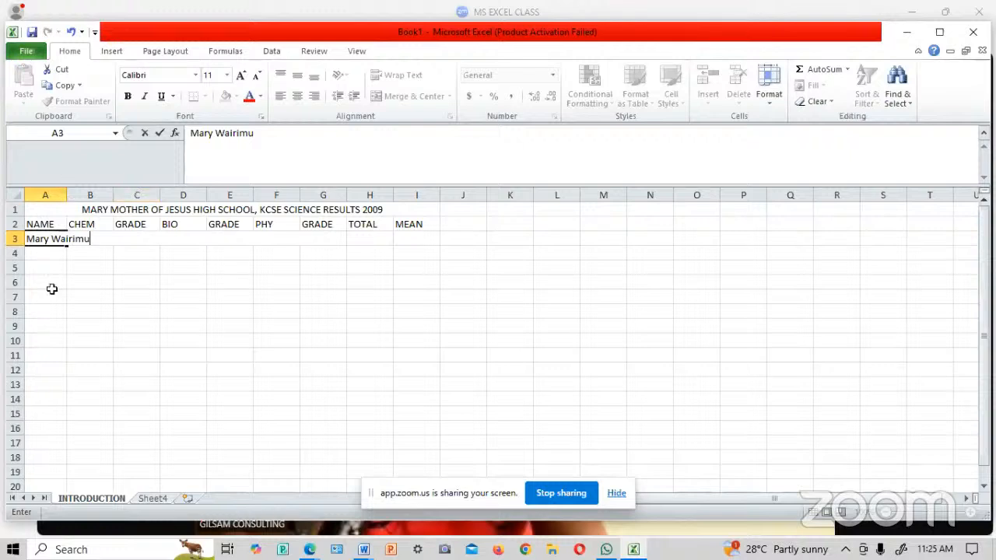
key(Tab)
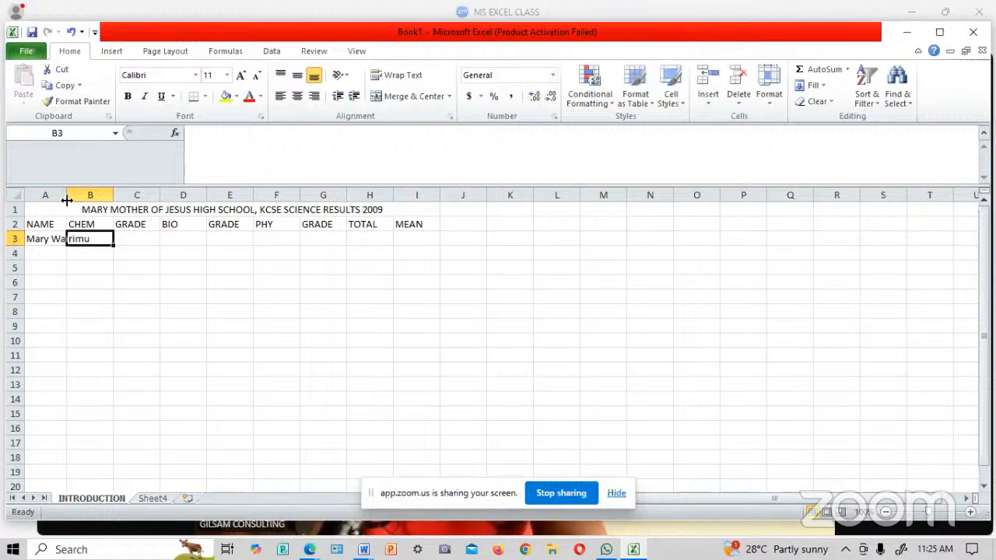
drag(67, 201, 92, 201)
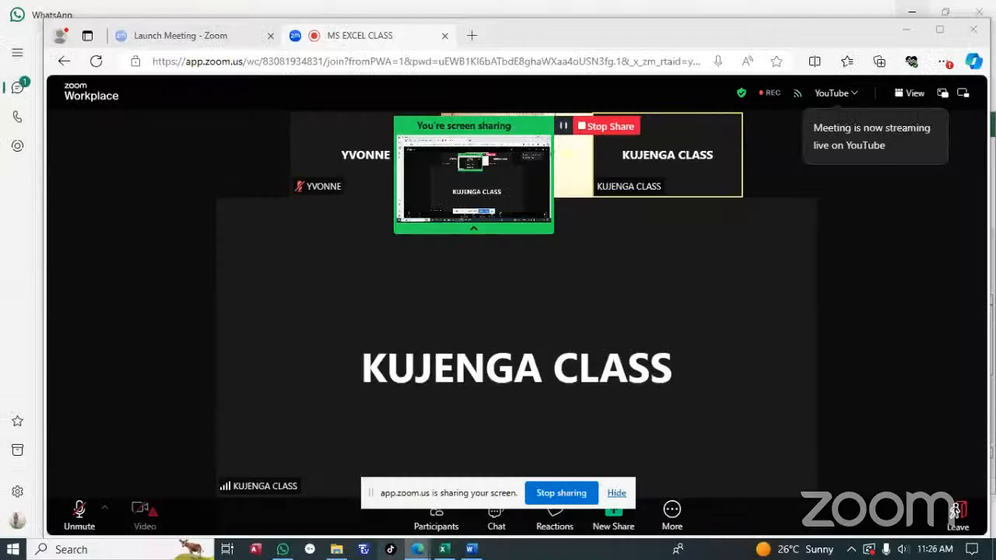
Step: Bring up the blank Excel workbook and the Word exercise document over the meeting
click(445, 549)
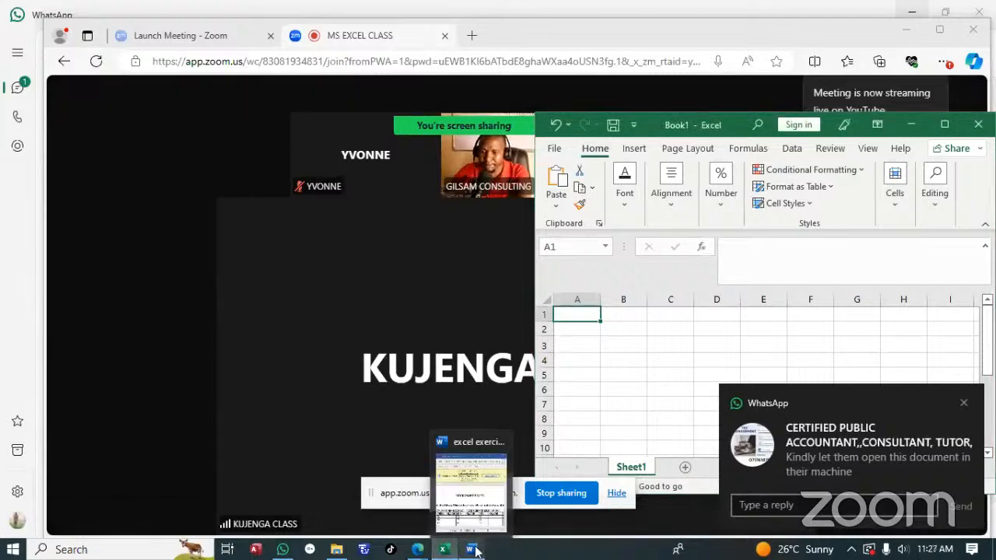
click(473, 550)
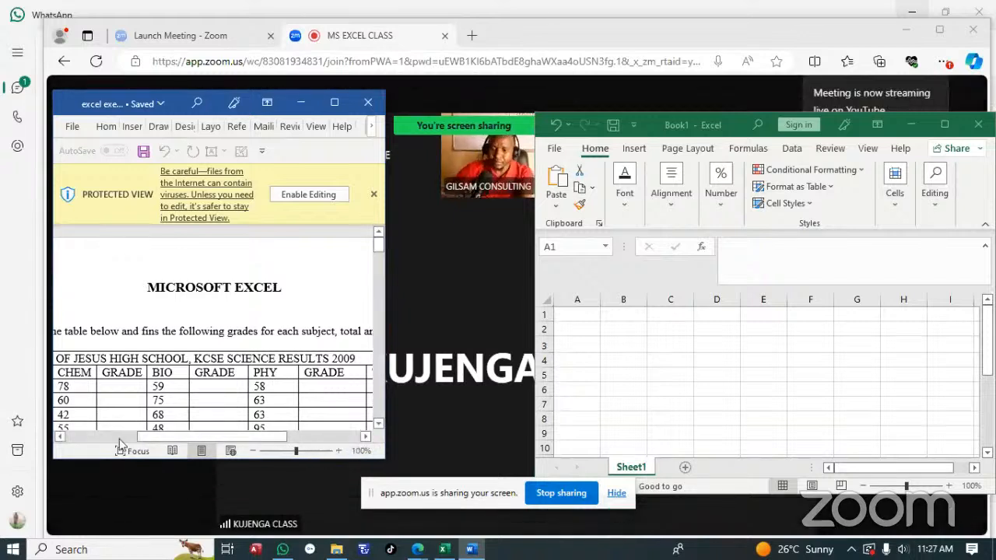
Step: Scroll the Word document to show Section A and the results table, then enable editing
click(60, 436)
click(60, 437)
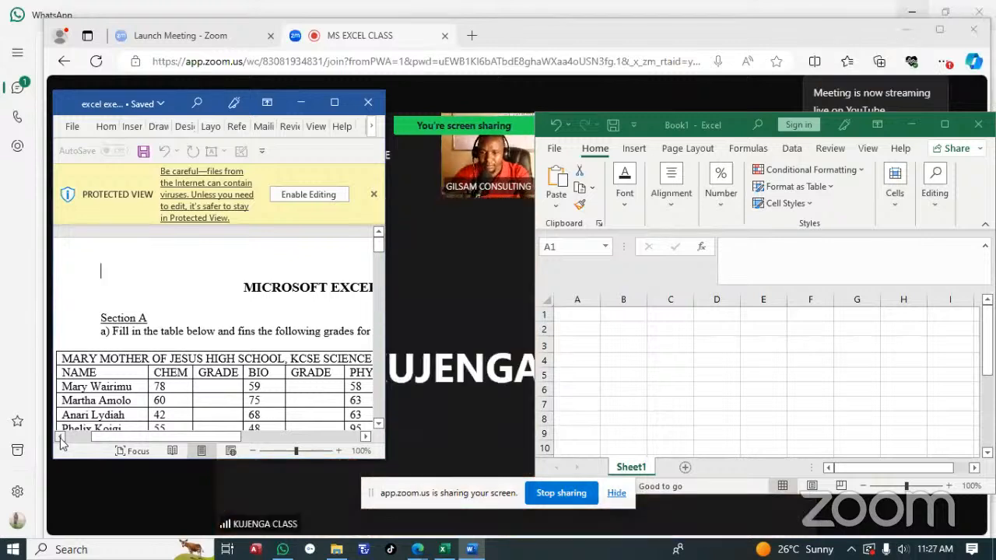
click(566, 311)
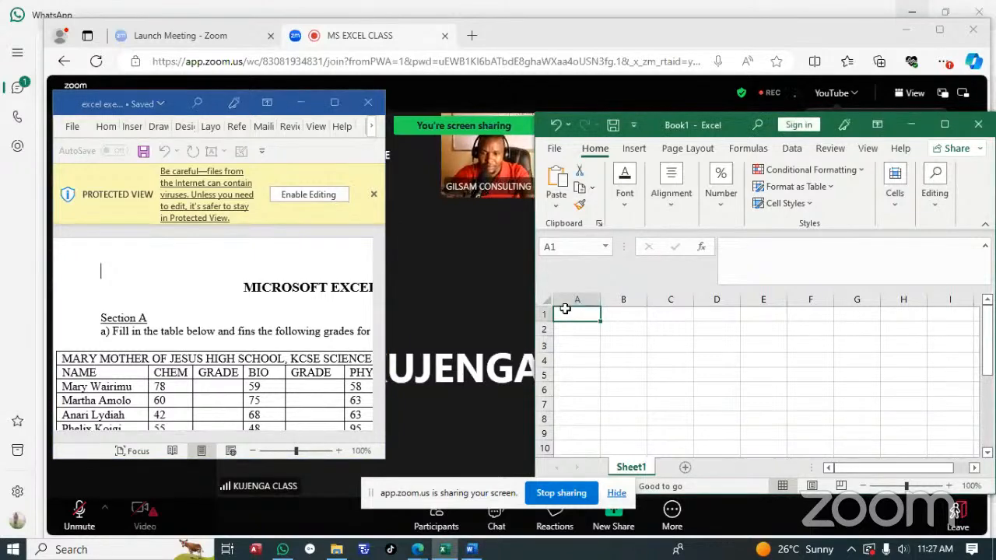
ctrl+scroll(223, 298, down, 2)
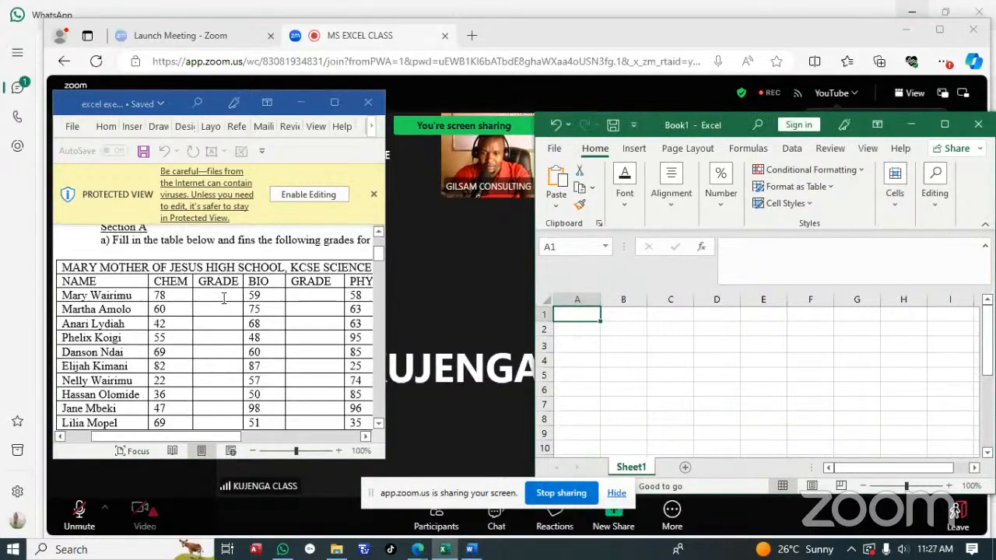
scroll(223, 298, down, 6)
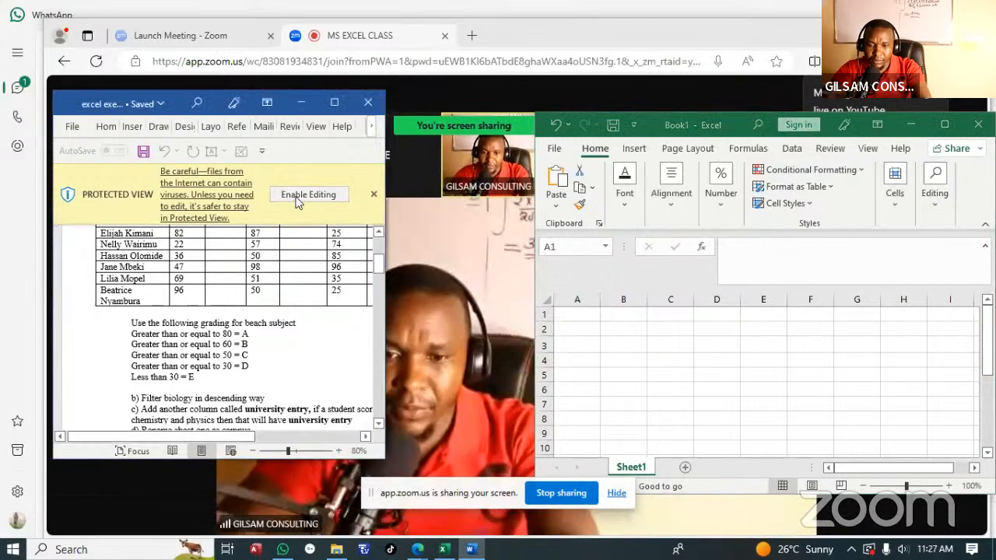
click(296, 196)
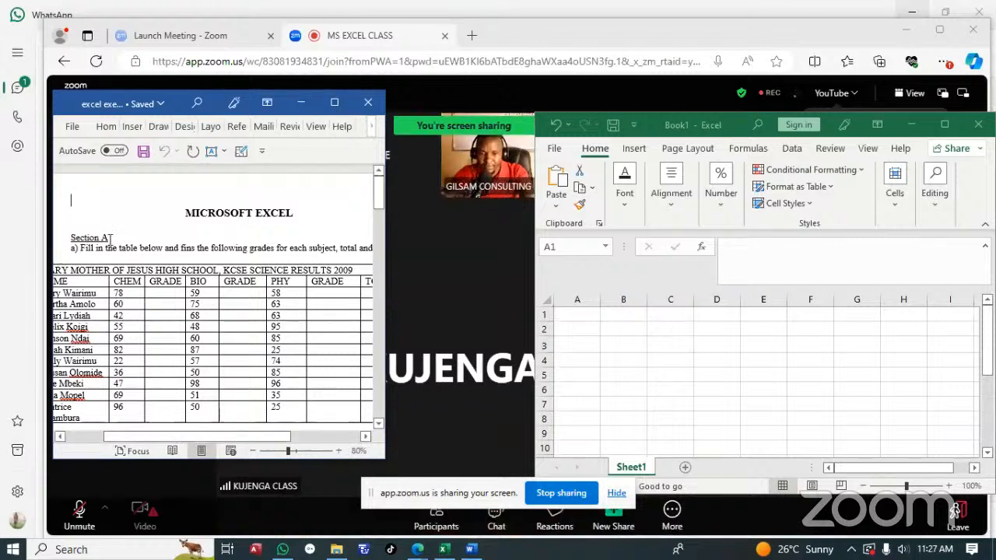
Step: Maximize Word and select the entire KCSE Science Results 2009 table
click(334, 104)
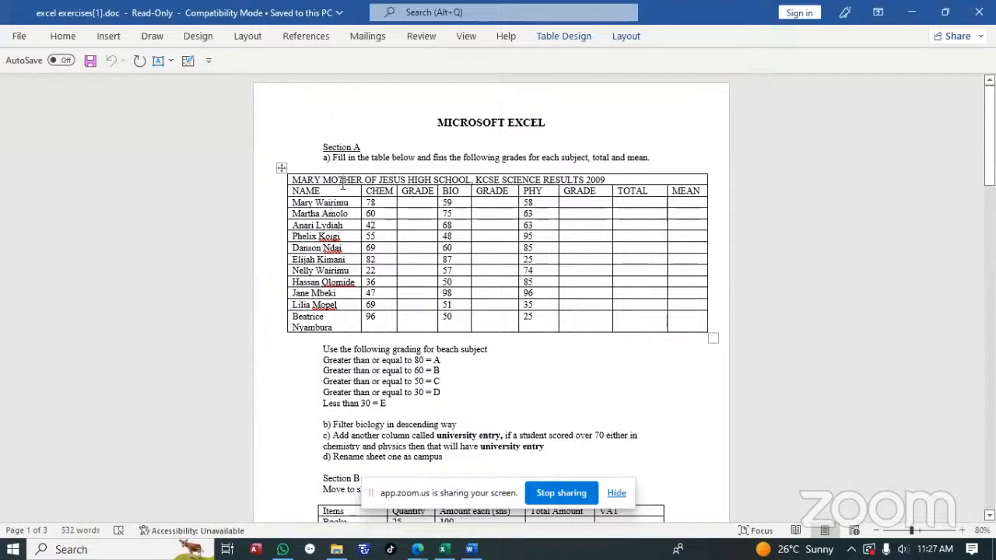
key(ctrl+a)
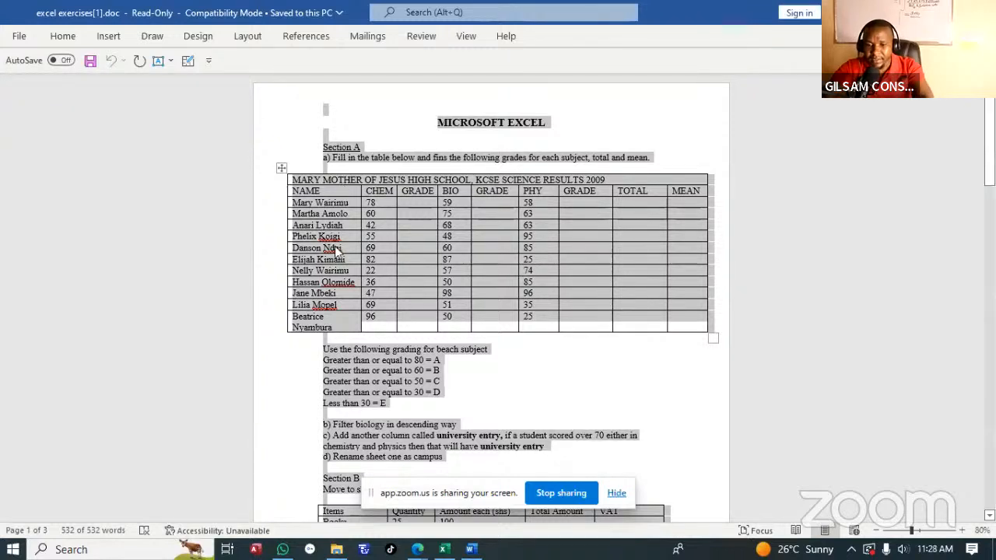
click(321, 350)
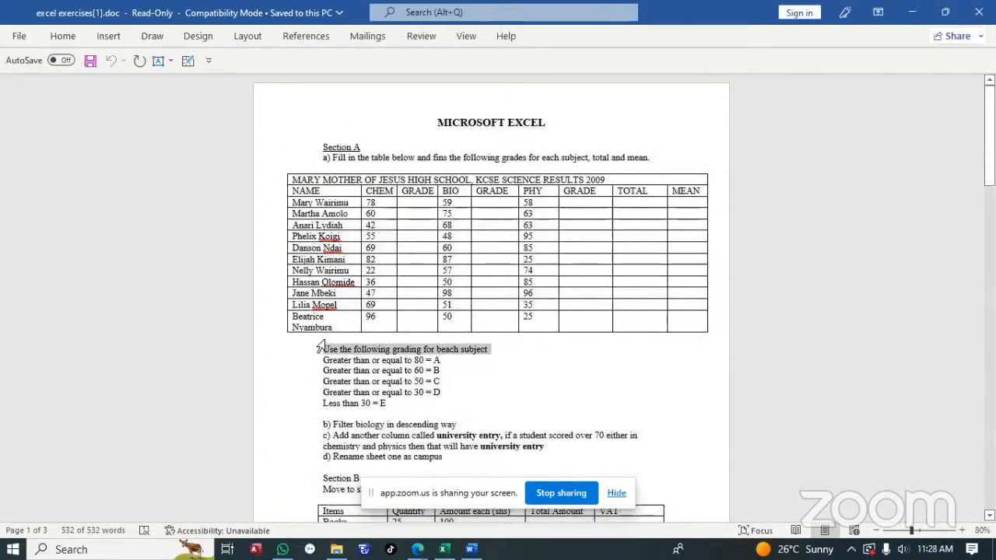
drag(324, 333, 331, 187)
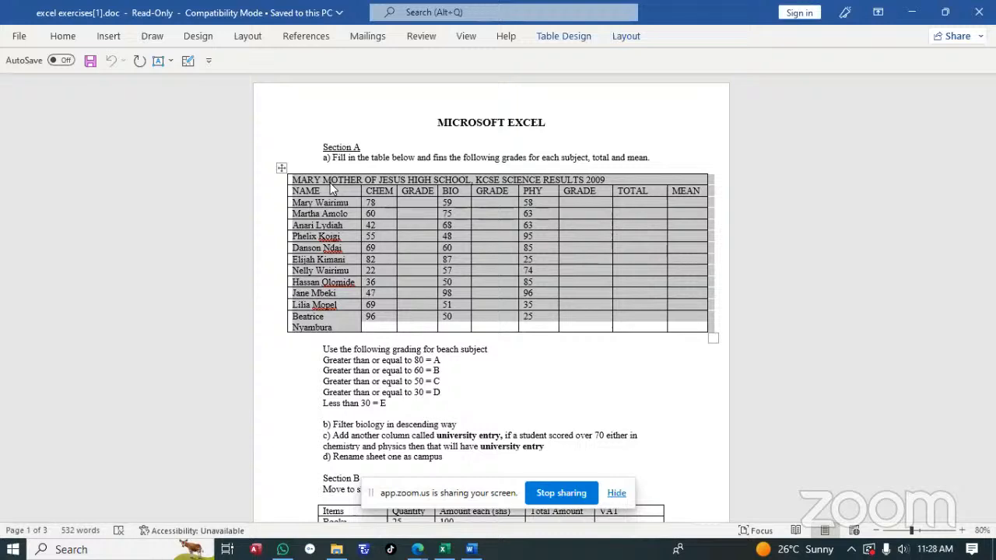
Step: Paste the Word results table into the Excel workbook at cell A2 and maximize the window
click(445, 551)
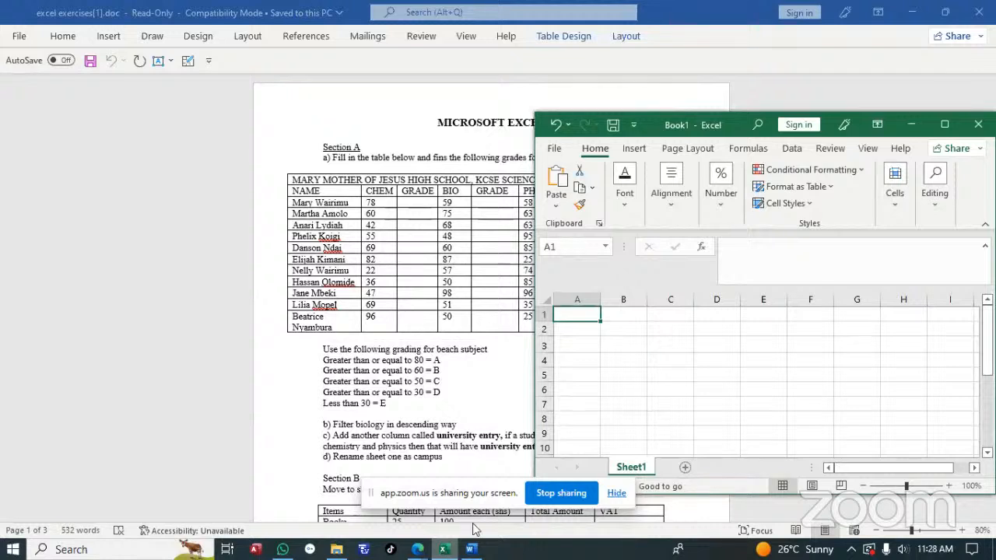
click(572, 332)
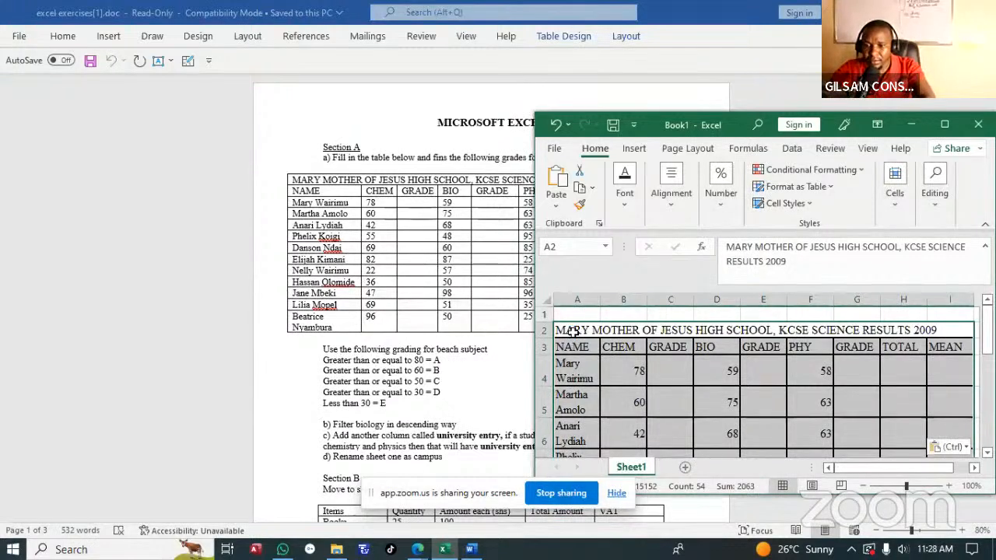
click(944, 126)
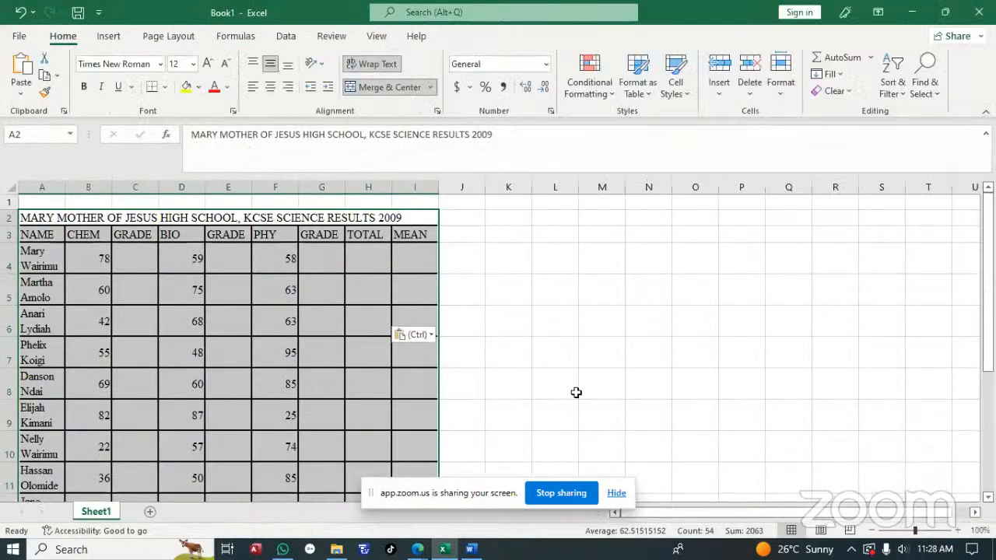
click(540, 362)
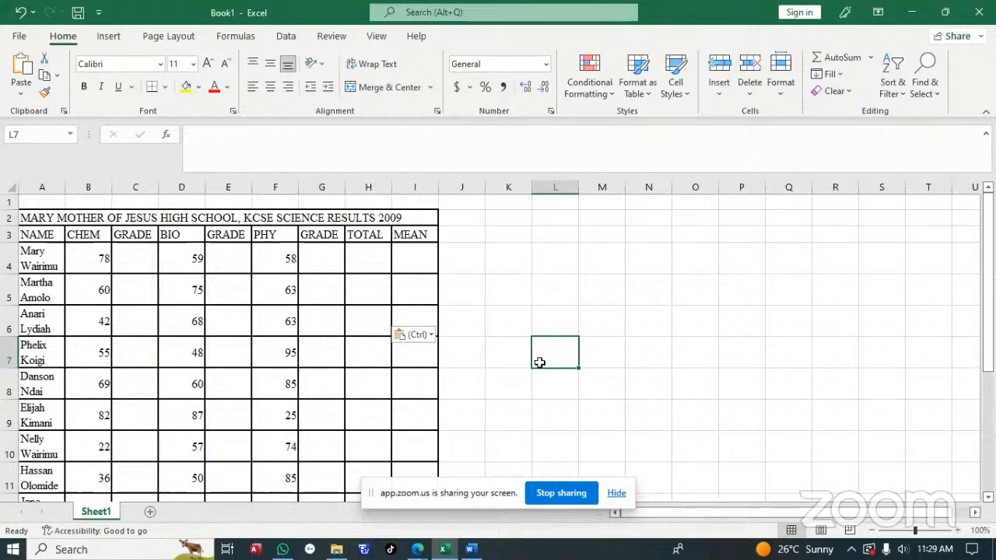
key(XF86AudioLowerVolume)
key(XF86AudioRaiseVolume)
key(XF86AudioRaiseVolume)
key(XF86AudioRaiseVolume)
key(XF86AudioRaiseVolume)
key(XF86AudioRaiseVolume)
key(XF86AudioRaiseVolume)
key(XF86AudioRaiseVolume)
key(XF86AudioRaiseVolume)
key(XF86AudioRaiseVolume)
key(XF86AudioRaiseVolume)
key(XF86AudioRaiseVolume)
key(XF86AudioRaiseVolume)
key(XF86AudioRaiseVolume)
key(XF86AudioRaiseVolume)
key(XF86AudioRaiseVolume)
key(XF86AudioRaiseVolume)
key(XF86AudioRaiseVolume)
key(XF86AudioRaiseVolume)
key(XF86AudioRaiseVolume)
key(XF86AudioRaiseVolume)
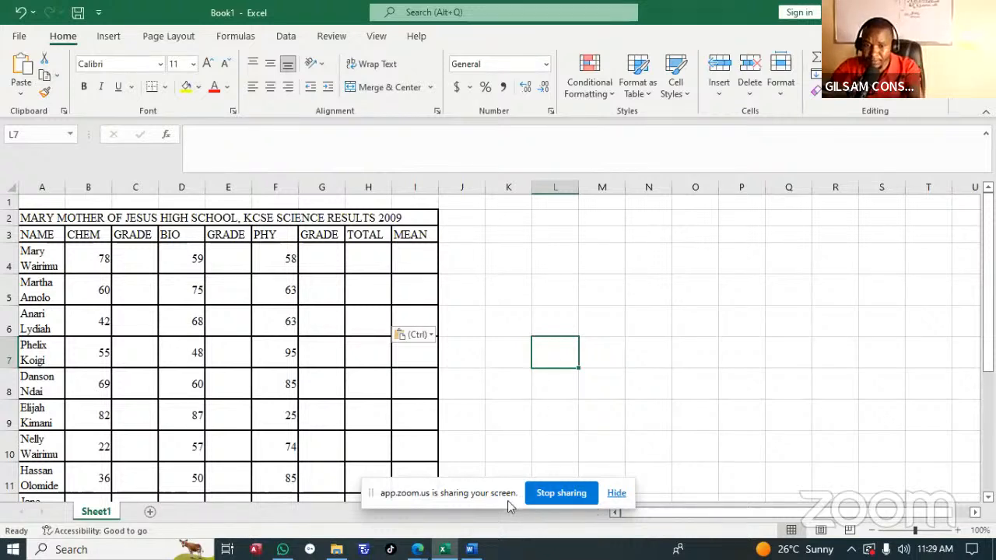
mouse_move(482, 554)
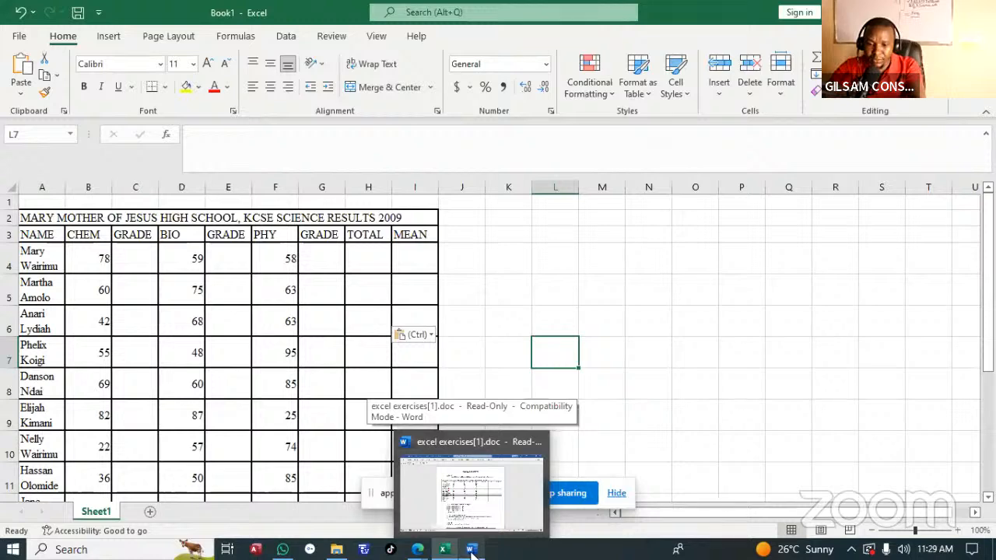
Step: Switch back to the Word exercise document with the 2009 results table and grading rules
click(472, 551)
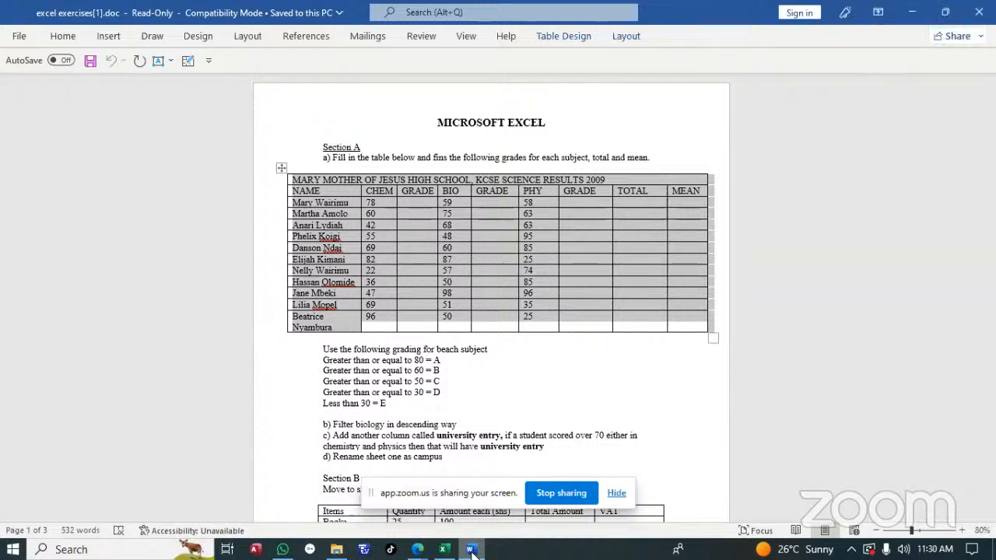
Step: Return to the Excel sheet with the pasted table, then bring the Zoom class meeting in front
click(444, 551)
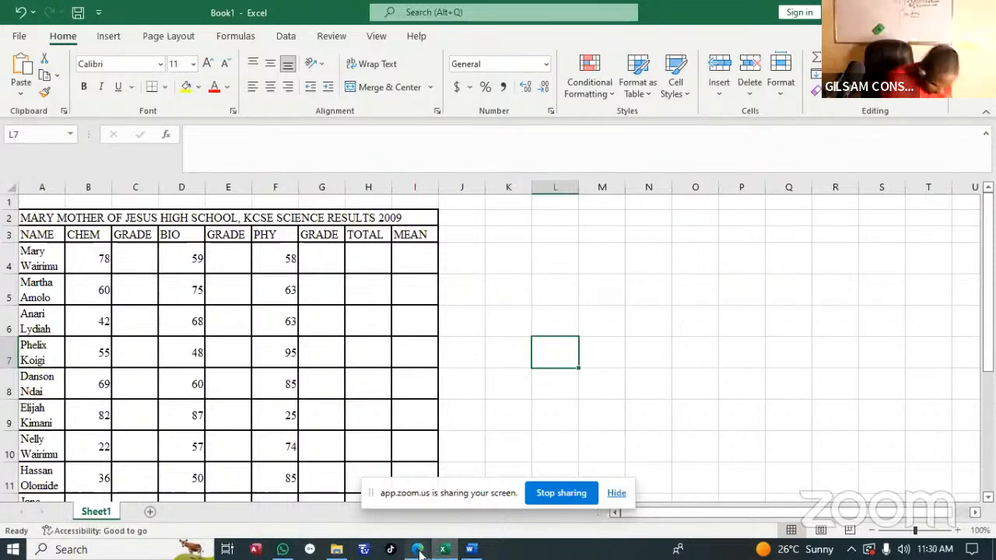
mouse_move(419, 549)
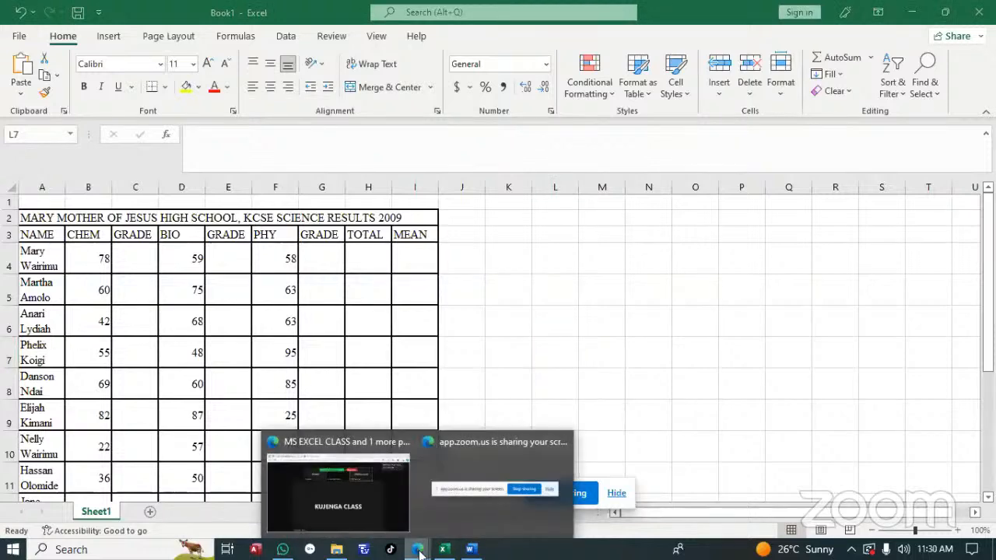
click(381, 504)
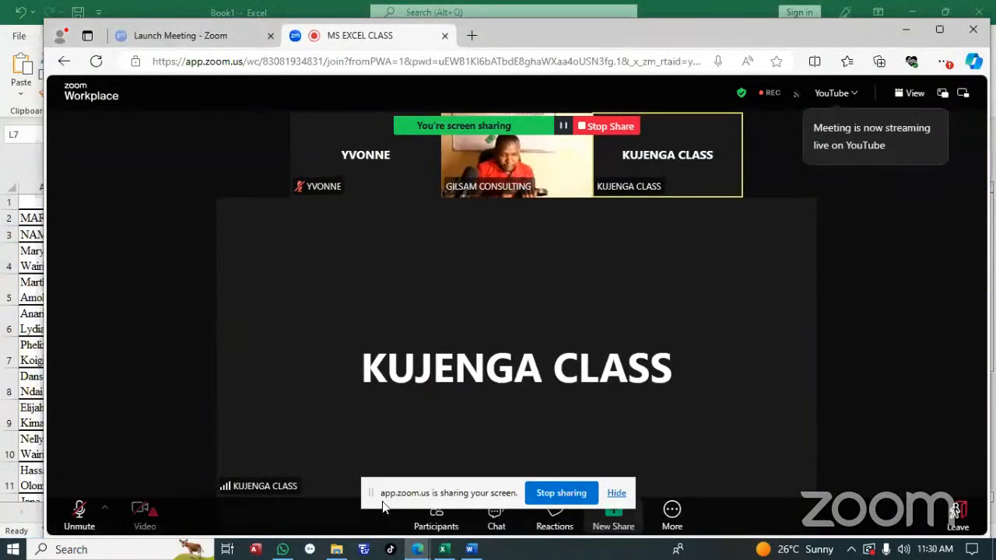
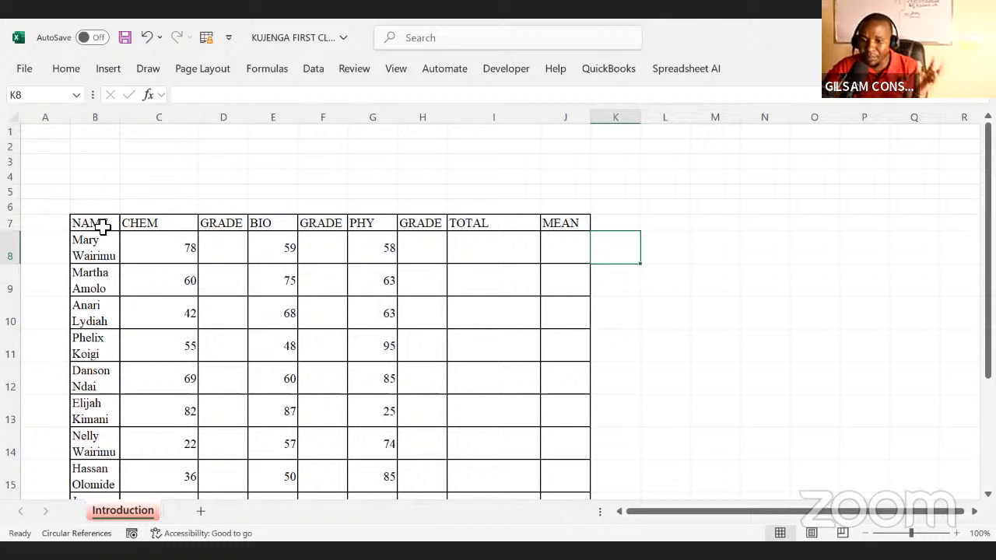
Step: Copy the results table B7:J18 on the Introduction sheet and add a new blank sheet
drag(102, 225, 330, 285)
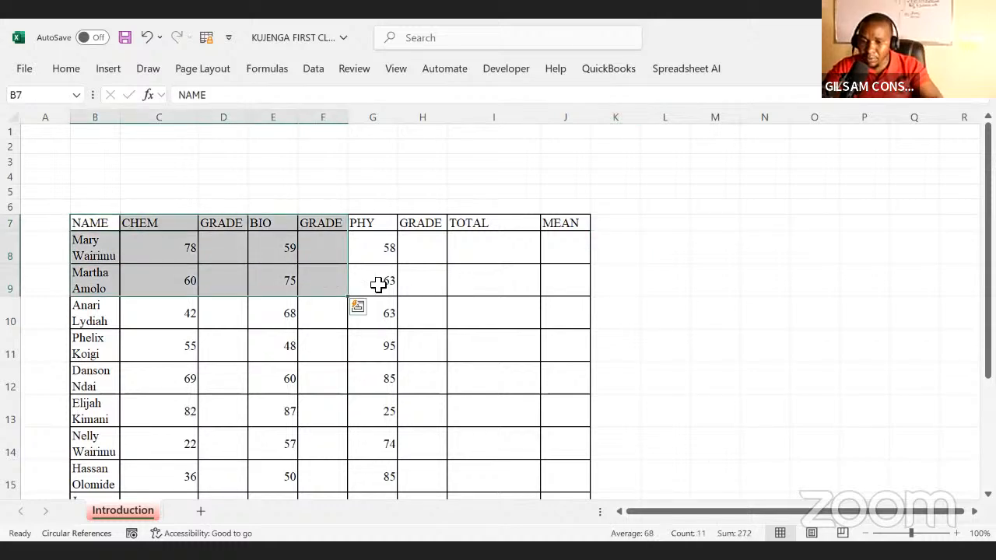
click(96, 224)
drag(479, 263, 564, 520)
key(ctrl+c)
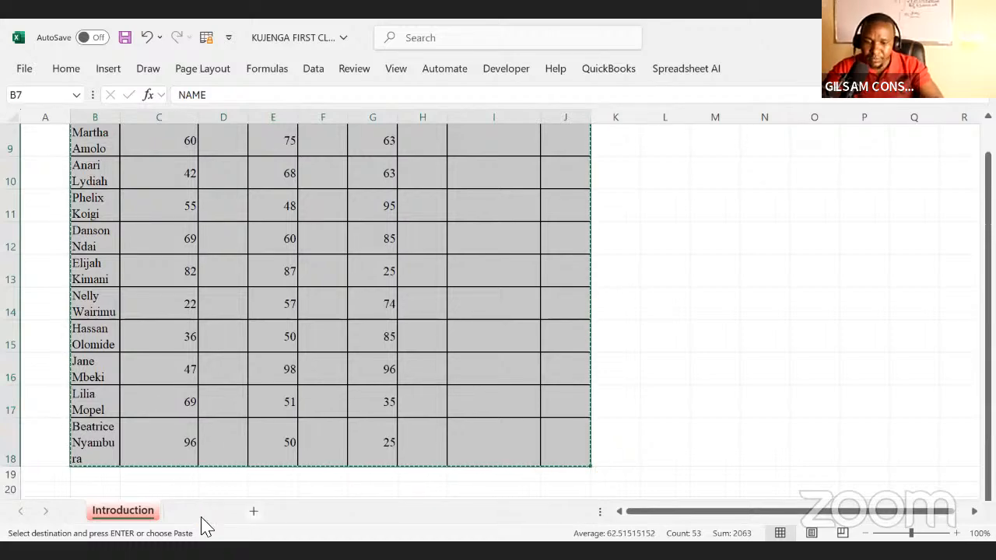
click(200, 511)
Step: Paste the copied table as values only at B2 of Sheet7
click(76, 149)
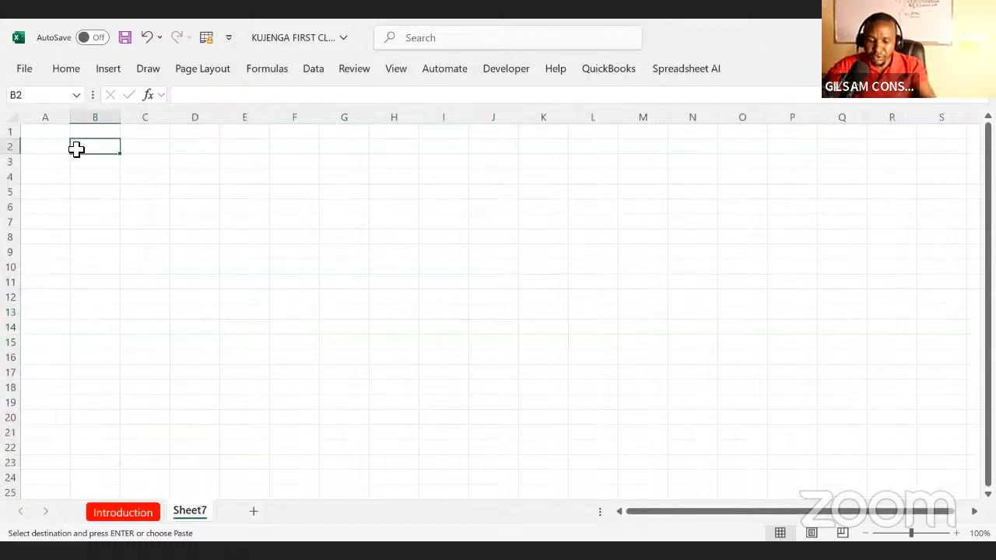
key(ctrl+alt+v)
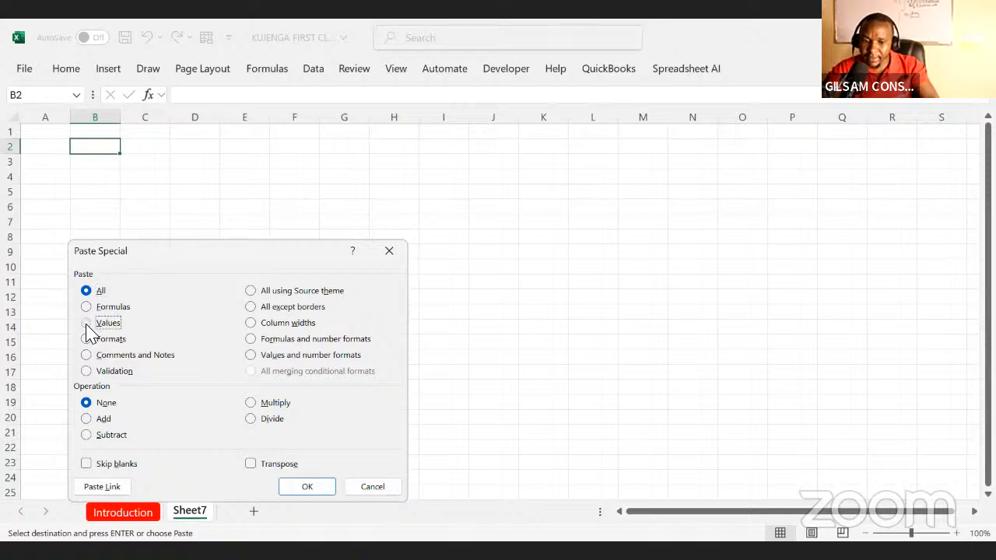
click(103, 322)
click(307, 486)
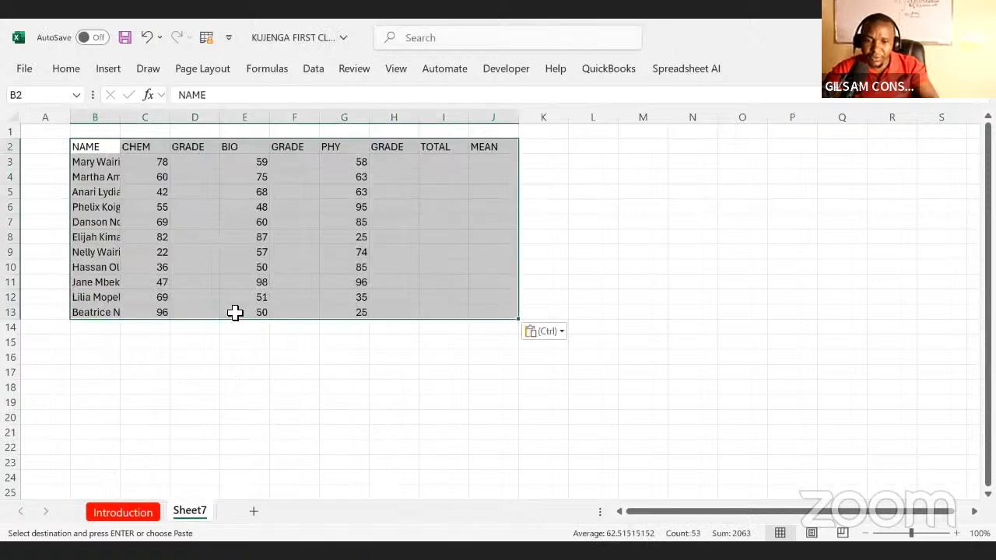
Step: Widen columns B and C so the names and CHEM marks fit
drag(120, 124, 178, 125)
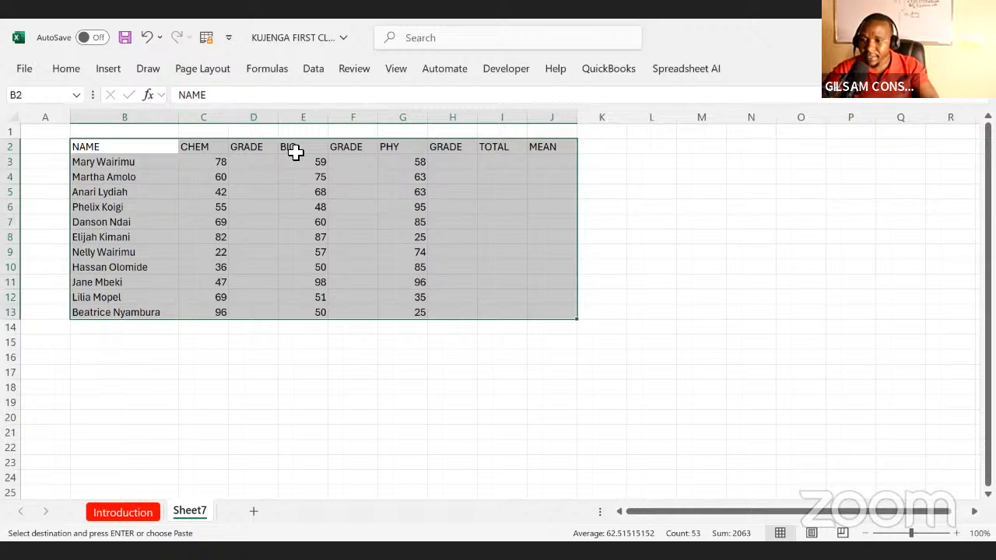
drag(227, 117, 291, 116)
click(339, 312)
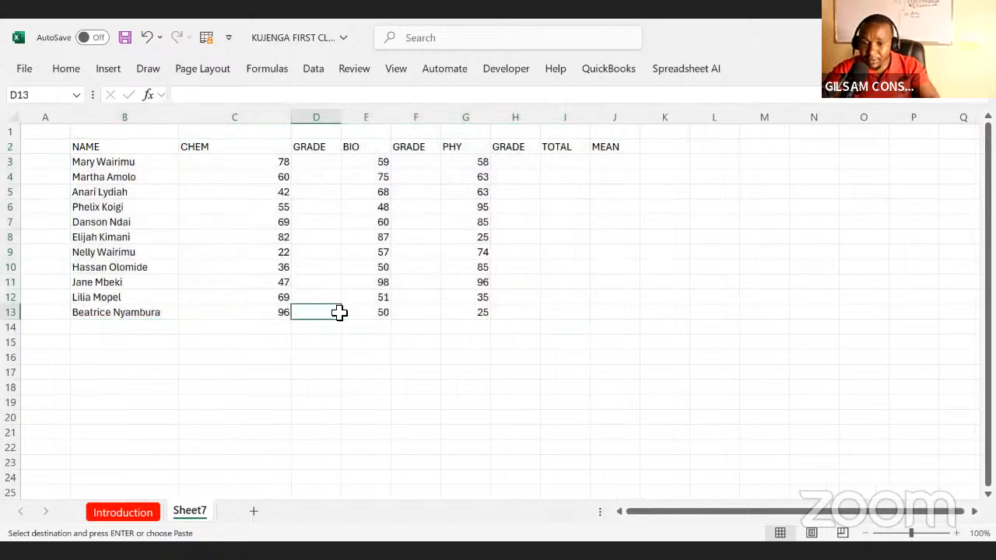
key(Down)
key(Down)
key(Down)
key(Down)
key(Down)
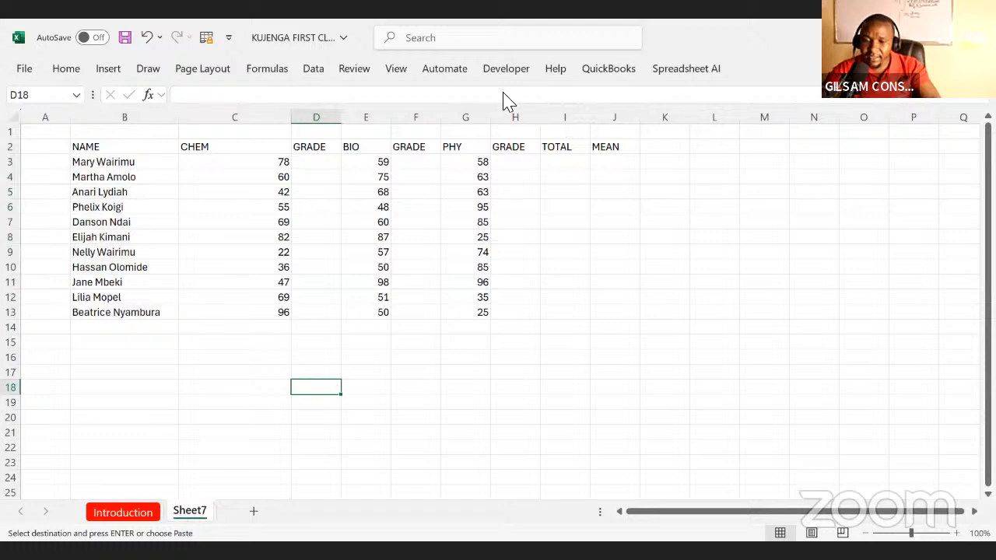
click(400, 359)
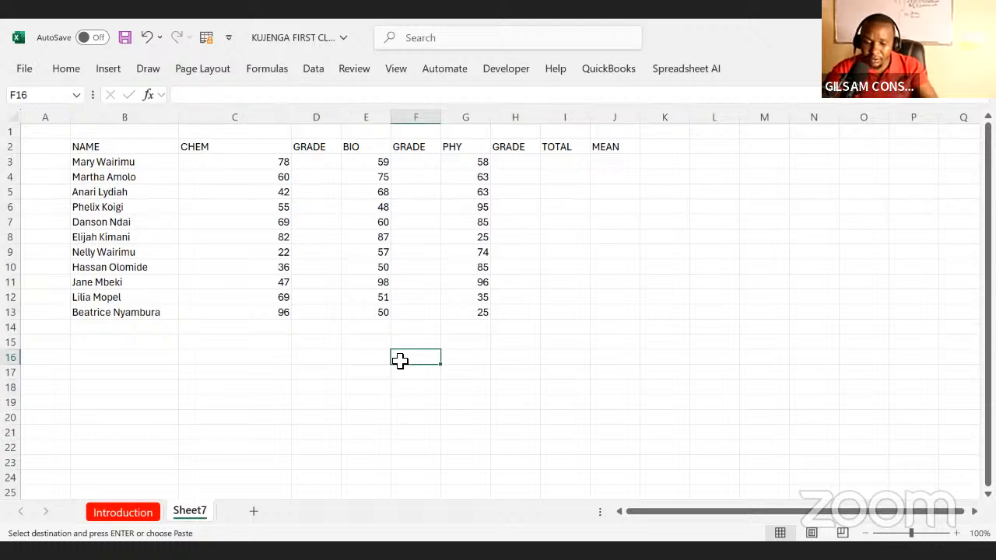
text(CONTROL)
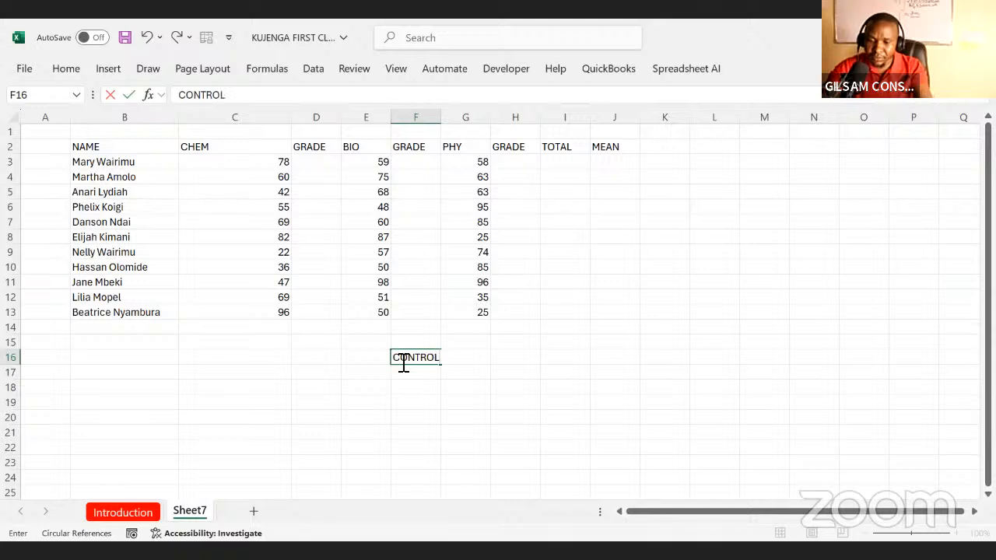
text( +P)
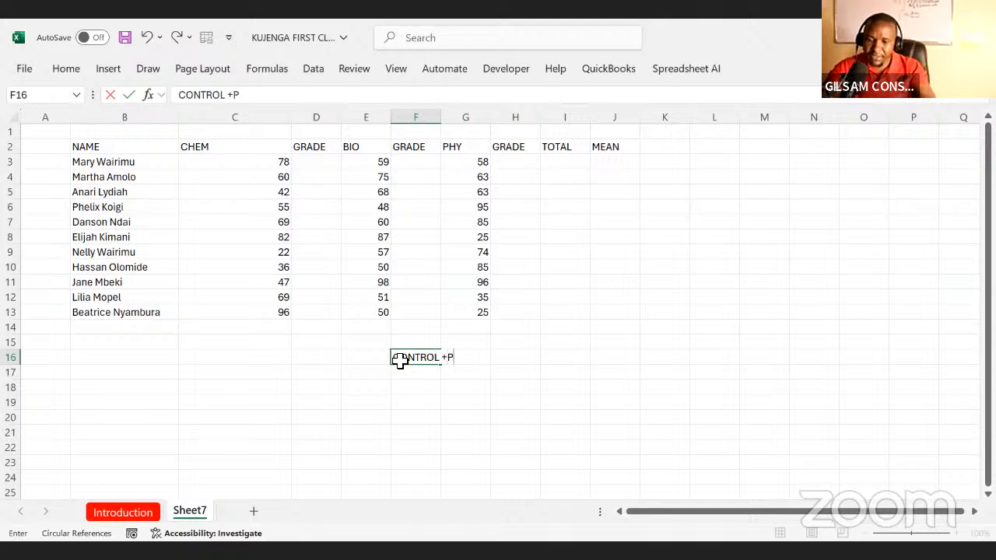
click(452, 440)
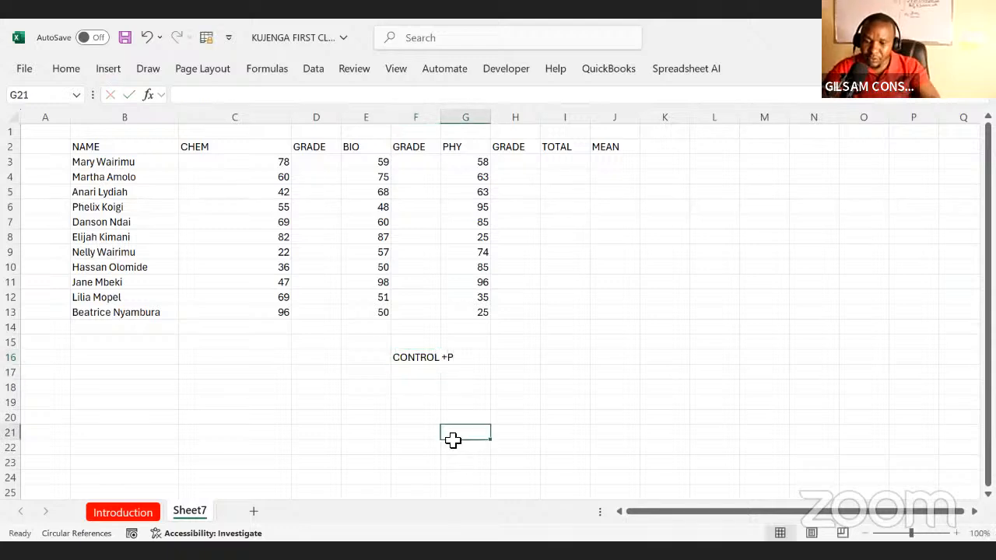
click(411, 367)
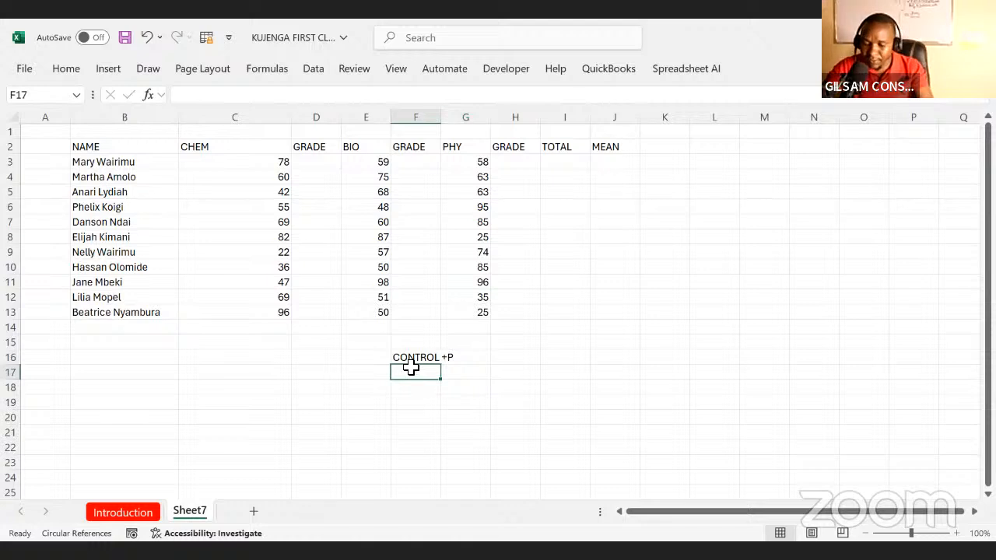
key(ctrl+p)
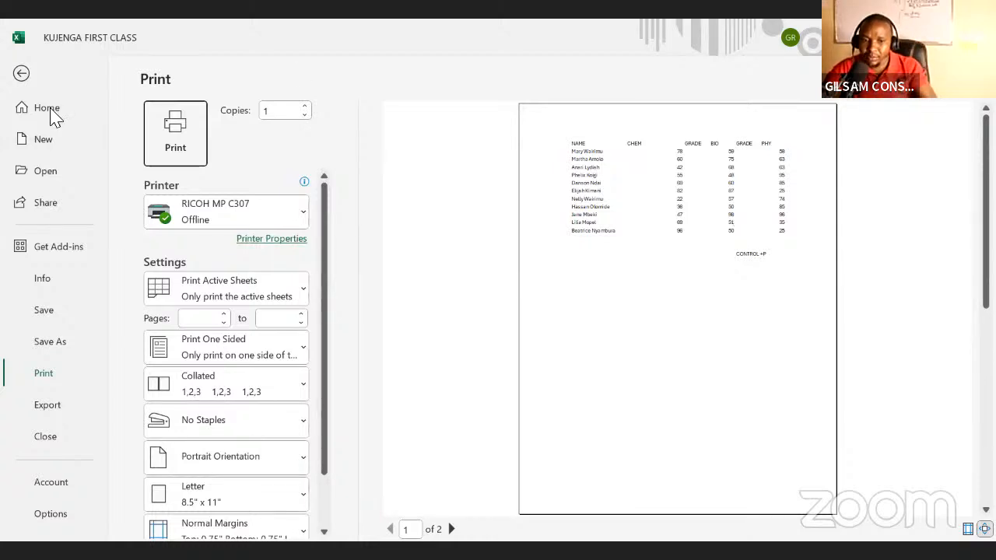
click(21, 73)
click(516, 251)
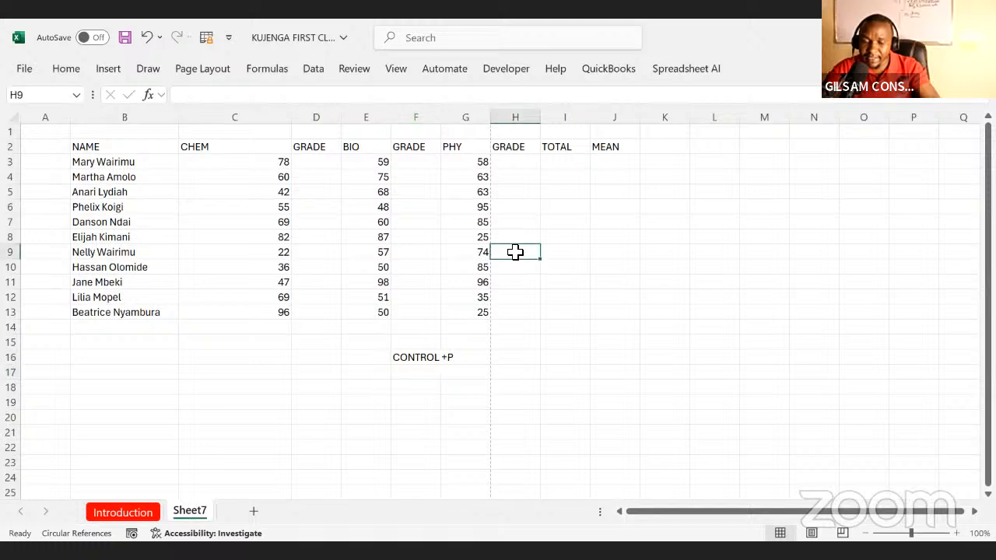
click(397, 357)
Step: Replace the old note with a bold 'Insert borders' note in D16
key(Delete)
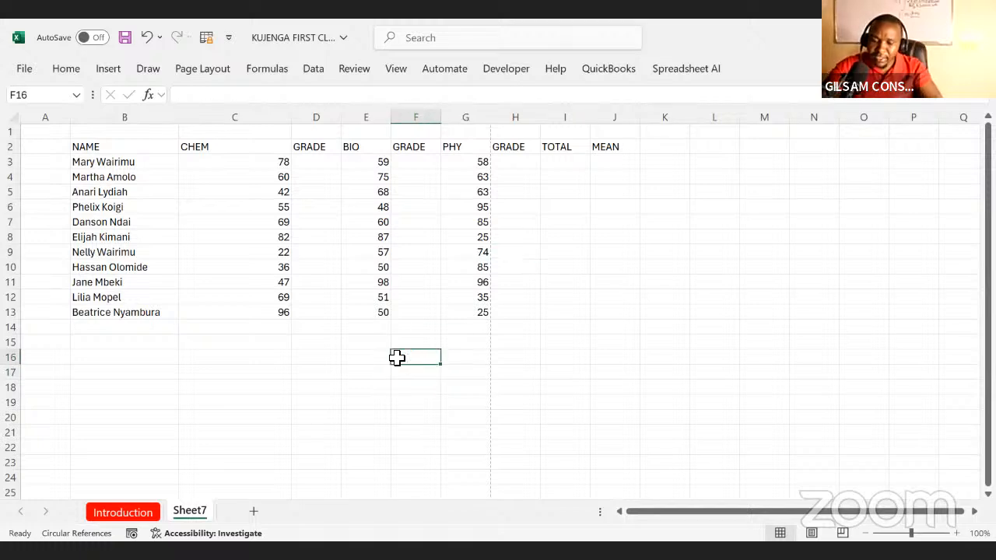
click(296, 359)
text(Insert)
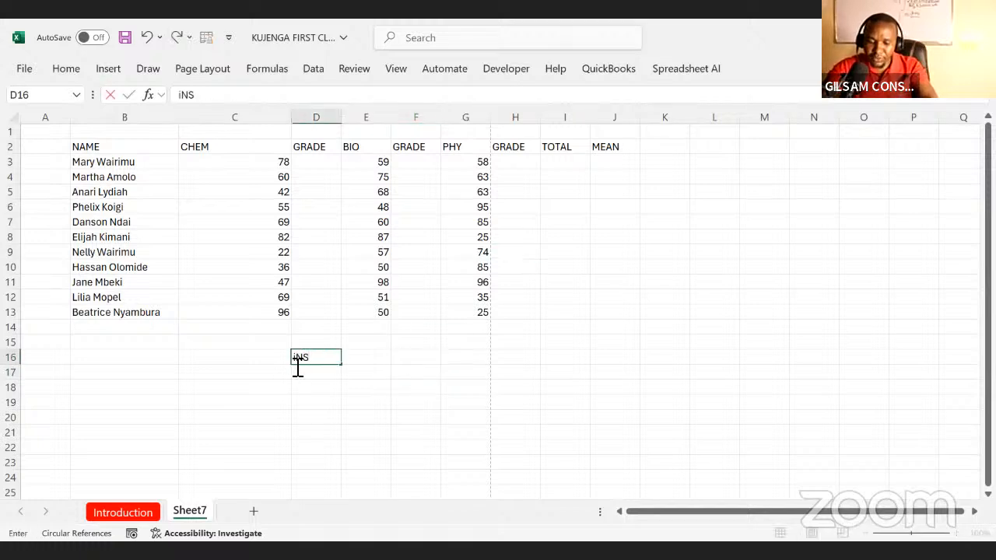
text( borders)
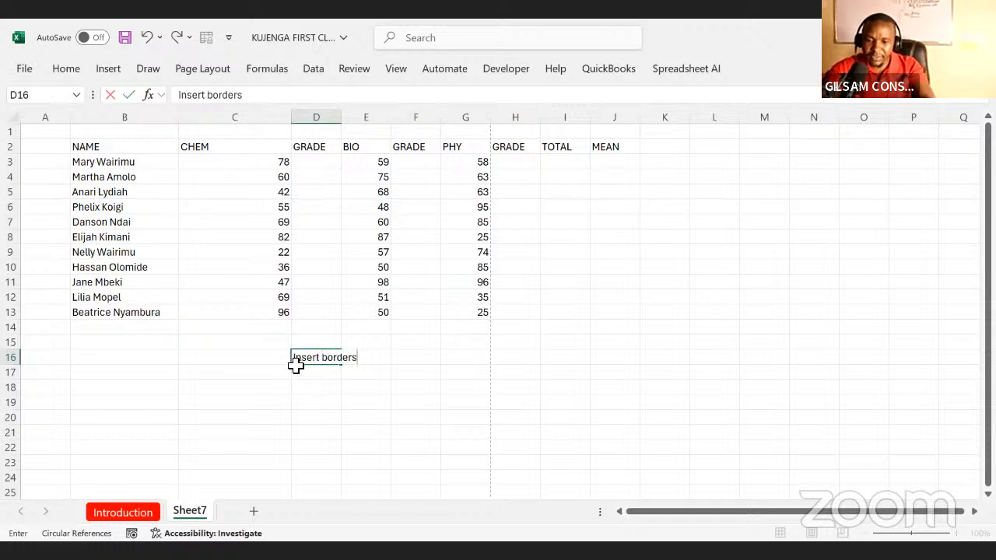
click(331, 416)
click(329, 357)
key(ctrl+b)
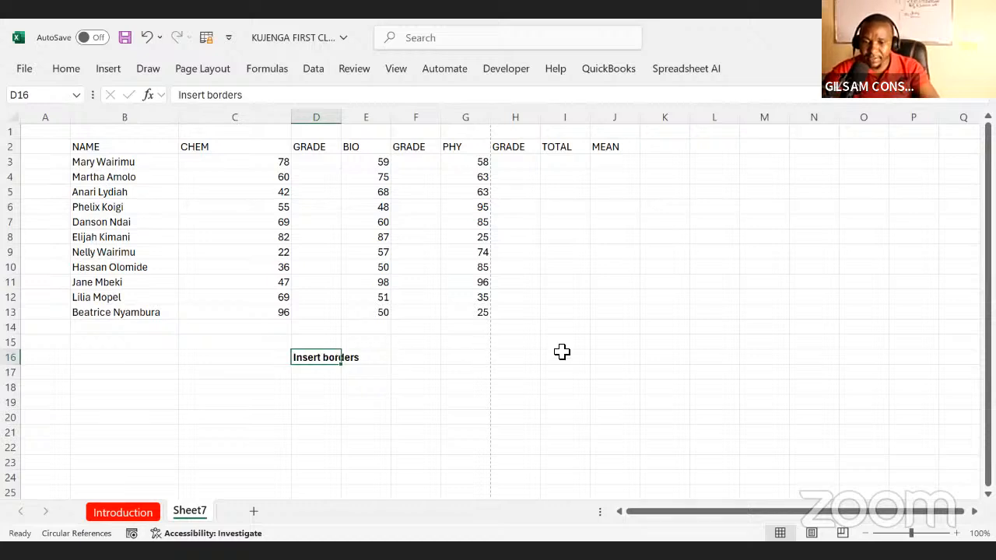
Step: Apply All Borders to the table B2:J13
click(80, 153)
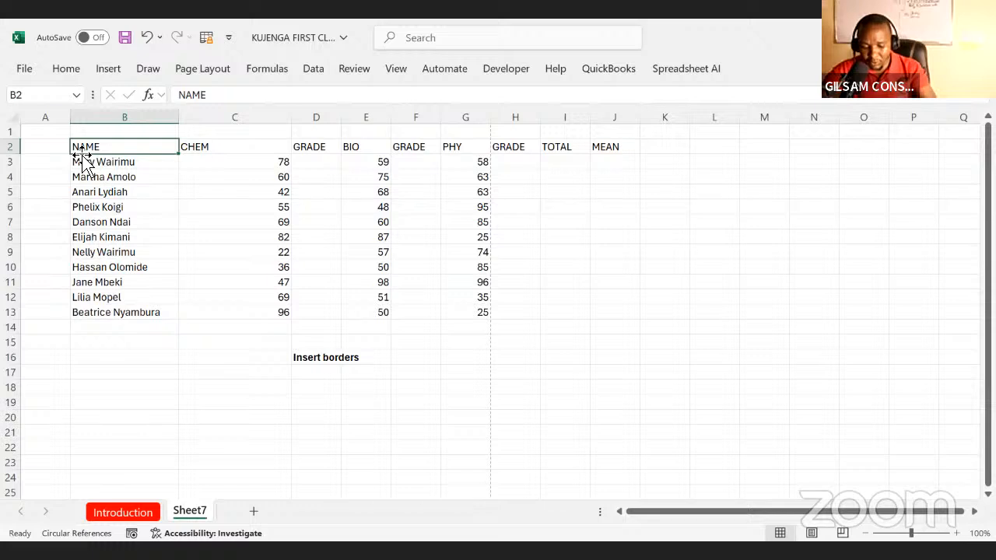
click(136, 241)
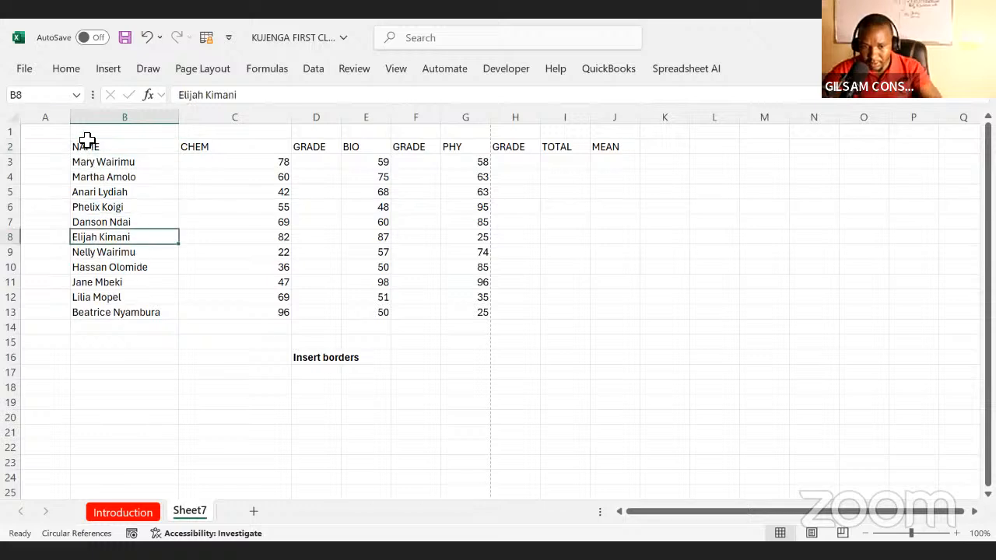
drag(87, 147, 596, 317)
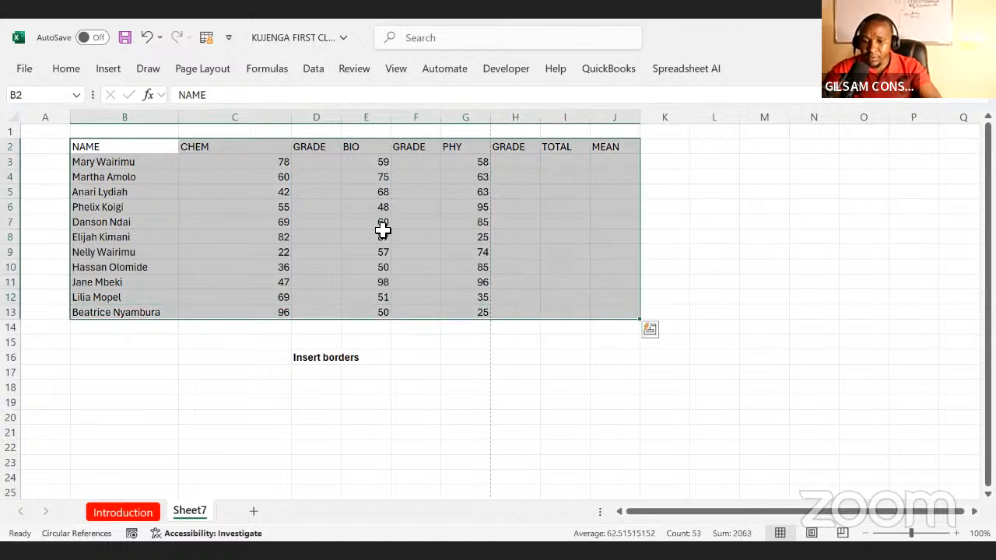
click(109, 70)
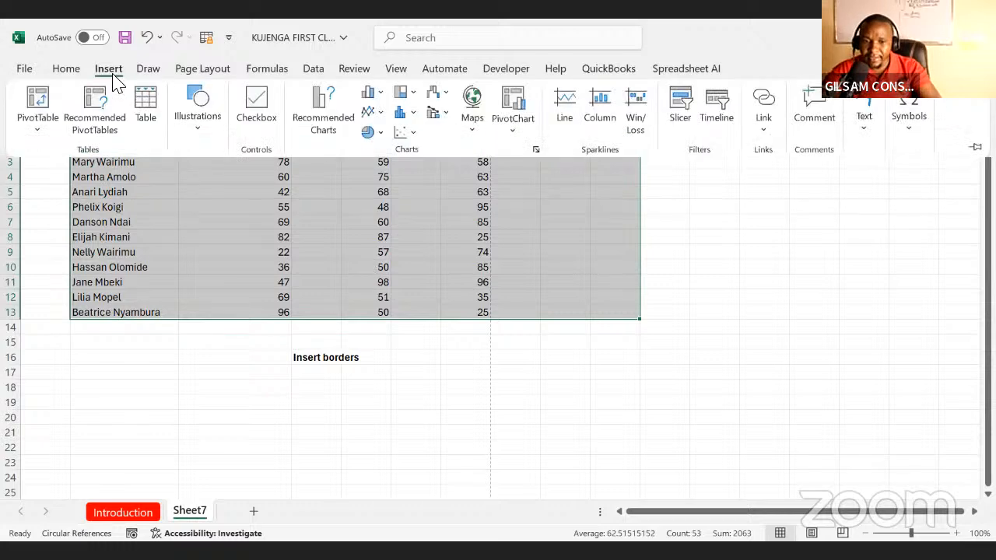
click(65, 72)
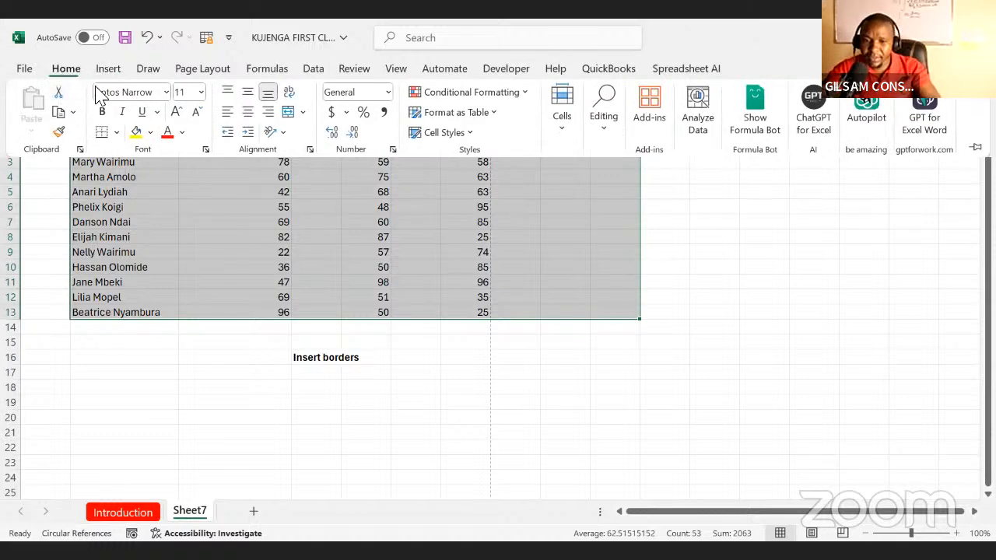
click(117, 136)
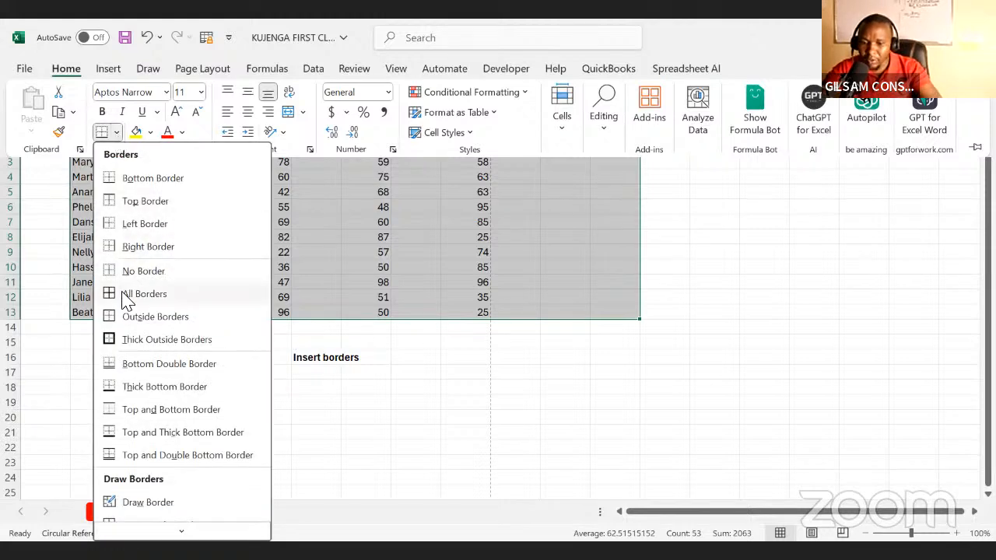
click(126, 299)
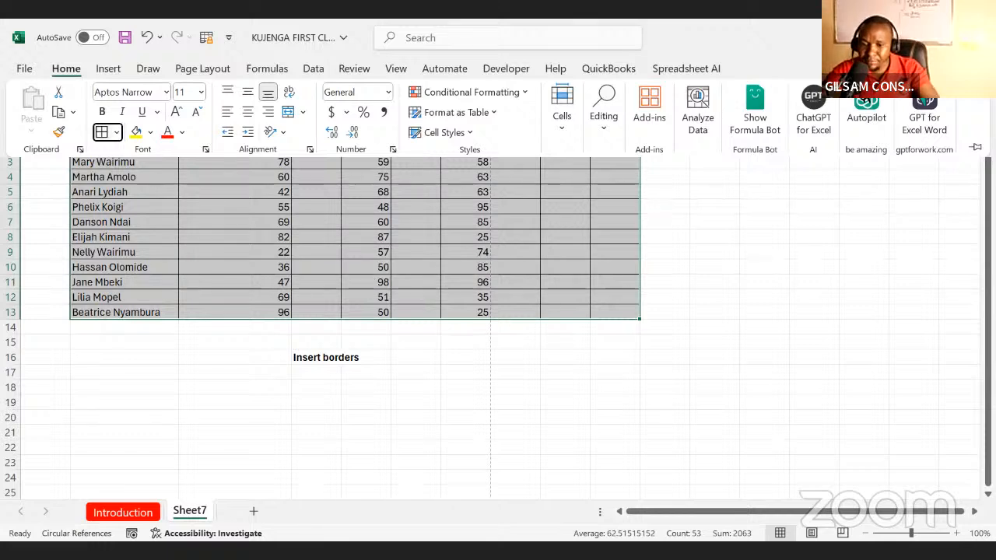
click(485, 195)
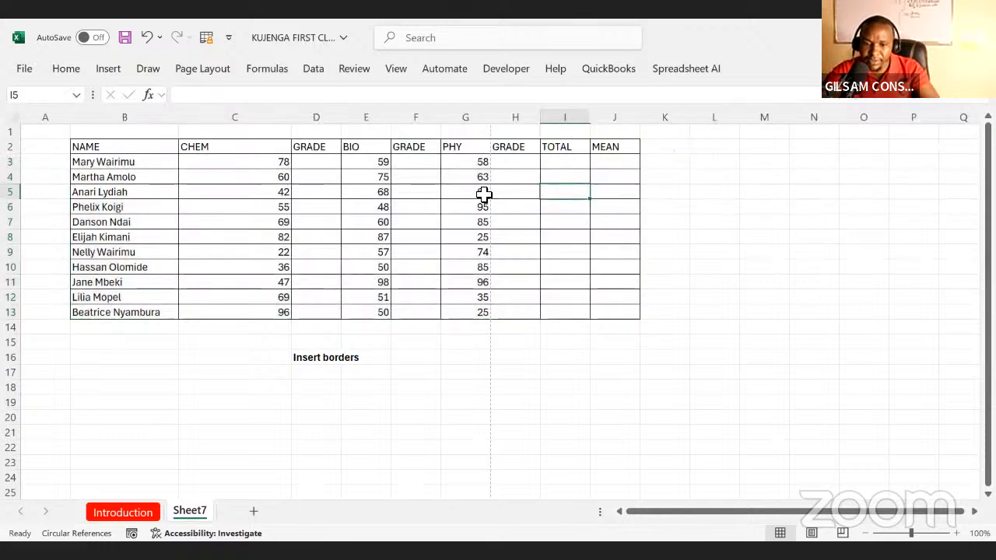
Step: Select the bordered table B2:J13, then return to the Introduction sheet's original table
drag(111, 151, 117, 163)
drag(415, 238, 622, 315)
click(140, 511)
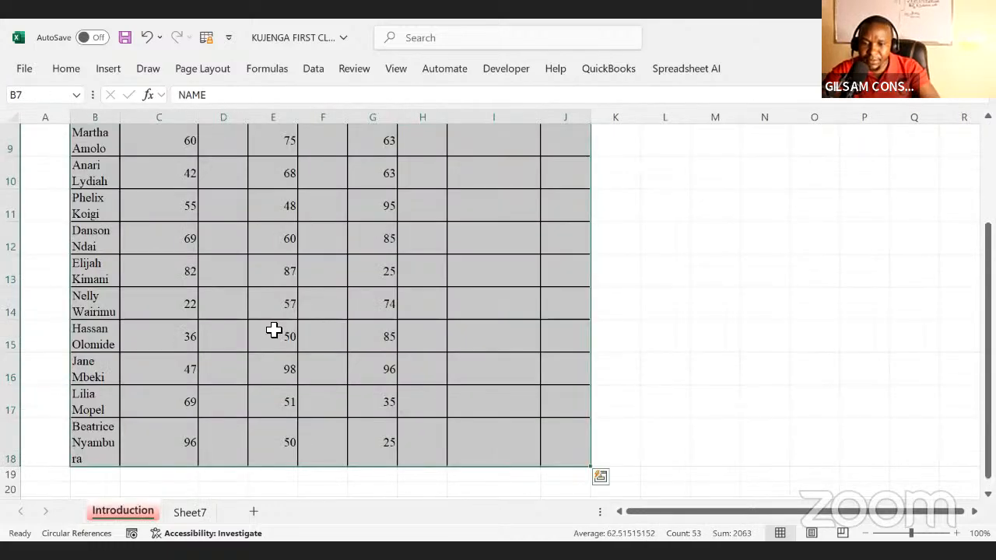
scroll(873, 249, up, 3)
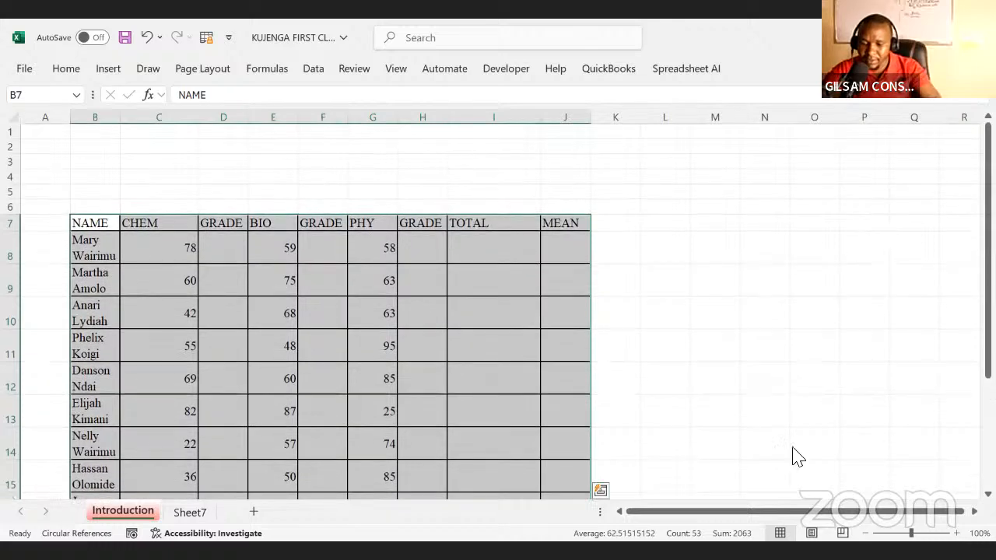
click(714, 246)
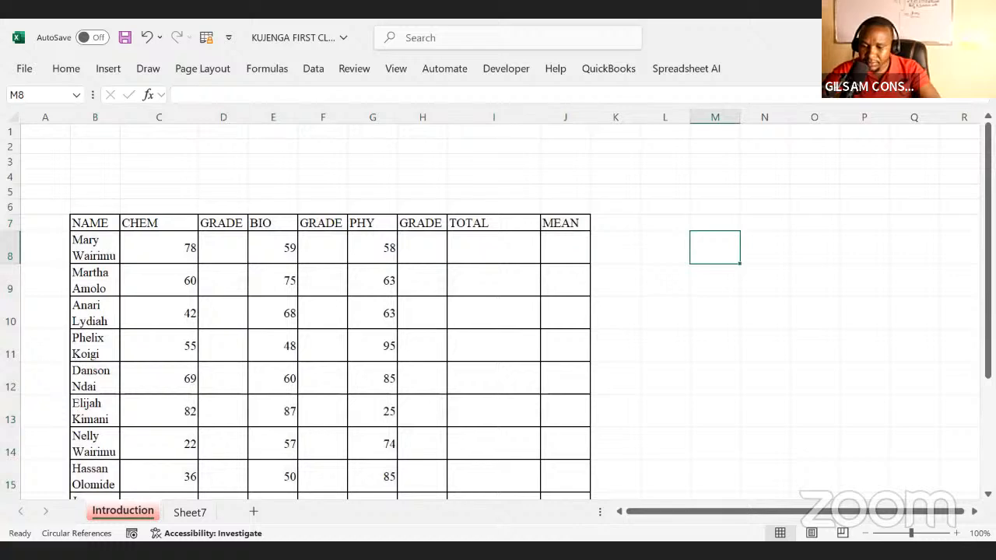
key(alt+Tab)
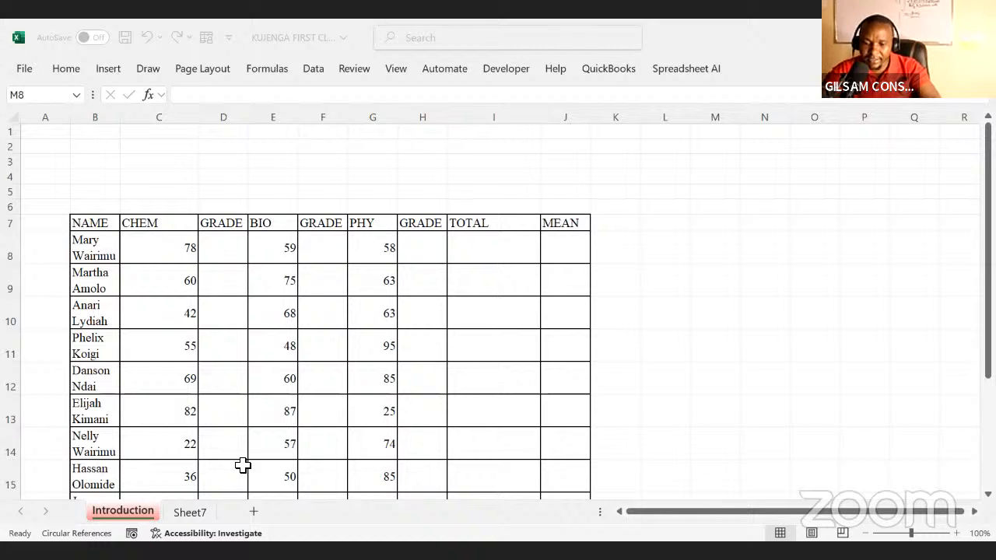
Step: Paste 'MARY MOTHER OF JESUS HIGH SCHOOL, KCSE SCIENCE RESULTS 2009' as the title in Sheet7 B1
click(191, 512)
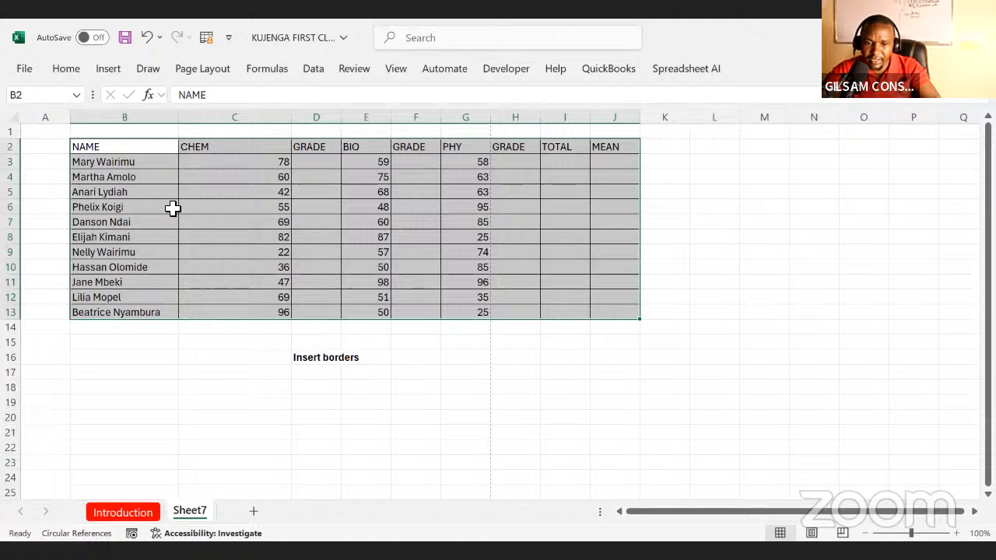
click(113, 132)
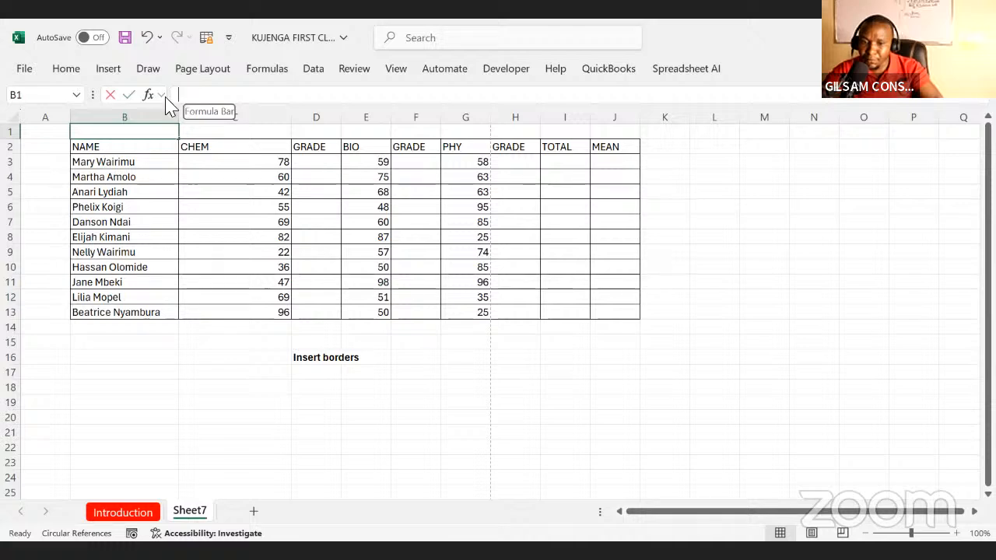
click(192, 96)
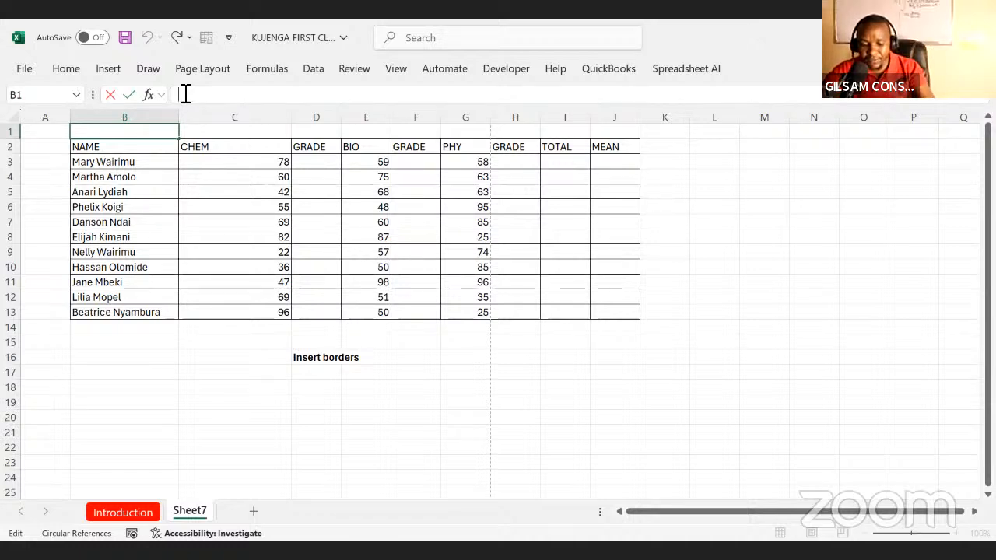
text(MARY MOTHER OF JESUS HIGH SCHOOL, KCSE SCIENCE RESULTS 2009)
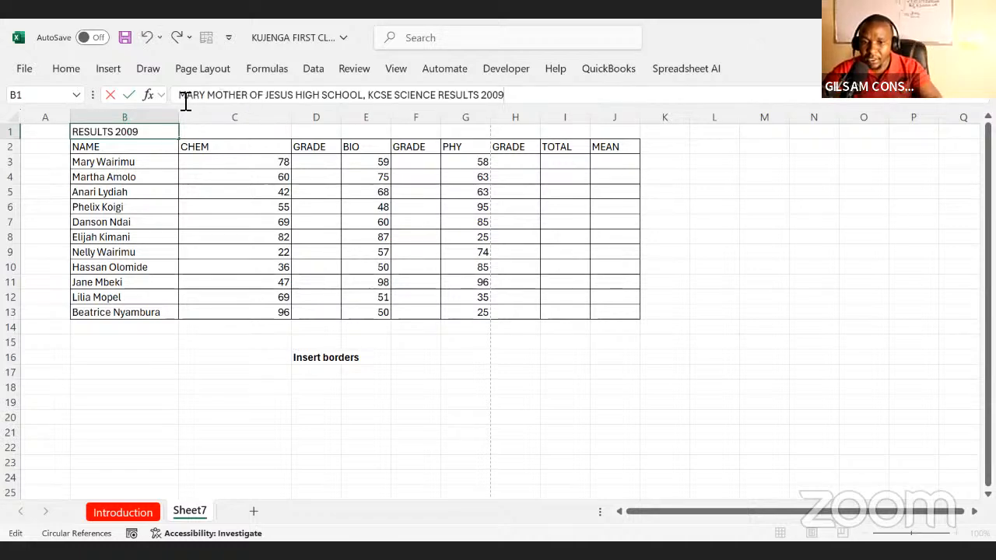
drag(180, 96, 472, 101)
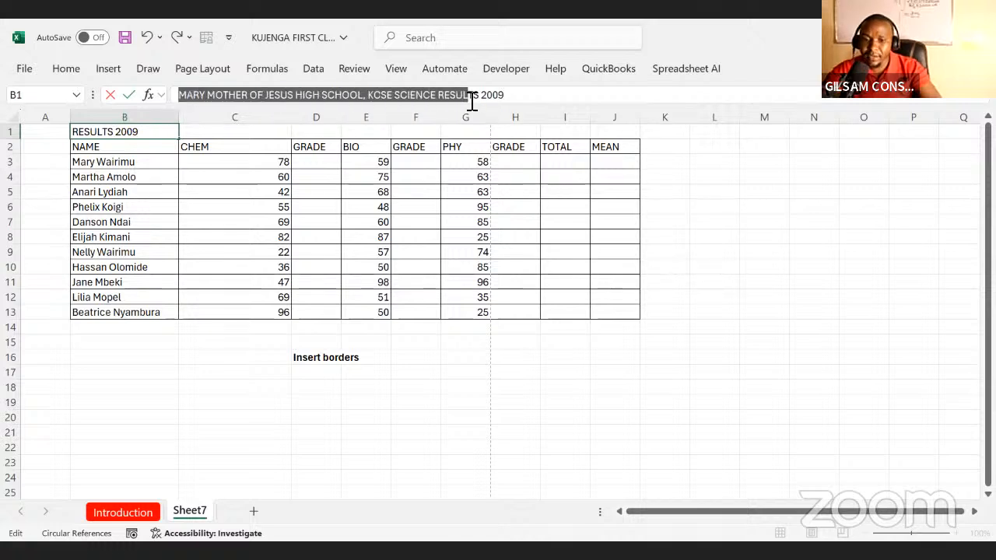
key(Return)
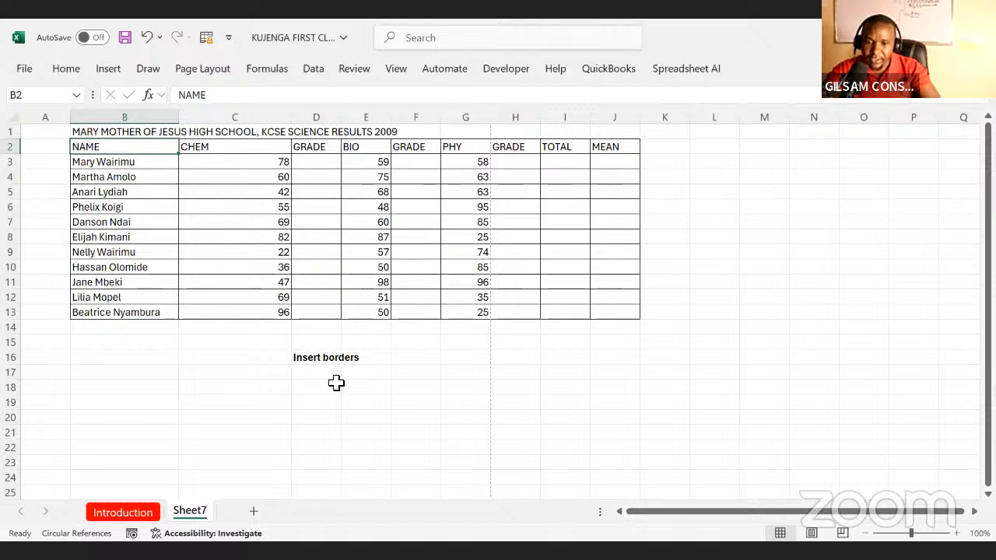
click(336, 382)
click(118, 133)
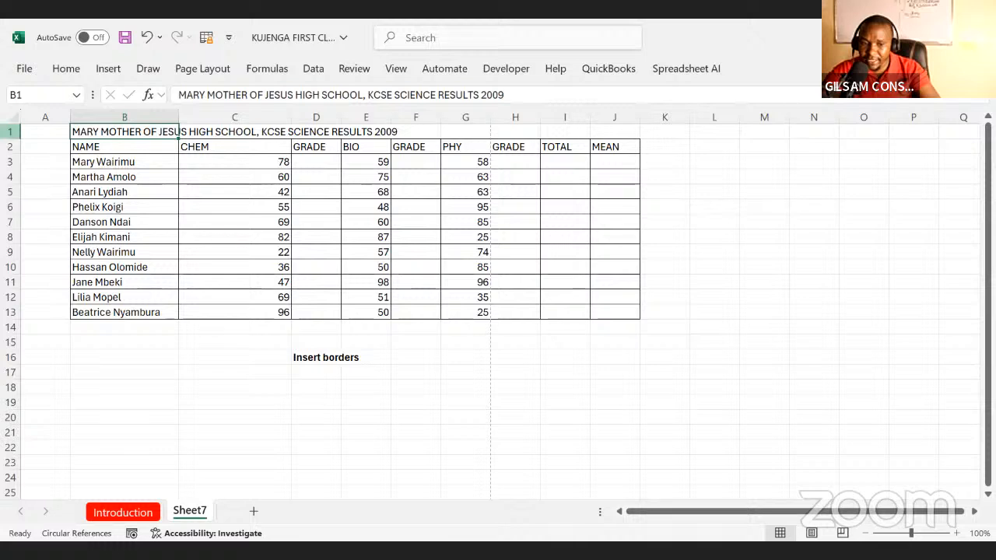
click(17, 131)
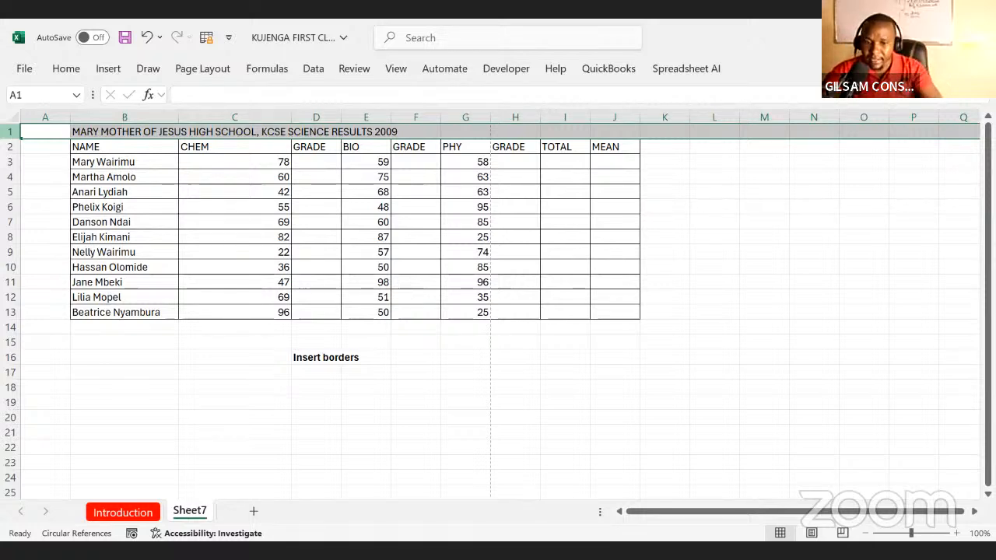
Step: Insert a blank row above the title and clear the 'Insert borders' note
right_click(7, 136)
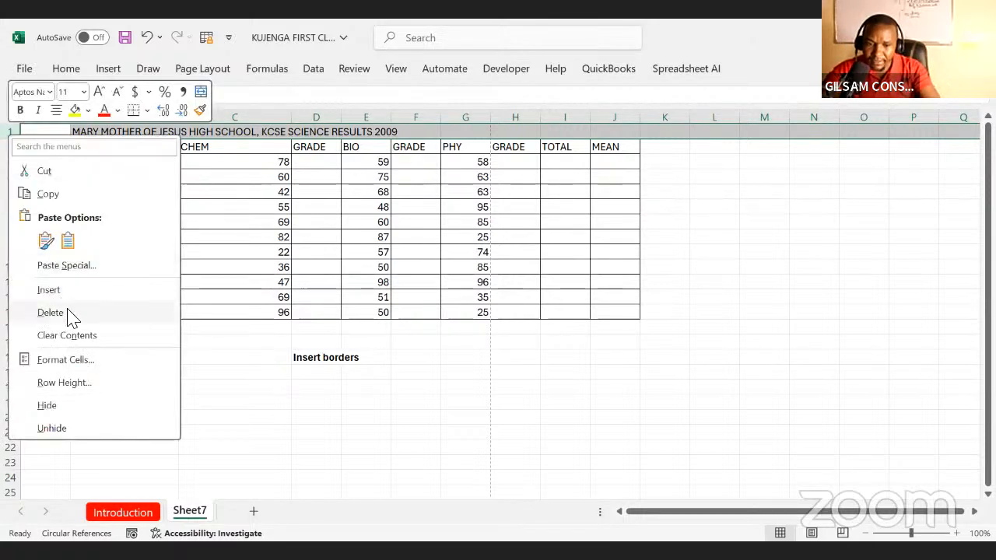
click(52, 293)
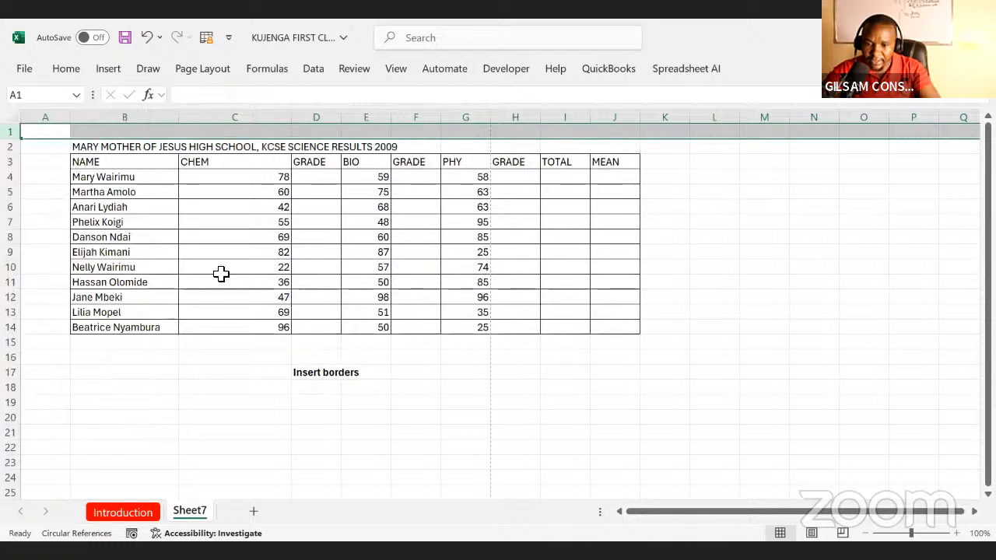
click(311, 372)
key(Delete)
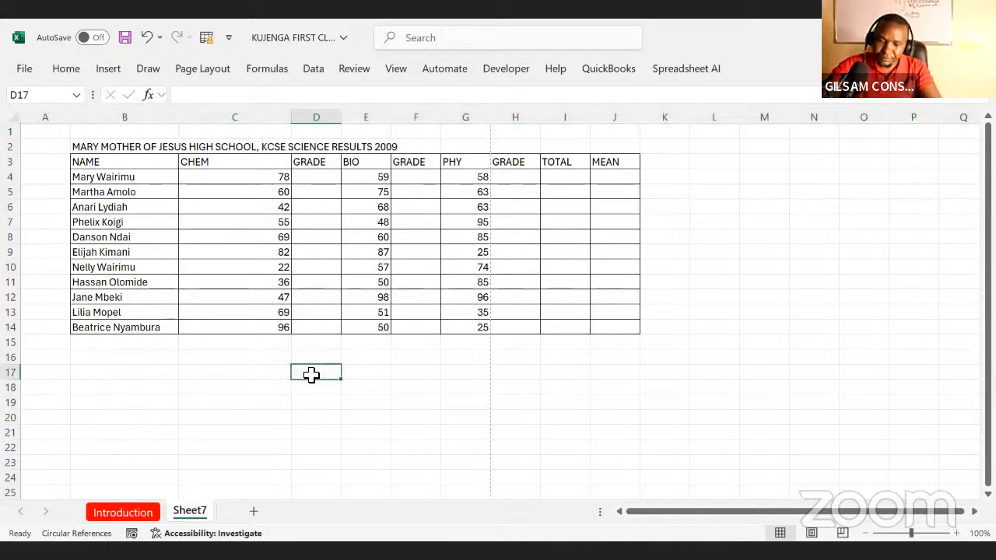
click(95, 147)
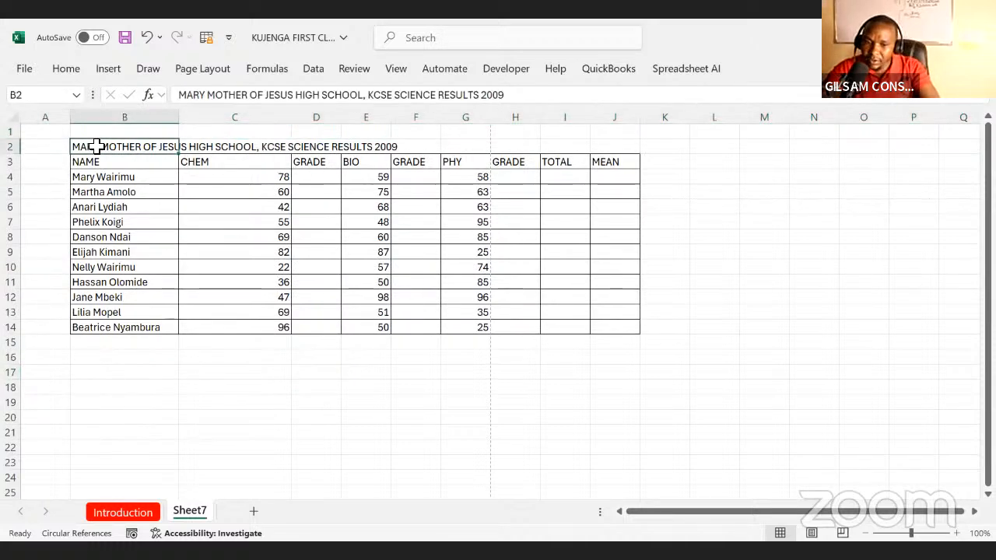
drag(95, 146, 199, 151)
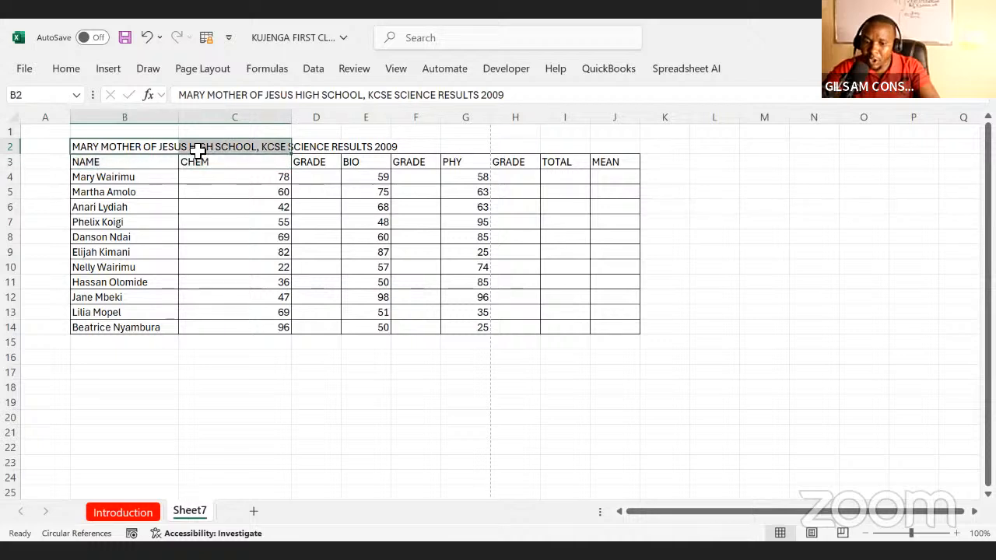
Step: Add notes BOLD, INCREASE TO 25 and MERGE in D19:D21, then bold the title in B2
click(324, 404)
text(BOID)
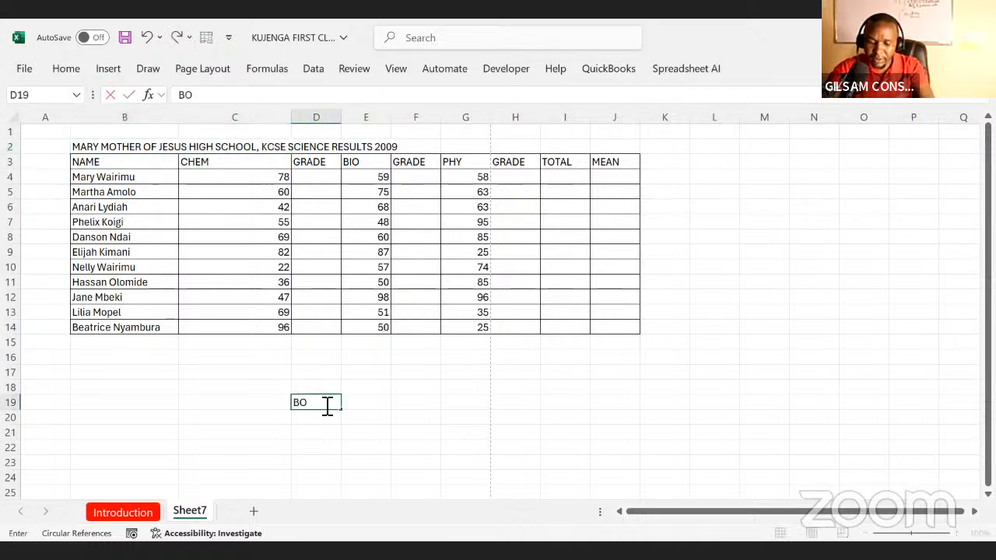
text(LD)
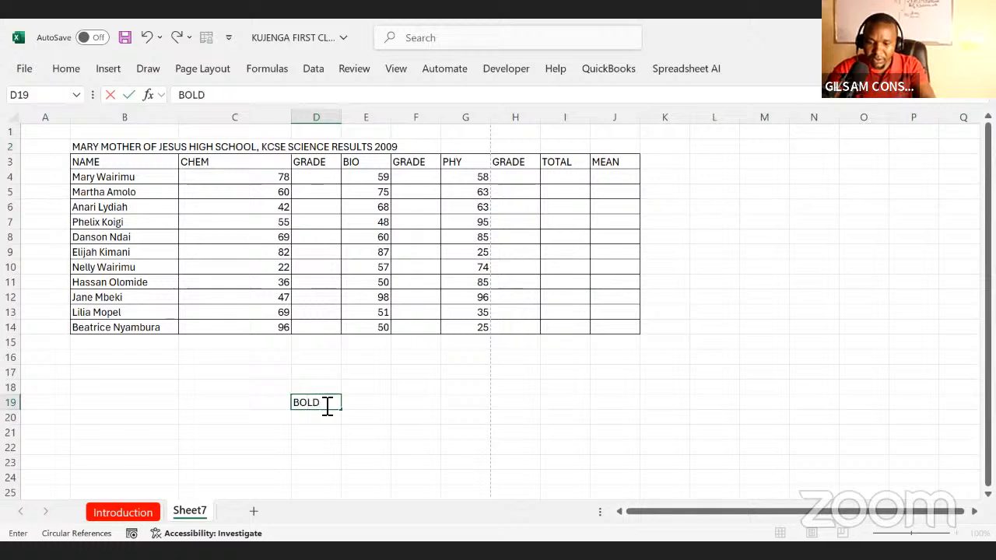
click(309, 421)
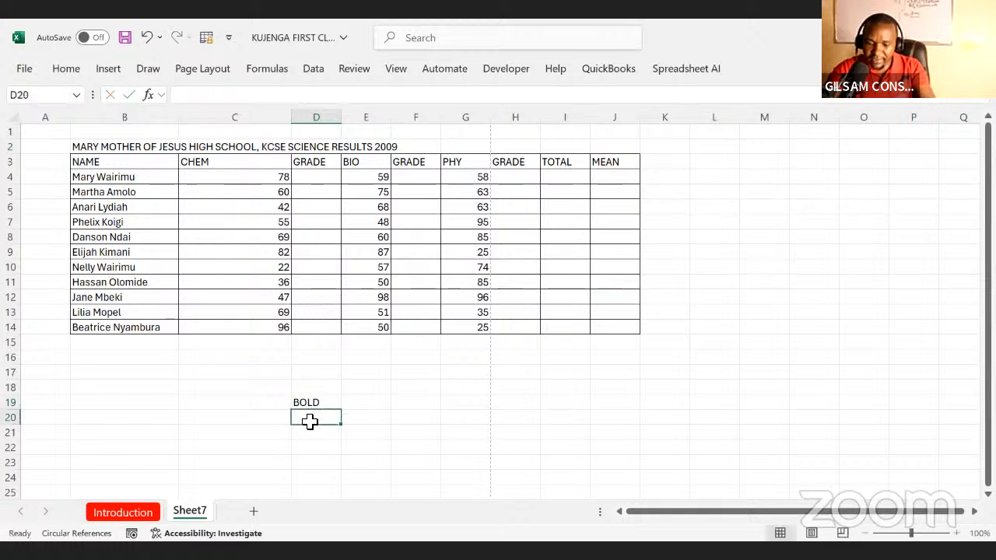
text(INCE)
key(BackSpace)
text(REASE)
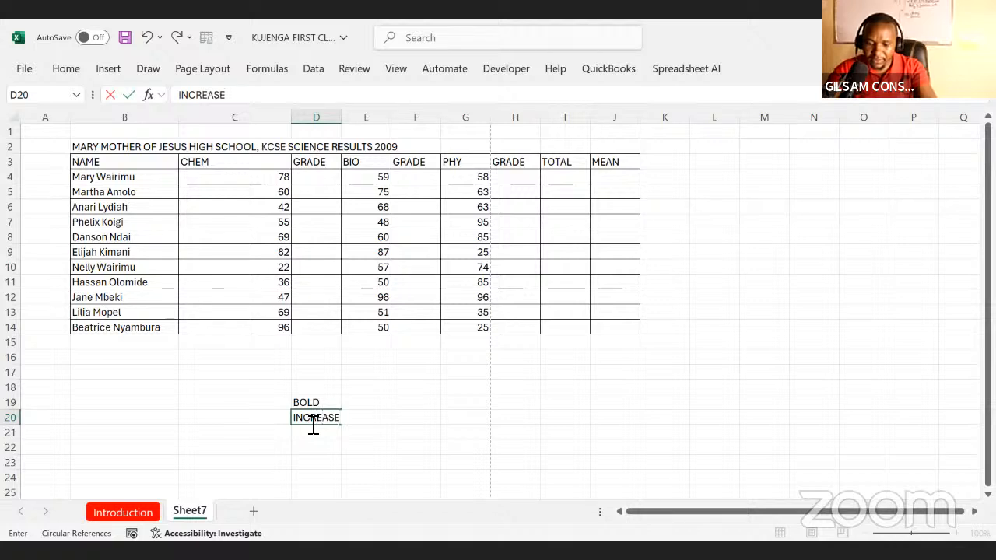
text( TO)
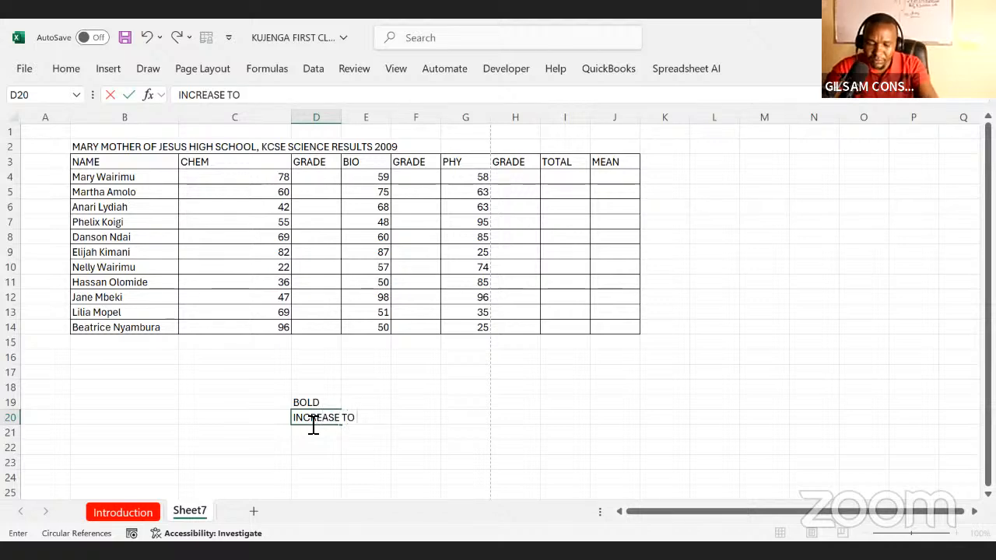
text( 25)
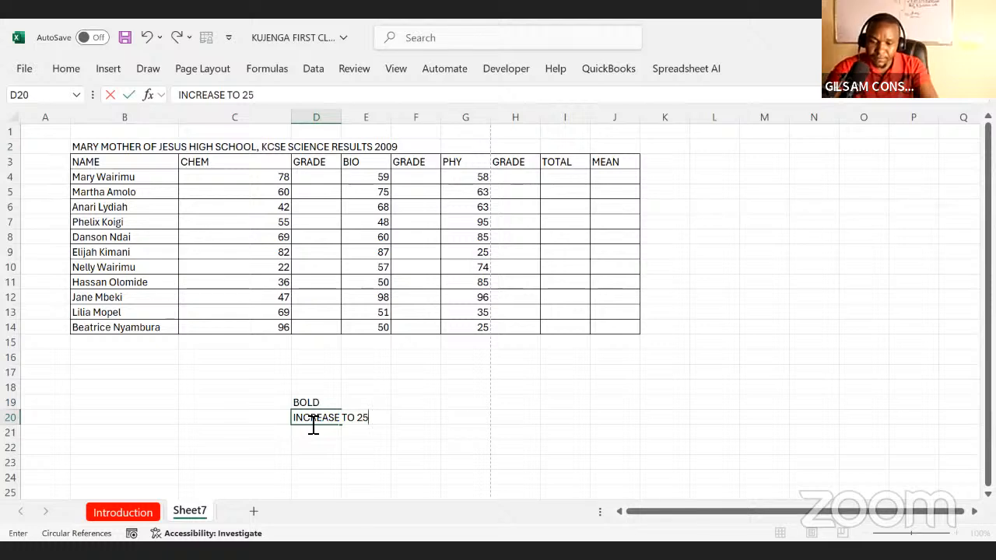
click(378, 431)
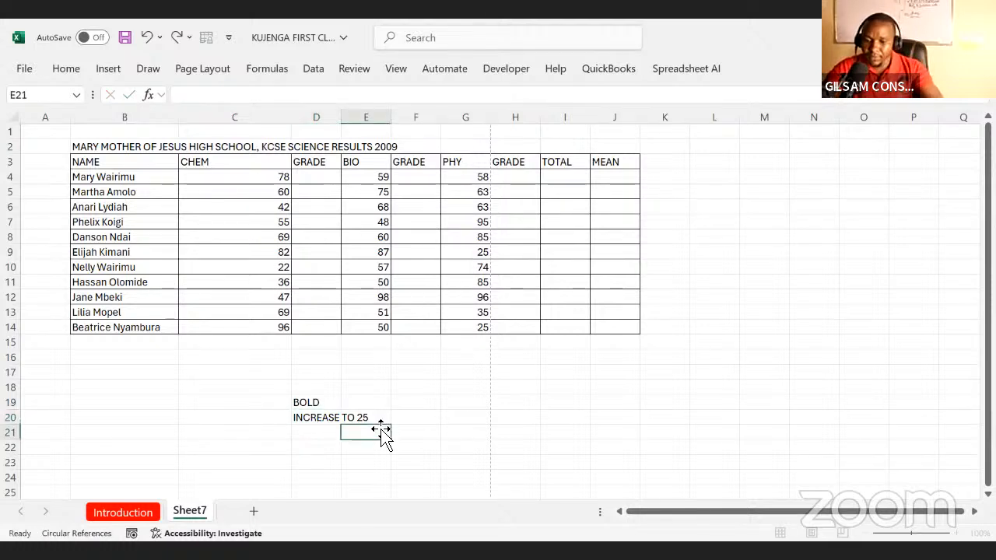
click(313, 433)
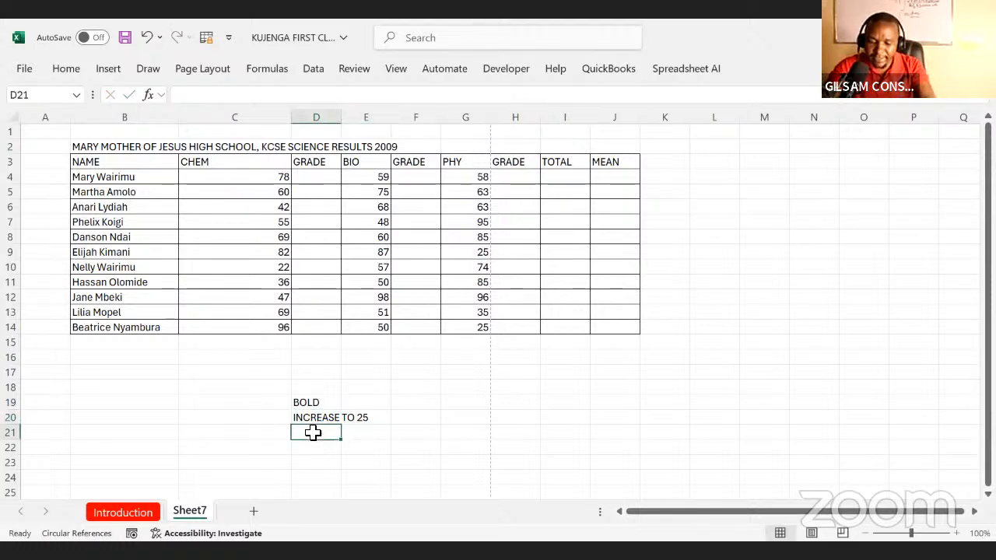
text(MERG)
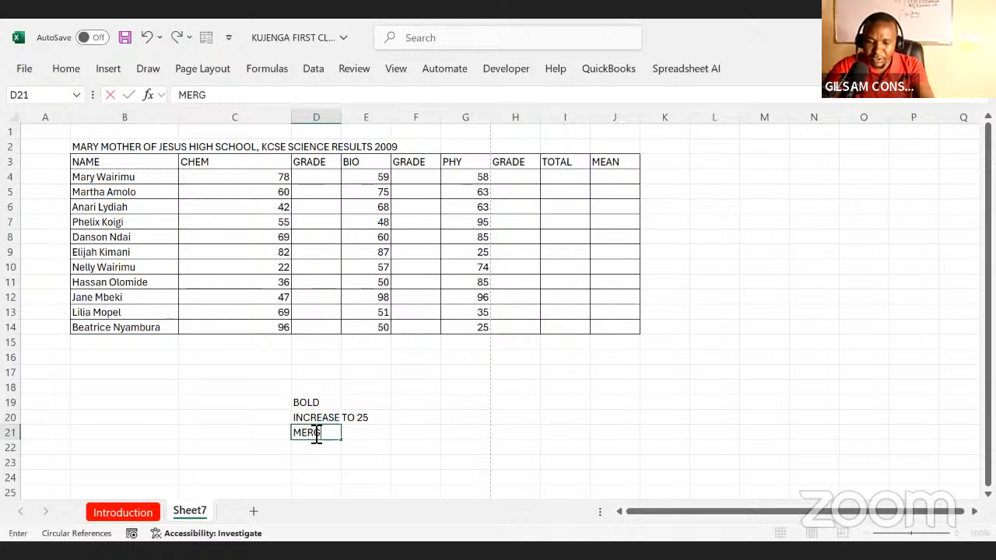
text(E)
click(465, 432)
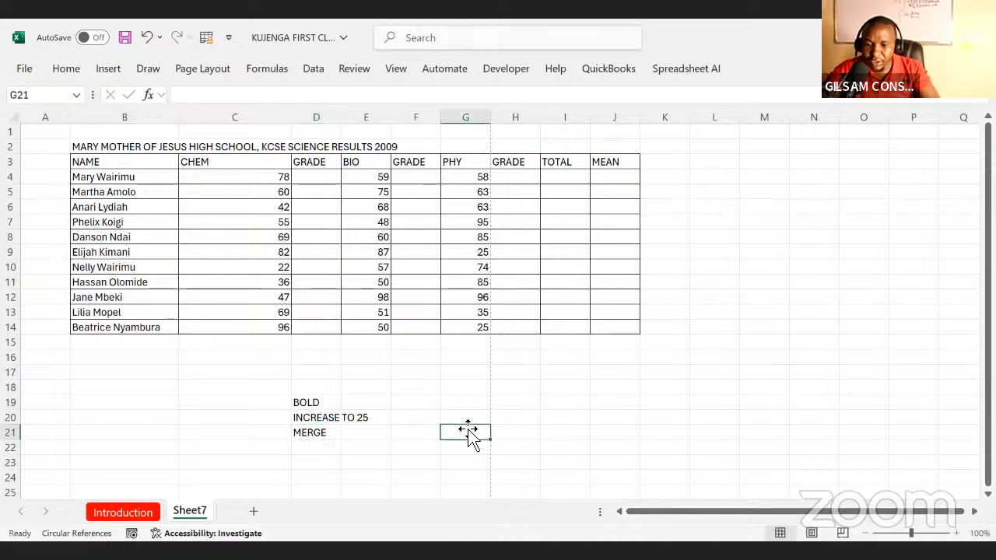
click(104, 145)
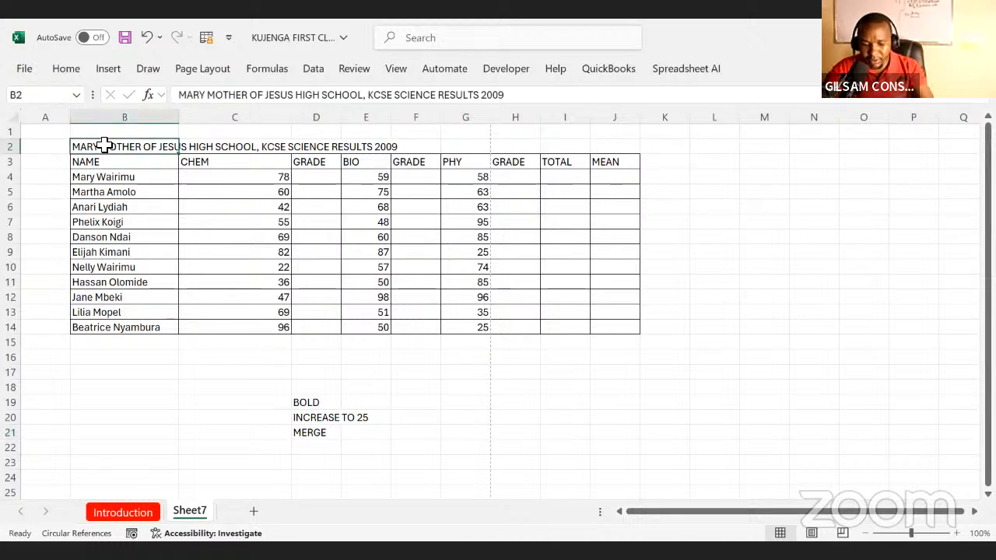
key(ctrl+b)
Step: Set the title in B2 to font size 18
click(205, 373)
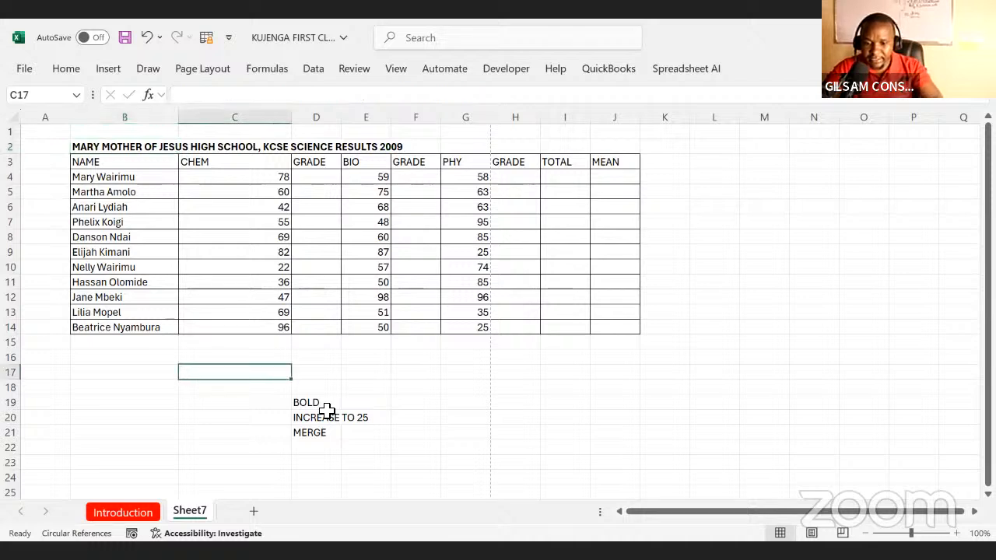
click(104, 146)
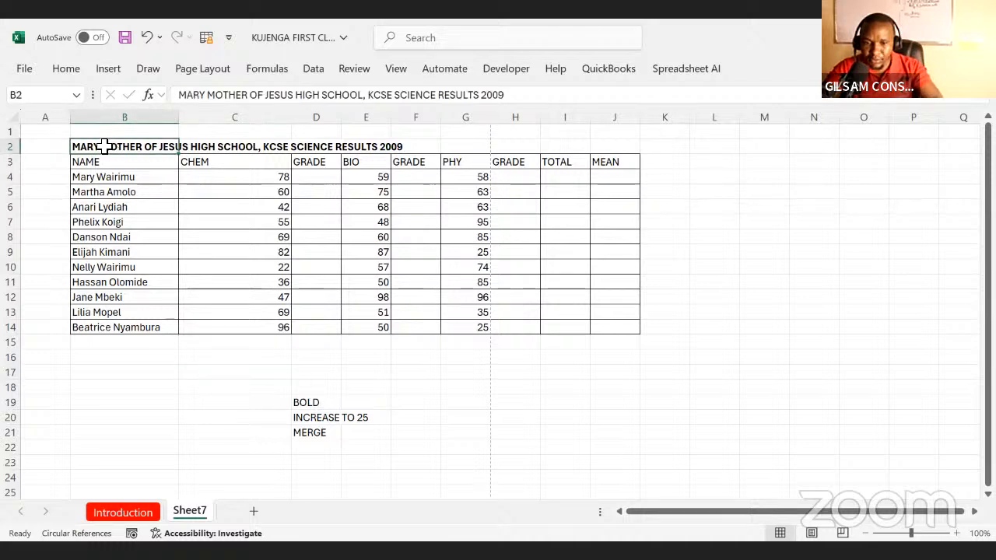
click(66, 69)
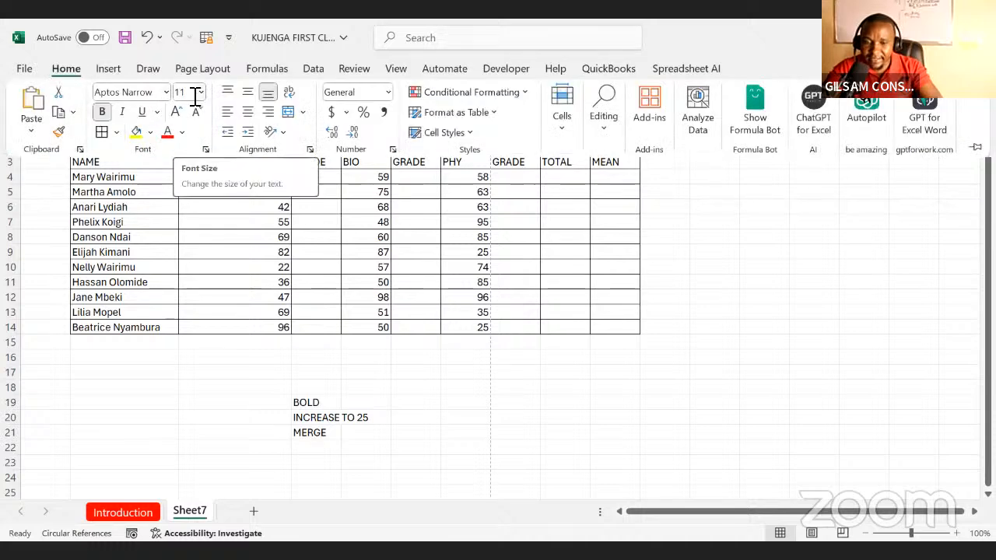
click(194, 95)
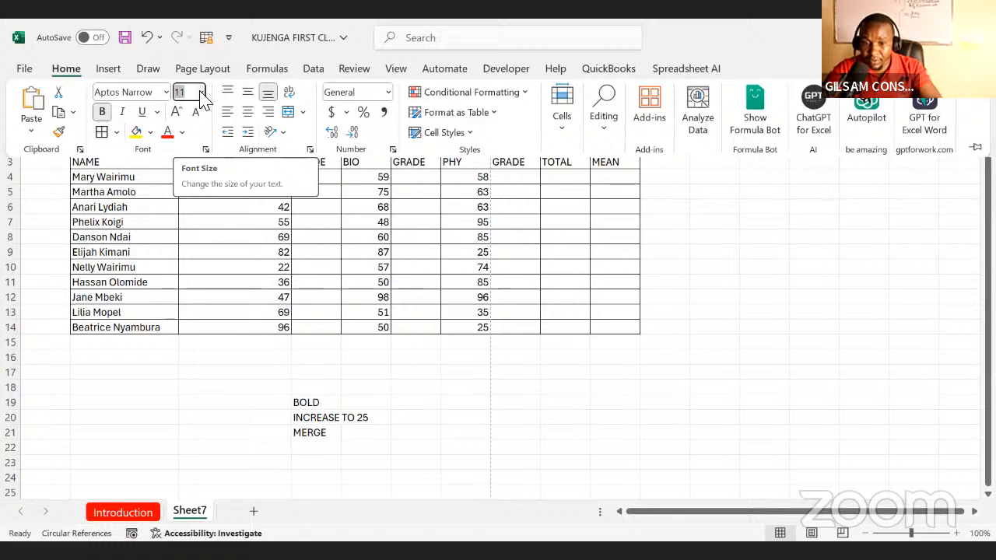
click(201, 91)
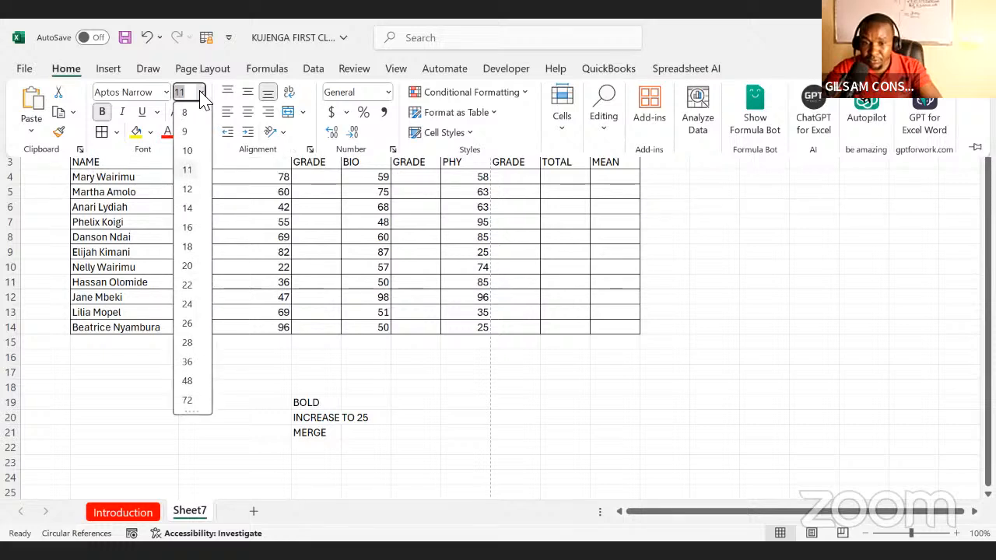
click(190, 248)
click(634, 306)
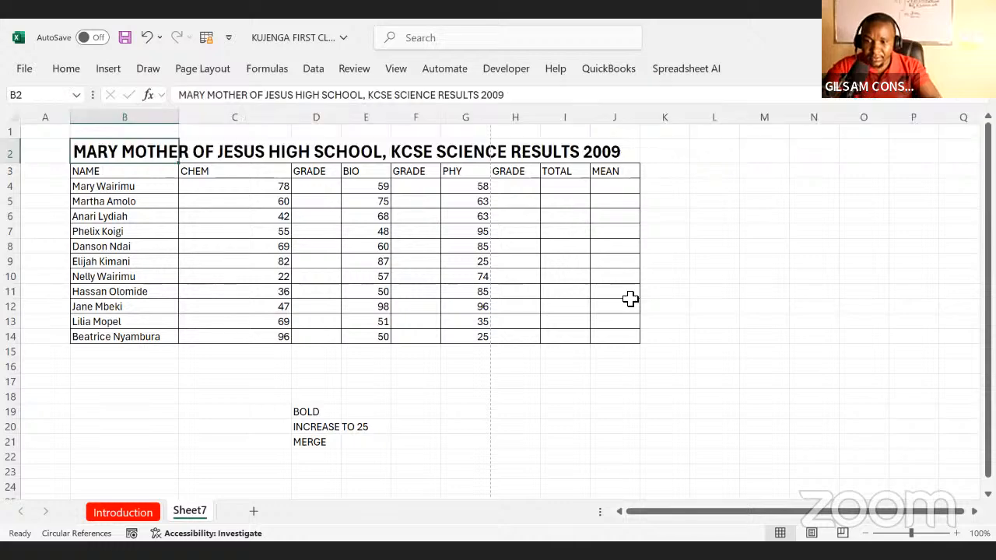
click(681, 260)
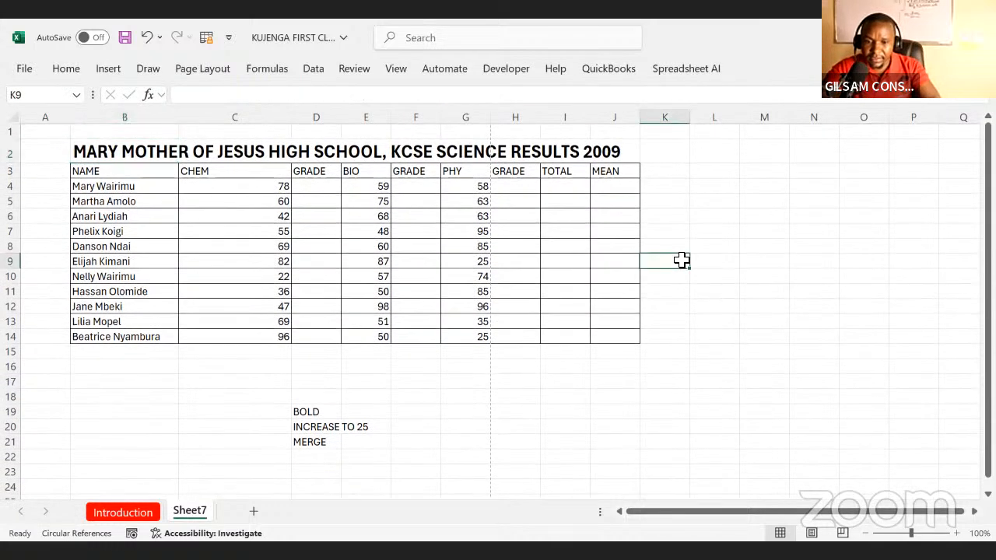
Step: Merge and centre the title across B2:J2
drag(152, 158, 607, 152)
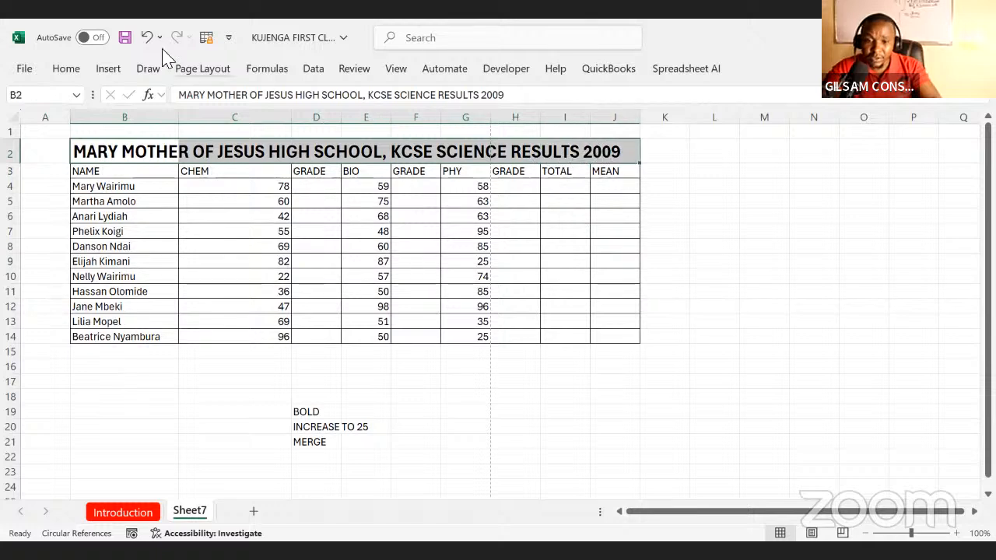
click(77, 70)
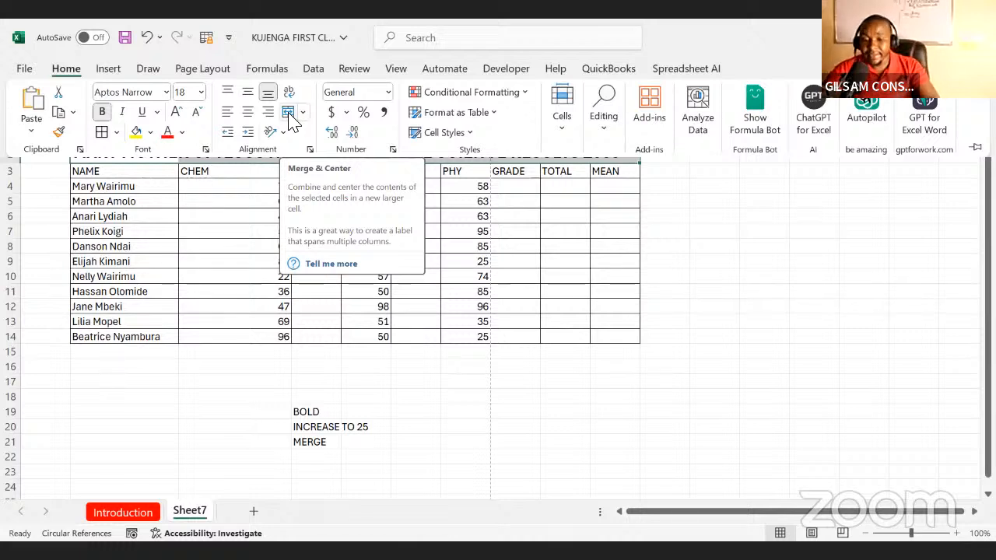
click(289, 114)
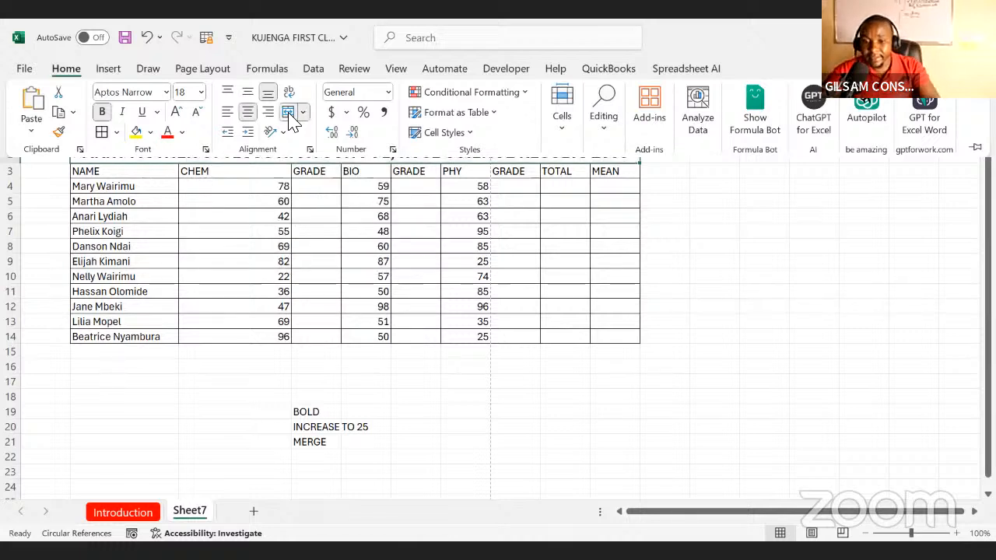
click(675, 249)
click(759, 231)
click(350, 143)
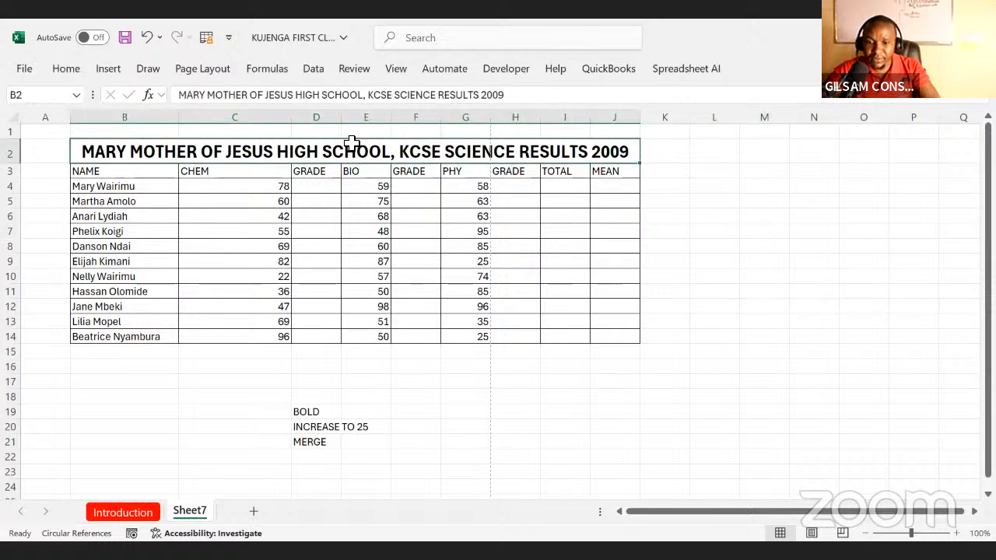
click(706, 269)
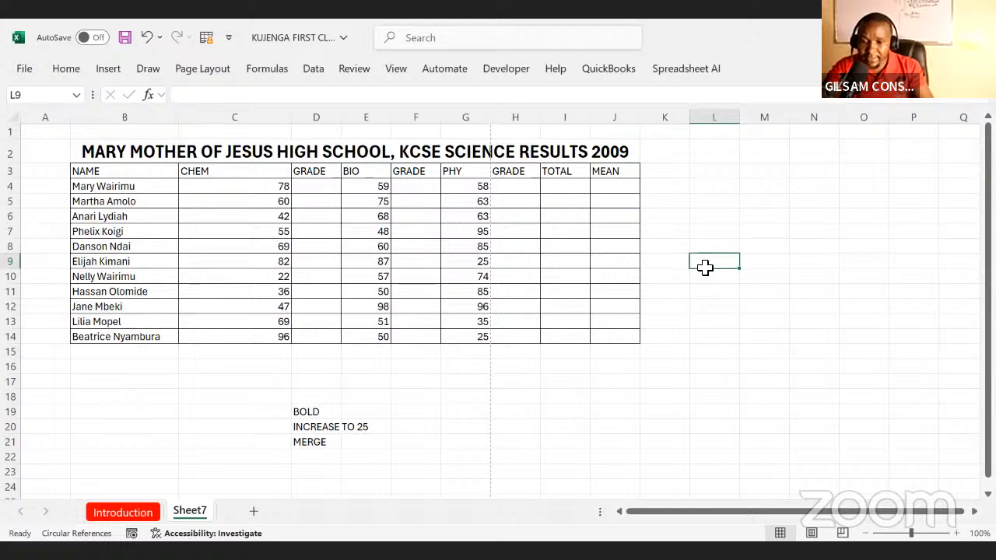
Step: In print settings, widen the left margin and switch to Landscape Orientation
key(ctrl+p)
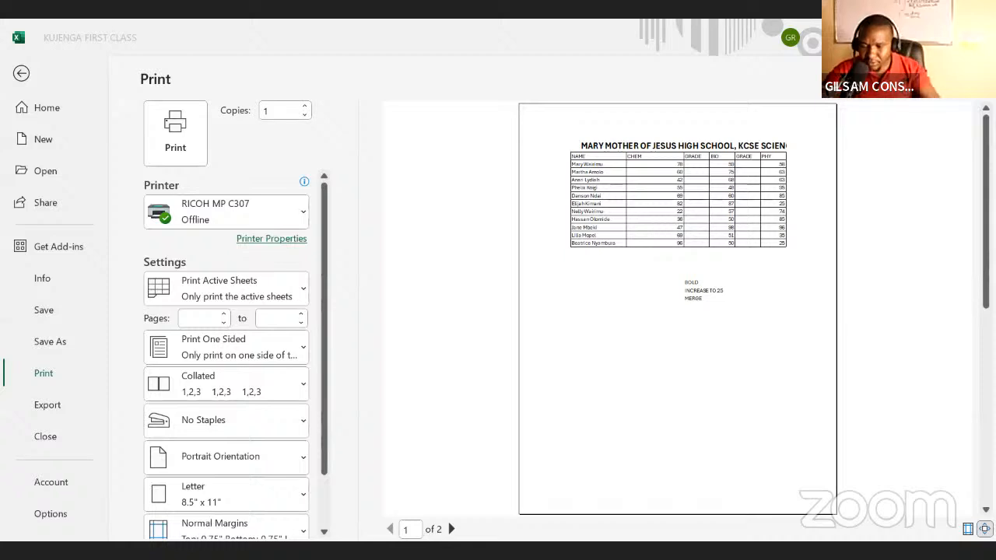
click(967, 528)
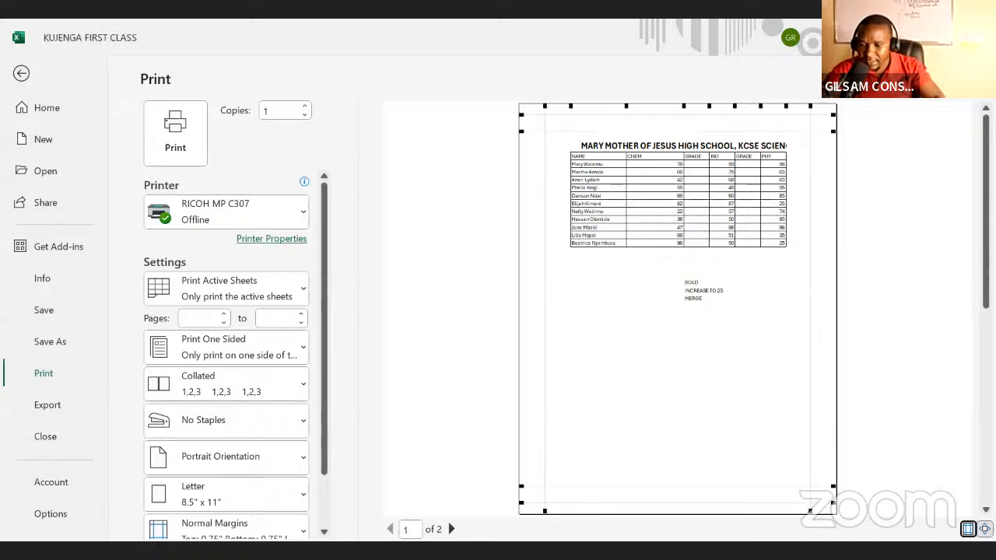
click(541, 107)
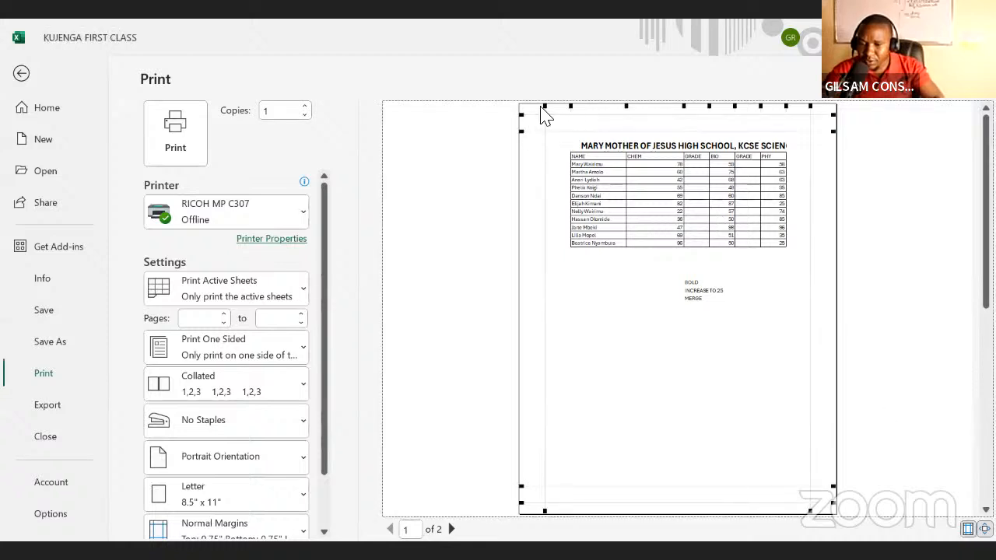
drag(544, 109, 532, 122)
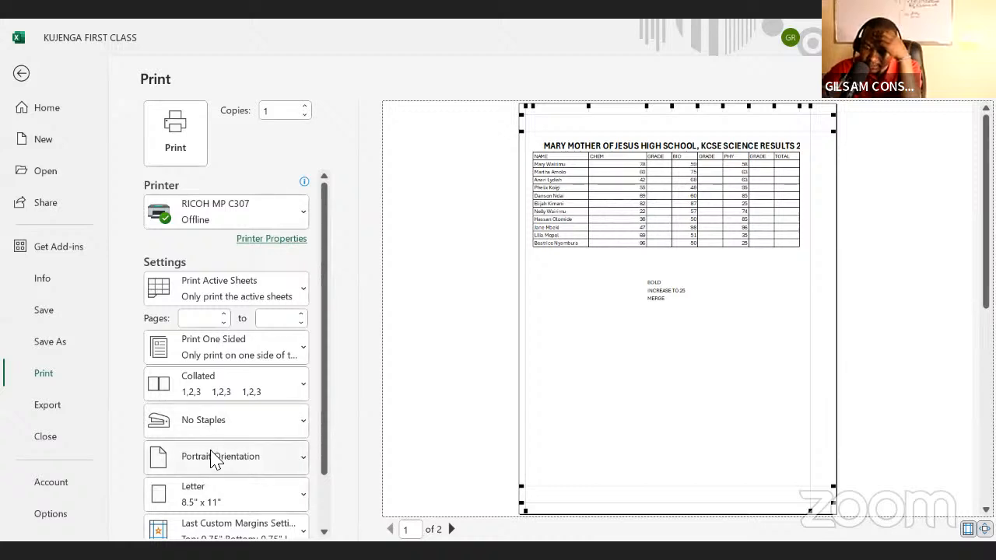
click(303, 465)
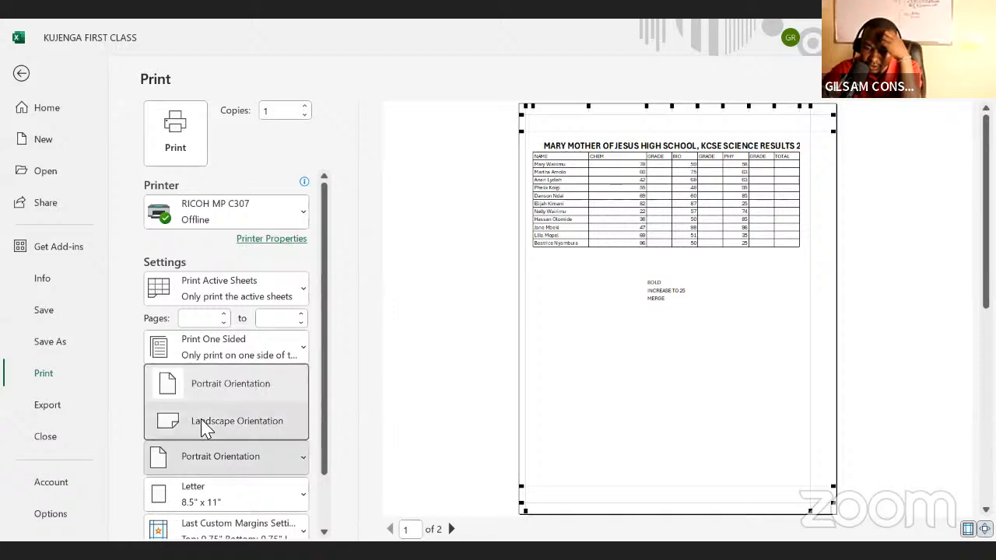
click(202, 421)
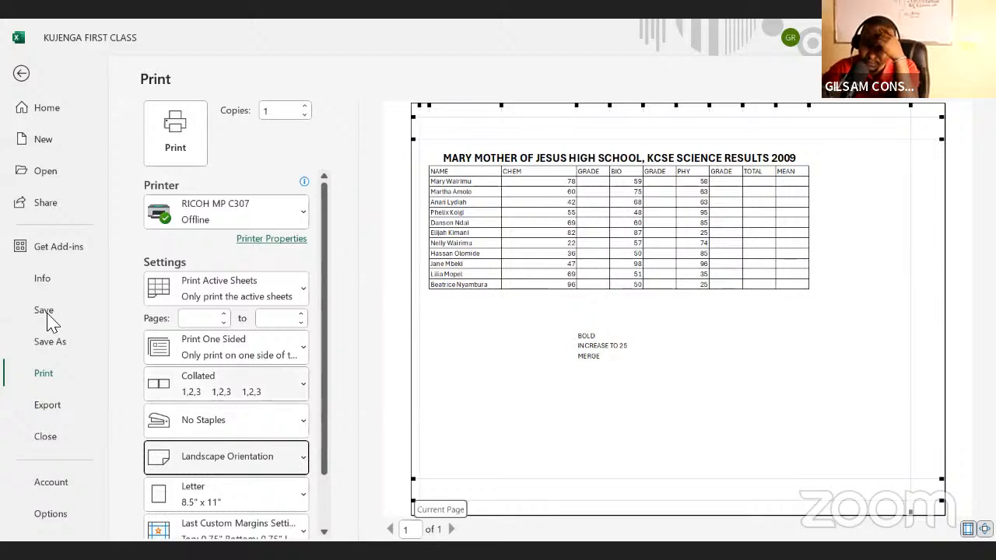
Step: Make the row 3 column headings, NAME through MEAN, bold and italic
click(22, 73)
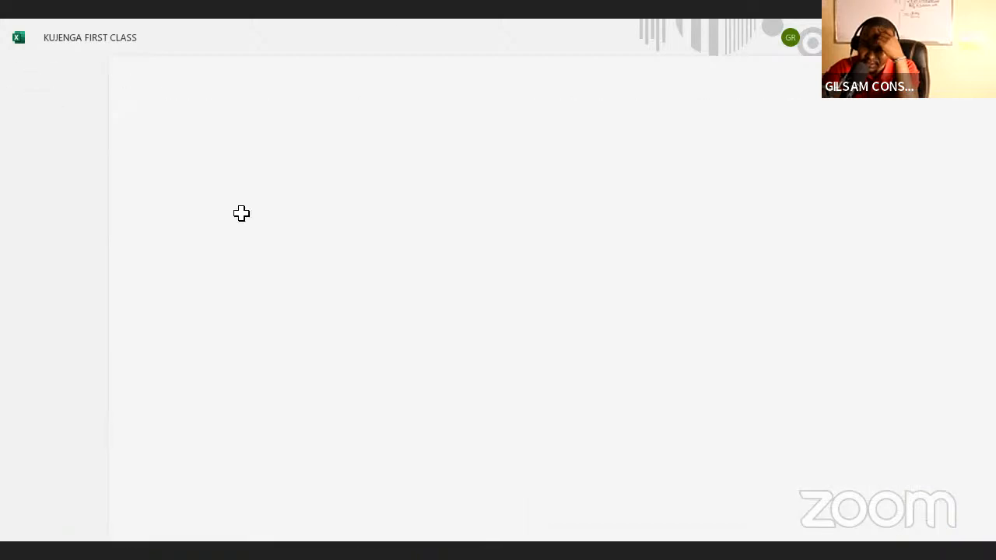
click(480, 314)
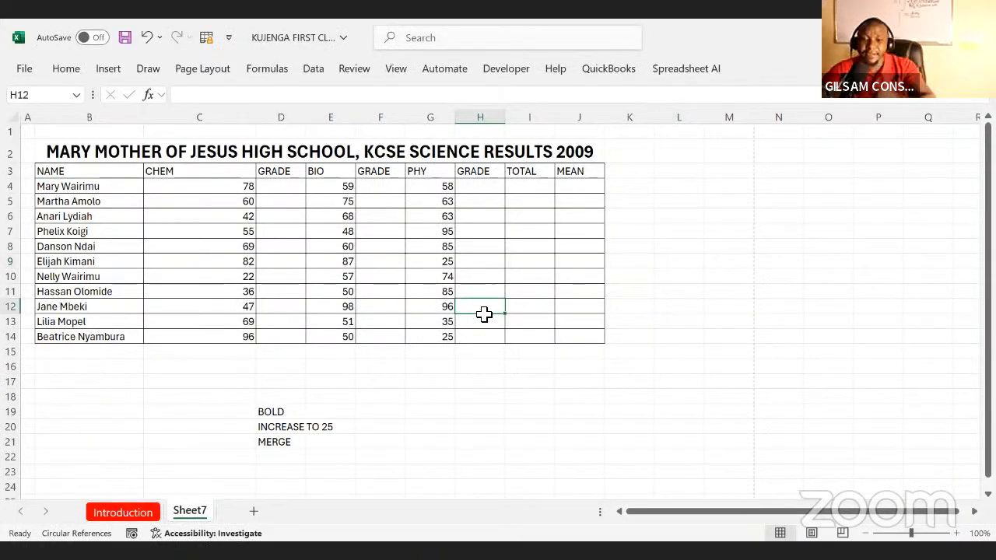
drag(70, 171, 571, 171)
key(ctrl+b)
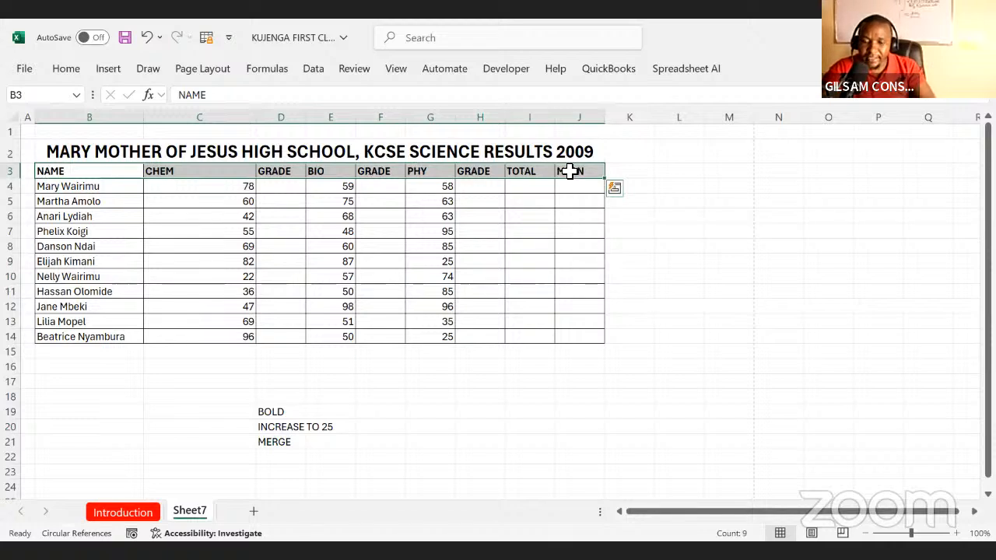
click(66, 69)
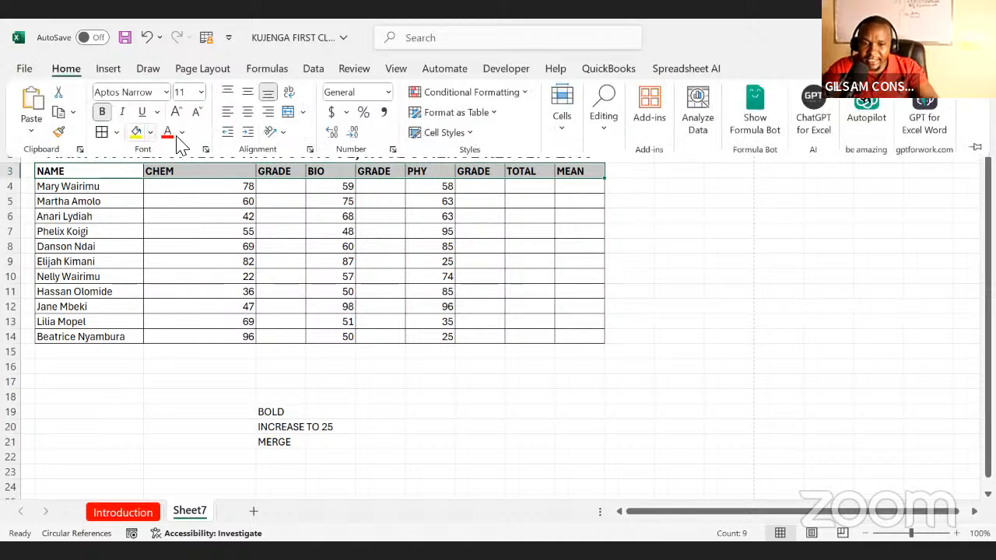
click(121, 113)
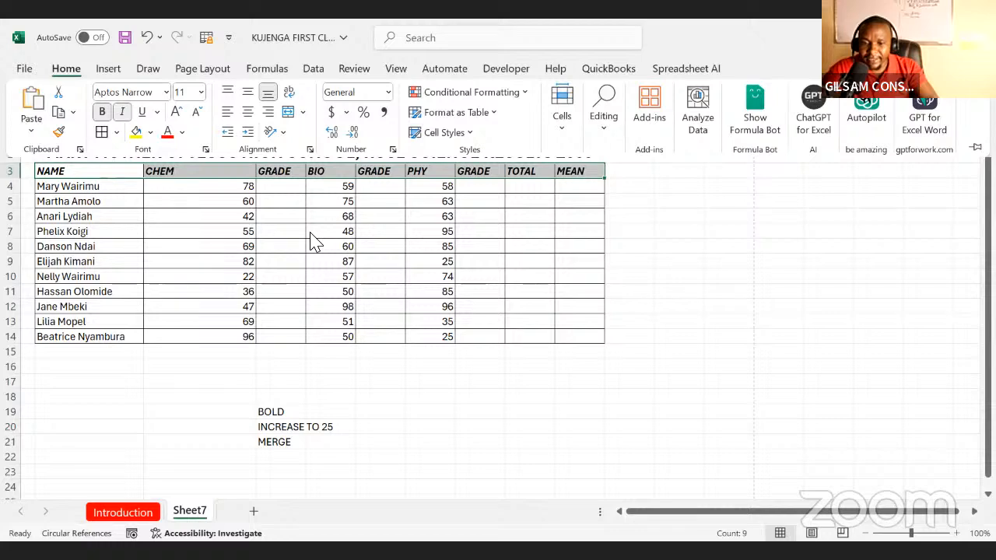
click(380, 277)
click(627, 278)
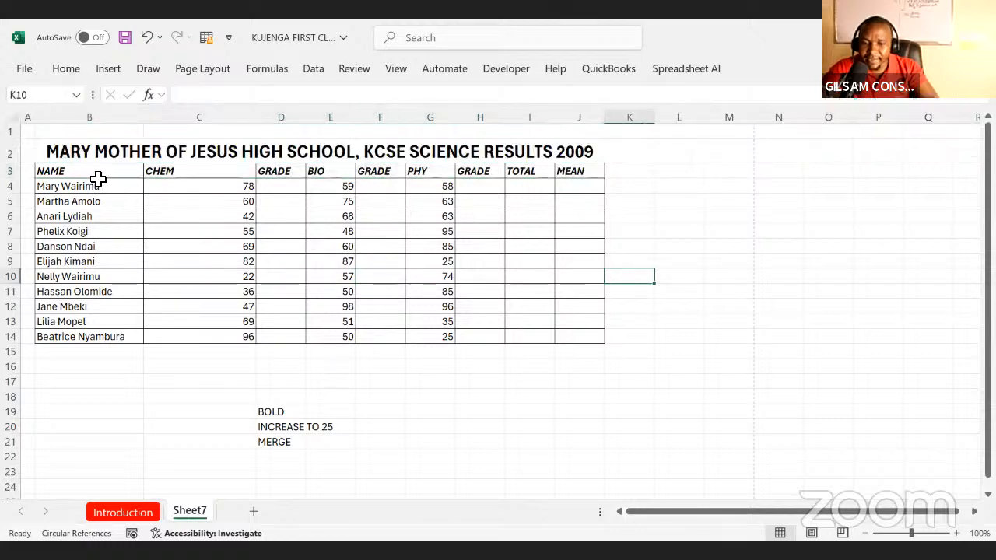
drag(98, 179, 487, 45)
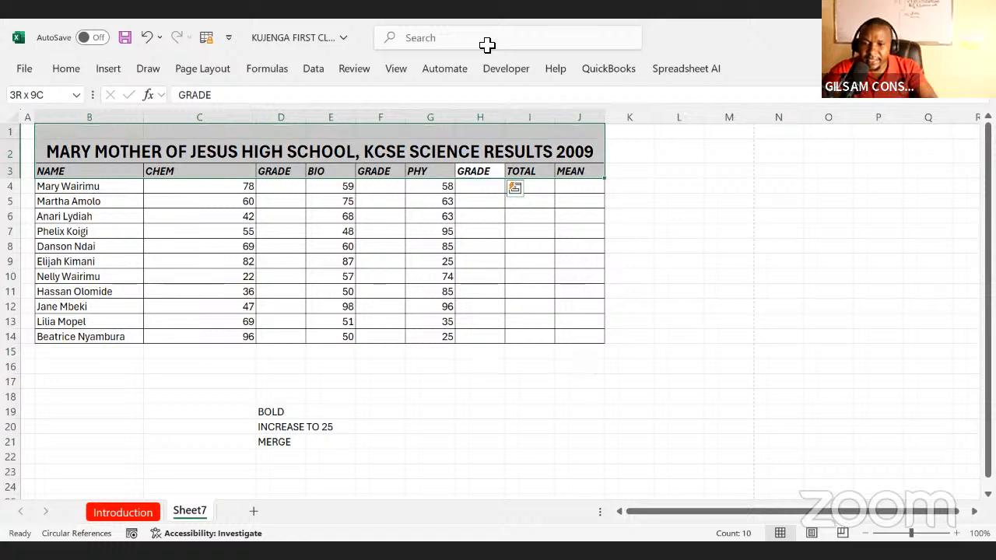
Step: Delete the D19:D21 notes and add a bold 'Totals' label in B15
click(662, 218)
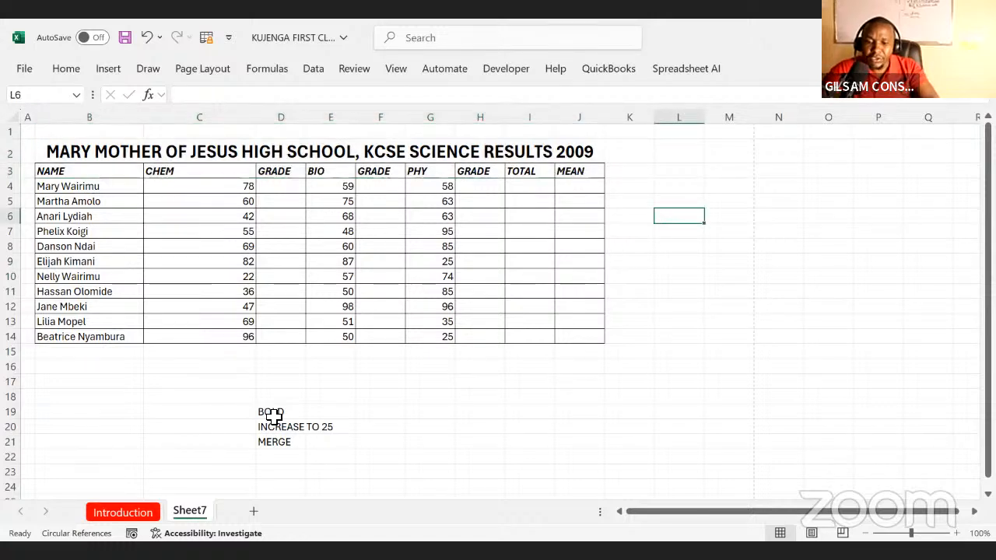
drag(272, 416, 271, 451)
key(Delete)
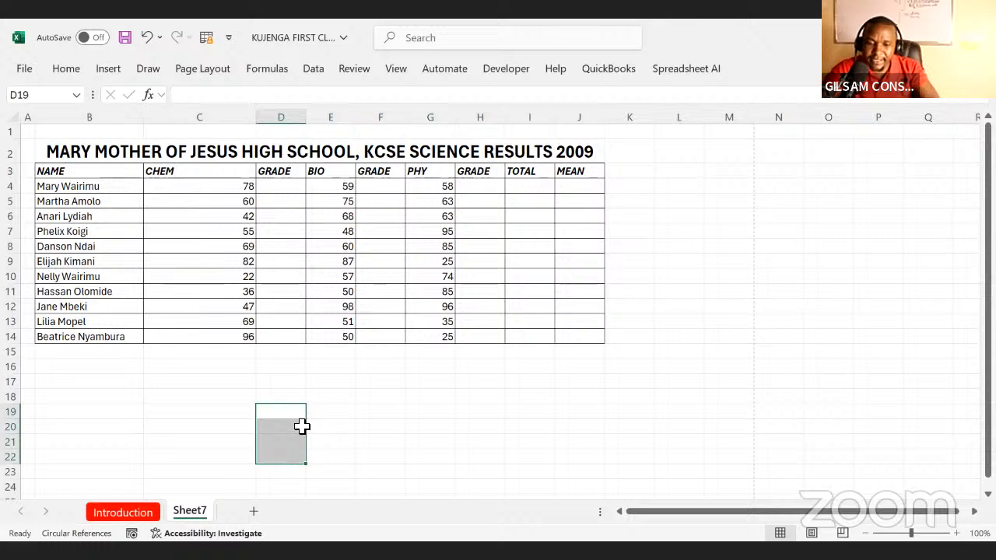
click(109, 351)
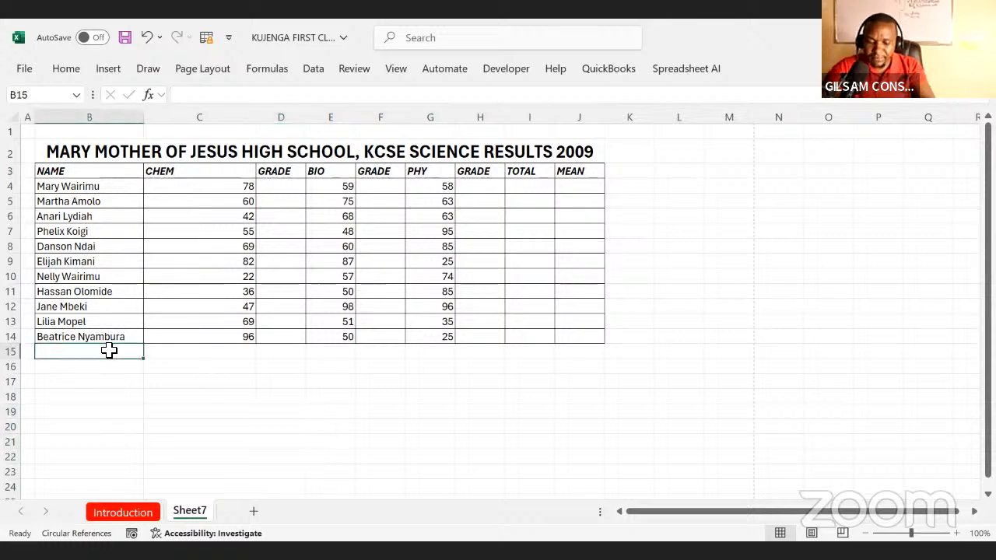
text(T)
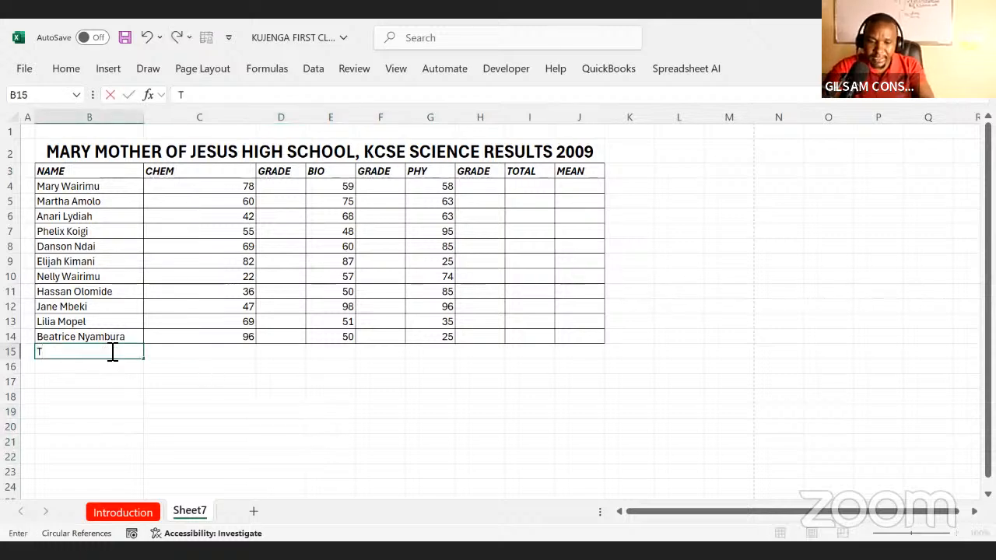
text(otals)
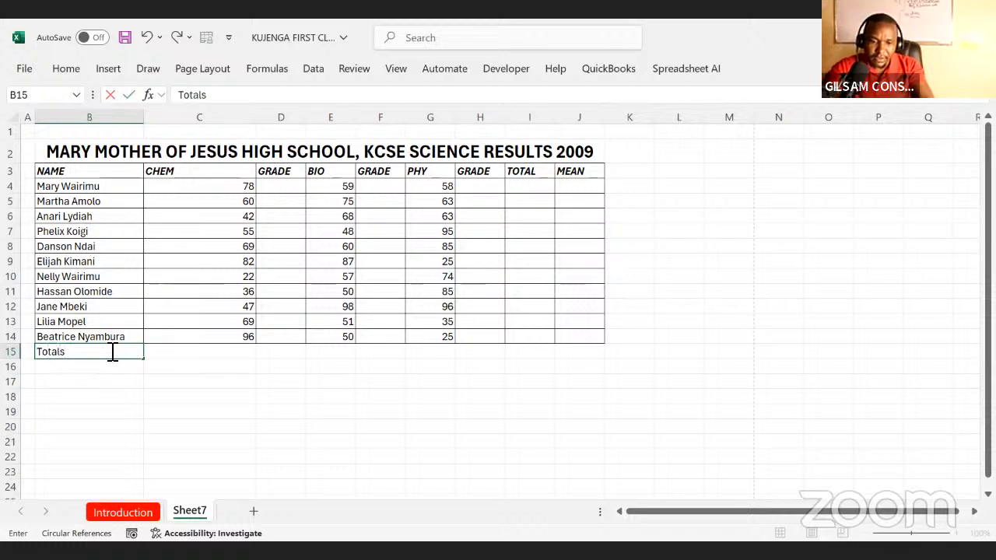
click(158, 383)
click(90, 354)
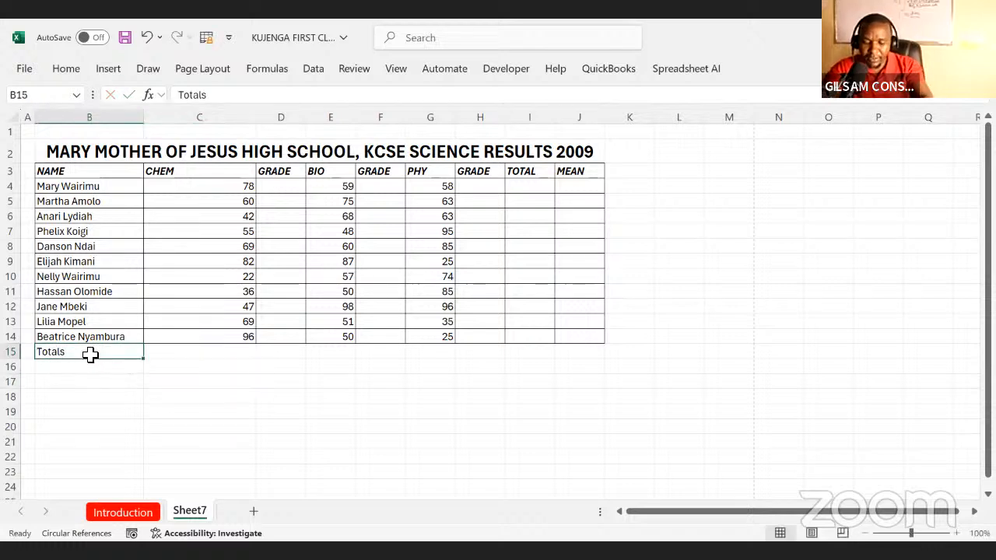
key(ctrl+b)
click(242, 371)
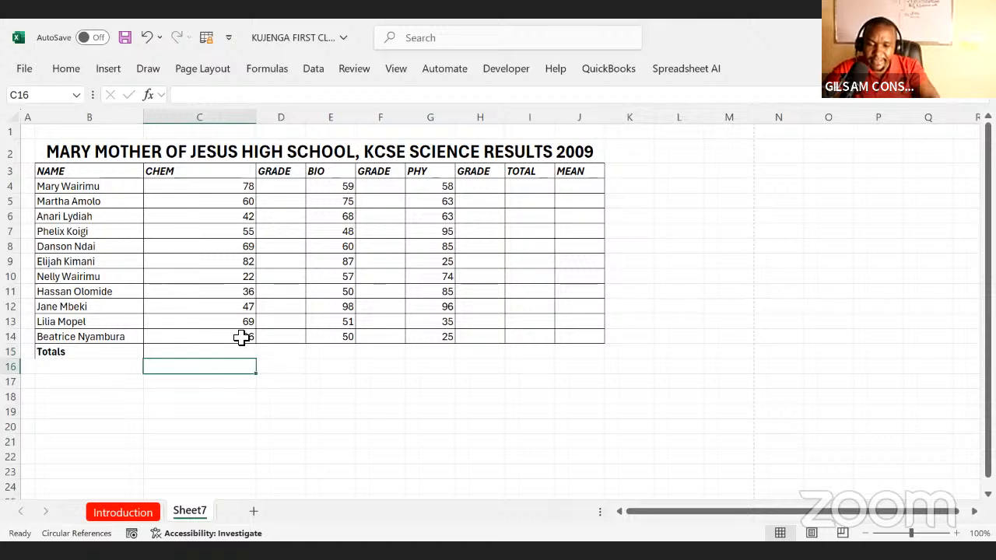
Step: Select the CHEM, BIO and PHY mark columns to preview their sums
click(236, 187)
drag(237, 248, 238, 336)
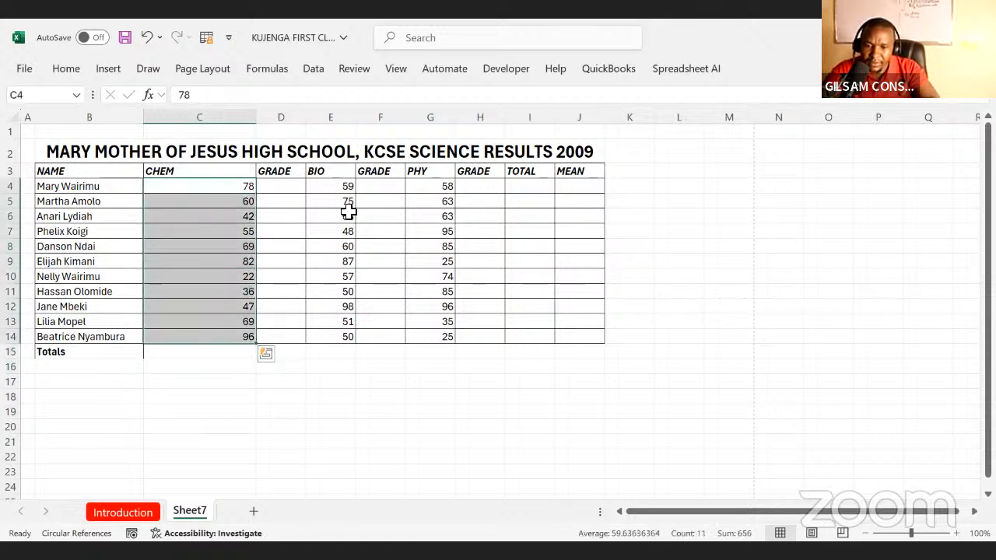
drag(349, 191, 351, 334)
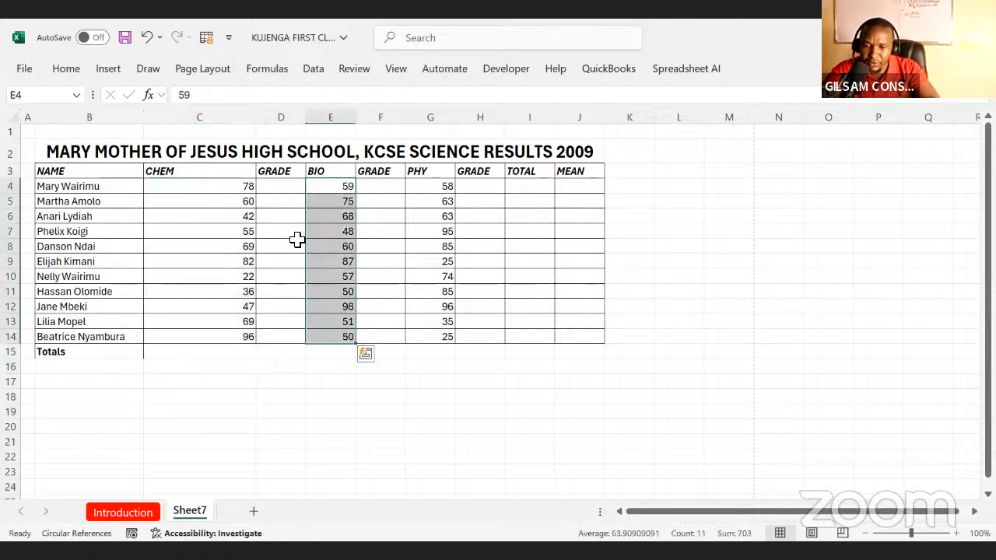
drag(426, 190, 444, 336)
click(315, 384)
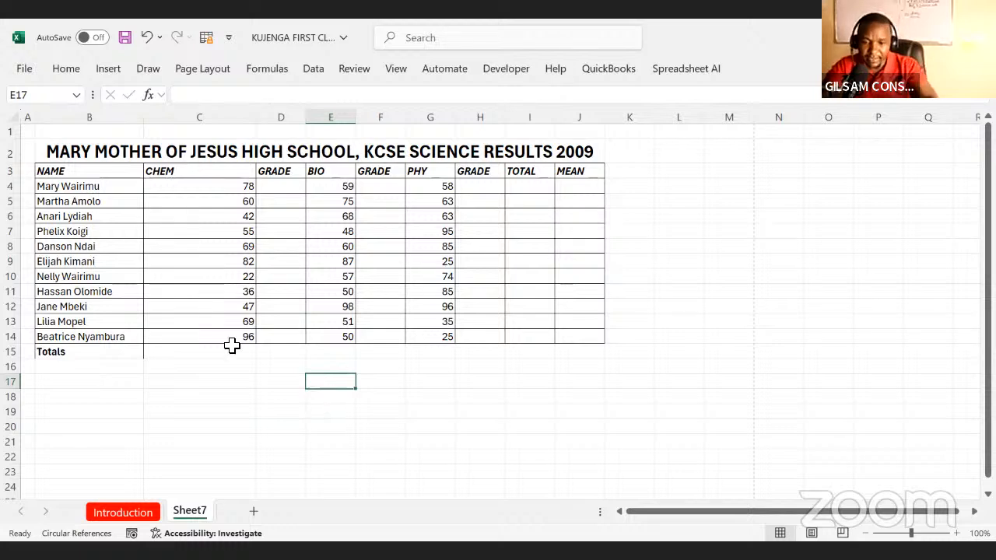
Step: Enter =SUM(C4:C14) in C15 so the CHEM total shows 656
click(224, 353)
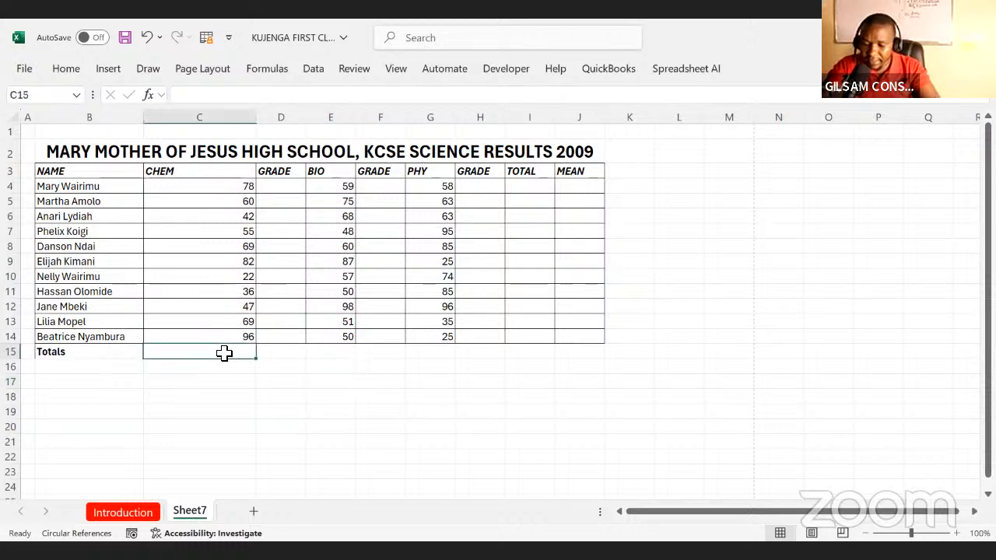
text(=)
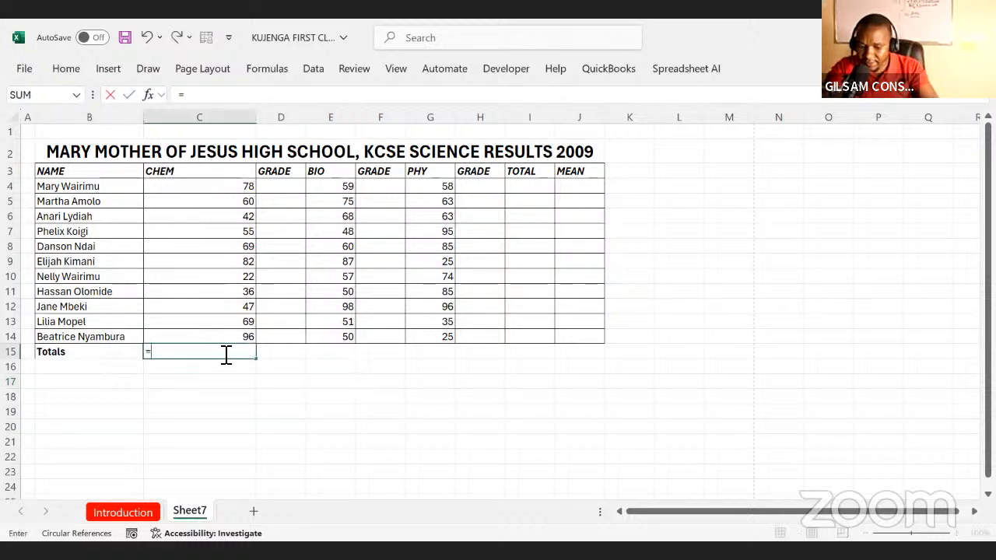
text(su)
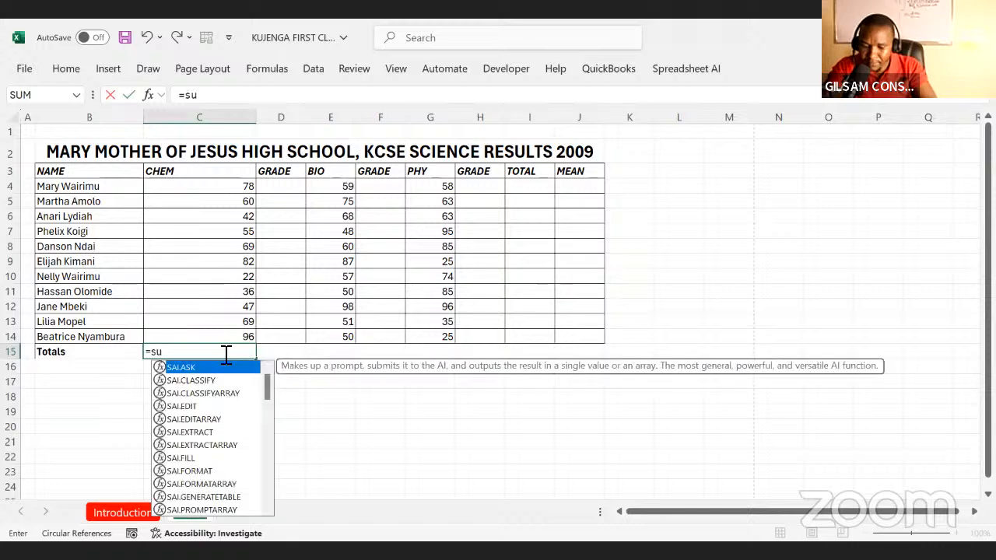
text(m)
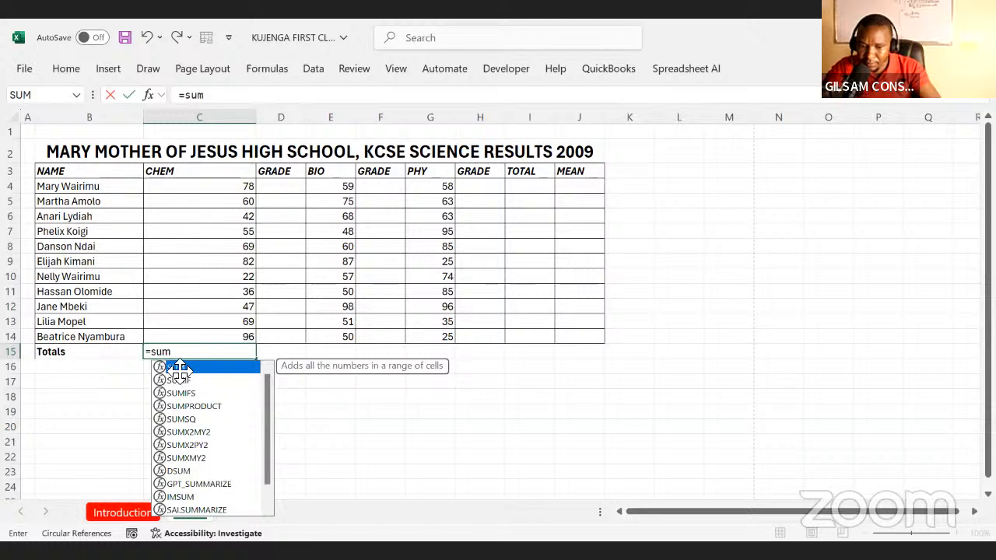
double_click(179, 369)
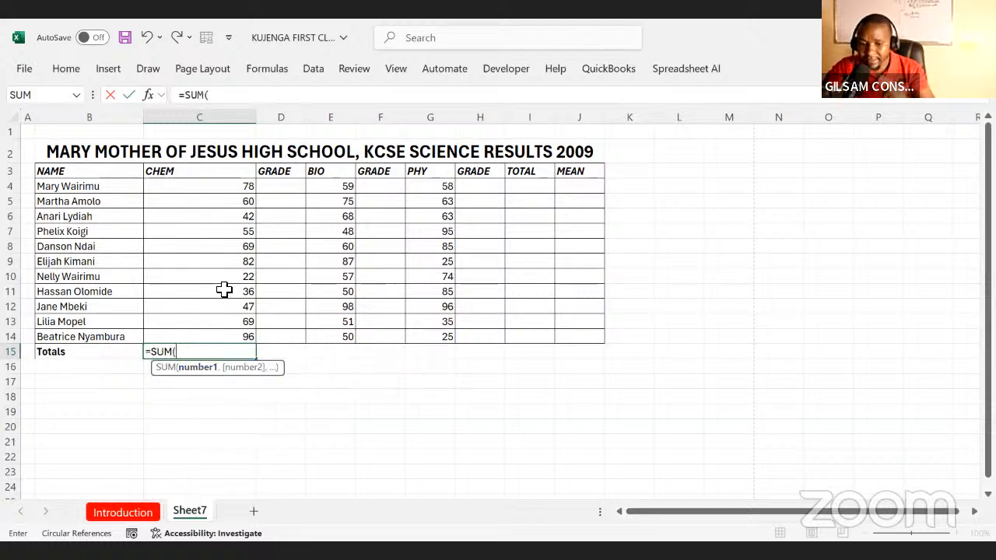
click(237, 190)
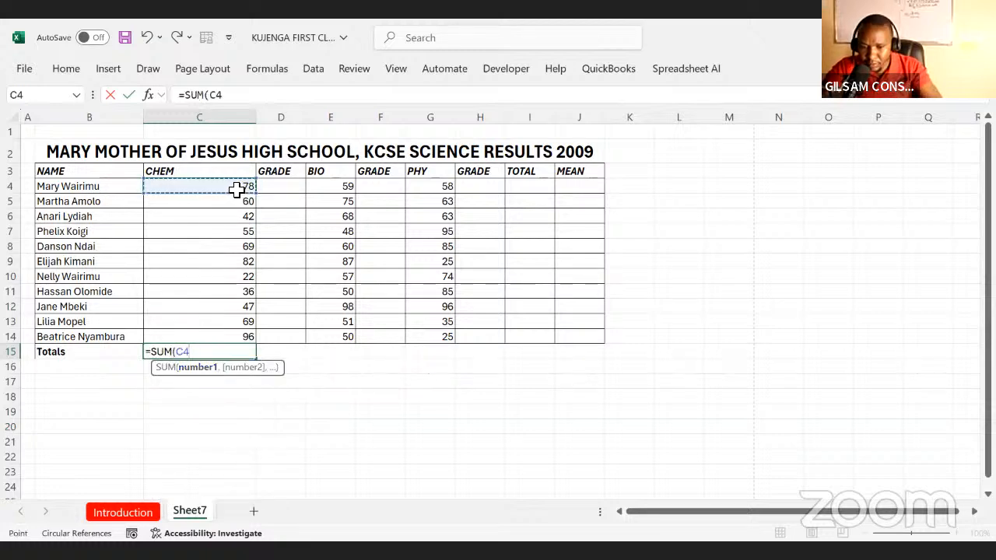
shift+click(244, 332)
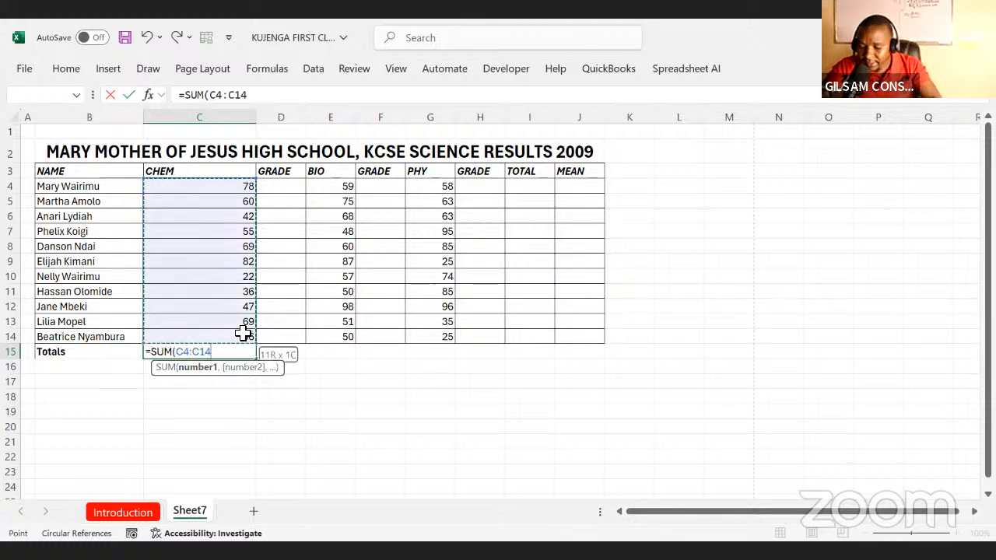
key(Return)
click(220, 351)
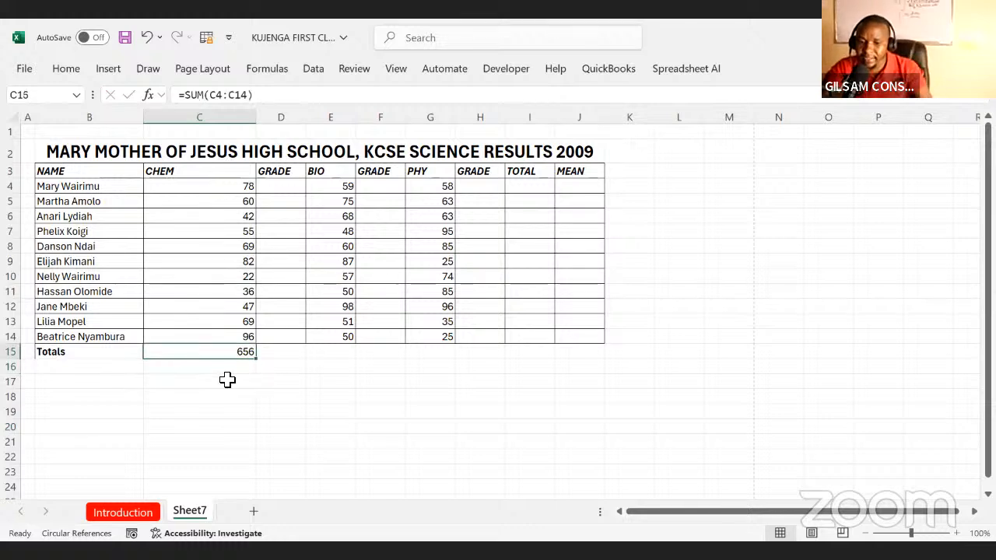
click(294, 393)
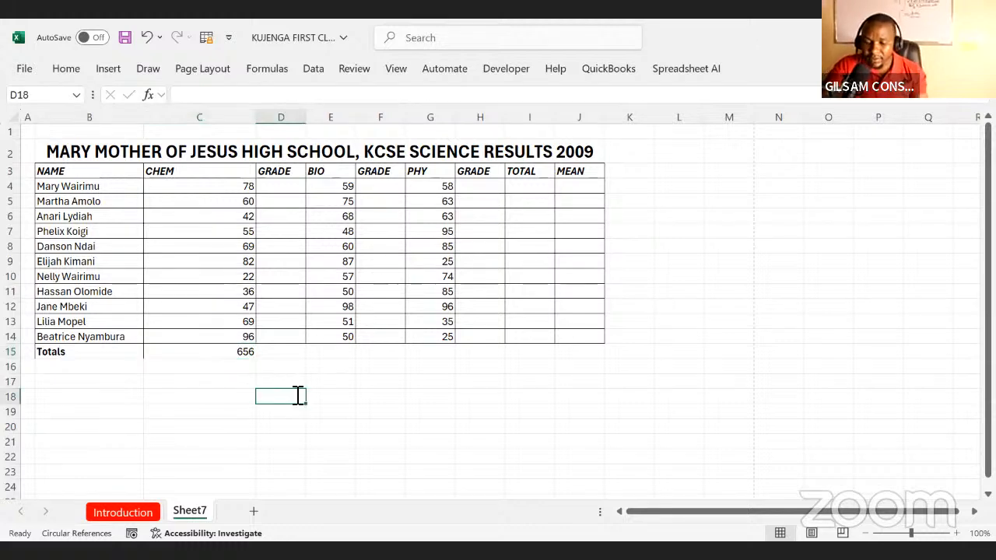
Step: Enter a test =sum in D18, then clear it
text(=sum)
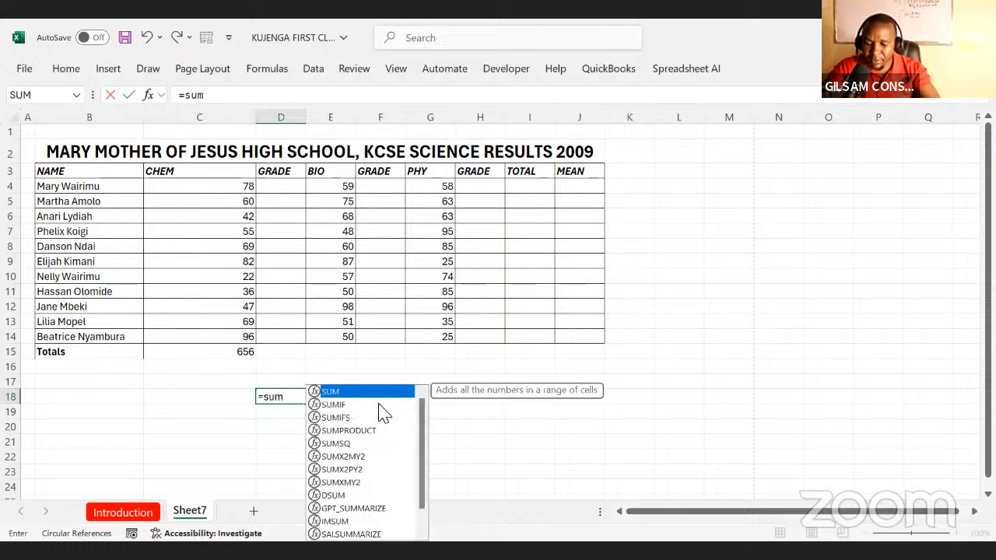
key(Return)
click(290, 401)
key(Delete)
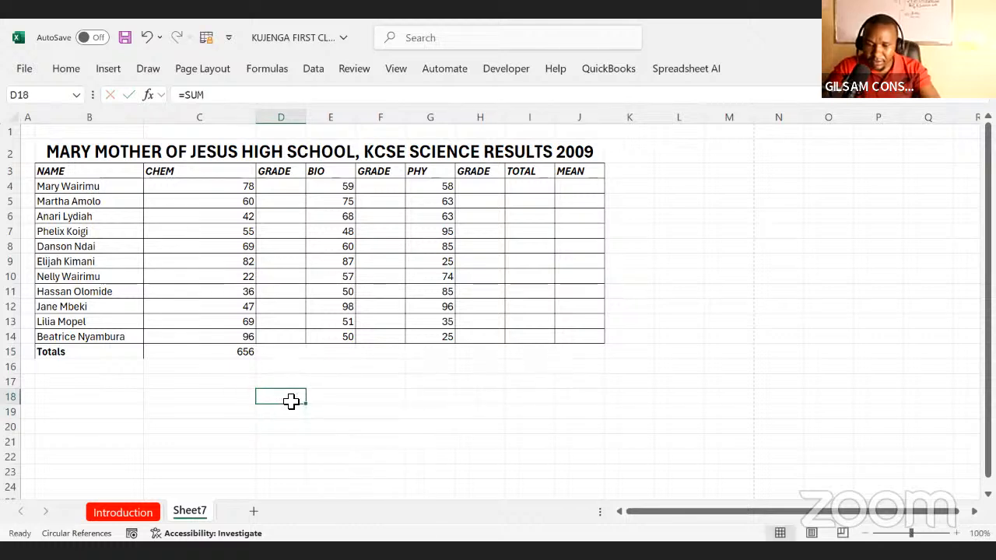
Step: Type the shortcut note 'alt+=' into F18 below the table
click(363, 400)
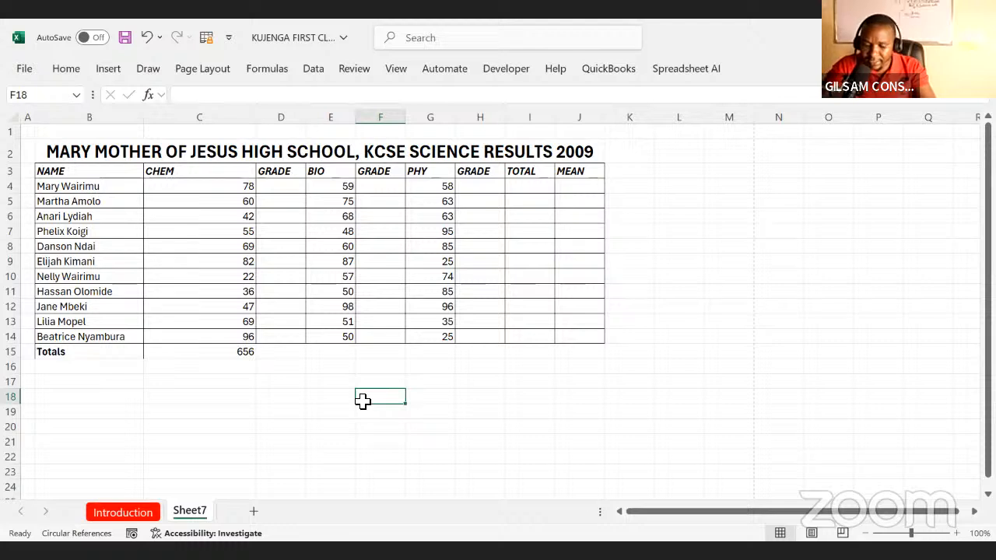
text(alt+=)
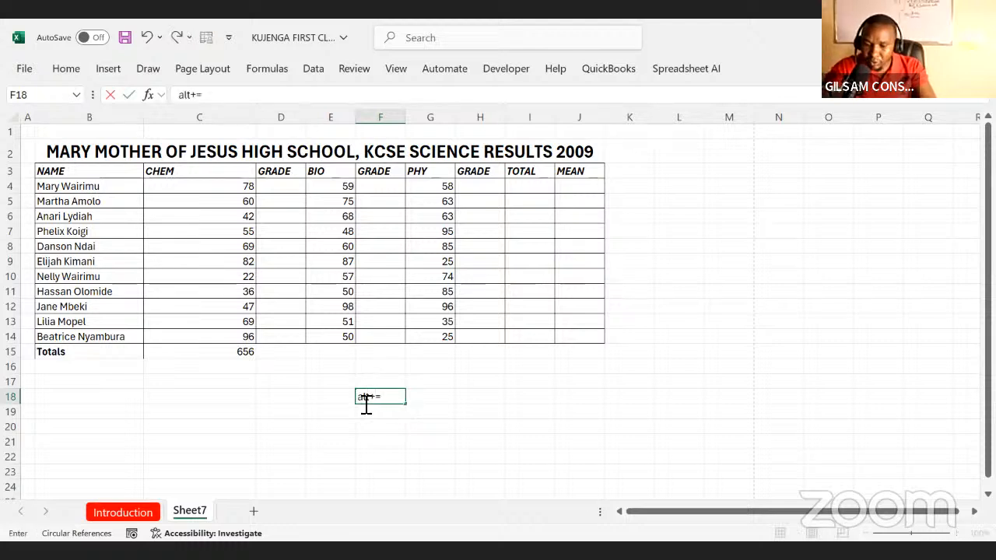
click(440, 456)
click(382, 402)
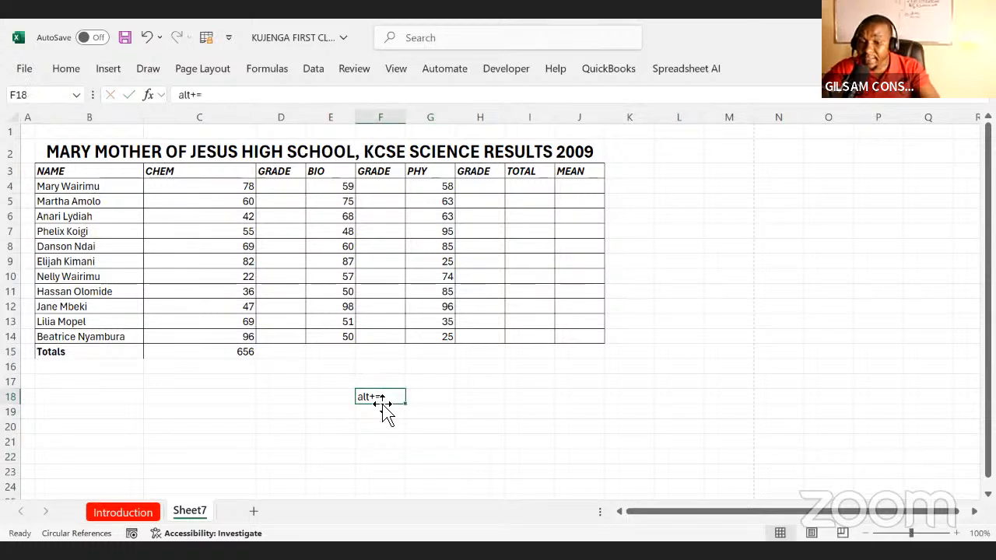
click(342, 352)
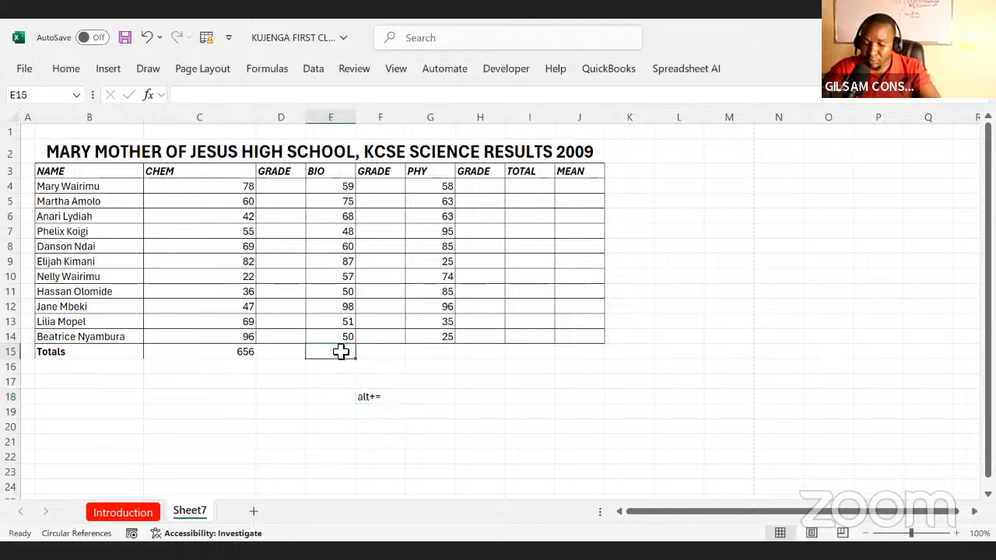
Step: AutoSum the BIO total in E15 (703) and the PHY total in G15 (704)
key(alt+equal)
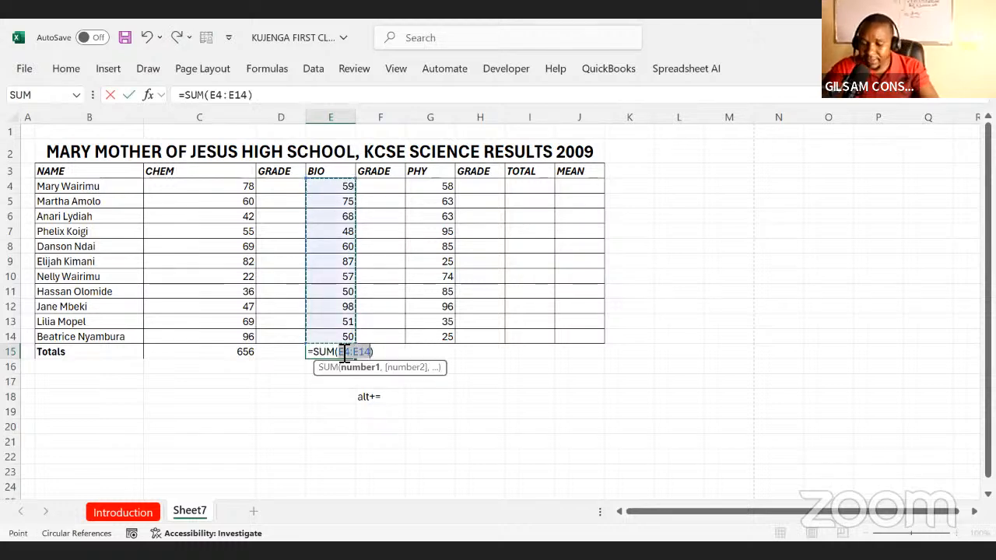
key(Return)
click(442, 366)
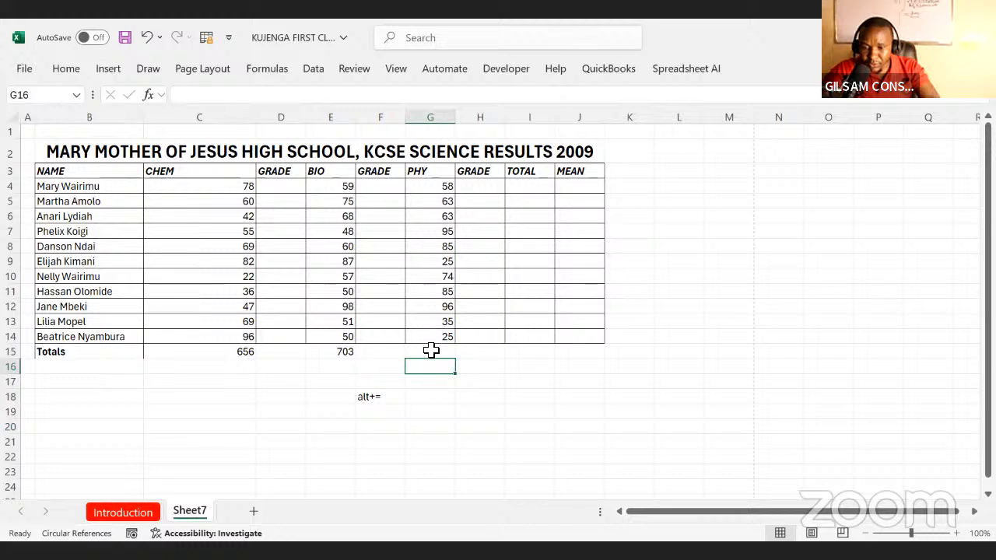
click(430, 351)
key(alt+equal)
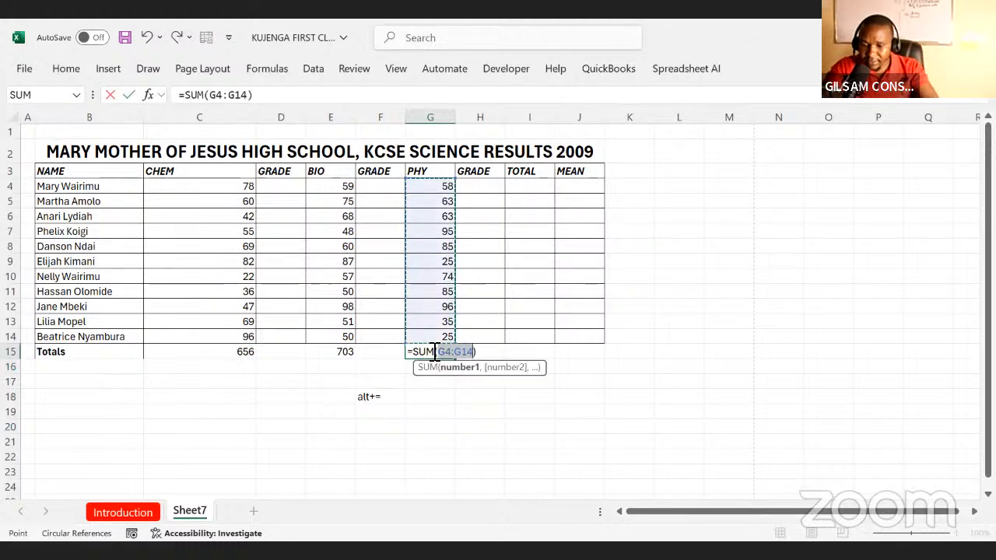
key(Return)
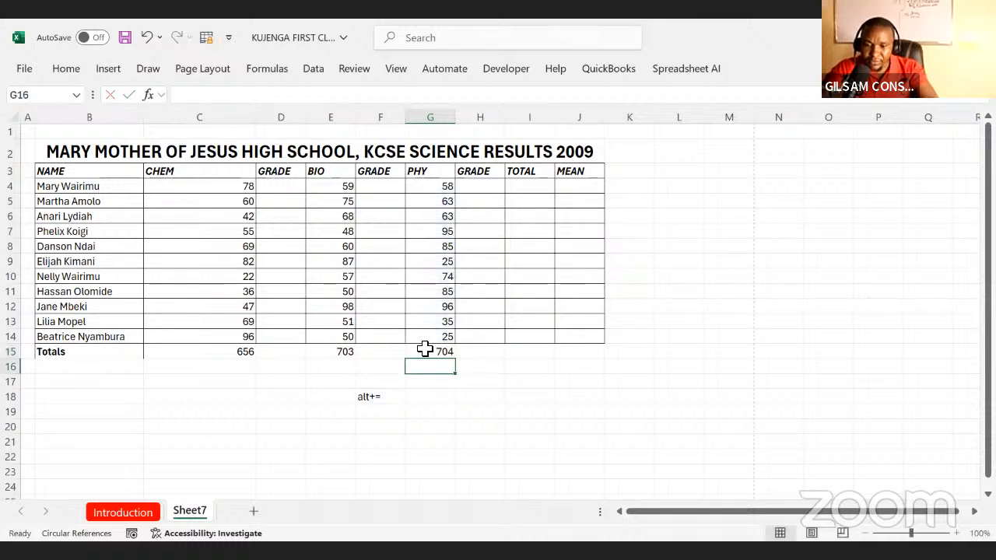
Step: Make the Totals row B15:G15 bold
click(246, 355)
drag(78, 353, 443, 353)
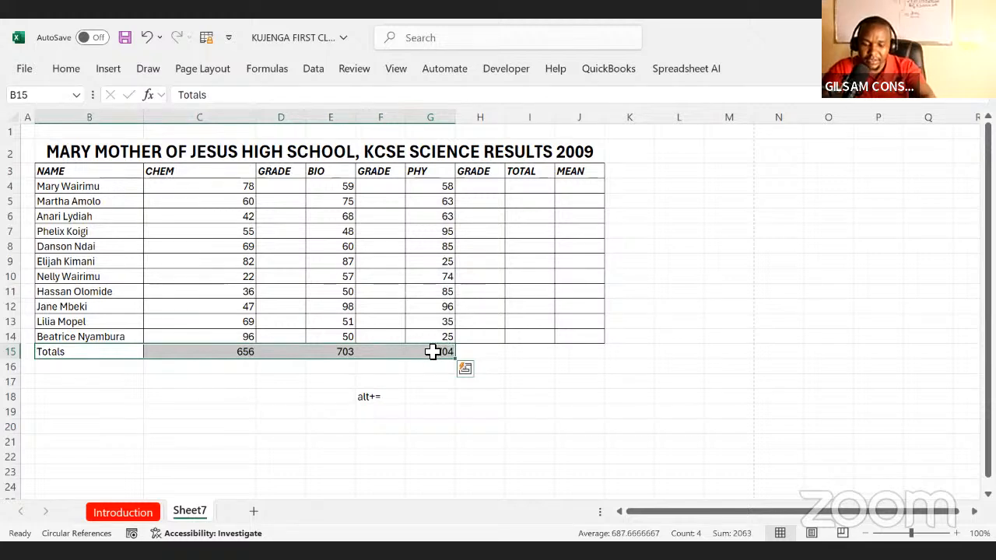
key(ctrl+b)
click(291, 424)
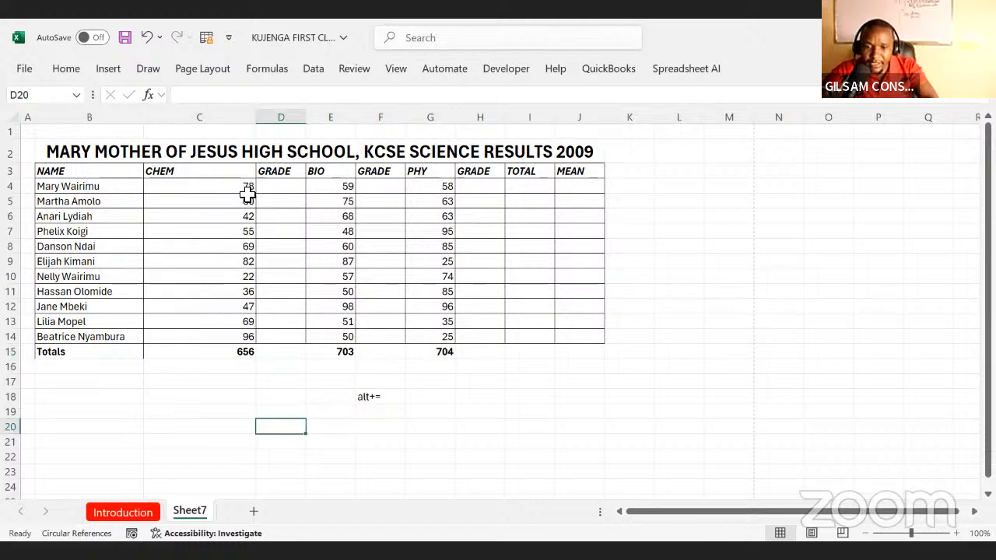
Step: Fill the CHEM GRADE cells D4:D14 with yellow
drag(289, 187, 289, 336)
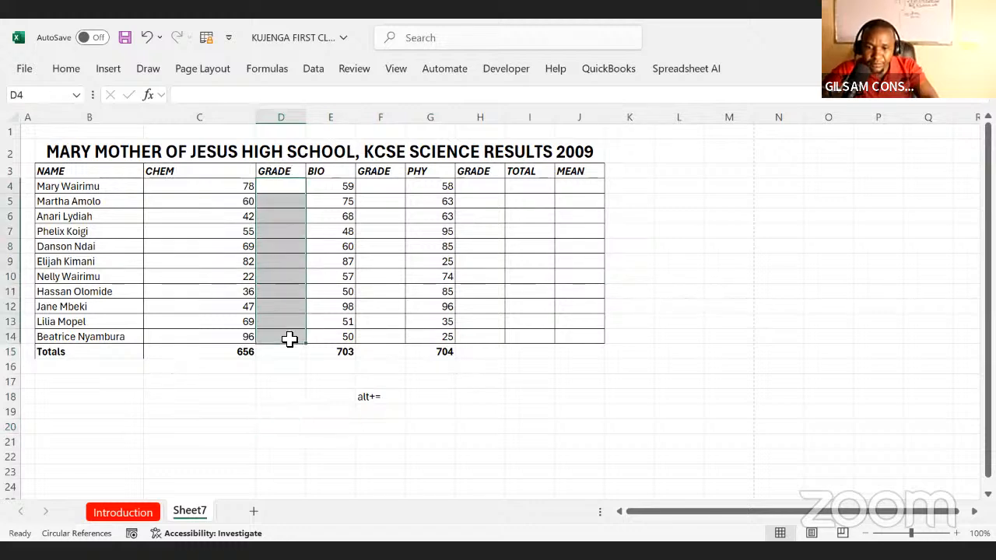
click(315, 432)
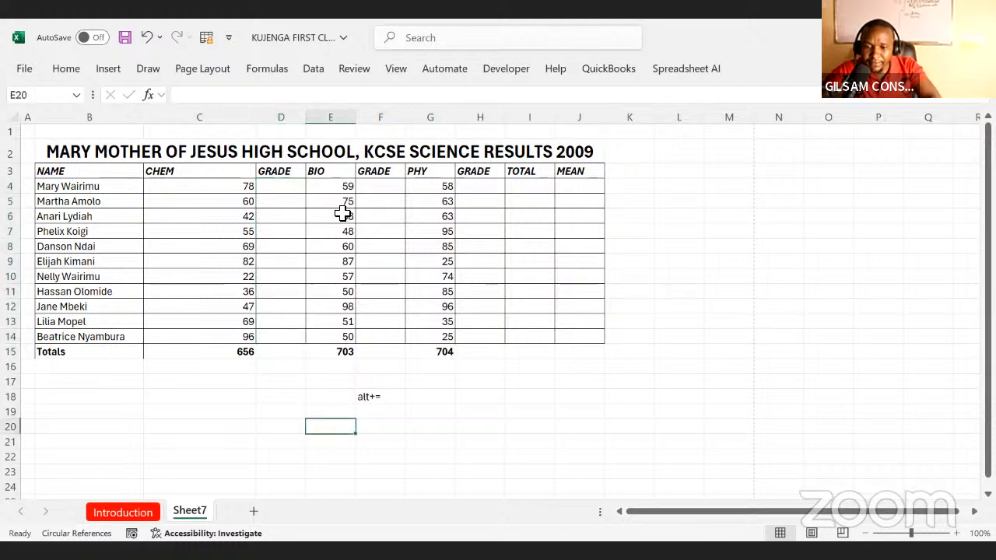
click(285, 199)
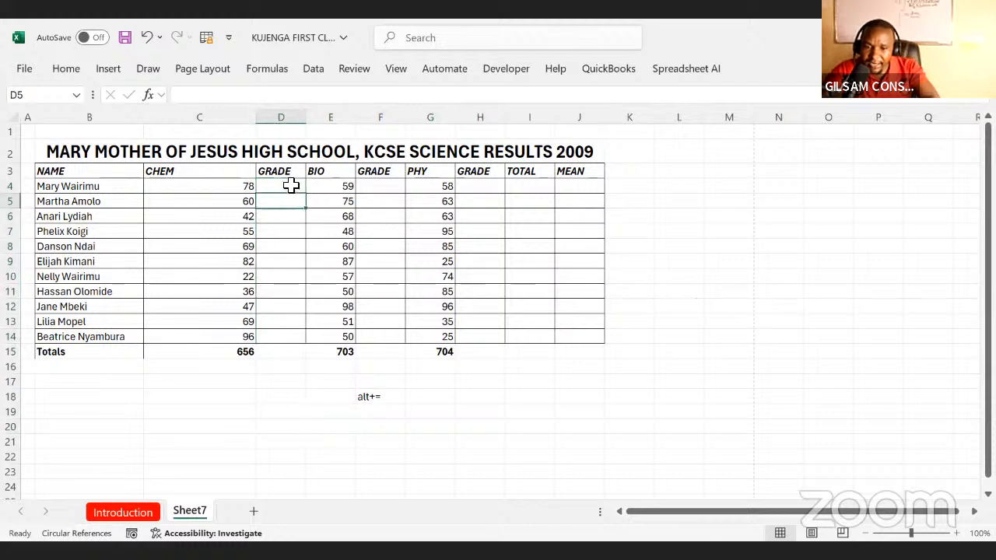
drag(291, 185, 292, 336)
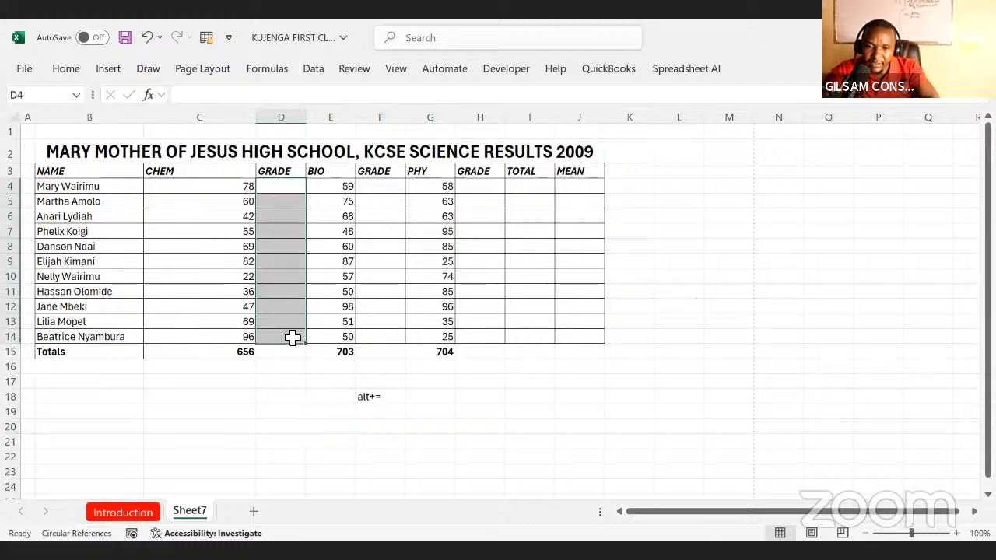
click(66, 70)
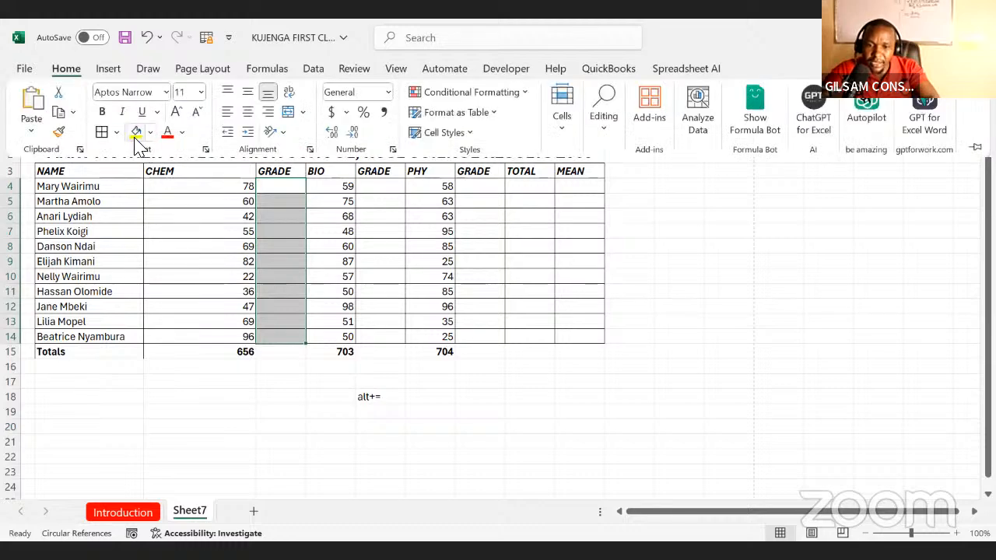
click(135, 131)
click(431, 207)
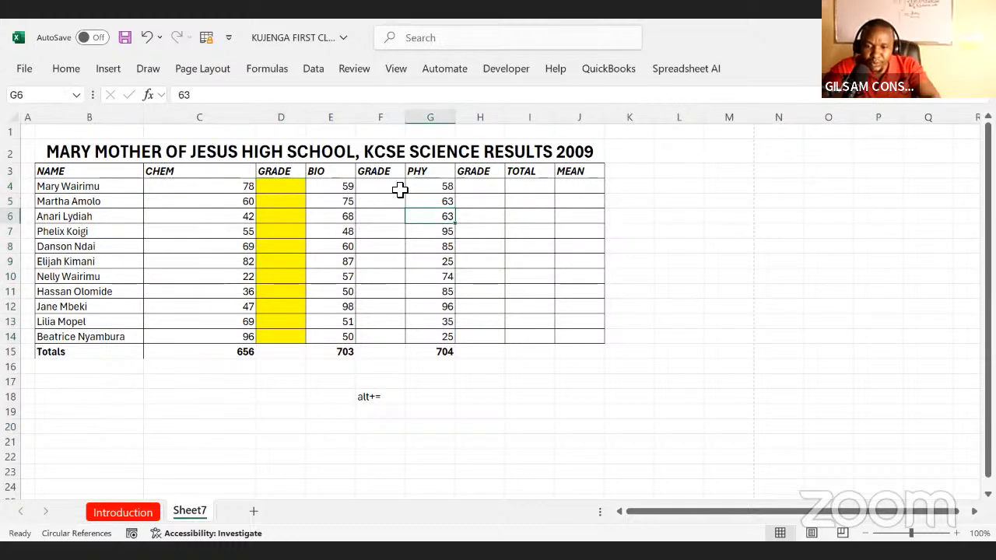
Step: Fill the BIO GRADE cells F4:F14 with green
drag(392, 189, 386, 336)
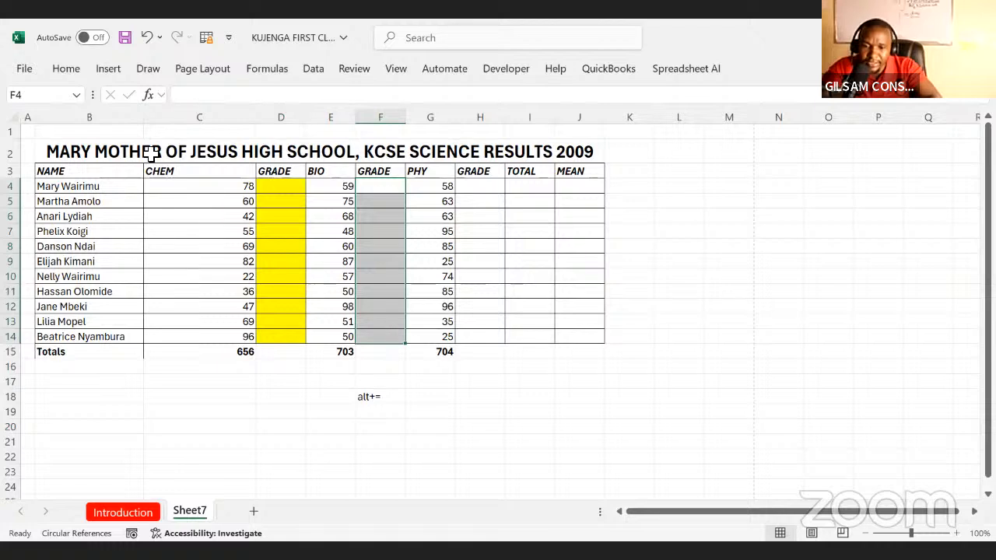
click(69, 77)
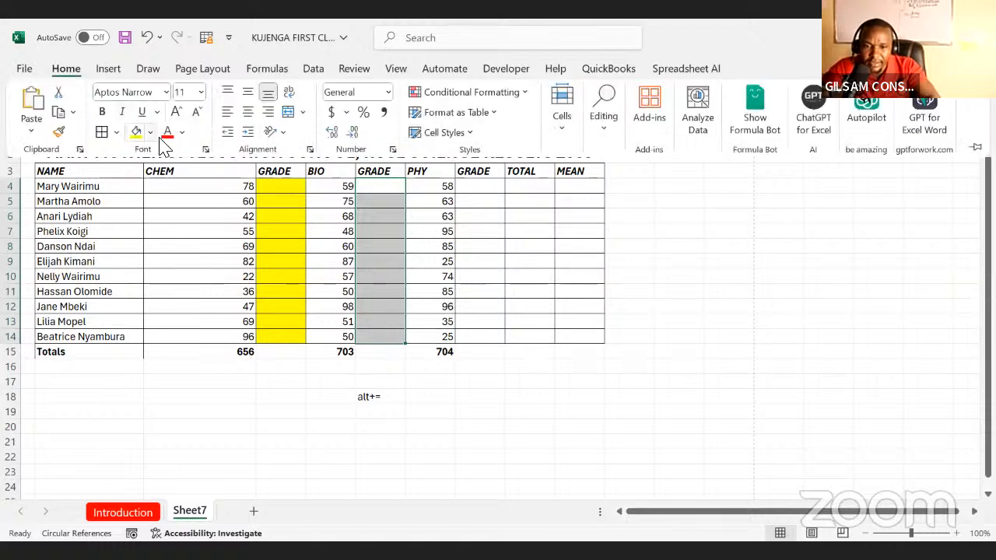
click(150, 132)
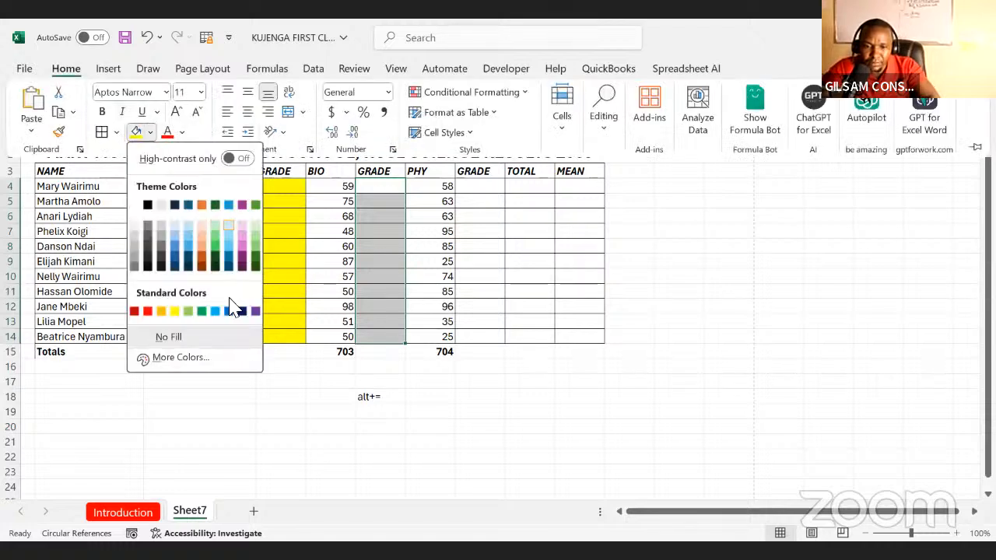
click(202, 311)
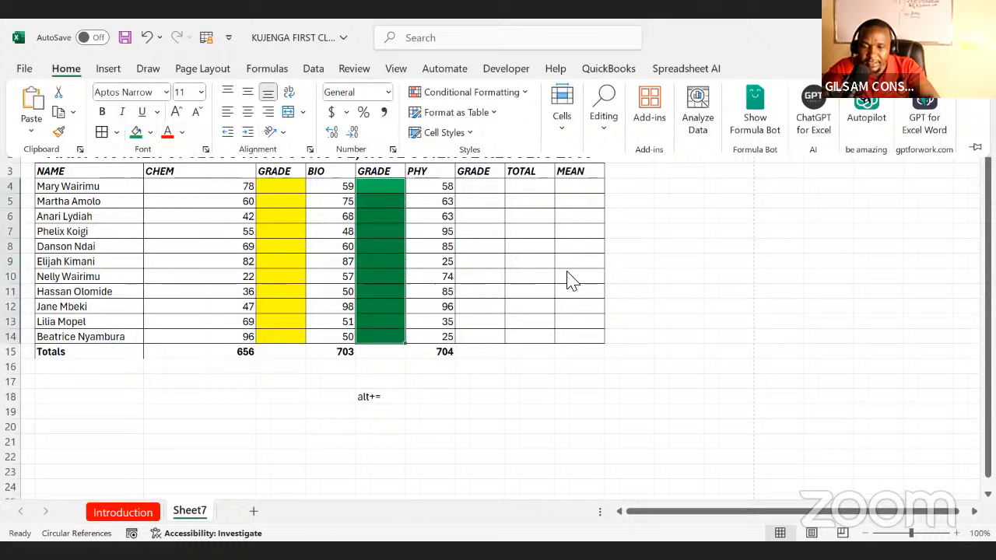
Step: Fill the PHY GRADE cells H4:H14 with light blue
drag(476, 183, 473, 335)
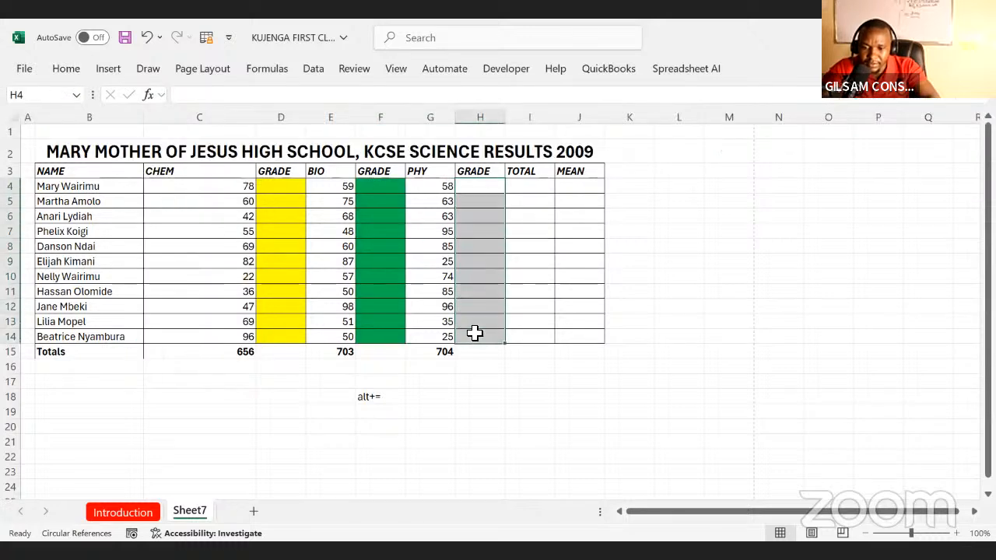
click(66, 72)
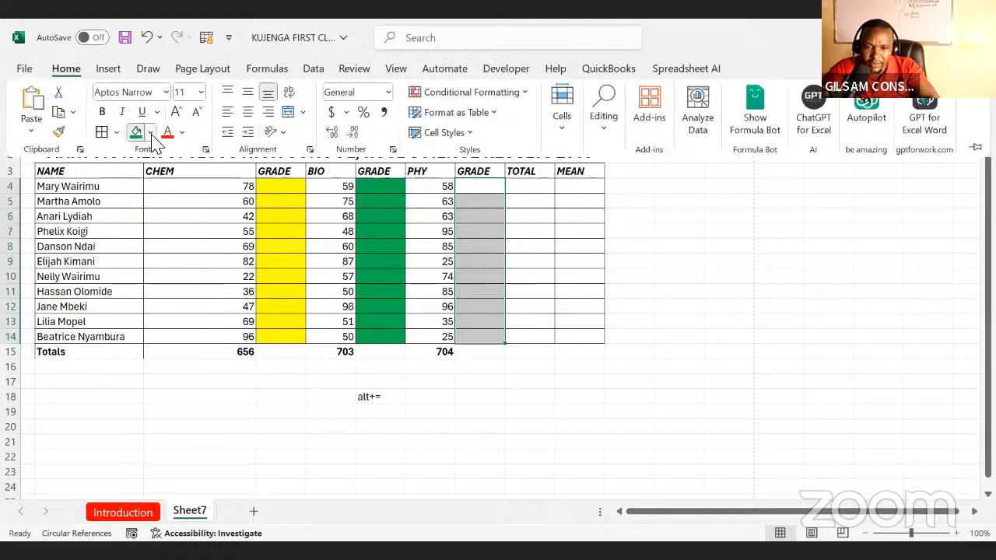
click(150, 132)
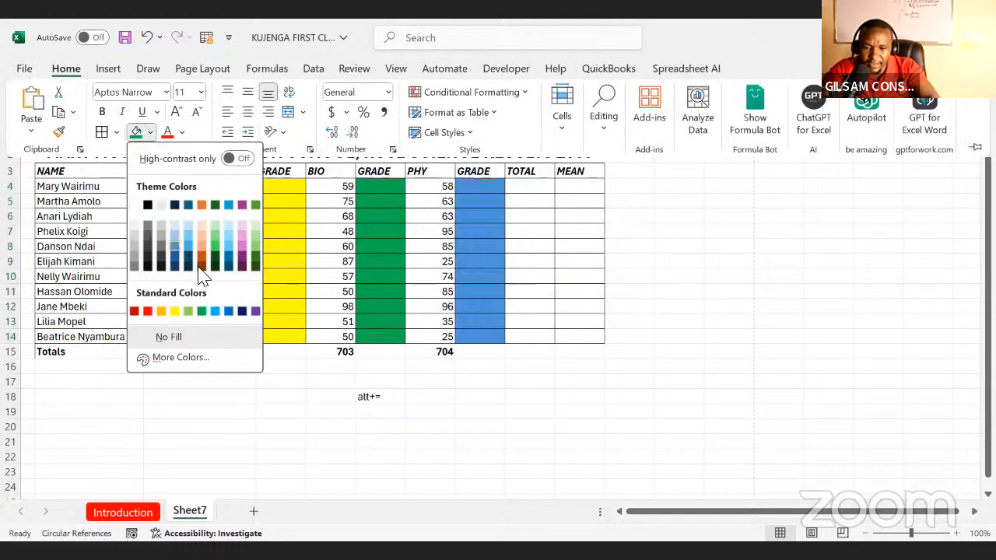
click(215, 311)
drag(473, 191, 338, 195)
click(284, 186)
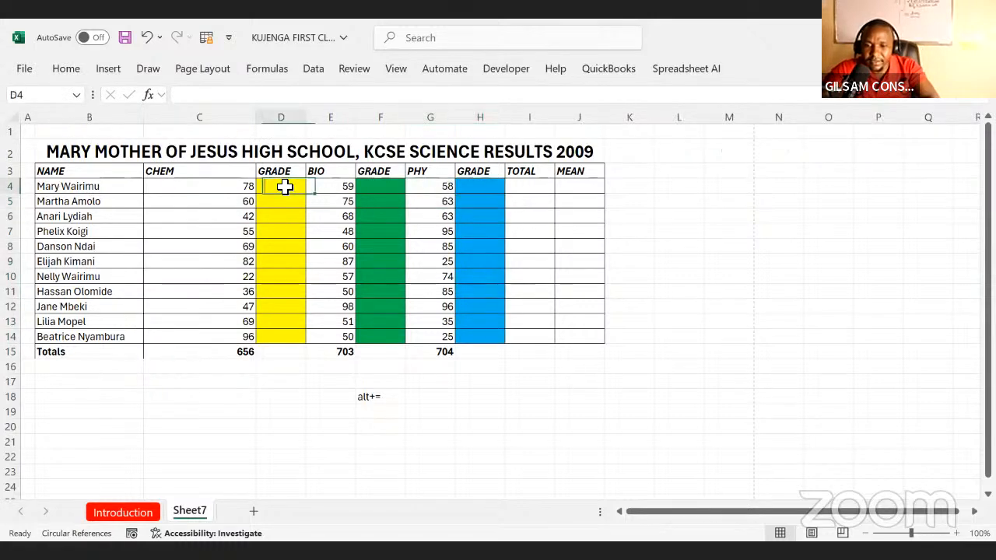
Step: Save the shaded results workbook with Ctrl+S
click(272, 445)
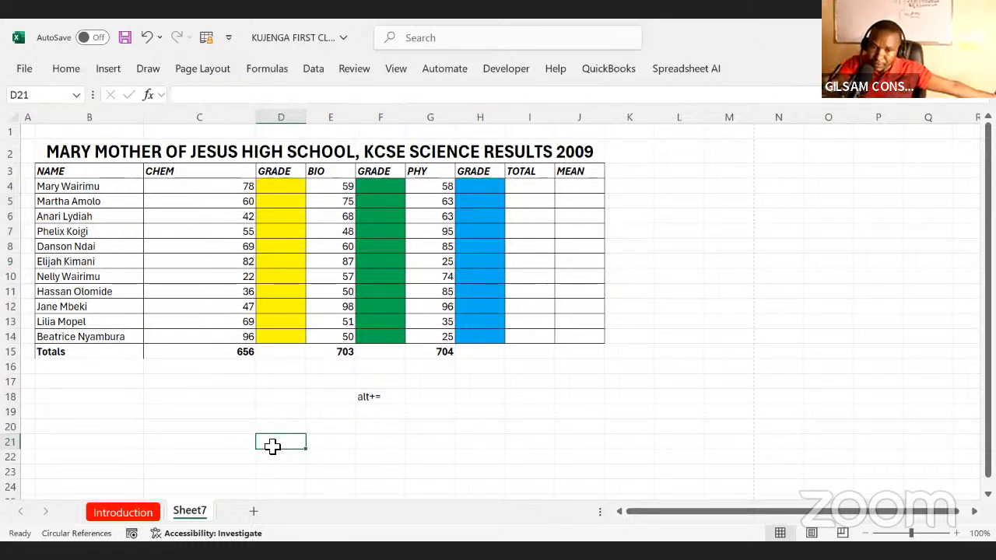
click(399, 445)
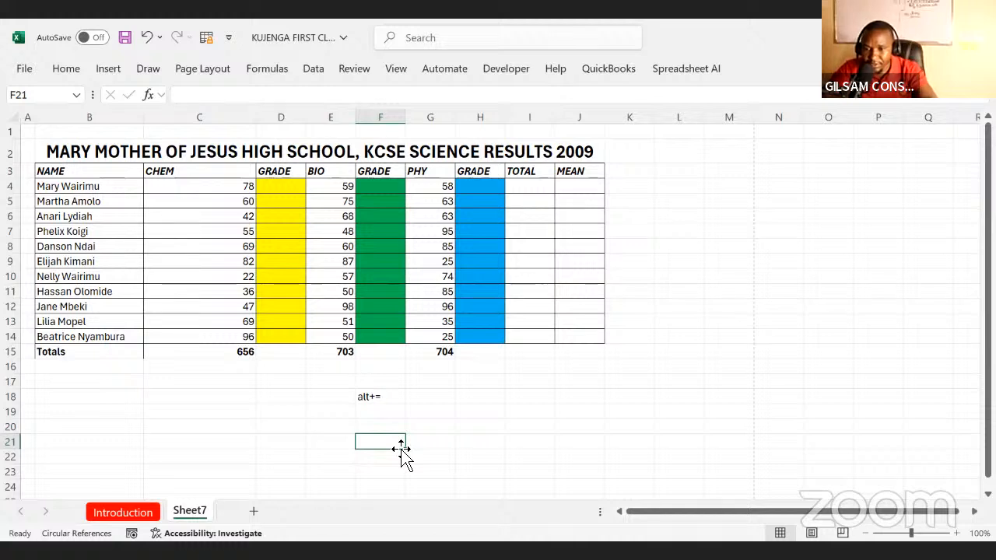
click(450, 429)
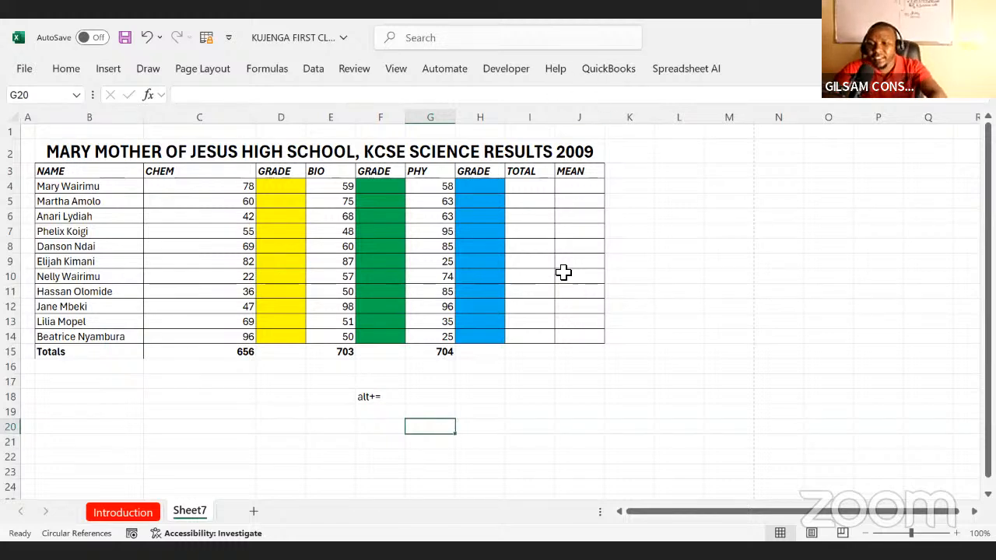
click(664, 341)
key(ctrl+s)
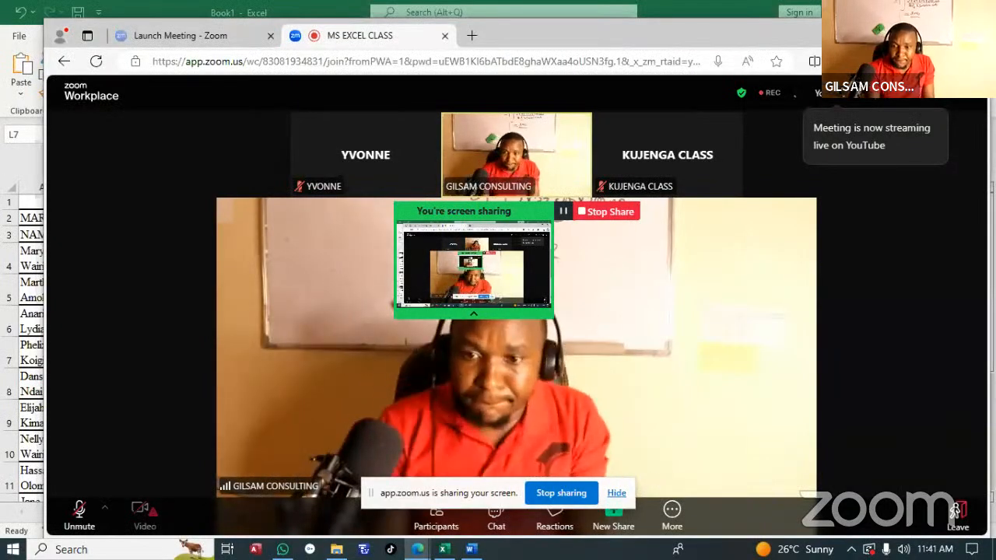
Step: Bring the Book1 Excel workbook in front of the Zoom meeting window
mouse_move(443, 550)
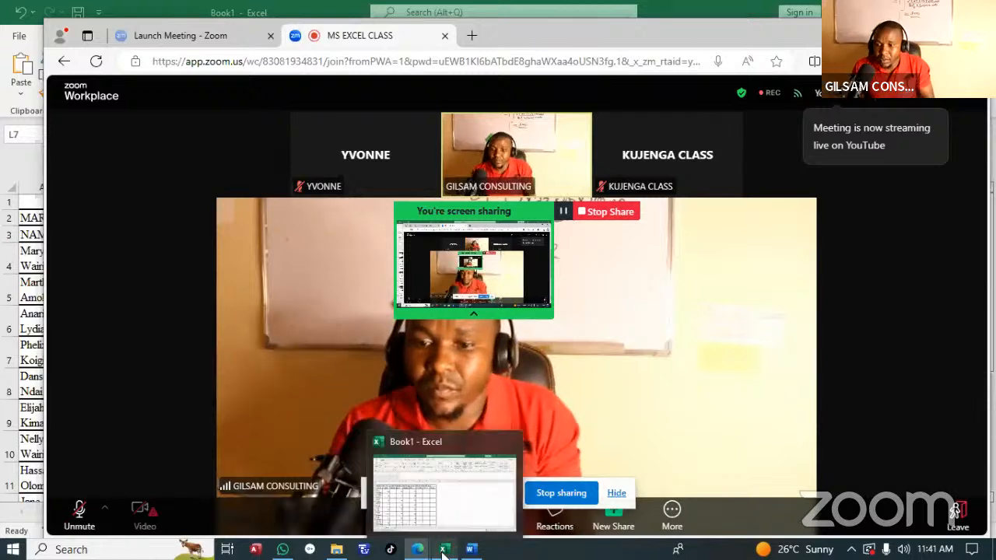
click(443, 551)
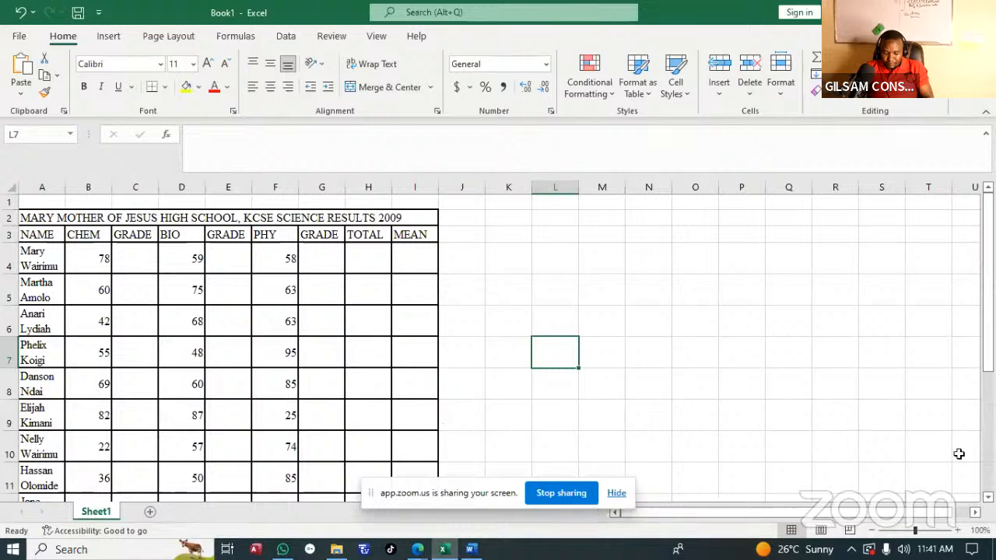
Step: Scroll the INTRODUCTION sheet and select the school title cell in row 1
click(990, 498)
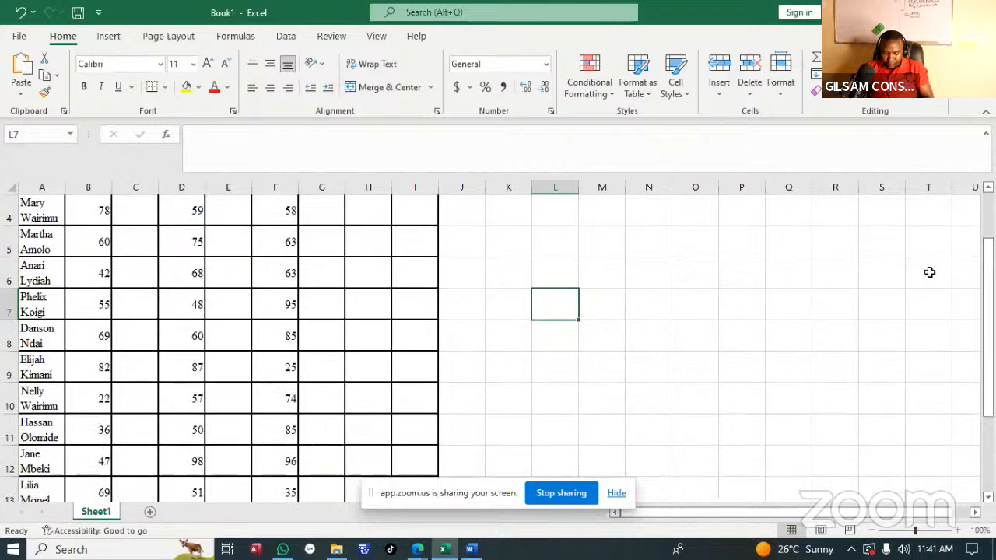
click(987, 191)
click(988, 191)
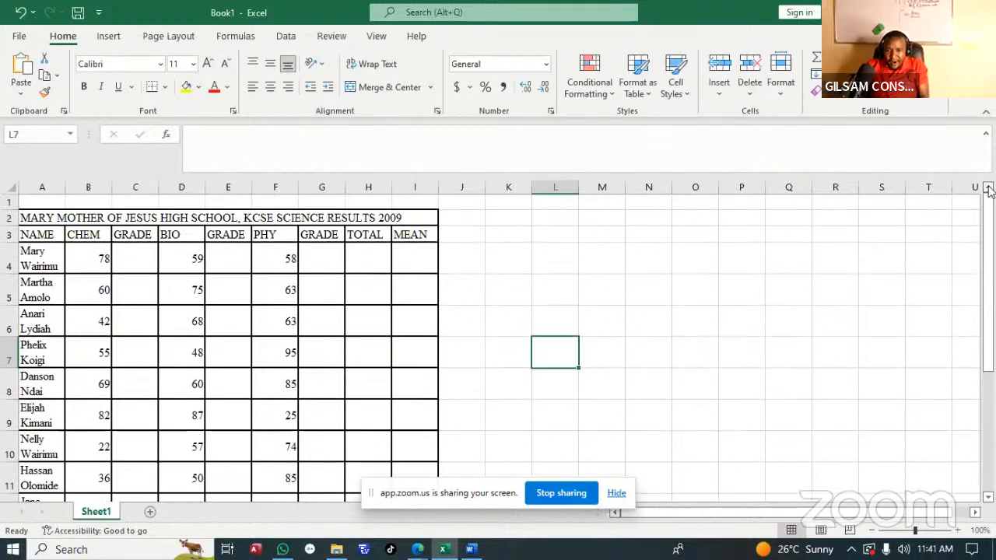
click(410, 218)
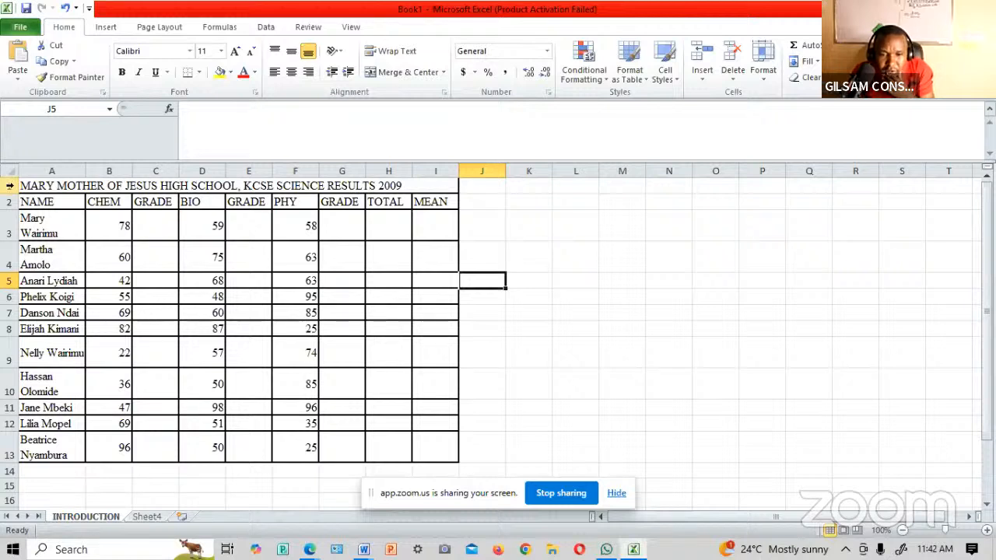
Step: Copy the whole INTRODUCTION sheet and switch to the empty Sheet4
click(10, 185)
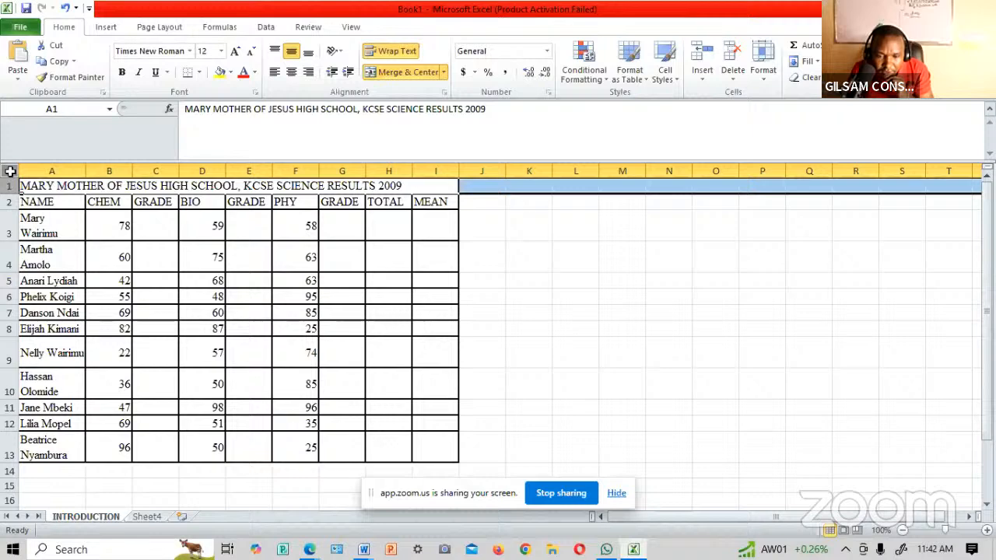
click(10, 171)
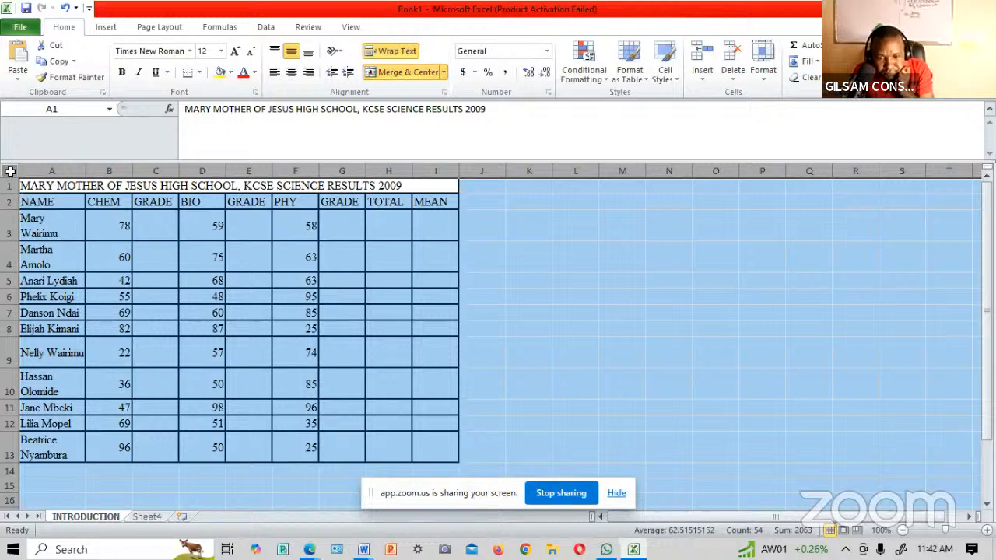
key(ctrl+c)
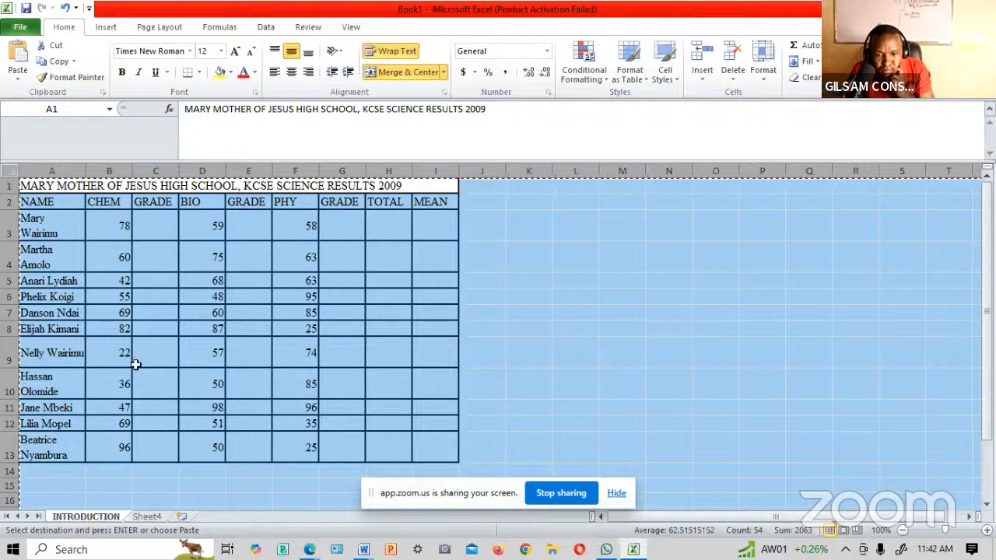
click(148, 517)
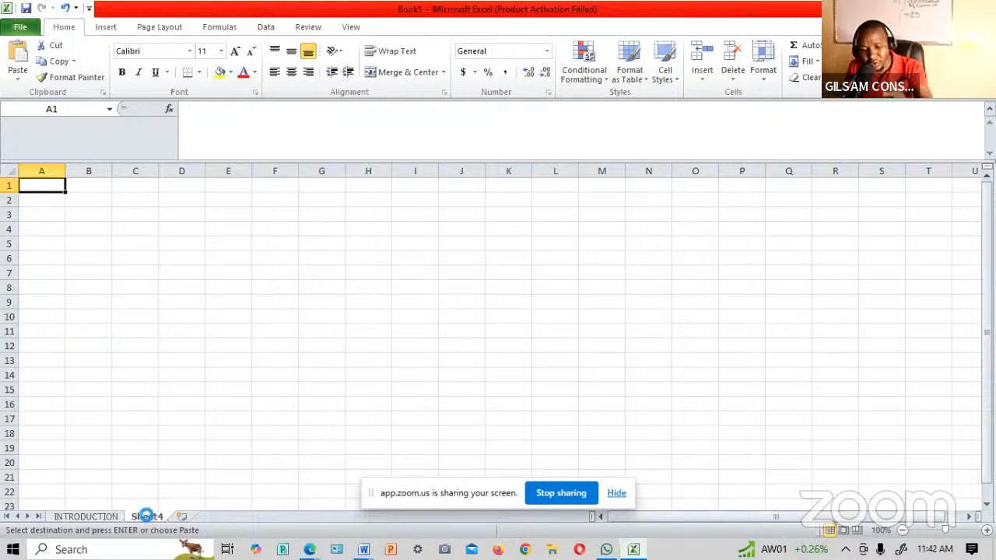
Step: Paste the copied results table into Sheet4 as values only
key(ctrl+alt+v)
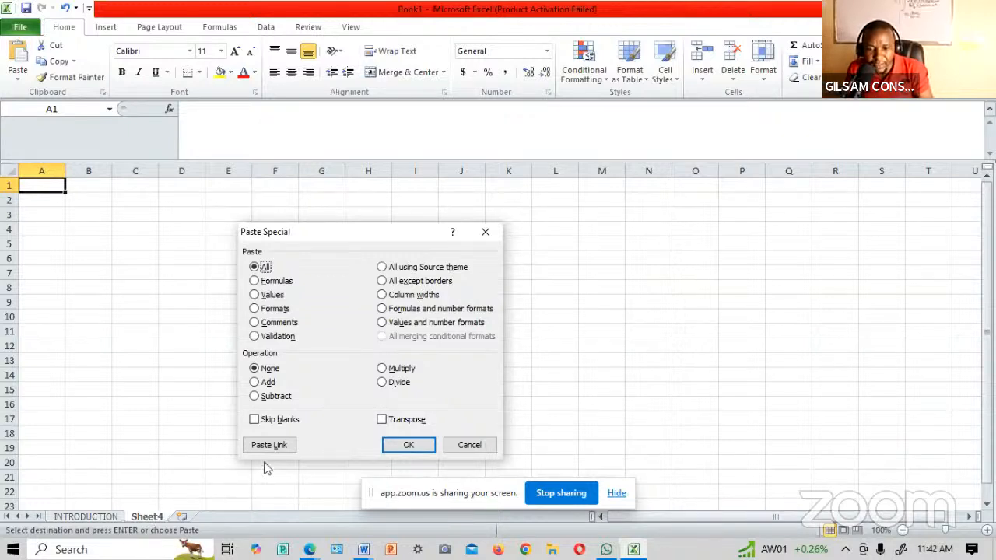
click(256, 295)
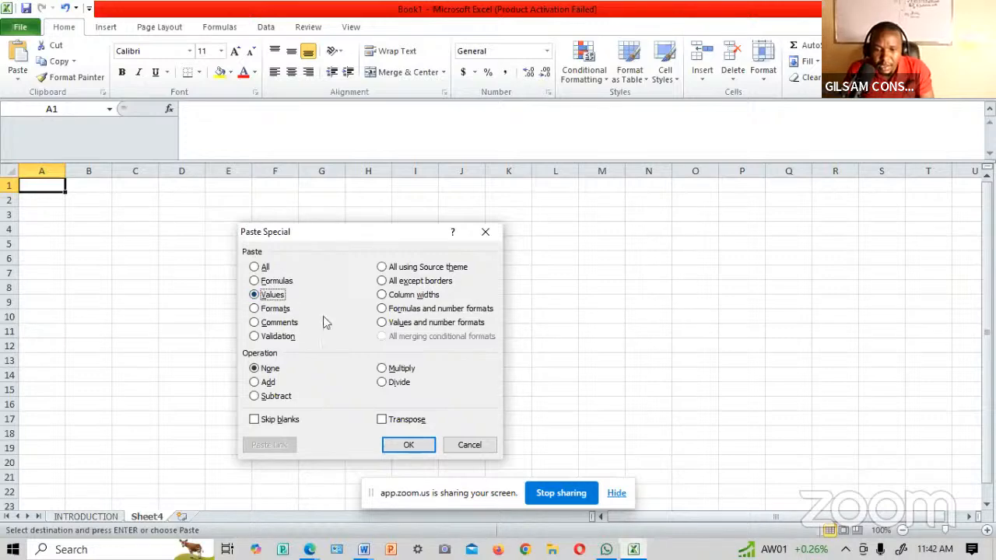
click(413, 447)
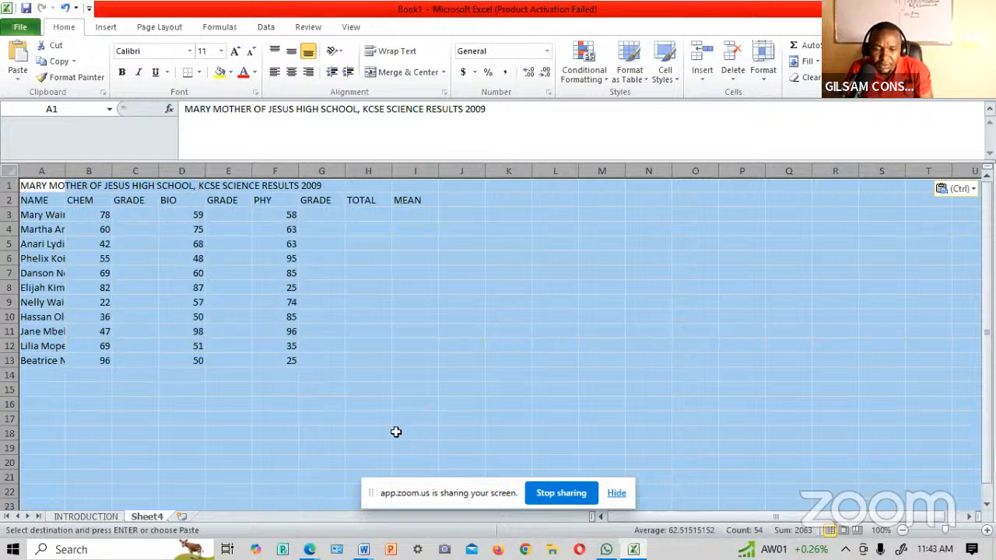
click(391, 418)
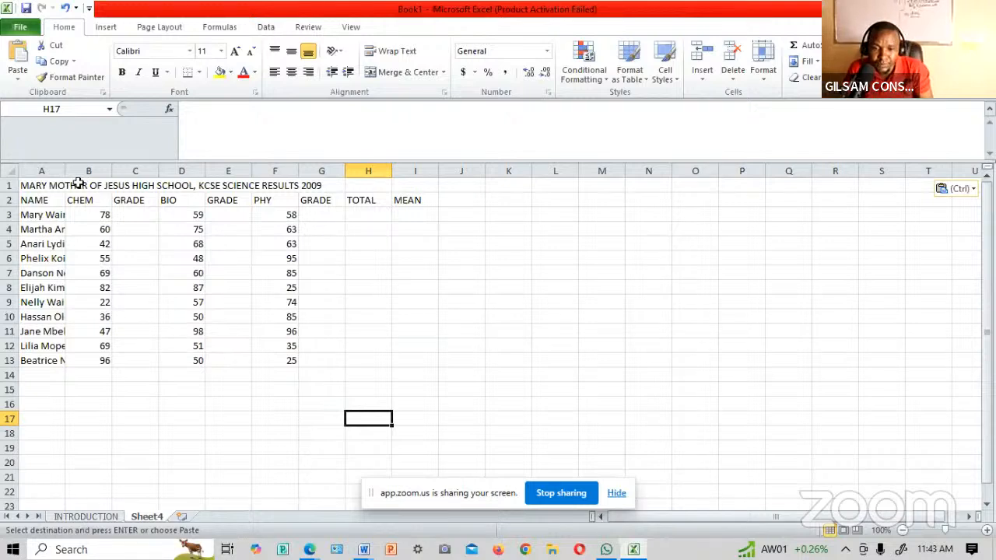
Step: Insert a blank row 1 above the school title on Sheet4
click(6, 186)
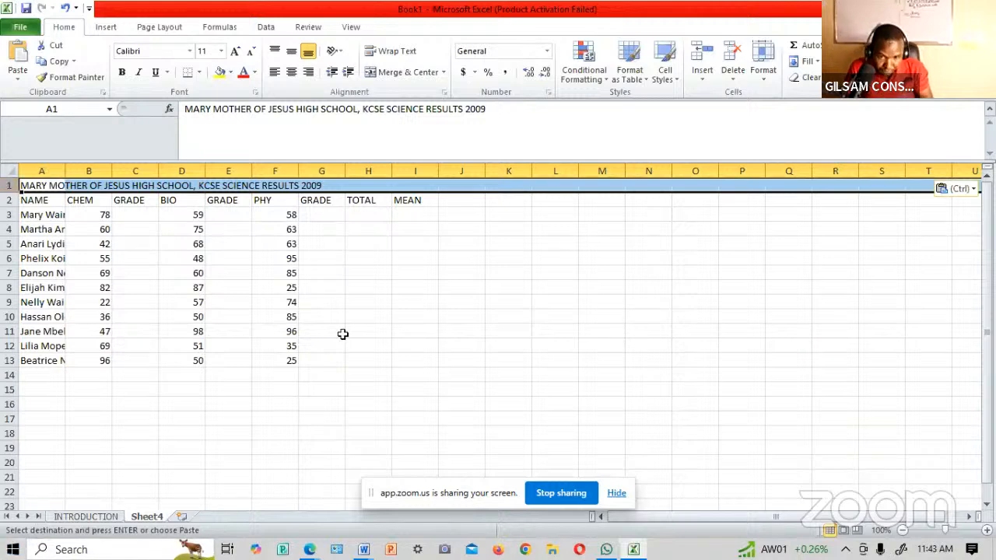
click(107, 185)
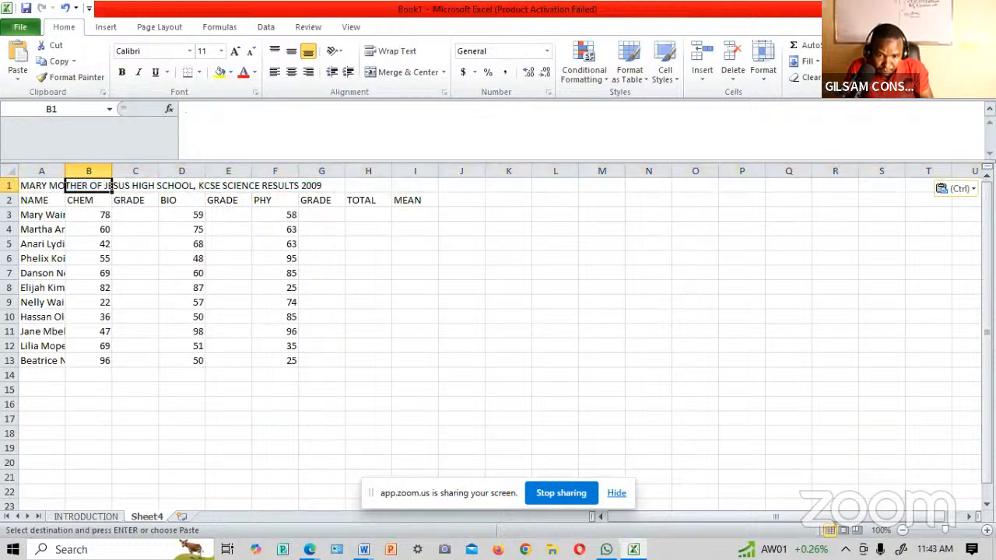
click(10, 185)
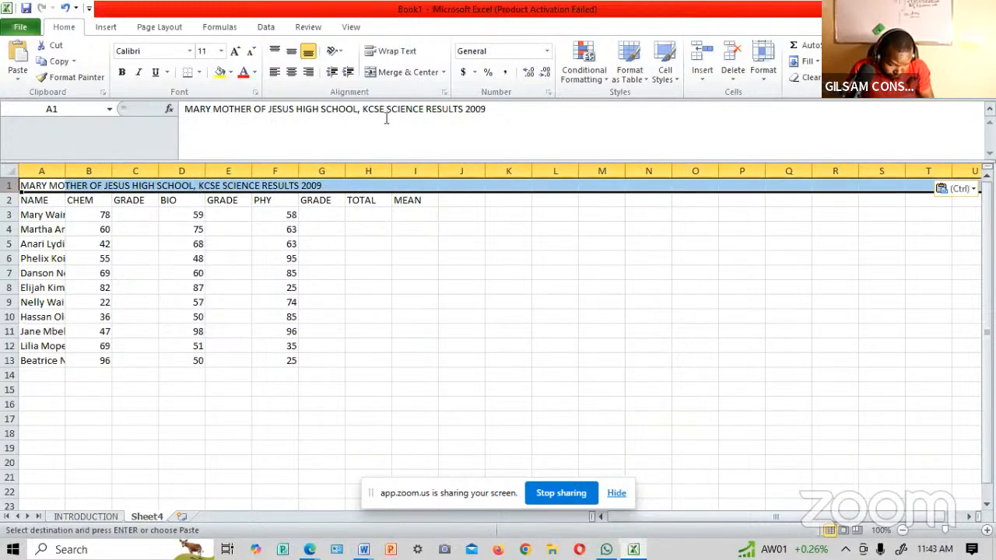
right_click(413, 186)
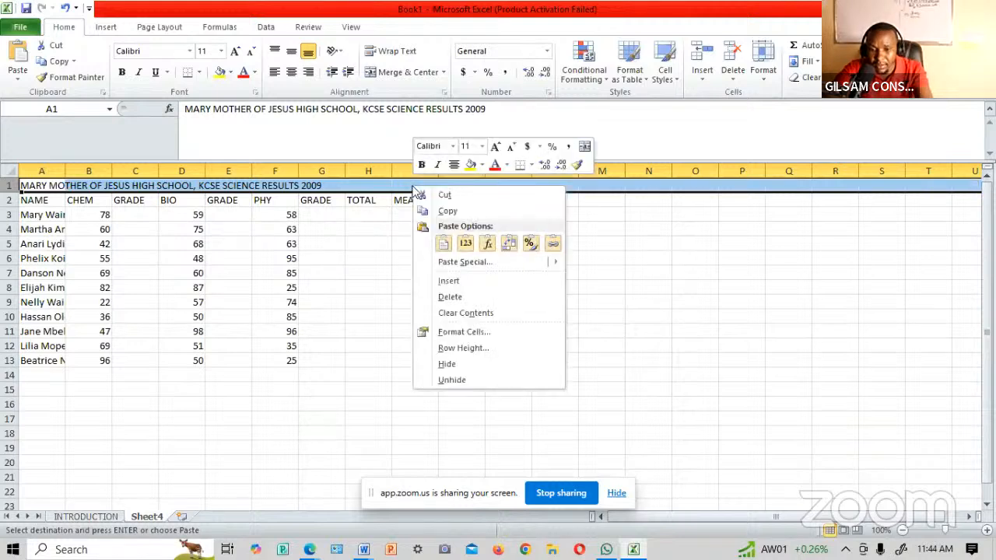
click(449, 282)
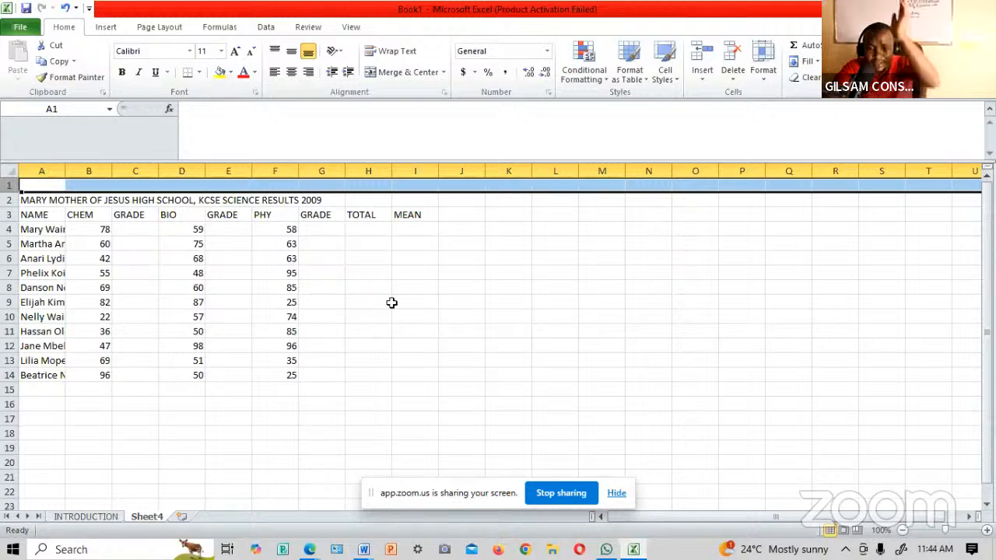
Step: Insert a blank column at A on Sheet4, shifting the results table into columns B to J
click(42, 171)
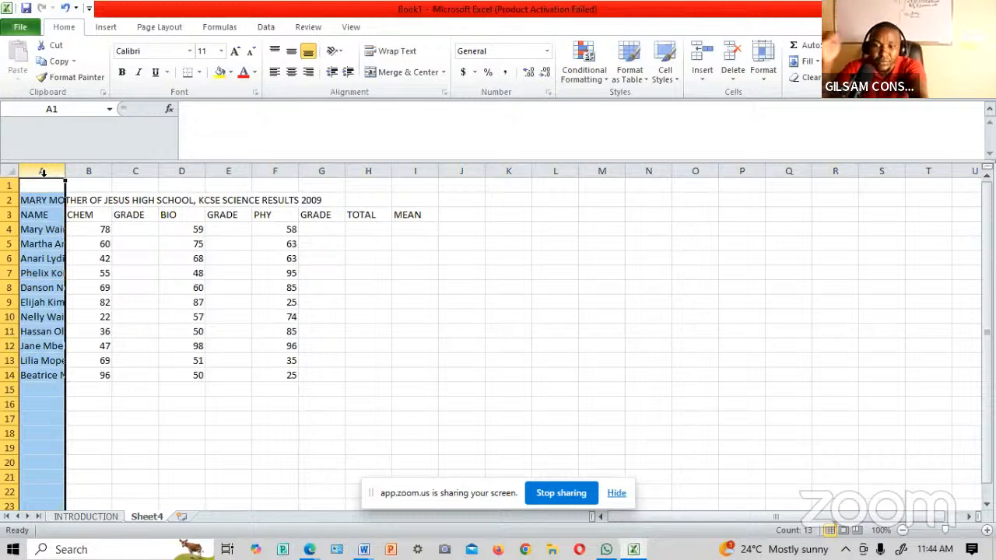
right_click(43, 173)
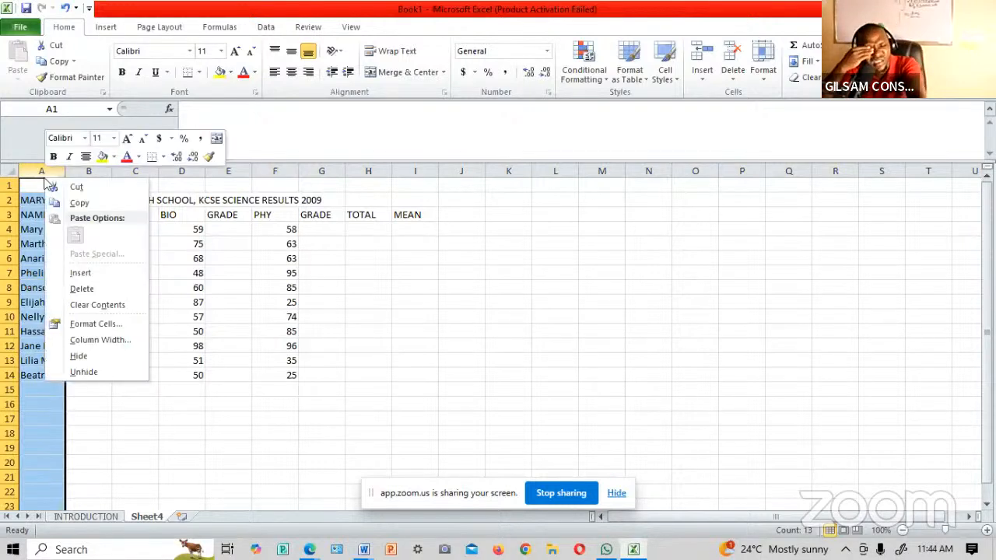
key(Escape)
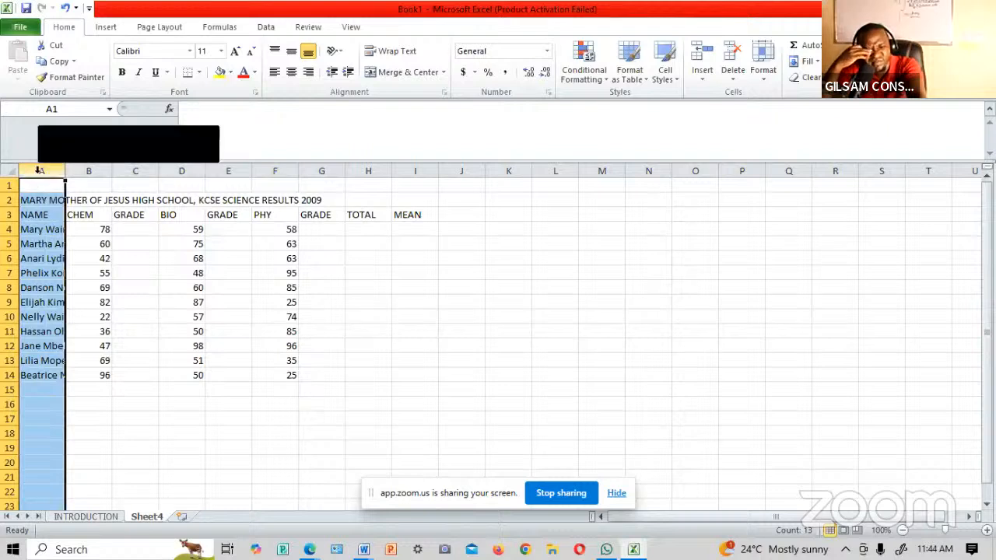
right_click(40, 171)
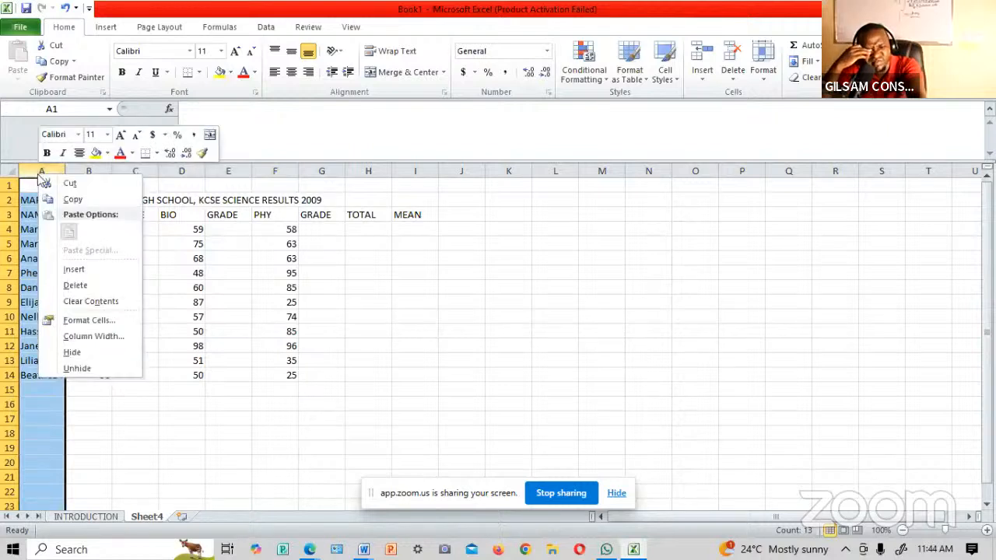
click(74, 268)
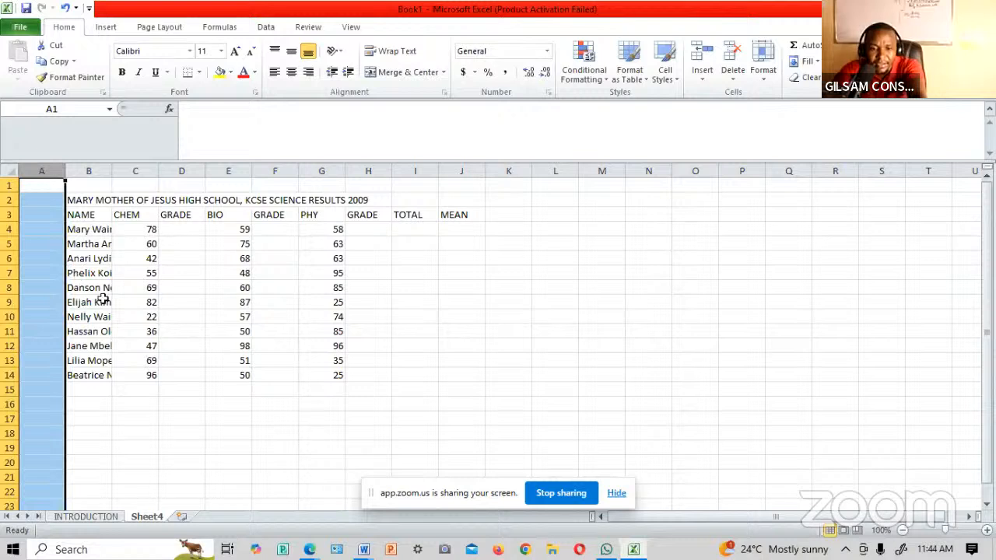
click(132, 413)
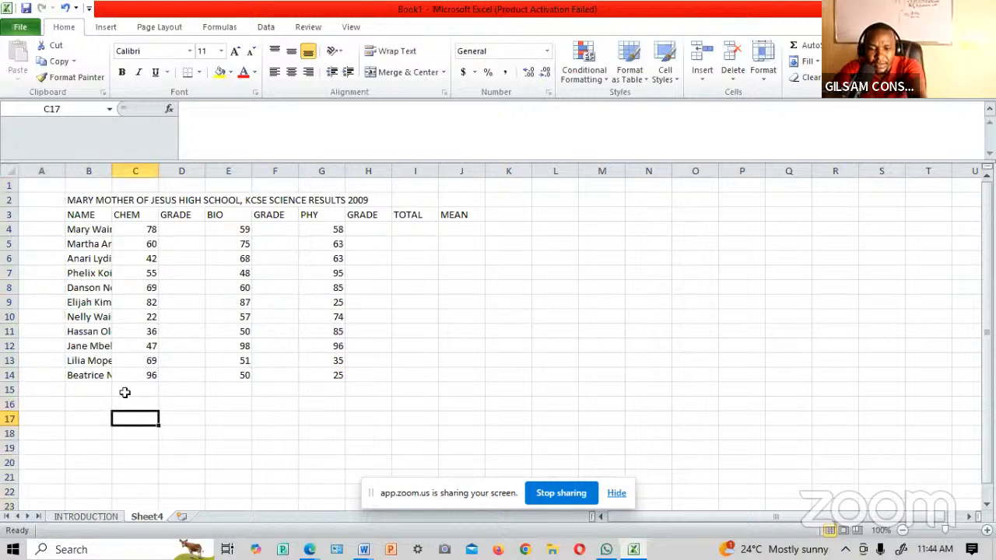
Step: Apply All Borders to the results table B3:J14, from the NAME header to MEAN
click(98, 215)
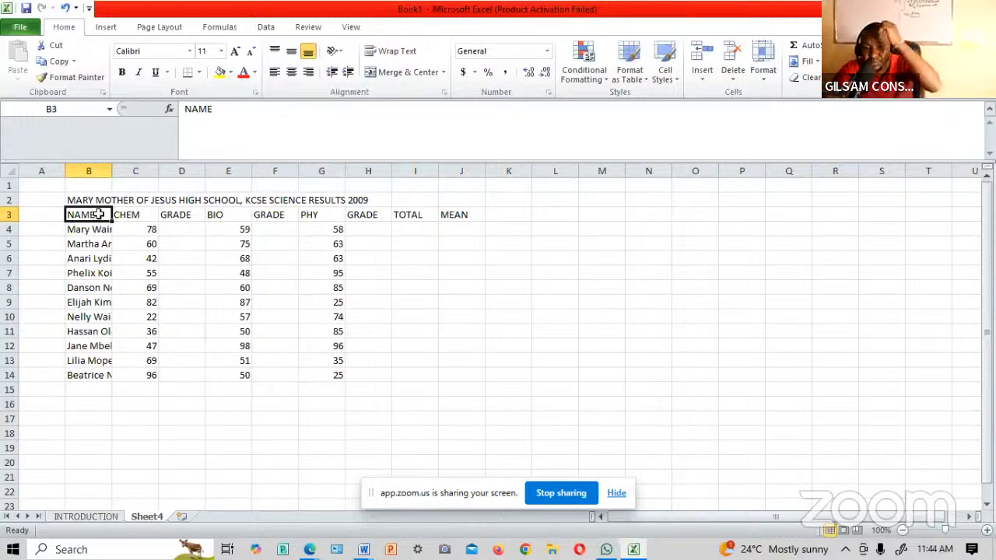
drag(101, 214, 441, 373)
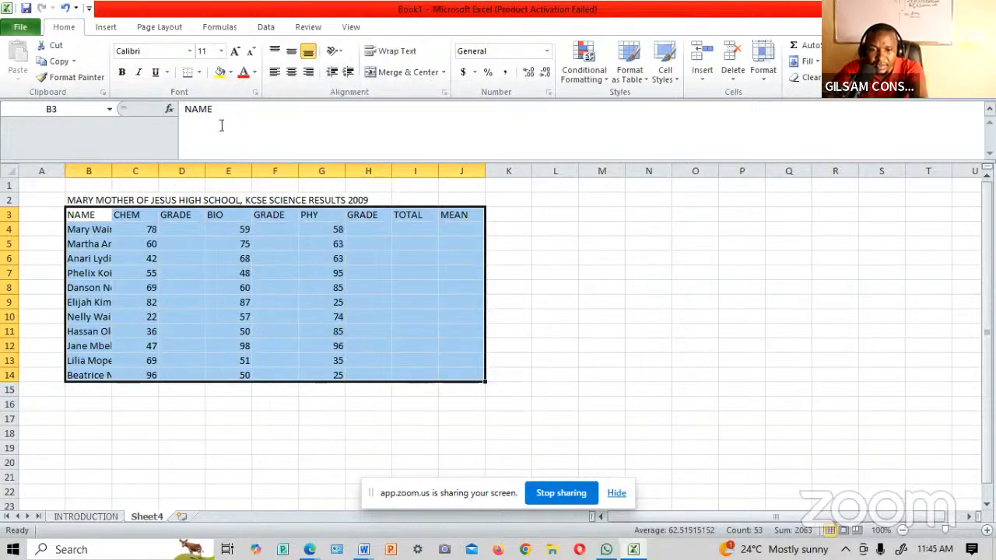
click(199, 74)
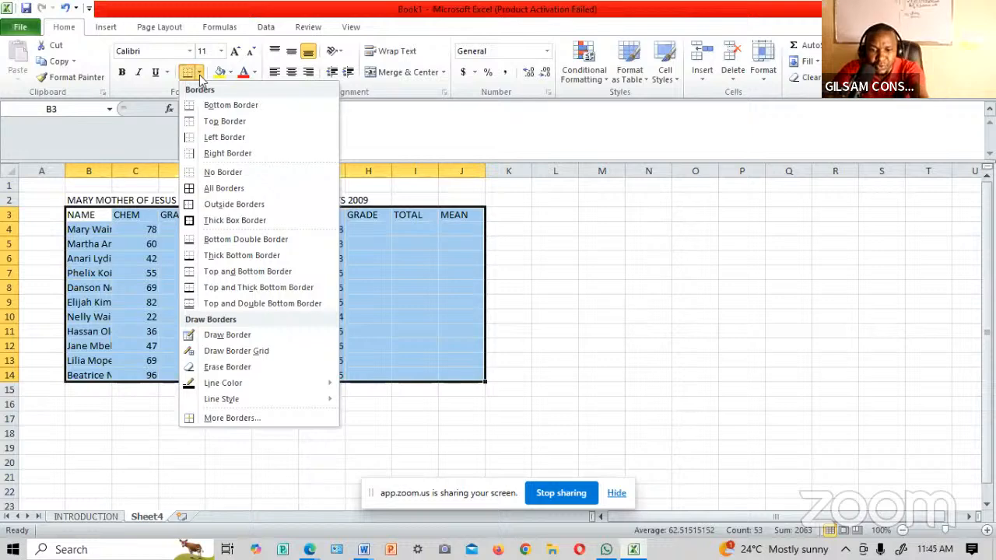
click(208, 188)
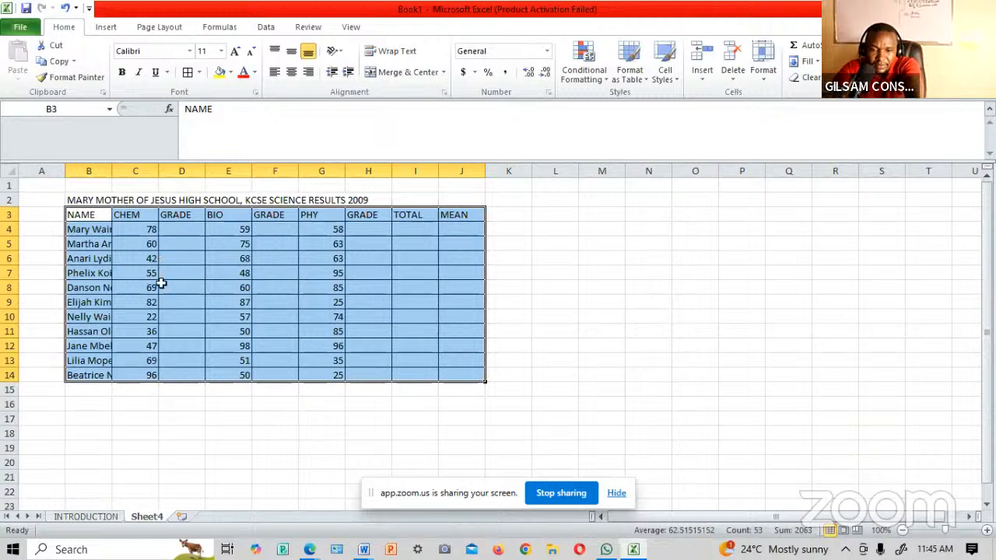
click(165, 420)
click(145, 389)
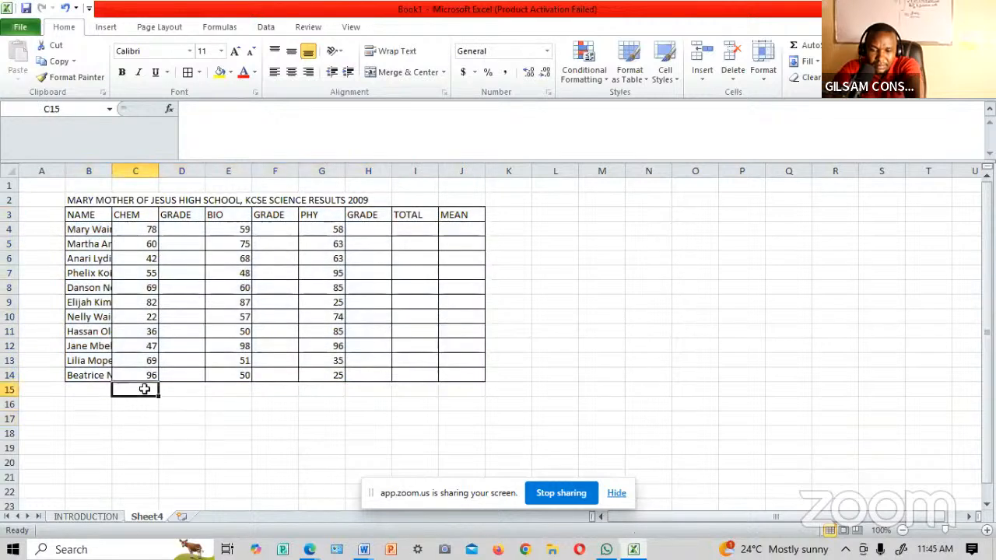
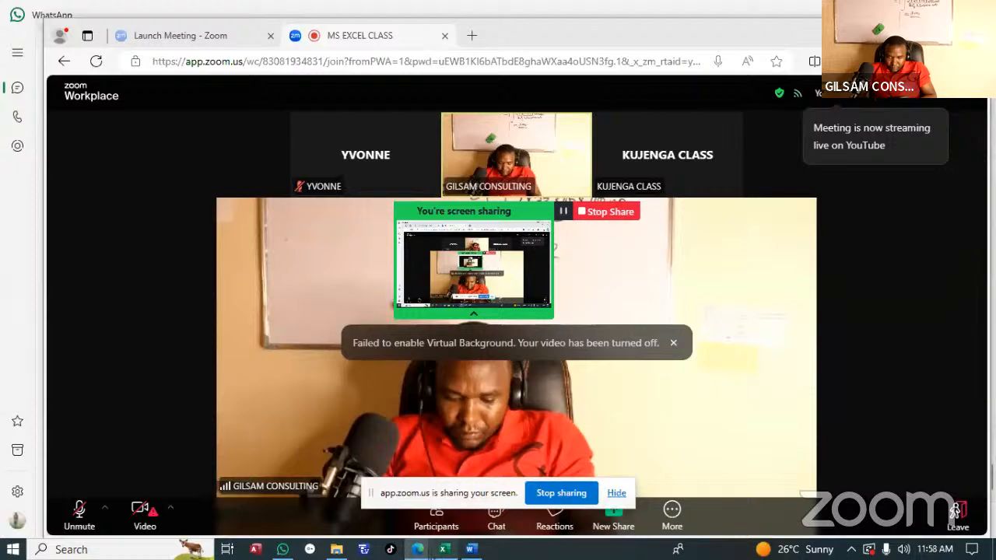
Step: Join the Zoom meeting audio via Computer Audio and bring the Excel results workbook back to the front
mouse_move(434, 551)
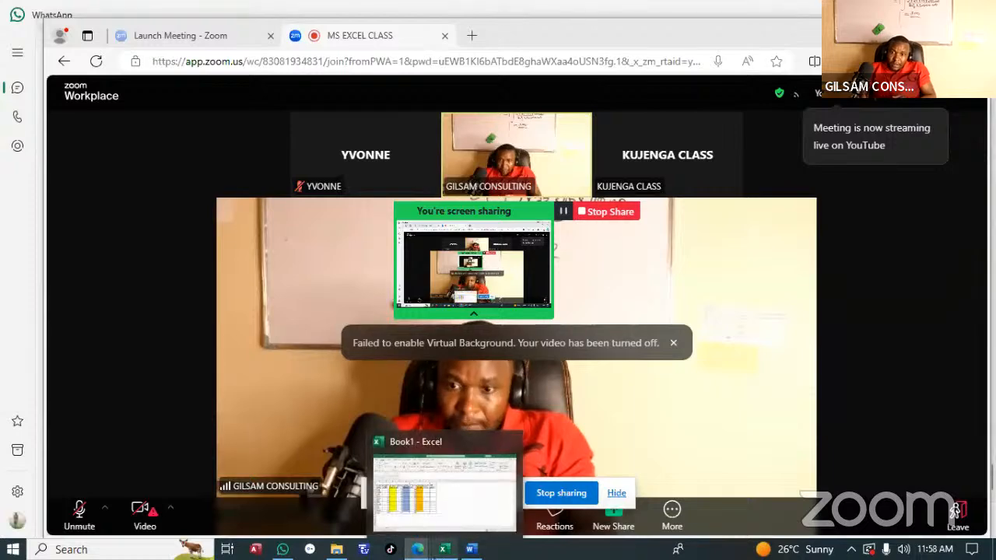
click(444, 550)
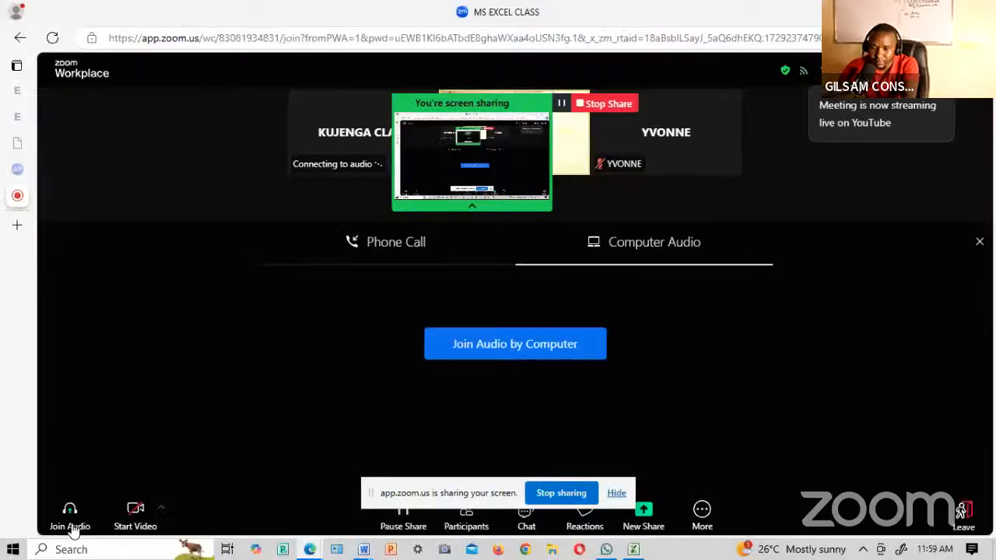
click(72, 527)
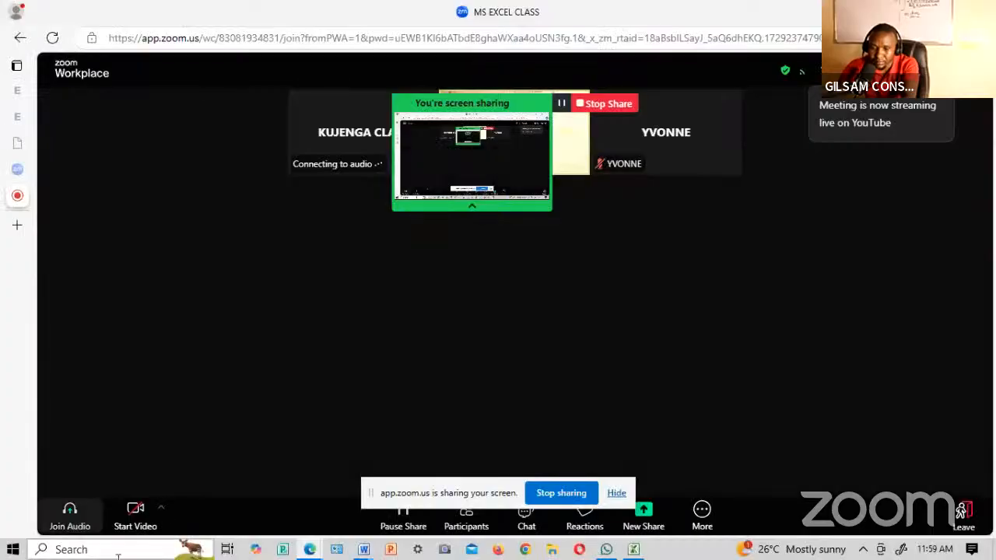
click(72, 521)
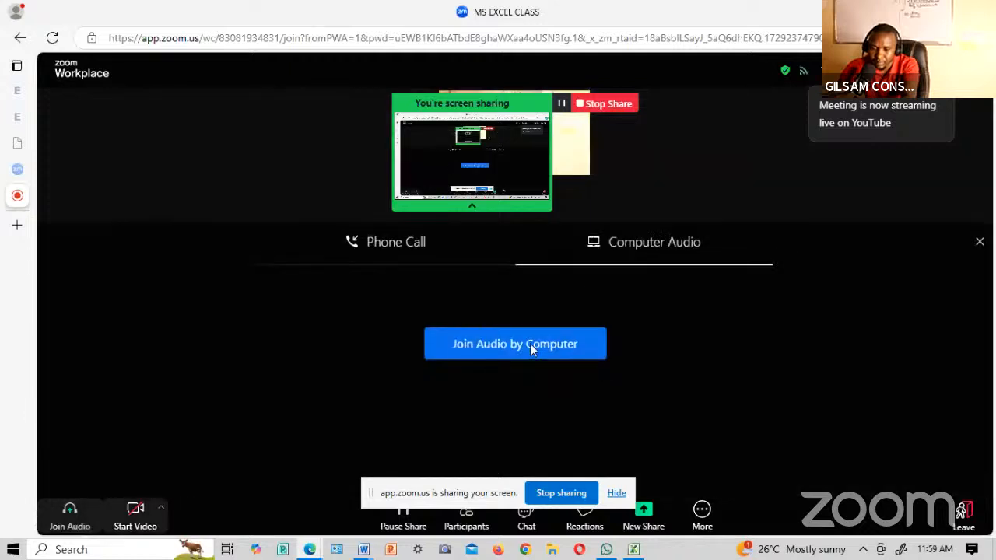
click(531, 349)
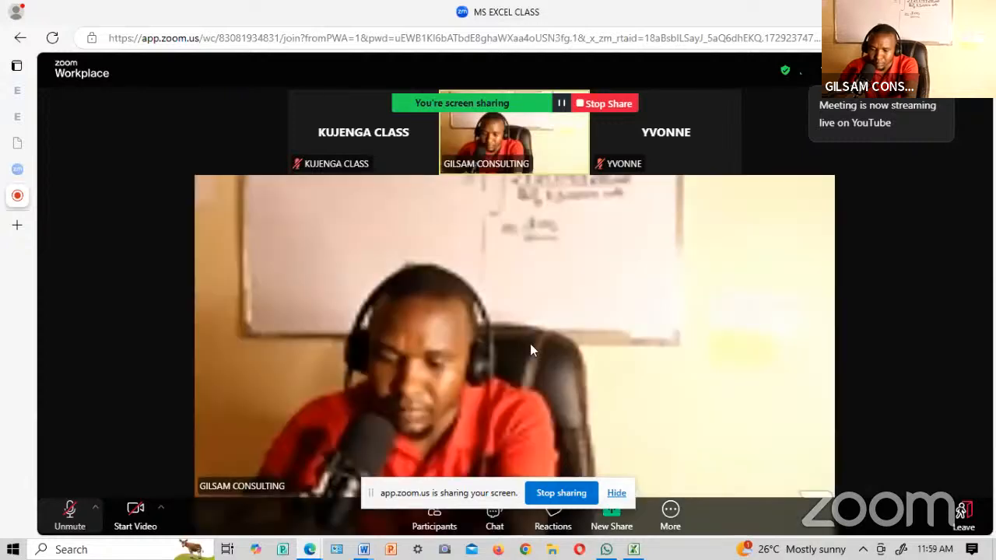
click(633, 550)
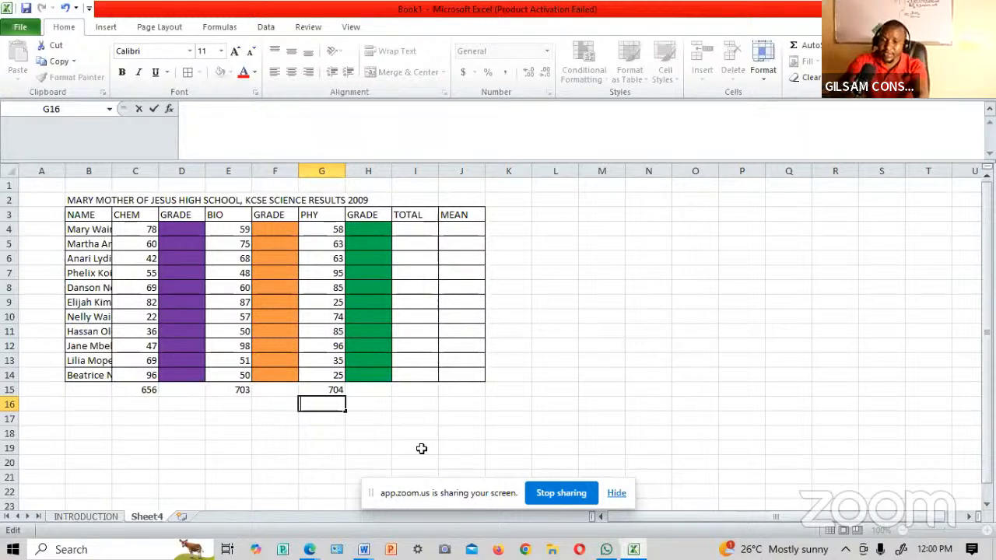
Step: Stop the Zoom screen share of the Book1 workbook
click(567, 495)
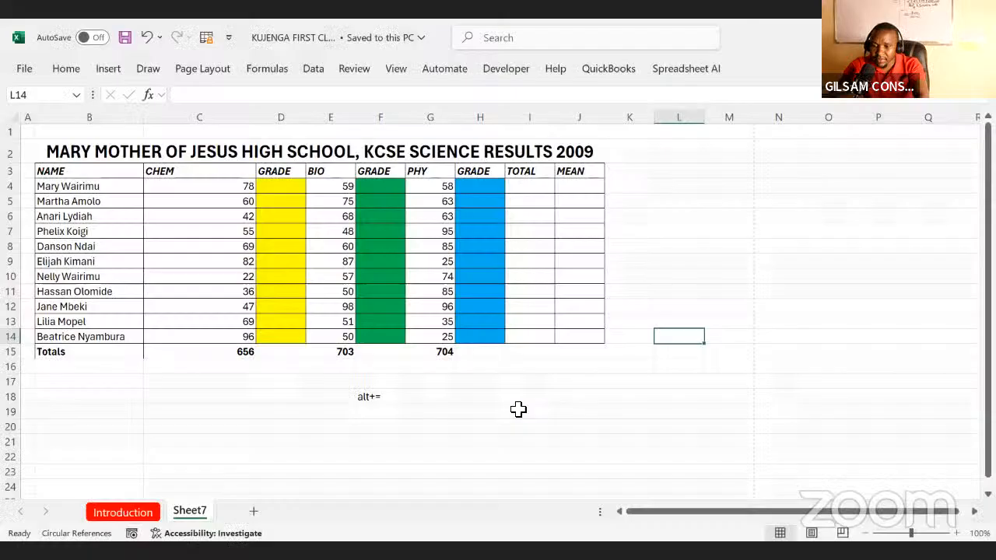
Step: Return to Sheet7 of the KUJENGA workbook, selecting CHEM GRADE range D4:D14 and then cell D20
click(519, 410)
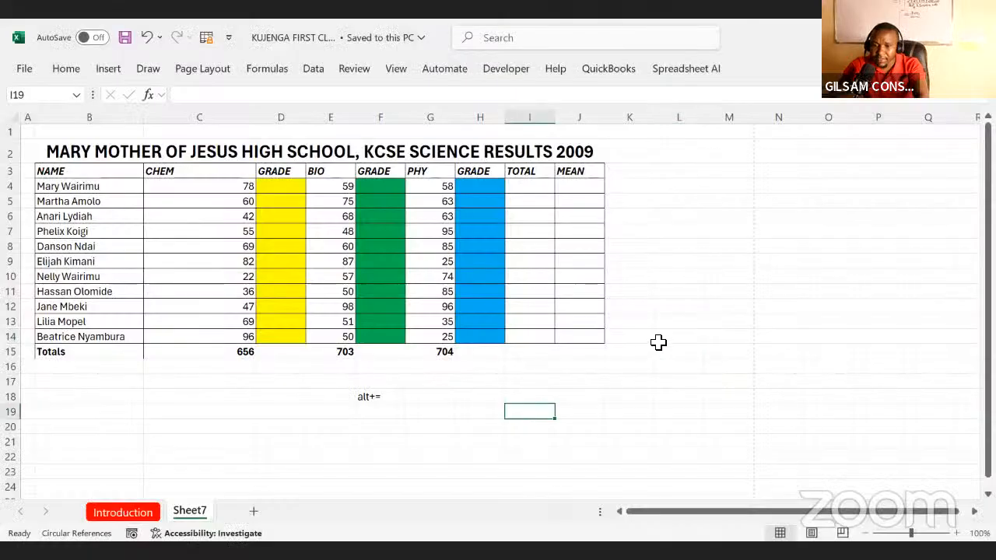
click(659, 341)
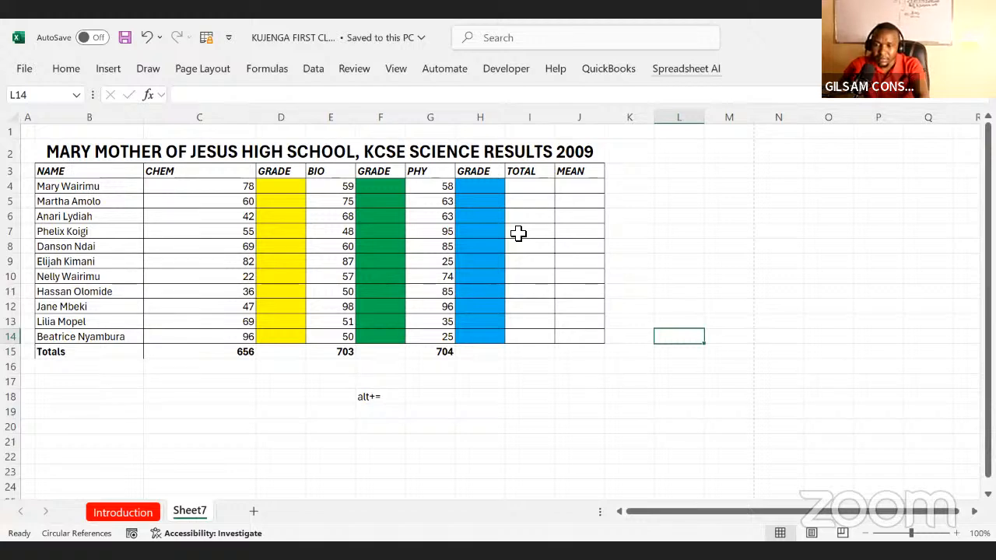
key(alt+Tab)
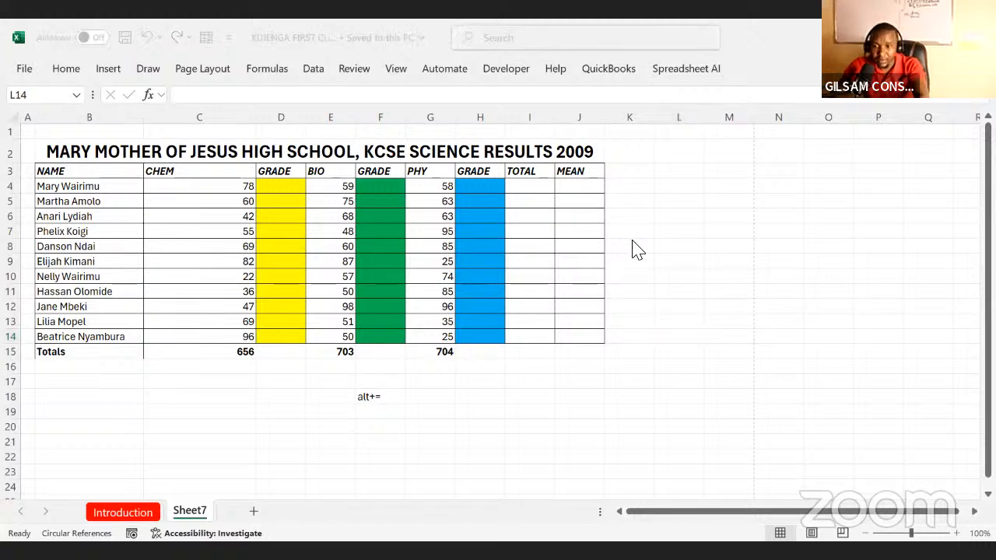
click(643, 259)
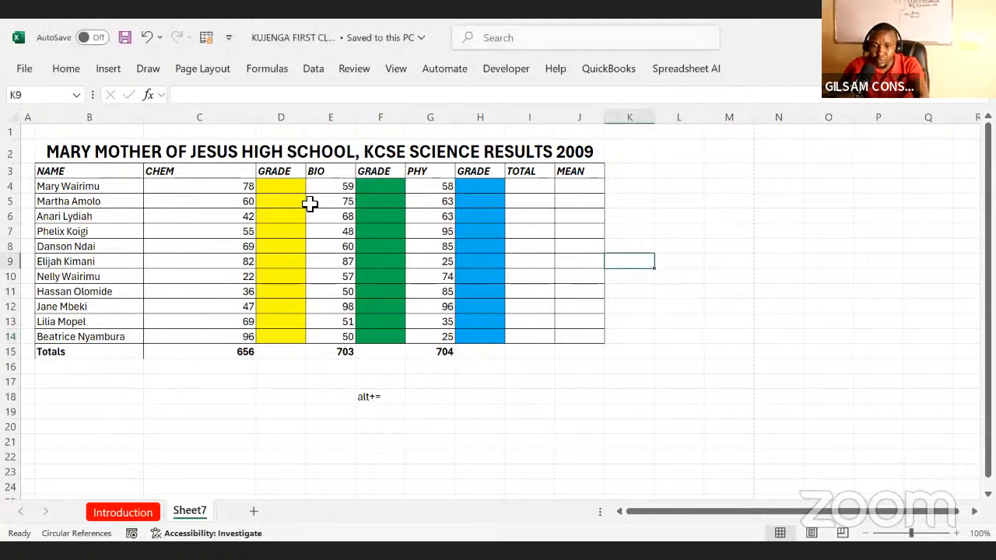
drag(283, 188, 298, 342)
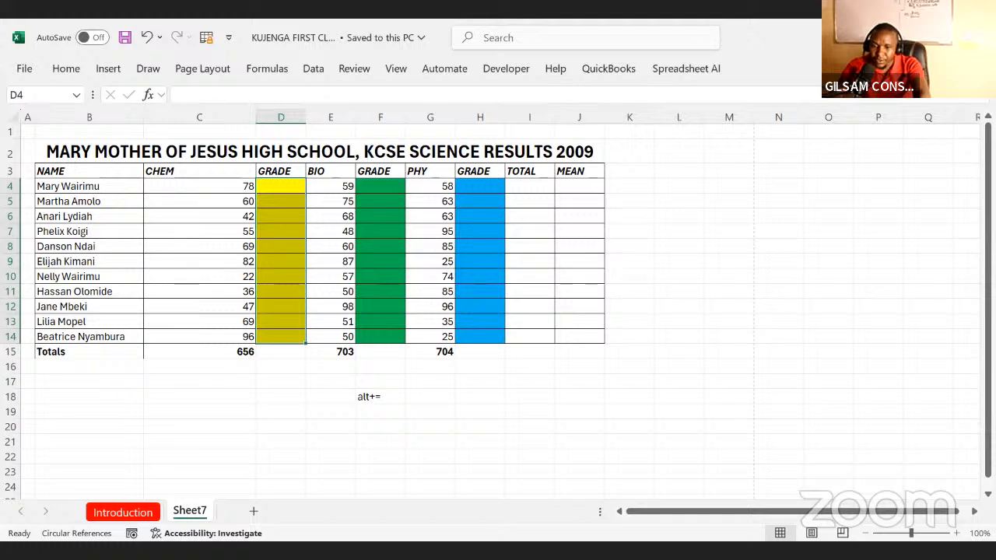
key(alt+Tab)
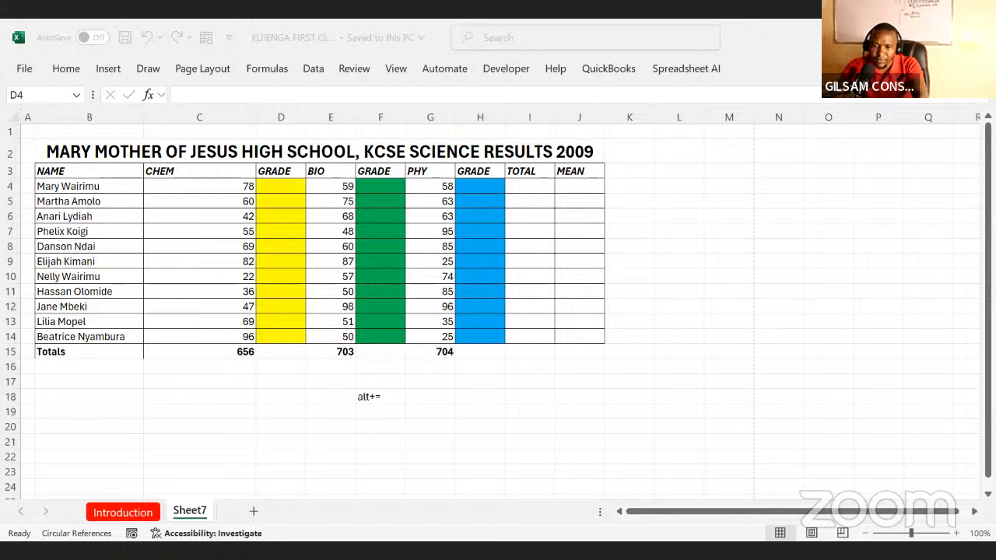
click(267, 430)
Step: Paste the grading criteria into D20:D24
key(ctrl+v)
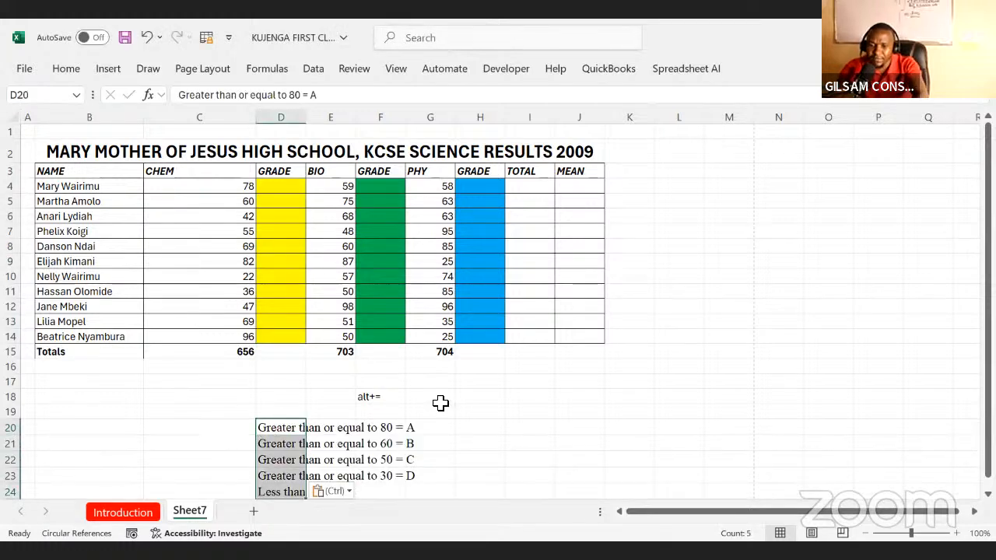
click(532, 426)
key(Down)
key(Down)
key(Down)
key(Down)
key(Down)
key(Down)
key(Down)
key(Down)
key(Down)
key(Down)
key(Down)
key(Down)
key(Down)
key(Down)
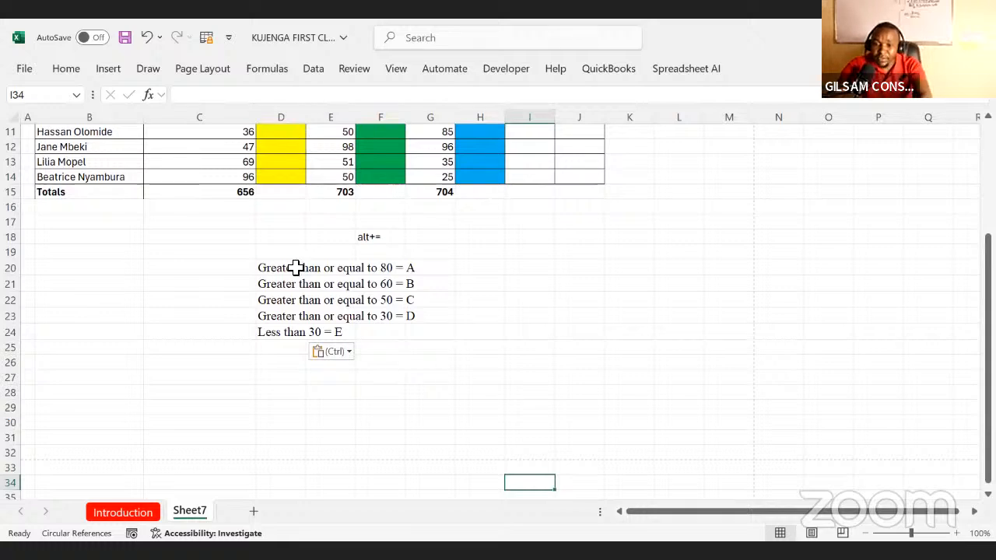
Step: Highlight each criterion line in turn: 80 = A, 60 = B, 50 = C, 30 = D
drag(295, 267, 417, 264)
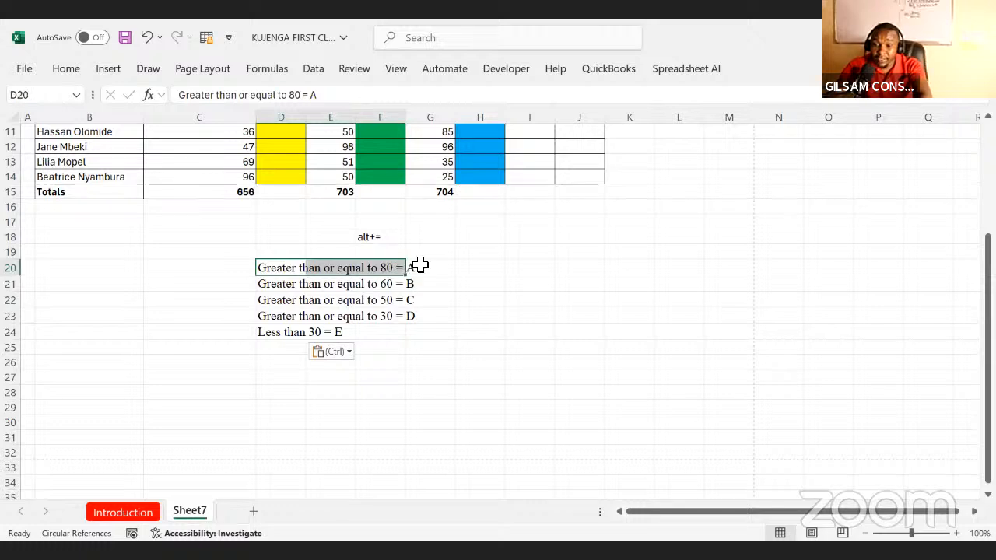
click(277, 288)
drag(276, 288, 414, 284)
drag(274, 301, 421, 315)
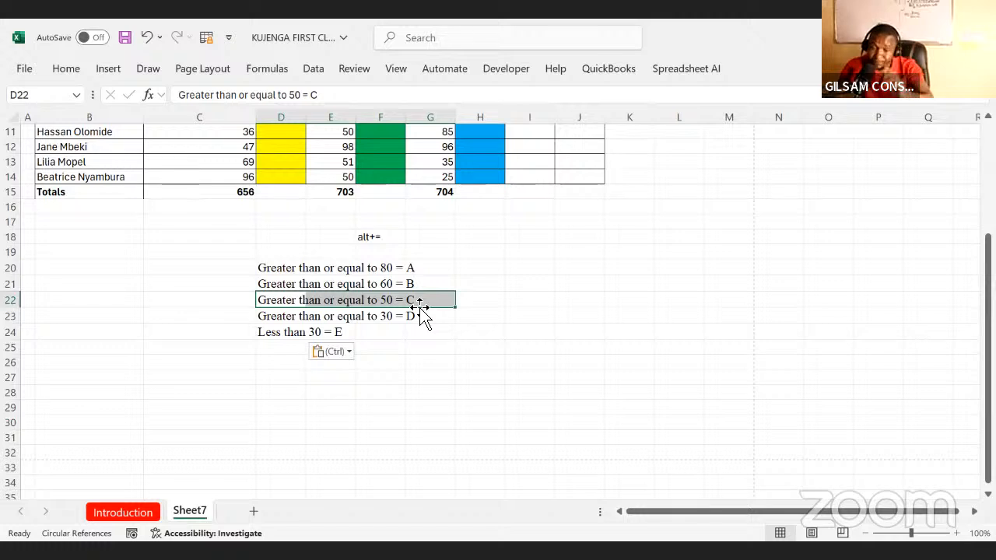
drag(326, 321, 412, 324)
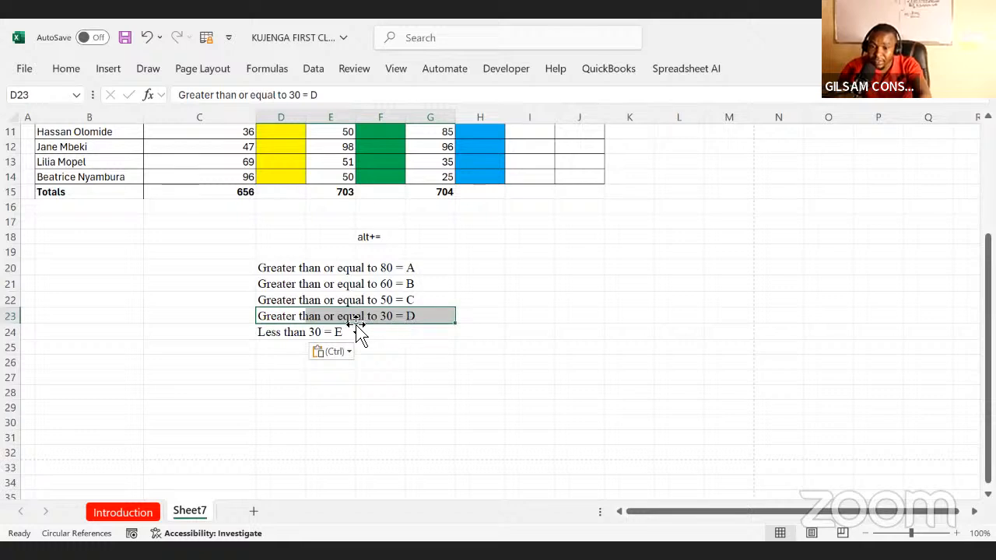
click(311, 330)
click(412, 316)
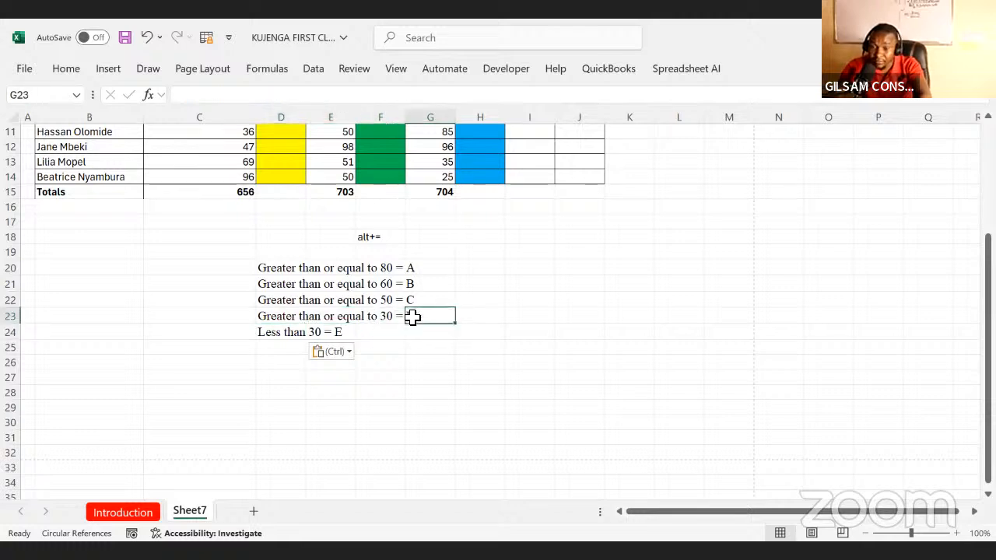
key(Up)
key(Up)
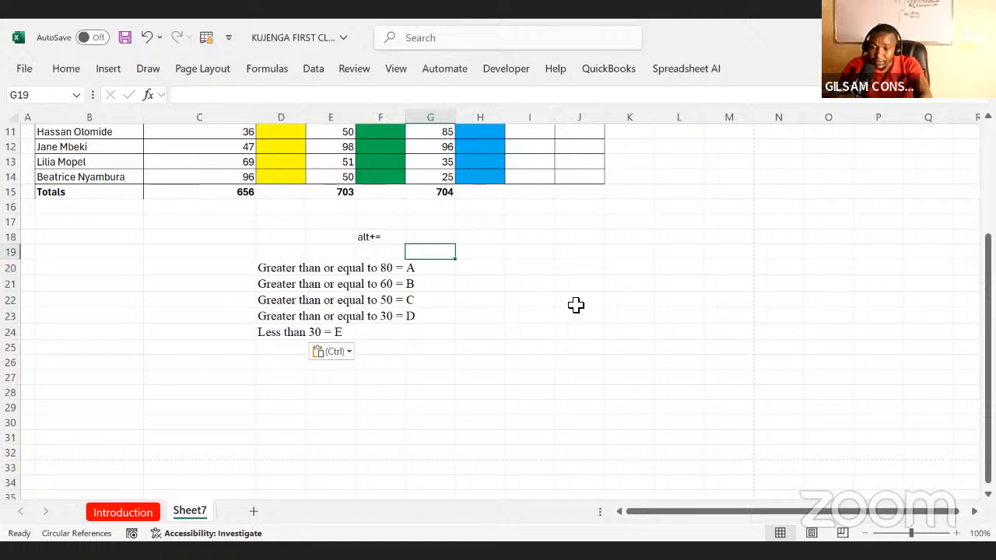
Step: Enter the heading 'IF FUNCTIONS' in H20 and clear a stray = sign from H23
click(495, 272)
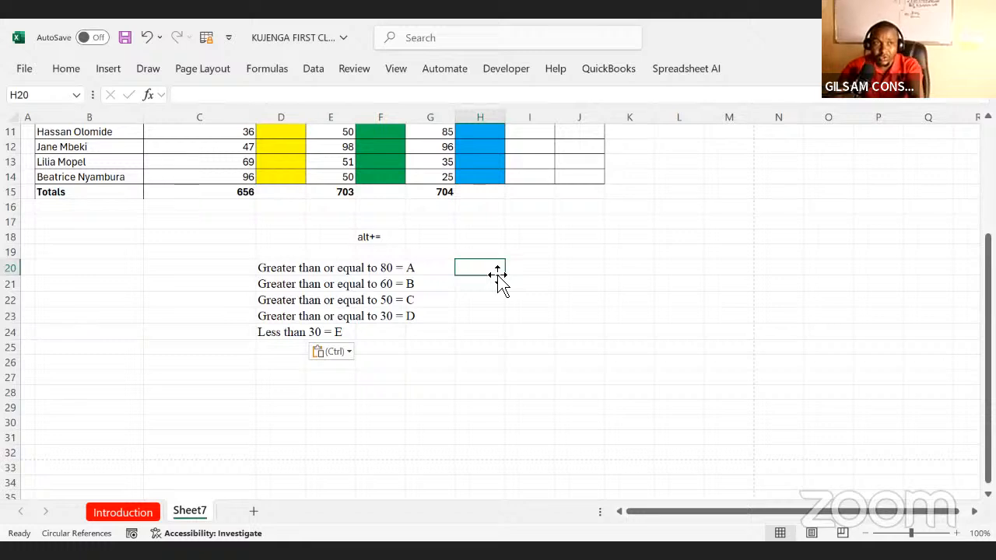
text(I)
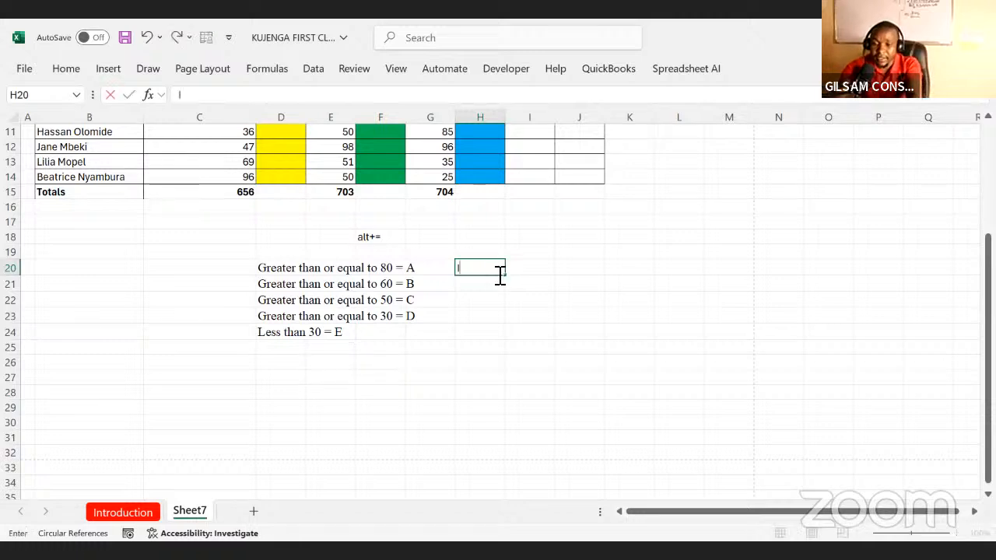
text(F FUNC)
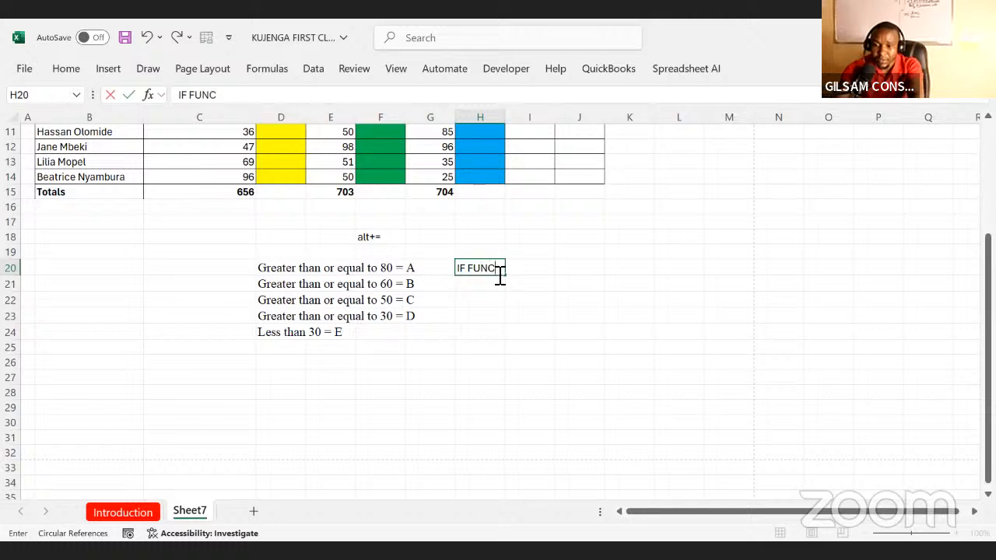
text(TIONS)
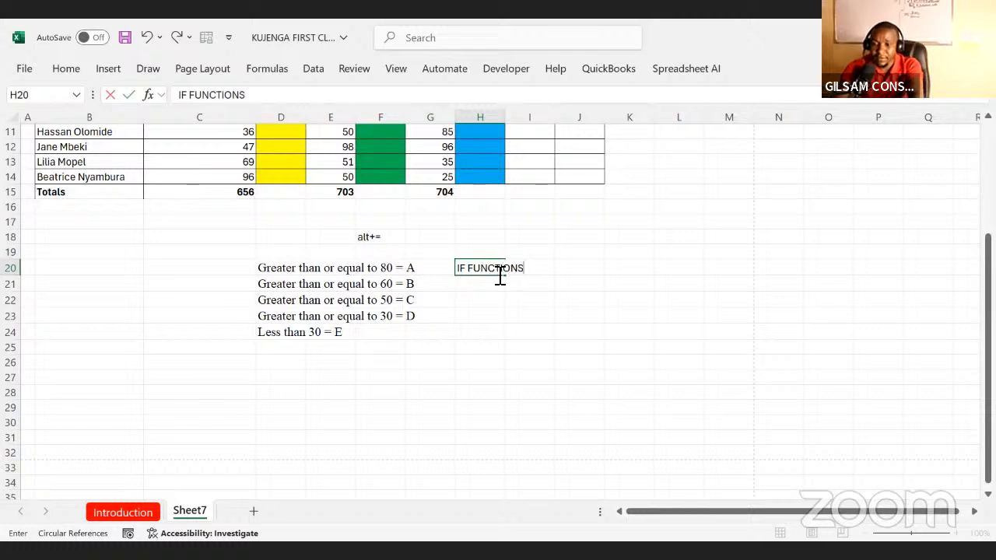
click(506, 311)
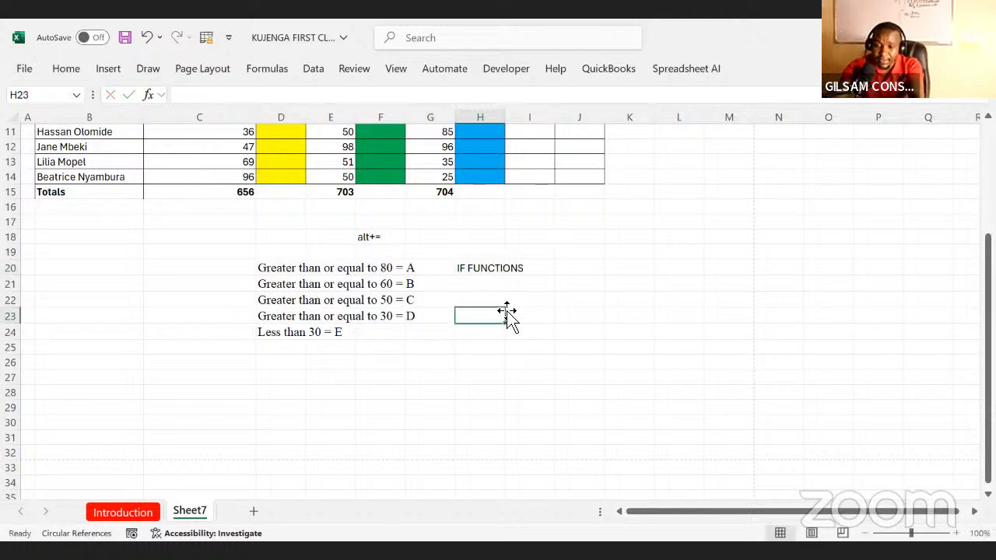
text(=)
key(BackSpace)
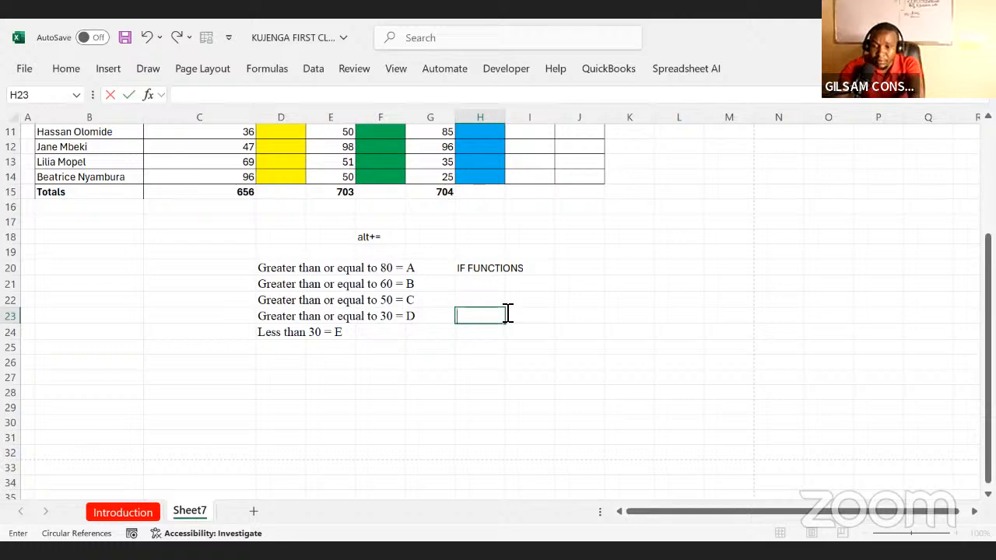
Step: In H23, write IF(D4>=80,"A",IF(D4>=60,"B",IF(D4>=50,"C", for the A to C grades
text(IF)
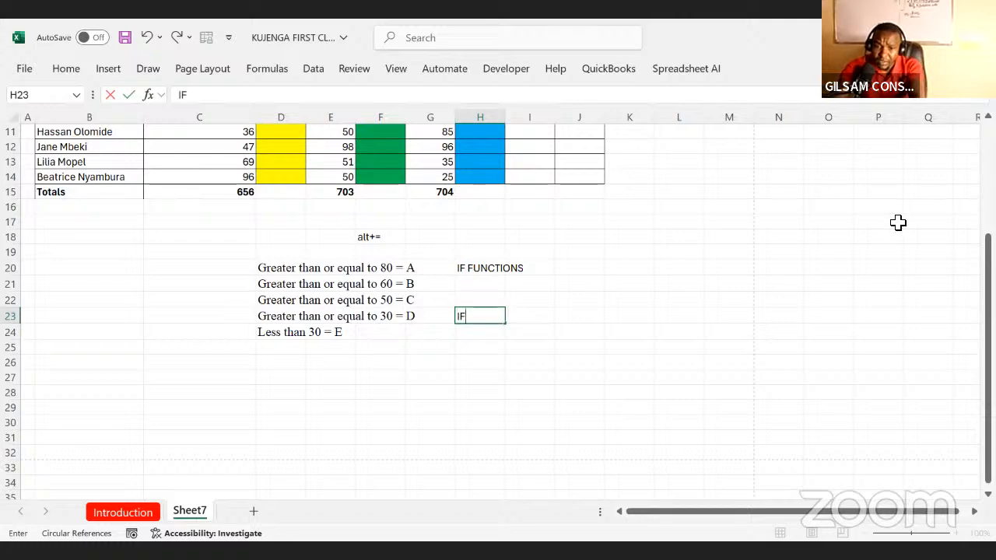
scroll(498, 311, up, 3)
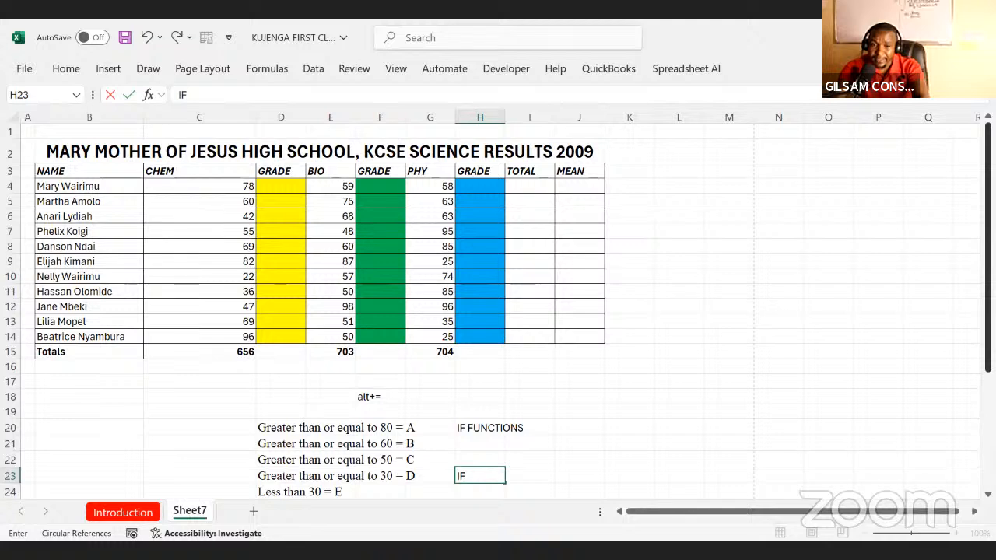
scroll(497, 311, down, 1)
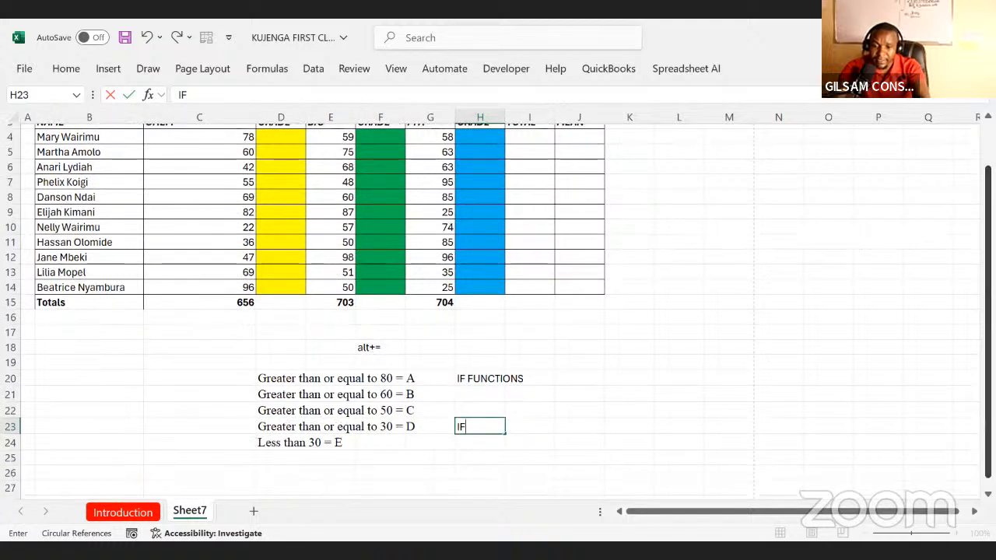
text((D)
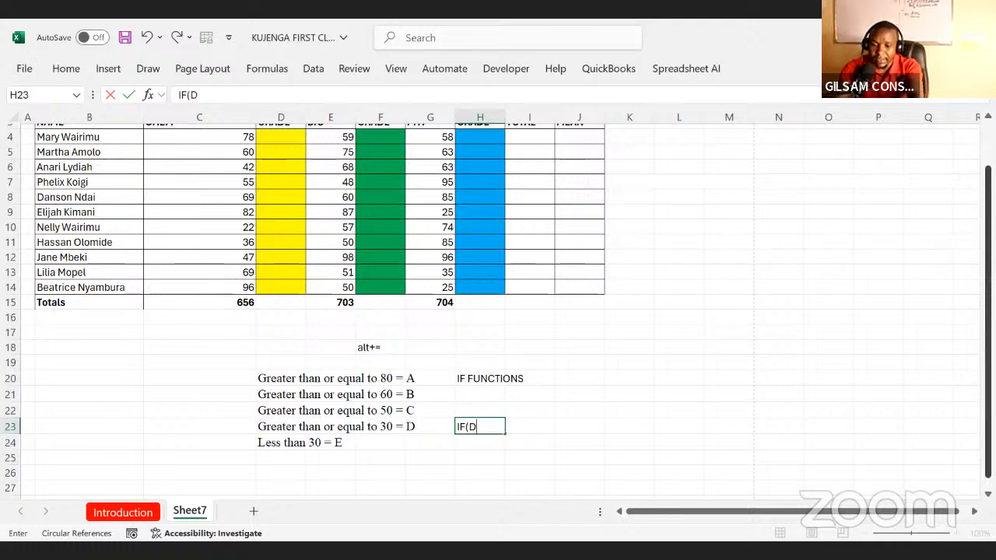
text(4>)
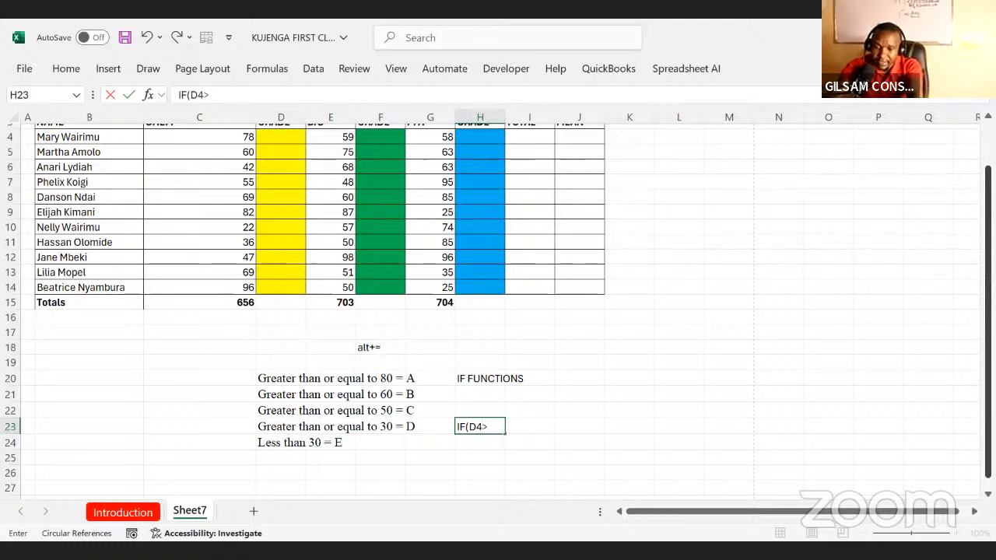
text(=)
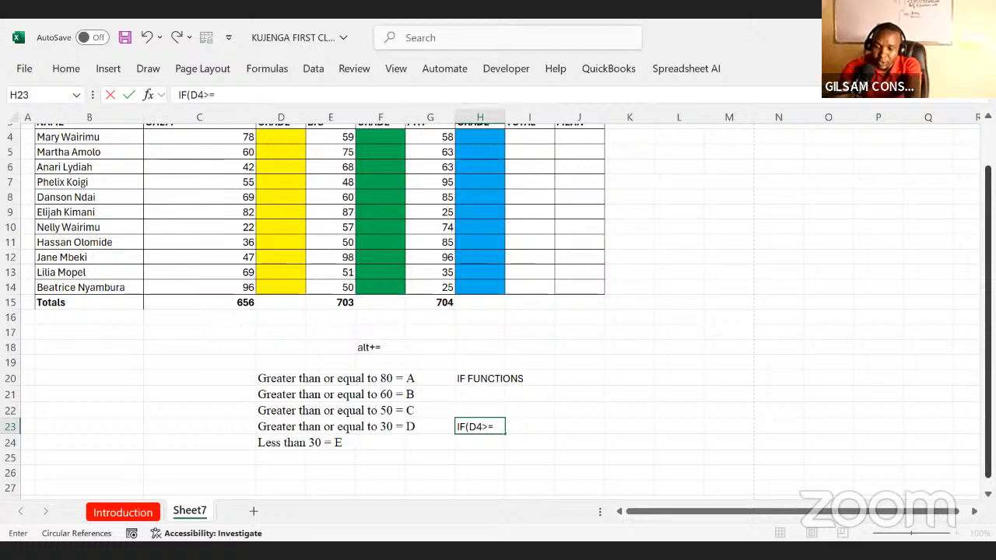
text(80)
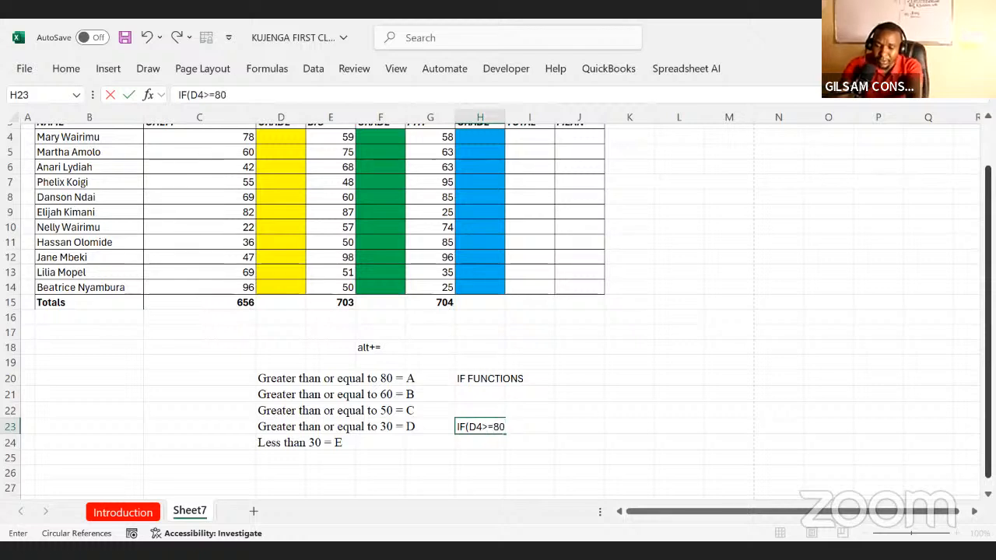
text(,)
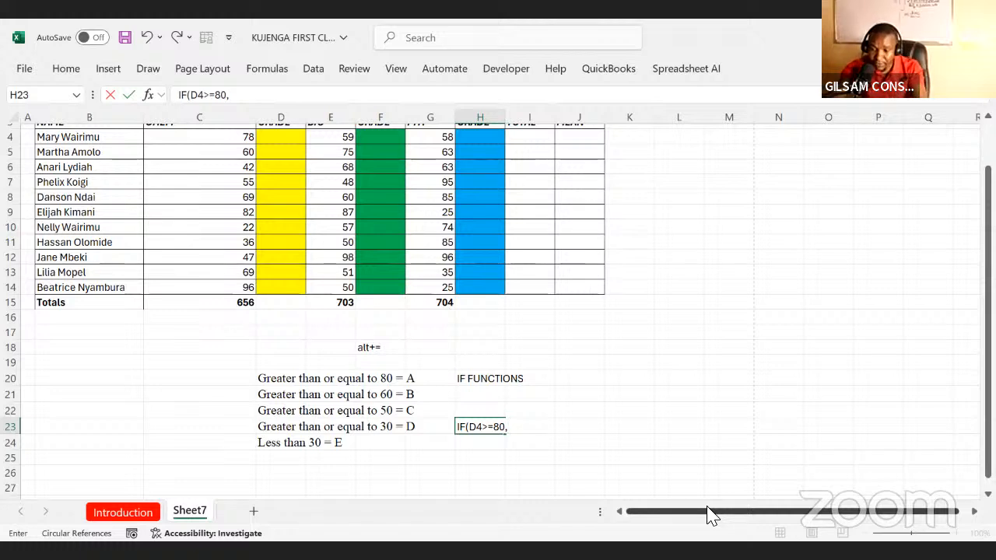
text(")
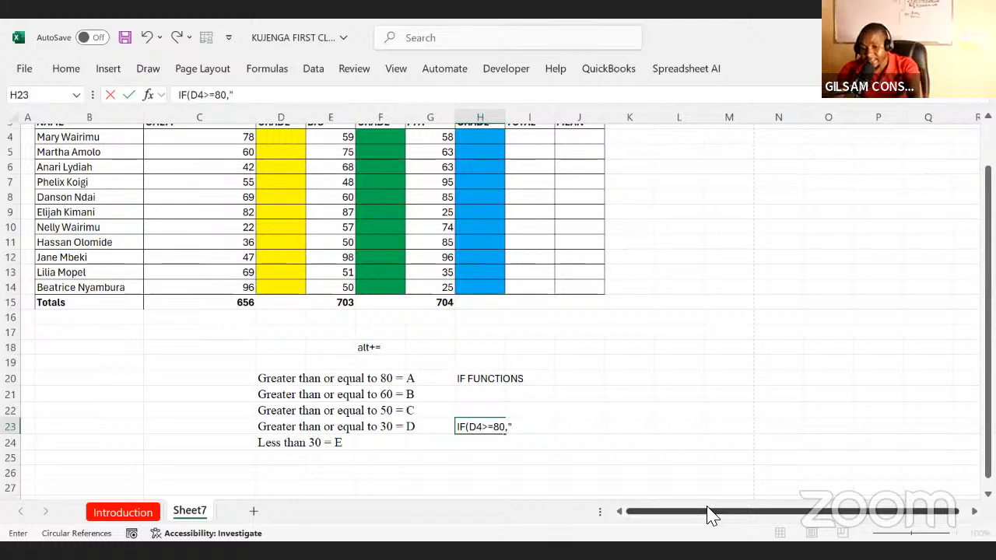
text(A)
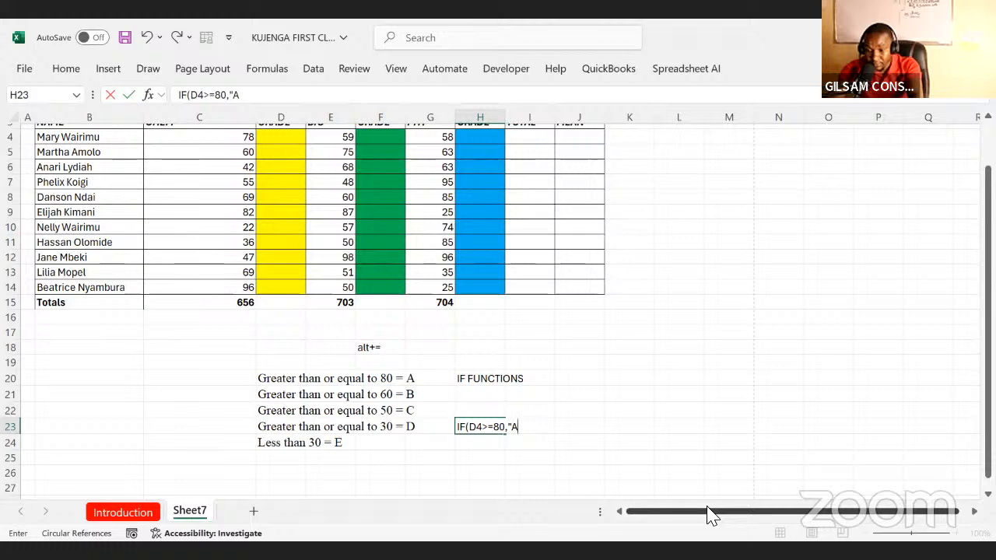
text(",)
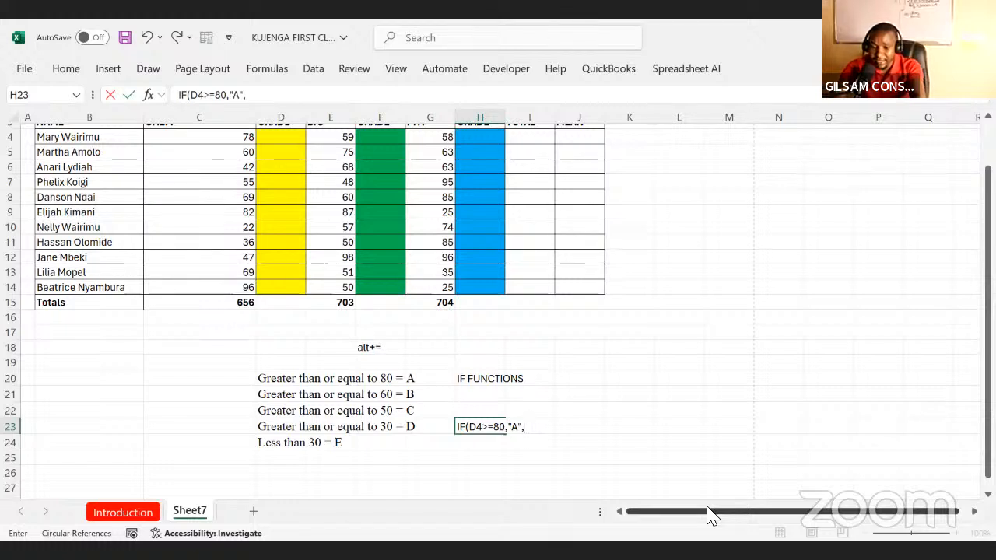
text(I)
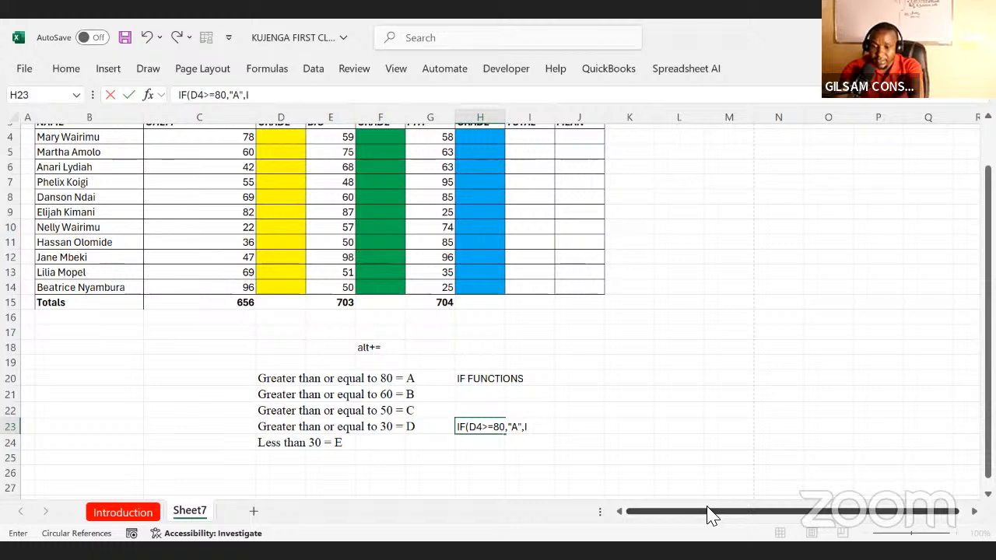
text(F(D4)
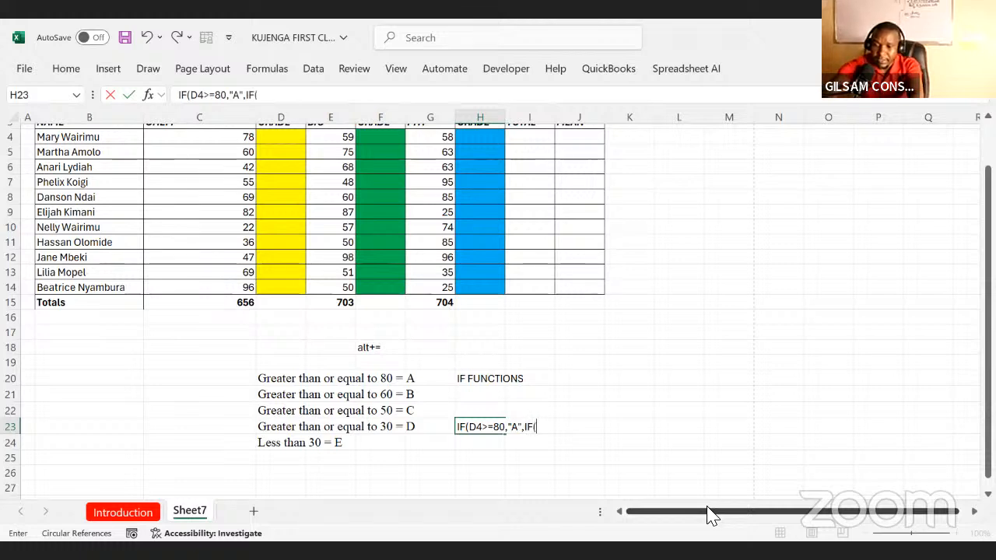
text(>)
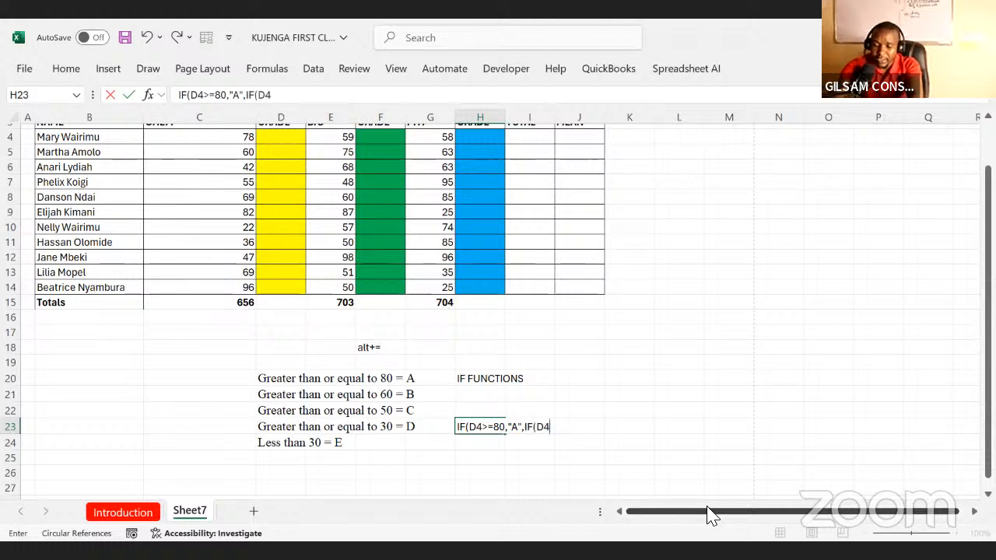
text(=6)
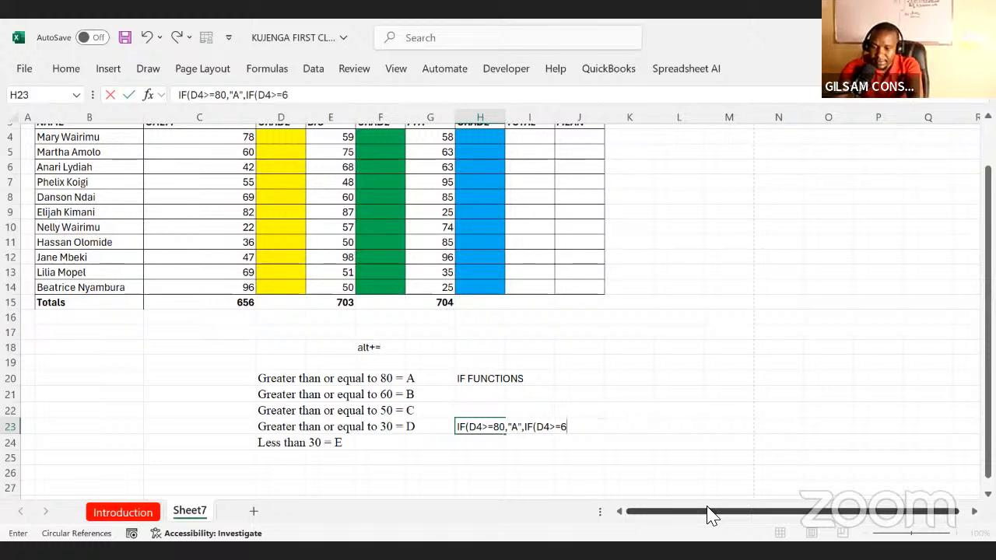
text(0,)
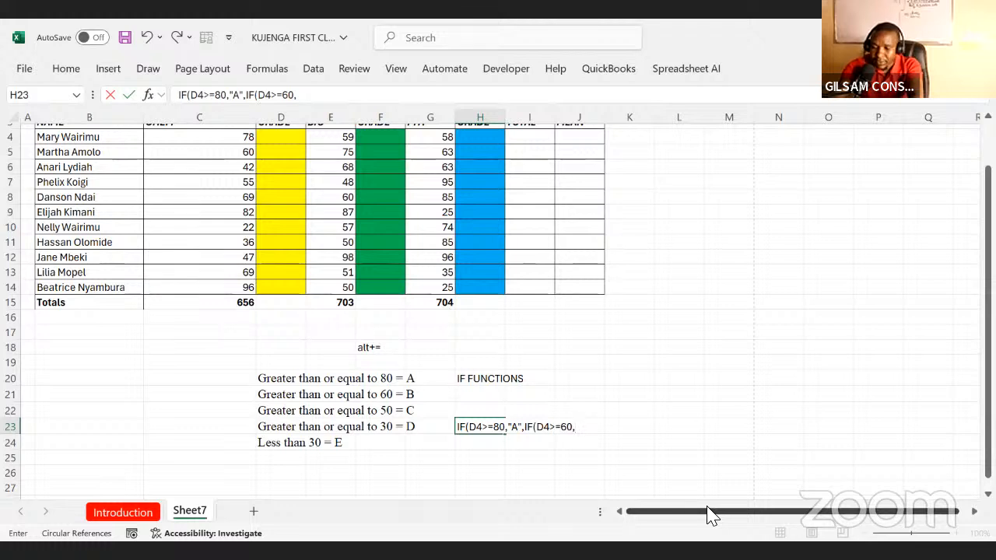
text("B)
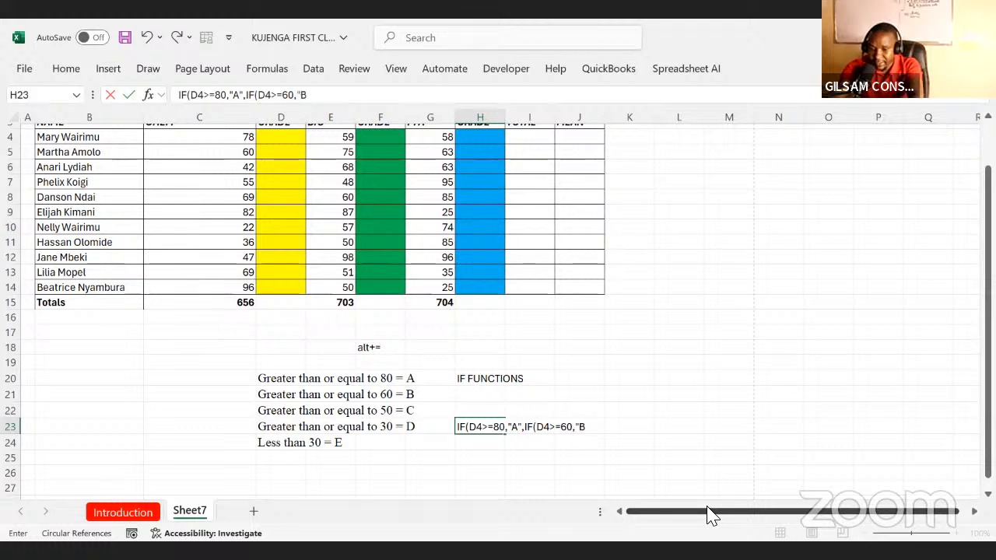
text(")
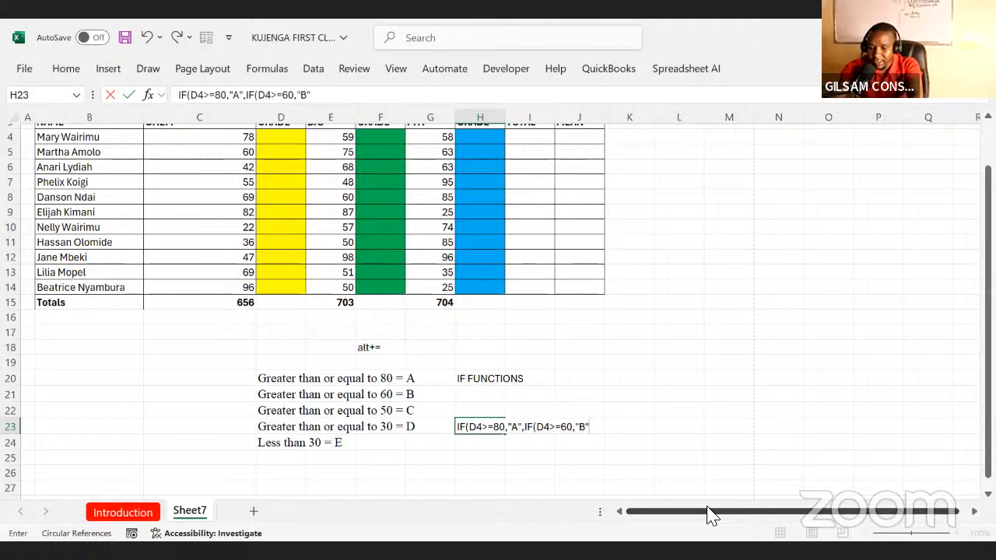
text(,)
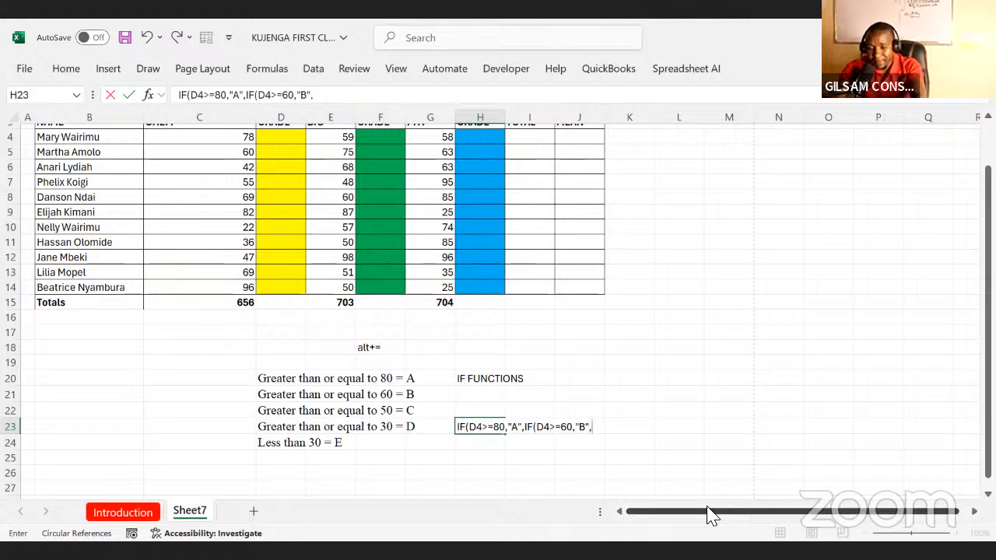
text(IF)
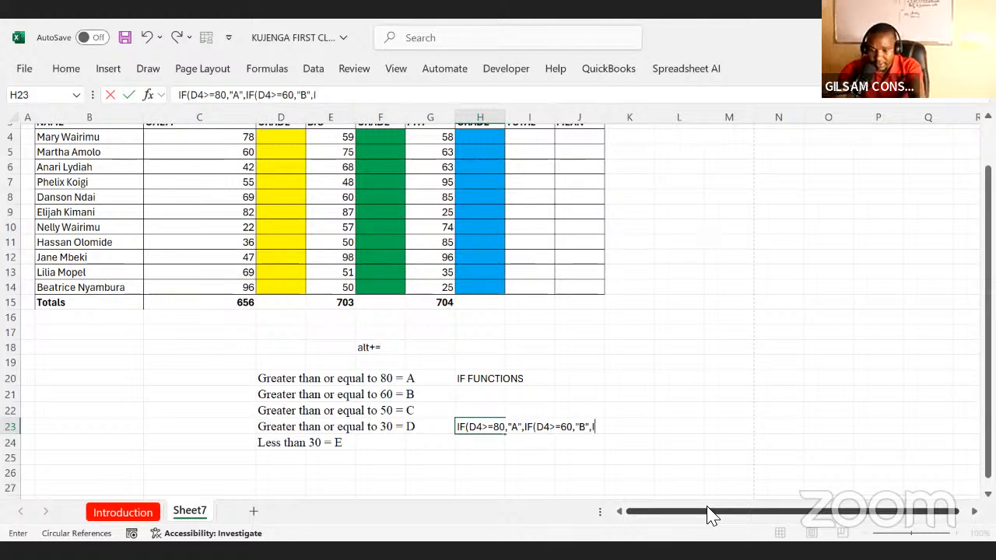
text(()
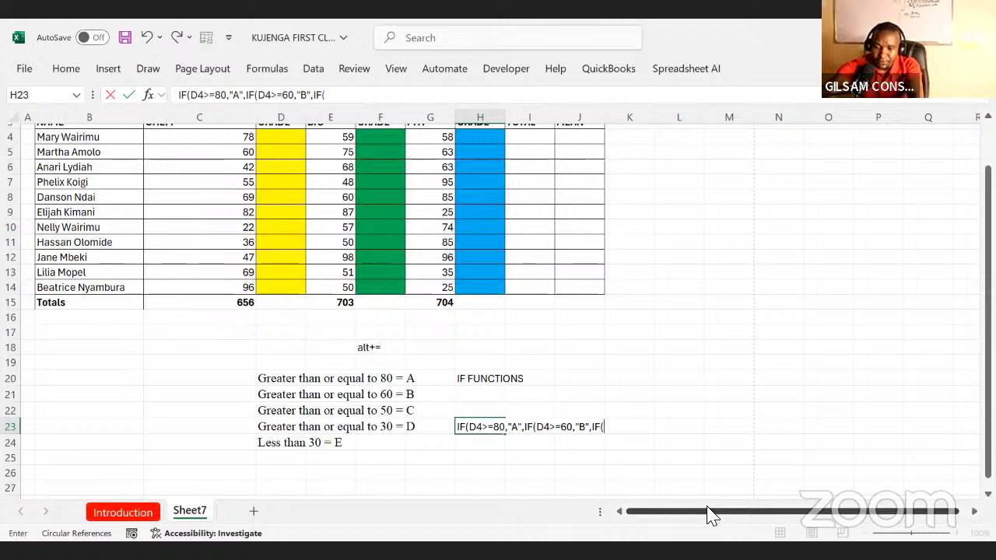
text(D4>)
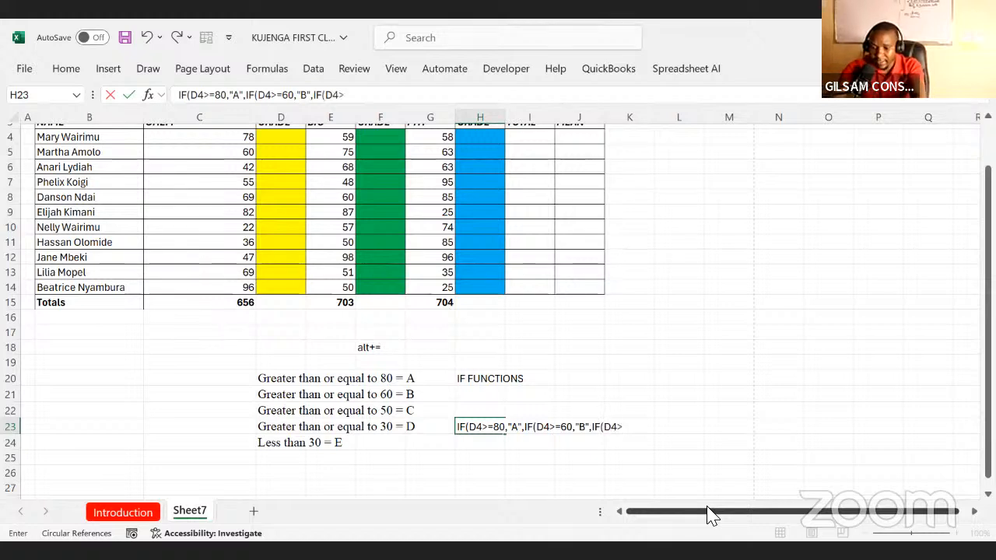
text(=)
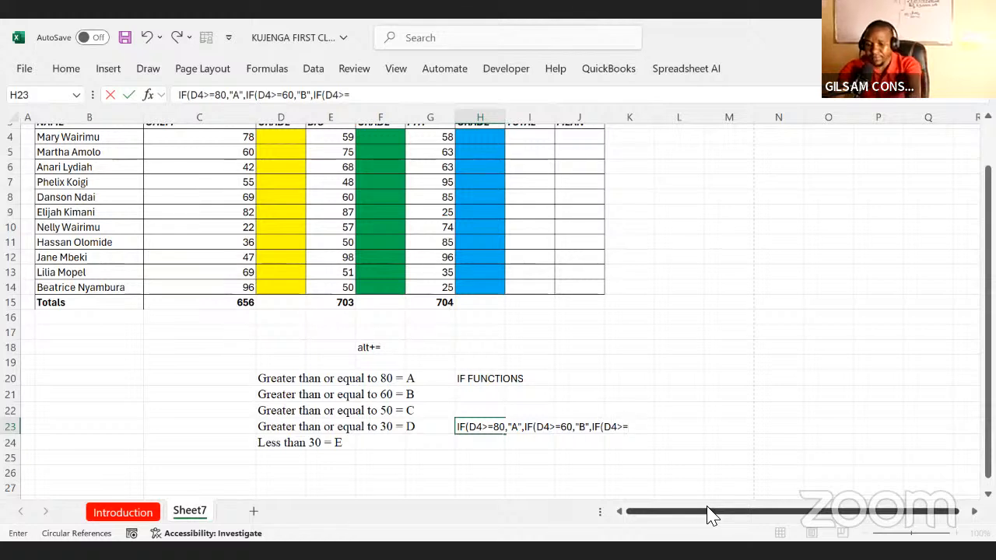
text(50,)
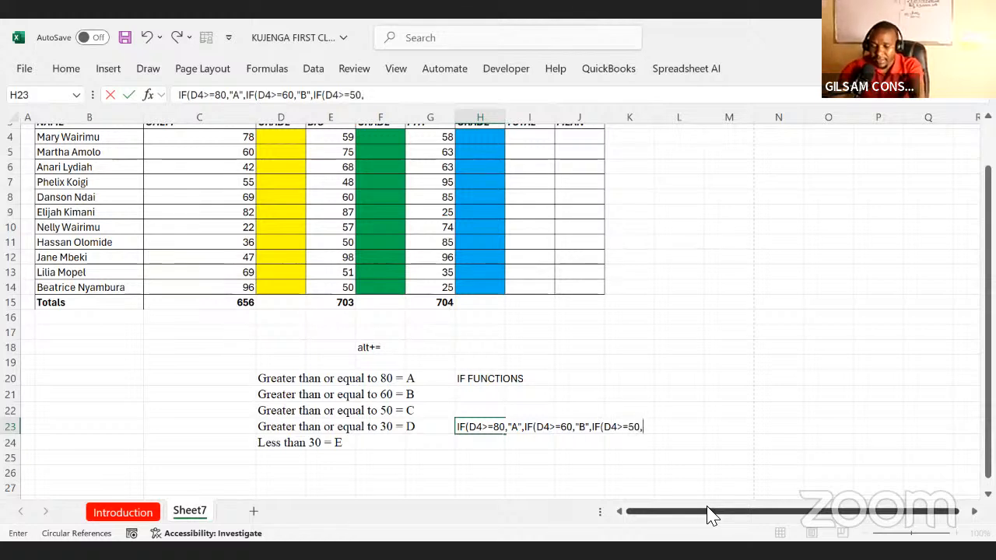
text(")
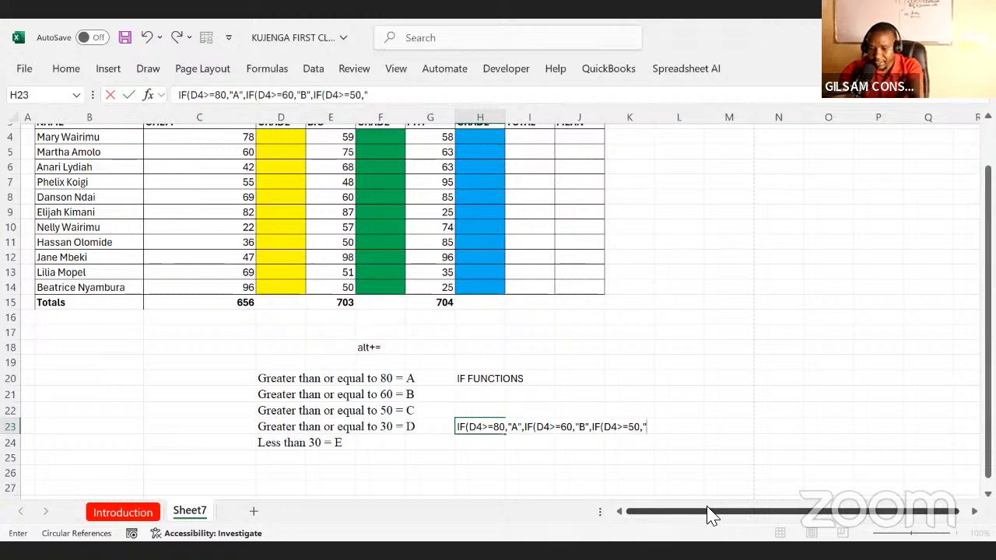
text(C)
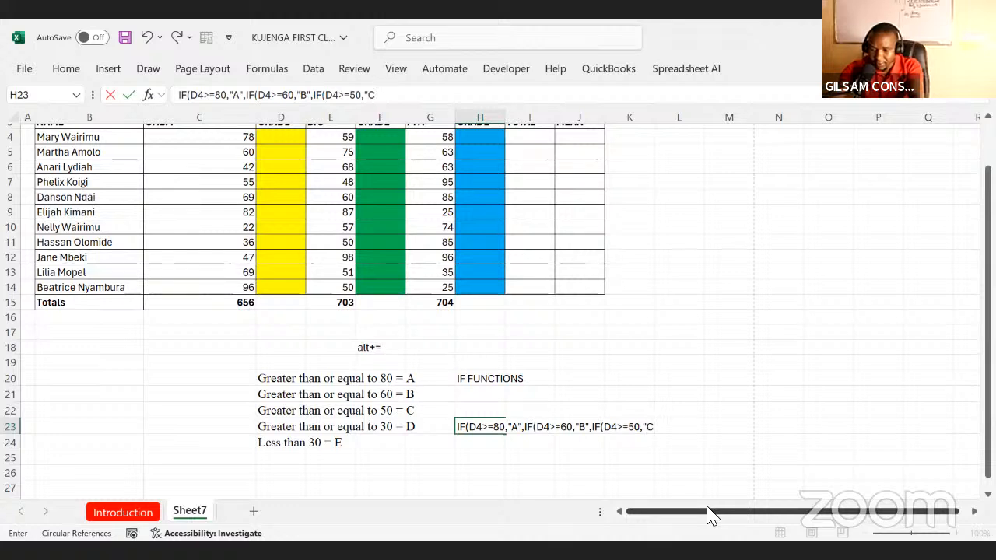
text(",)
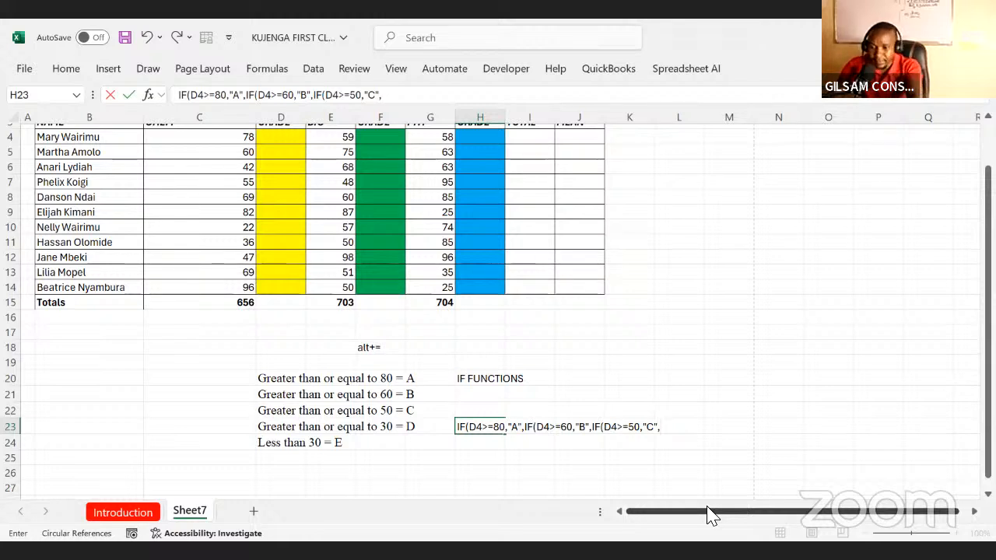
Step: Add the D and E conditions: IF(D4>=30,"D",IF(D4<30,"E"), correcting <= to <
text(IF)
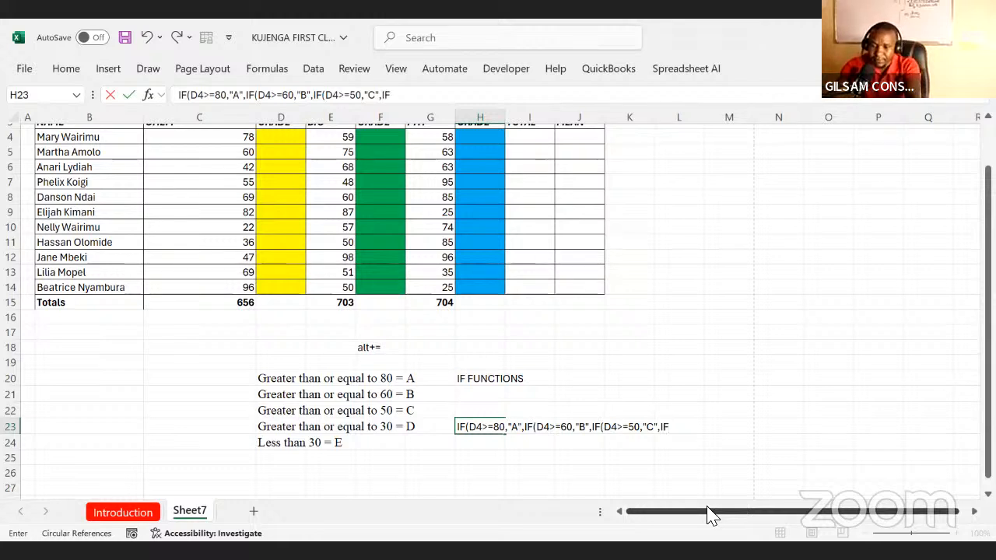
text(()
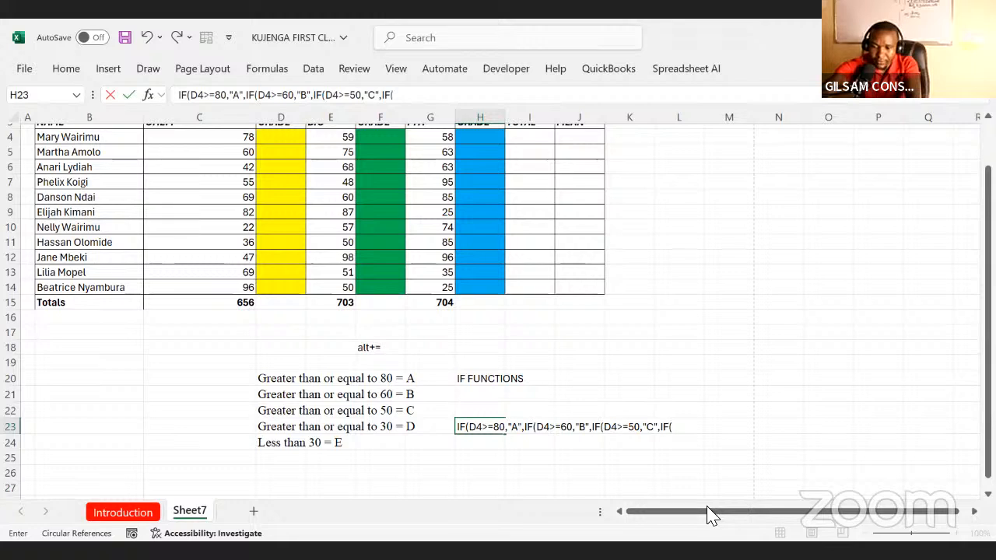
text(D4)
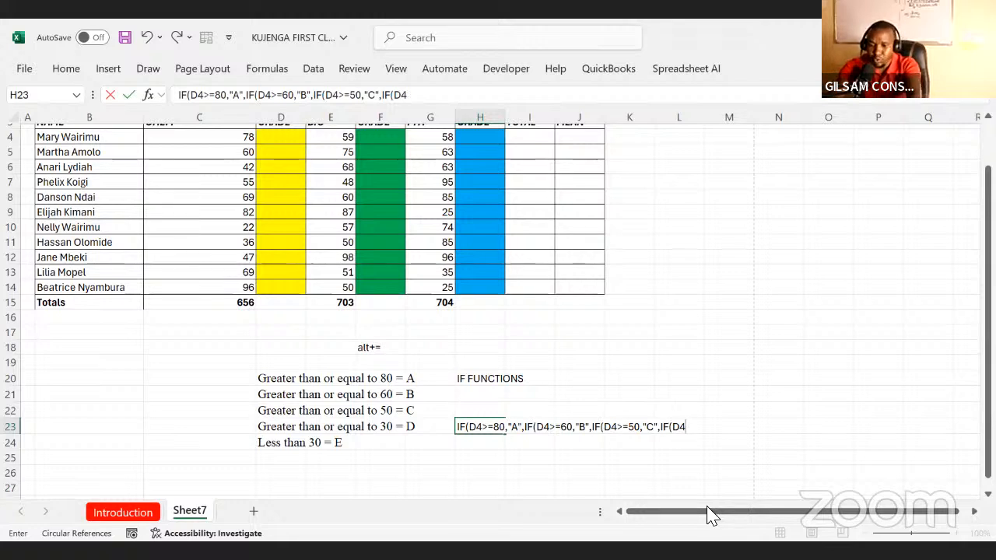
text(>)
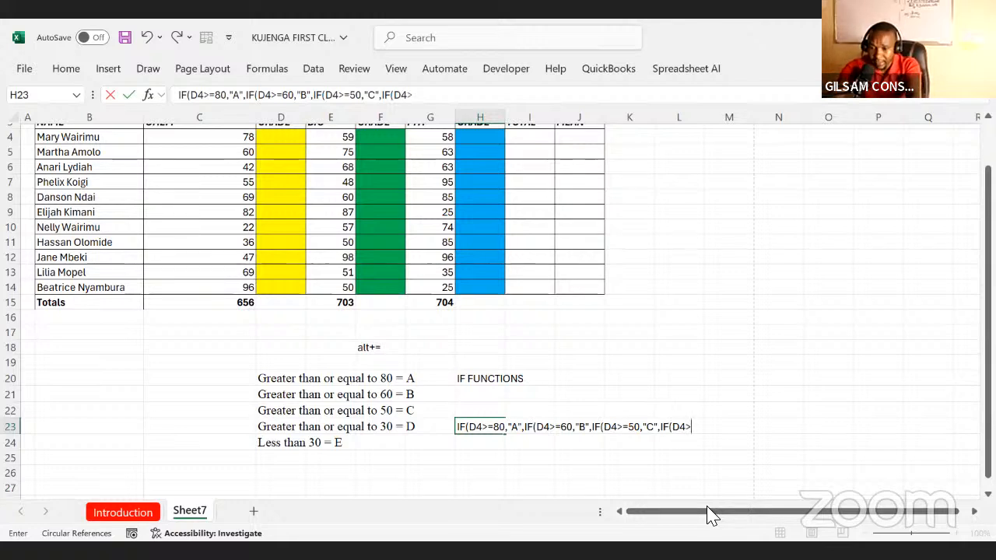
text(=)
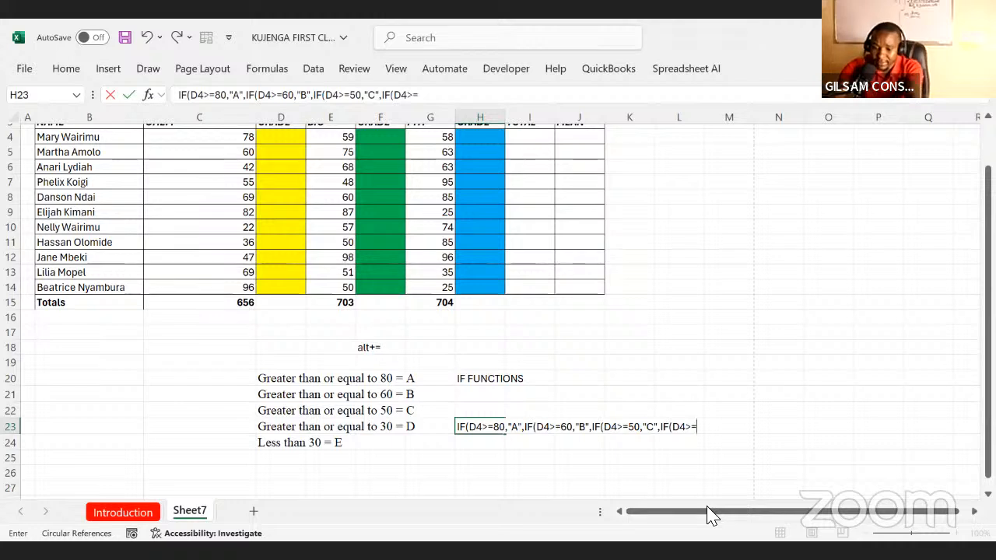
text(30)
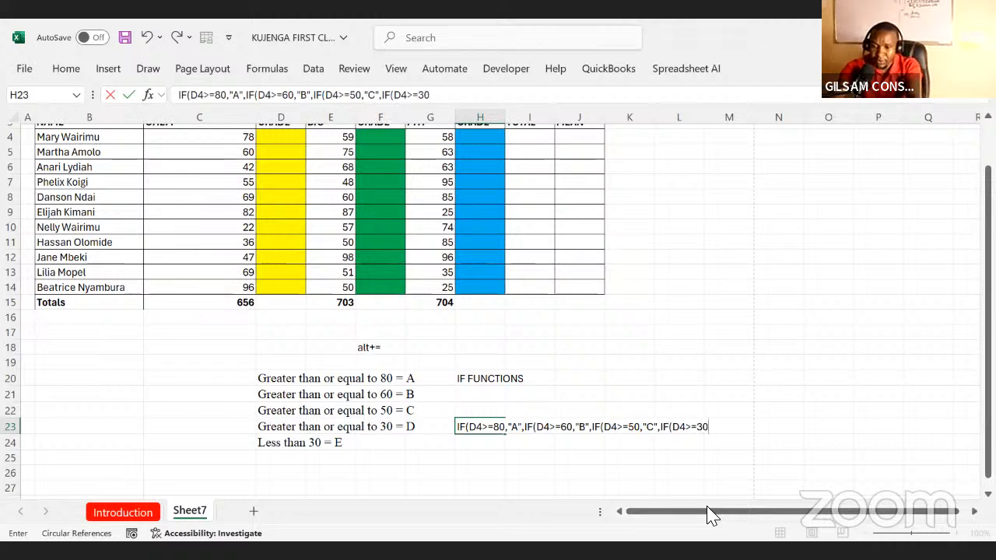
text(,")
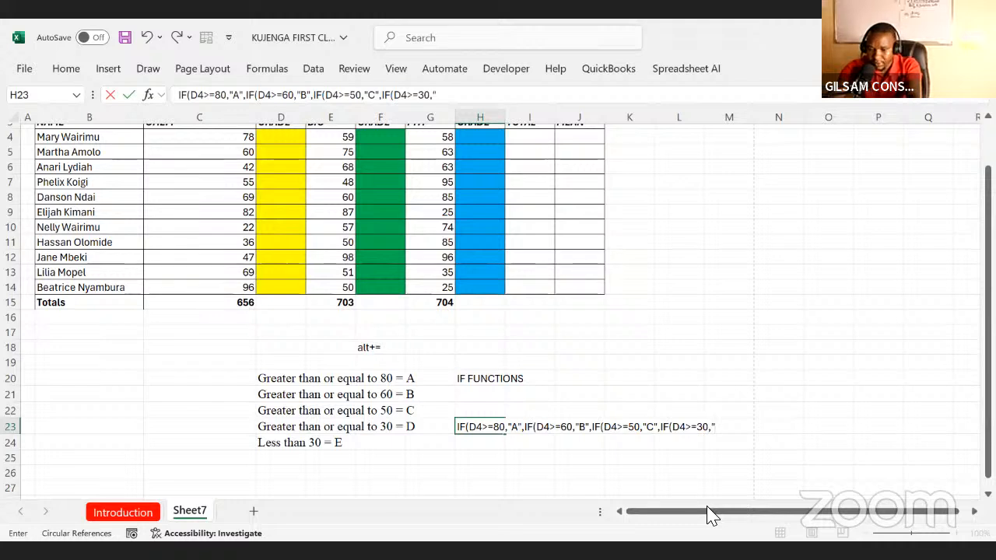
text(D")
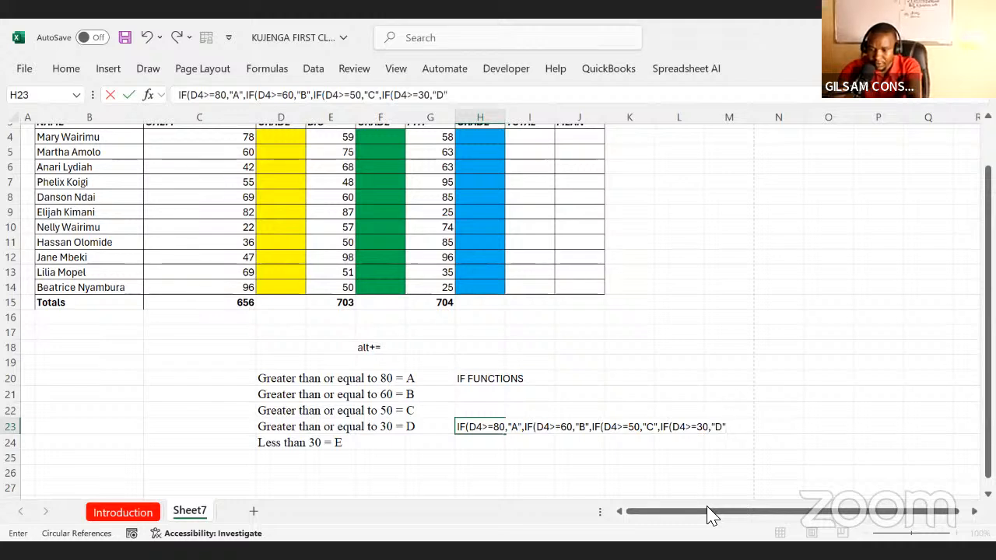
text(,)
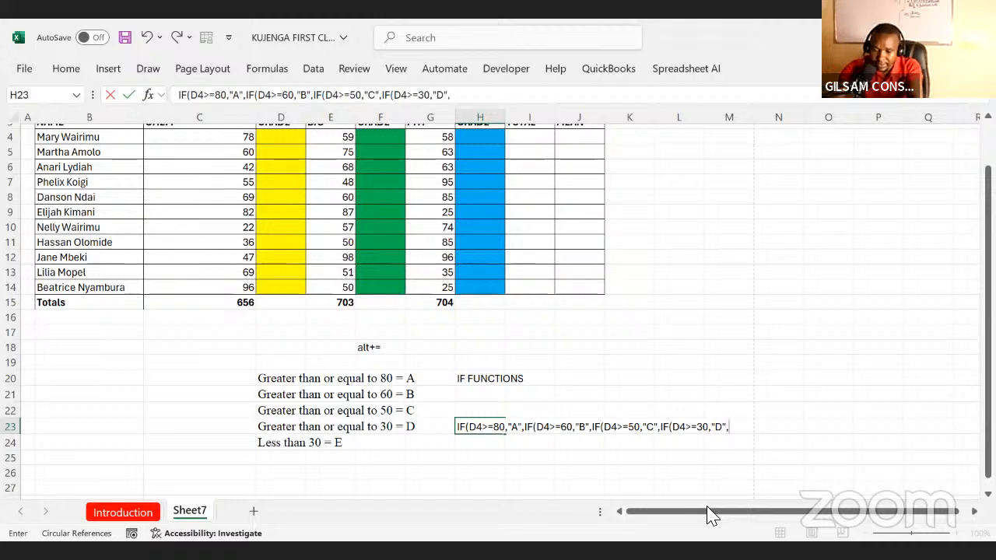
text(IF)
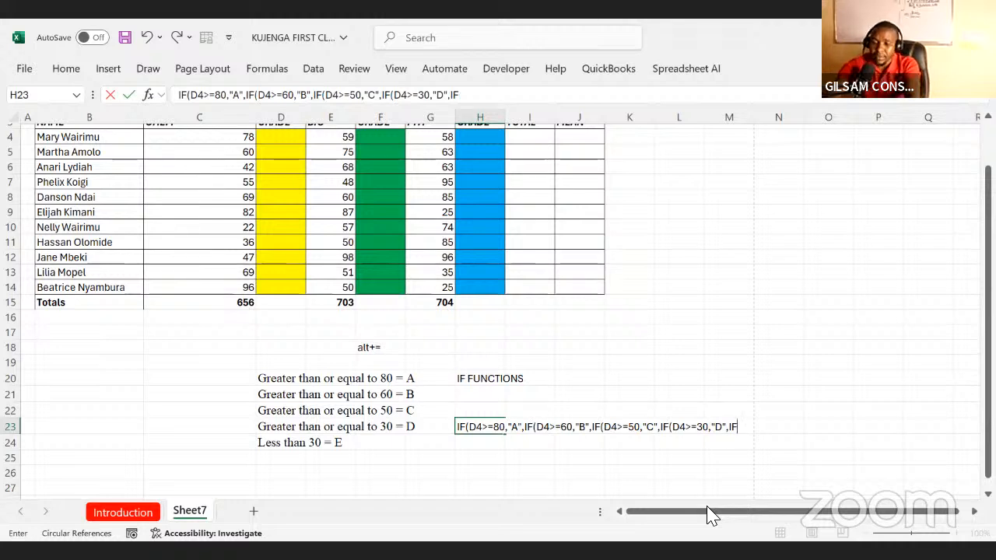
text(()
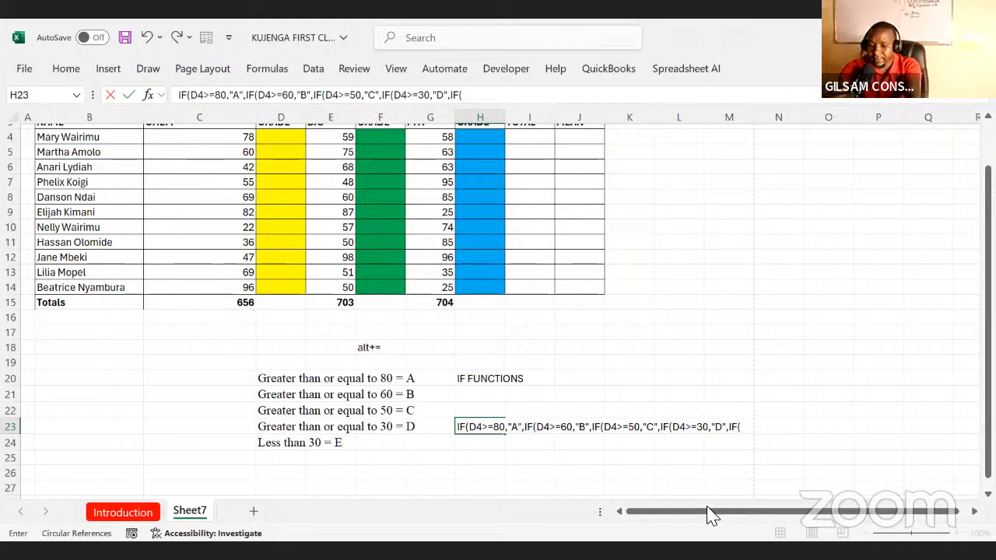
text(D4)
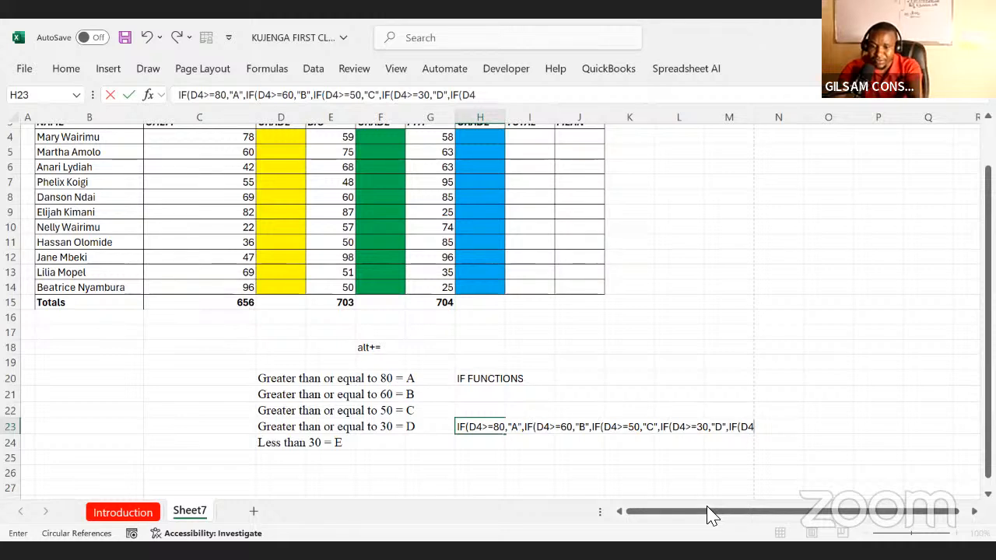
text(<)
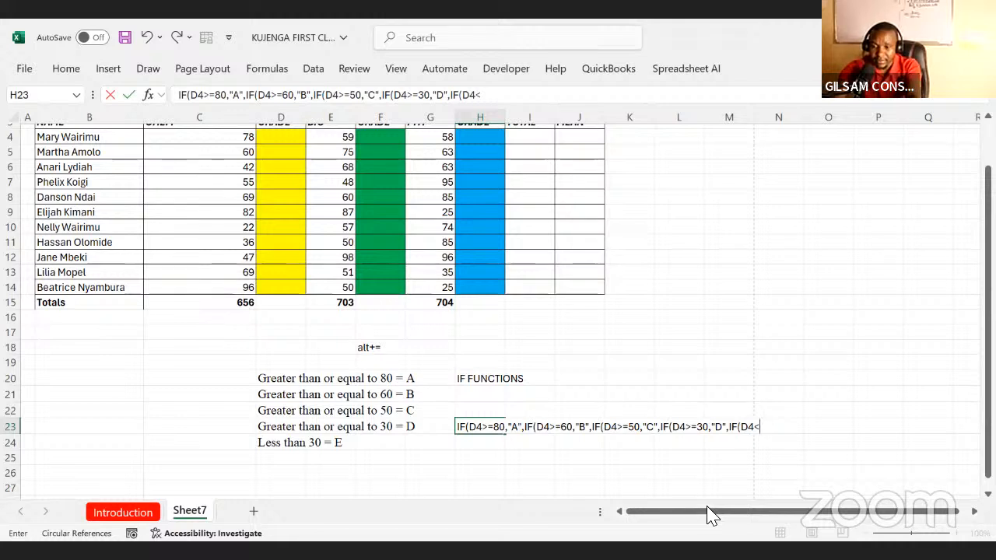
text(=)
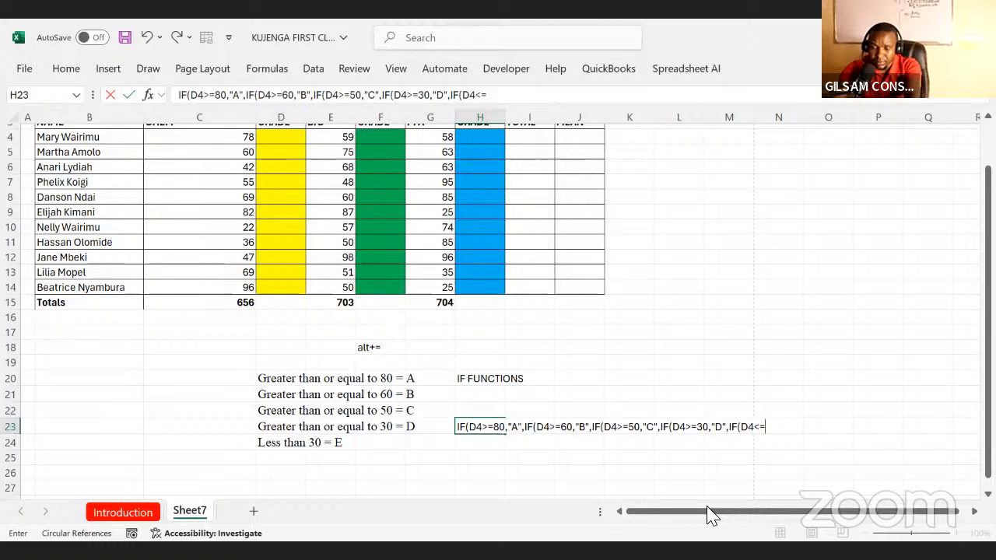
key(BackSpace)
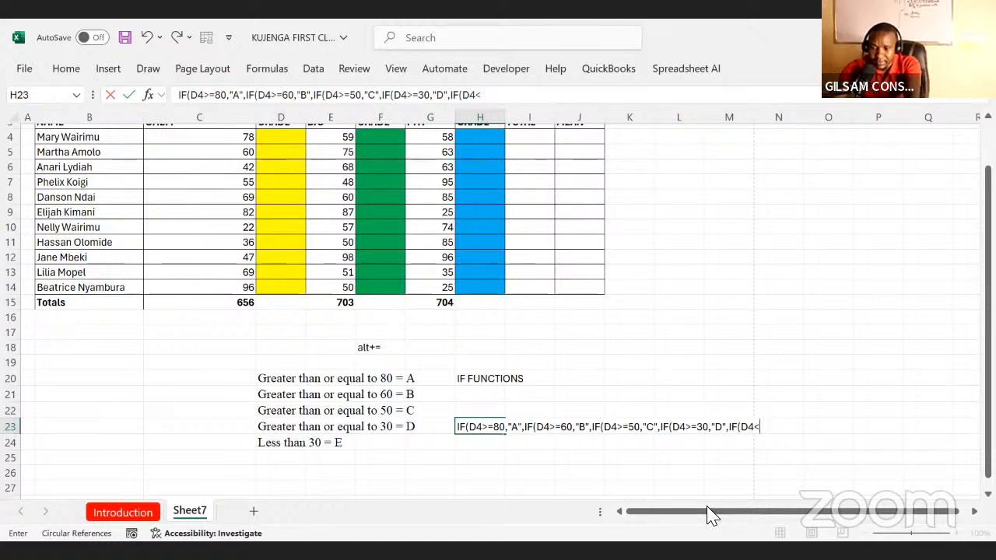
text(30,)
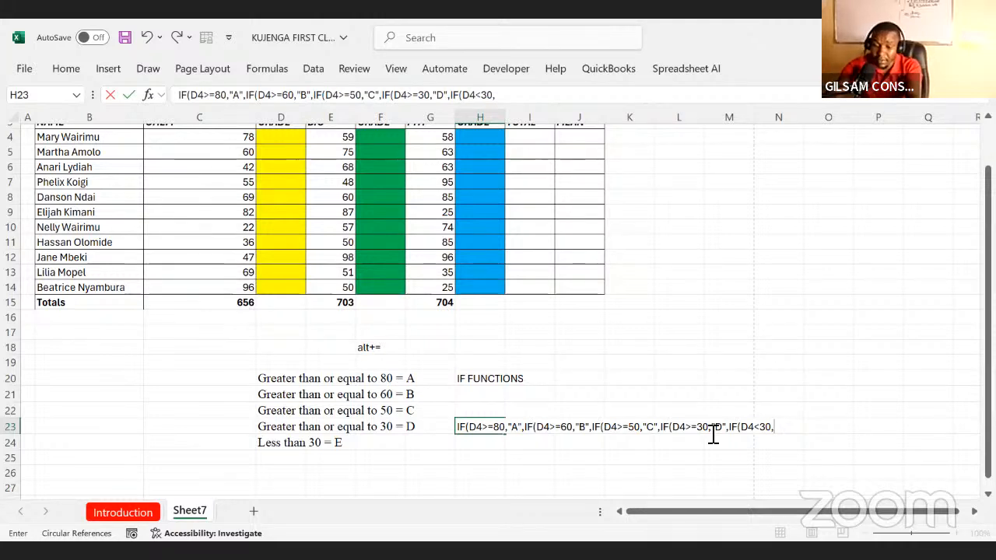
text(")
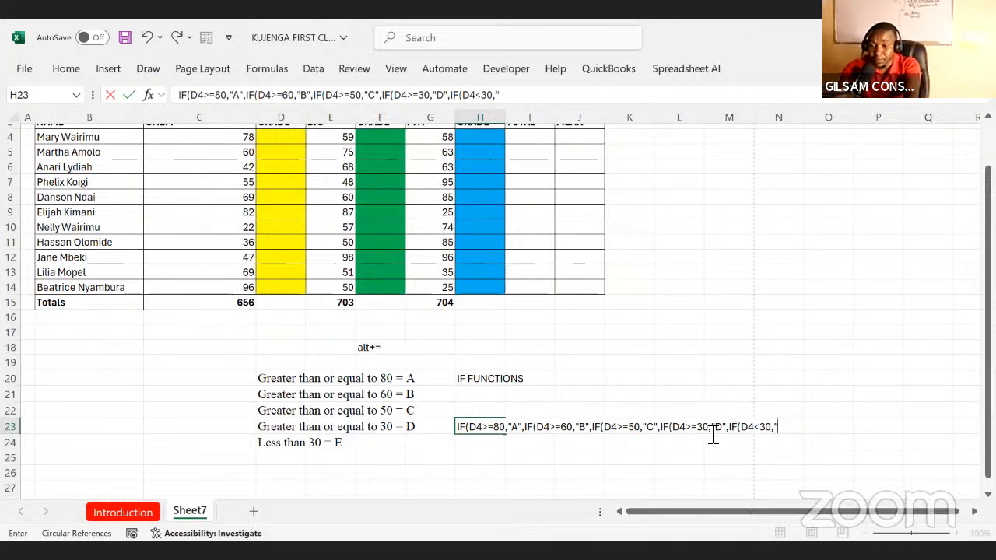
text(E)
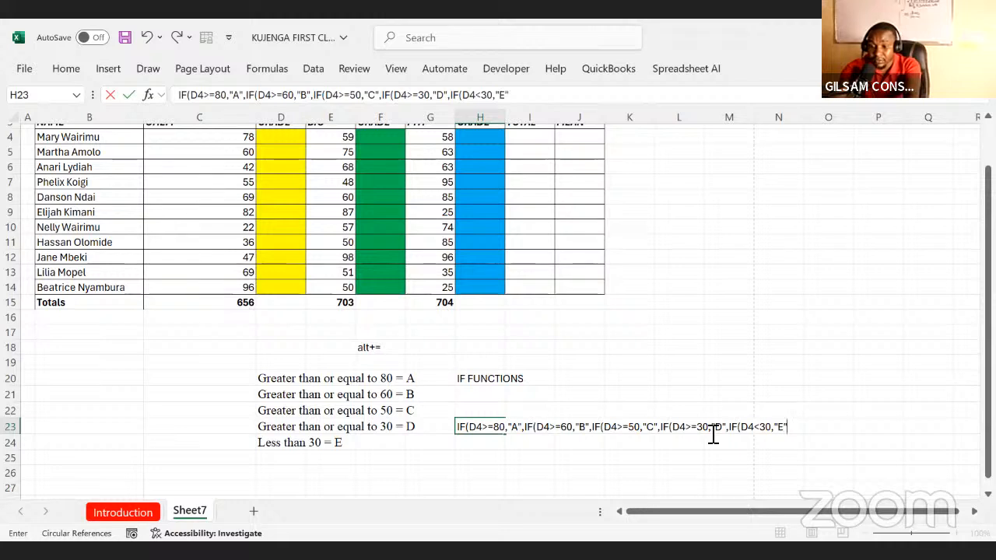
text("))
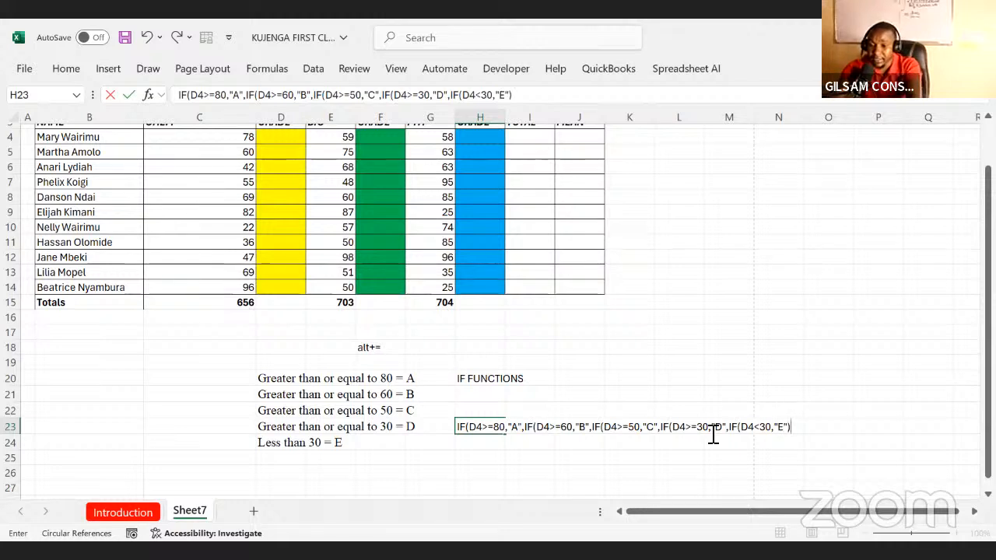
Step: Commit the nested IF text in H23, then reopen it in the formula bar and confirm it
click(447, 469)
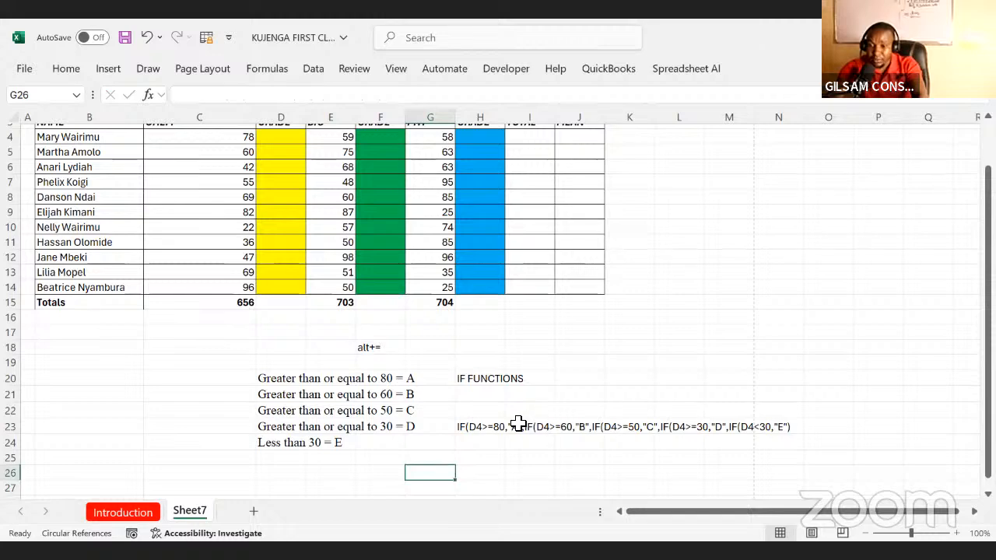
click(473, 433)
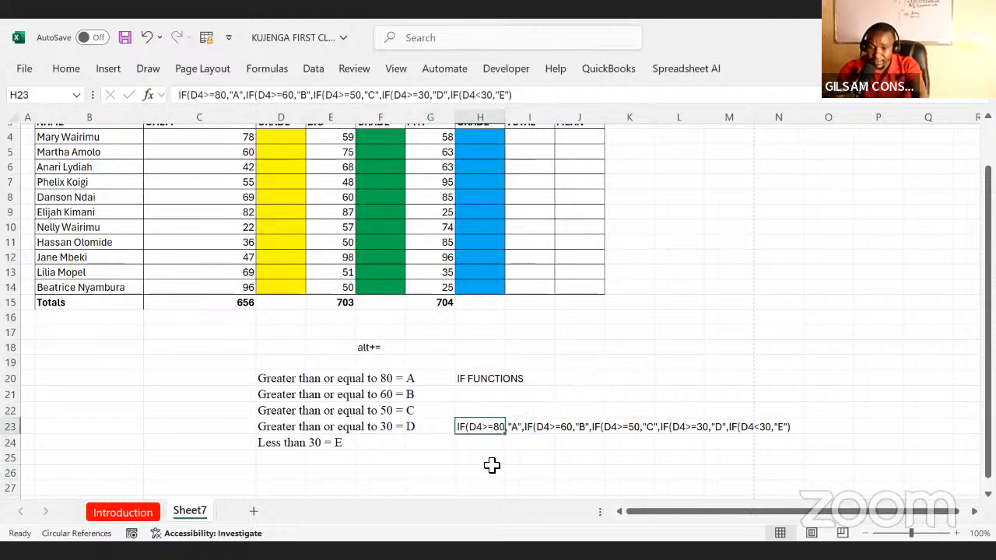
scroll(988, 311, up, 1)
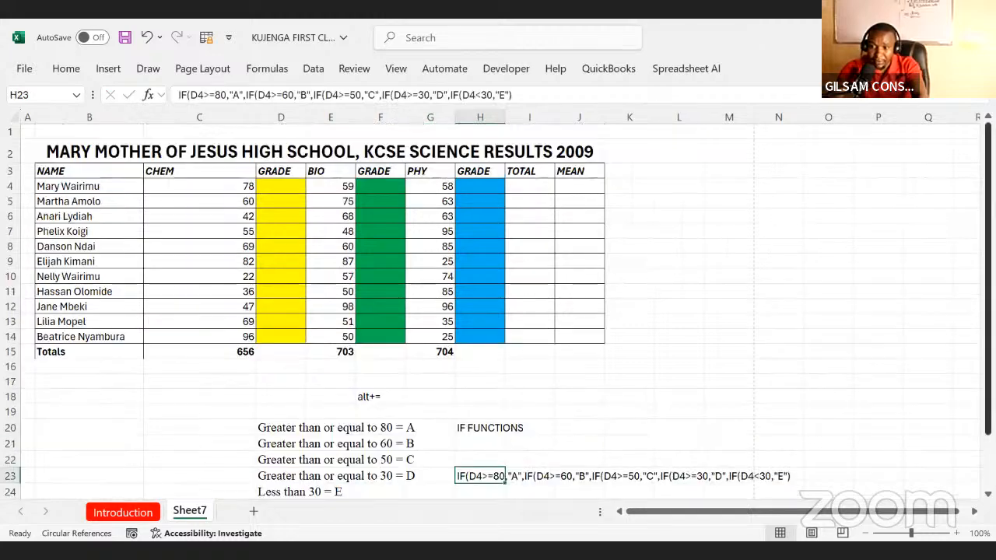
click(292, 189)
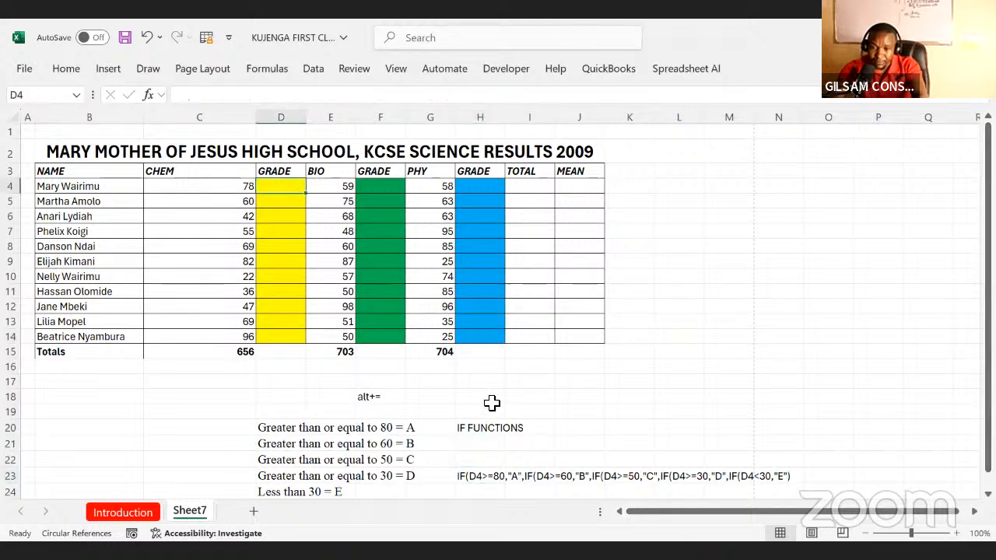
click(476, 474)
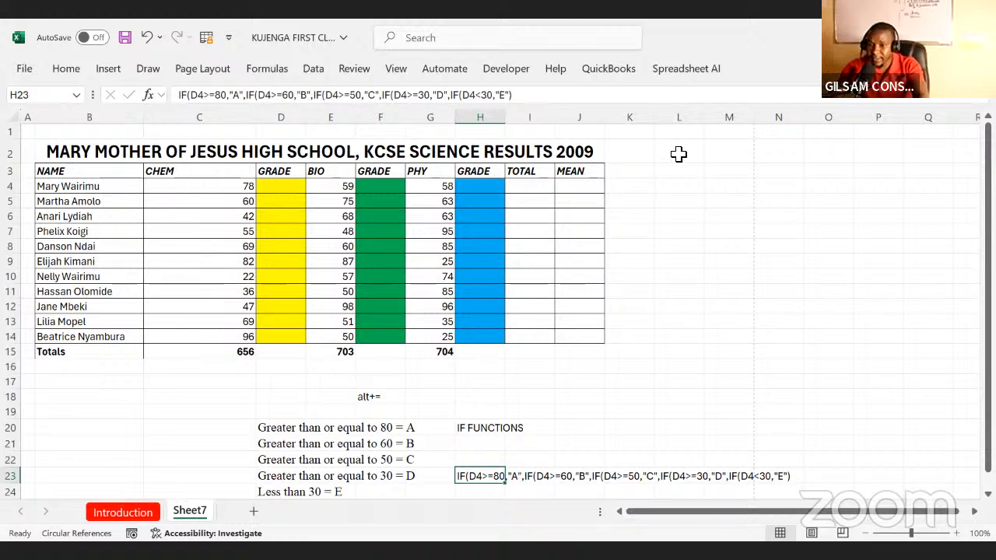
click(540, 100)
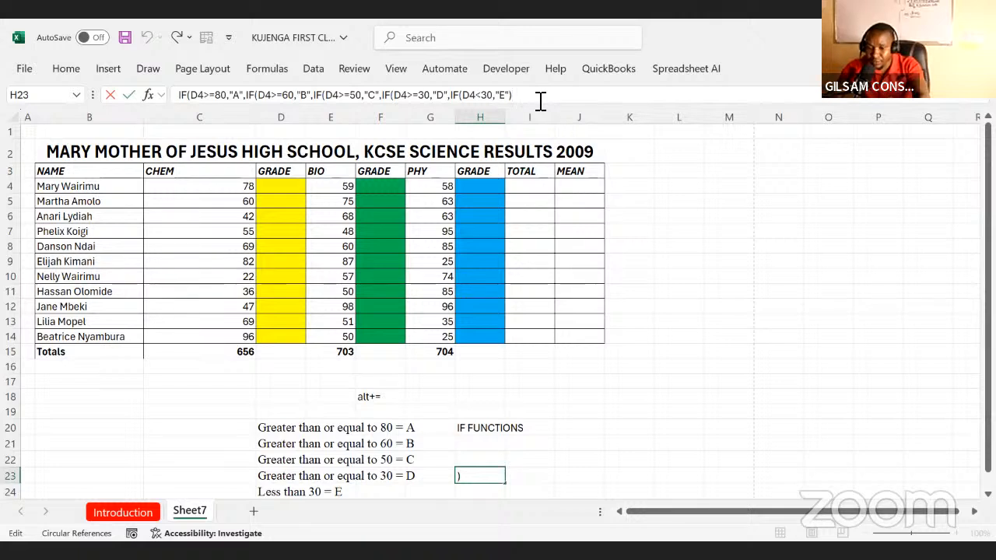
click(663, 320)
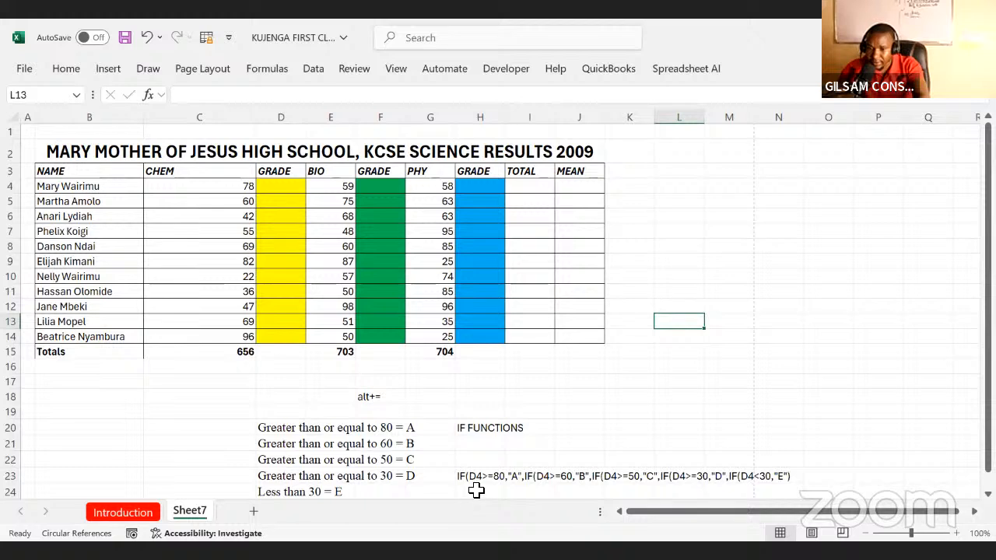
Step: Close the nested IF in H23 by appending the closing brackets ')))))'
click(496, 477)
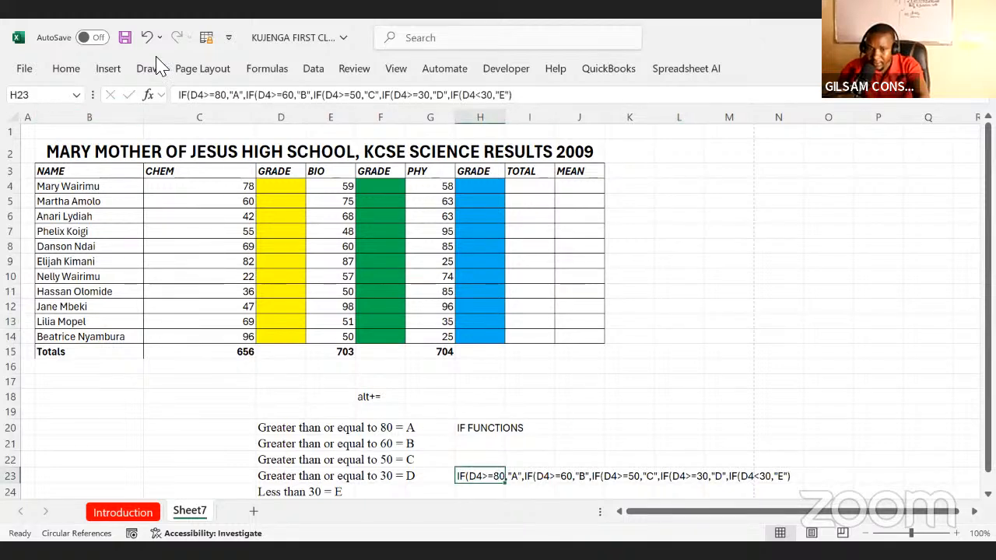
click(192, 100)
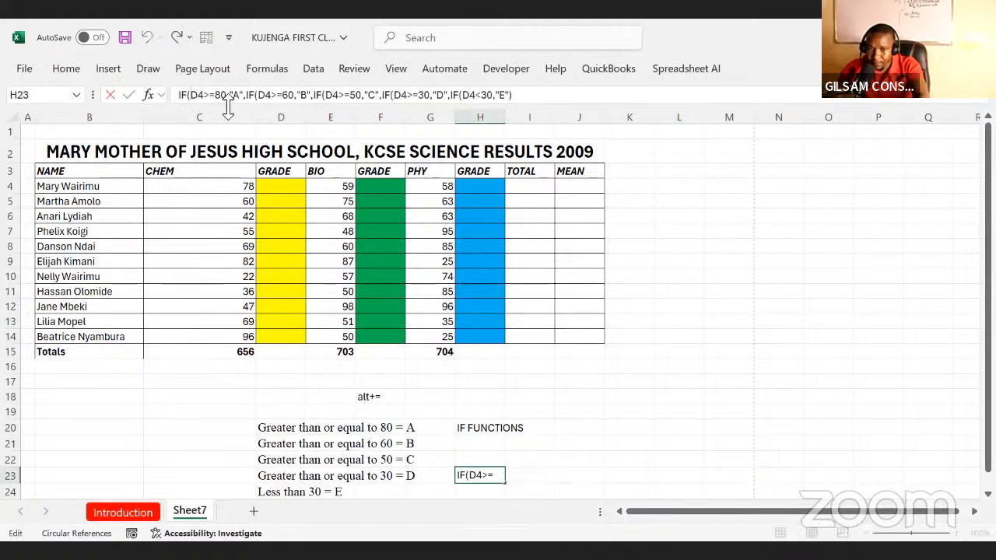
click(259, 94)
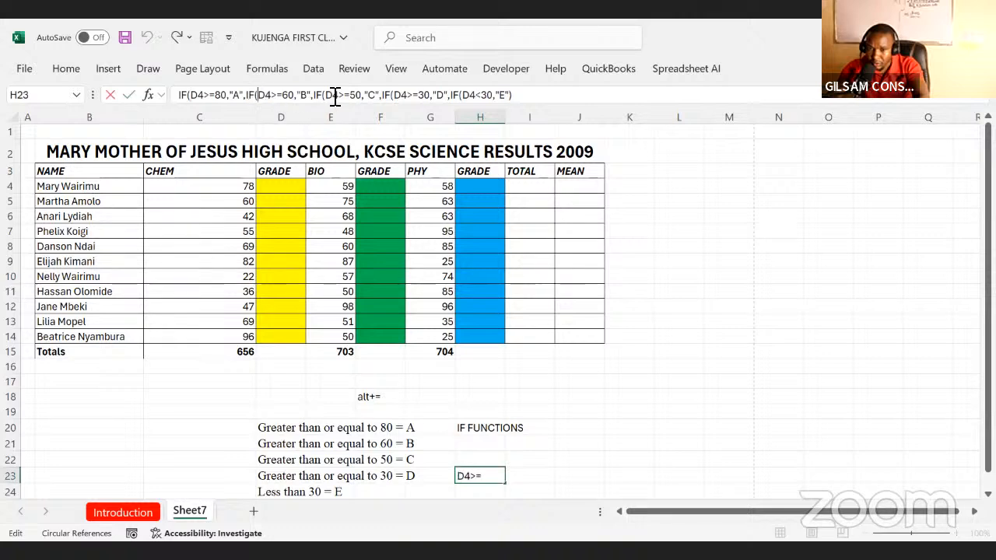
click(325, 97)
click(400, 98)
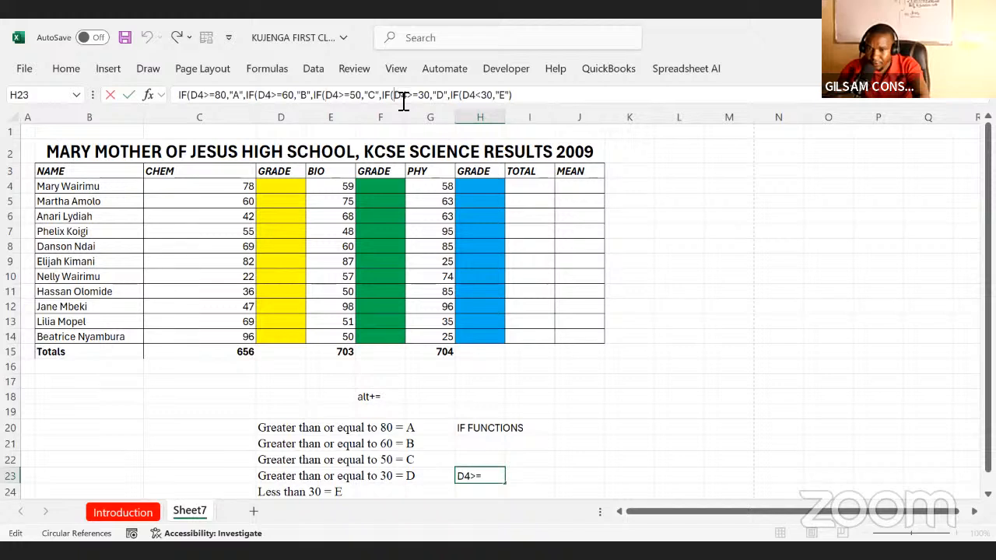
click(464, 94)
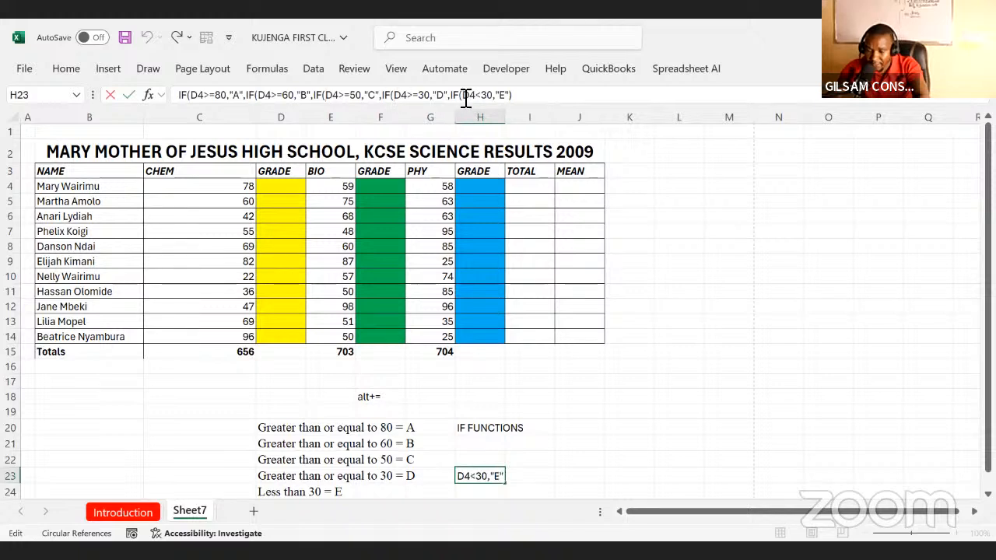
click(536, 97)
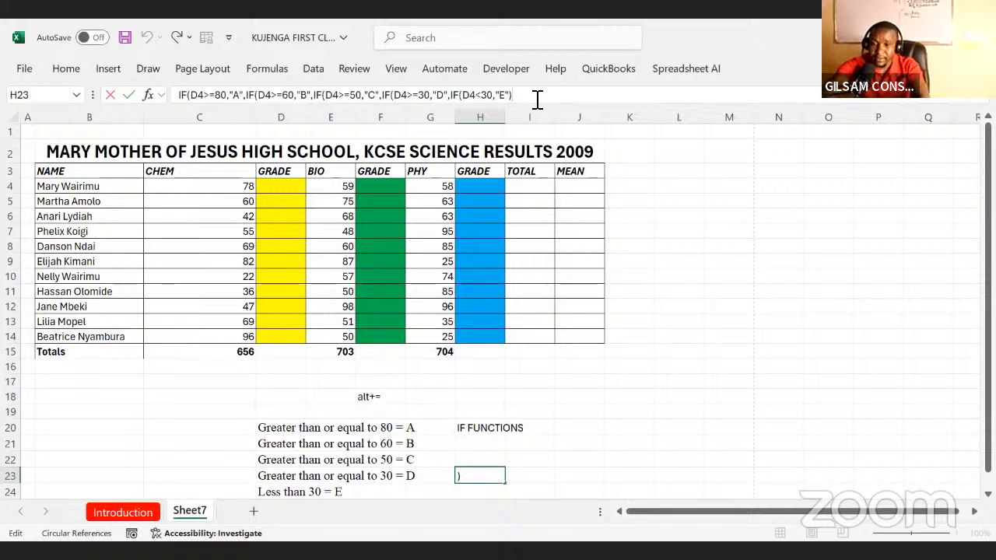
text())))
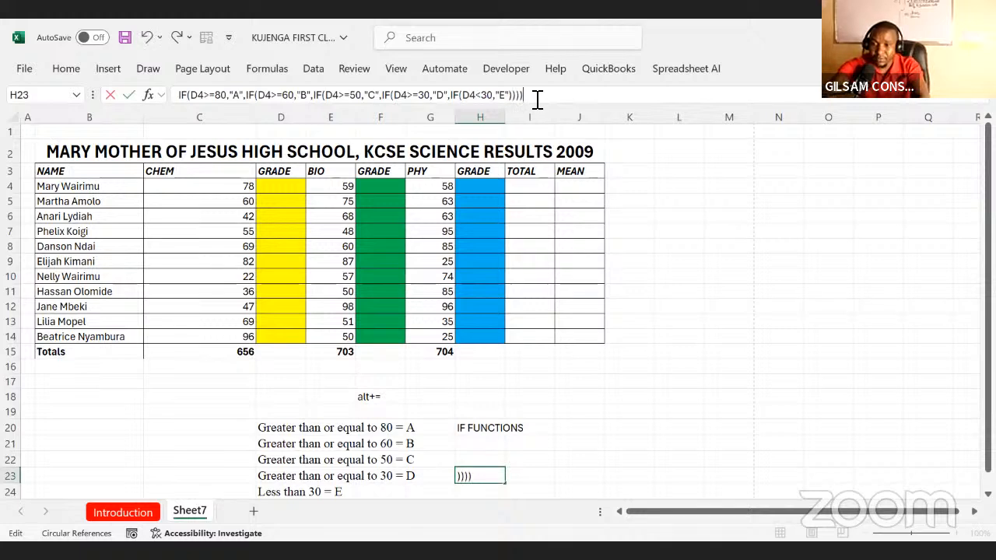
text())
click(674, 335)
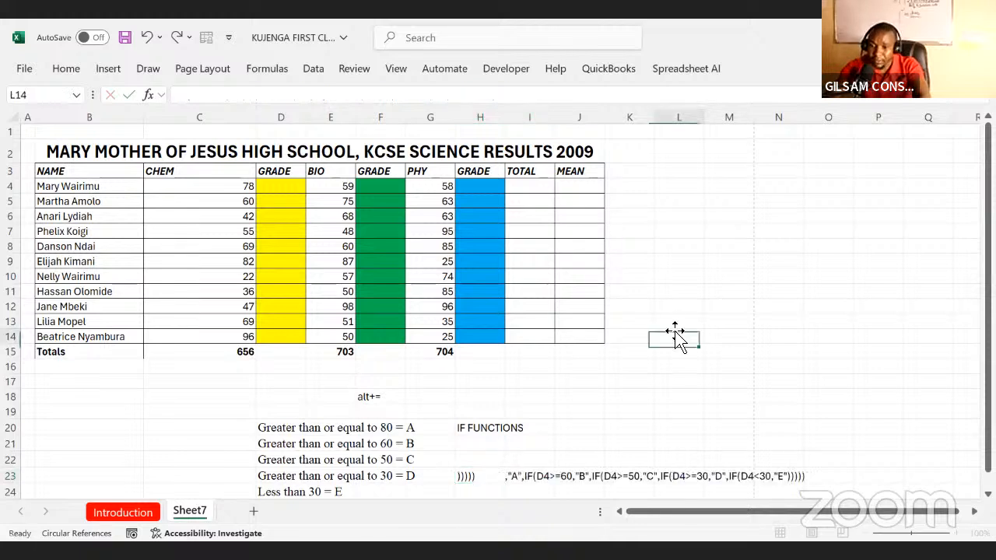
Step: Select H23's complete formula text in the formula bar to copy it for D4
click(483, 473)
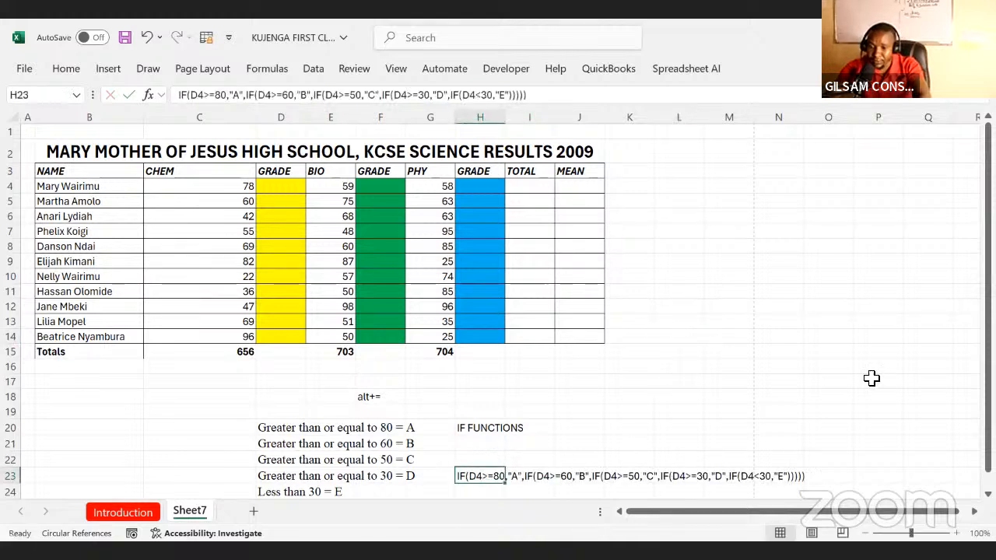
scroll(498, 311, down, 1)
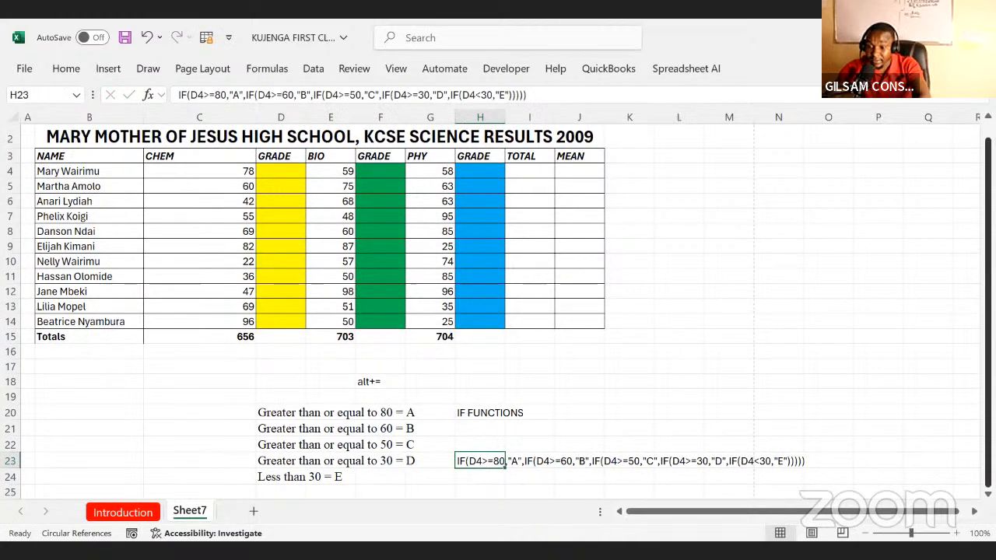
click(808, 355)
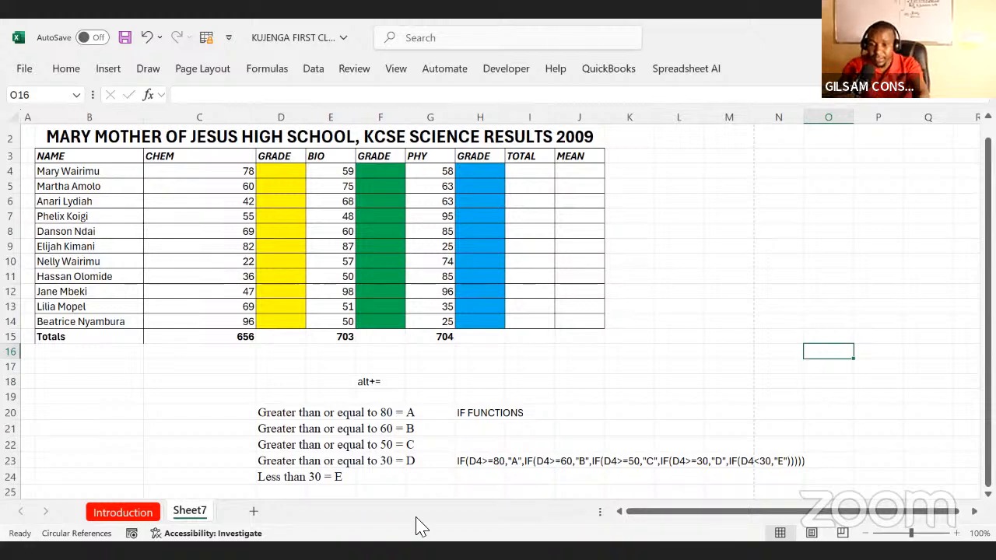
click(476, 465)
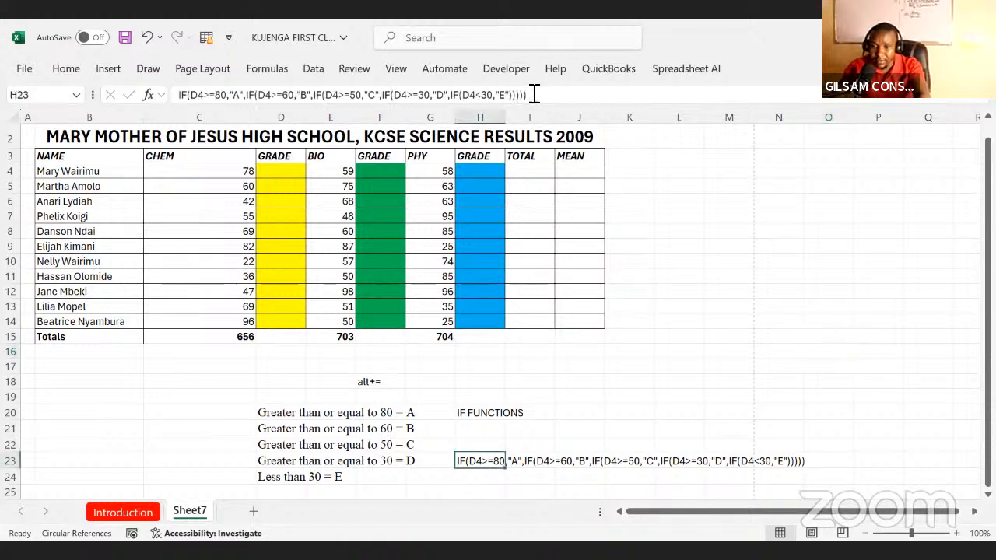
drag(534, 95, 50, 145)
key(ctrl+c)
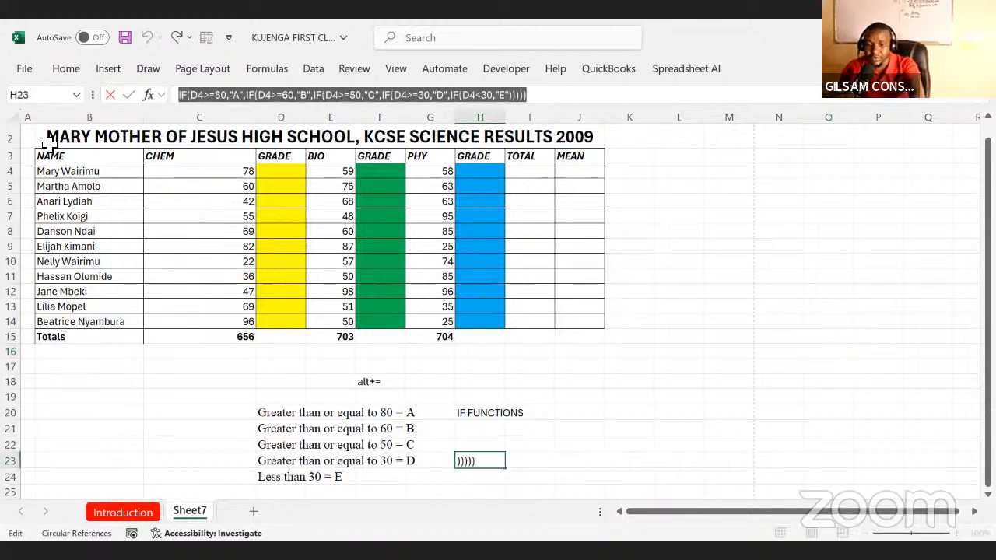
click(277, 172)
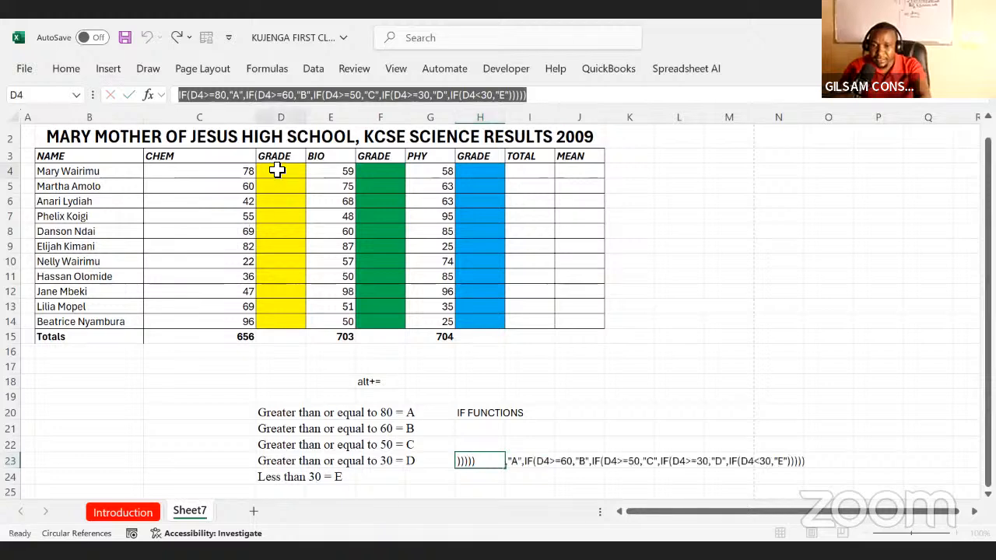
Step: Enter = and paste the nested IF grading formula into D4
text(=)
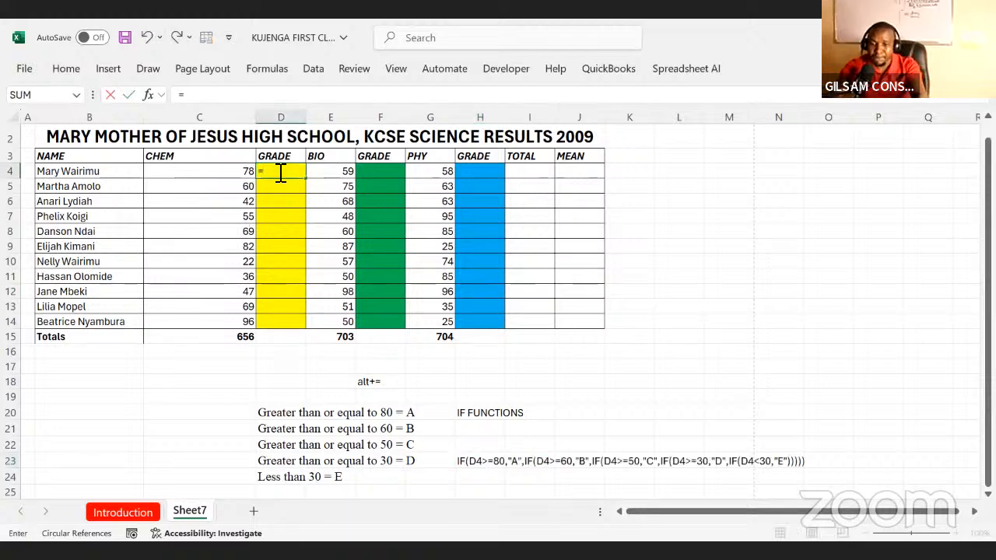
key(ctrl+v)
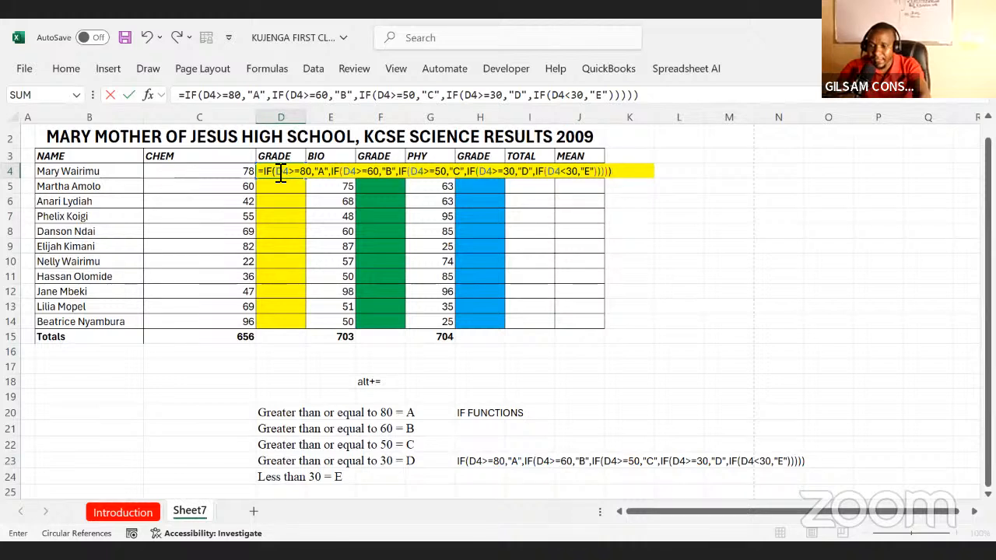
key(Return)
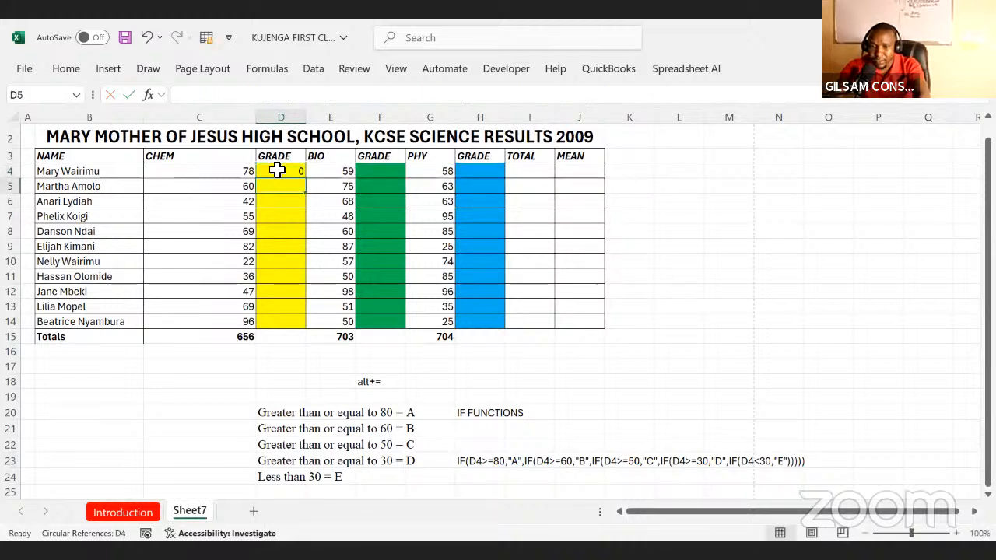
Step: Inspect D4's formula against the CHEM scores in column C, revealing it references D4 itself
click(282, 173)
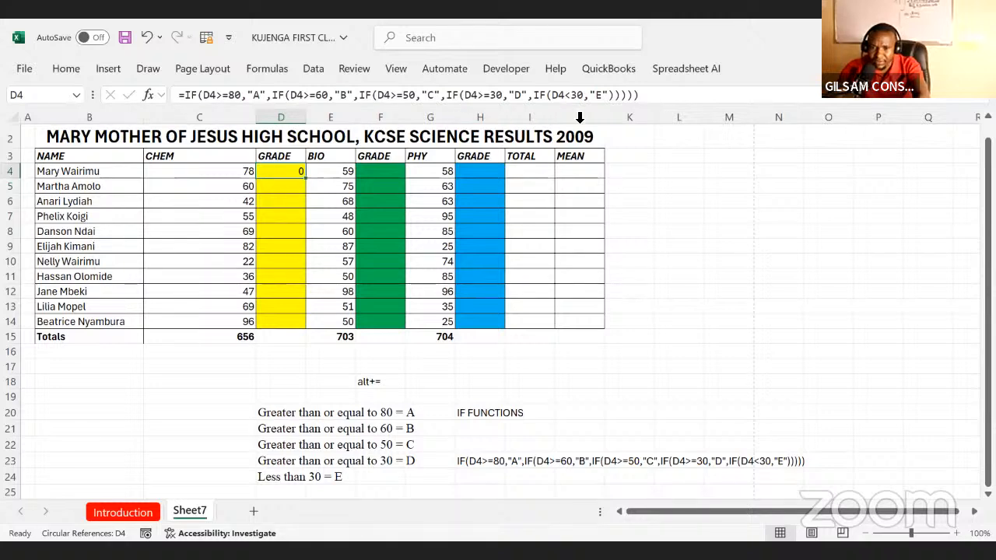
click(652, 97)
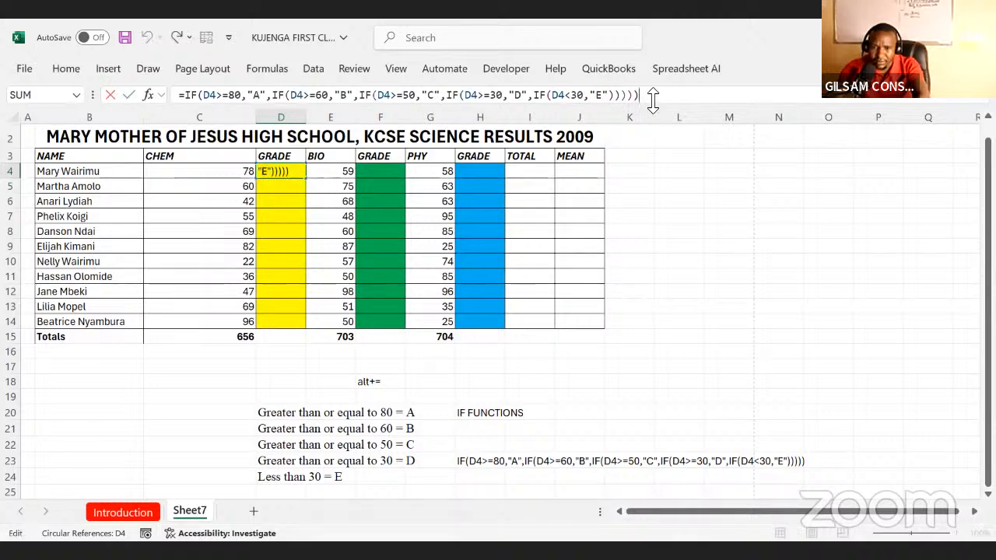
click(281, 230)
click(279, 171)
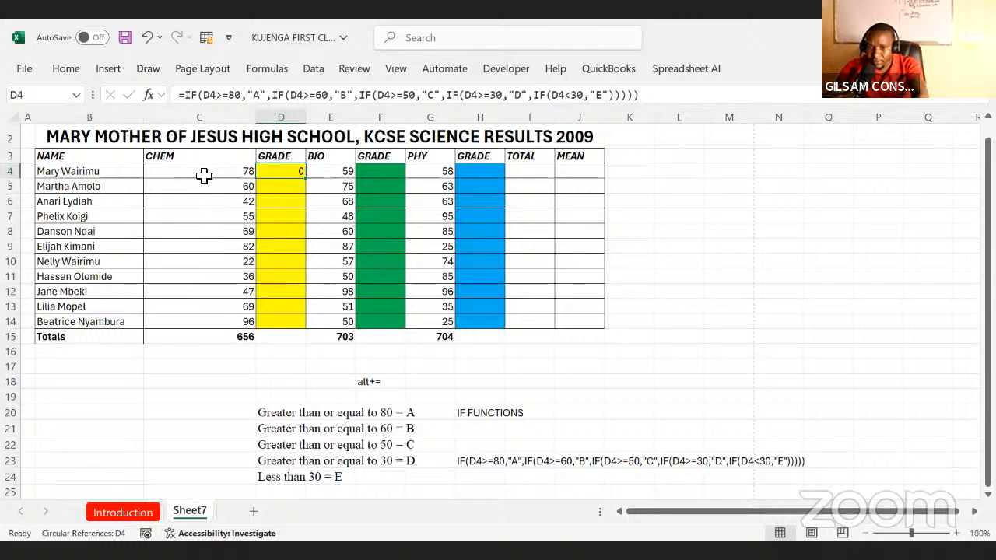
drag(205, 172, 206, 256)
click(292, 172)
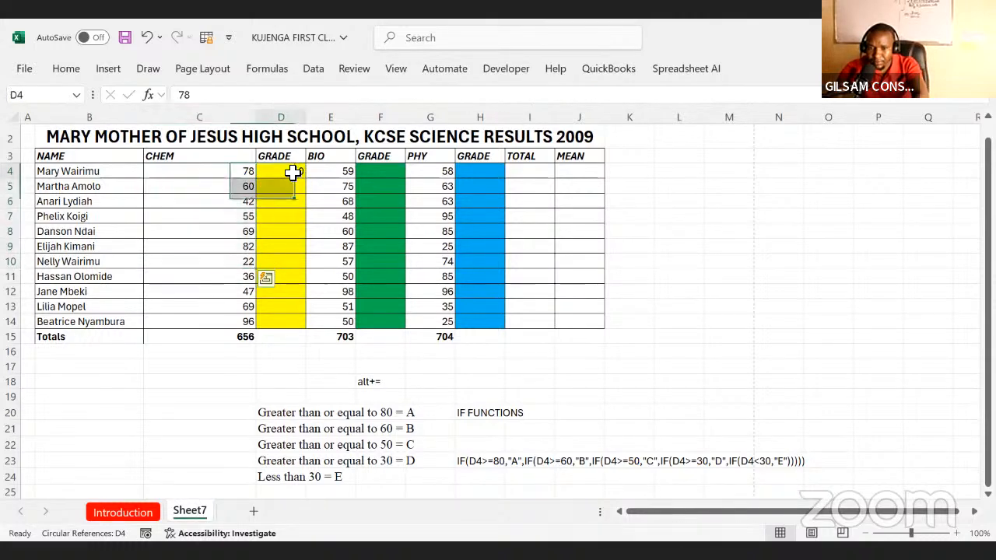
click(233, 169)
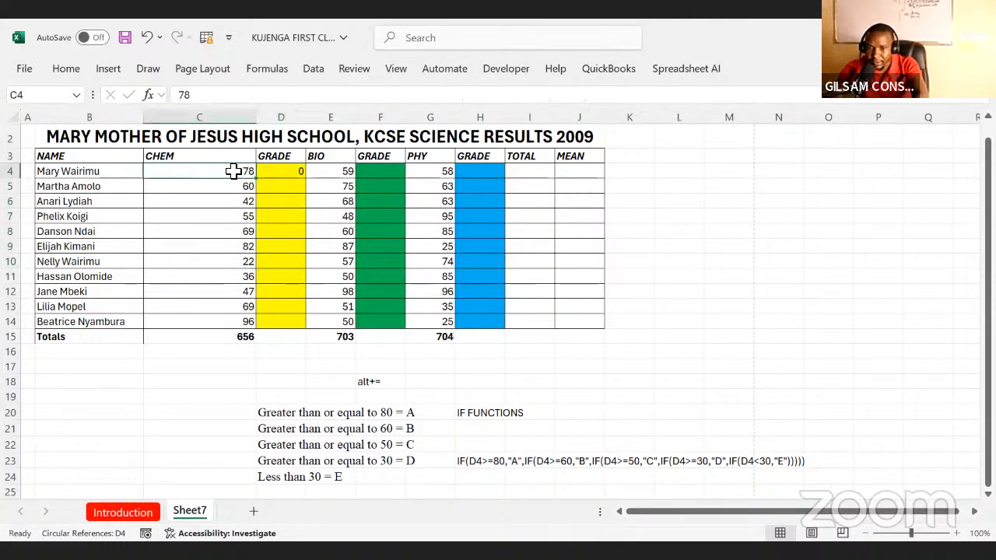
click(309, 48)
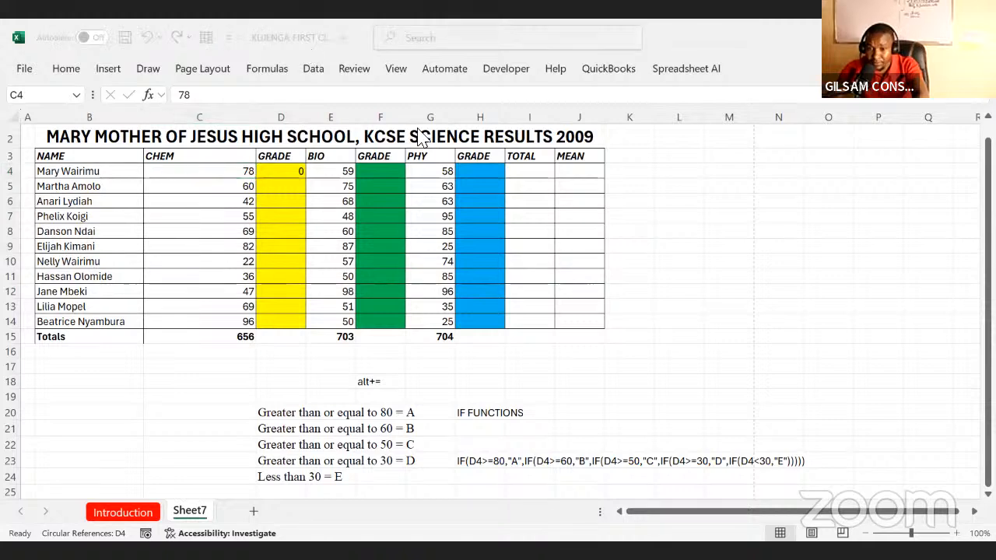
click(288, 178)
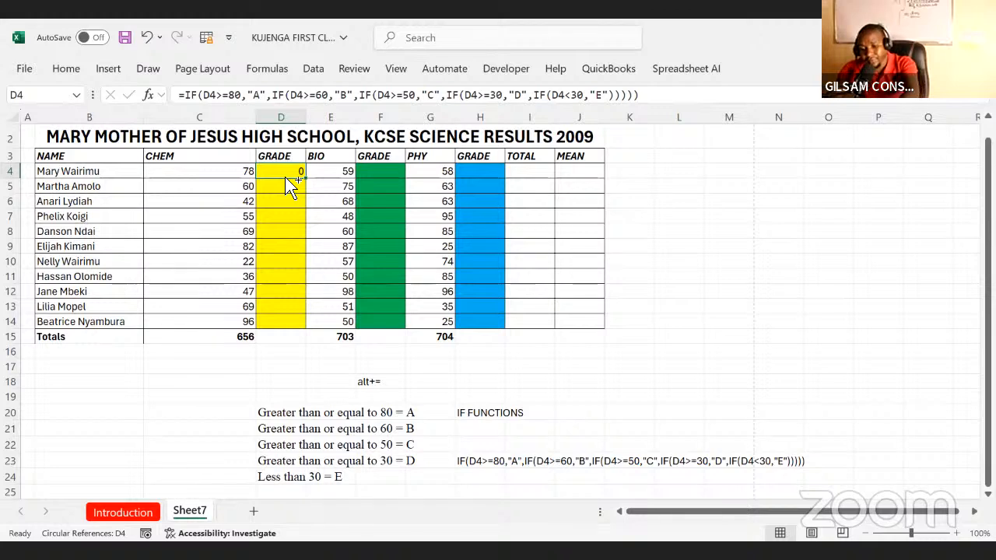
Step: Use Find and Replace to change all D4 references to C4, making 10 replacements
key(ctrl+f)
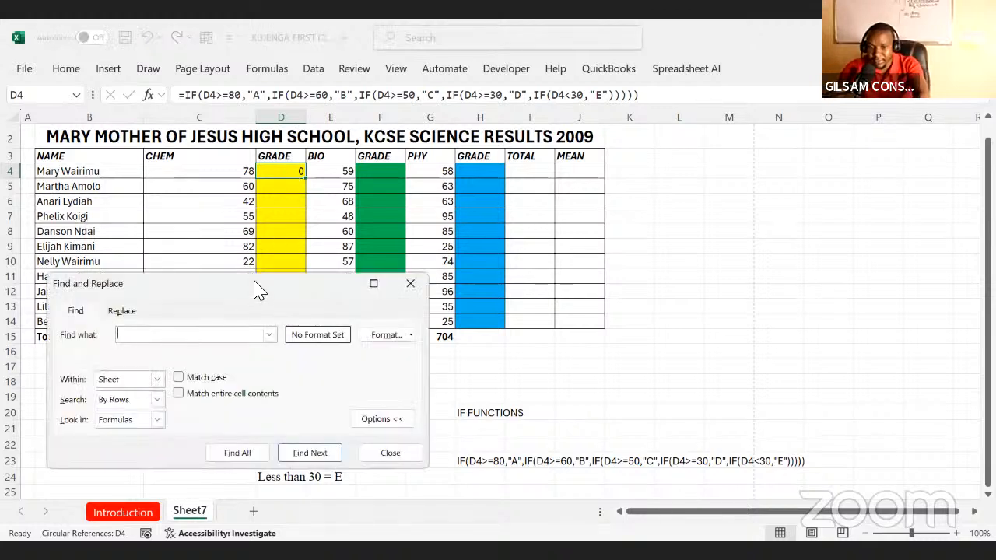
drag(254, 283, 766, 117)
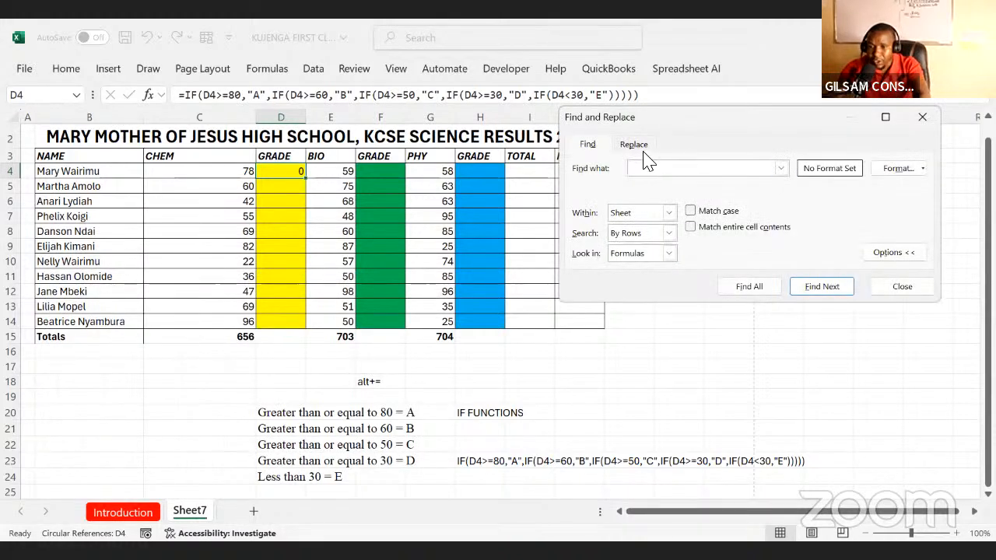
click(636, 146)
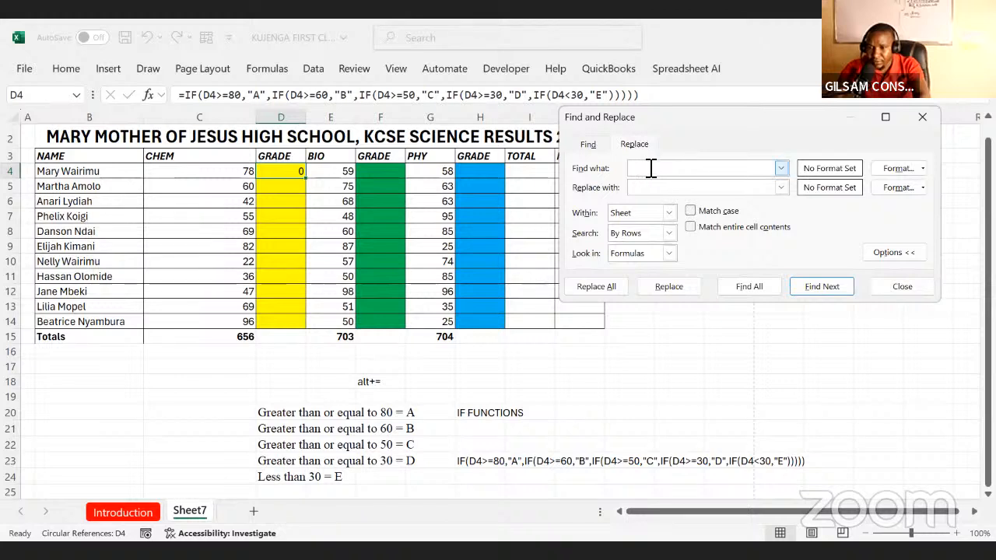
click(650, 168)
text(D)
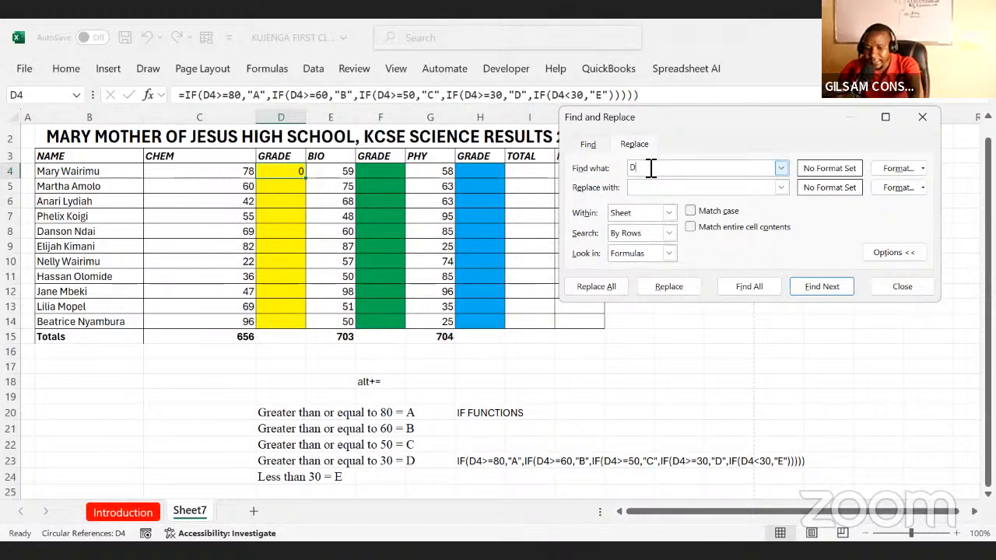
text(4)
click(643, 188)
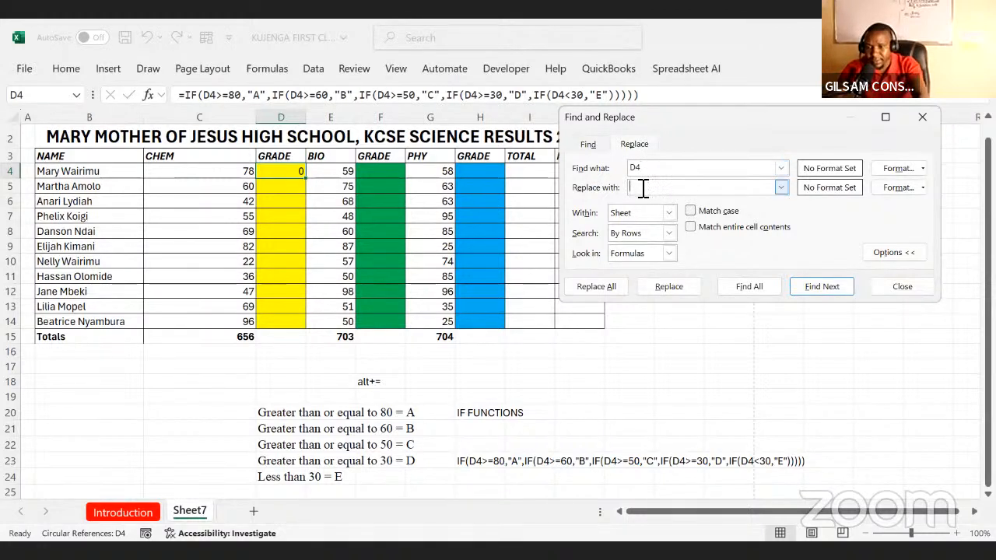
text(C4)
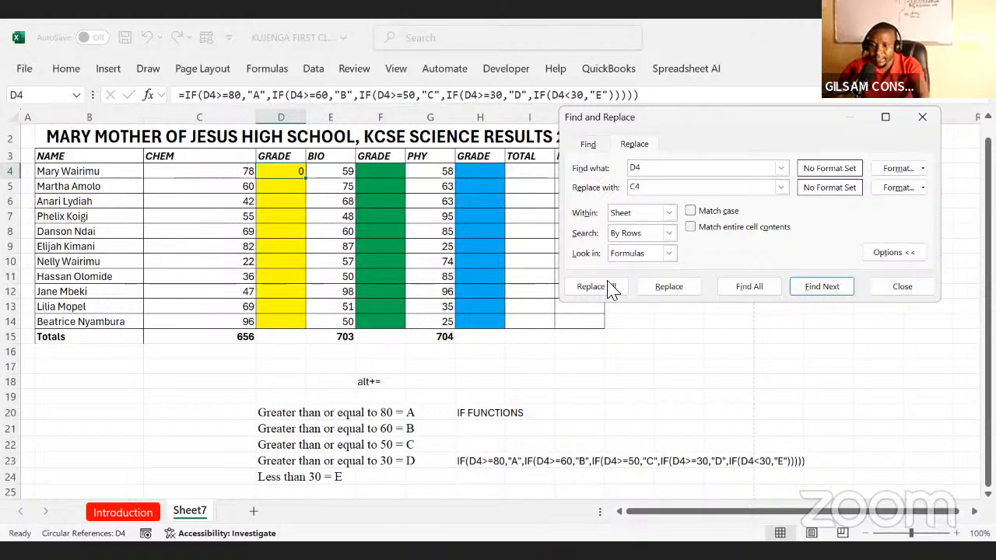
click(588, 289)
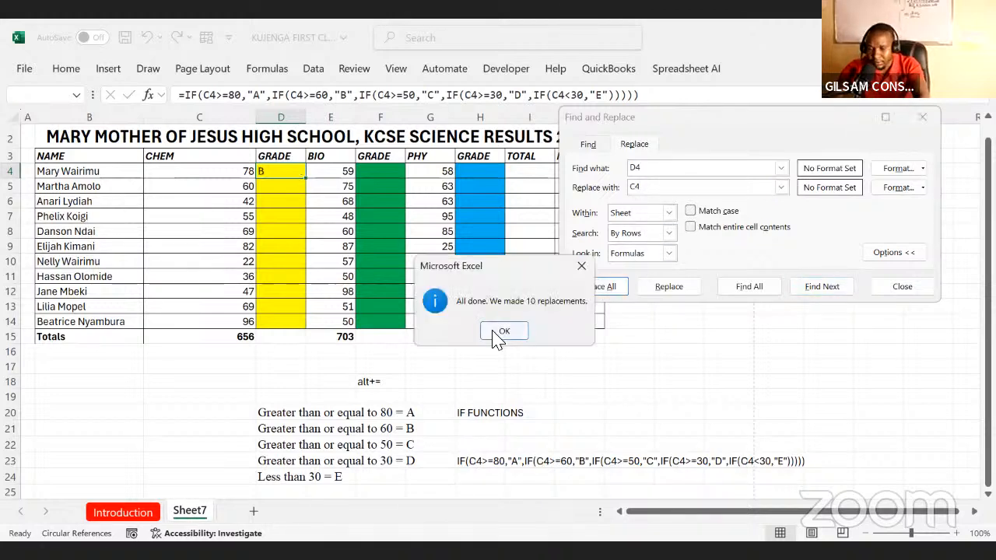
click(496, 331)
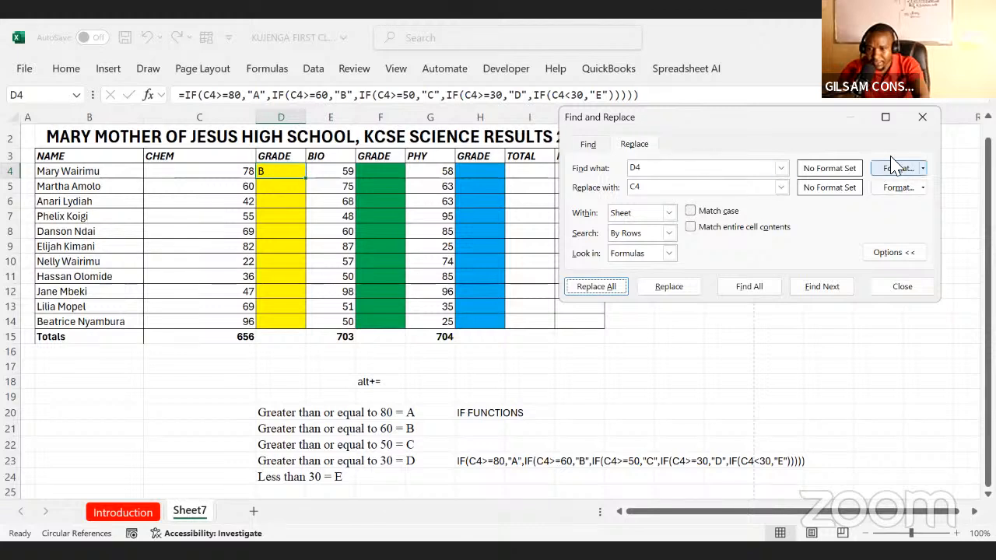
click(922, 118)
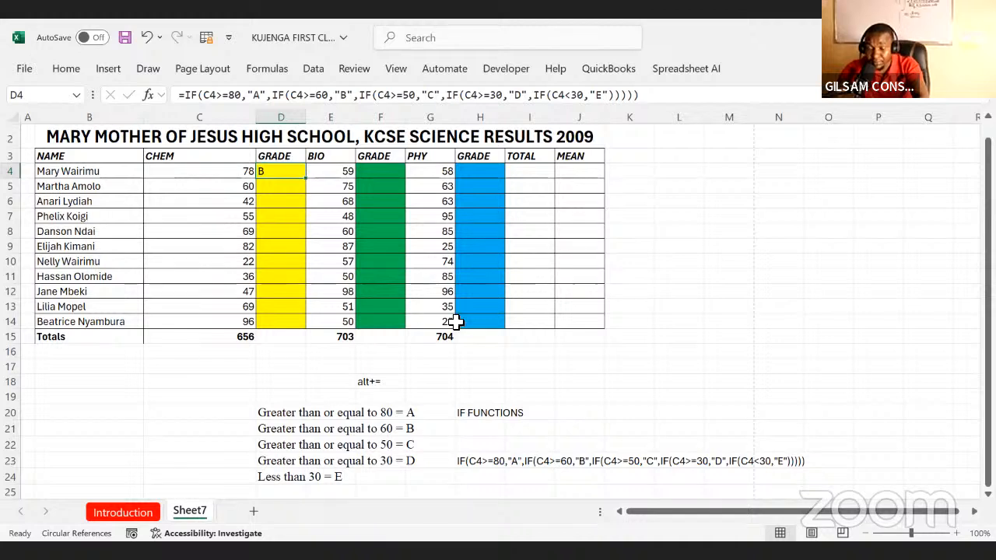
Step: Add a grading note in L13:M13 stating that the 60-79 range earns a B
click(664, 303)
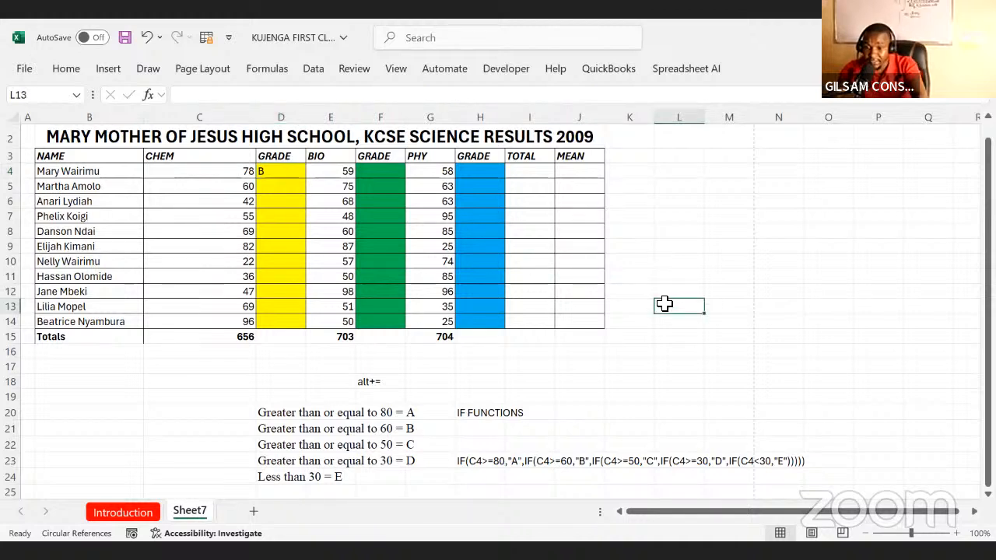
text(60)
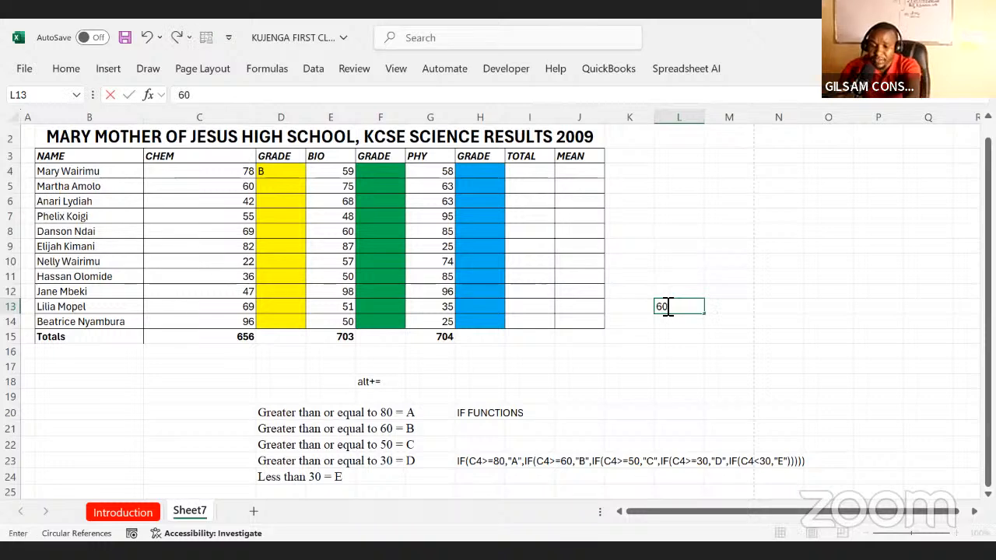
text(-8)
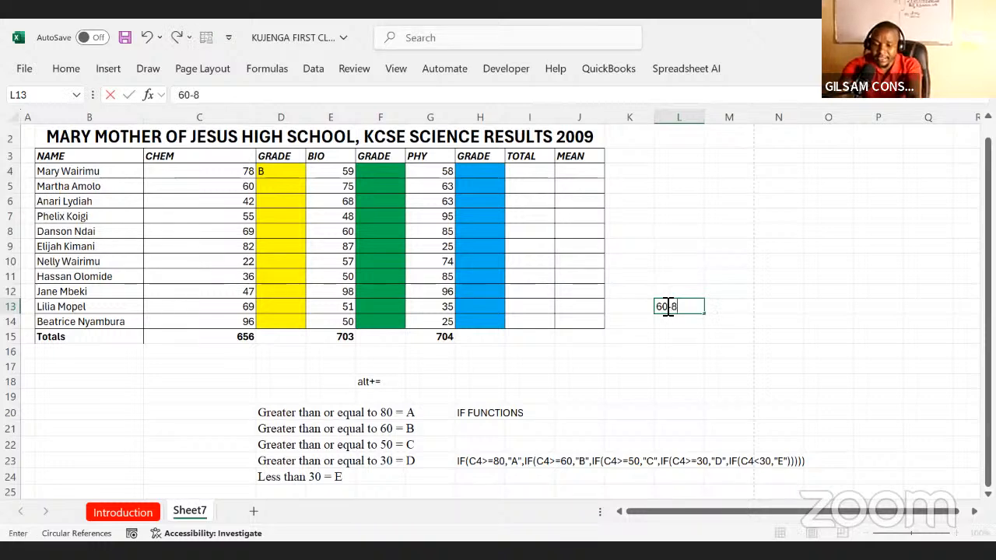
key(BackSpace)
text(79)
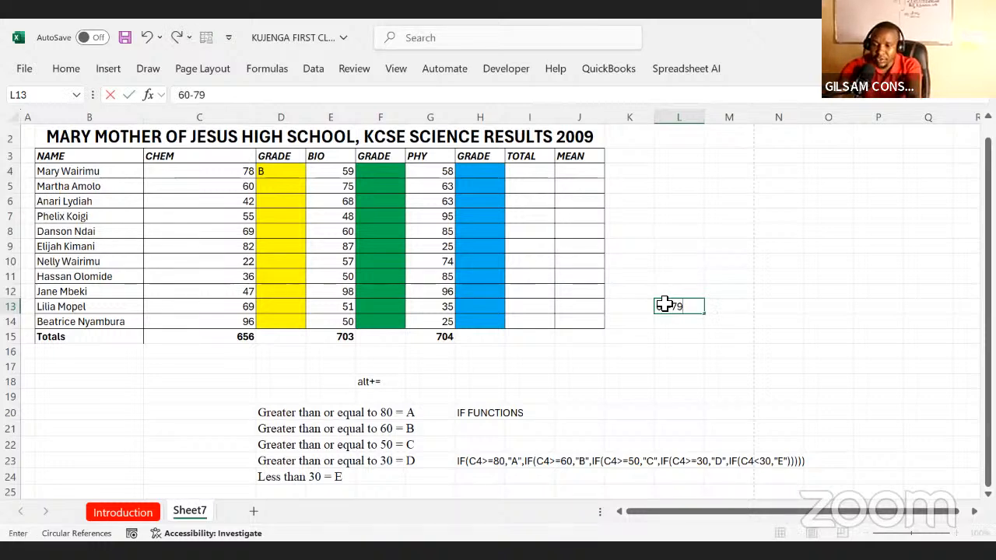
click(730, 296)
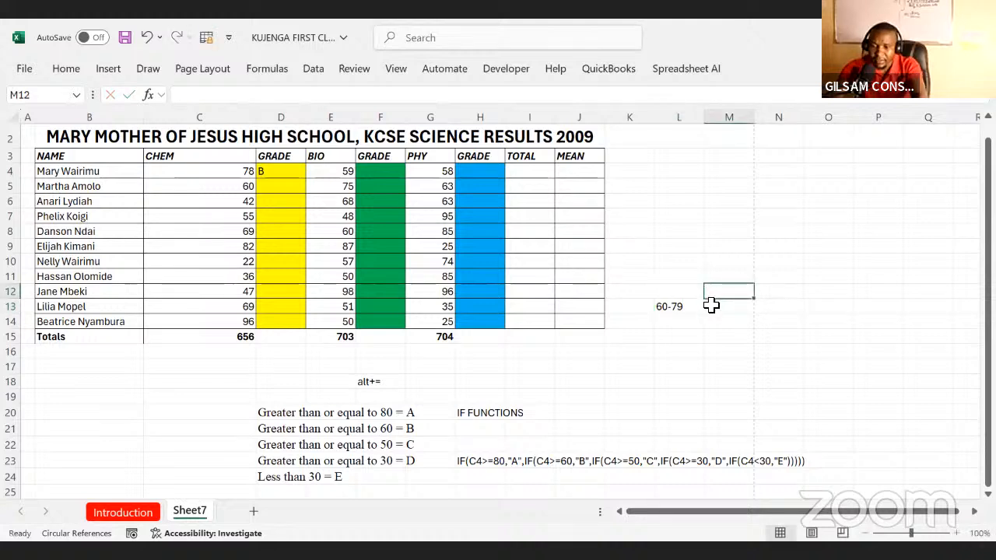
click(713, 305)
text(B)
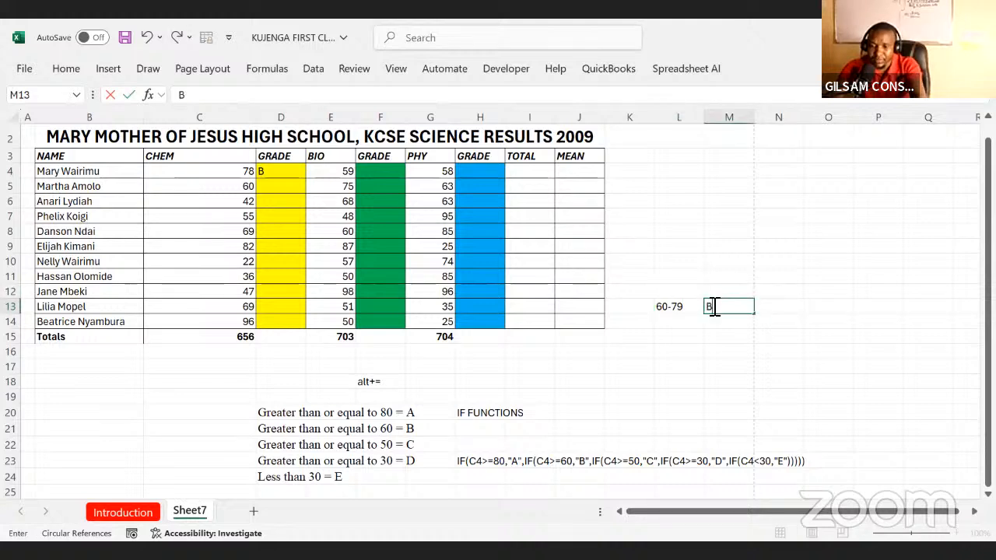
click(667, 296)
Step: Fill D4's nested IF grade formula down to D14 and check the resulting grades
click(285, 176)
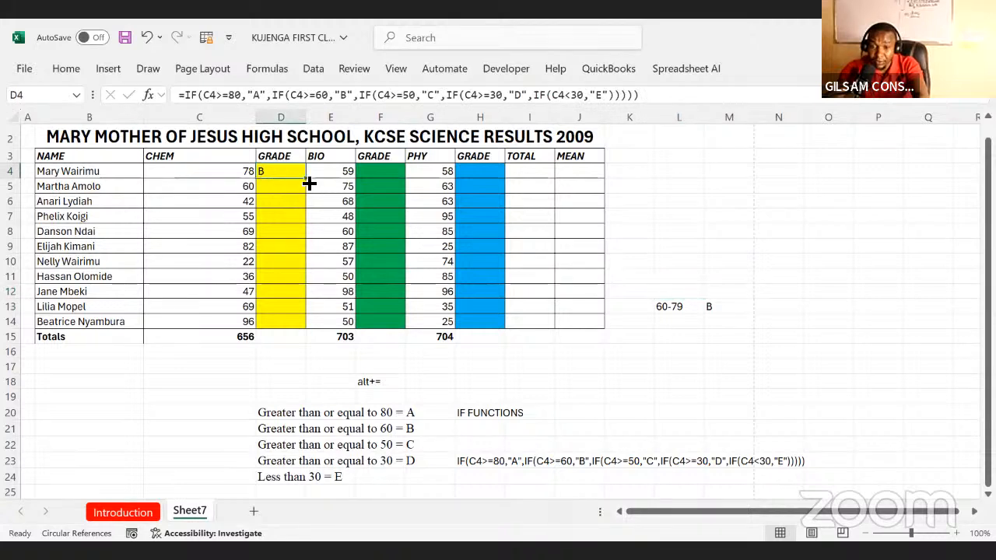
drag(308, 184, 290, 331)
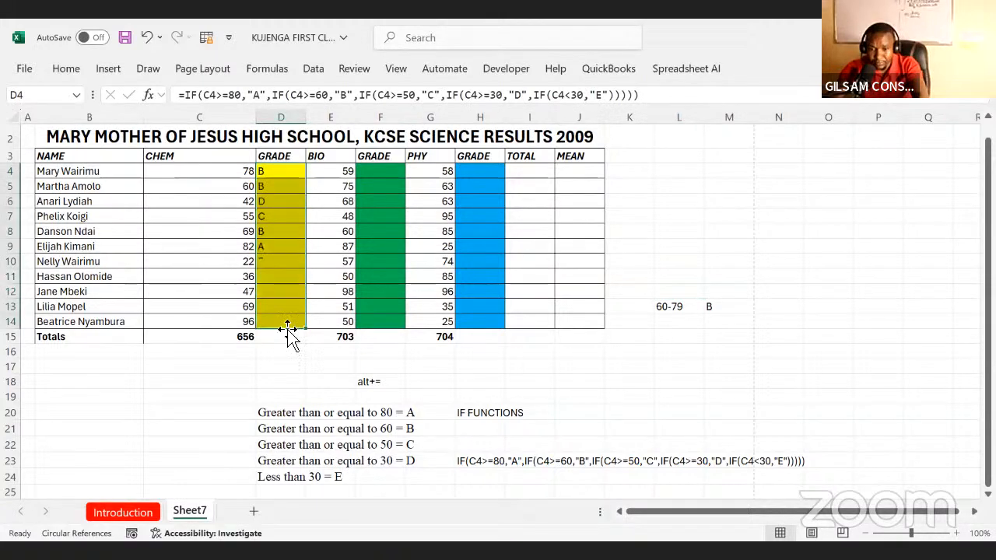
click(299, 202)
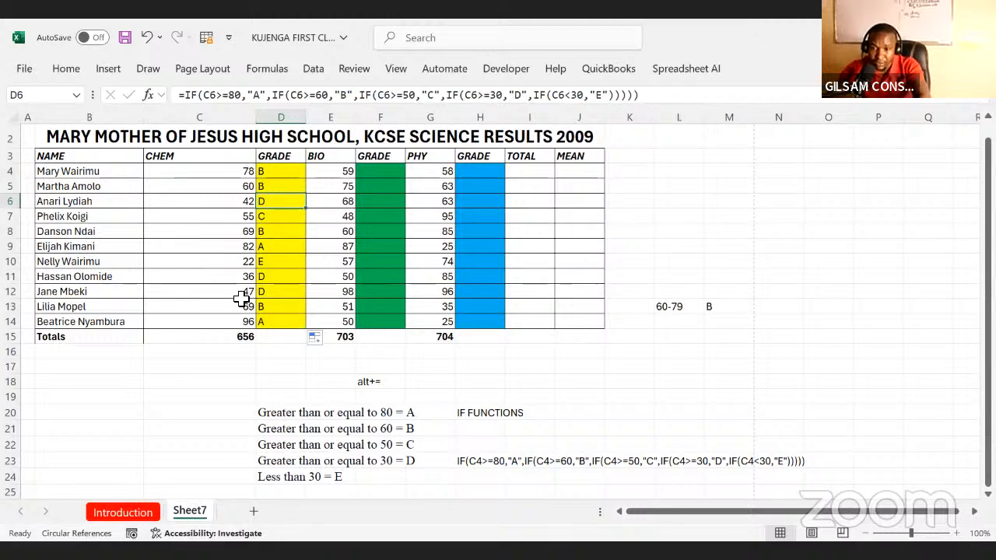
drag(267, 176, 272, 315)
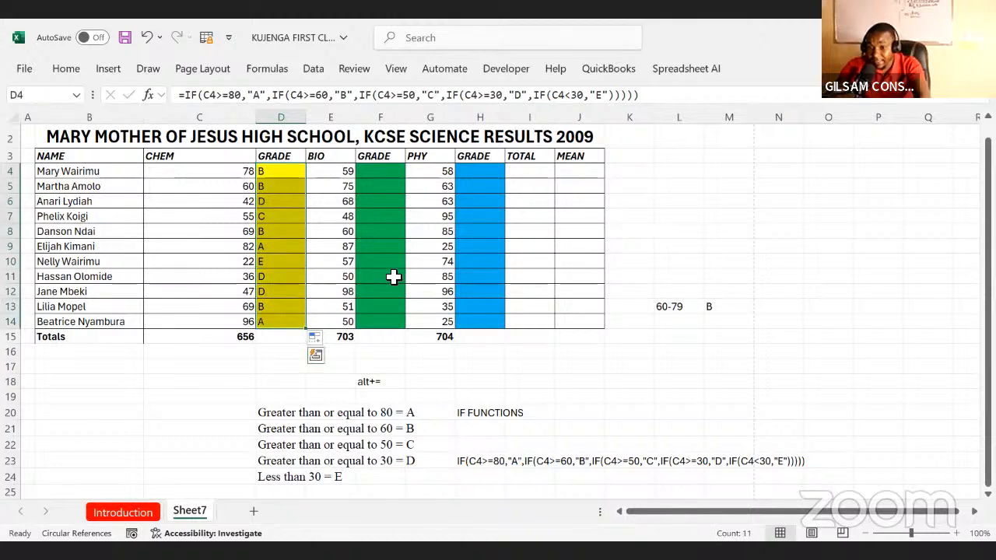
Step: Copy D4's grade formula and paste it into F4 as formulas only
click(281, 174)
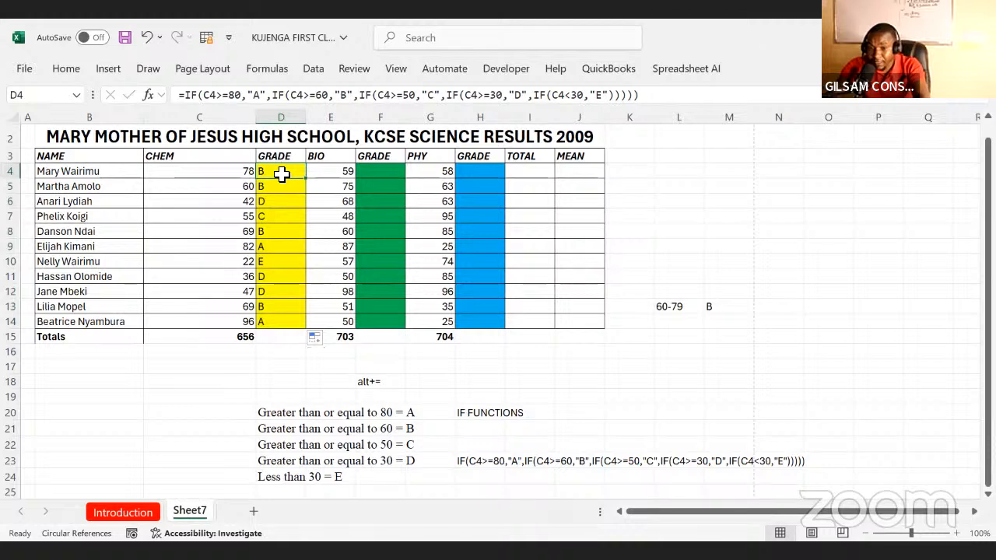
key(ctrl+c)
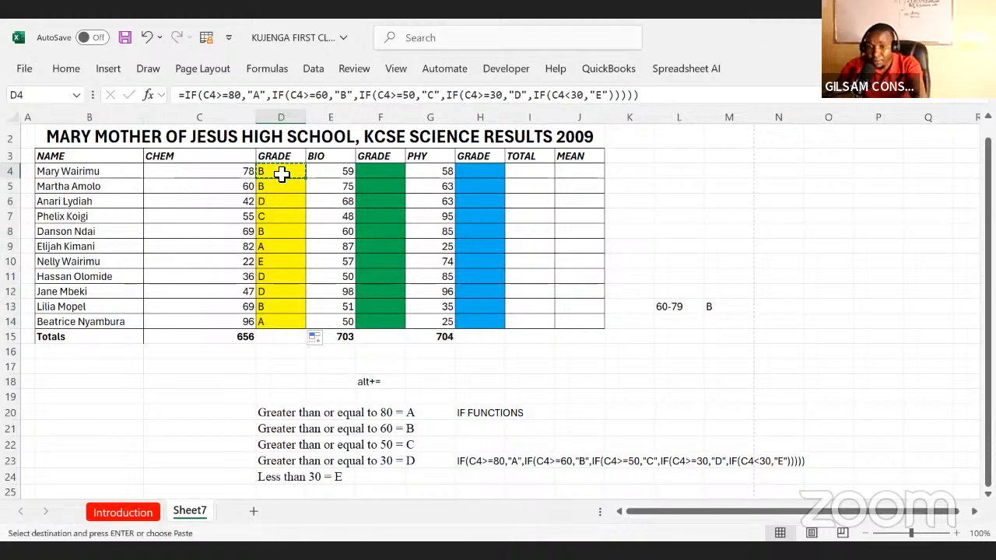
click(392, 172)
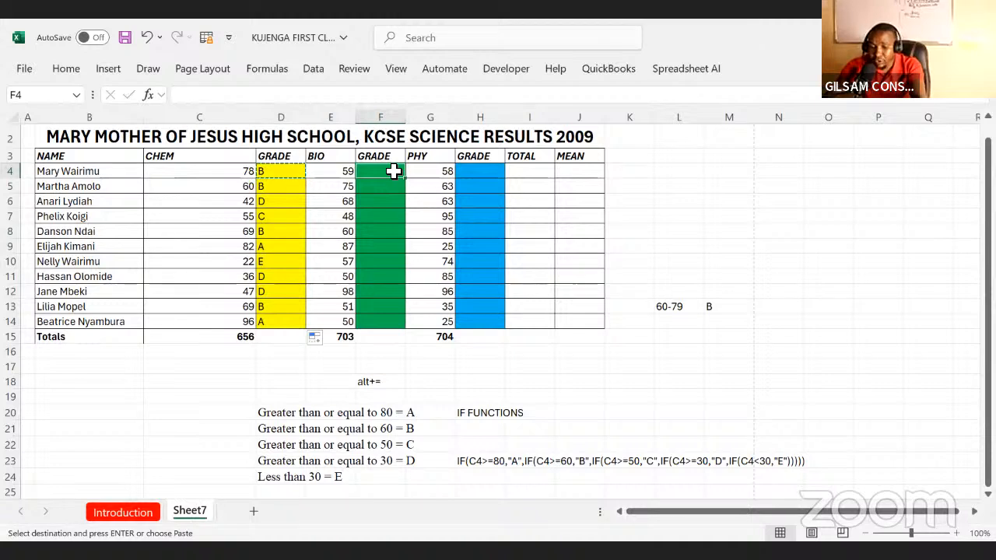
key(ctrl+alt+v)
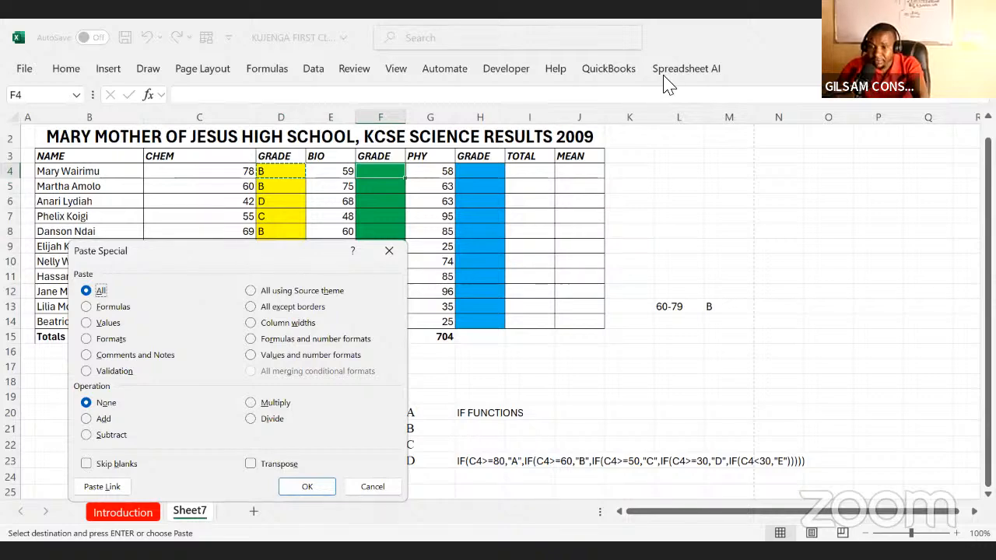
drag(157, 250, 667, 92)
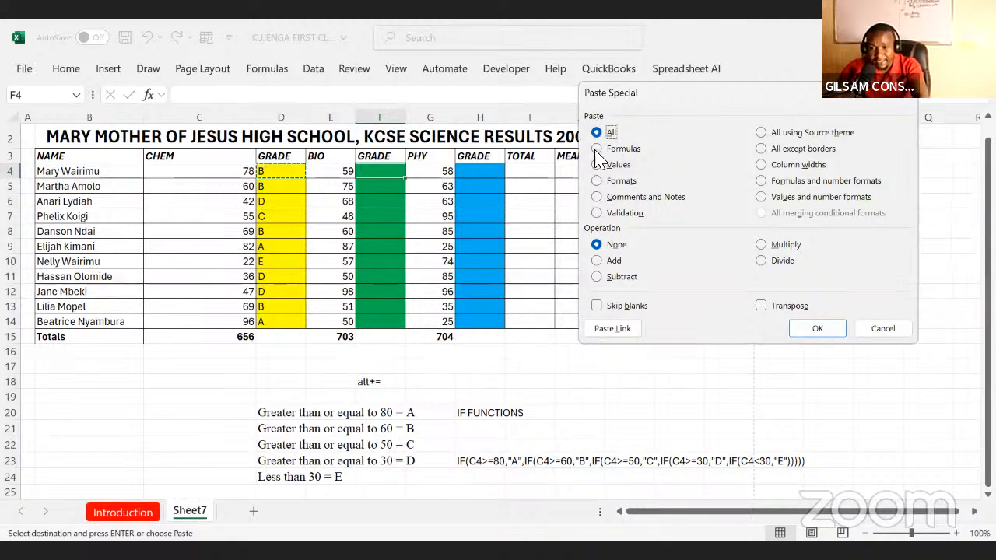
click(595, 150)
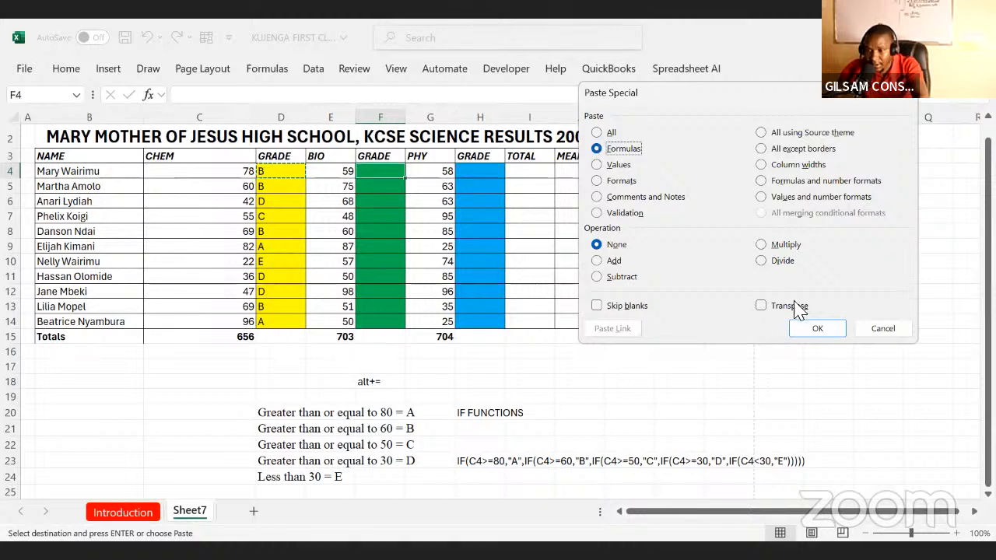
click(813, 330)
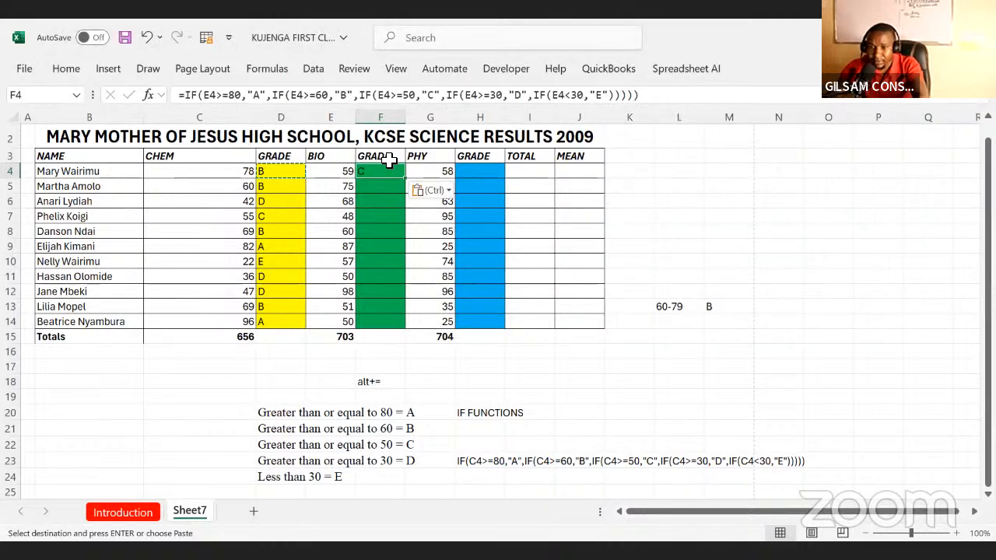
click(695, 173)
Step: Confirm F4's formula tests the BIO mark E4 and fill it down to F14
click(378, 174)
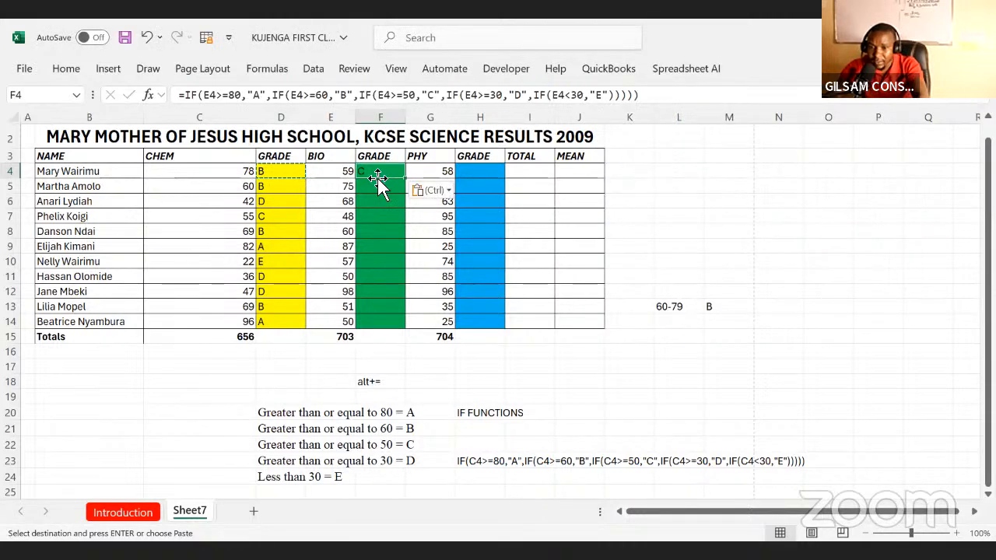
click(675, 96)
click(691, 182)
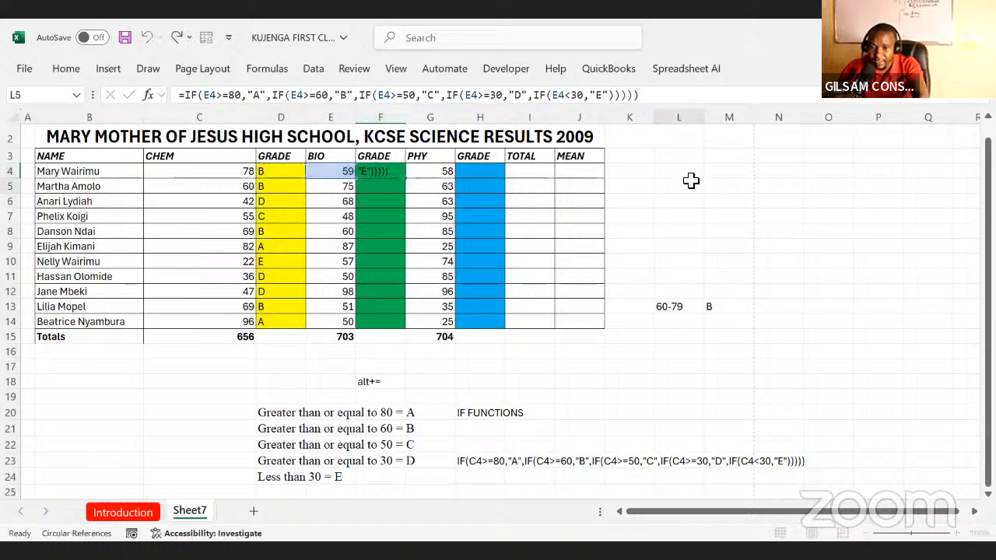
click(373, 170)
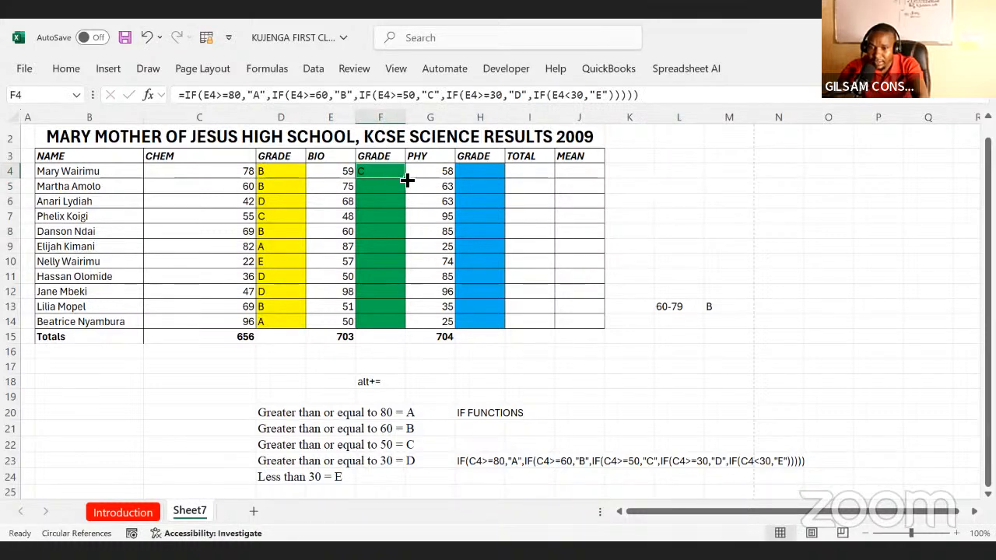
double_click(405, 179)
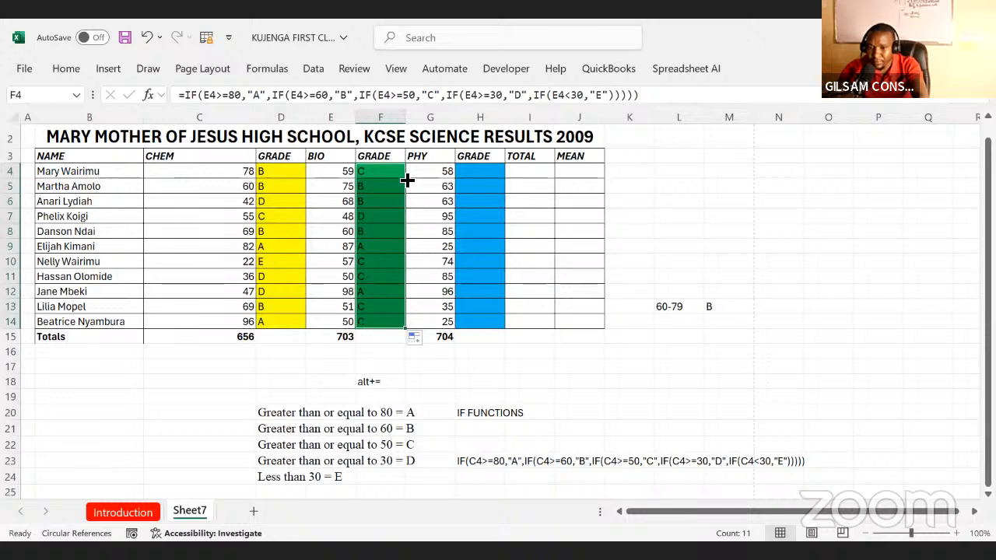
click(490, 178)
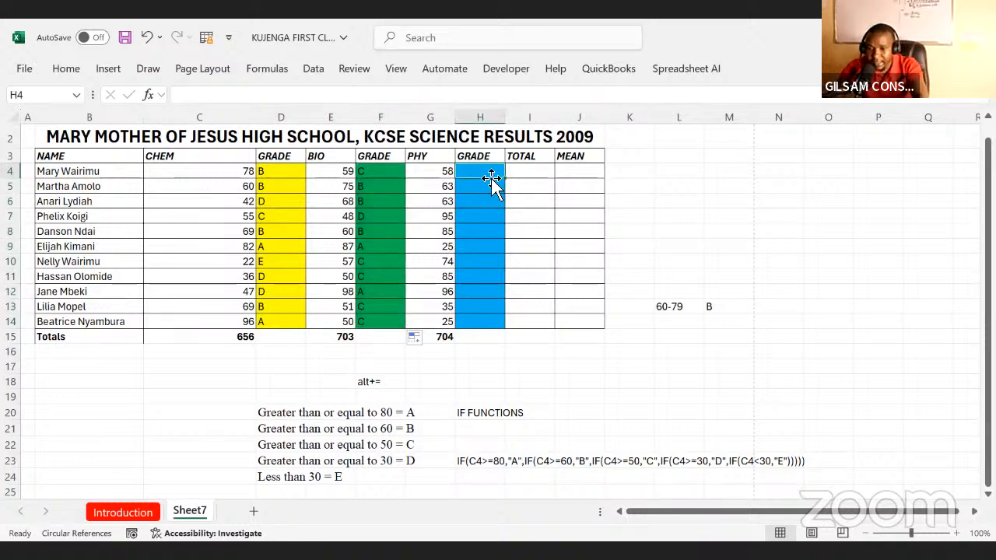
Step: Paste F4's grade formula into H4 as formulas only, then select the CHEM grades D4:D14
click(379, 171)
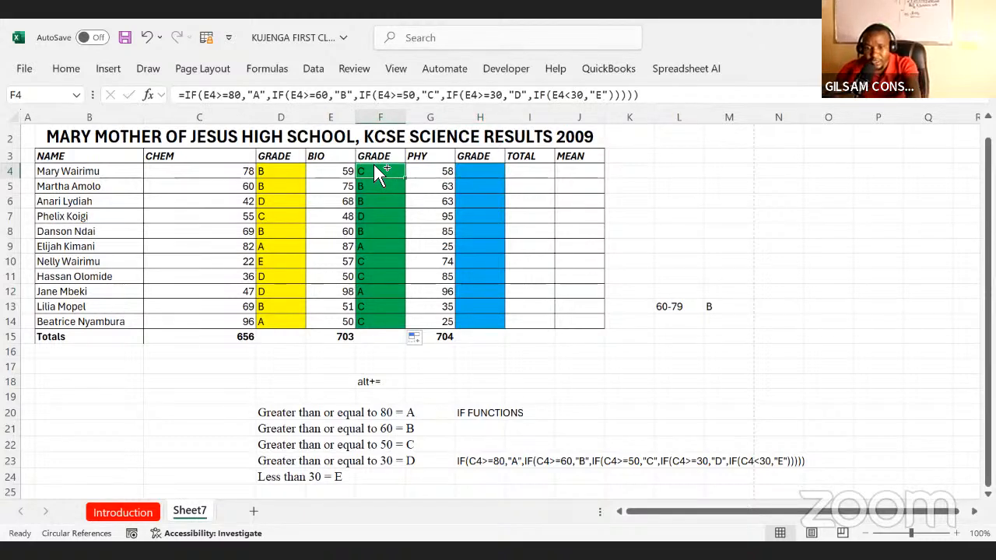
key(ctrl+c)
click(501, 172)
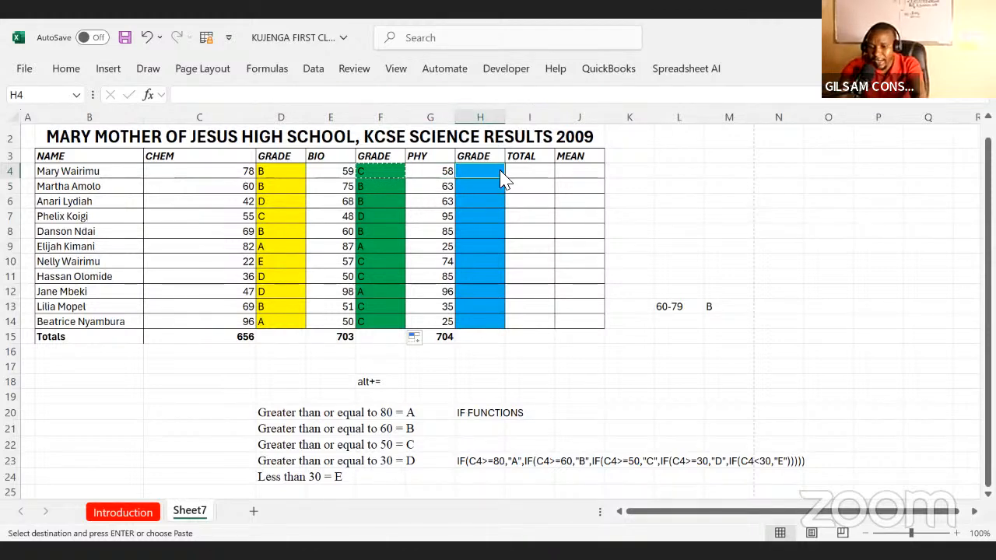
key(ctrl+alt+v)
click(611, 148)
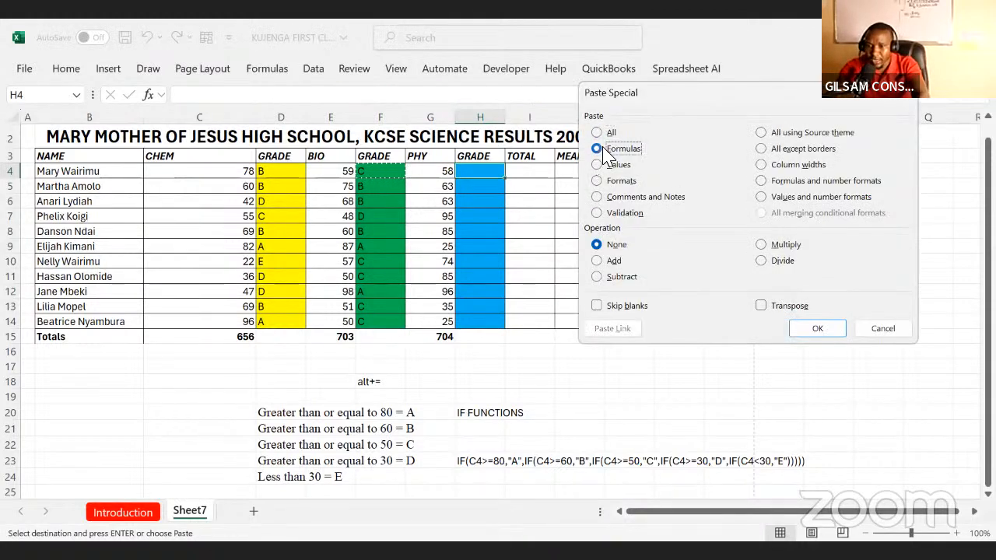
click(817, 330)
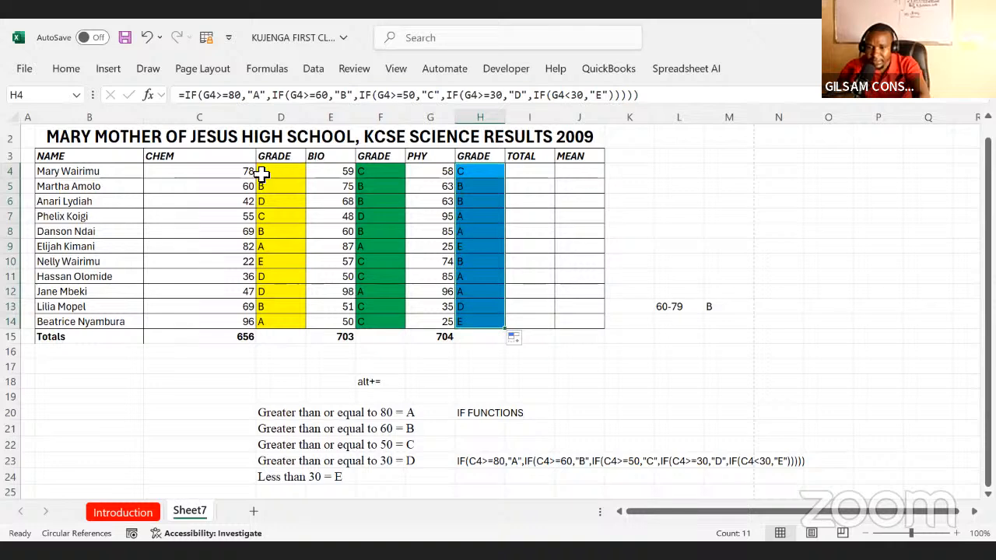
drag(261, 172, 266, 313)
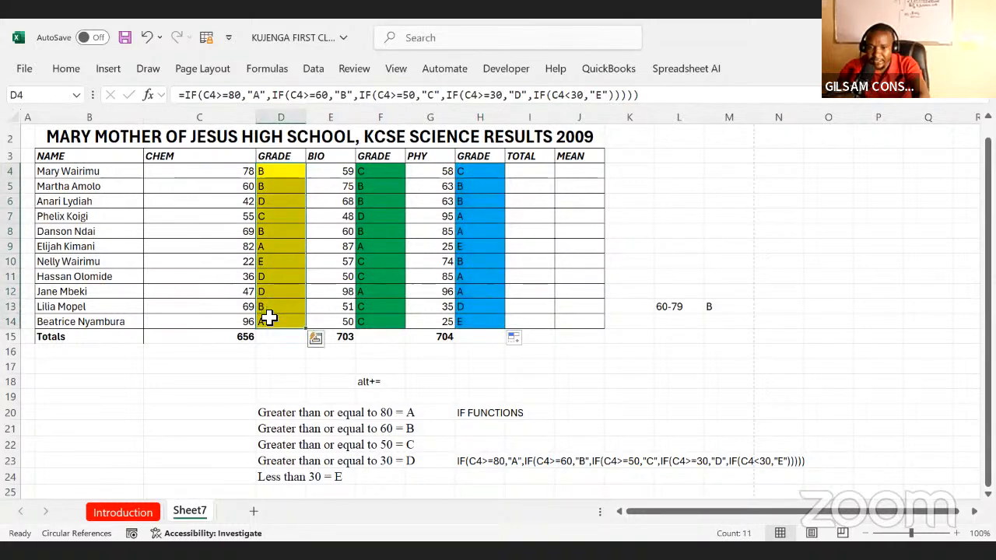
click(72, 75)
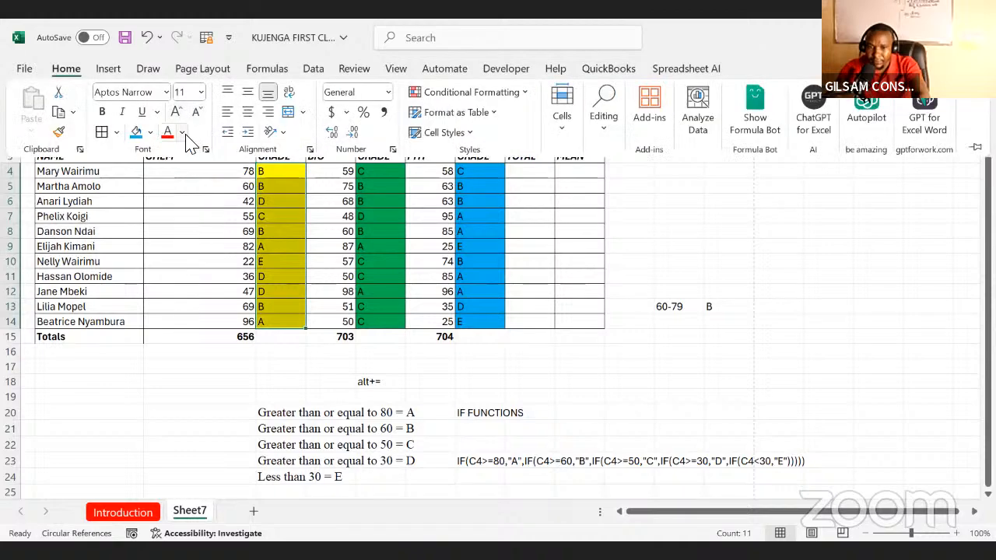
Step: Try white font on the CHEM grades D4:D14, then revert them to black
click(183, 133)
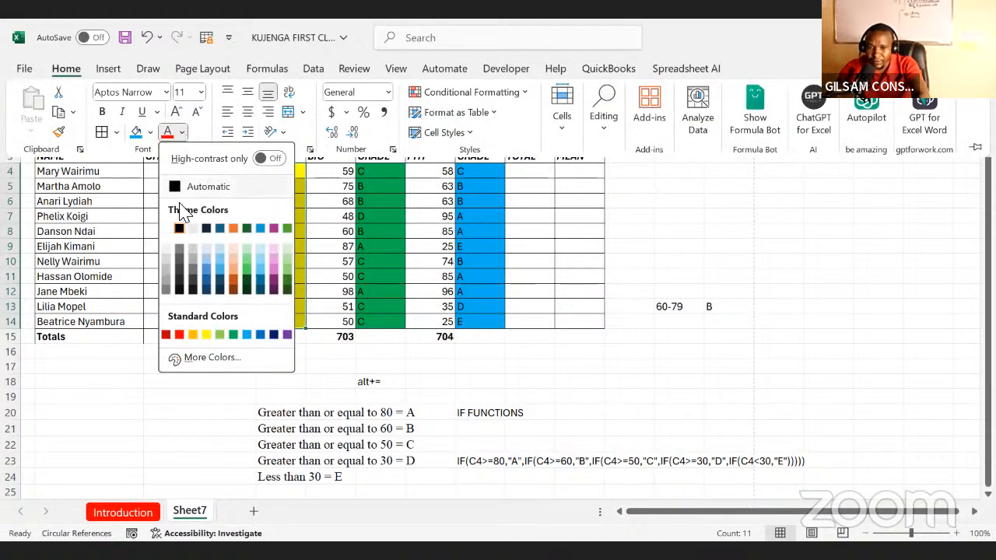
click(165, 230)
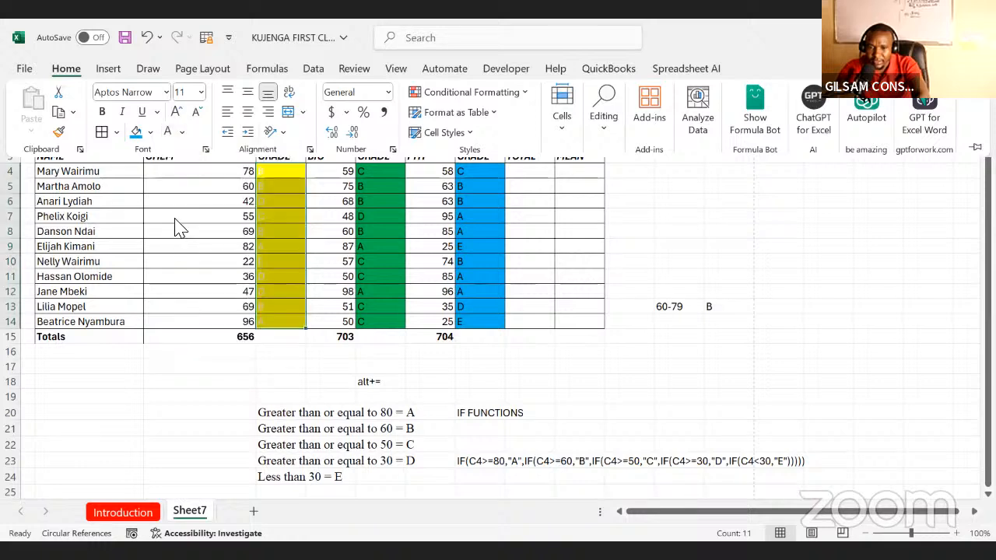
click(184, 133)
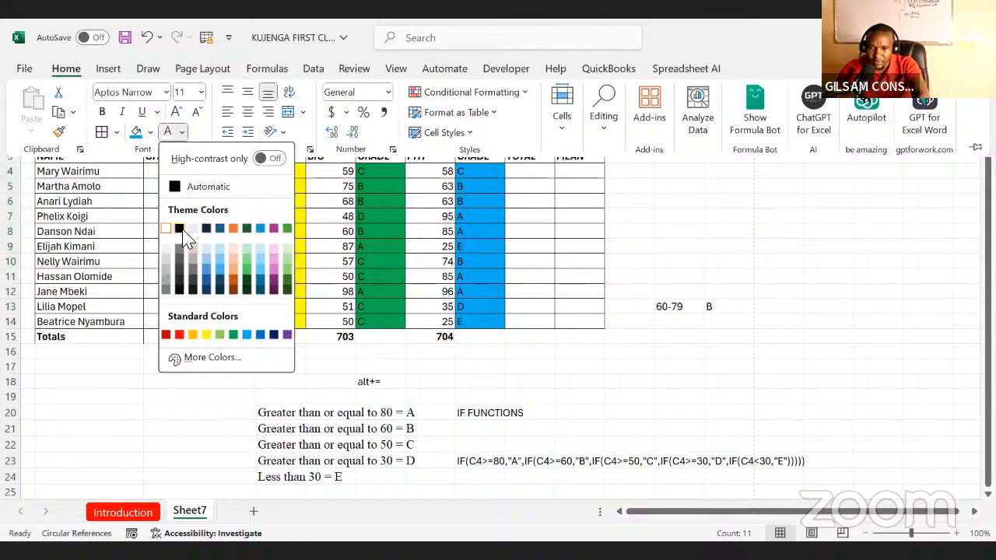
click(179, 229)
click(372, 175)
Step: Make the BIO grades F4:F14 and PHY grades H4:H14 white, then deselect
drag(371, 175, 373, 321)
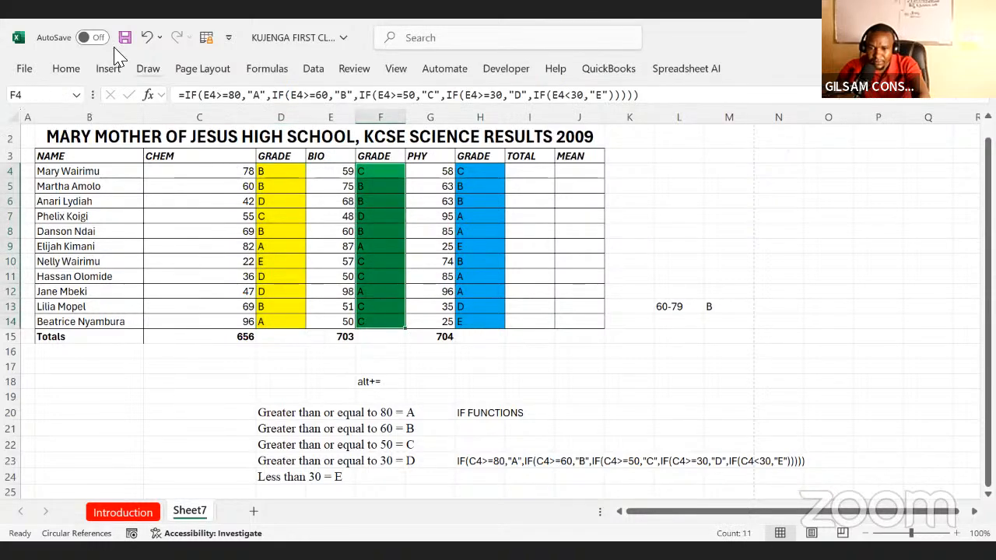
click(67, 68)
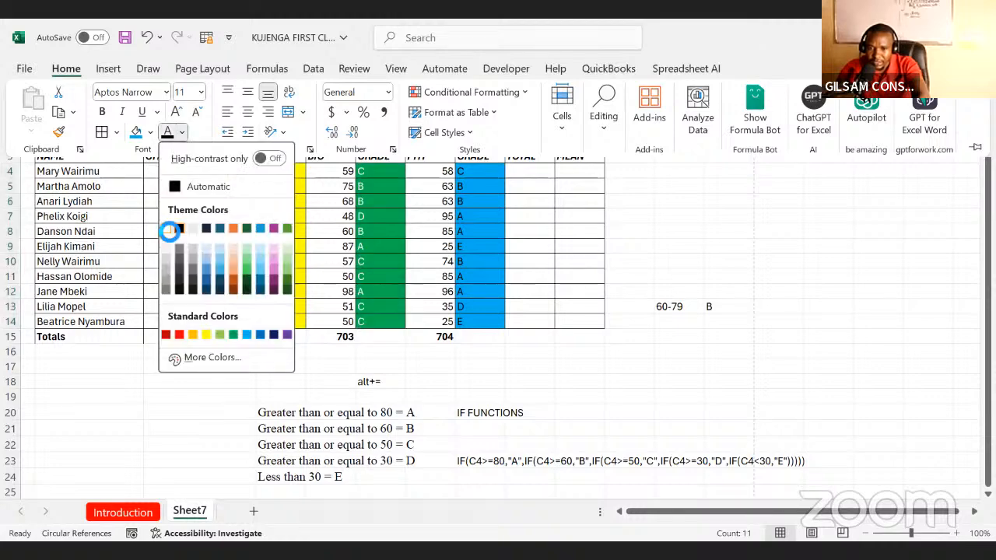
click(169, 231)
click(385, 262)
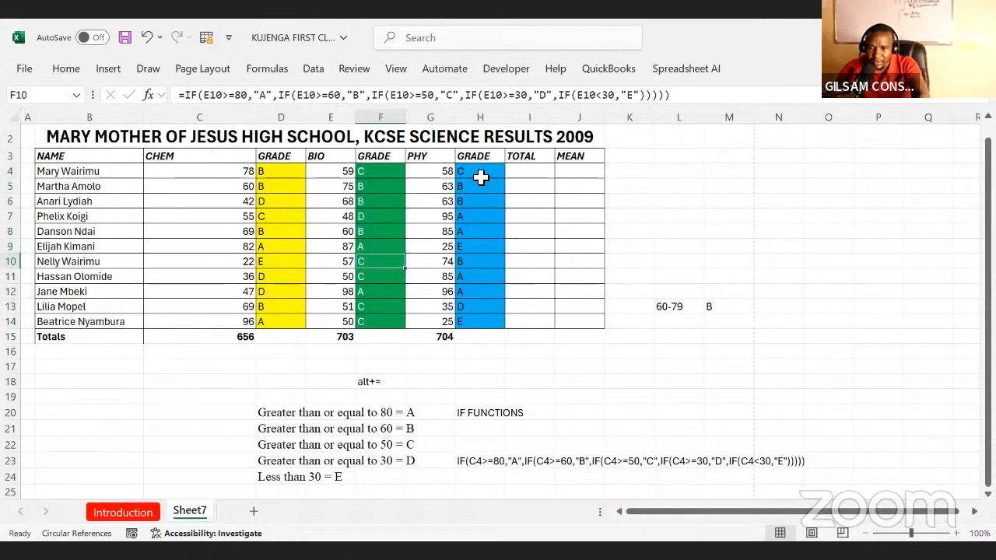
drag(481, 178, 474, 318)
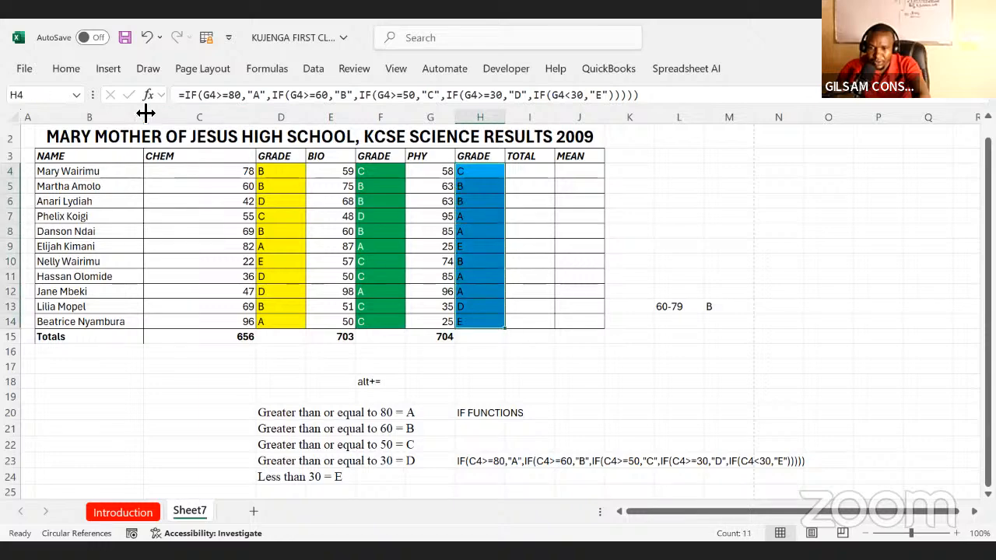
click(66, 70)
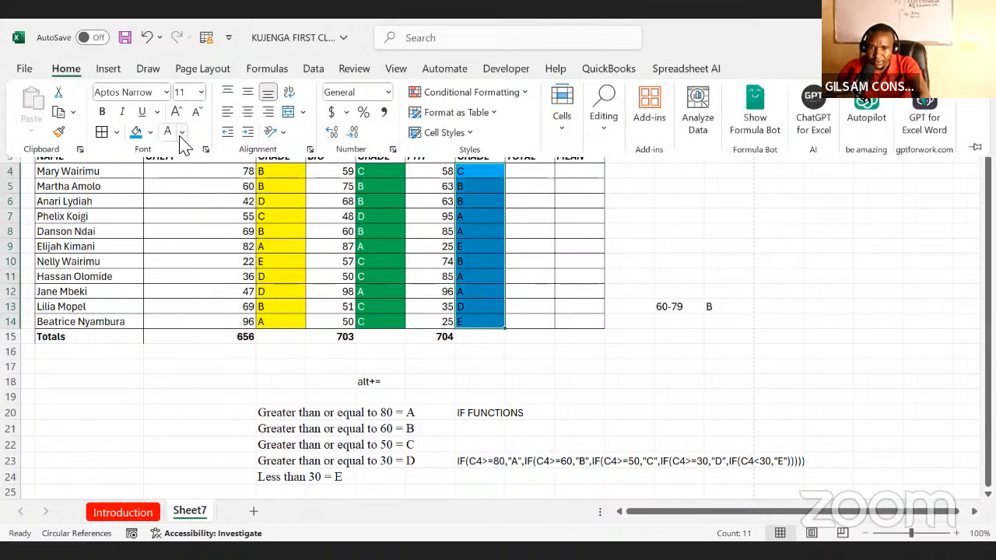
click(167, 132)
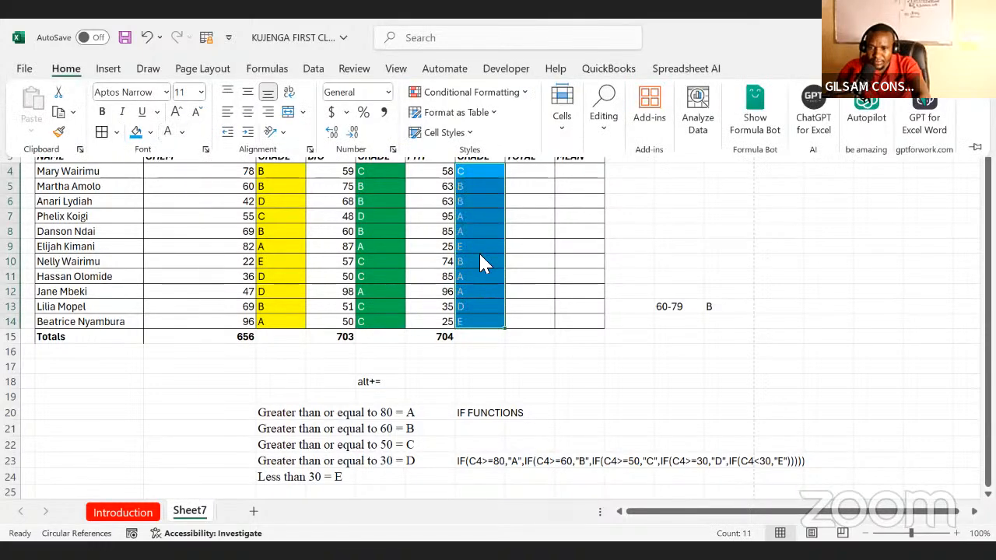
click(511, 351)
click(568, 367)
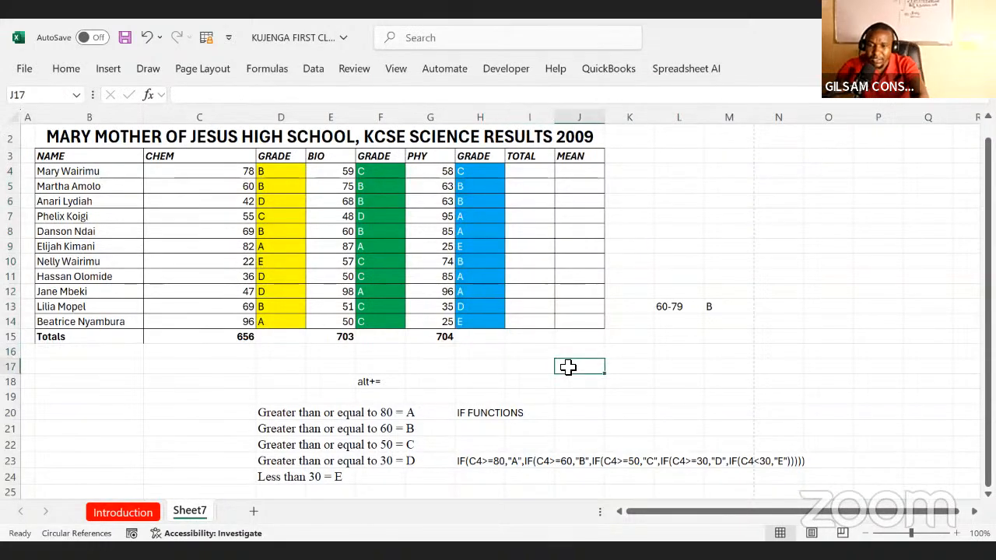
Step: Enter =C4+E4+G4 in I4 and fill it down to I14, giving 195 first
click(534, 175)
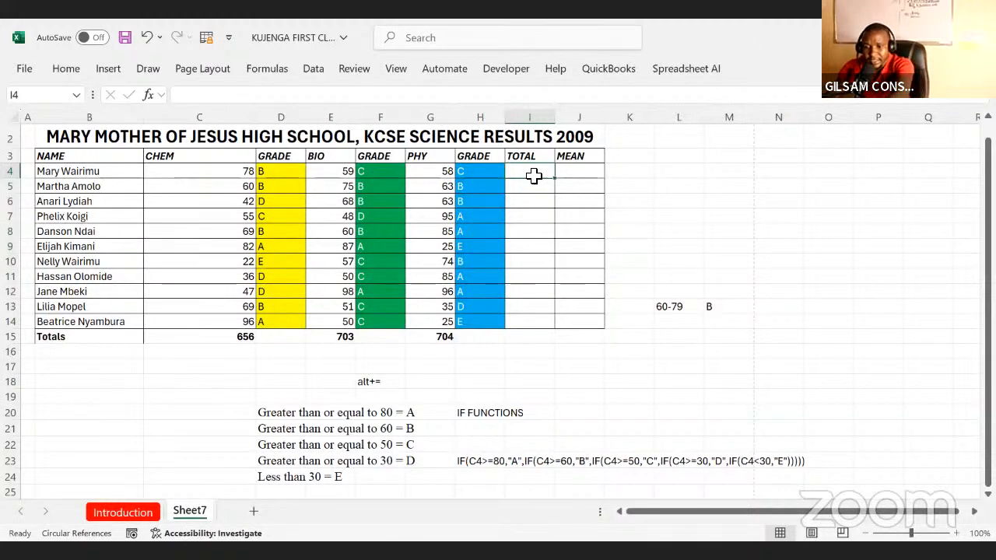
text(=)
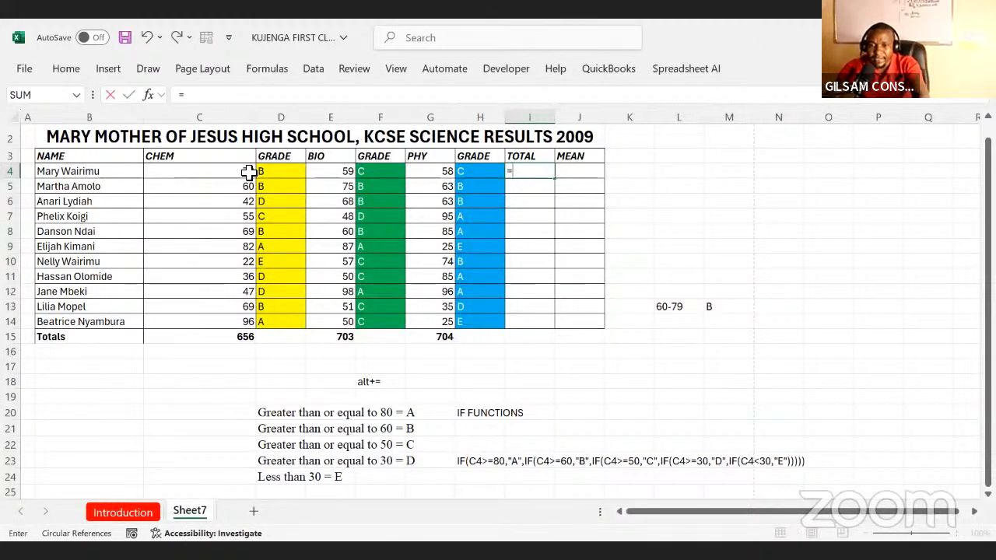
click(246, 173)
text(+)
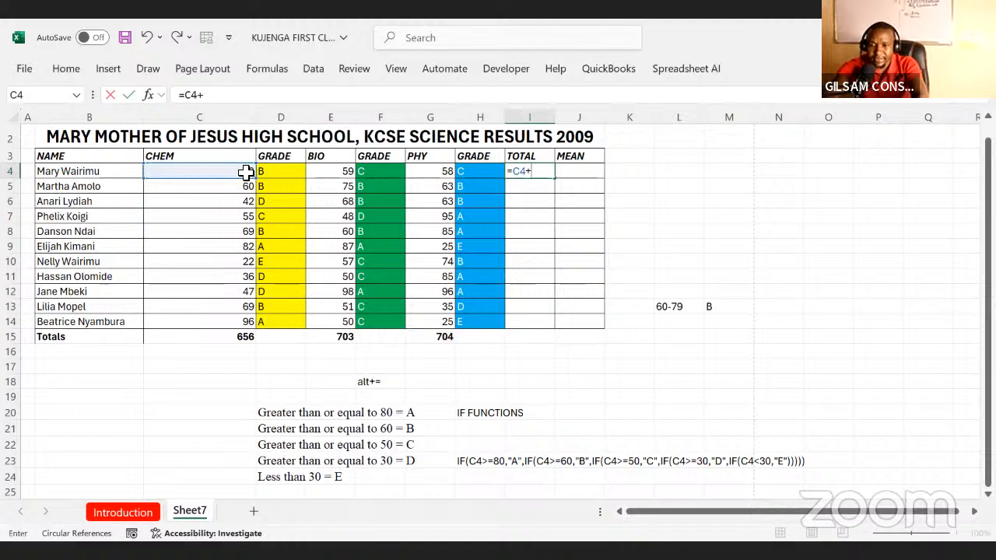
click(336, 172)
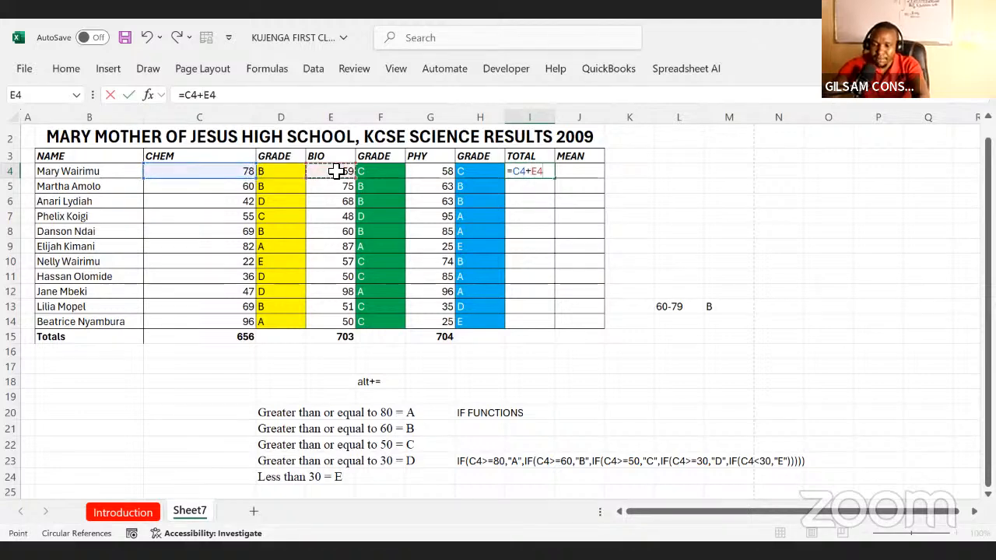
text(+)
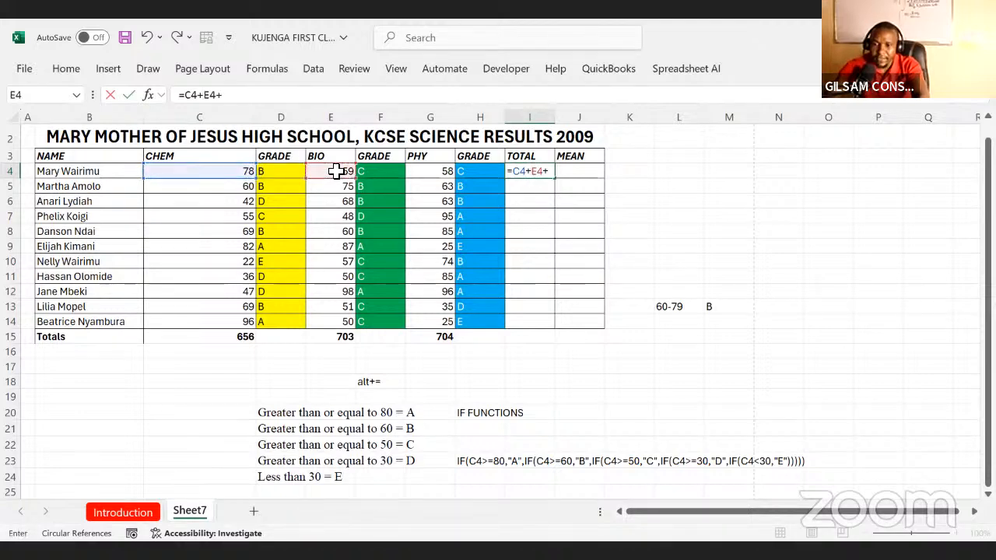
click(430, 173)
key(Return)
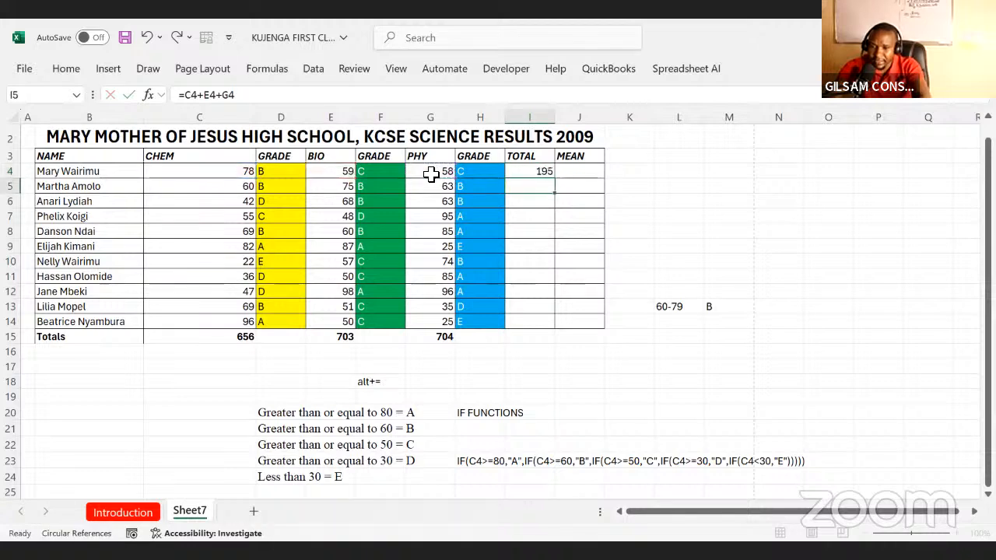
click(538, 173)
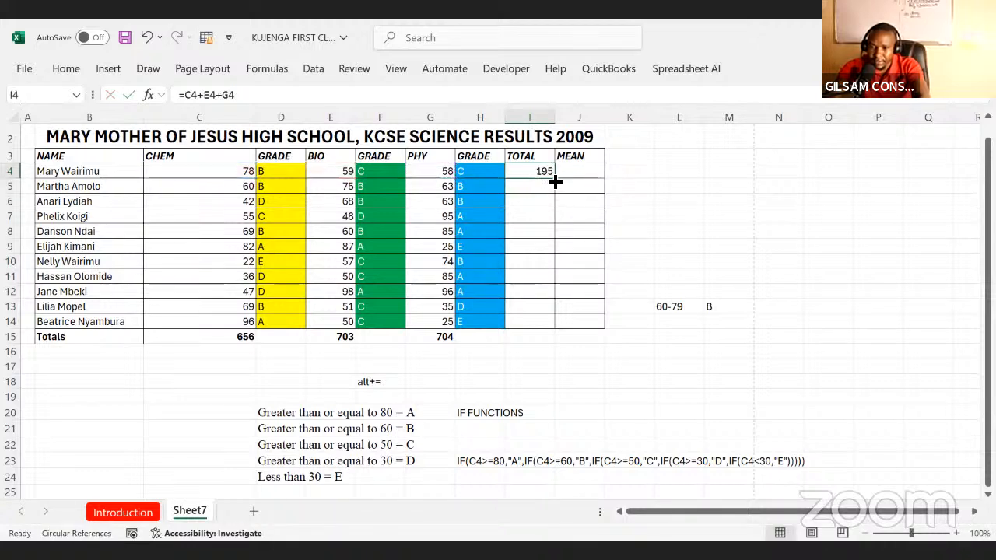
double_click(555, 181)
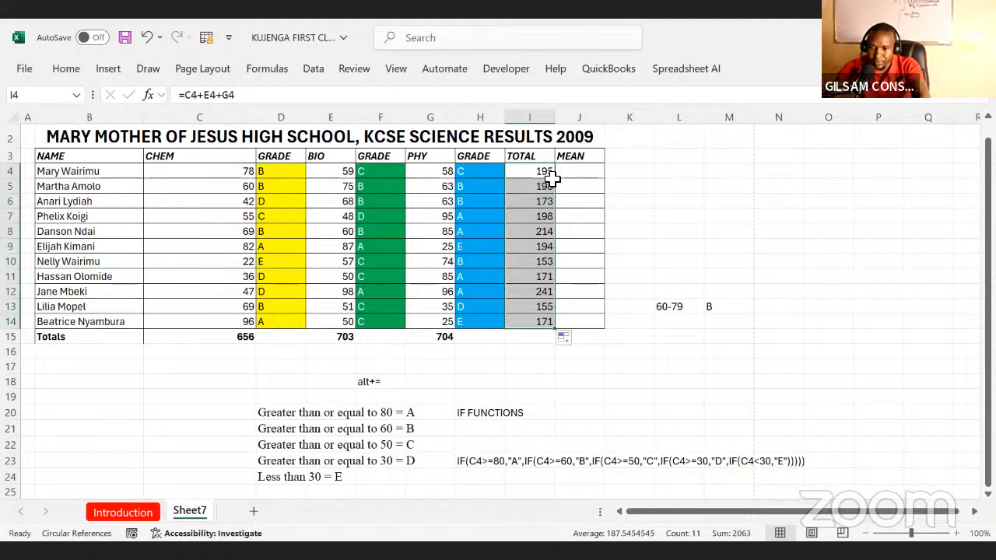
click(593, 170)
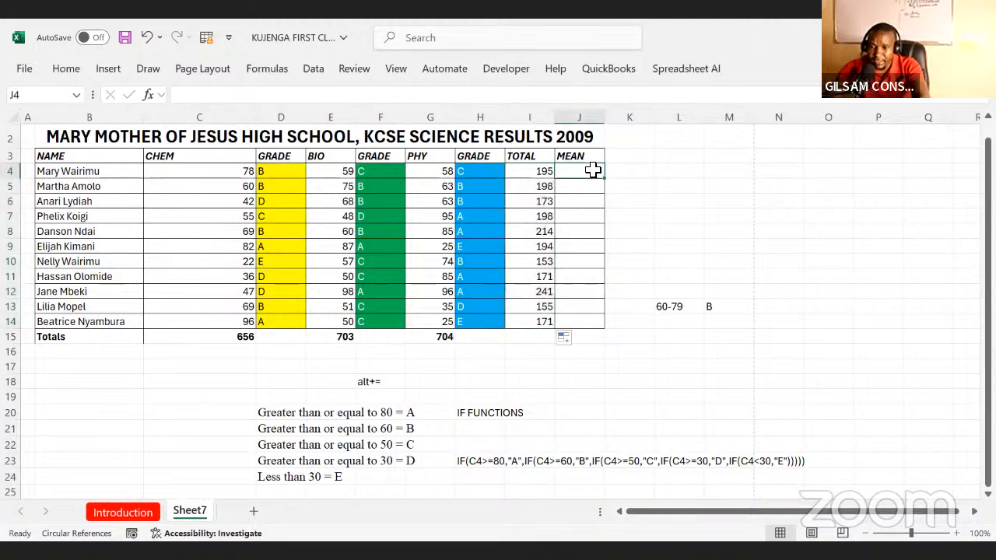
Step: Start J4's formula with the AVERAGE function, replacing the mistyped MEAN
click(268, 160)
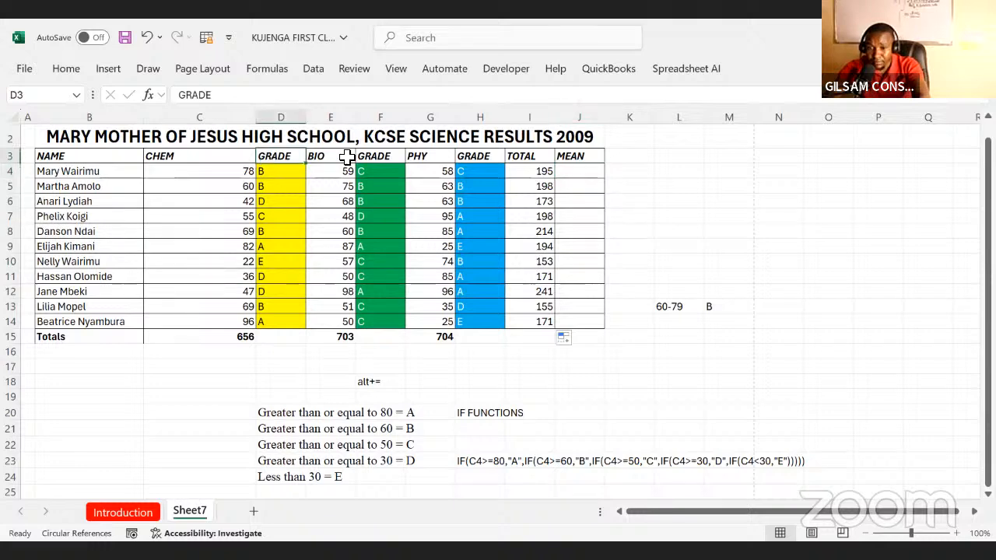
click(577, 177)
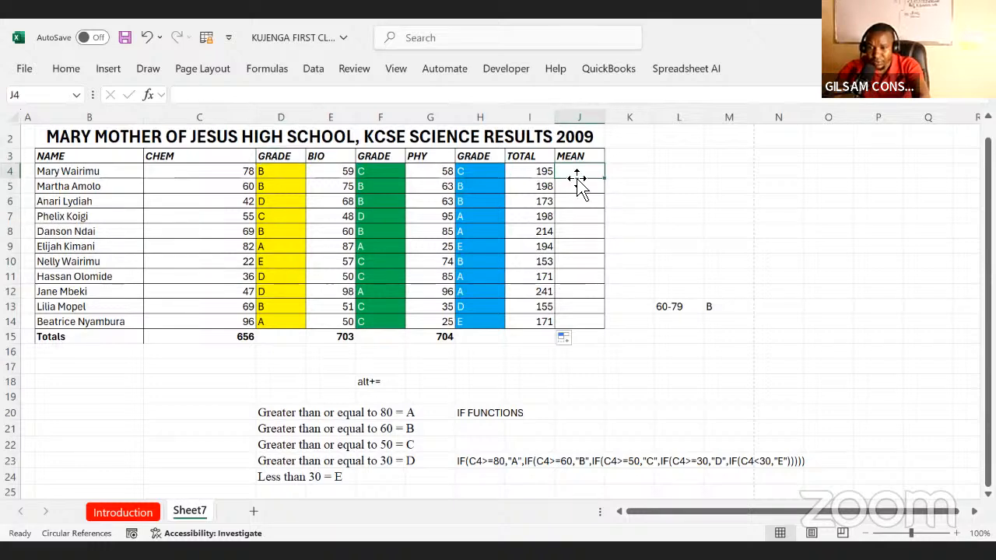
text(=)
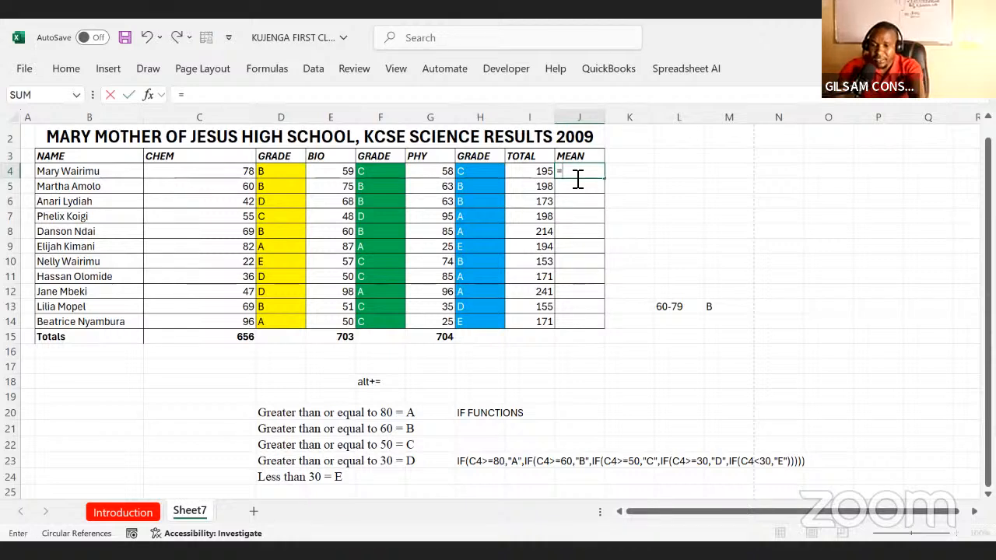
text(MEAN)
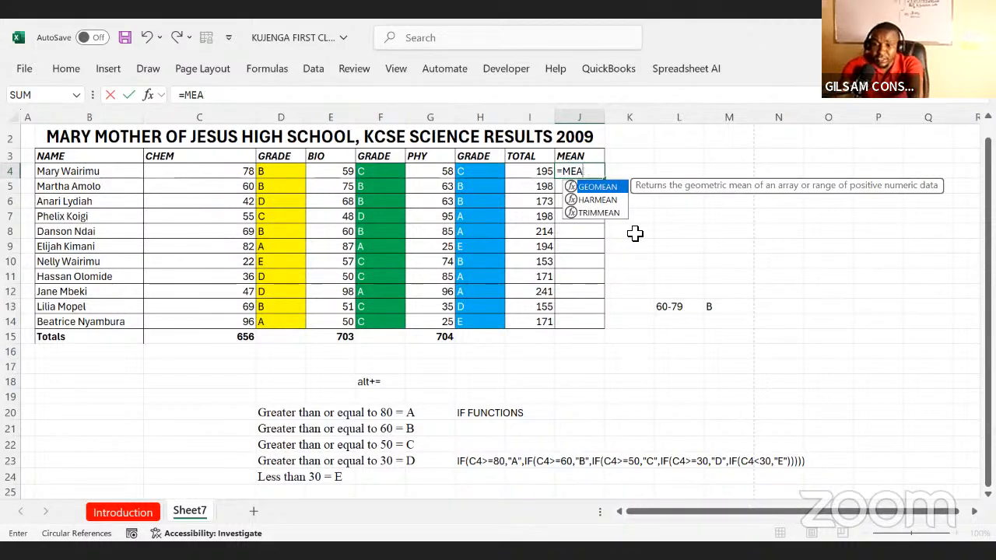
key(BackSpace)
key(BackSpace)
key(BackSpace)
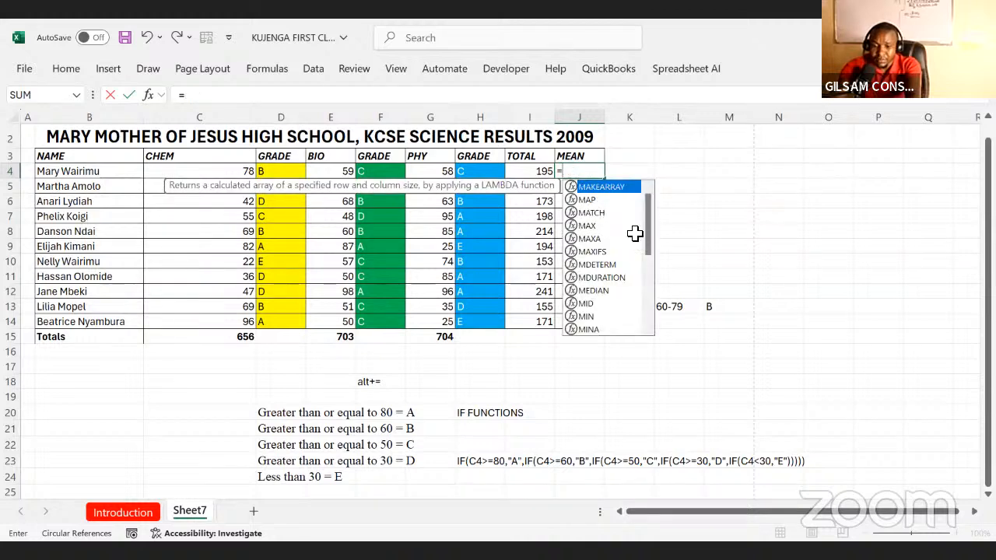
text(AVER)
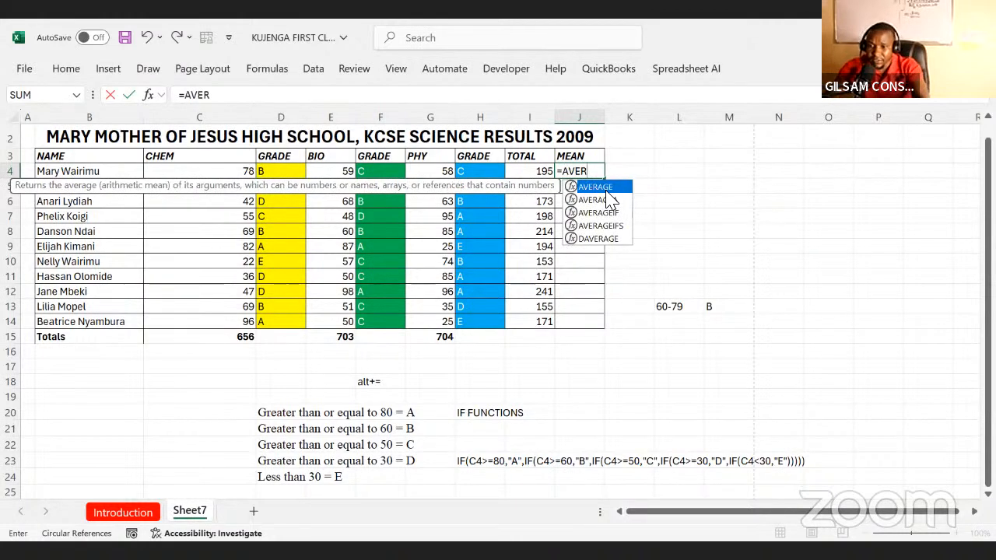
key(Tab)
Step: Complete =AVERAGE(C4,E4,G4) in J4 and fill it down to J14
click(245, 173)
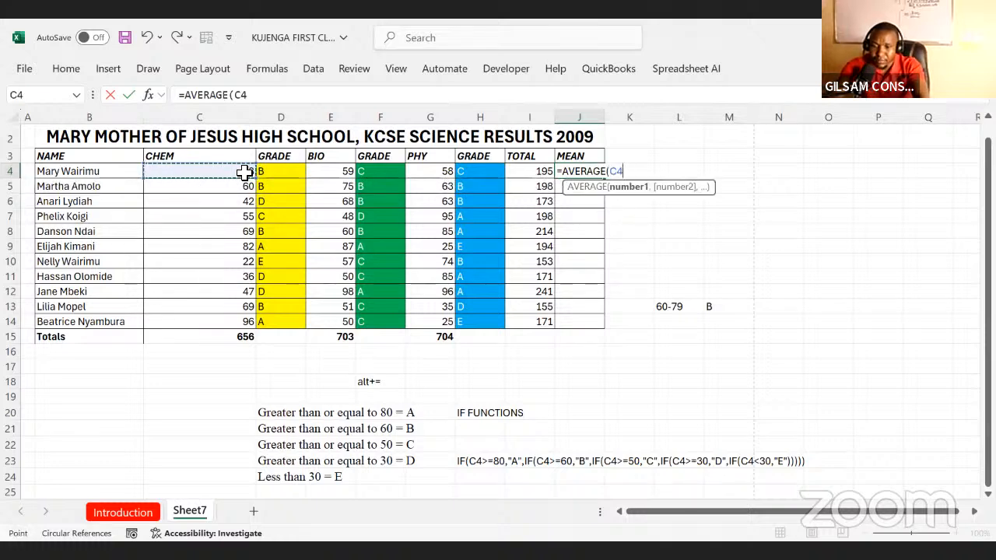
text(,)
click(345, 171)
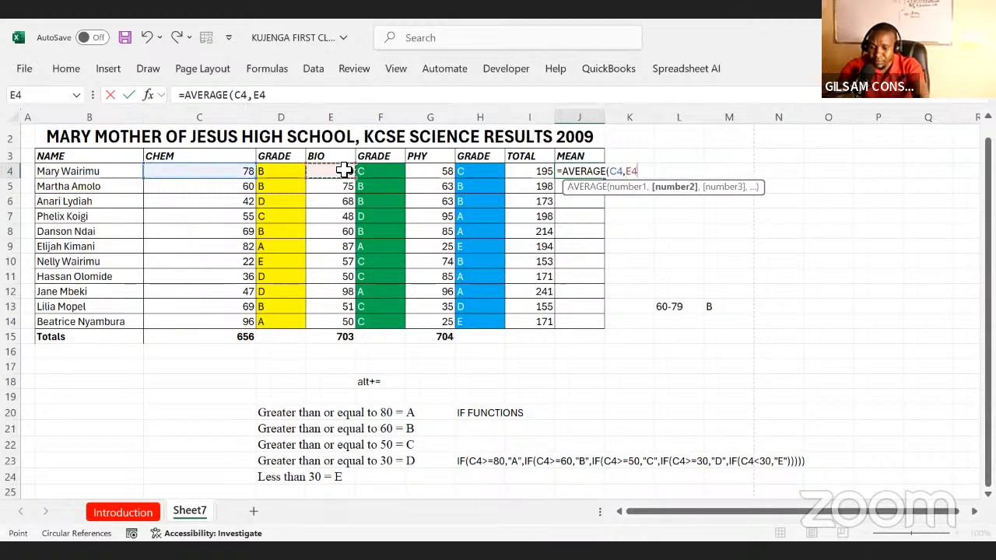
text(,)
click(440, 171)
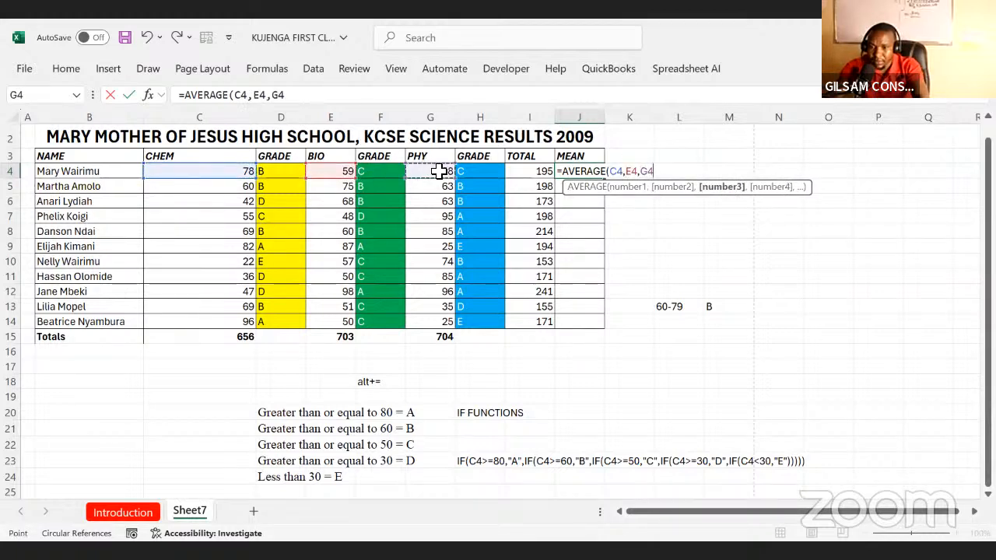
key(Return)
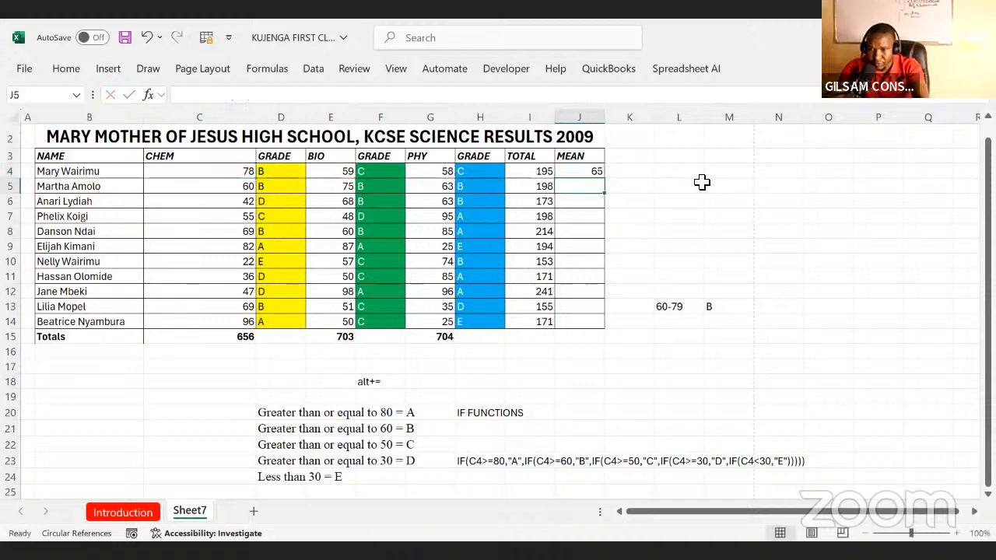
click(584, 170)
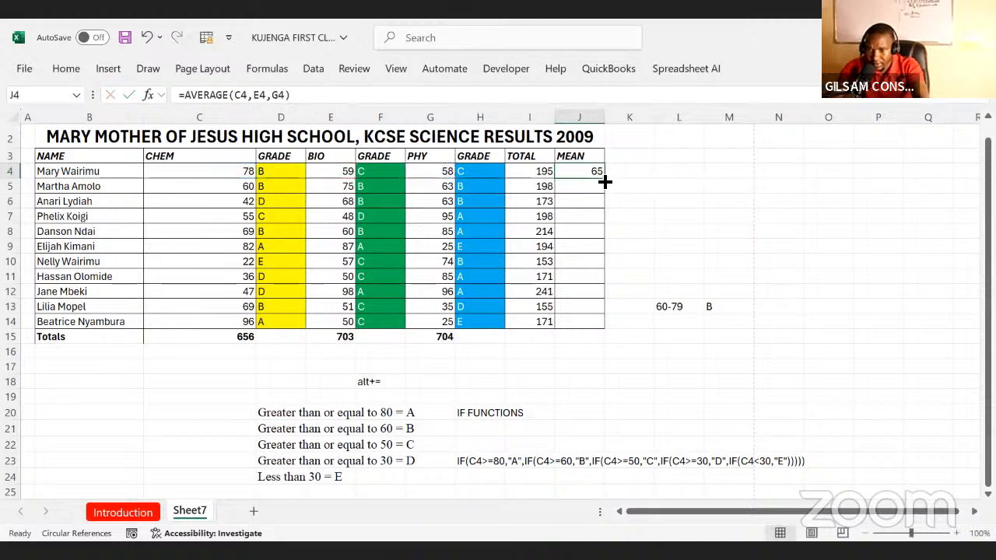
double_click(606, 179)
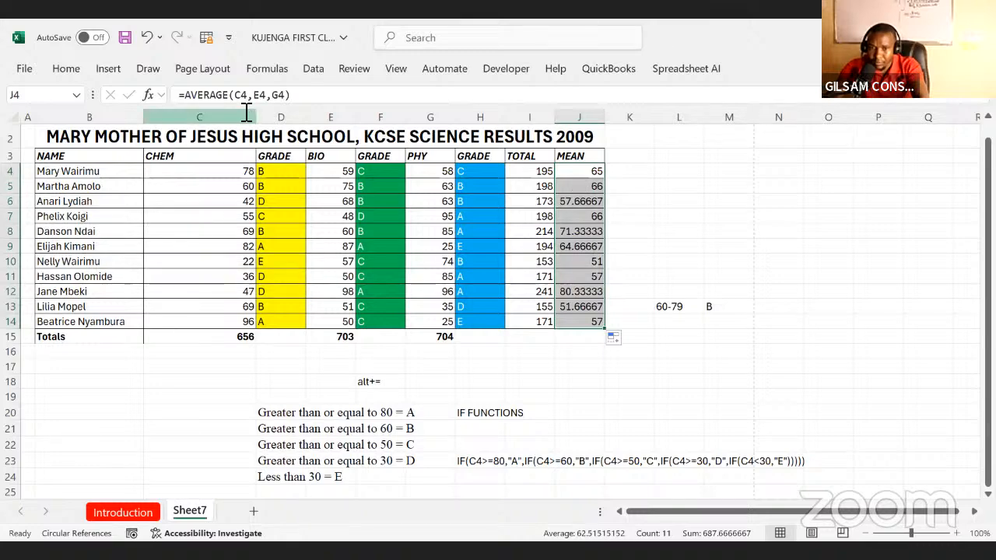
Step: Format J4:J14 as Number with 0 decimal places, then save with Ctrl+S
click(66, 69)
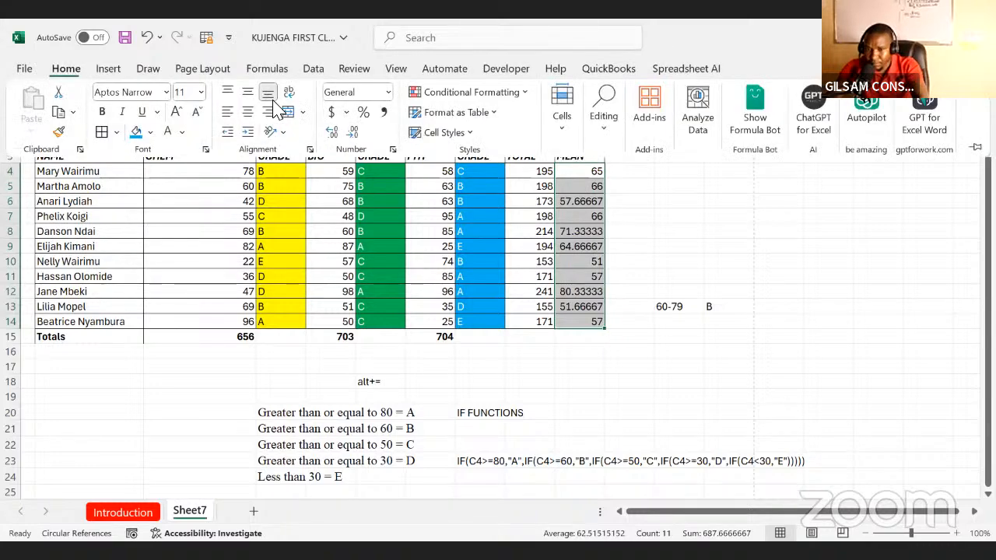
click(392, 150)
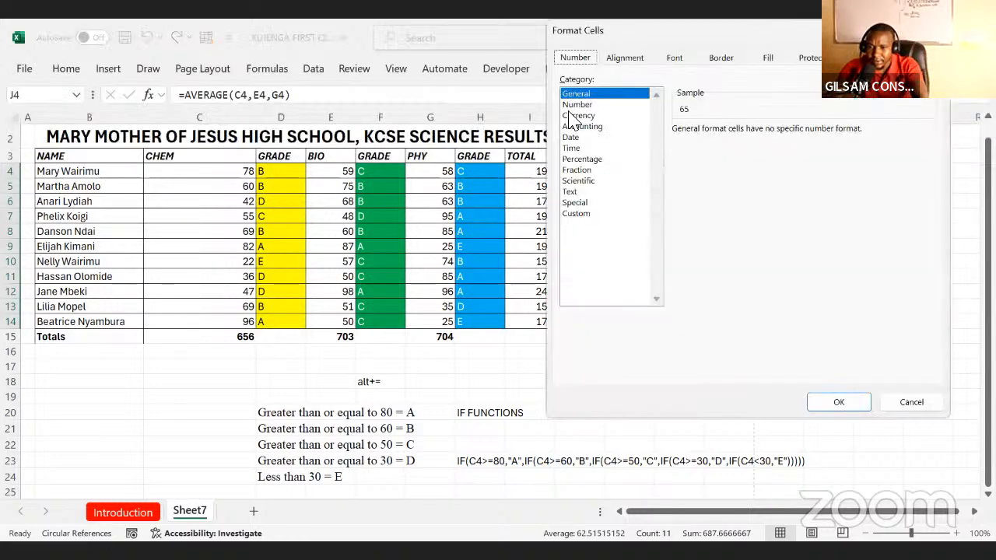
click(576, 105)
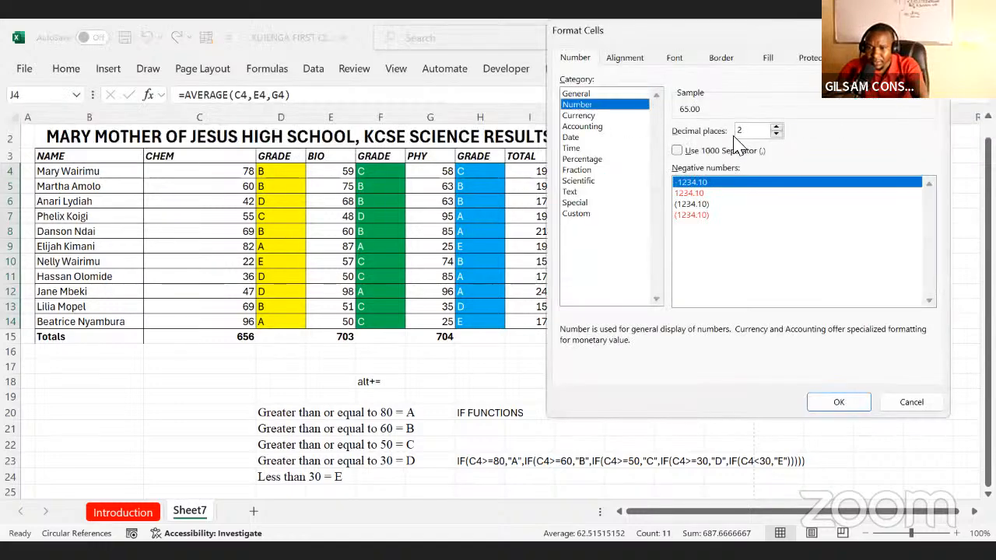
click(776, 133)
click(776, 134)
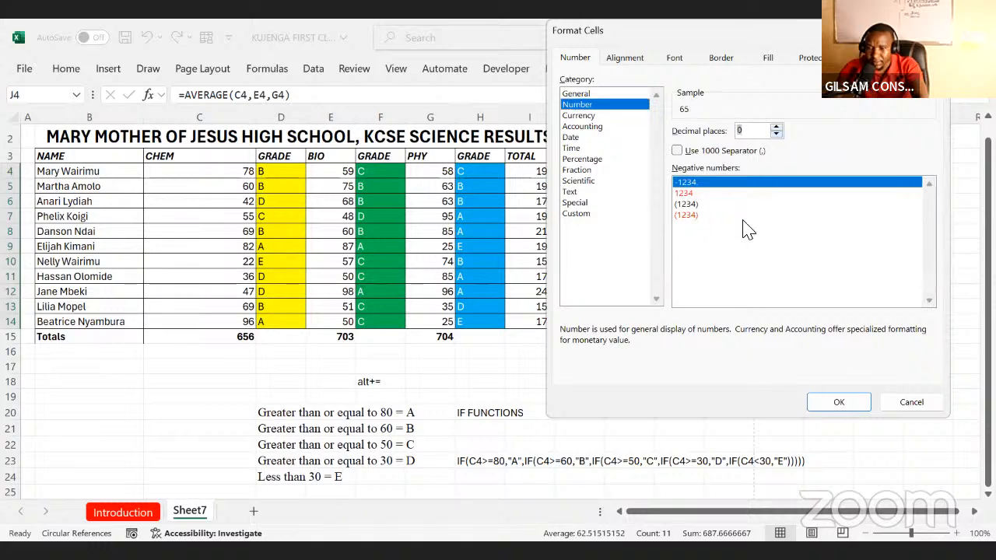
click(836, 400)
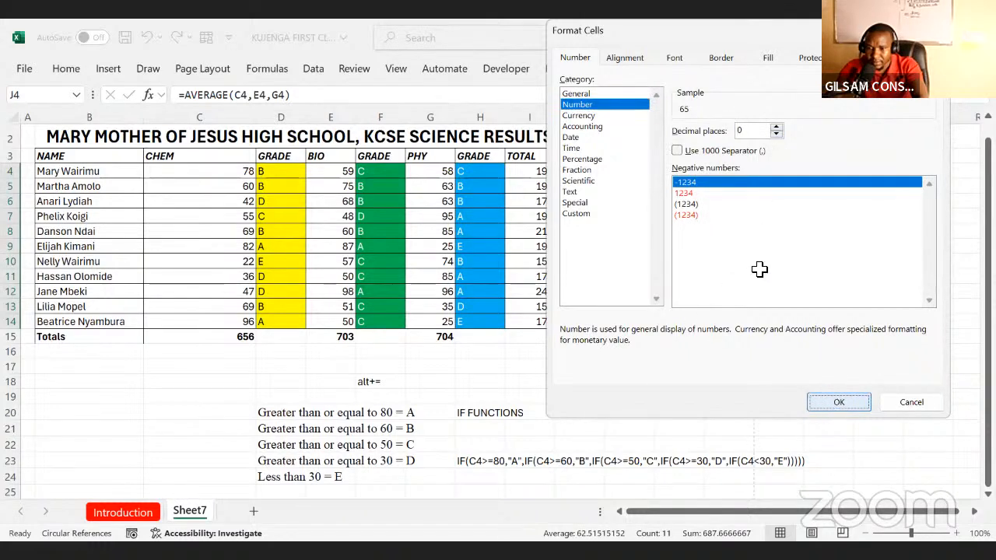
click(668, 227)
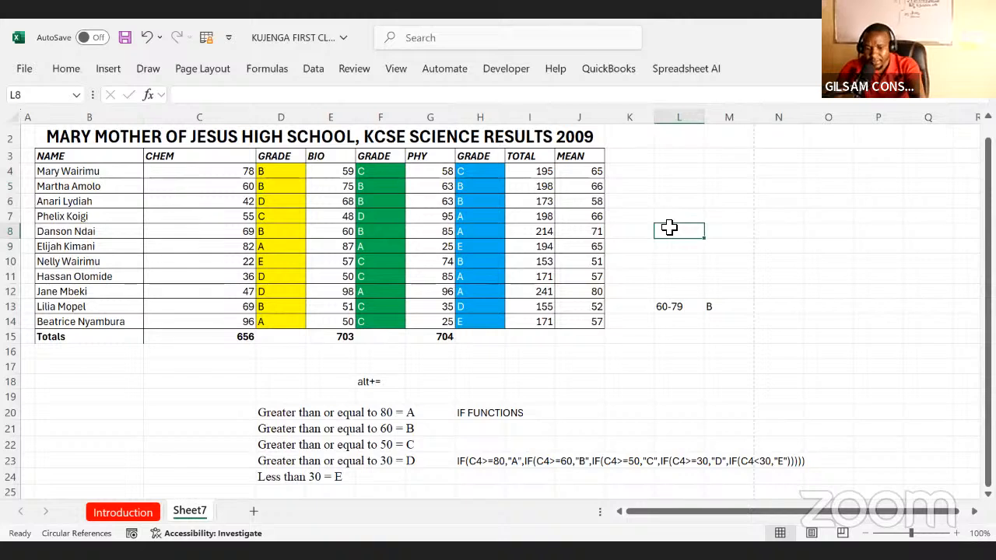
key(ctrl+s)
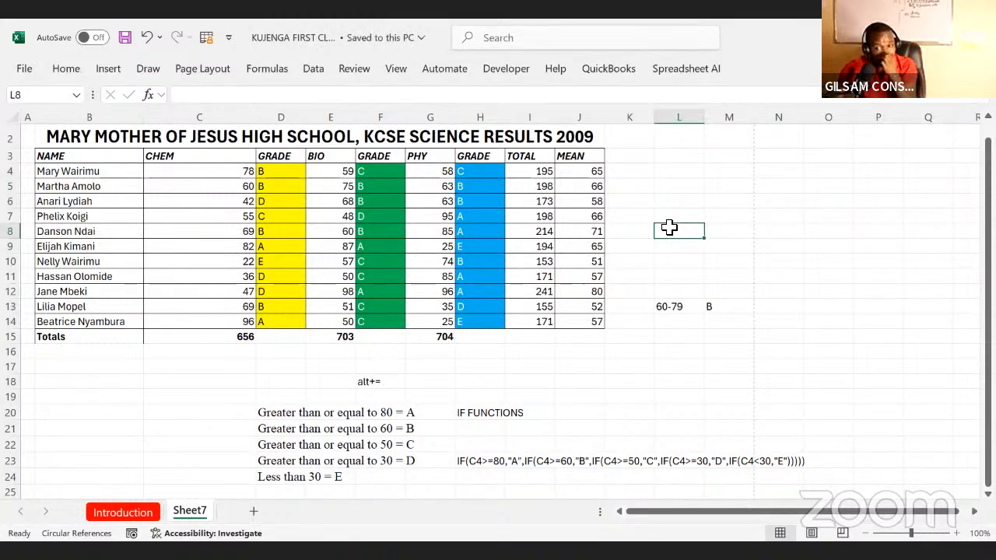
Step: Bring up Book1's blank KCSE results table with empty GRADE, TOTAL and MEAN columns
click(631, 371)
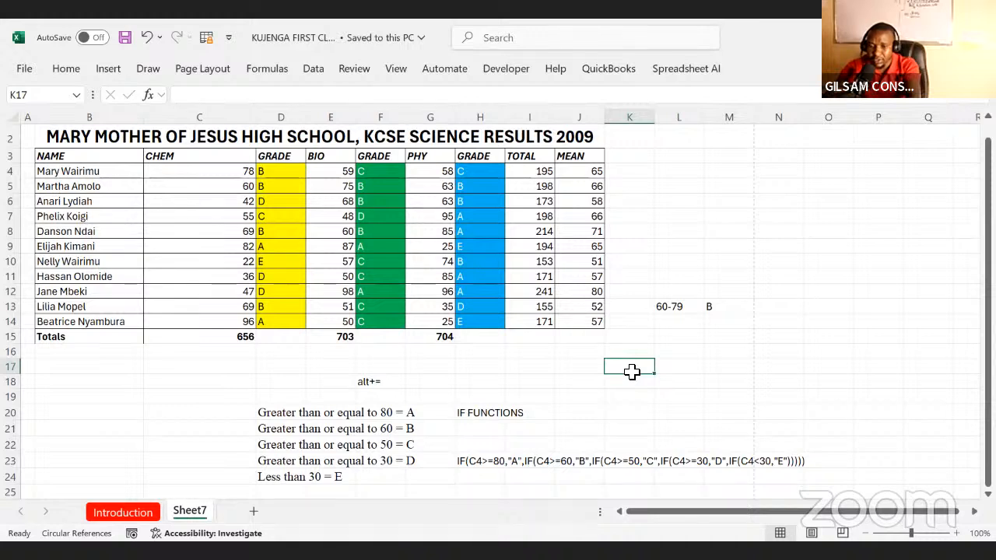
click(569, 337)
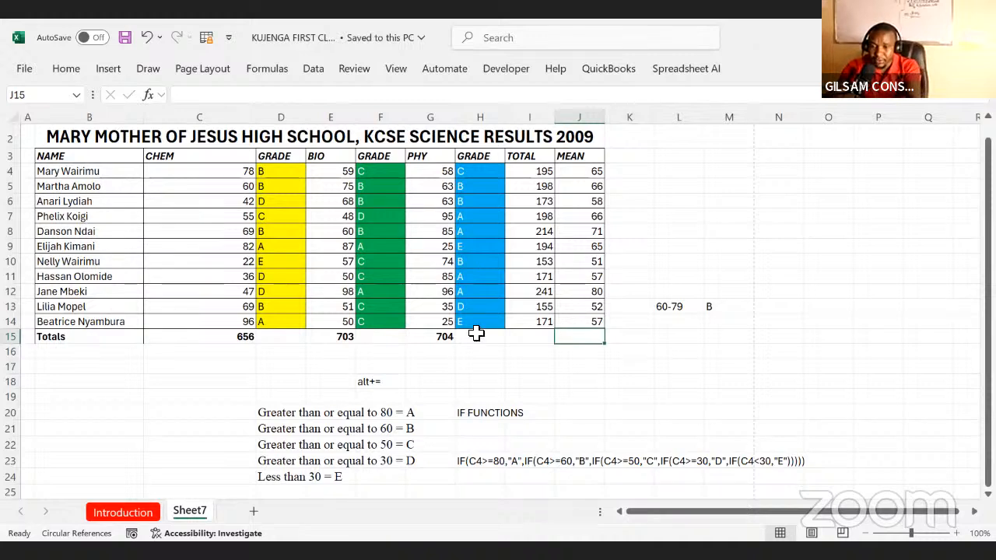
click(476, 366)
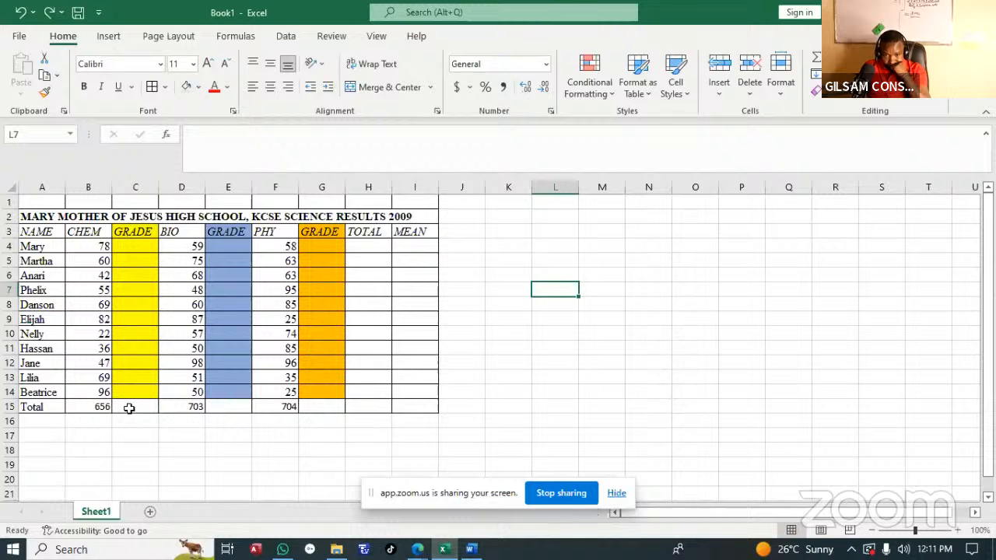
Step: In C4, start =IF( testing the first student's CHEM mark B4, fixing typos
click(126, 245)
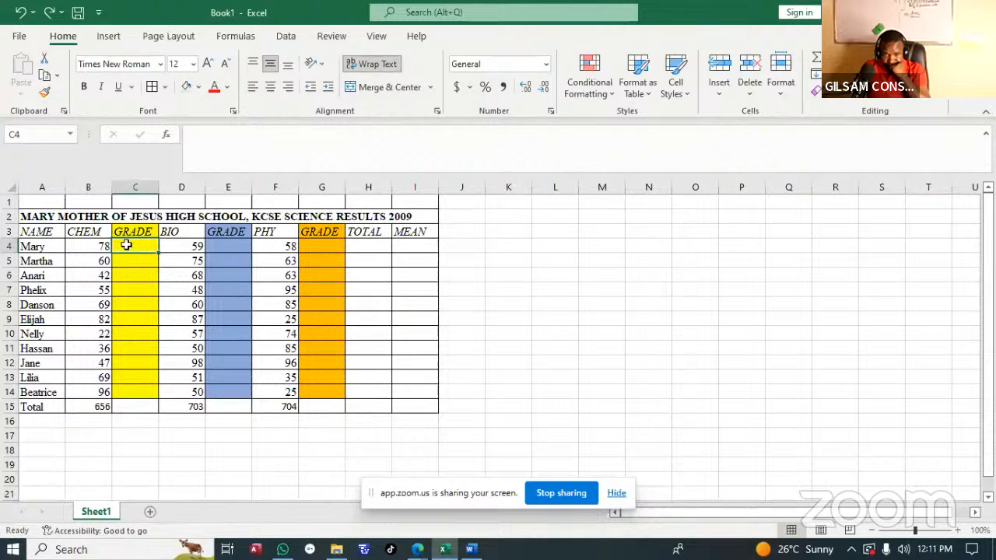
text(if)
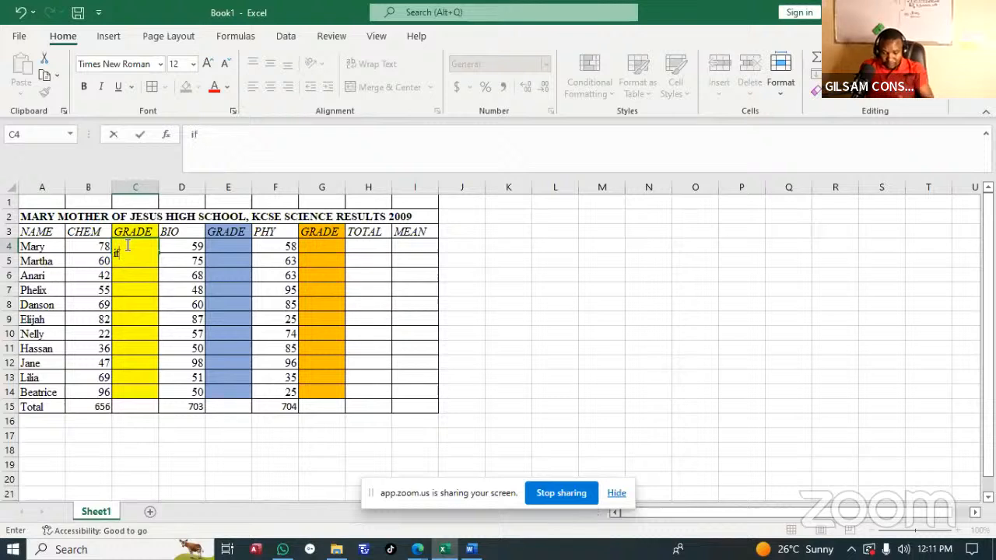
key(BackSpace)
key(BackSpace)
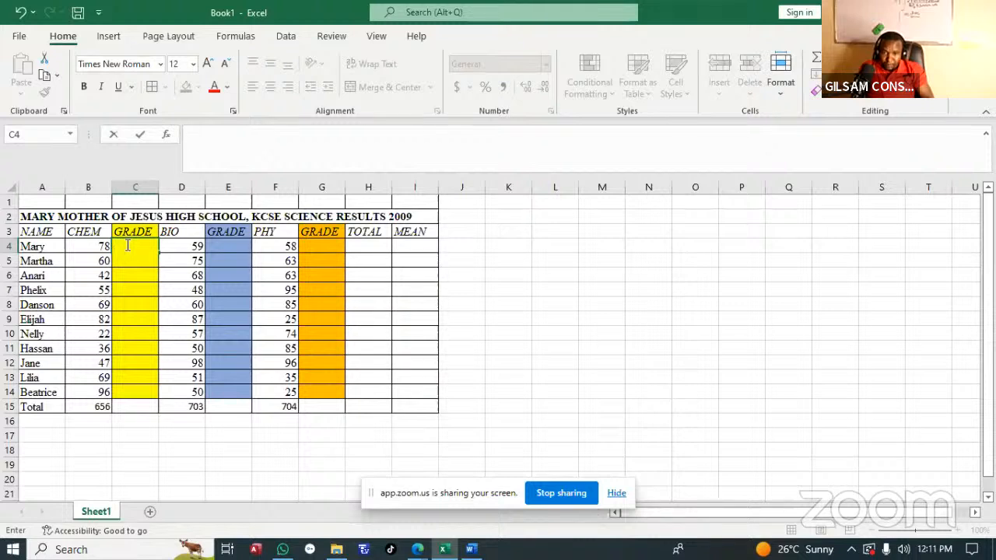
text(=)
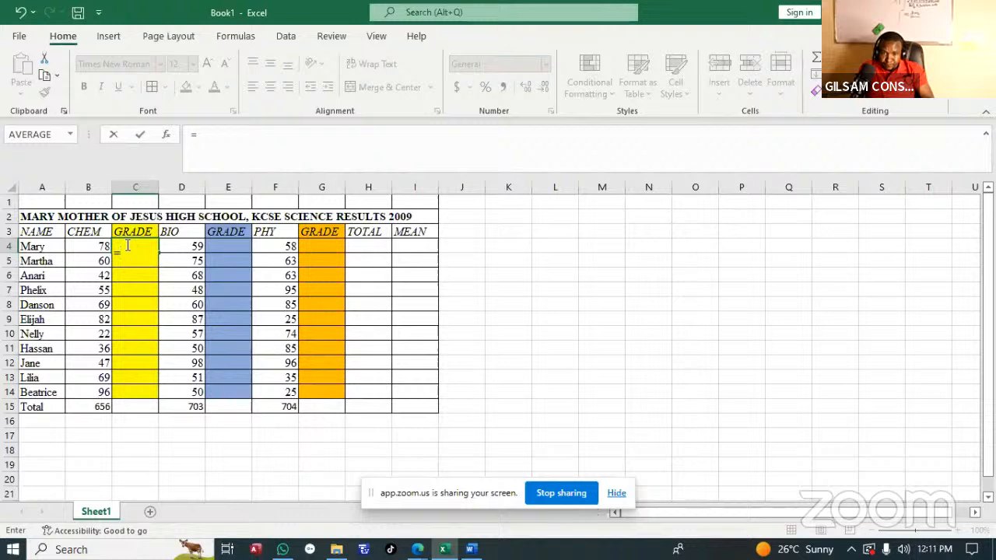
text(IF)
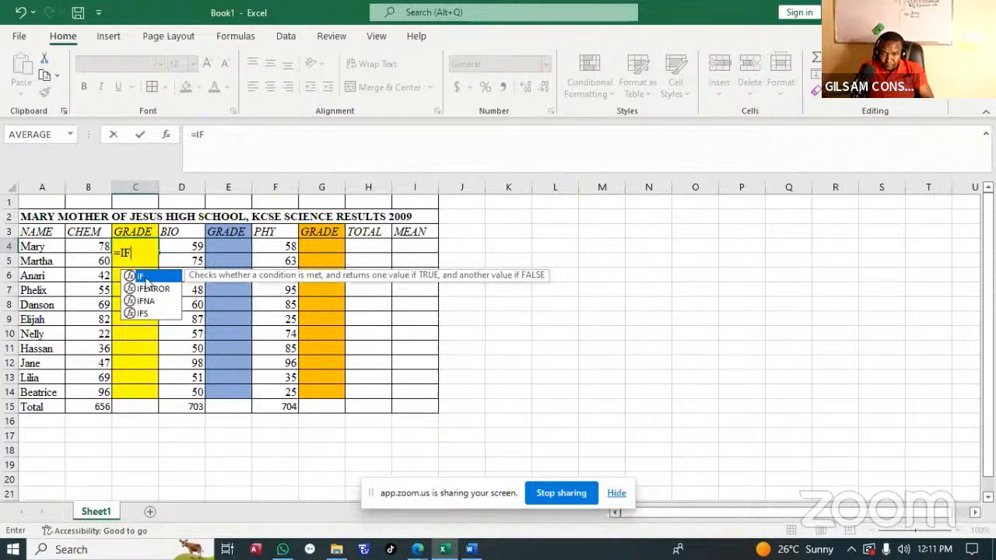
double_click(146, 281)
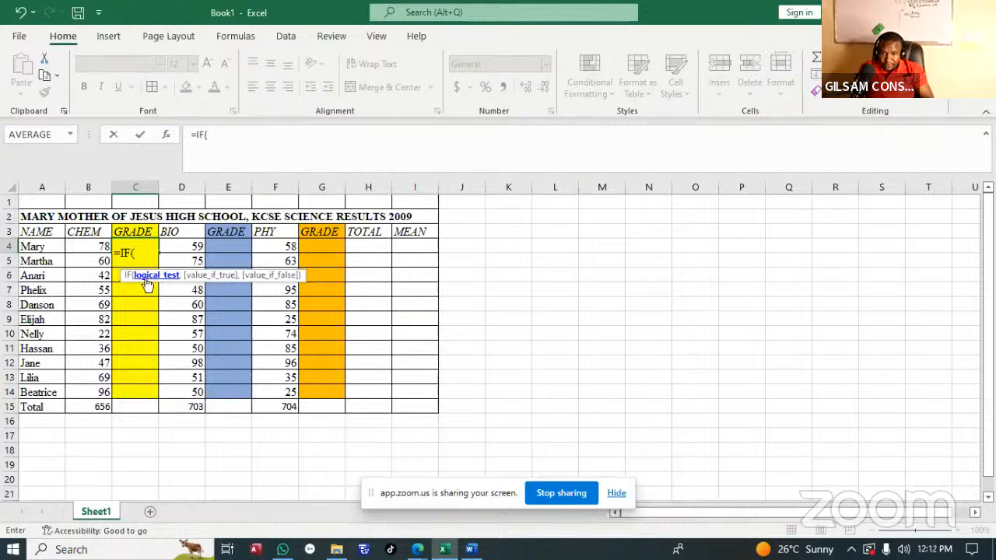
text(C4)
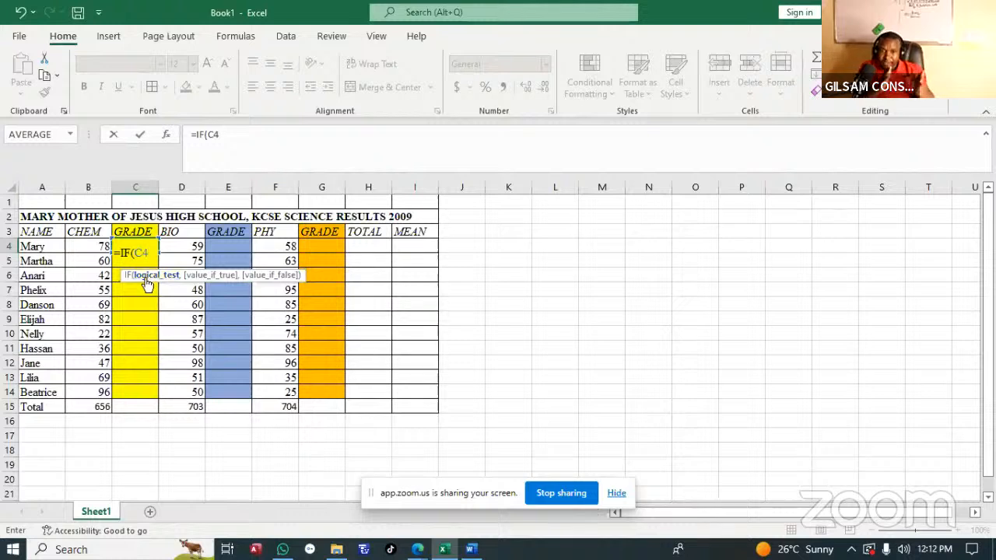
key(BackSpace)
key(BackSpace)
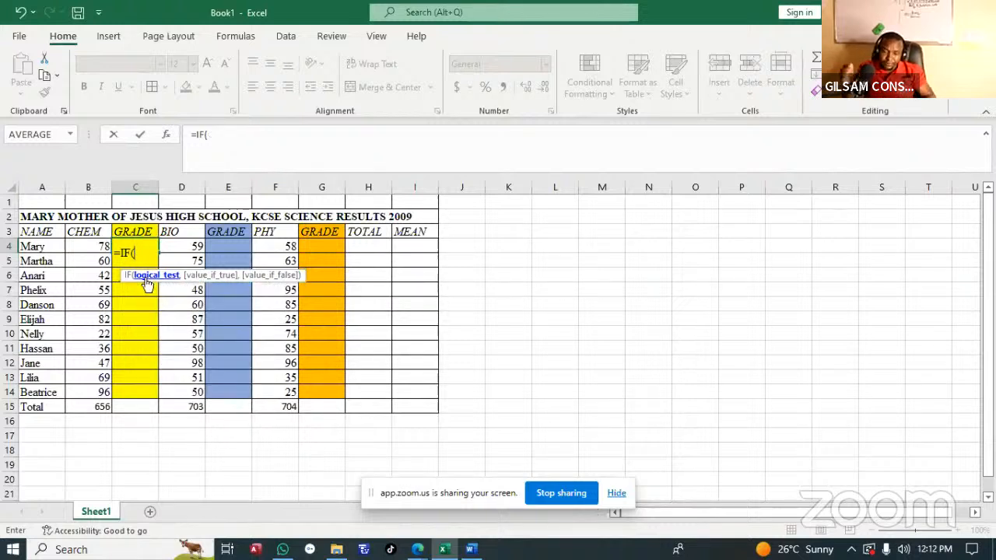
text(B)
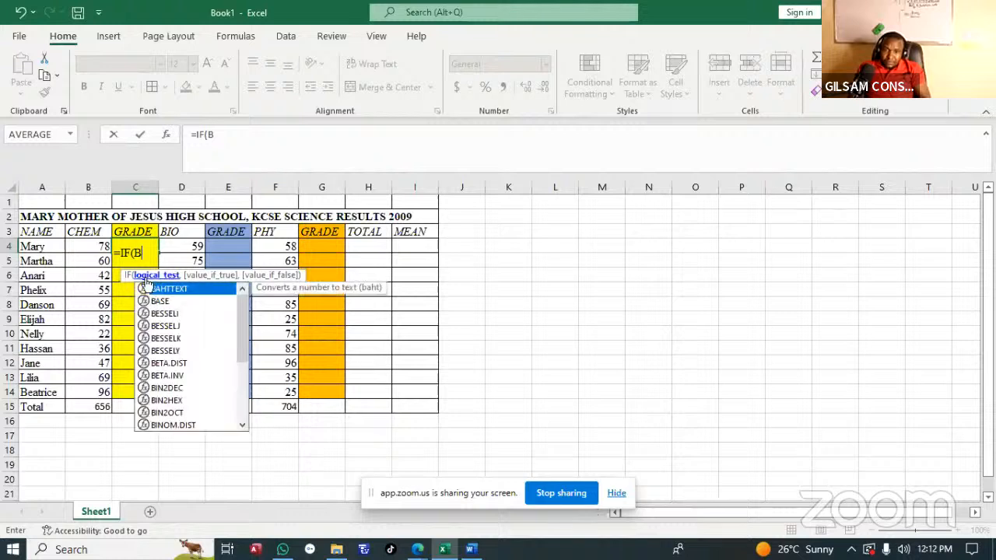
text(4)
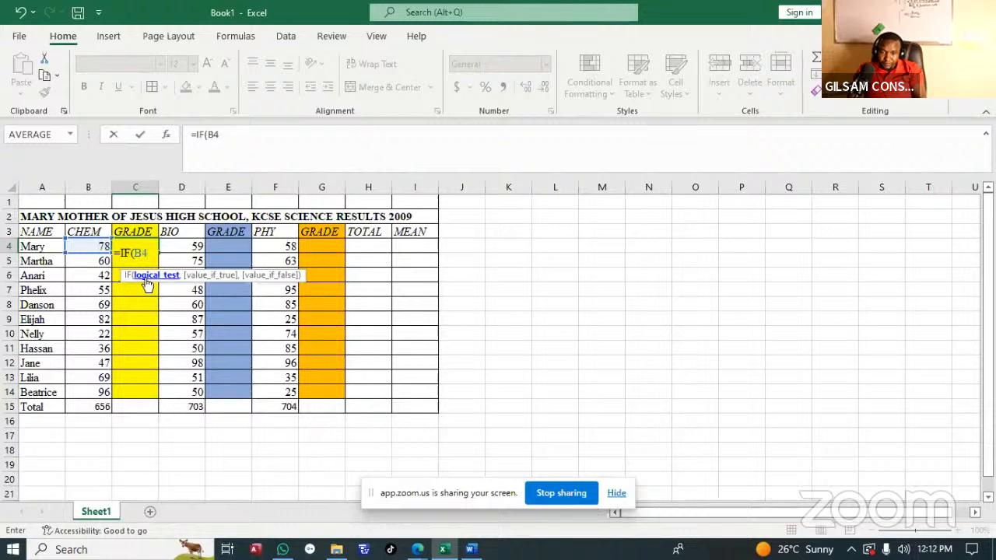
Step: Add grade tiers: "A" for B4>=80, "B" for >=60, "C" for >=50, then begin the next test
text(>)
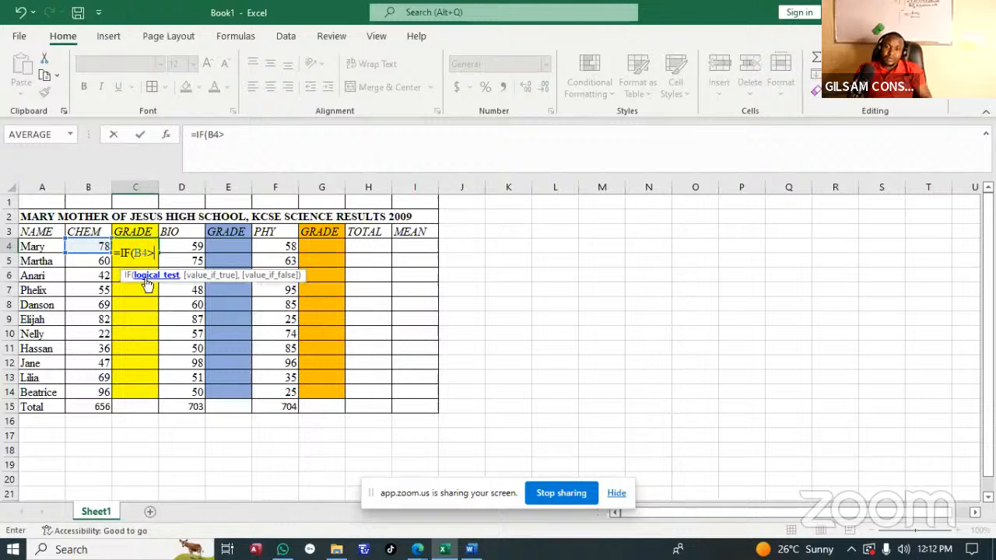
text(=)
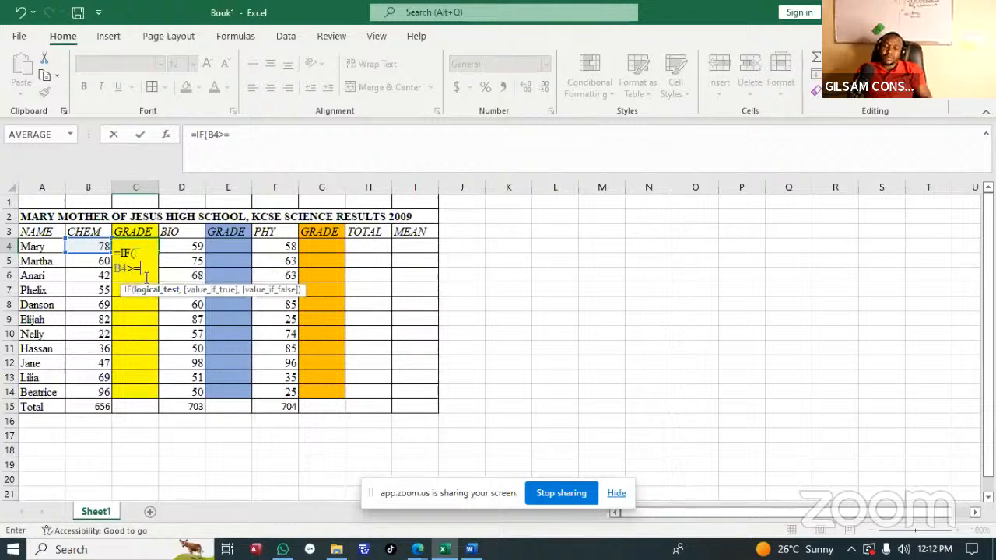
text(80)
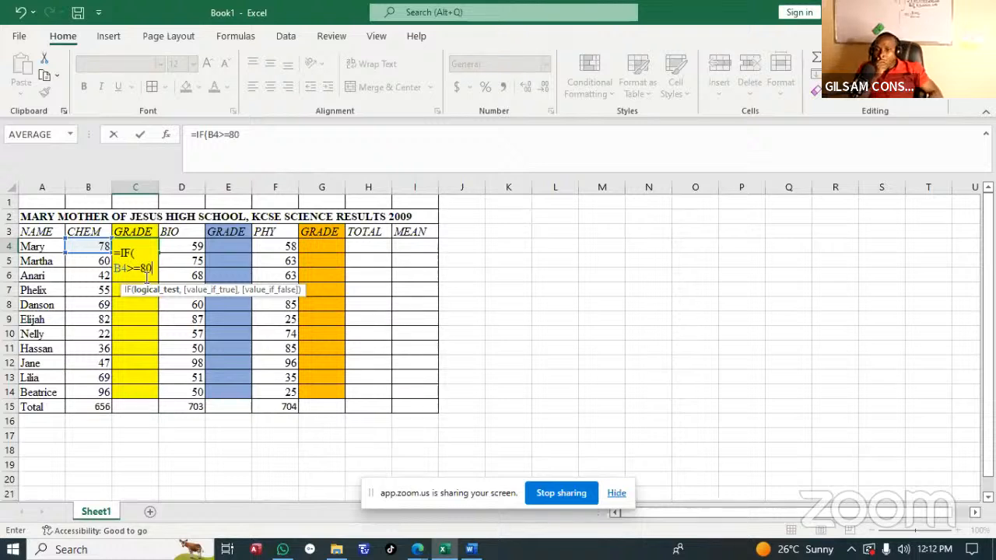
text(,)
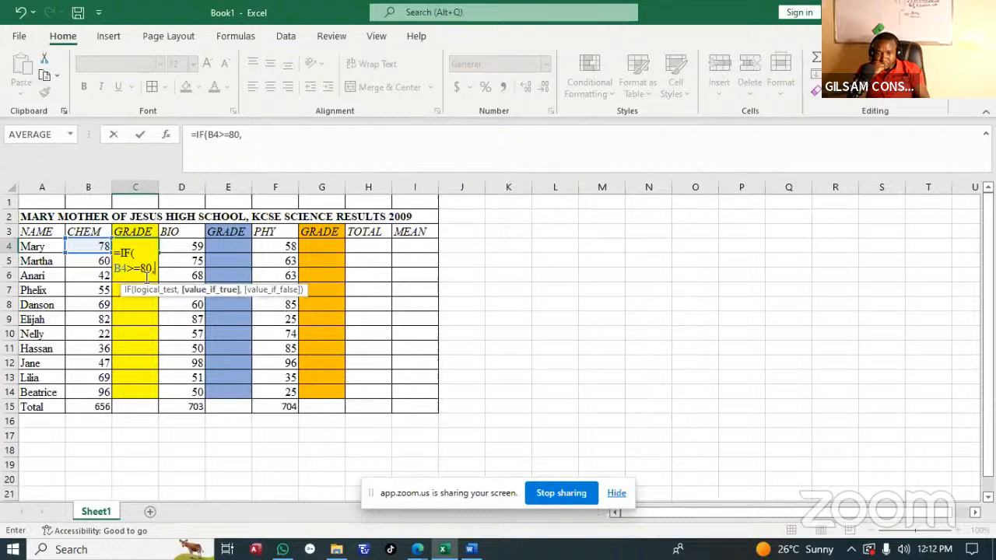
key(BackSpace)
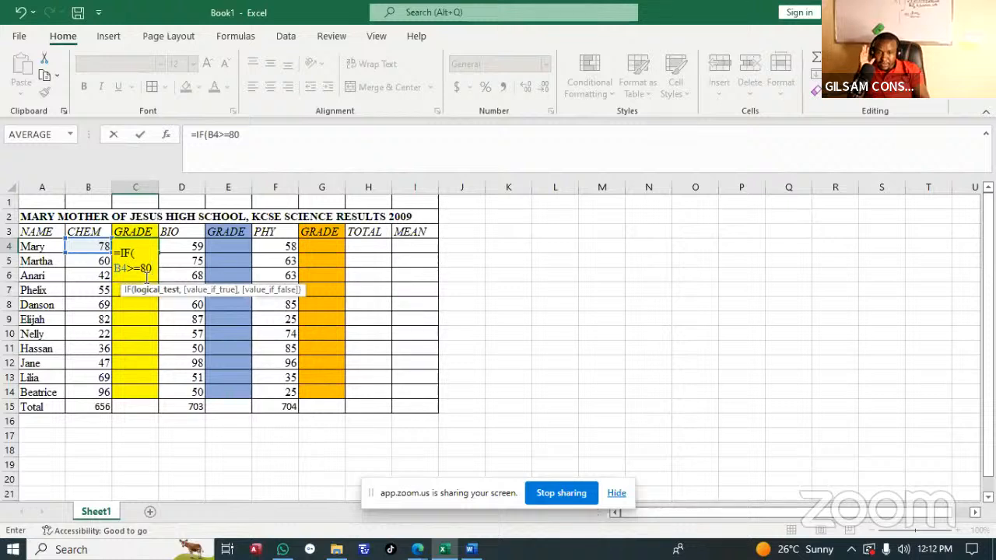
text(,)
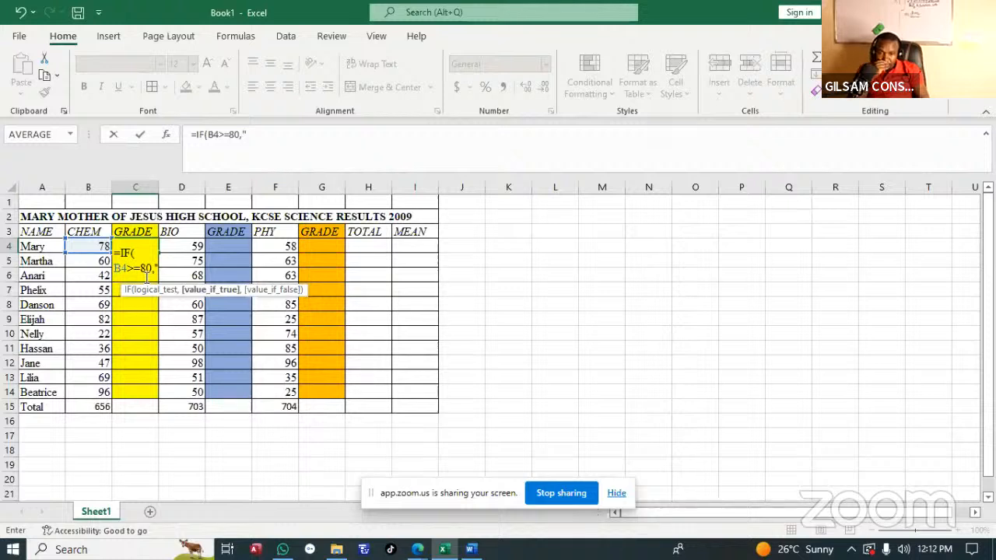
text(A)
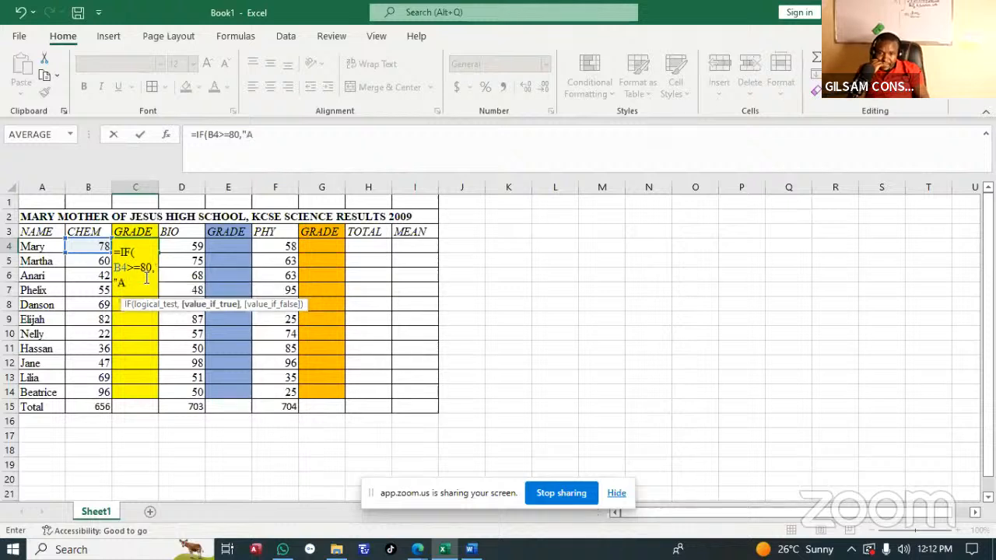
text(")
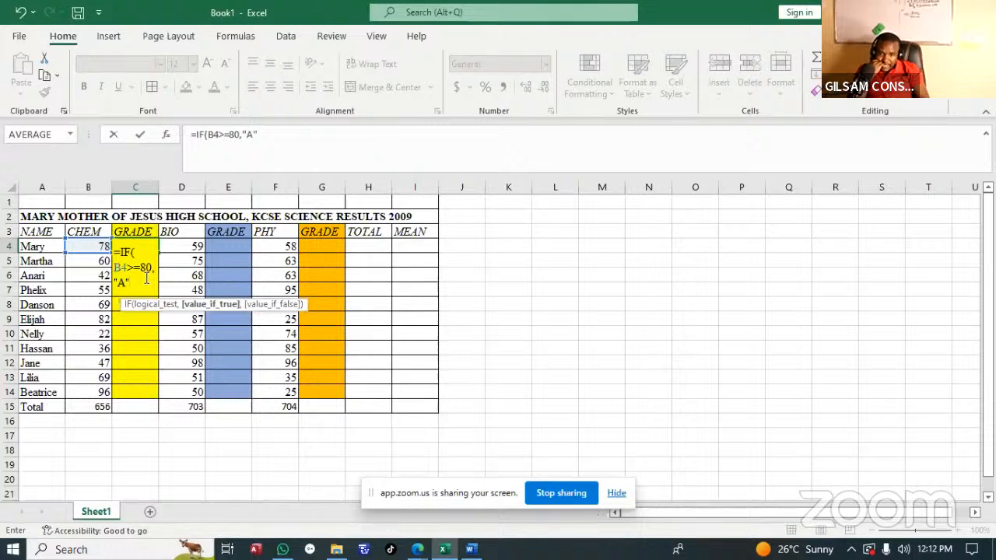
text(,)
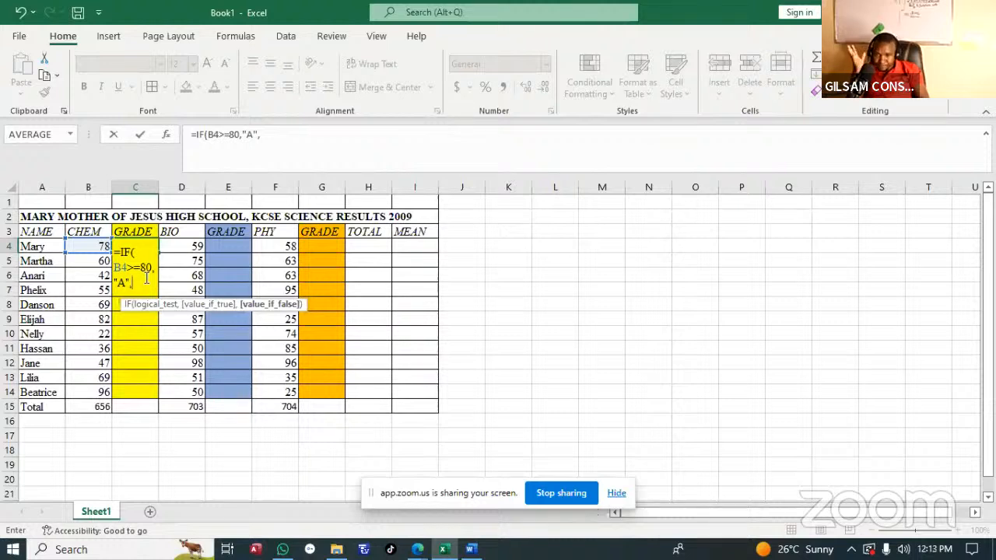
text(IF)
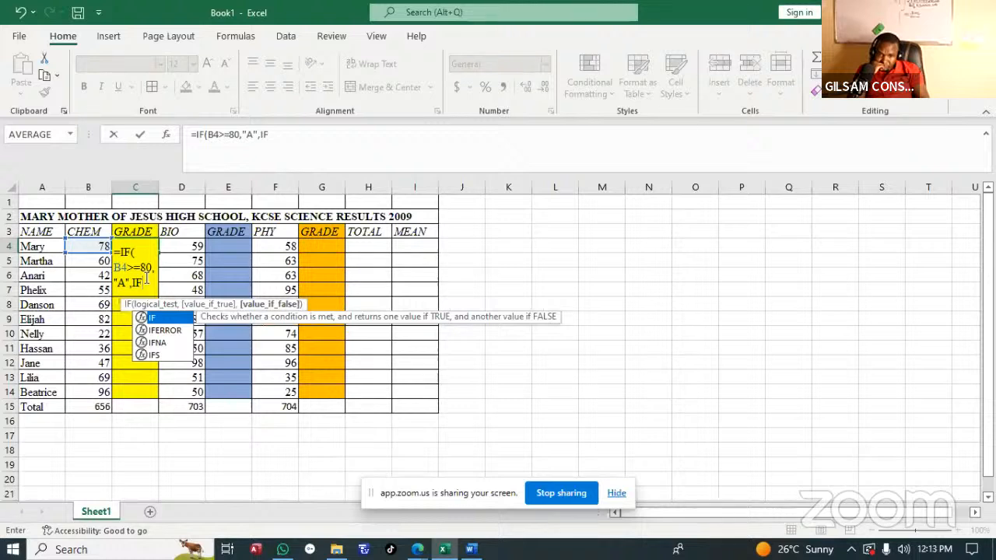
text(()
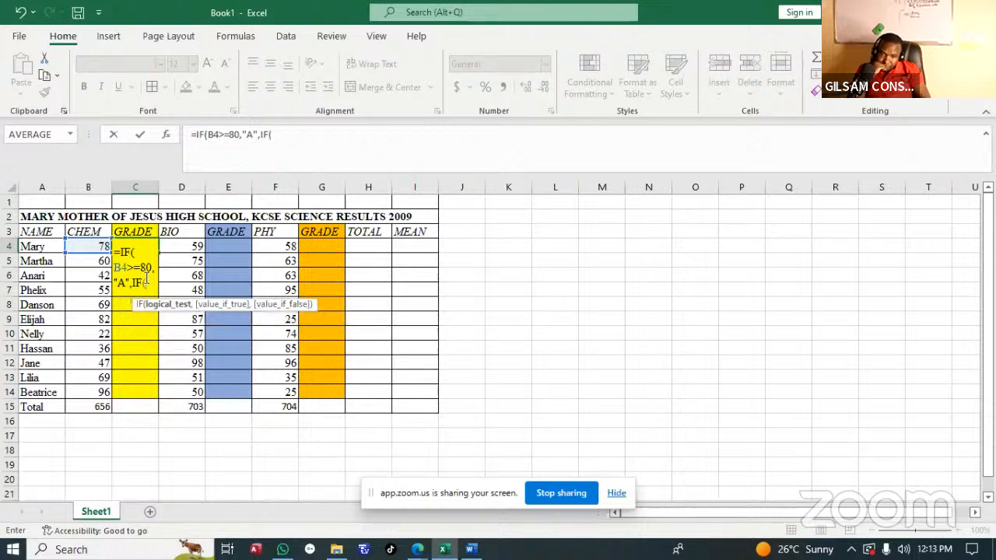
text(B)
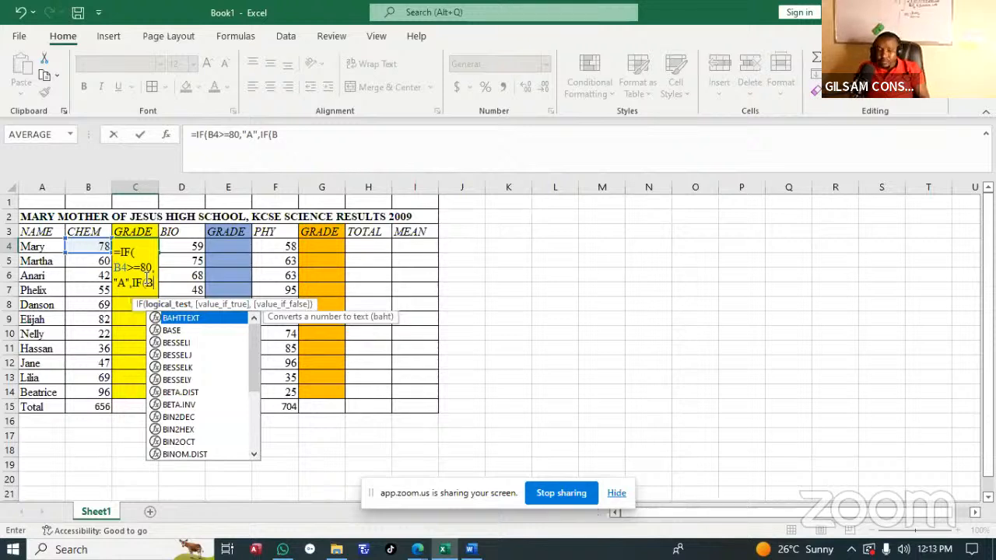
text(4)
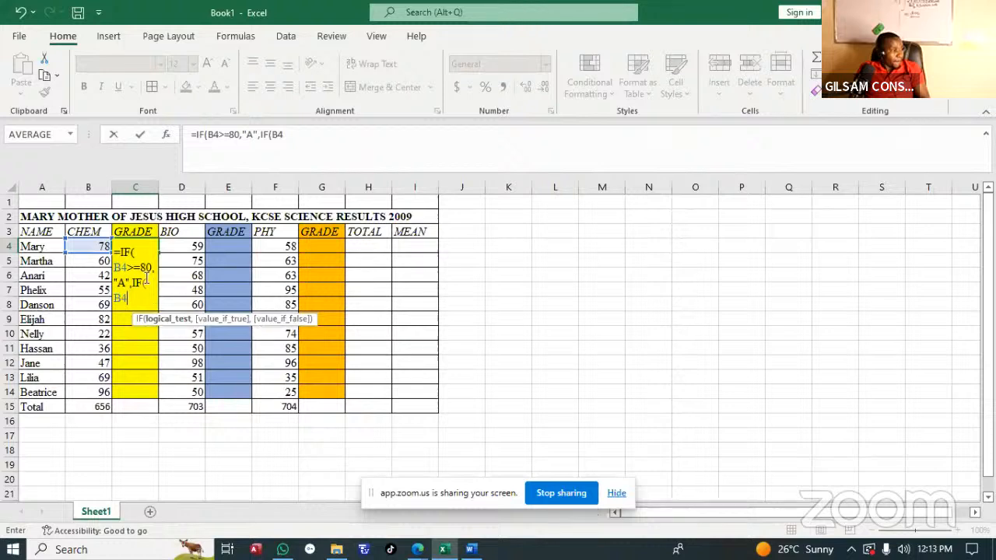
text(>=60,)
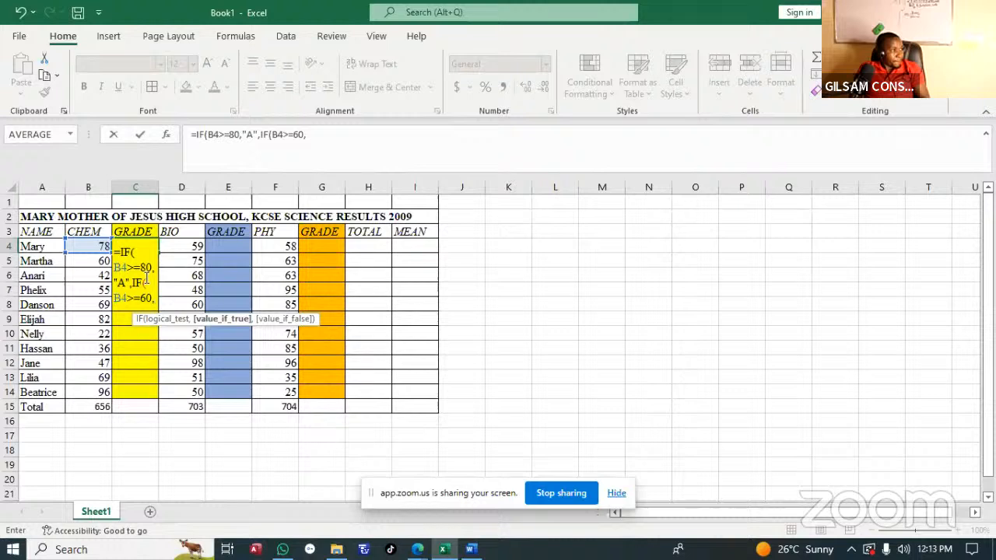
text("B)
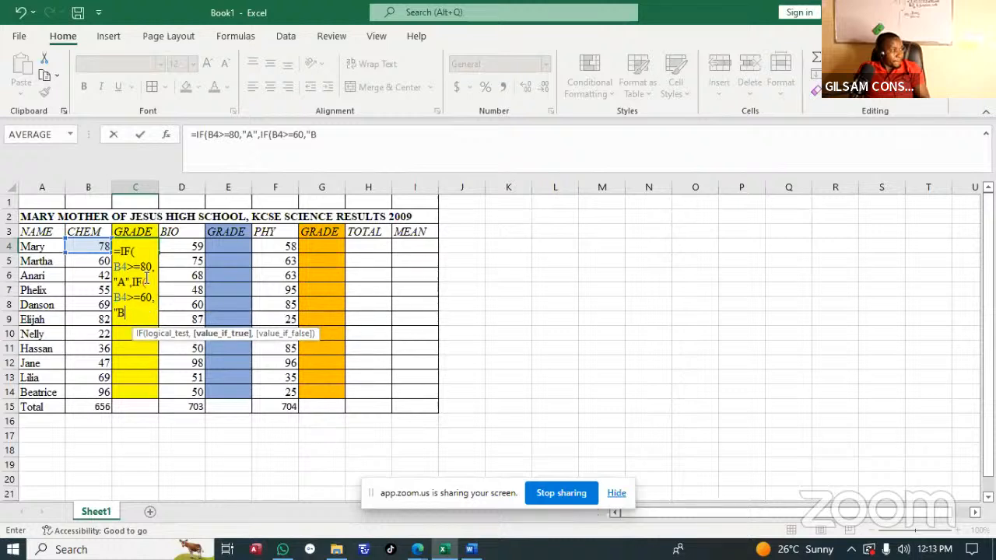
text(",)
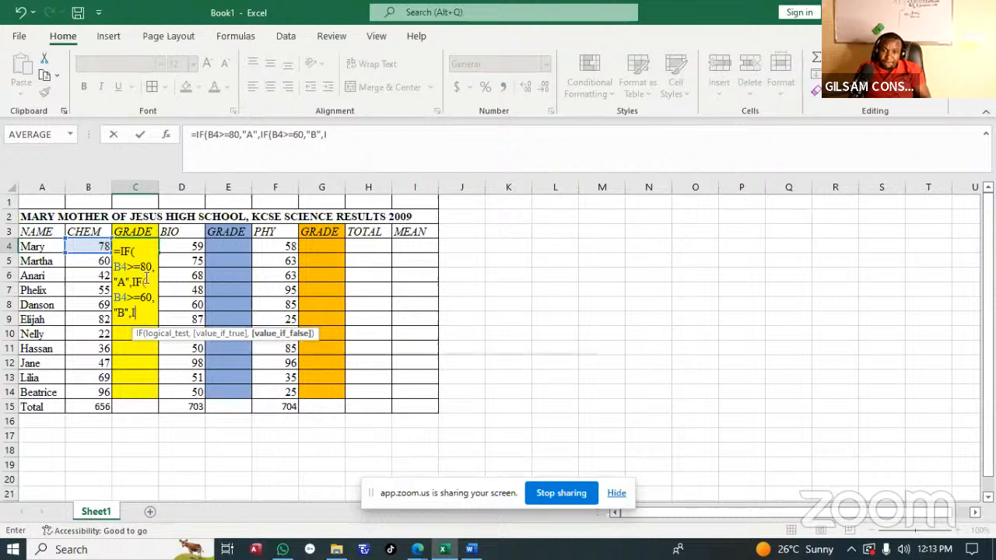
text(IF()
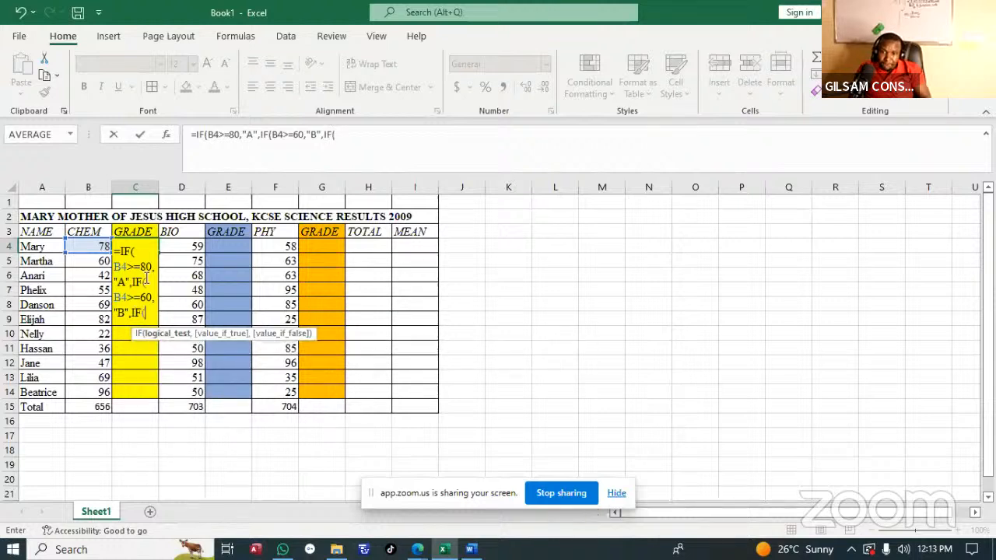
text(B4)
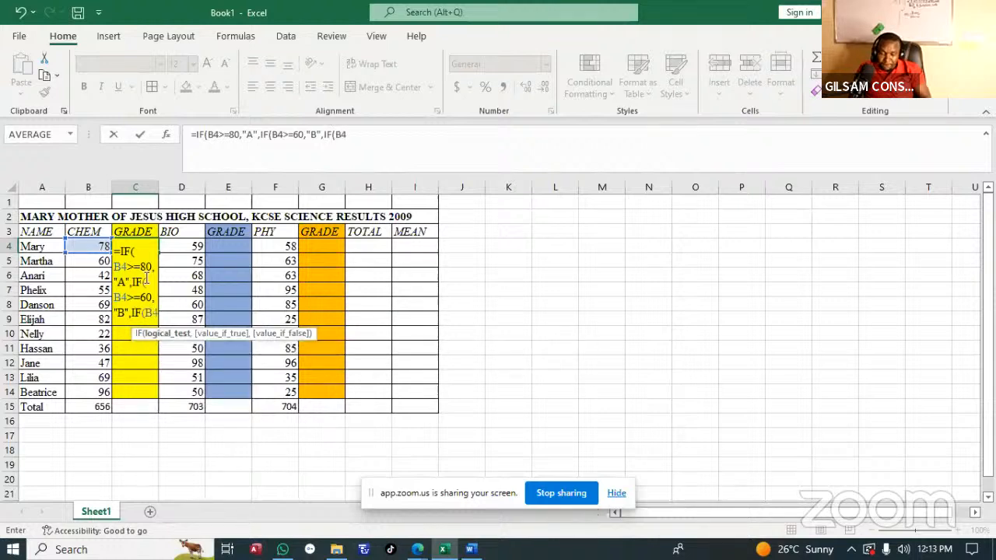
text(>=)
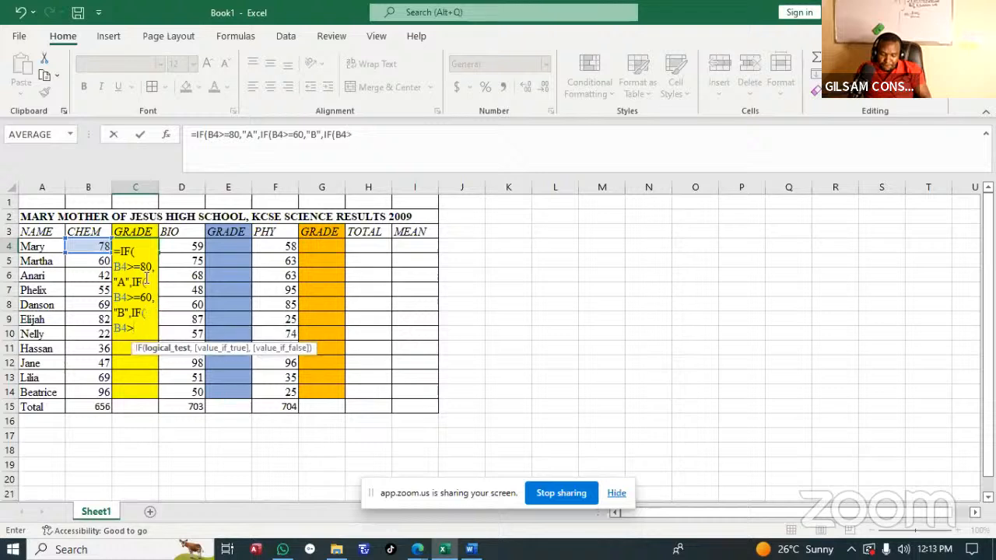
text(50,)
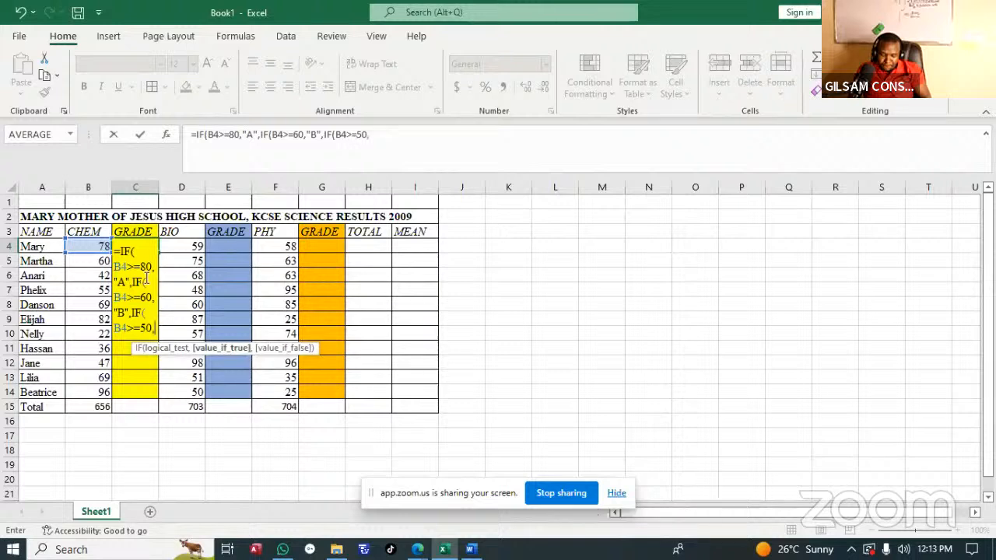
text("C",)
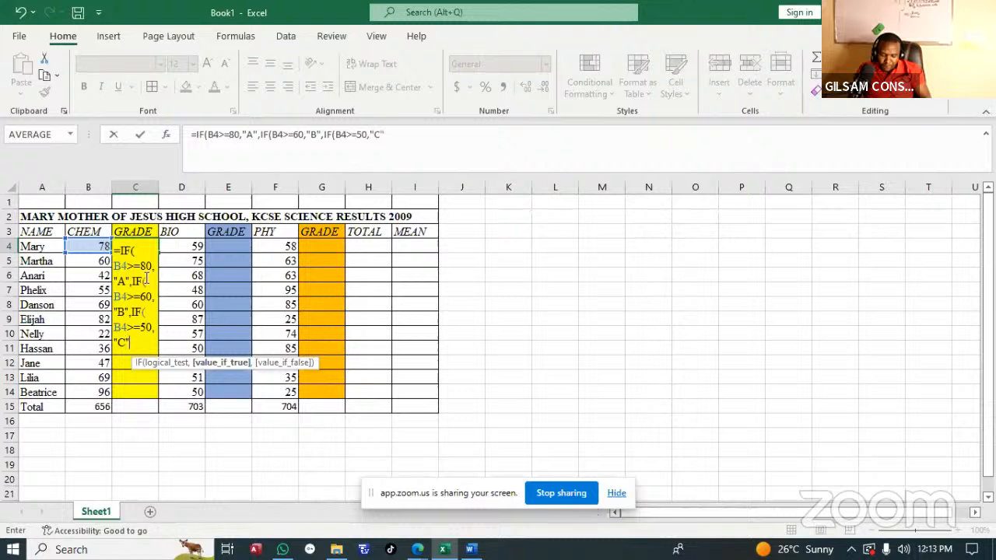
text(IF)
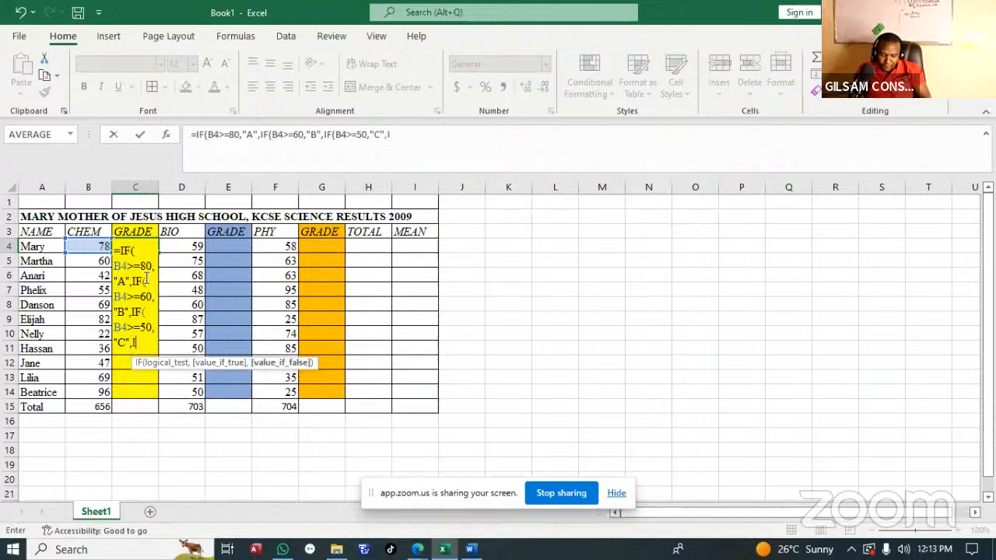
text(()
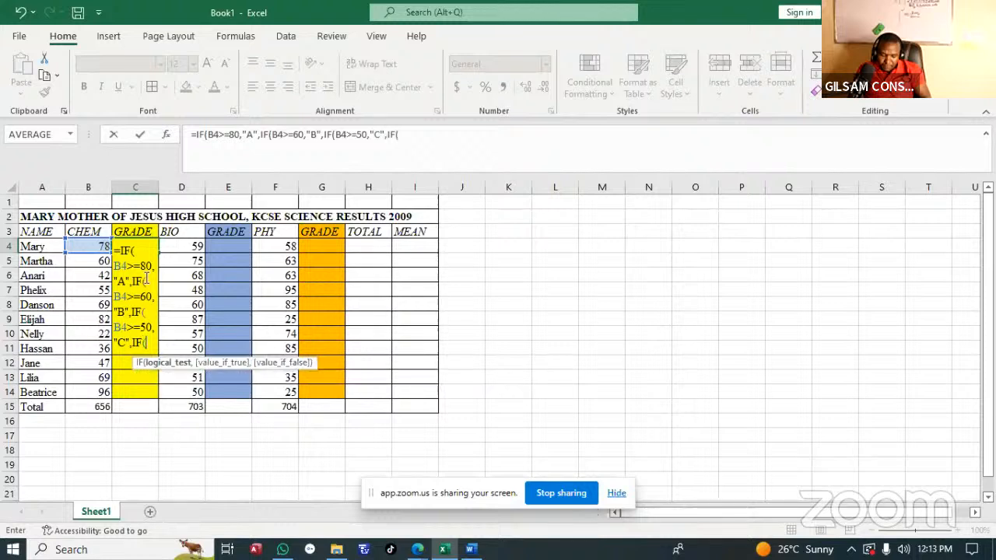
text(B4)
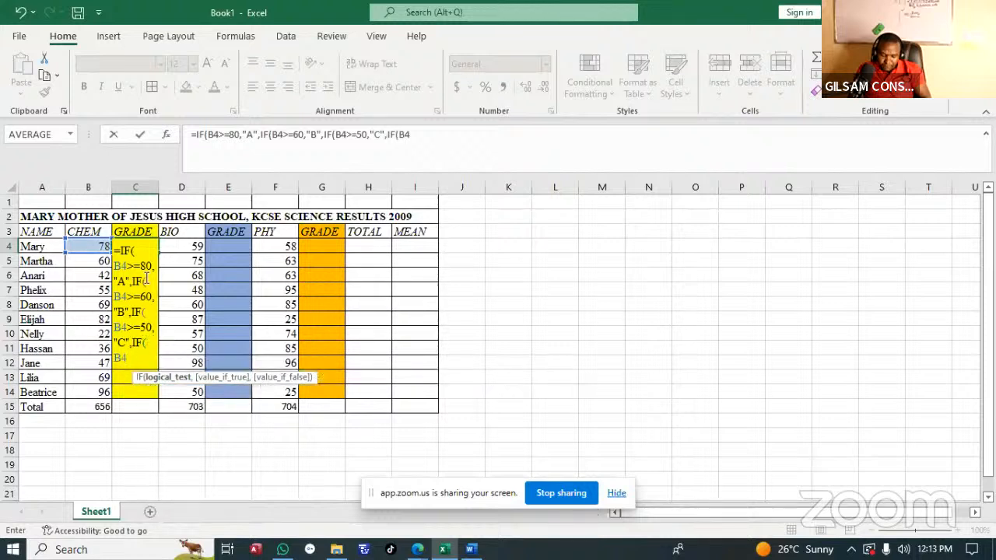
text(>=C)
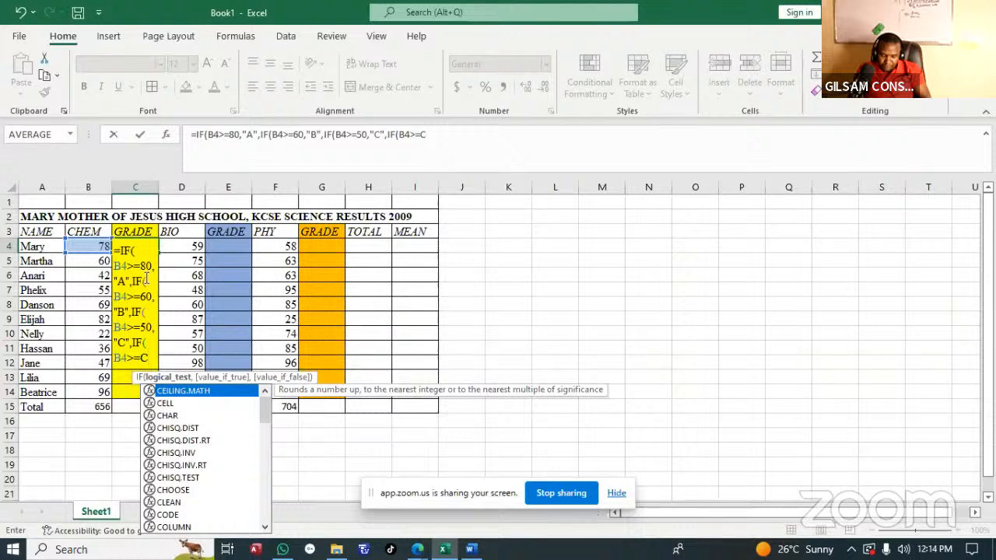
Step: Finish C4's tiers with IF(B4>=30,"D",IF(B4<30,"E") plus one closing bracket
key(BackSpace)
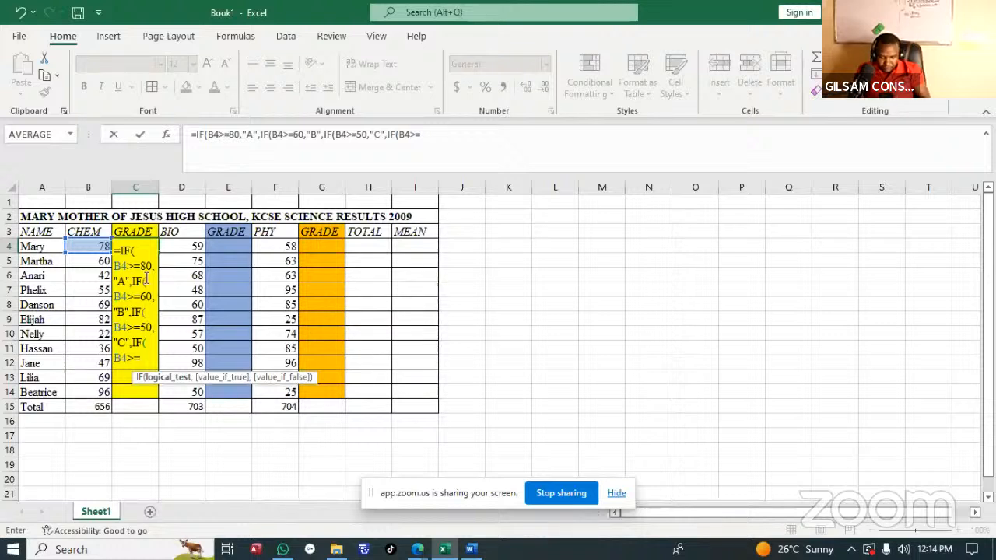
text(30)
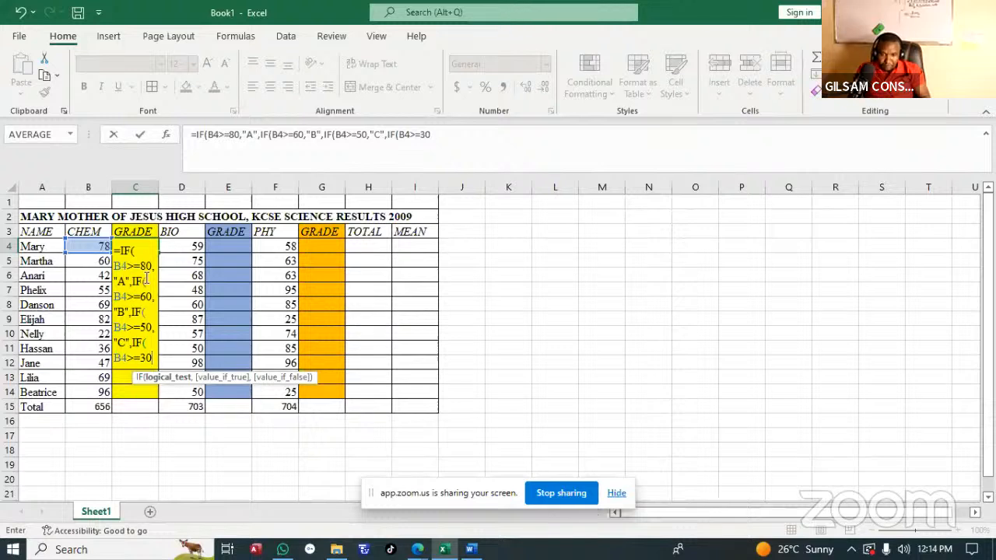
text(,)
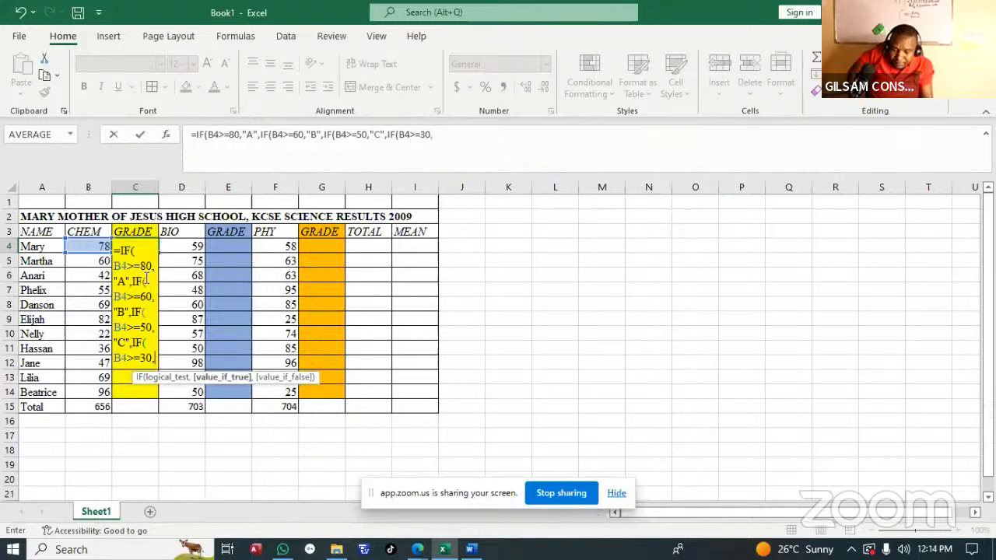
text(")
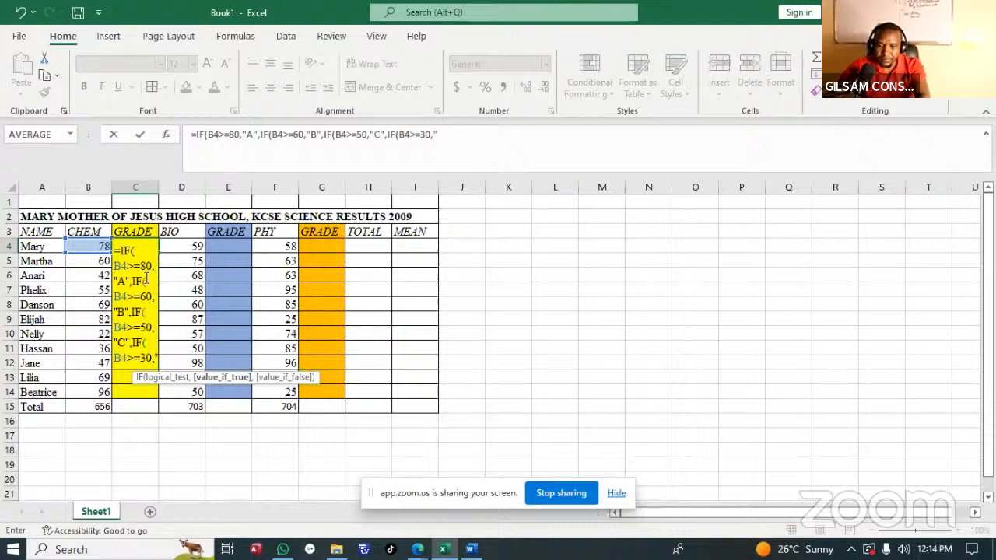
text(D)
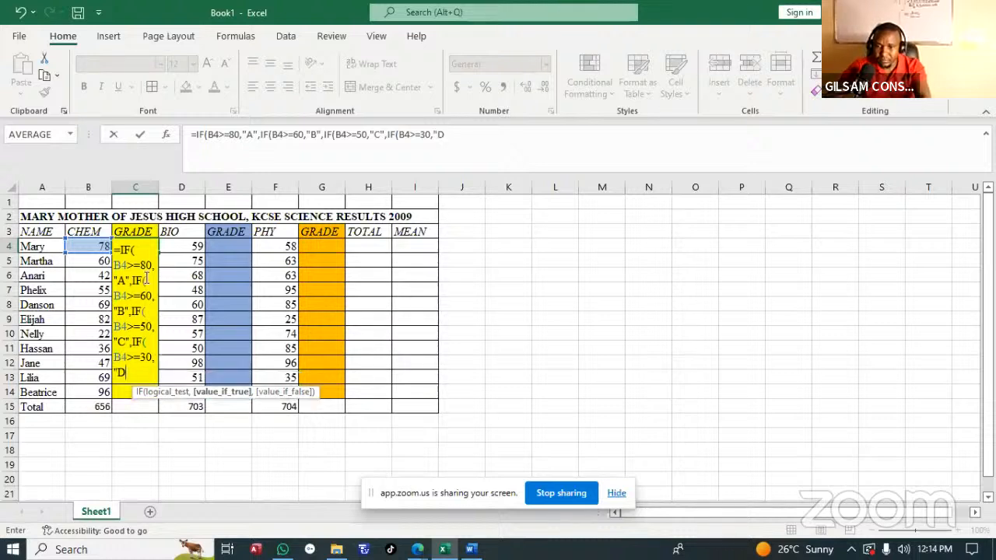
text(",)
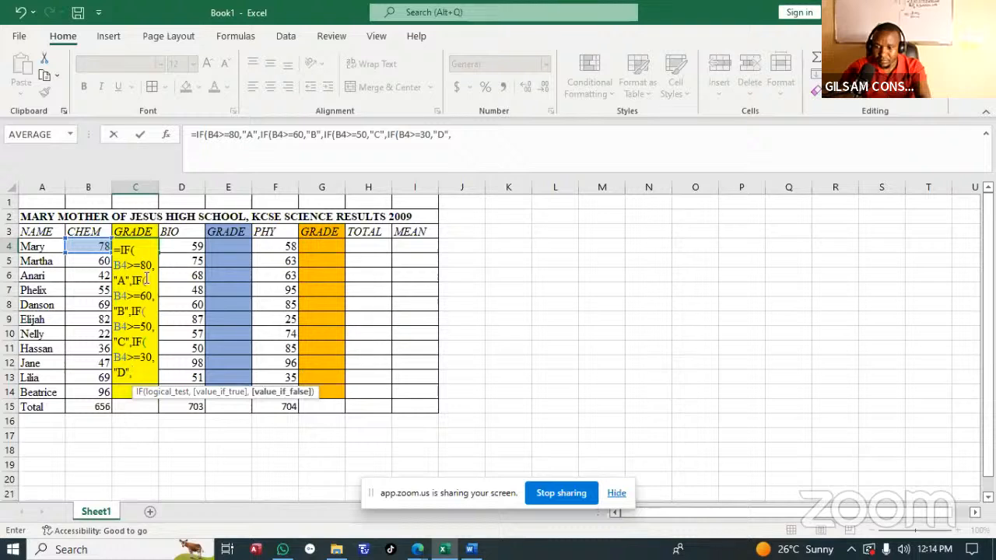
text(IF)
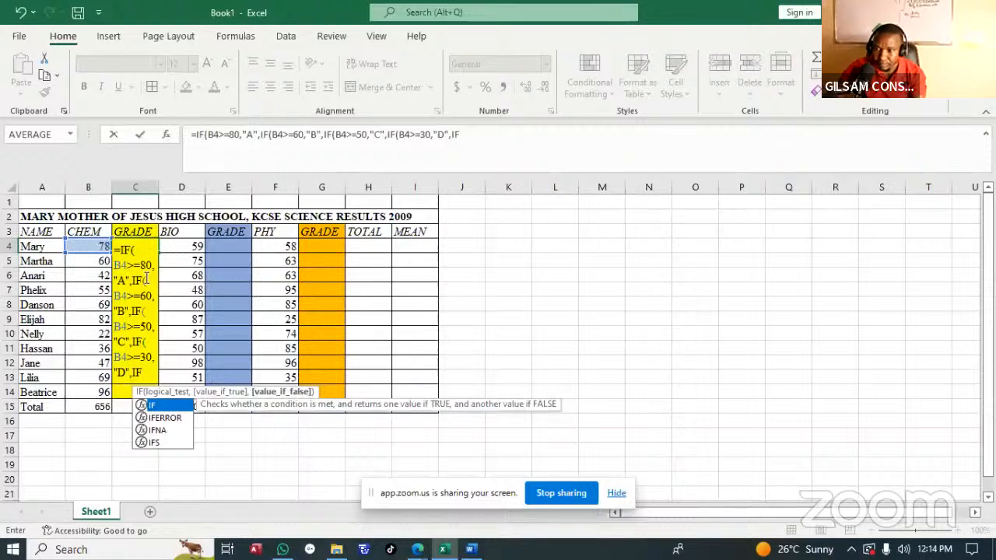
text(B4)
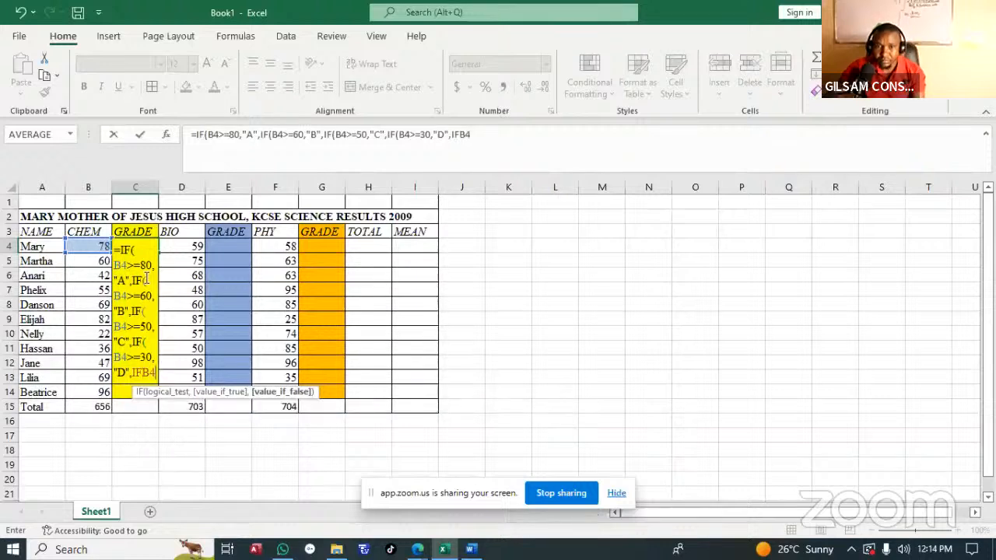
key(BackSpace)
key(BackSpace)
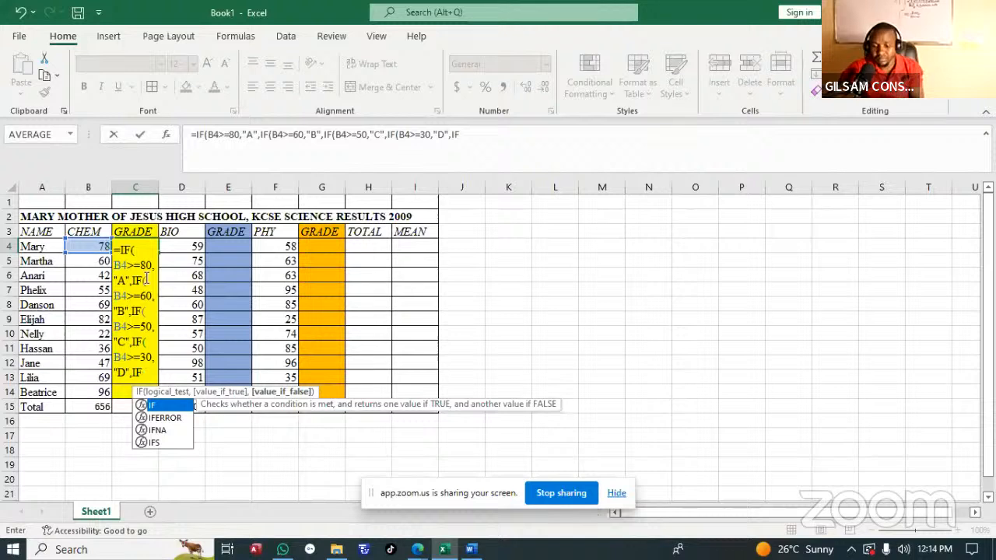
text((B)
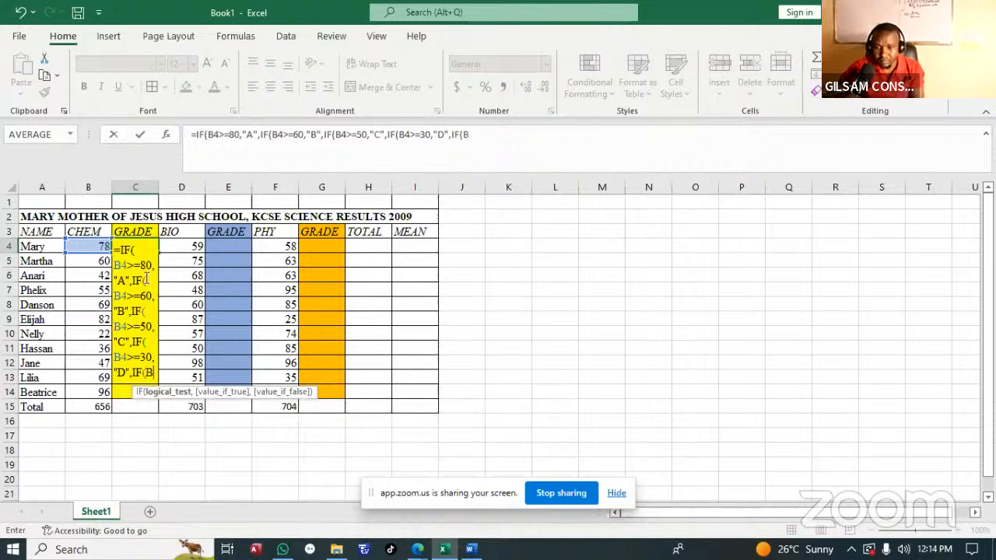
text(4)
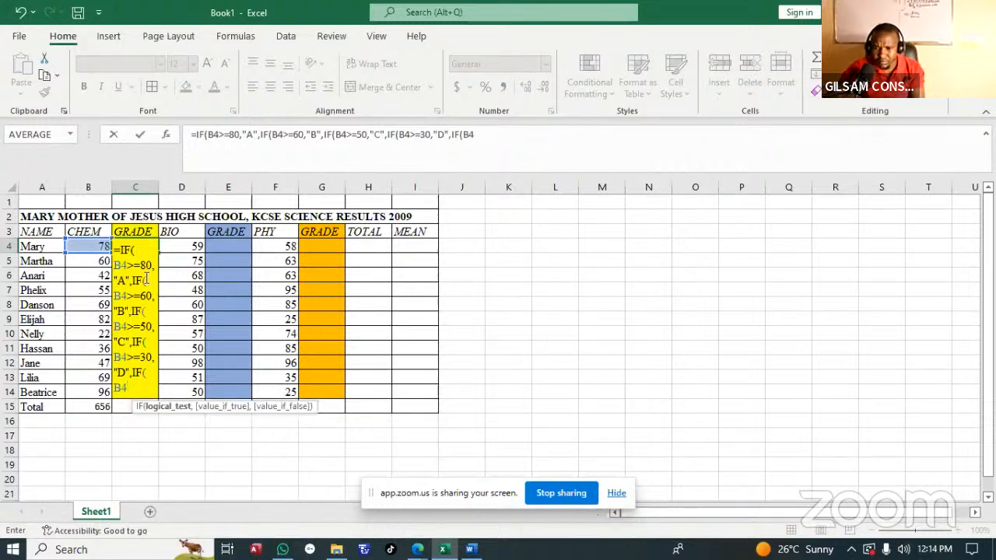
text(<)
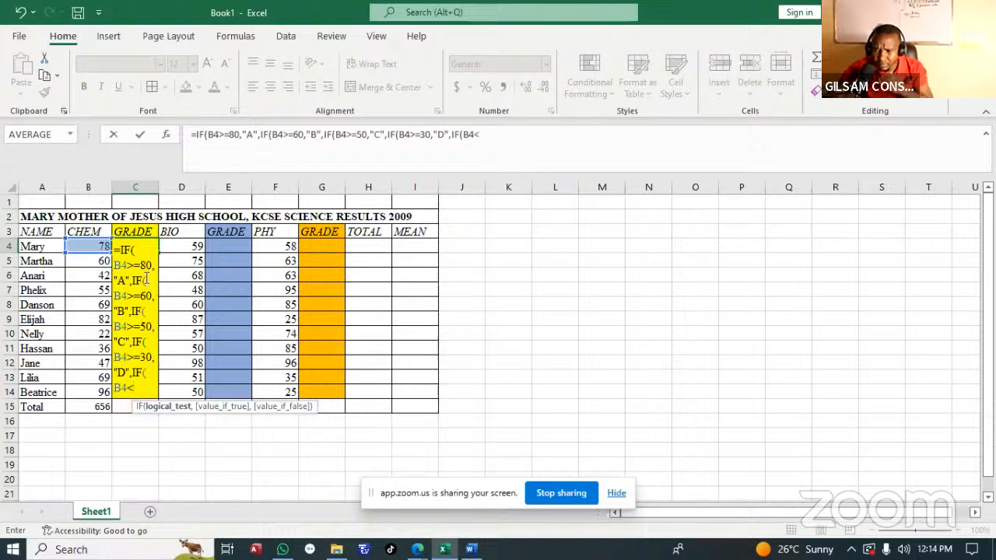
text(30)
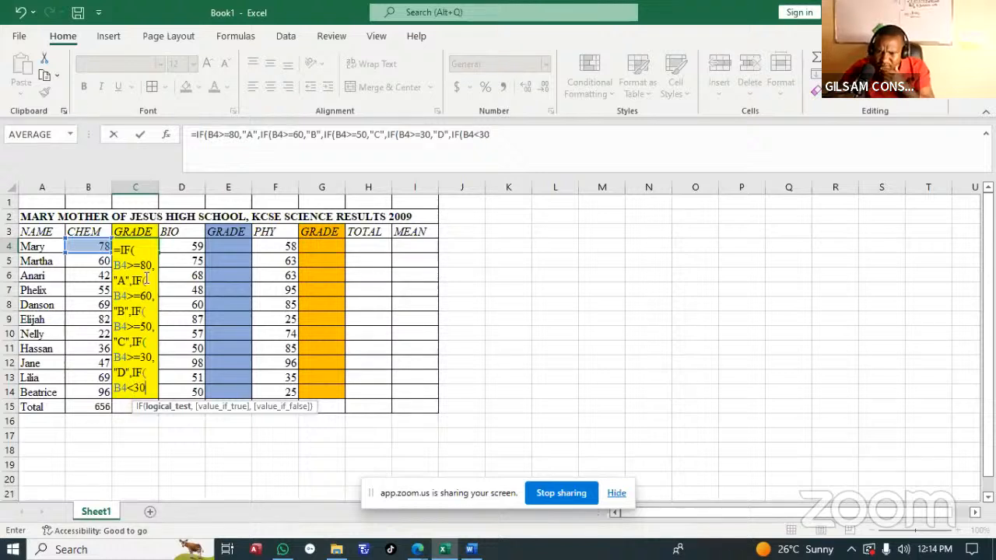
text(,)
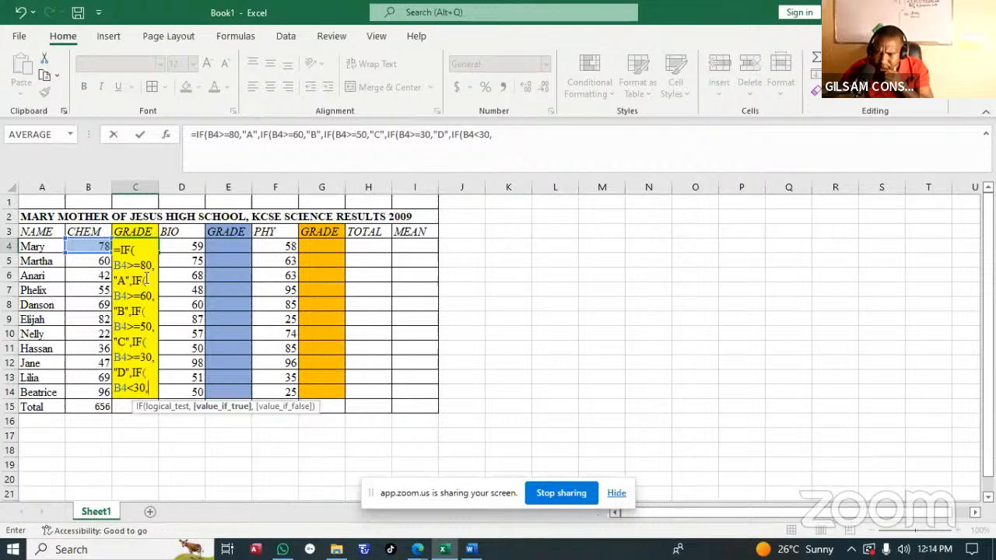
text("E)
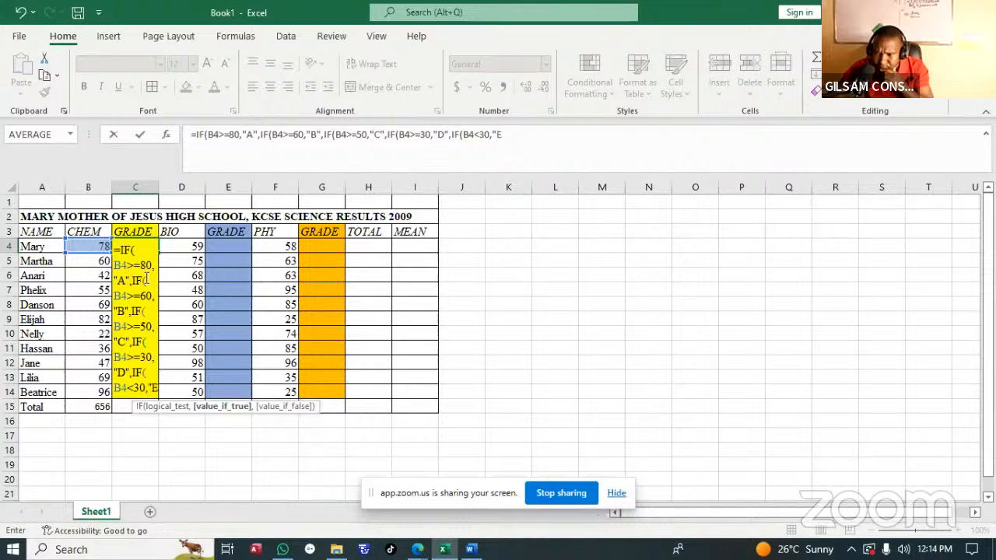
text(")
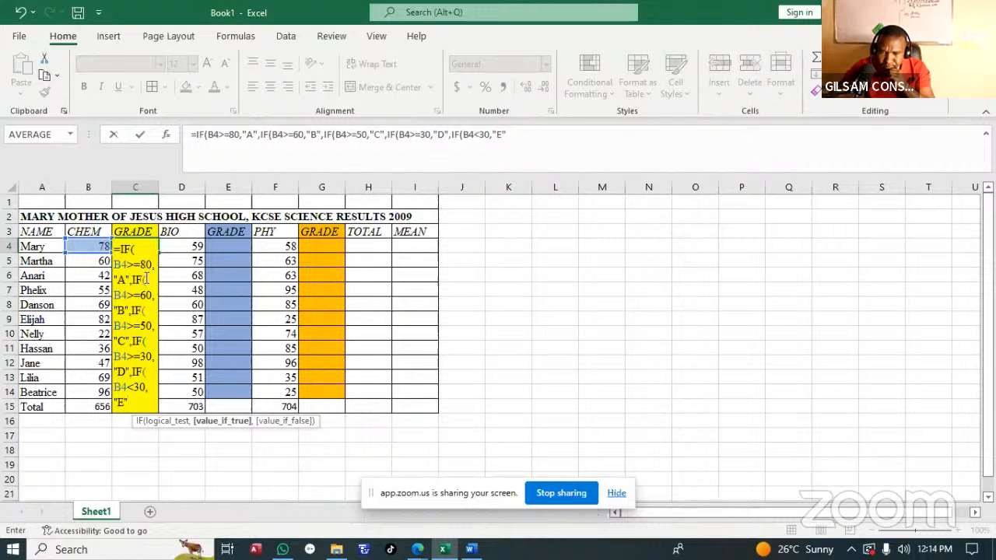
text())
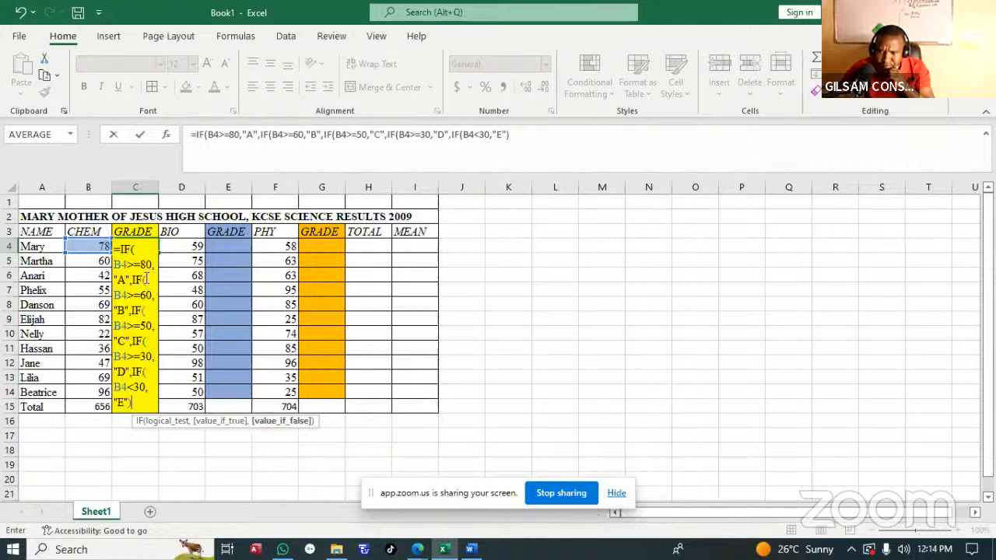
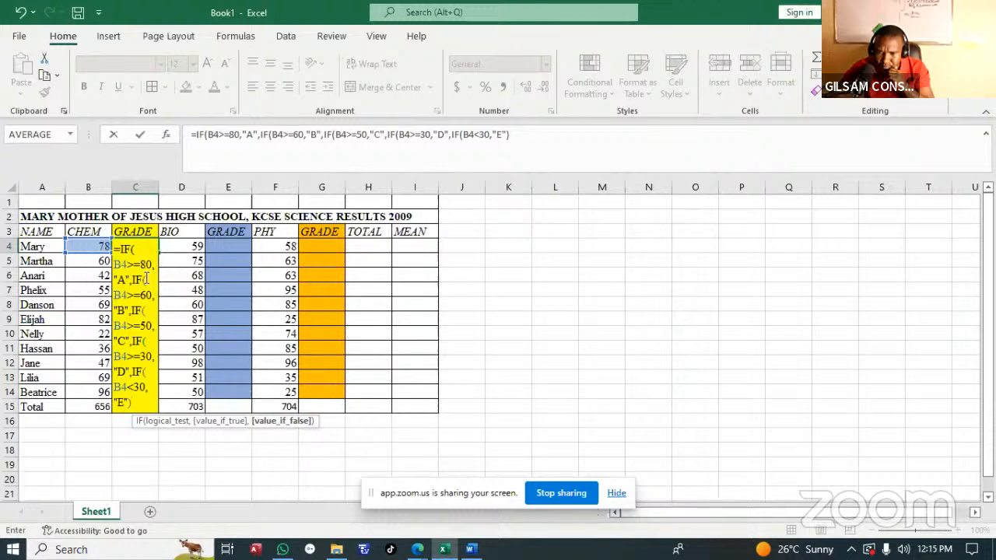
Step: Close all remaining brackets of C4's nested IF so Mary's CHEM mark of 78 gets grade B
text()))
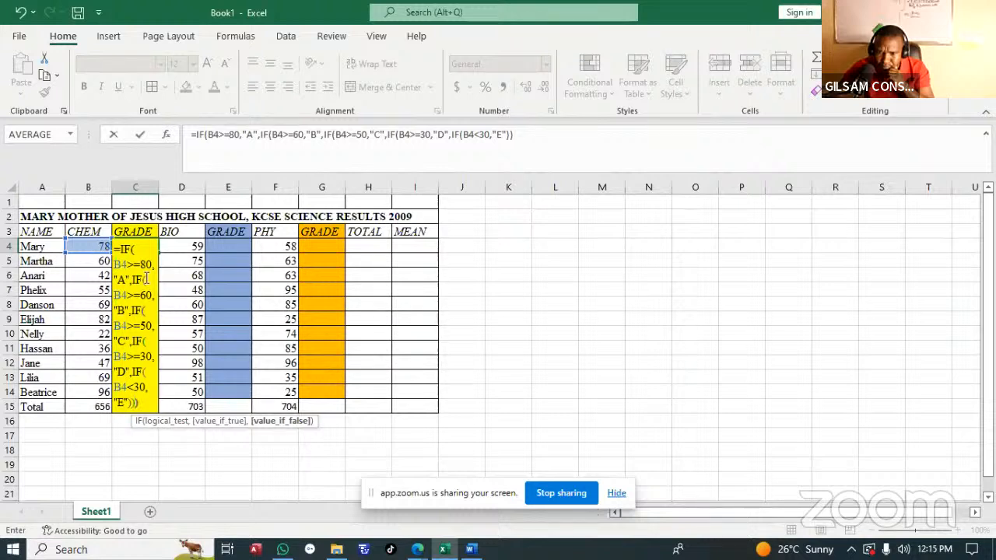
text()))
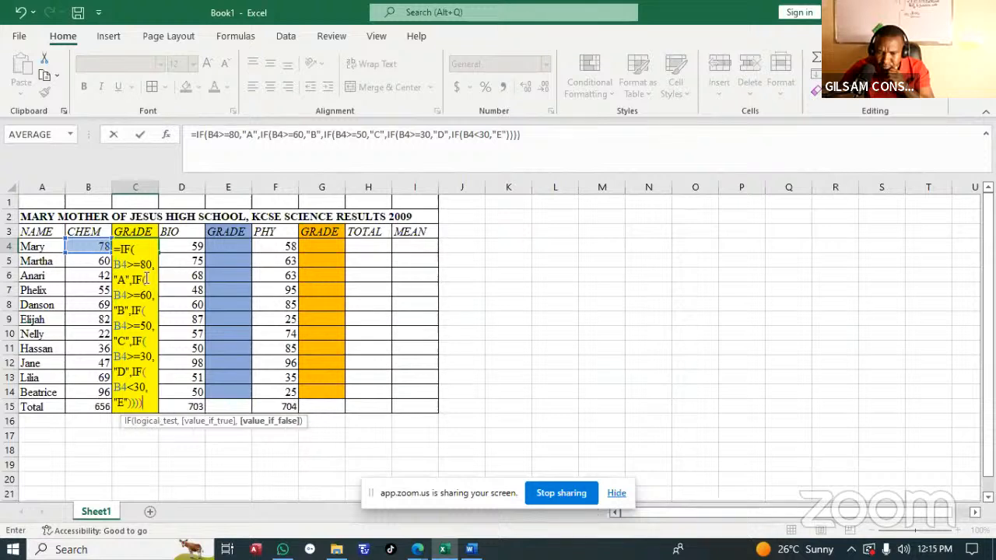
text())
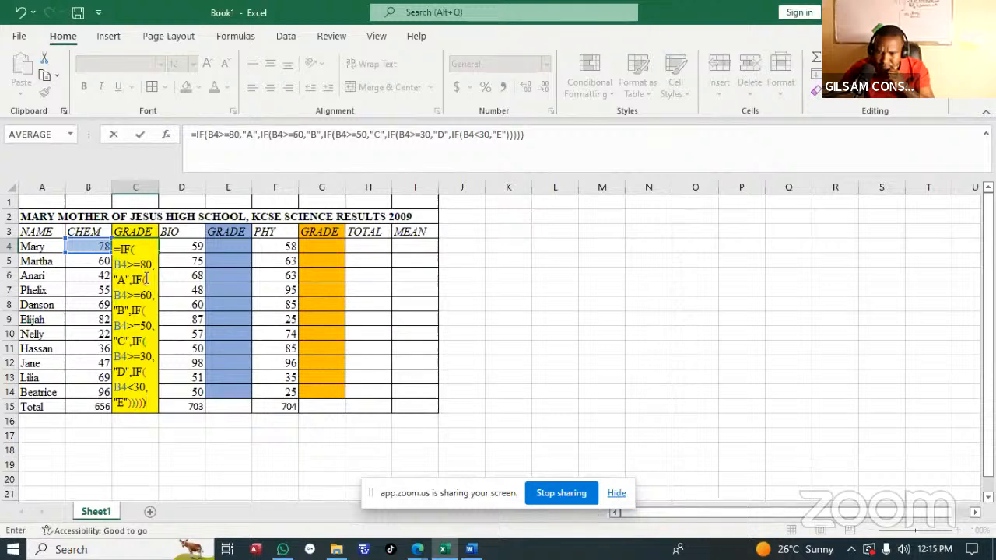
key(Return)
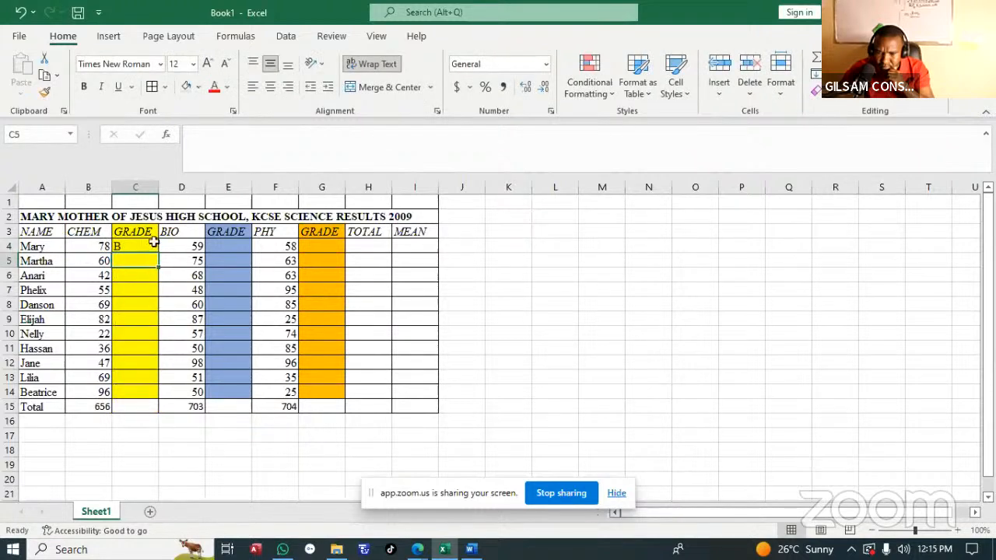
Step: Fill C4's CHEM grade formula down the column to row 14
click(151, 241)
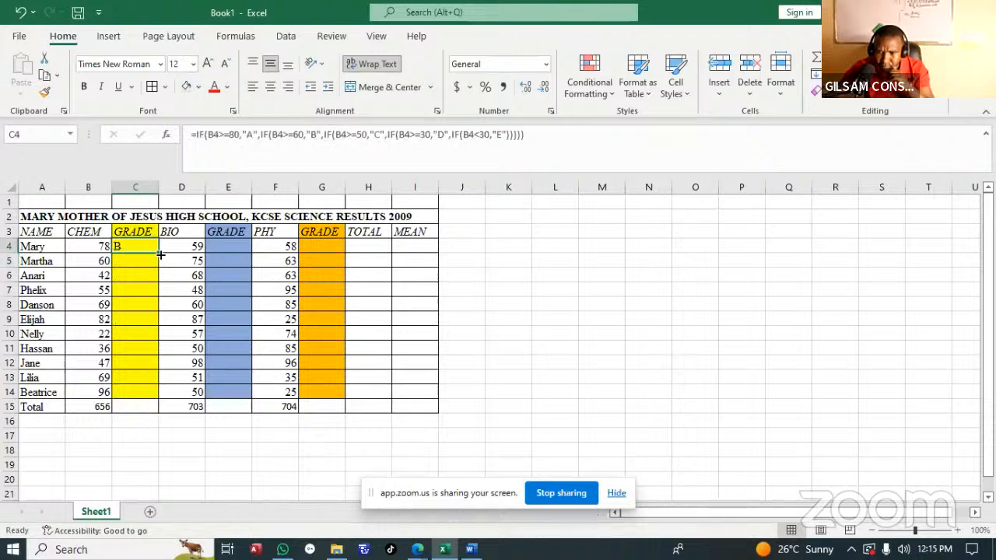
drag(158, 252, 156, 372)
drag(156, 383, 156, 394)
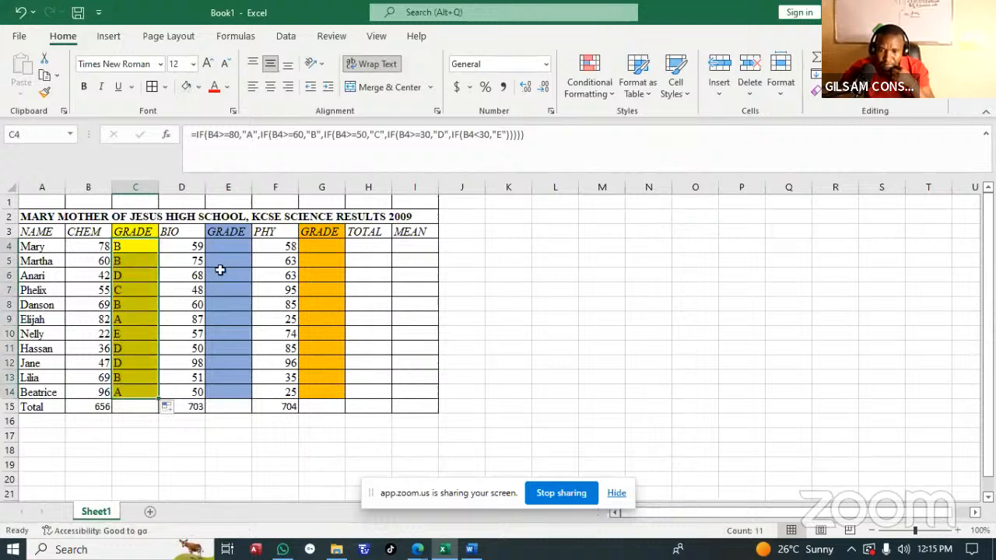
Step: Copy the grade formula into E4 and fill the BIO grades down to E14
click(133, 243)
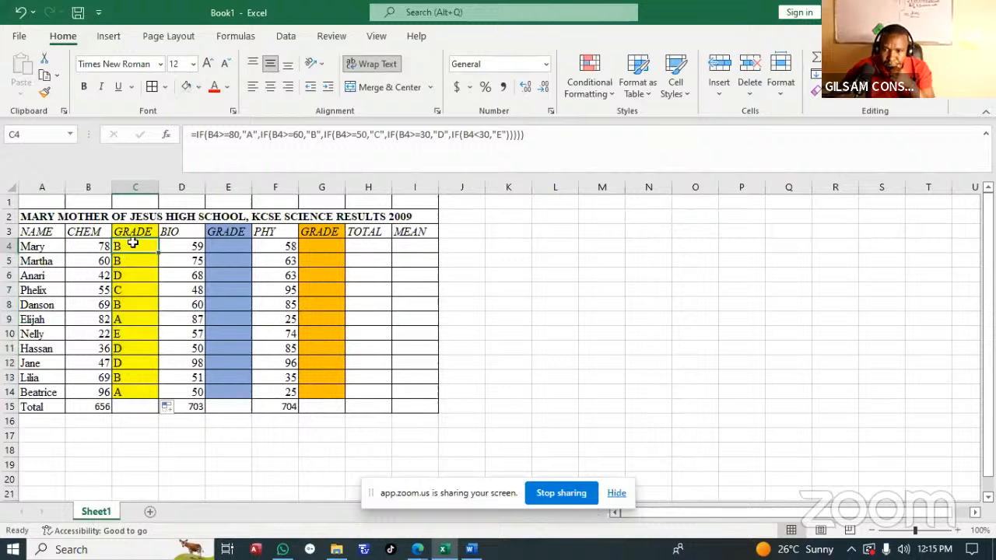
key(ctrl+c)
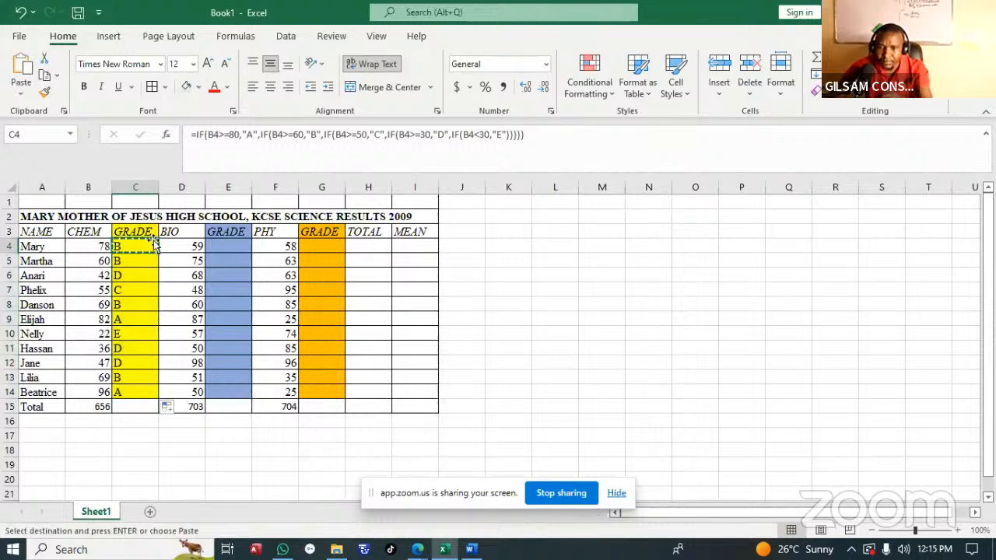
click(211, 248)
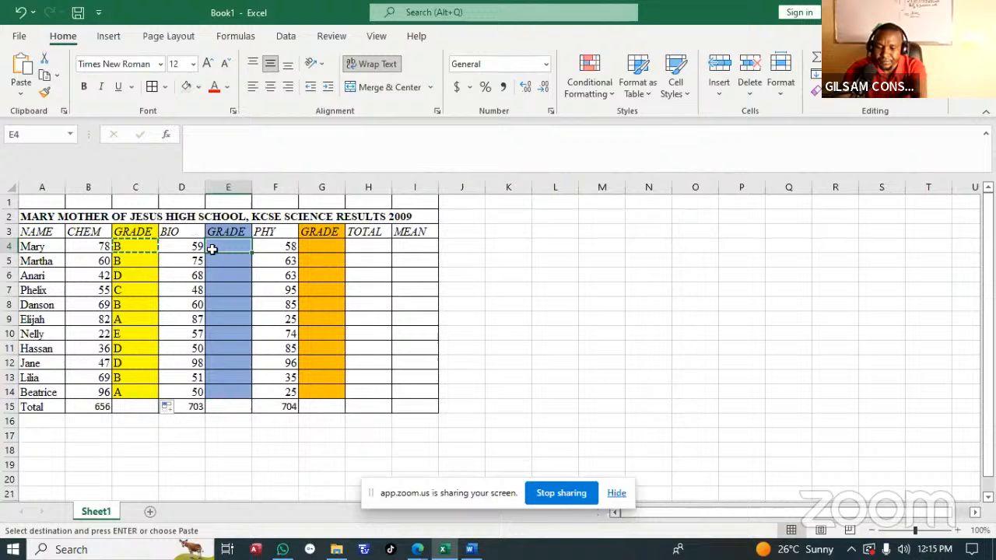
key(ctrl+v)
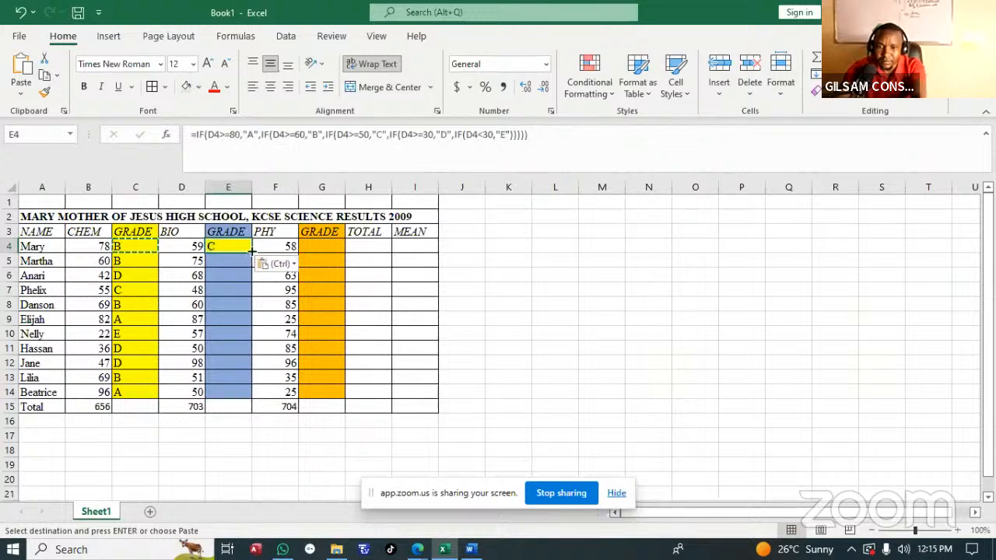
drag(251, 250, 252, 399)
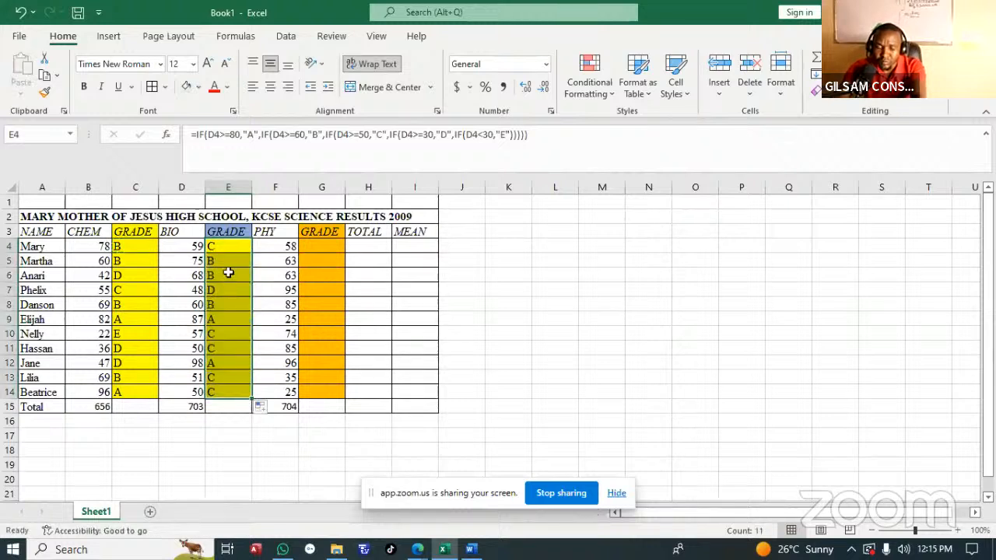
Step: Copy the grade formula into G4 and fill the PHY grades down to G14
click(224, 244)
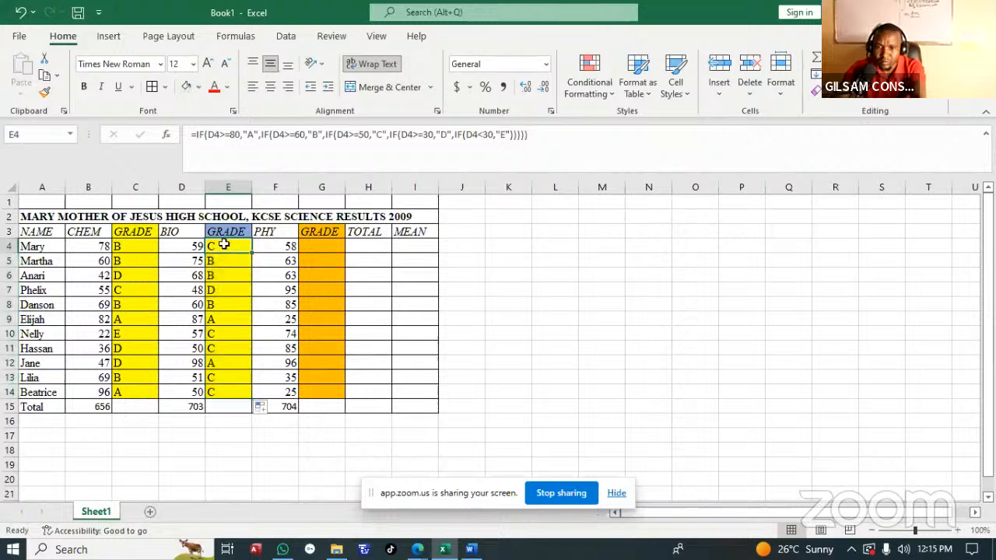
key(ctrl+c)
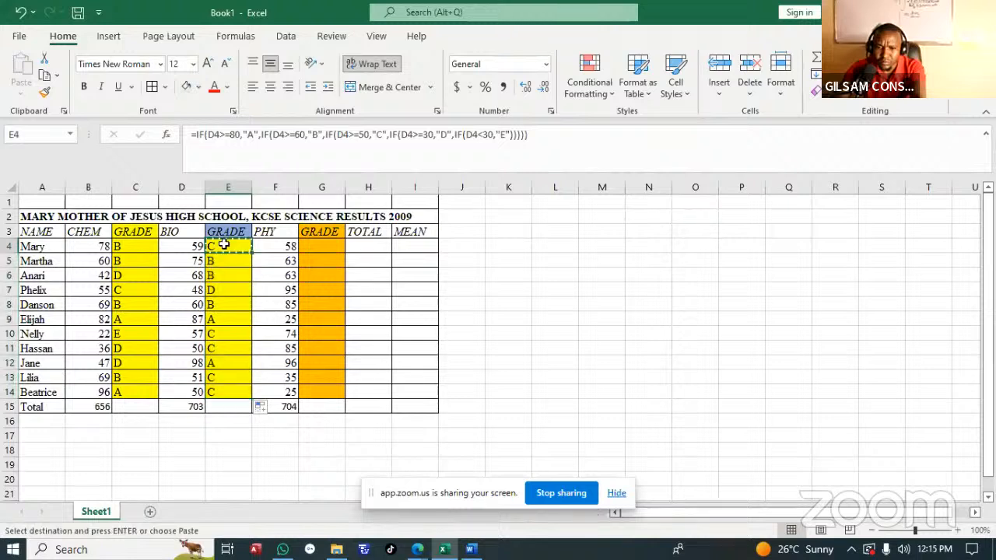
click(314, 244)
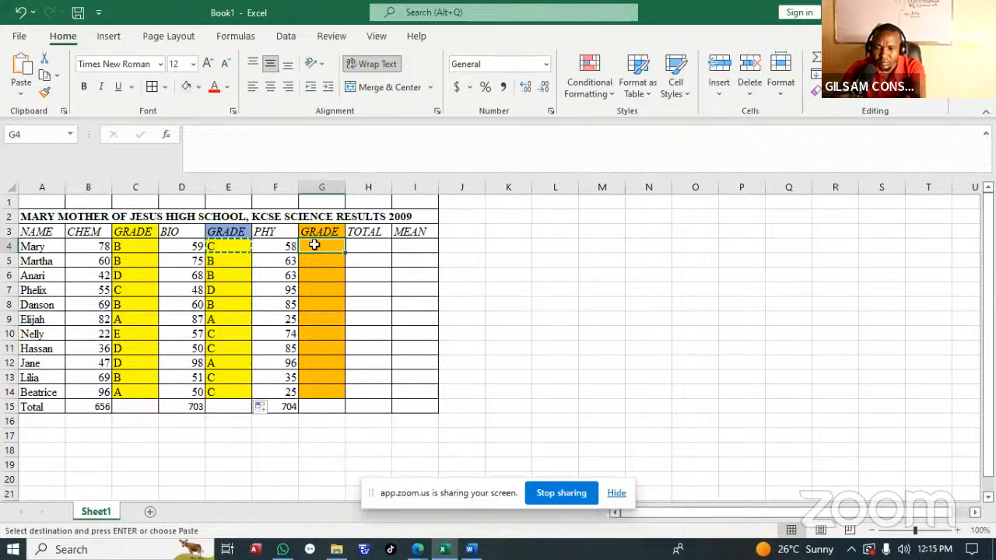
key(ctrl+v)
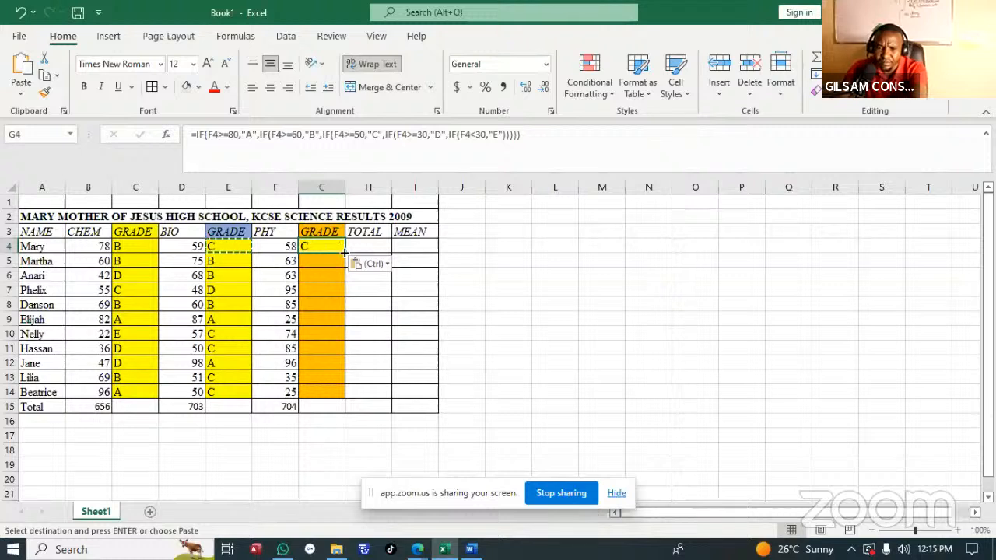
drag(345, 253, 332, 394)
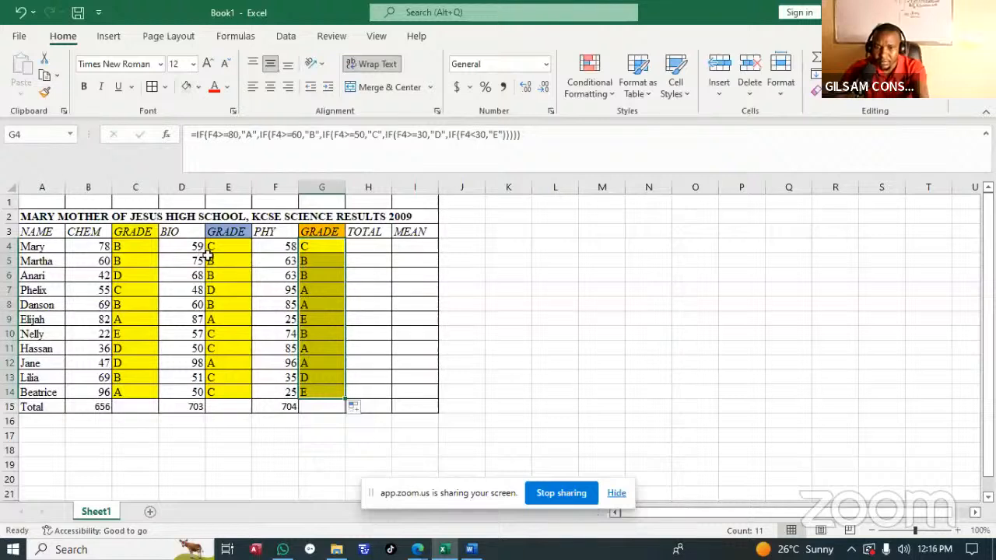
click(71, 134)
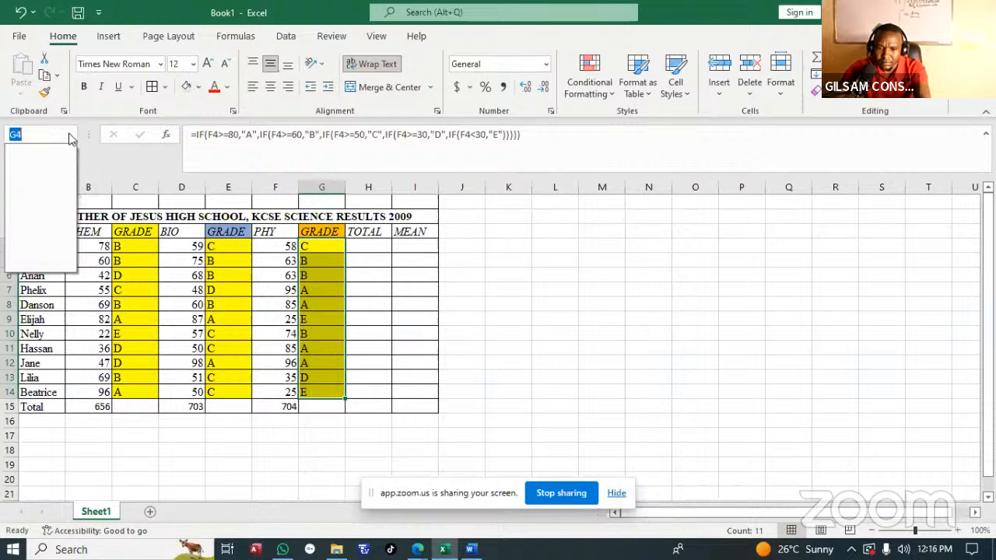
click(70, 135)
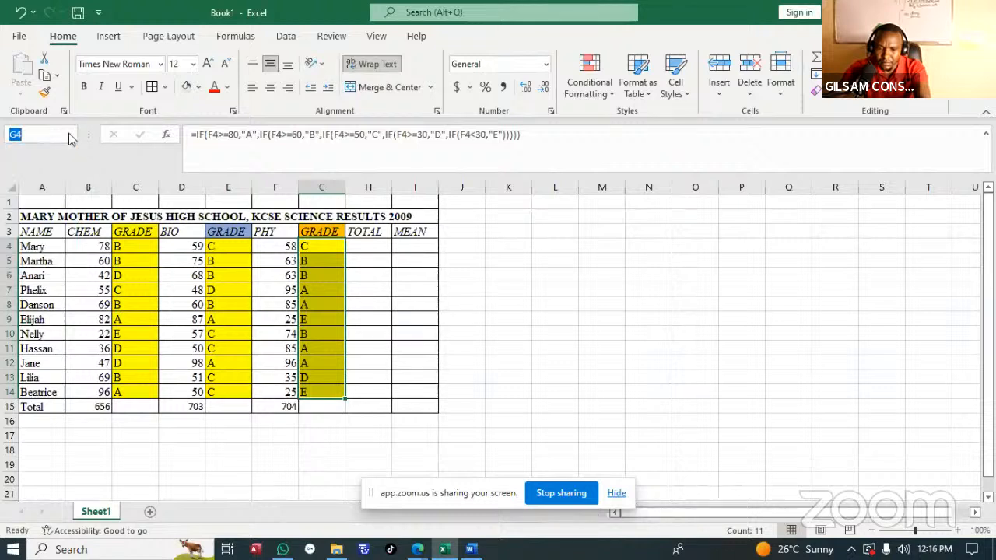
click(497, 302)
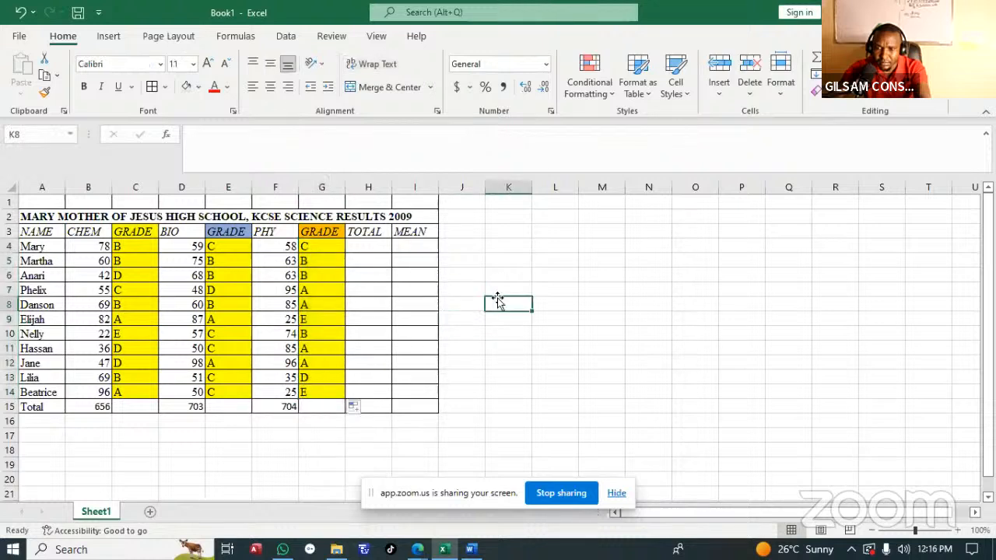
Step: Shade the CHEM GRADE column C3:C14 light grey
click(320, 250)
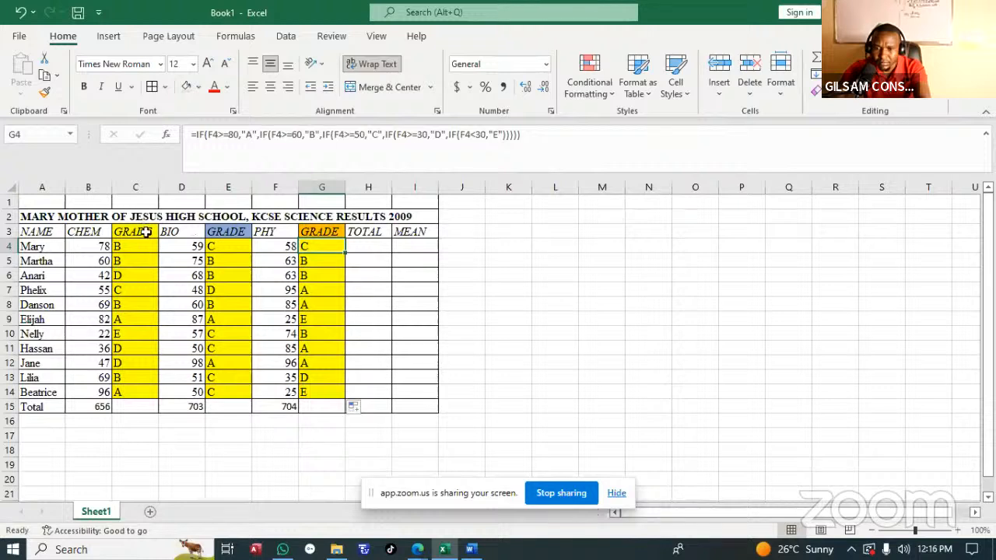
drag(146, 232, 129, 394)
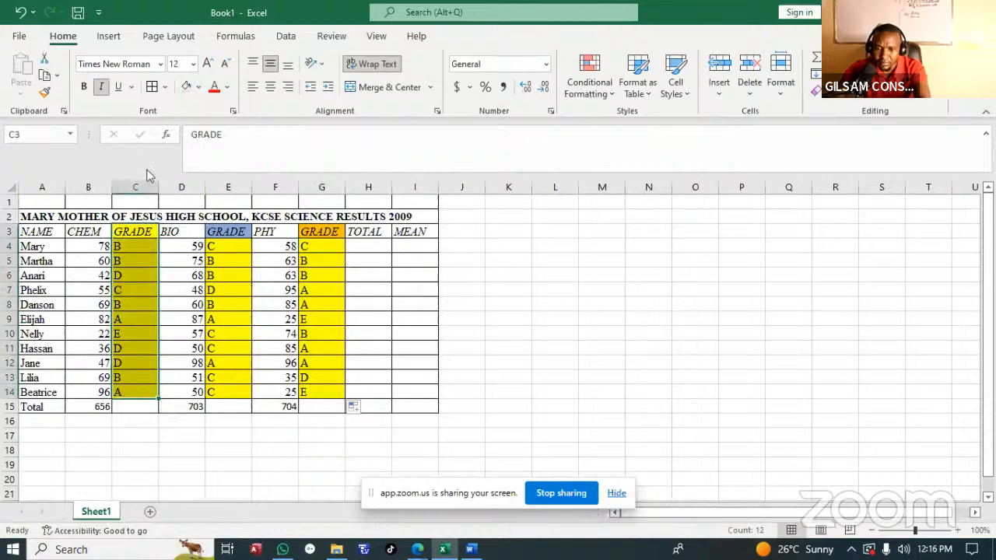
click(165, 87)
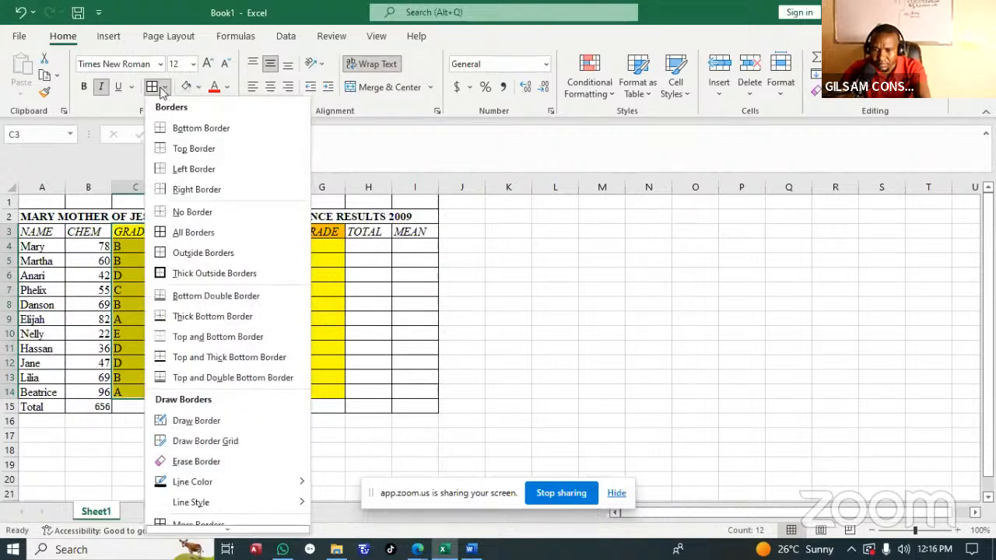
click(199, 88)
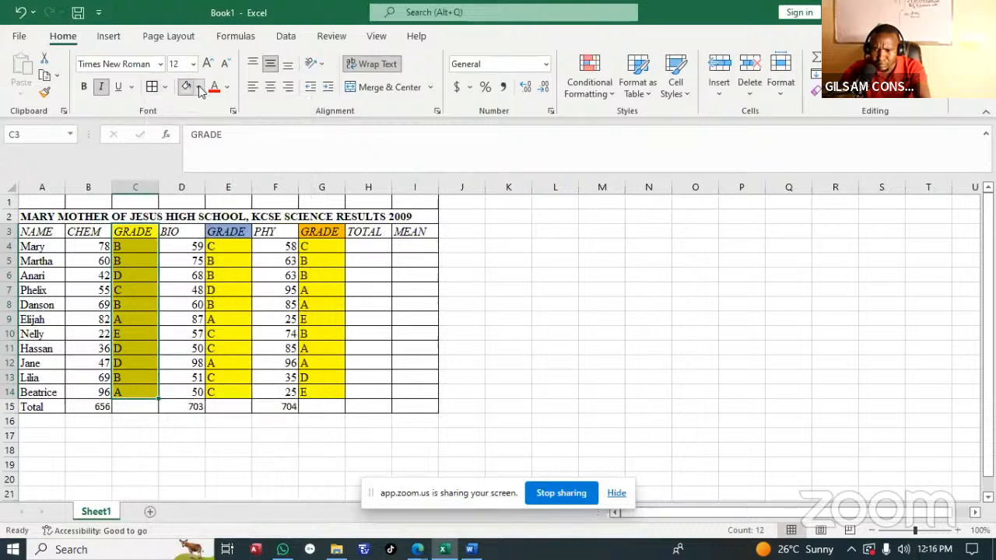
click(199, 88)
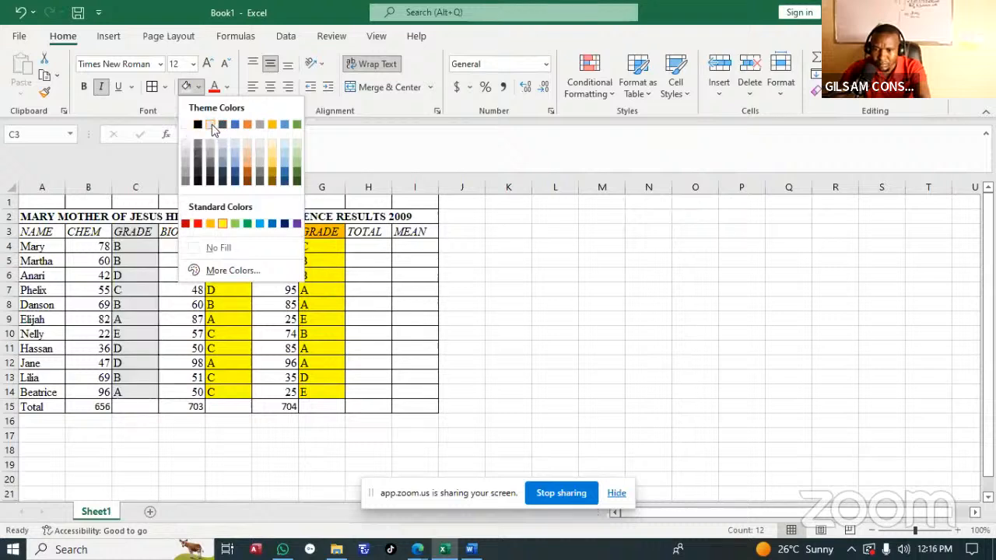
click(212, 127)
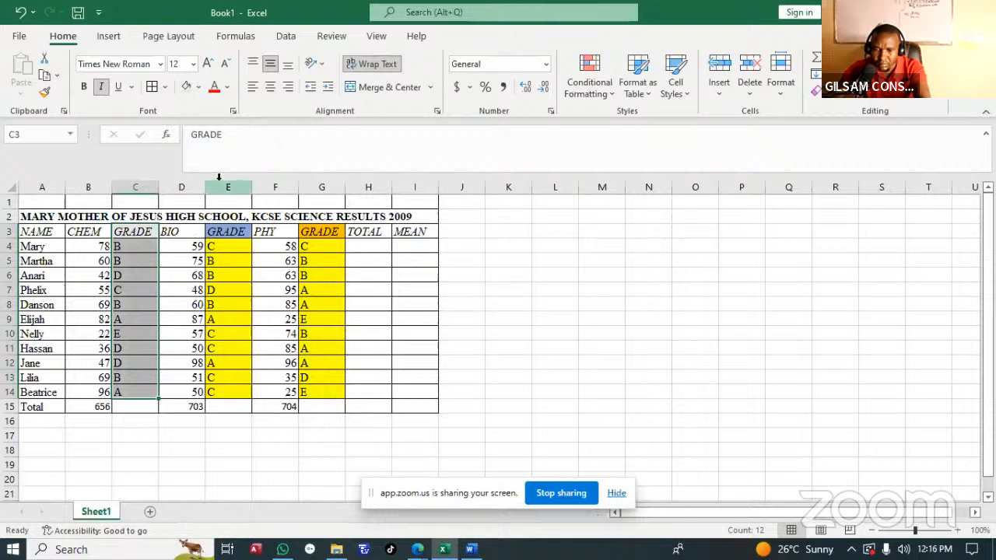
Step: Give the BIO GRADE column E3:E14 a dark blue-grey fill
click(225, 232)
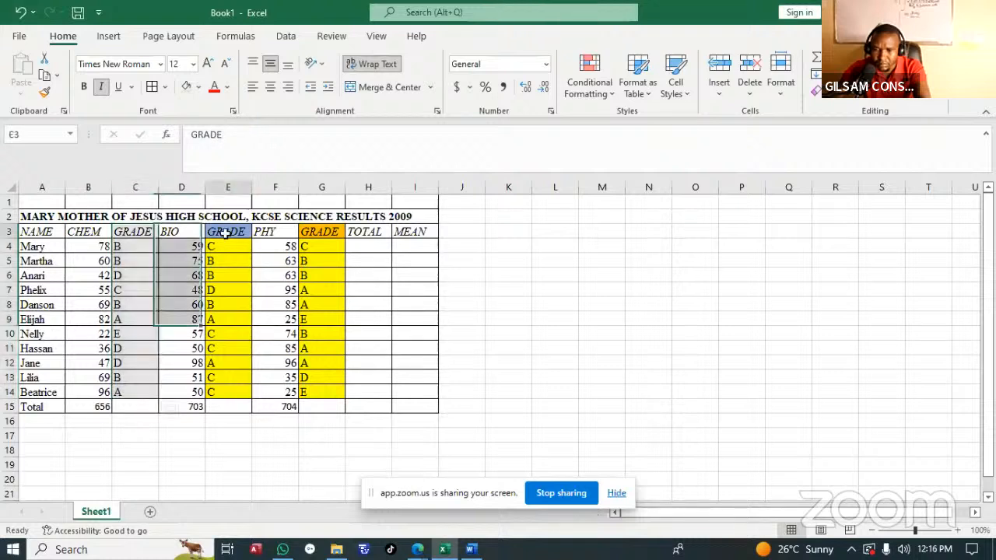
drag(224, 232, 215, 385)
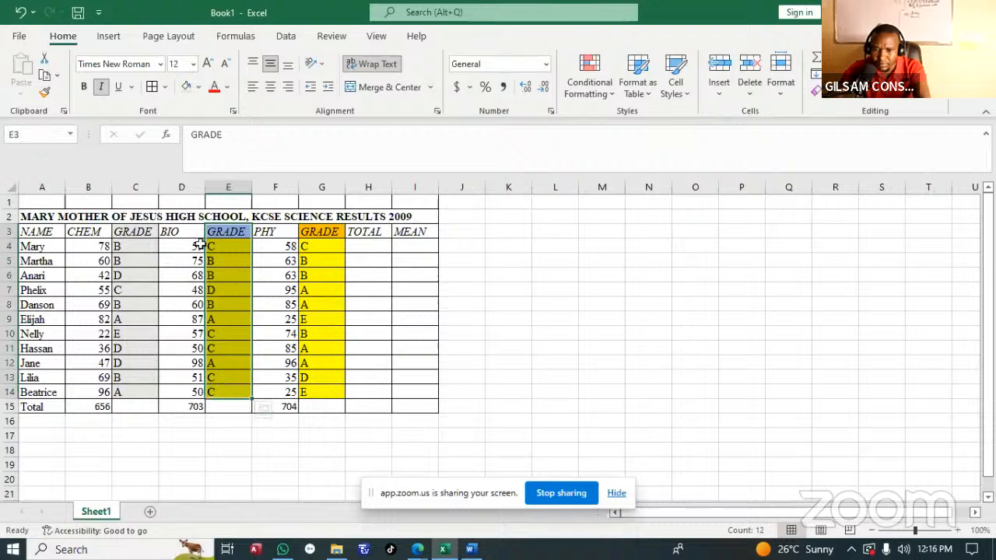
click(199, 88)
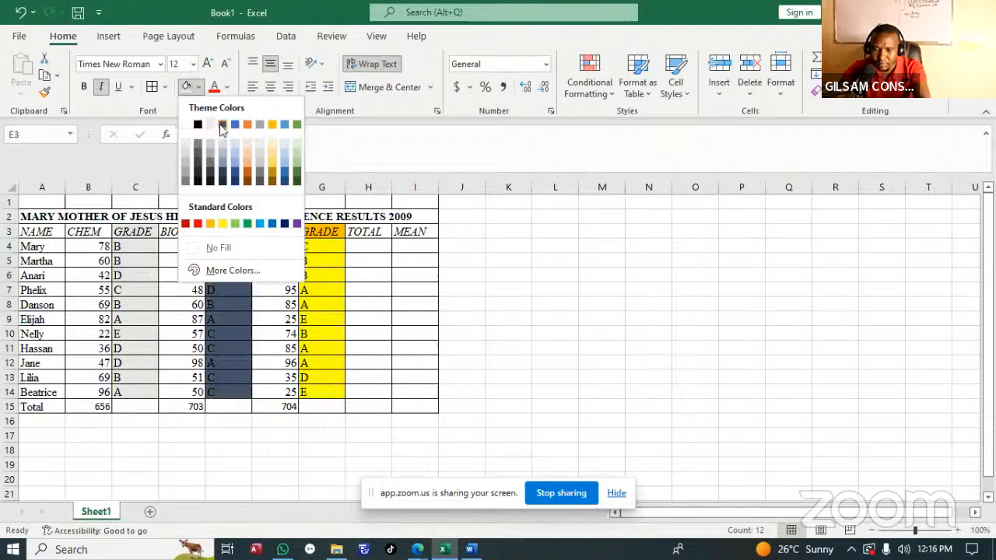
click(222, 126)
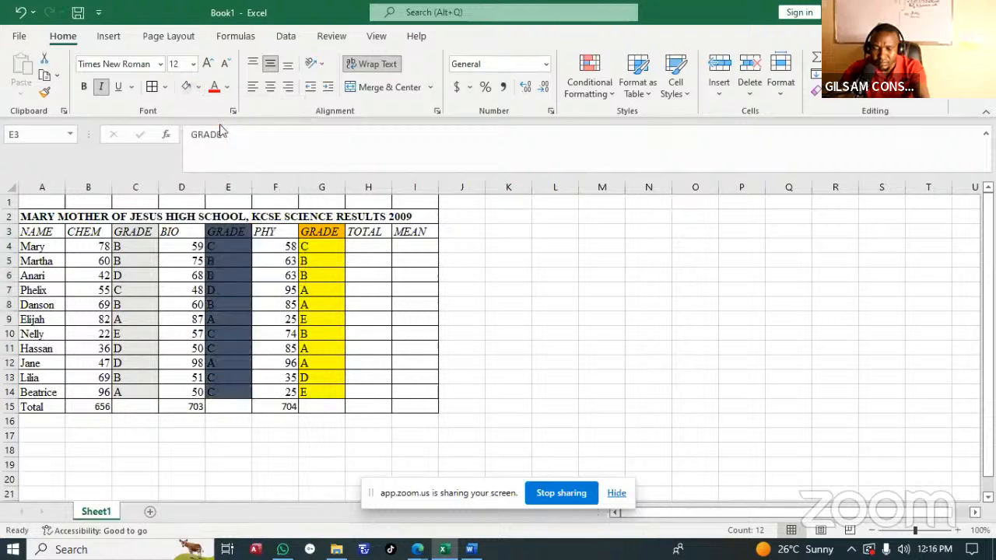
Step: Check the G14 grade formula and look over the G3 GRADE heading, leaving it unchanged
click(311, 226)
drag(311, 226, 318, 420)
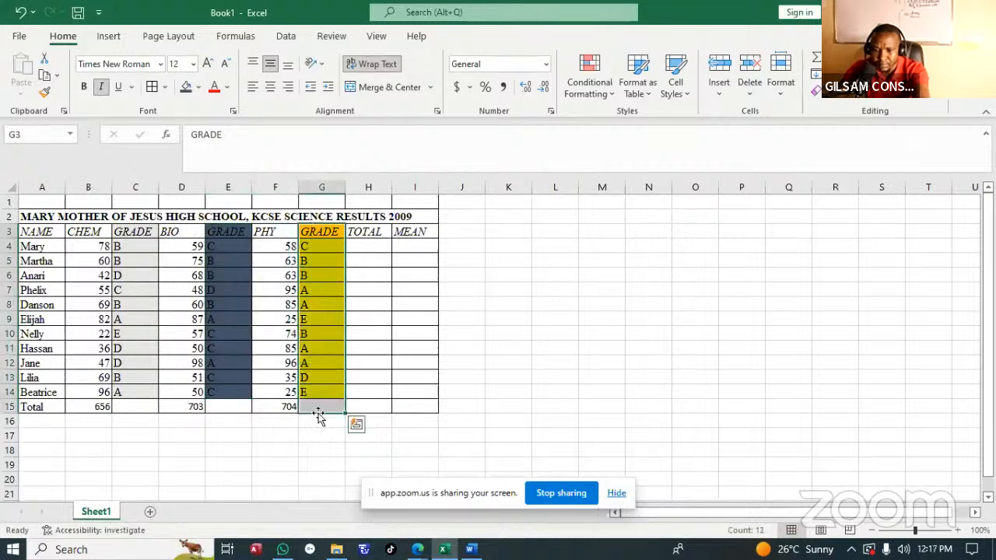
click(318, 396)
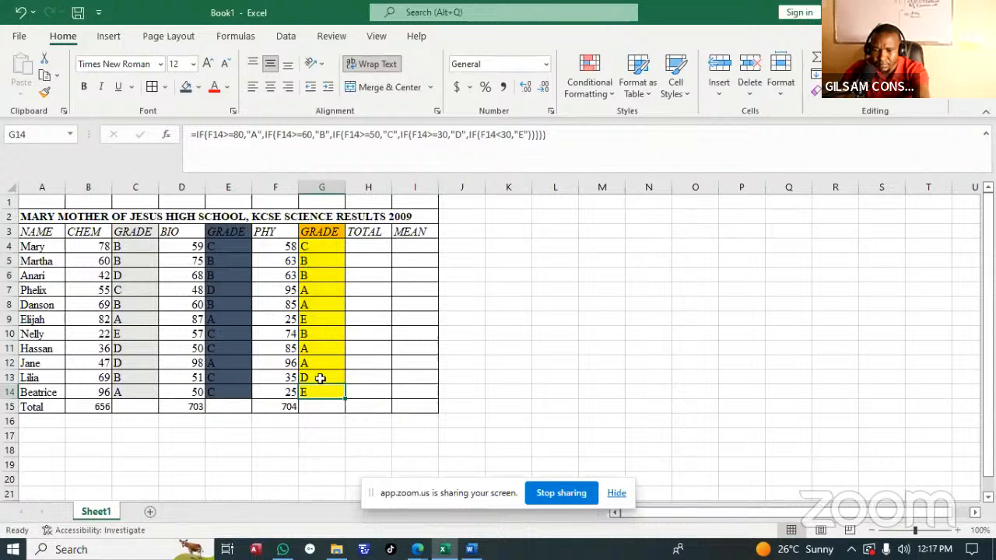
click(319, 229)
double_click(320, 229)
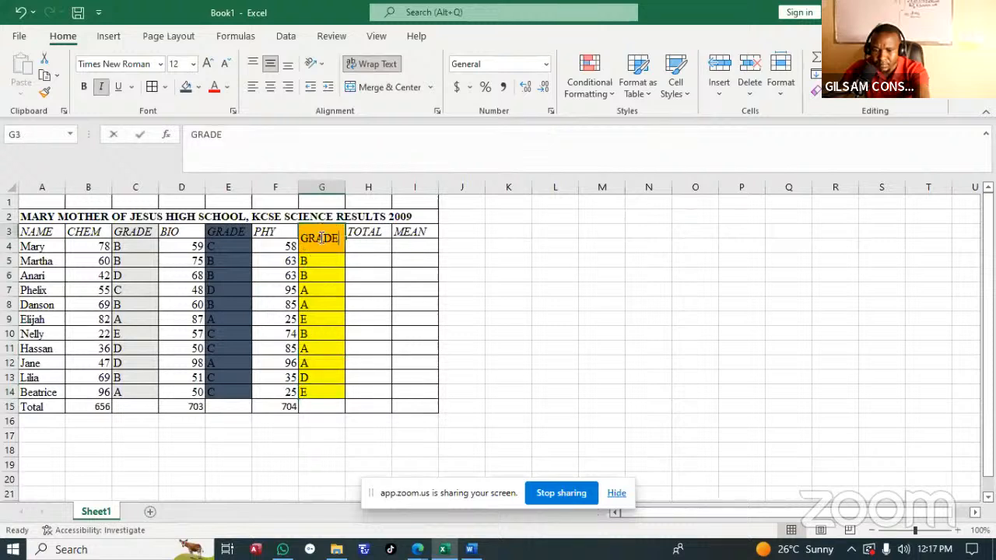
drag(320, 378, 318, 301)
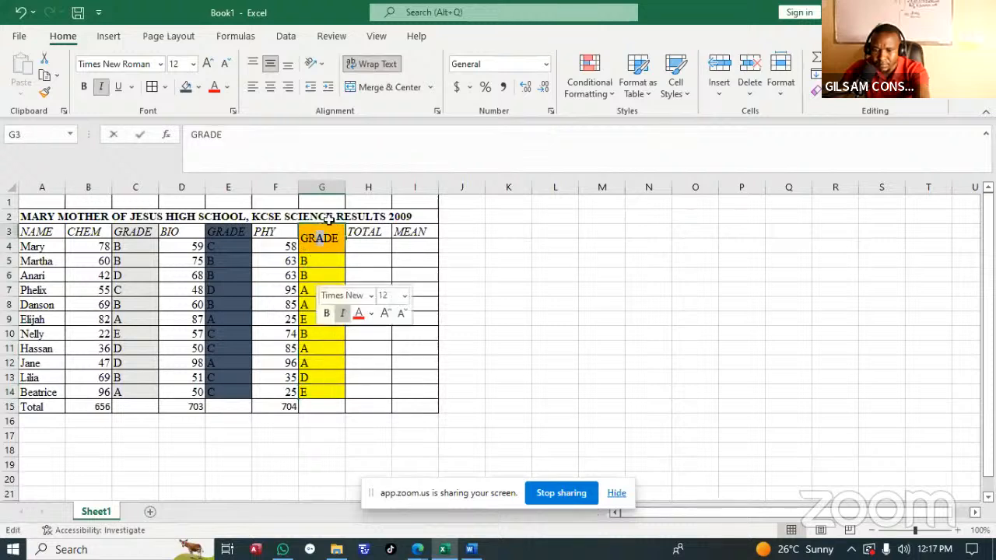
click(331, 236)
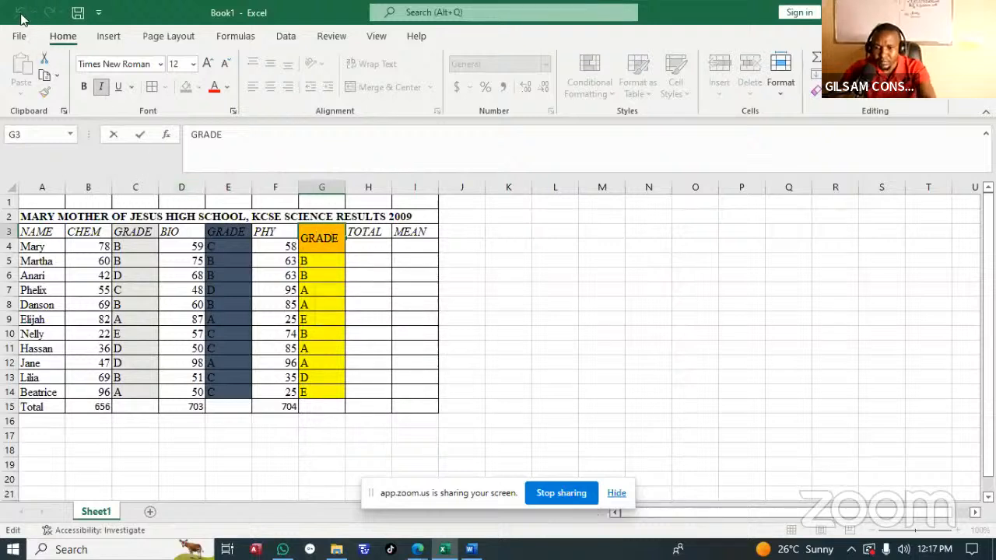
click(582, 286)
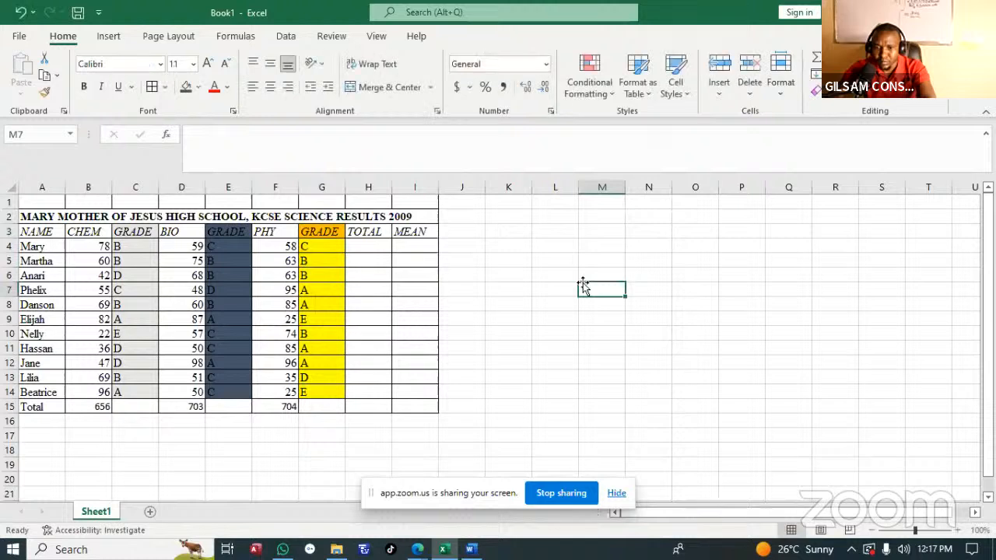
Step: Fill the PHY GRADE column G3:G14 with blue
click(340, 228)
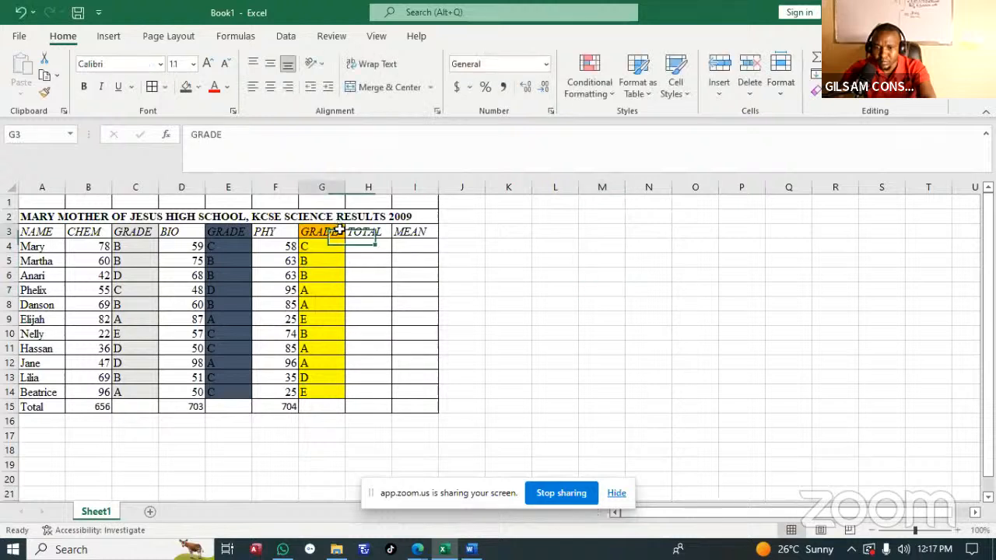
drag(340, 232, 327, 389)
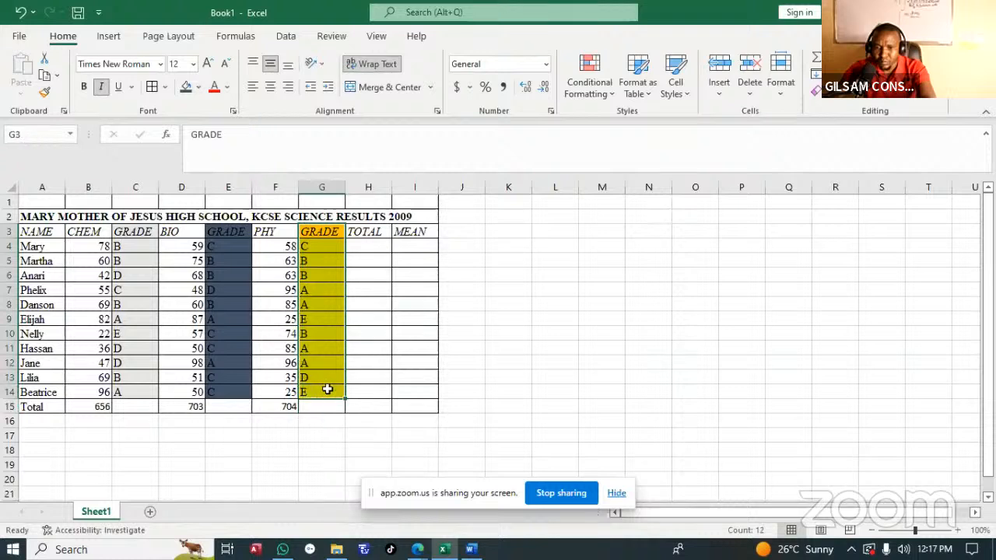
click(200, 91)
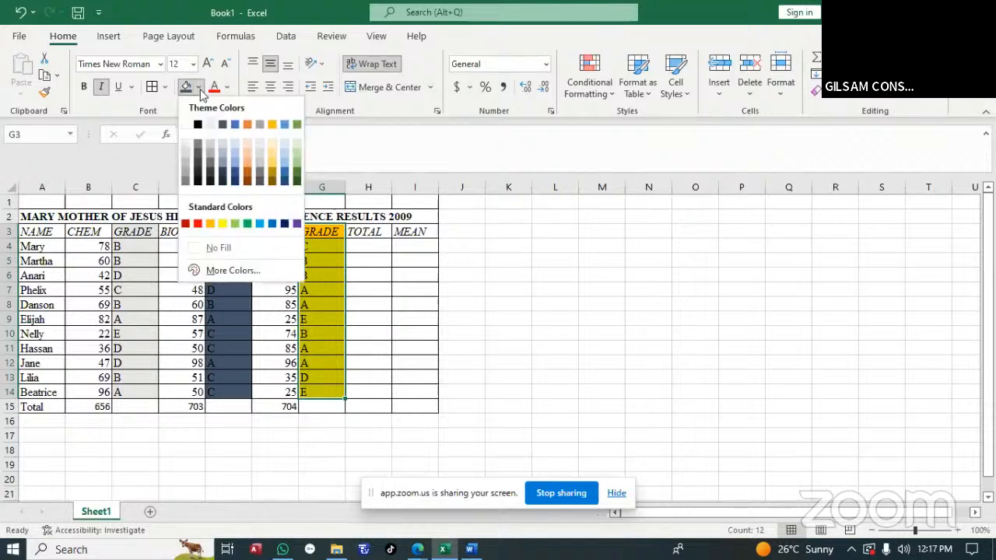
click(234, 127)
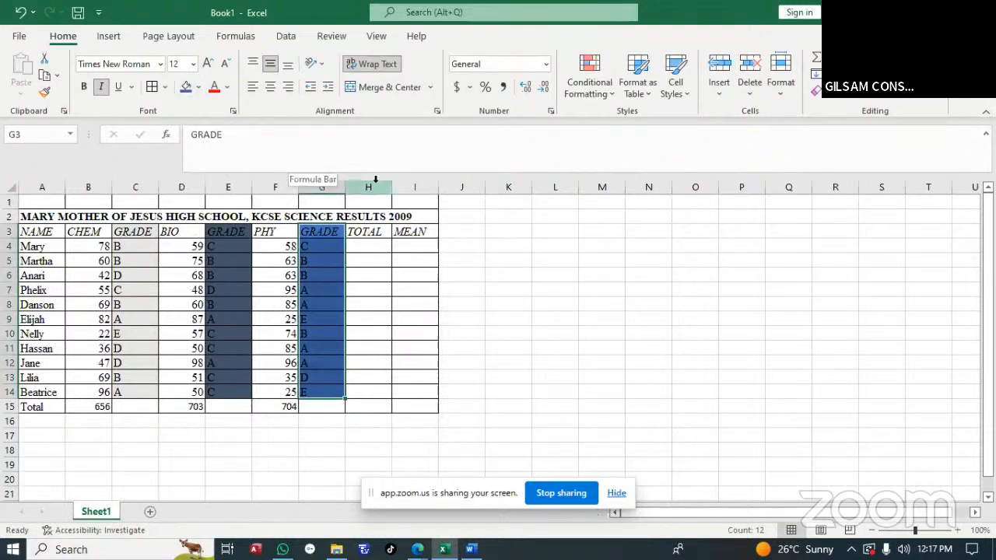
click(544, 287)
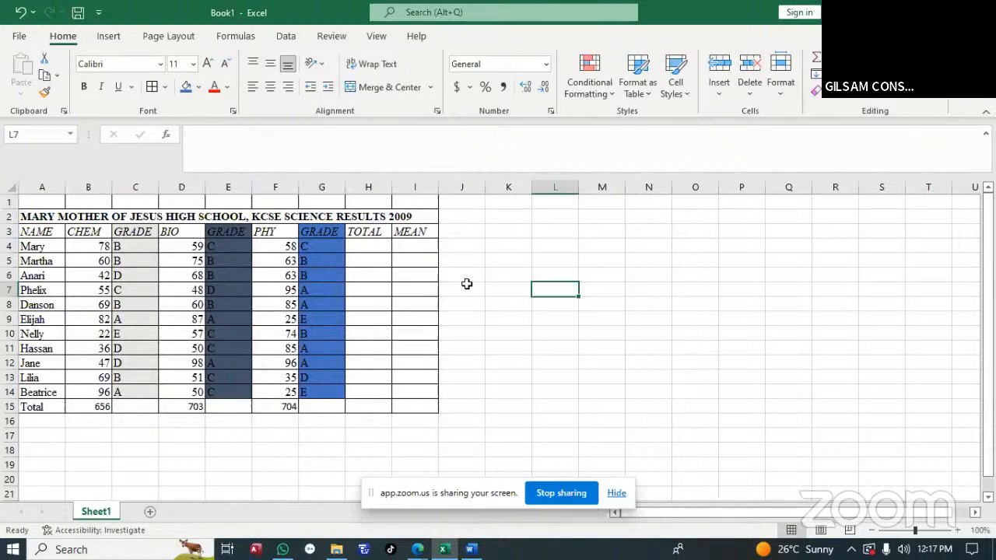
Step: Make the CHEM grade text in C3:C14 white
click(134, 247)
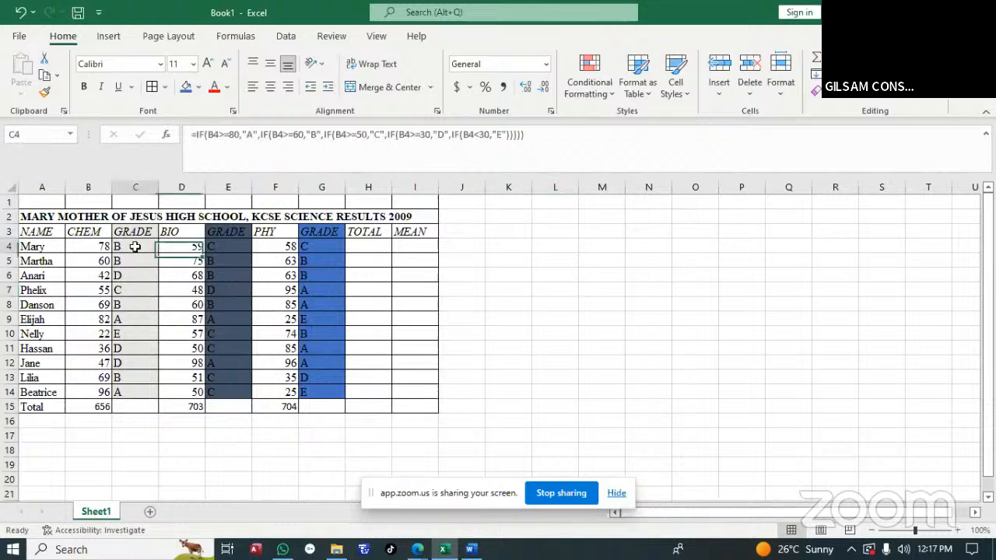
mouse_move(134, 246)
mouse_down()
mouse_move(133, 350)
mouse_move(128, 233)
mouse_move(127, 247)
mouse_up()
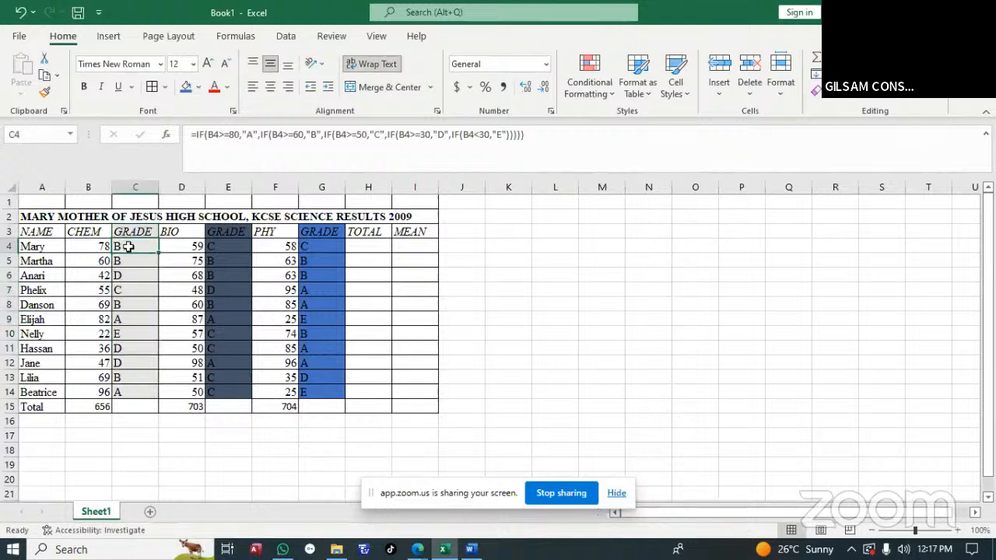
click(131, 228)
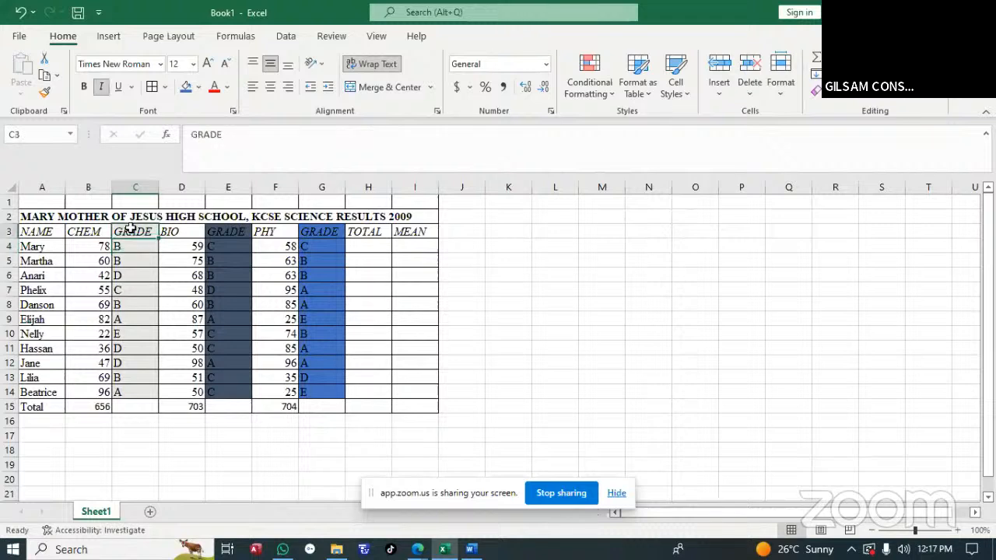
drag(131, 228, 124, 393)
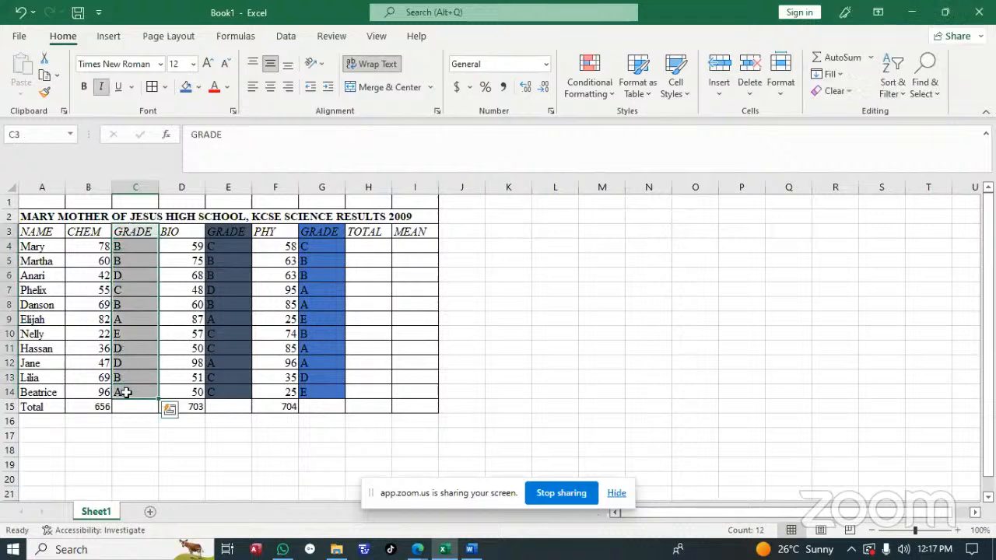
click(227, 87)
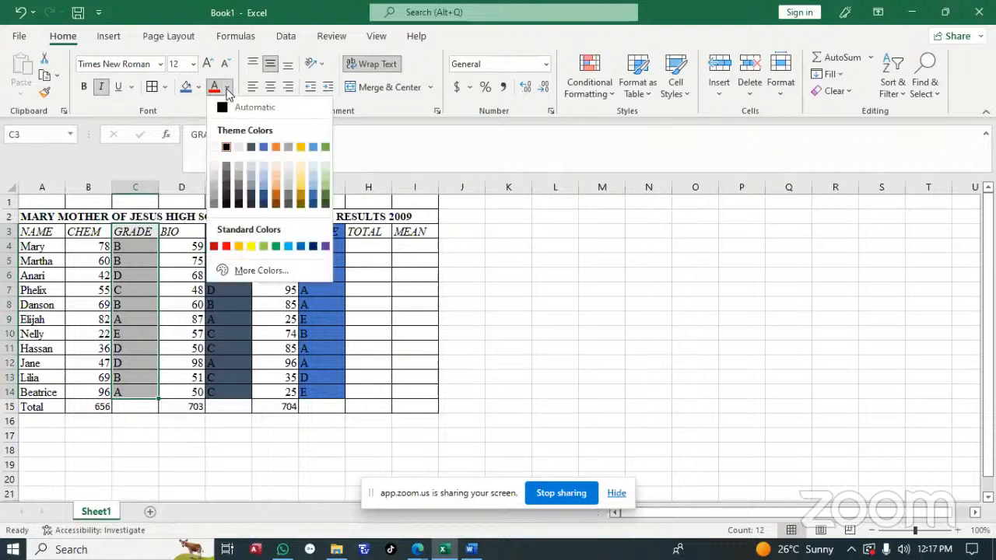
click(215, 149)
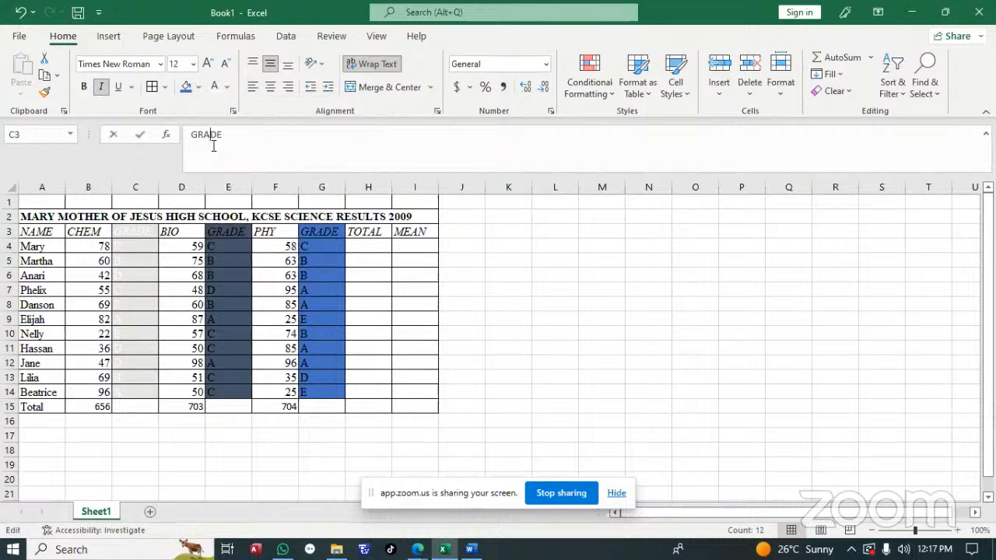
click(206, 140)
Step: Make the BIO grade text in E3:E14 green
click(227, 231)
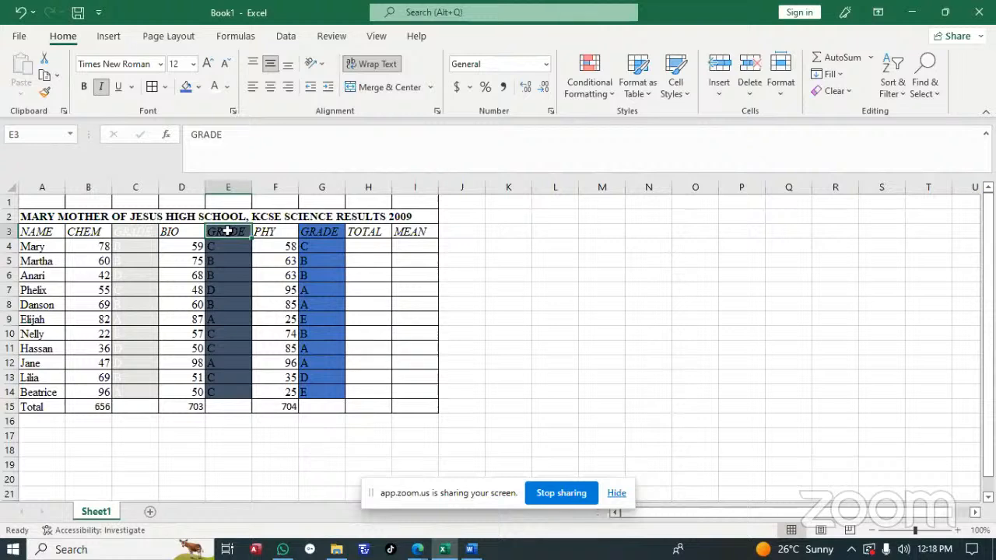
drag(228, 231, 220, 391)
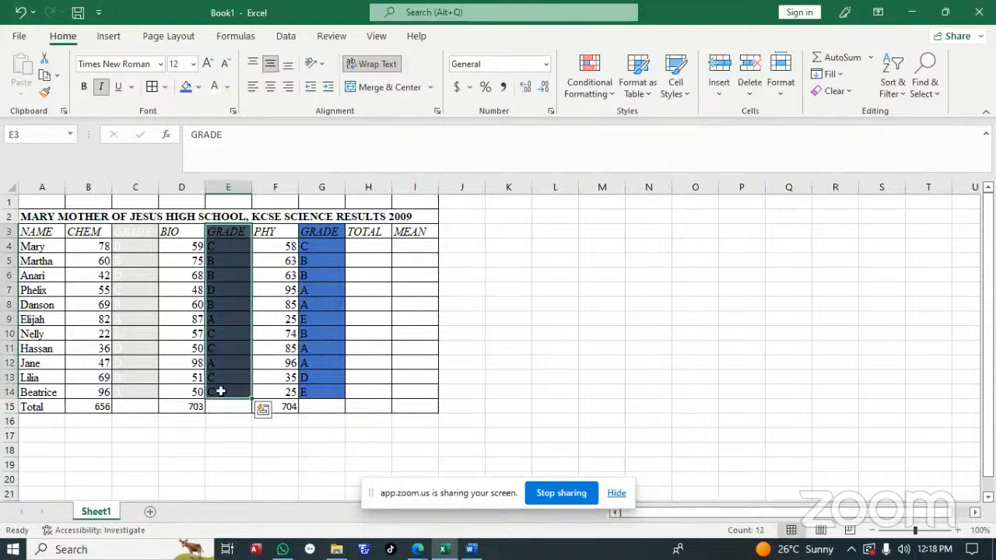
click(227, 89)
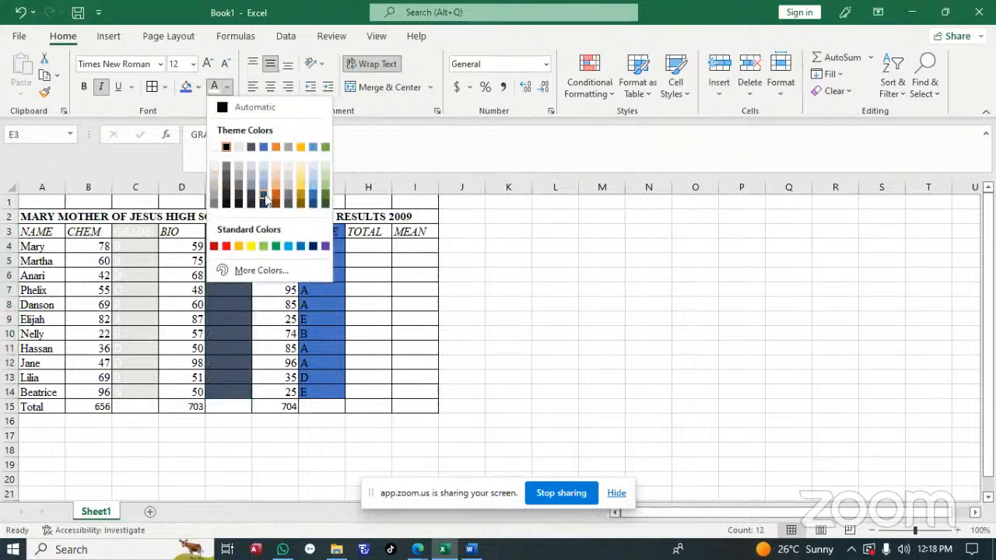
click(325, 147)
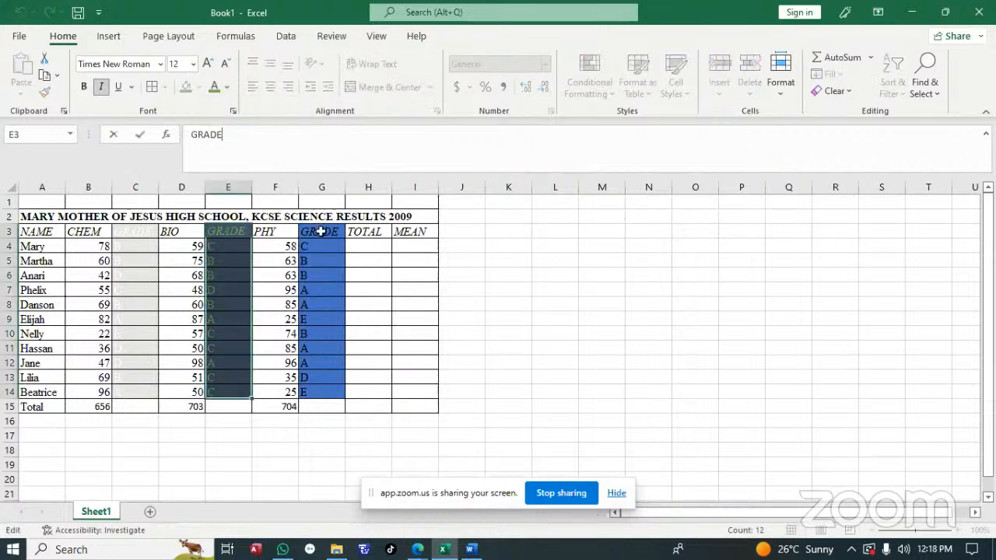
Step: Make the PHY grade text in G3:G14 yellow
drag(320, 231, 315, 387)
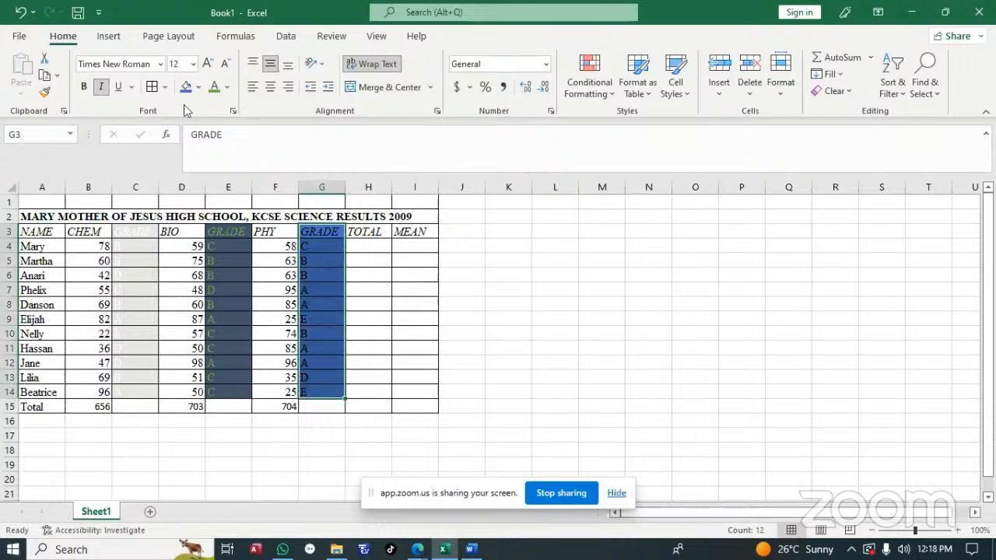
click(226, 89)
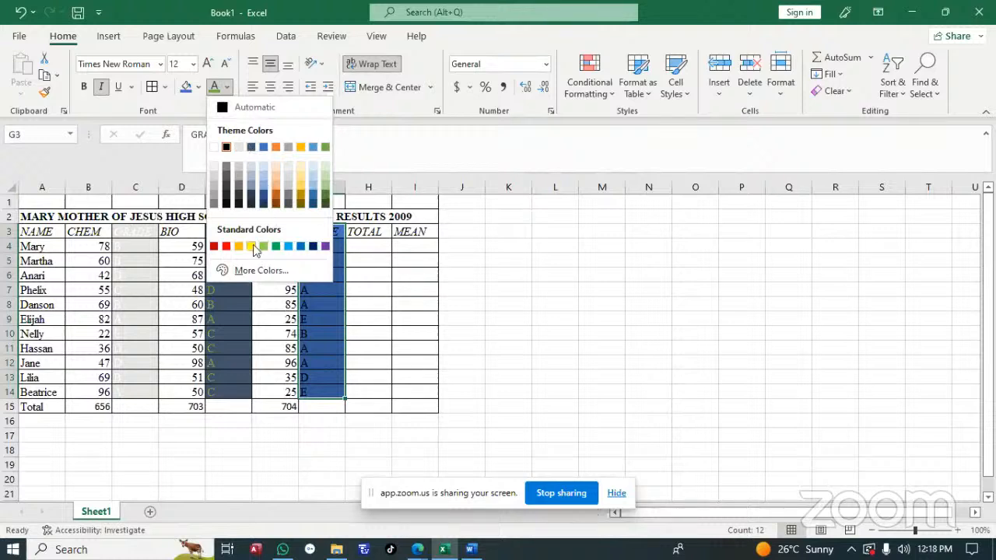
click(252, 247)
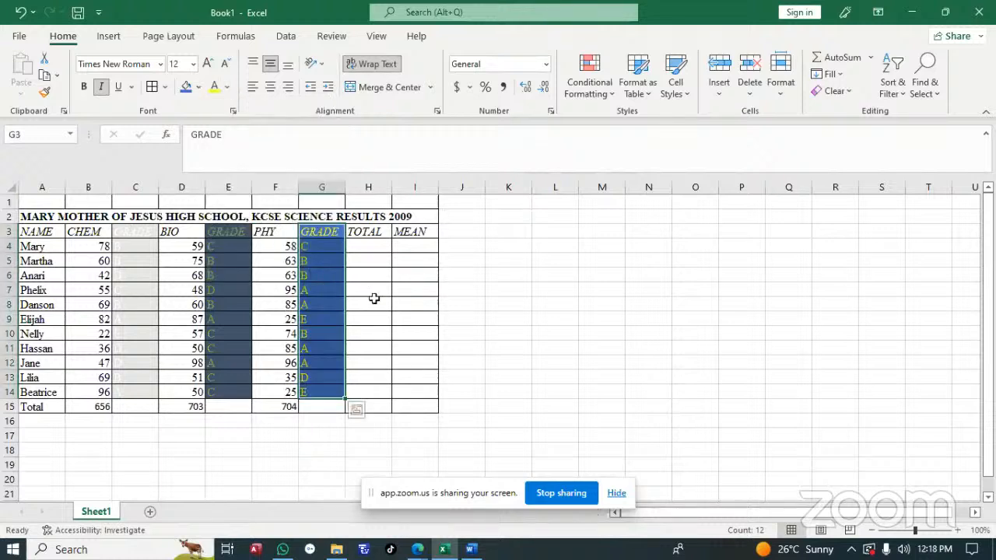
Step: Enter =SUM(B4,D4,F4) in H4, giving Mary 195, and fill it down to H14
click(361, 247)
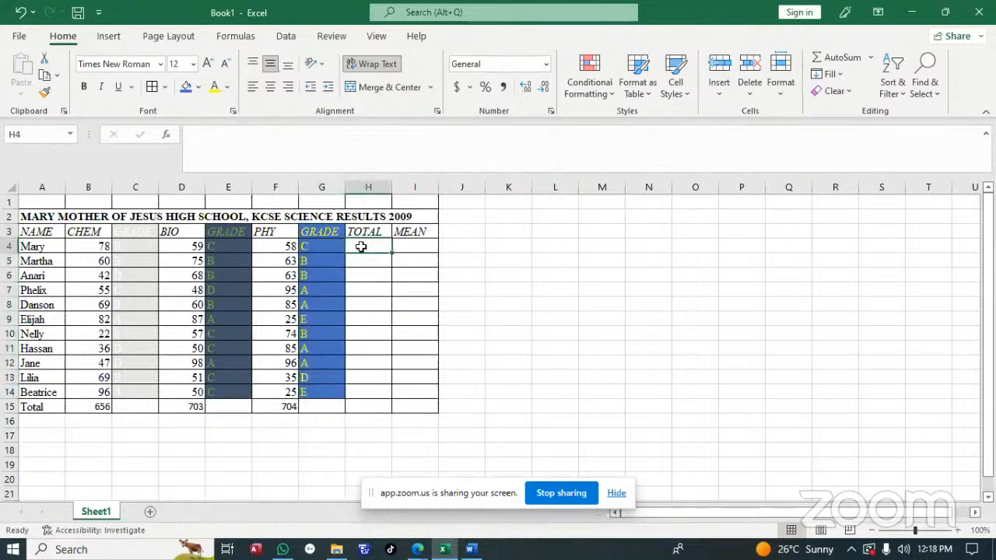
text(=)
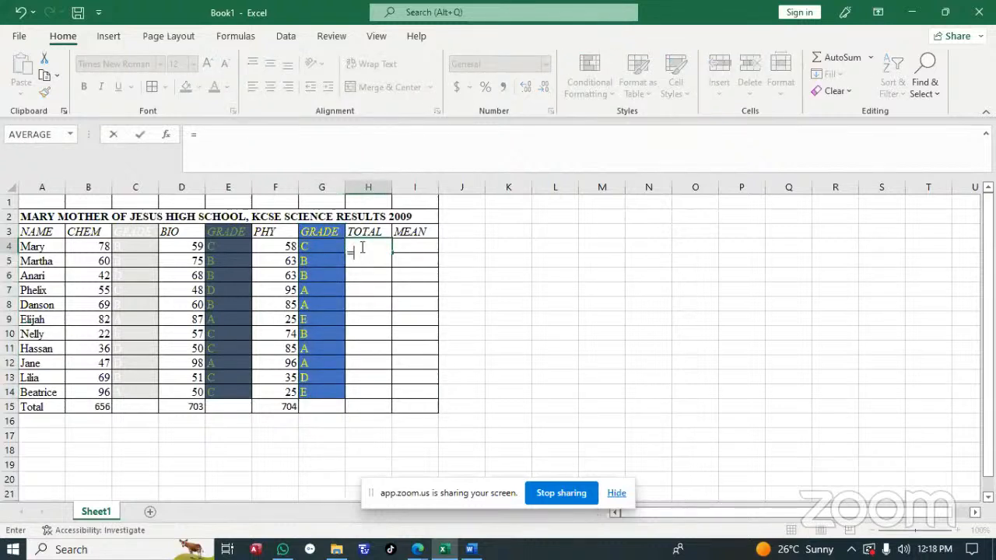
text(SUM)
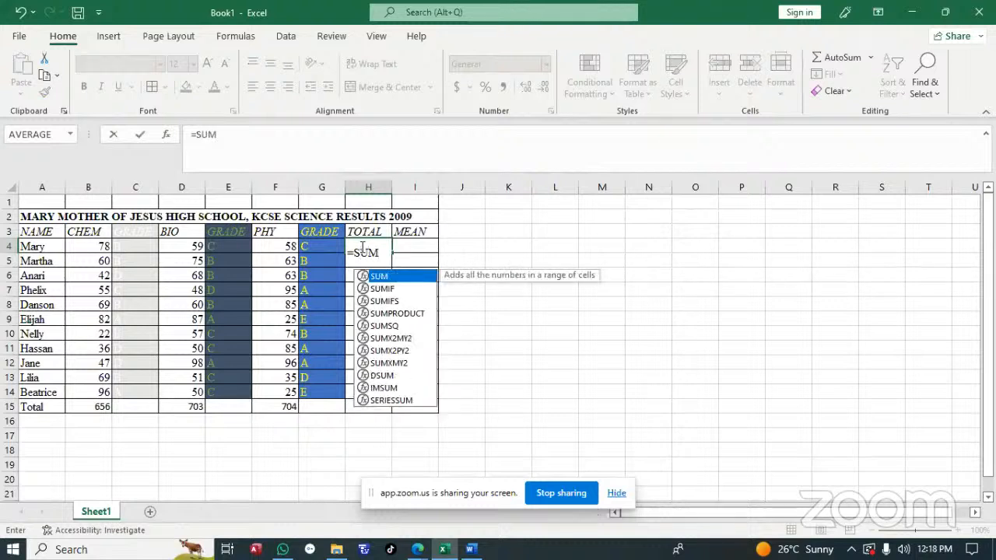
double_click(402, 278)
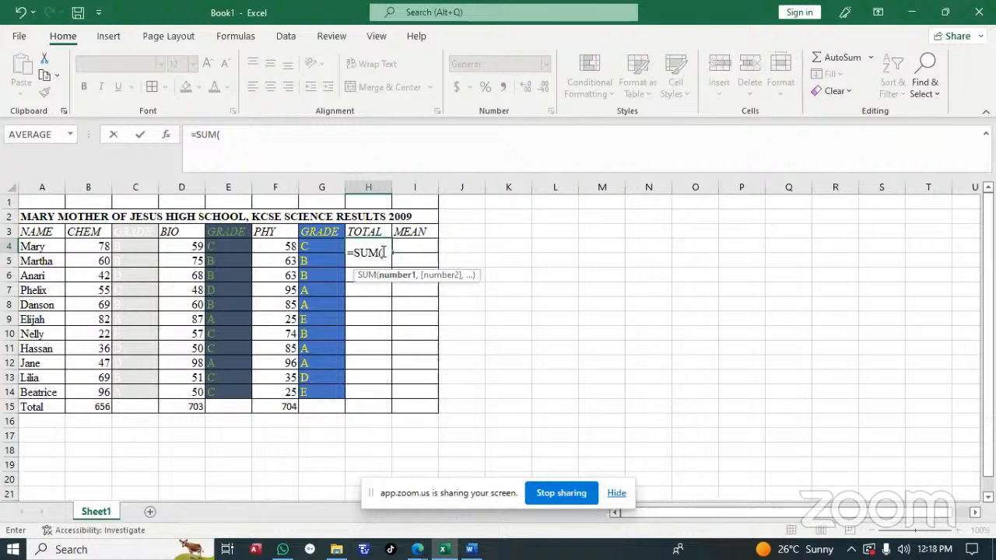
text(B)
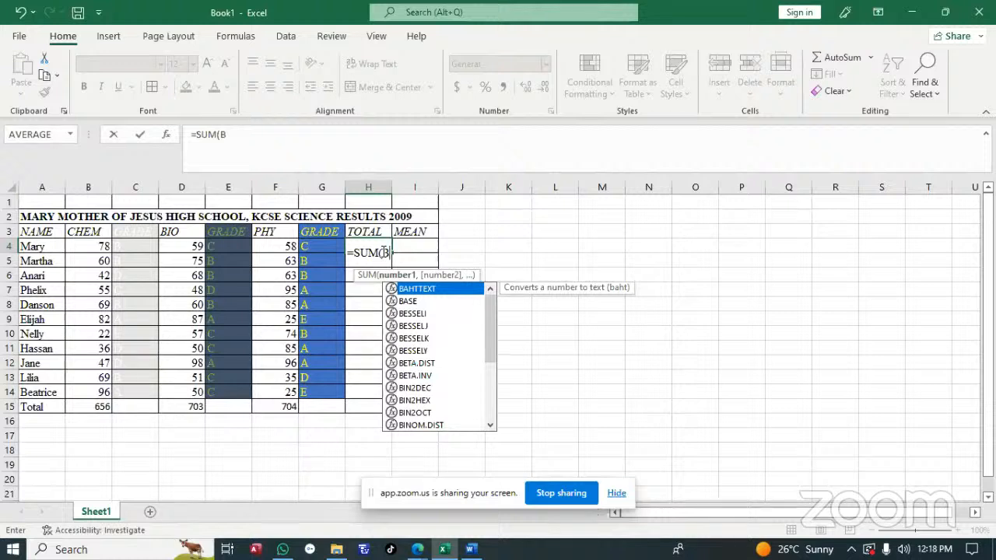
text(4)
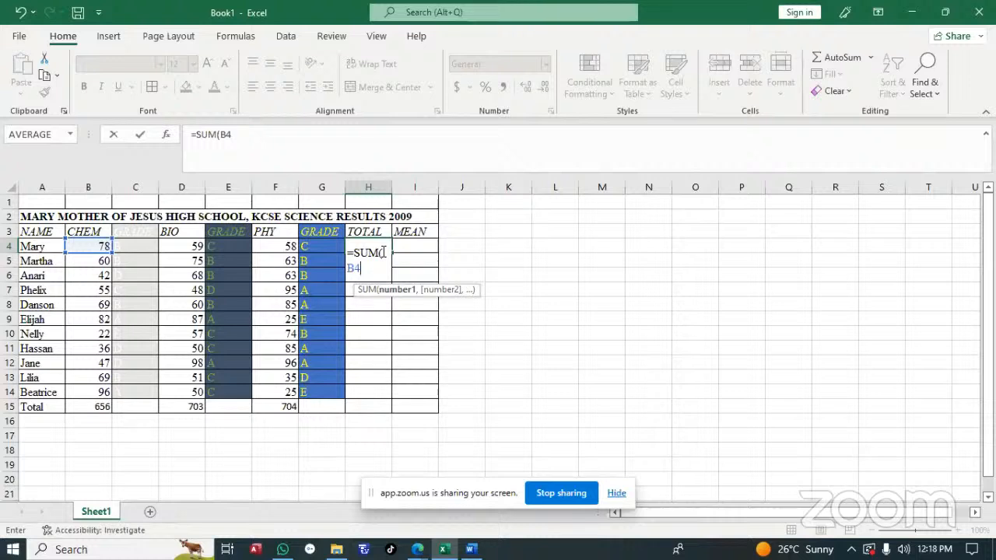
text(,)
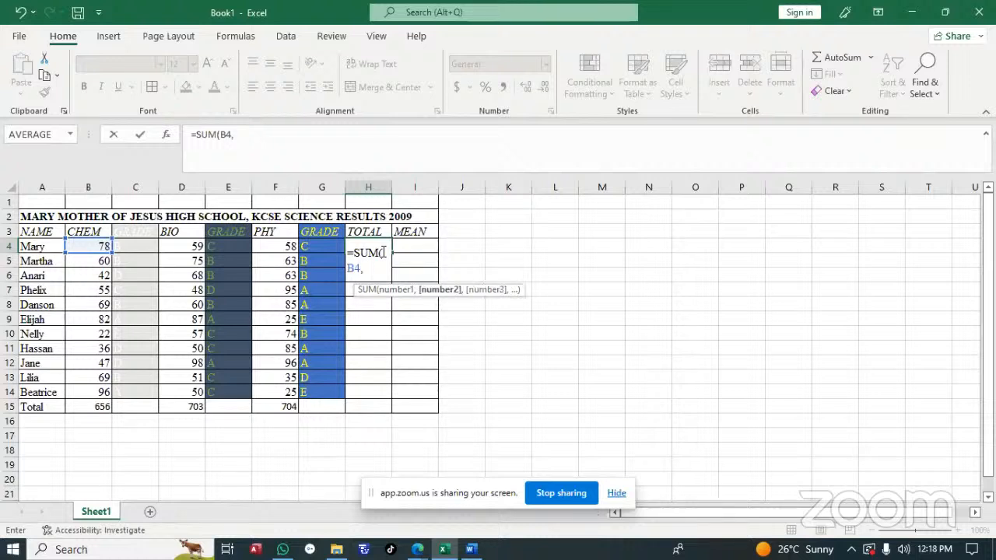
text(D)
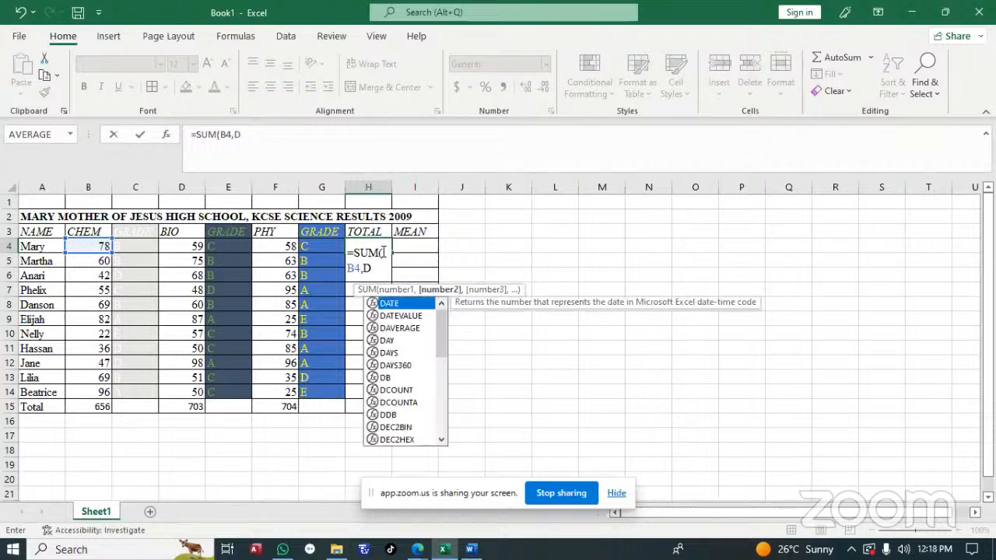
text(4,)
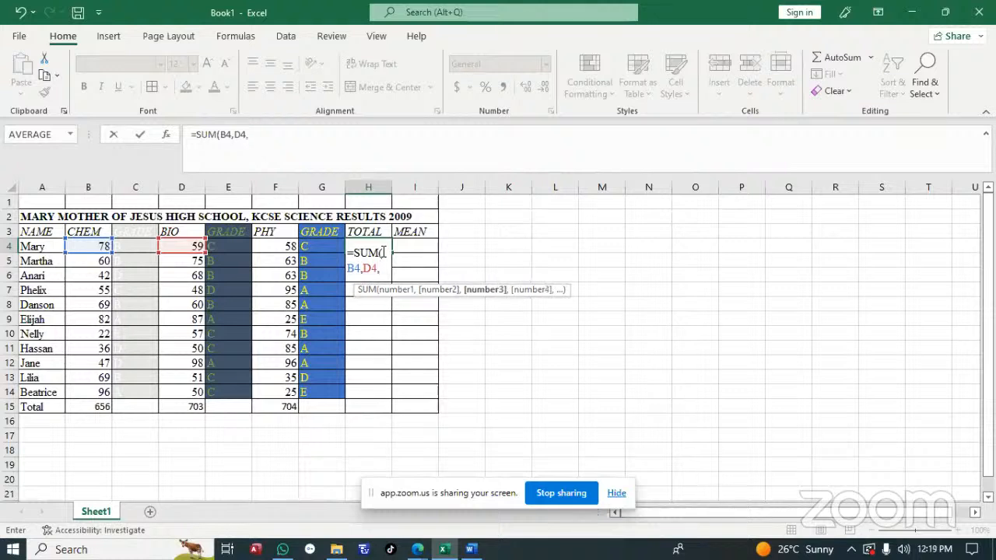
text(F4)
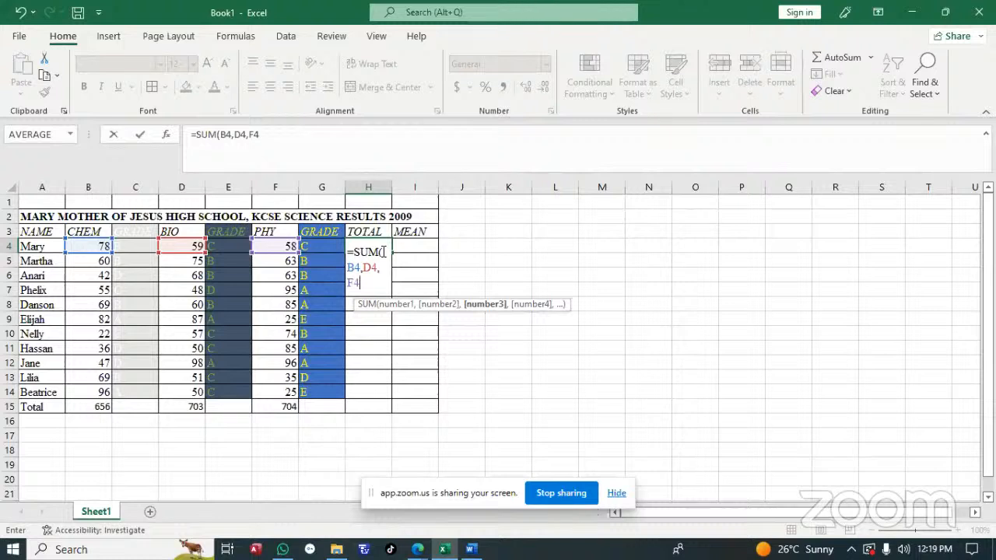
text())
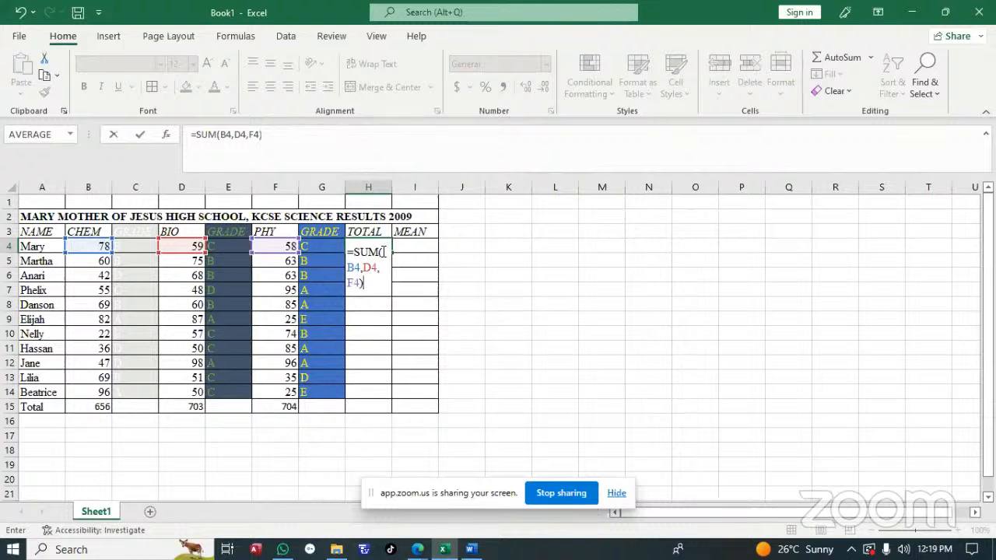
key(Return)
click(382, 245)
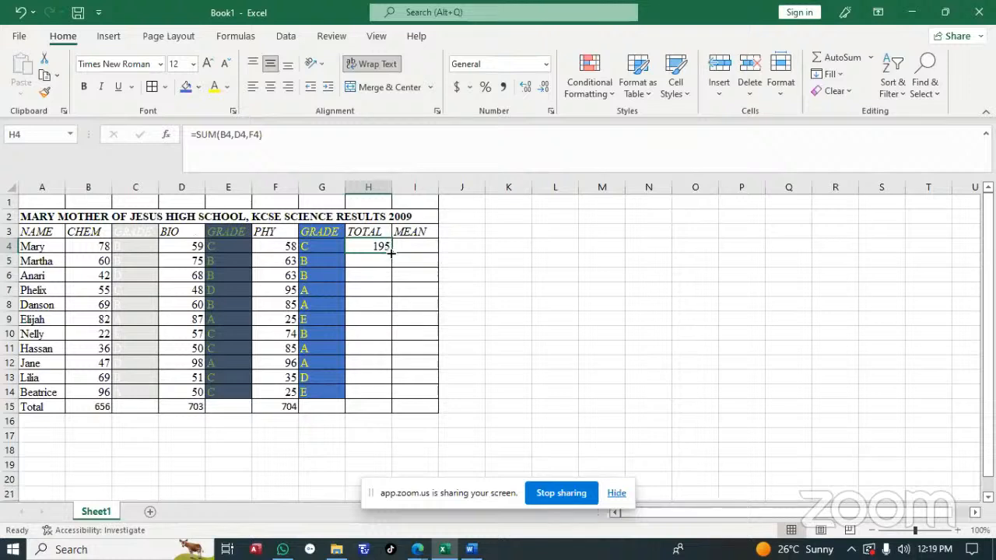
drag(391, 251, 390, 398)
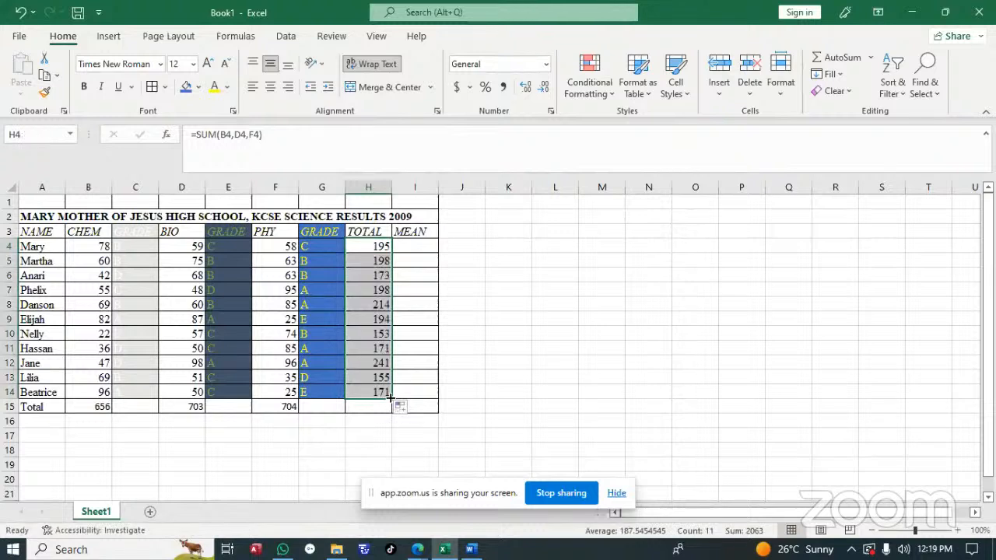
Step: Enter =AVERAGE(B4,D4,F4) in I4, giving Mary 65, and fill it down to I14
click(408, 245)
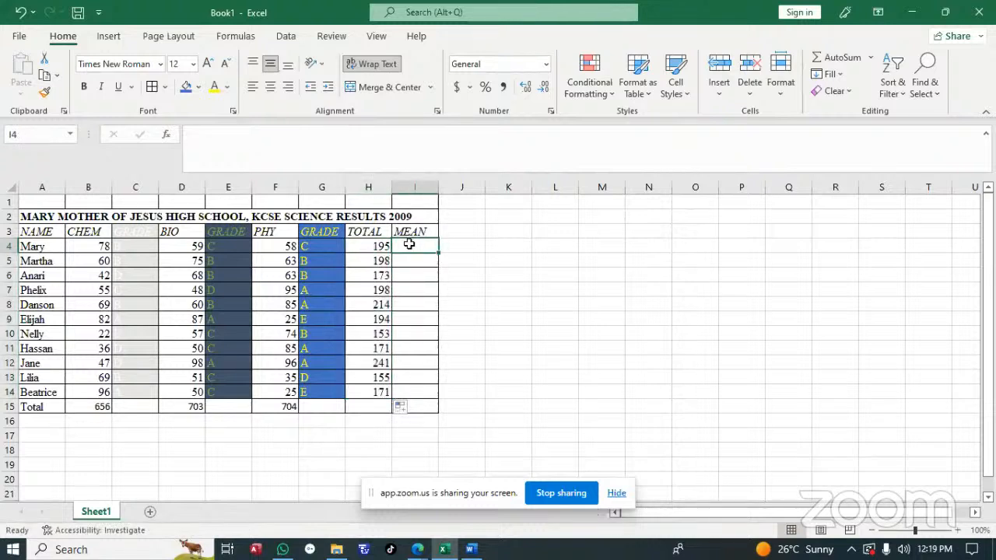
text(=)
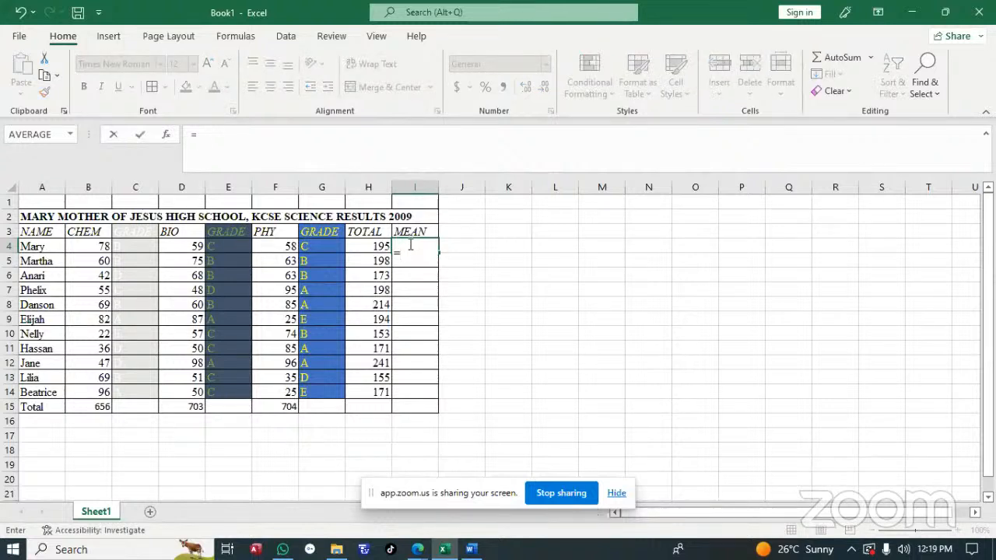
text(A)
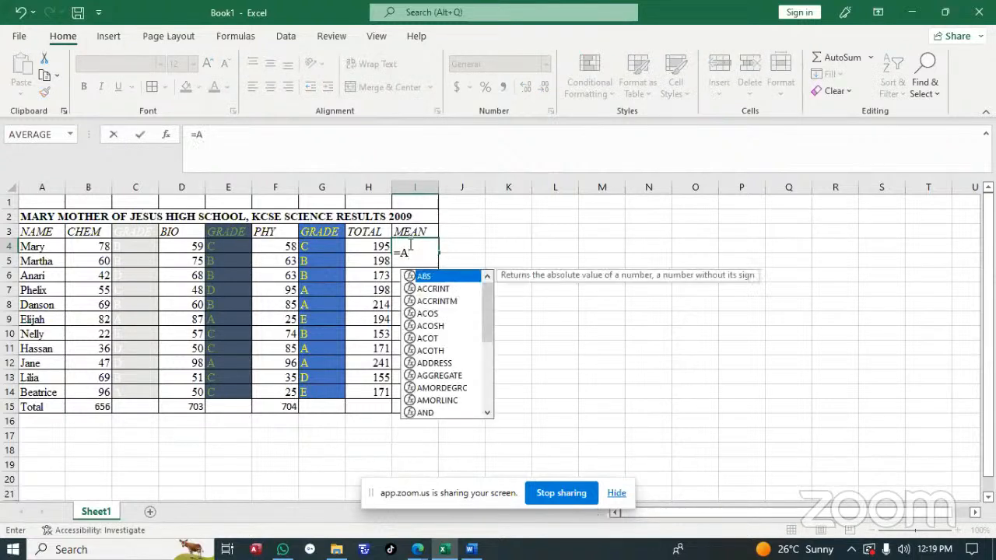
text(V)
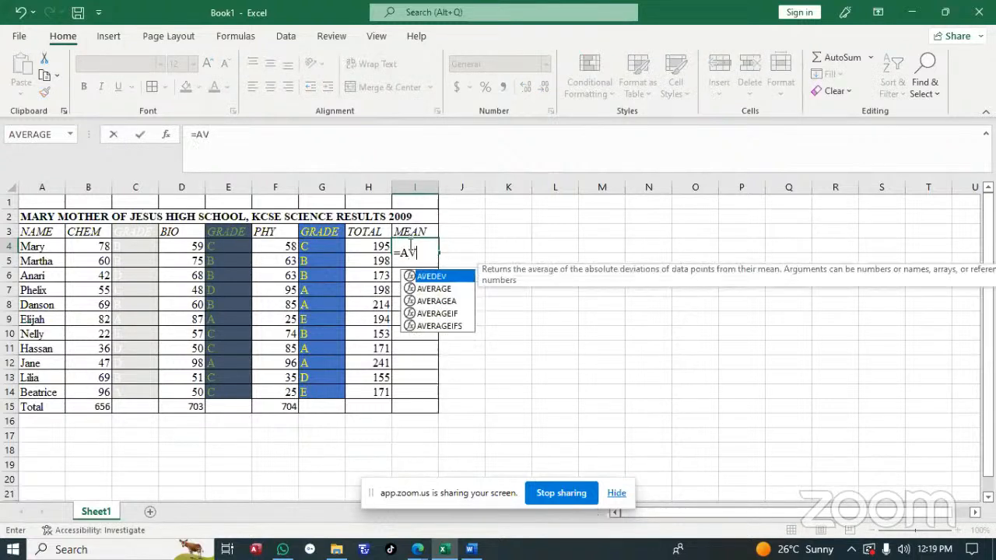
double_click(443, 290)
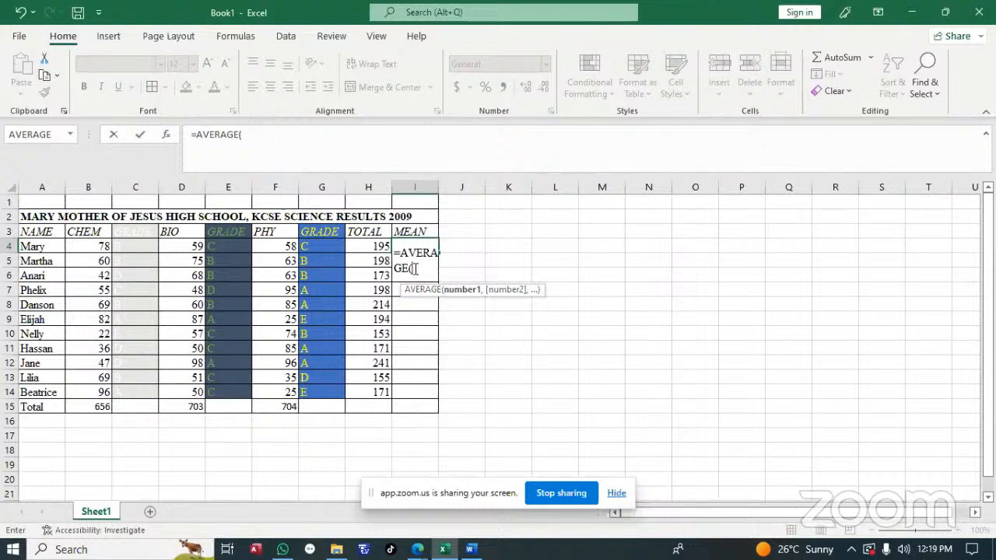
text(B4,)
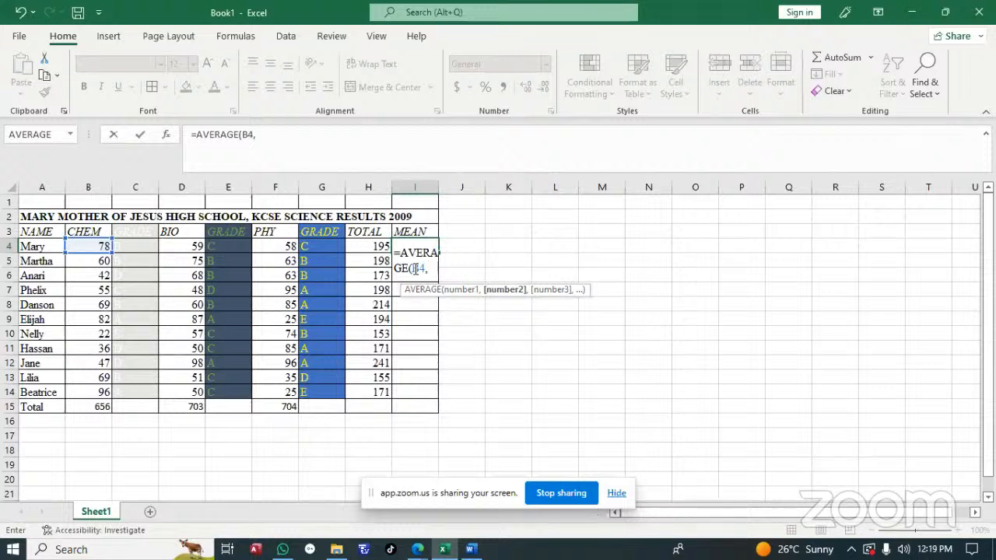
text(B)
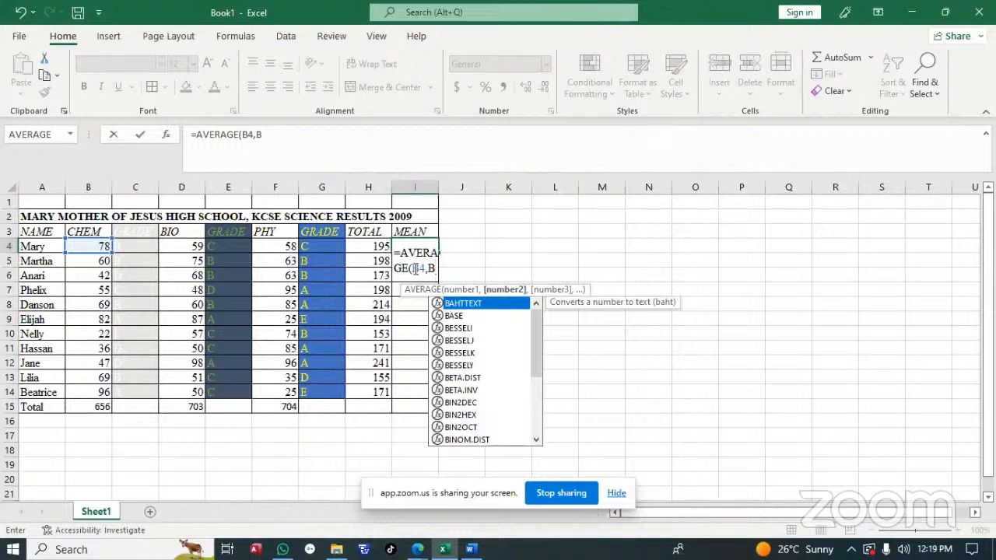
key(BackSpace)
text(D)
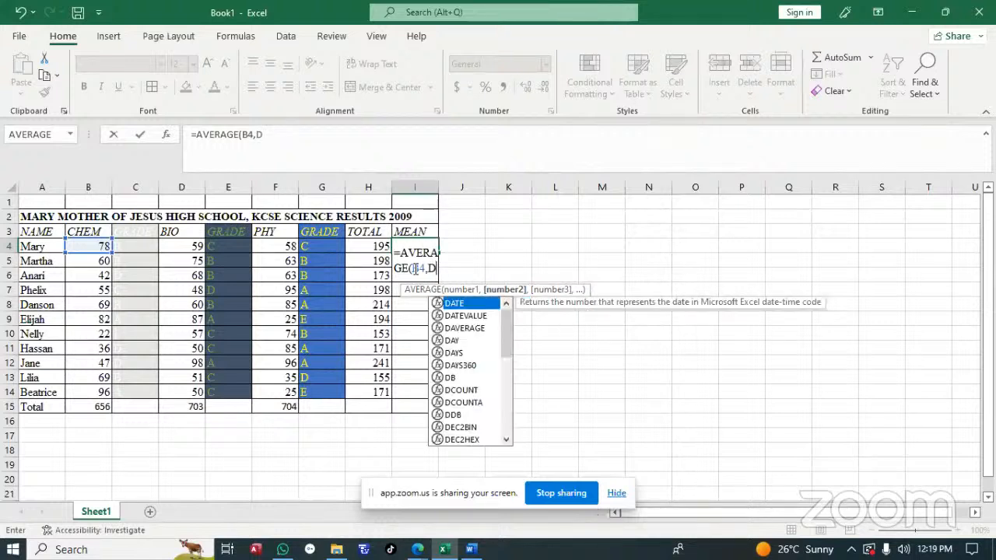
text(4)
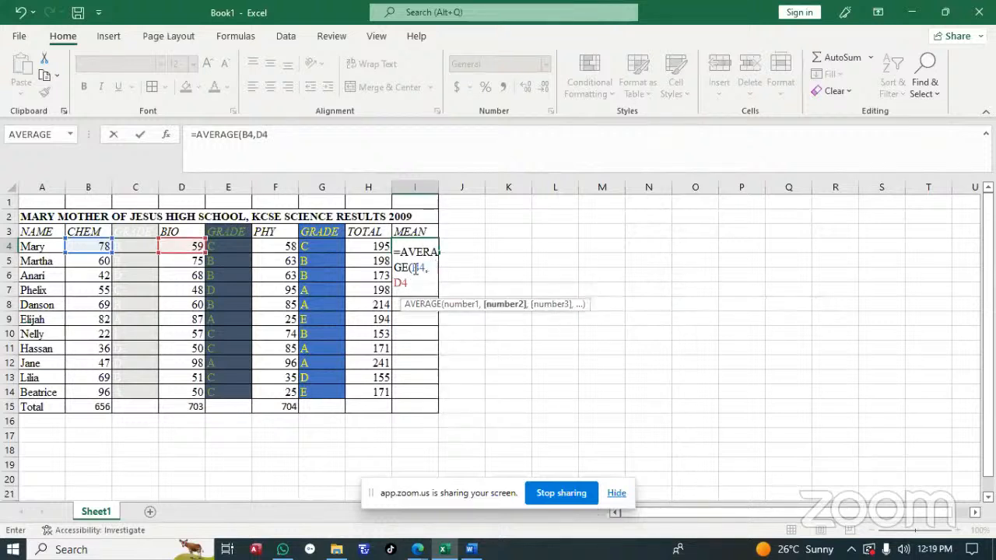
text(,)
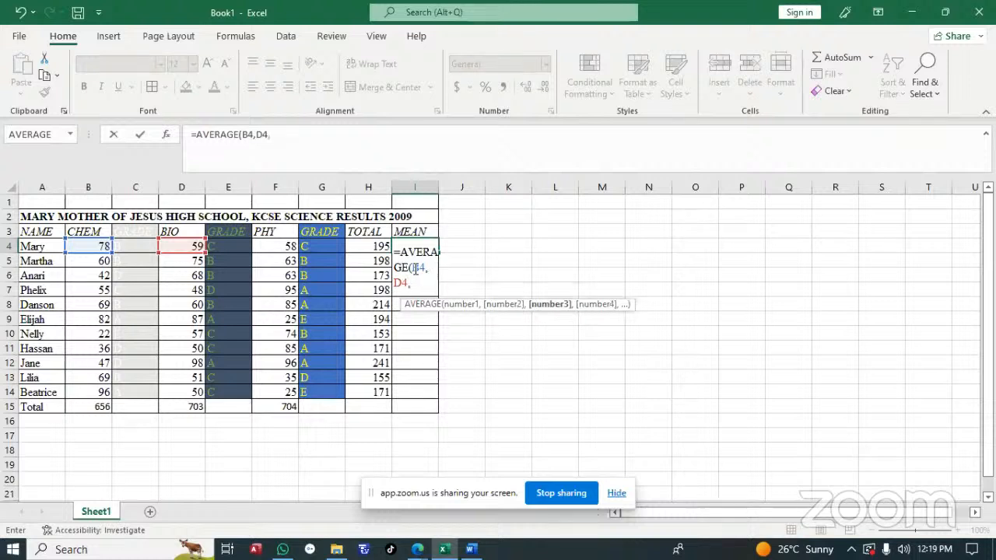
text(F4)
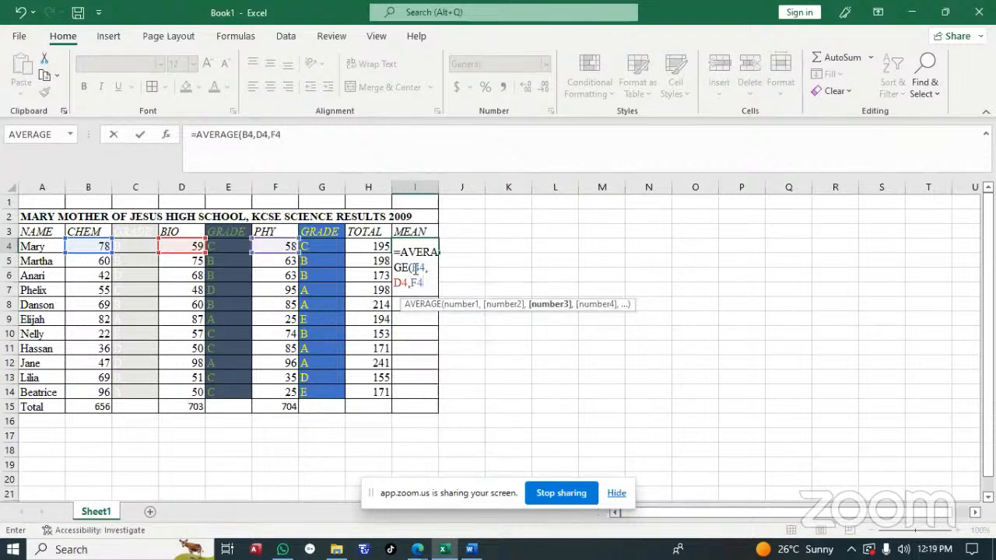
text())
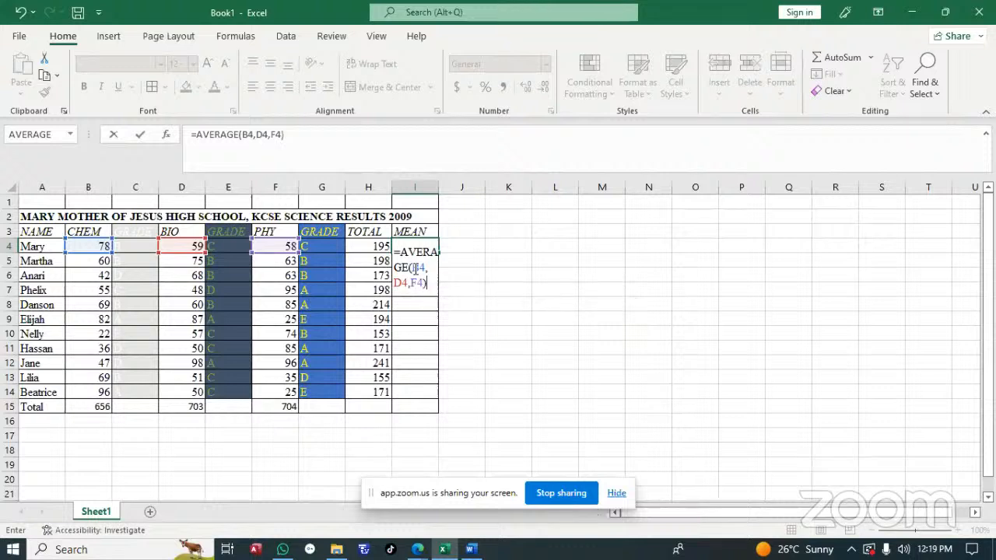
key(Return)
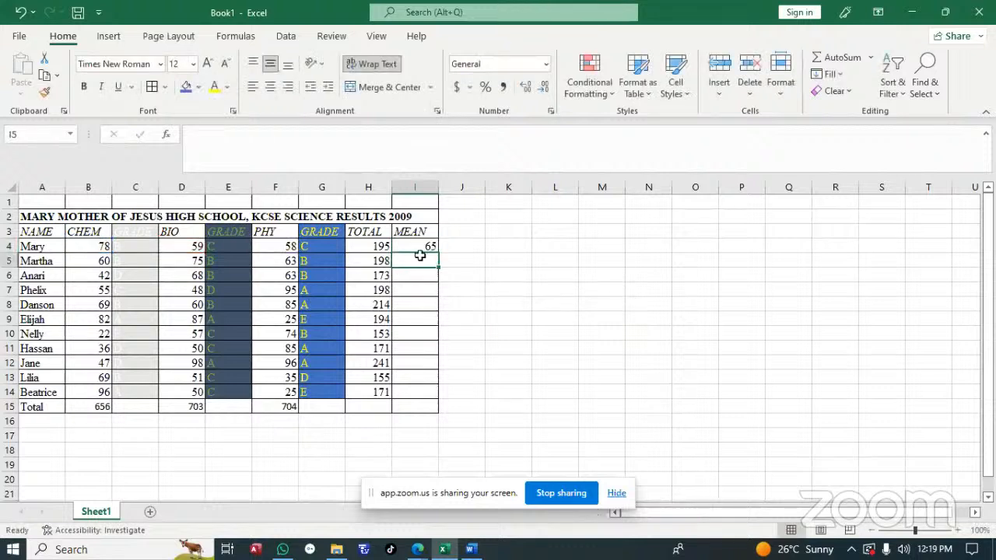
click(428, 245)
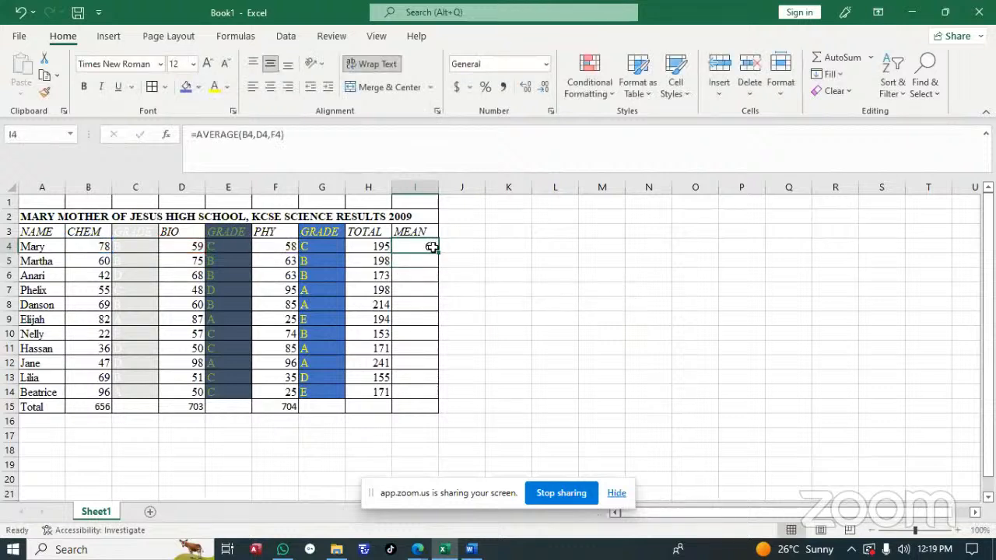
drag(438, 250, 437, 393)
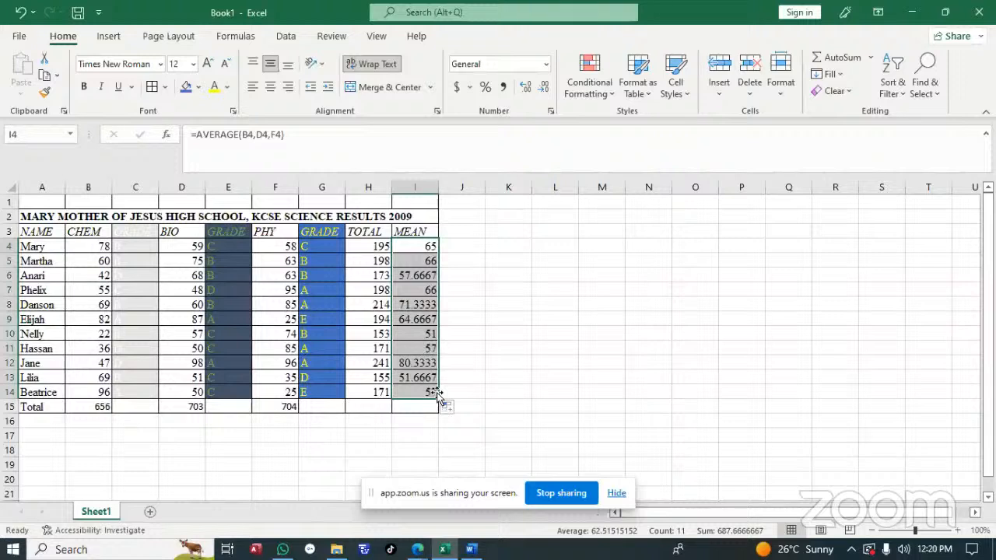
Step: In Format Cells, set the MEAN values to Number with 2 decimal places
right_click(427, 302)
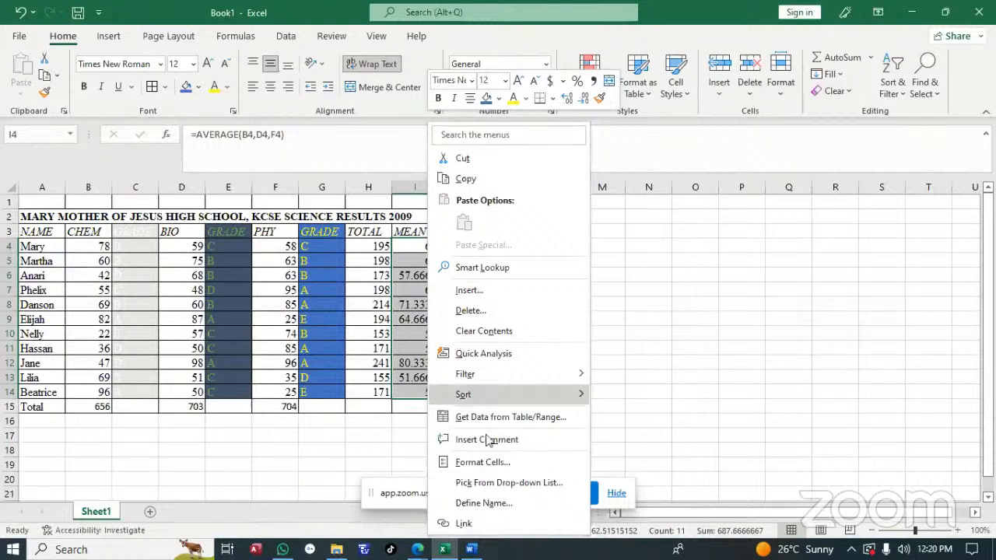
click(482, 462)
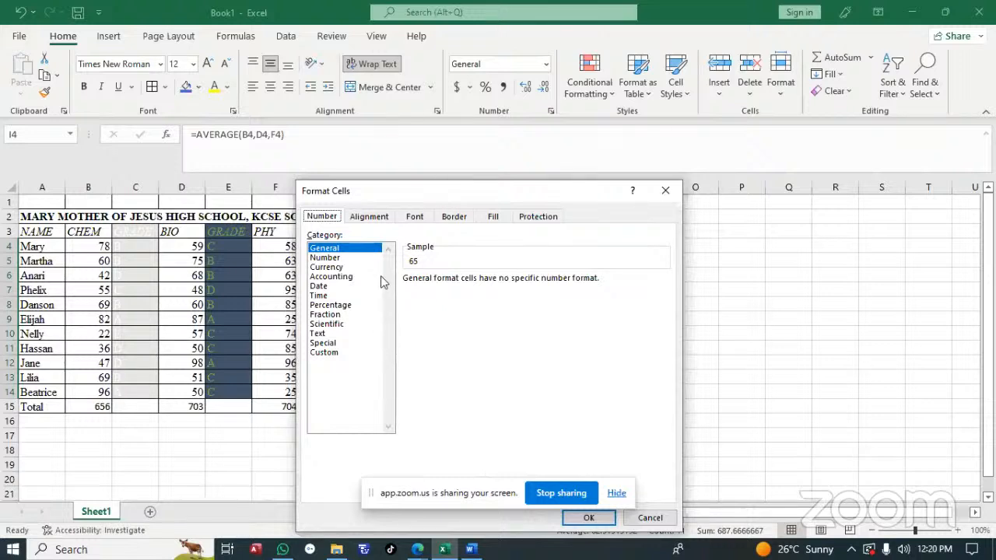
click(351, 258)
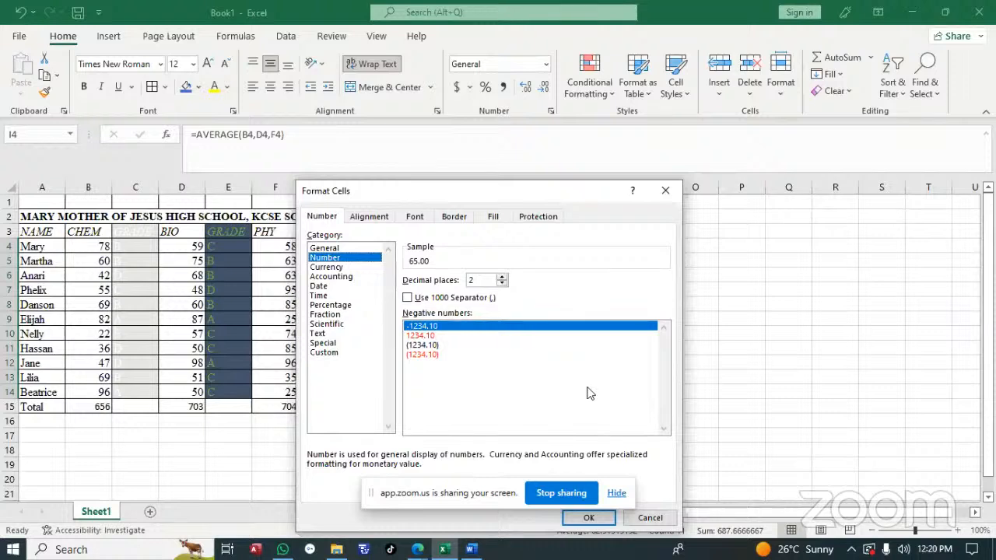
click(663, 431)
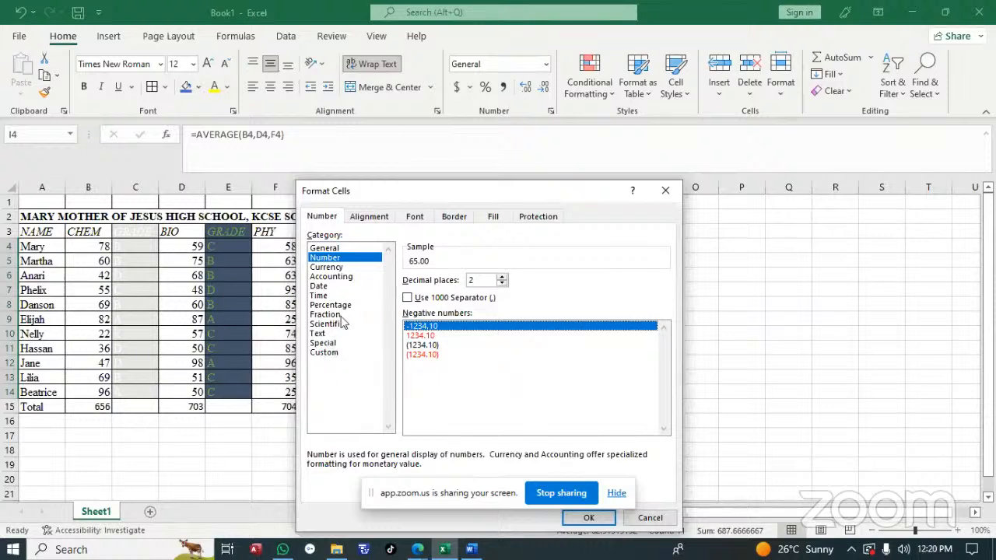
click(344, 248)
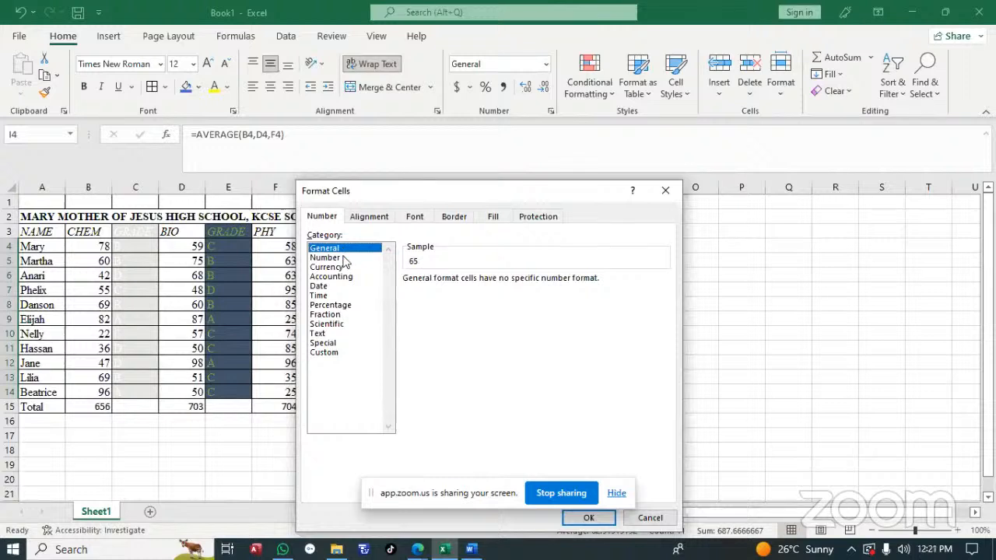
click(345, 257)
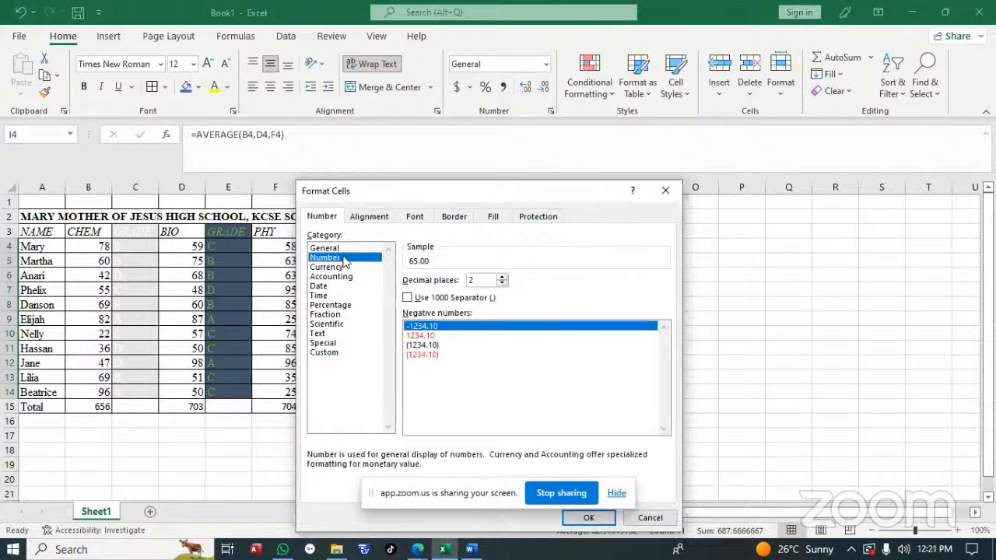
click(502, 284)
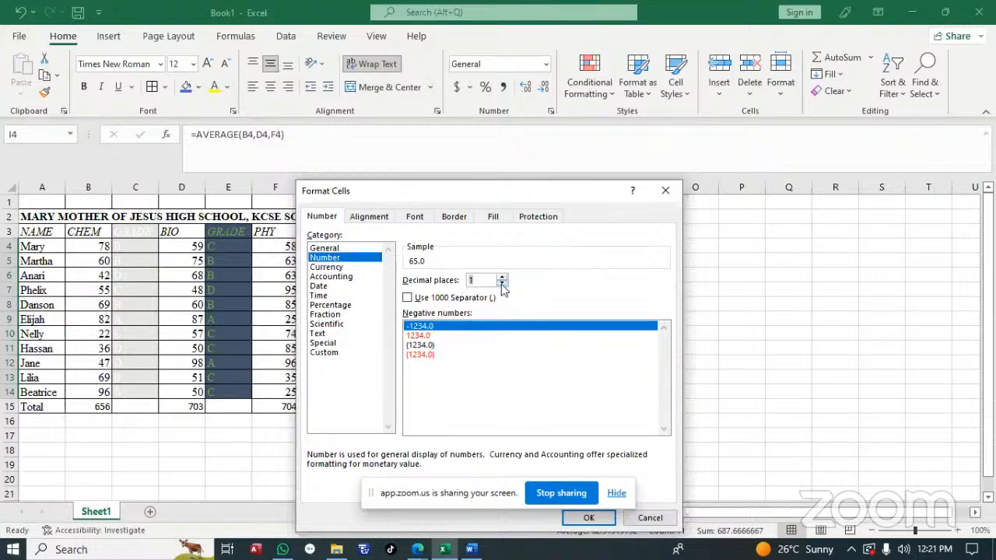
click(502, 277)
Step: Apply the two-decimal format so means show as 65.00, 57.67, 80.33, then deselect
click(662, 429)
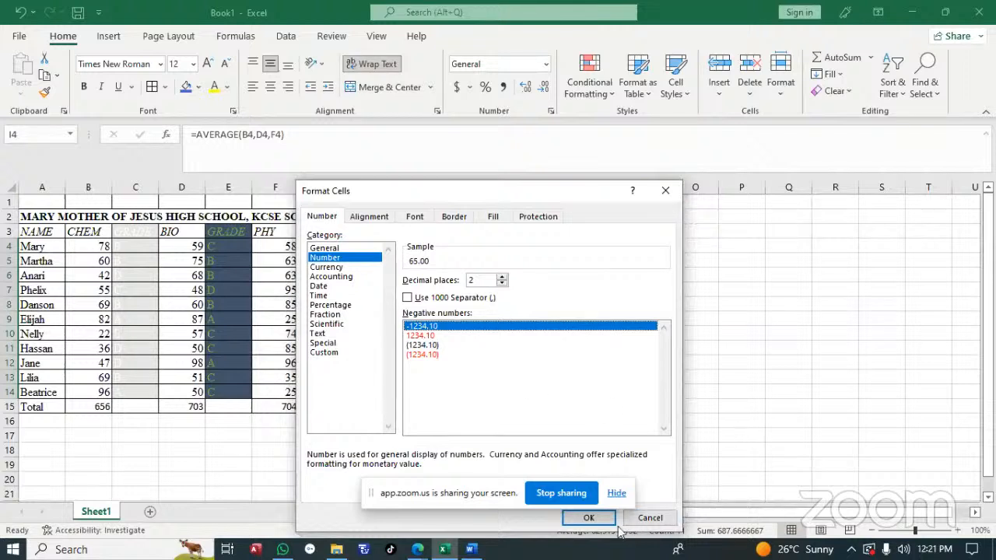
click(588, 518)
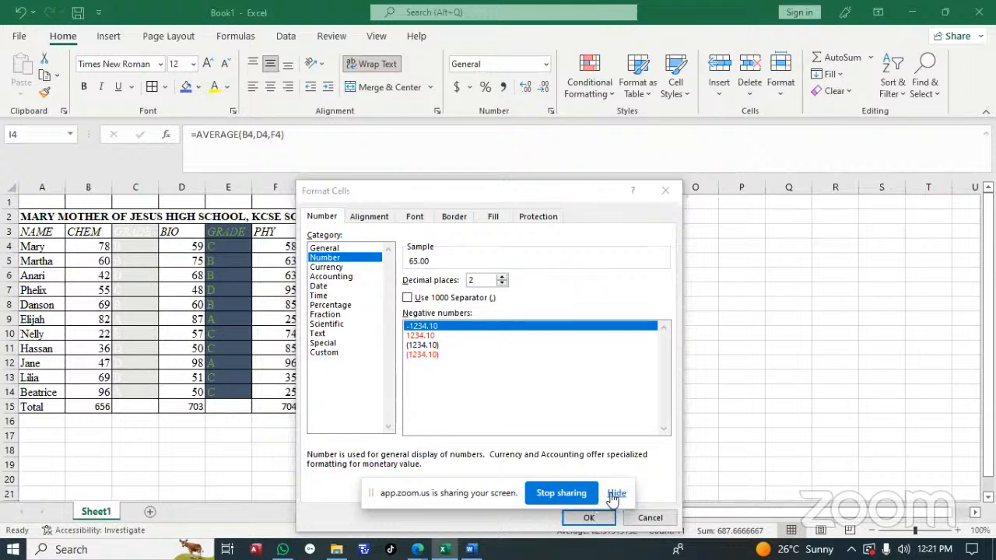
click(614, 494)
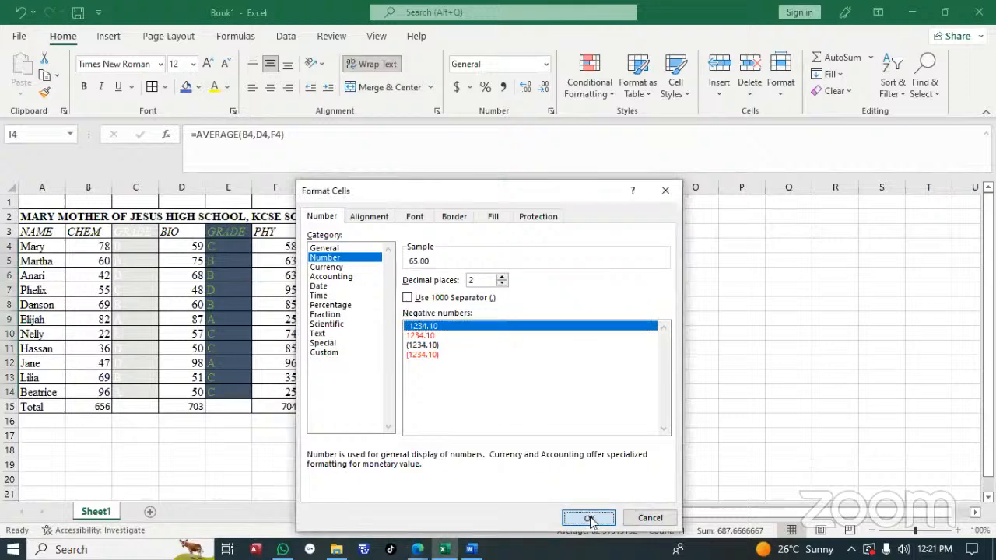
click(589, 518)
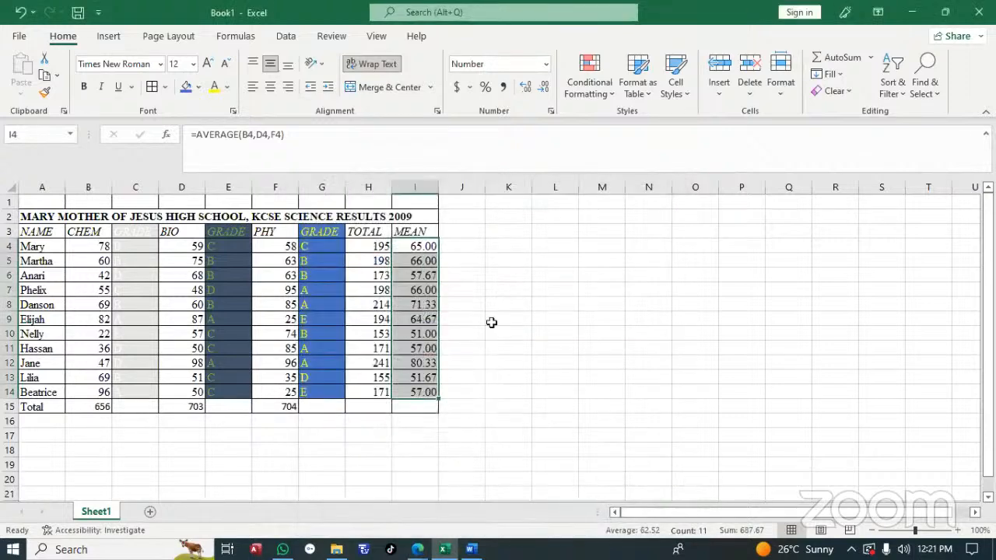
click(459, 226)
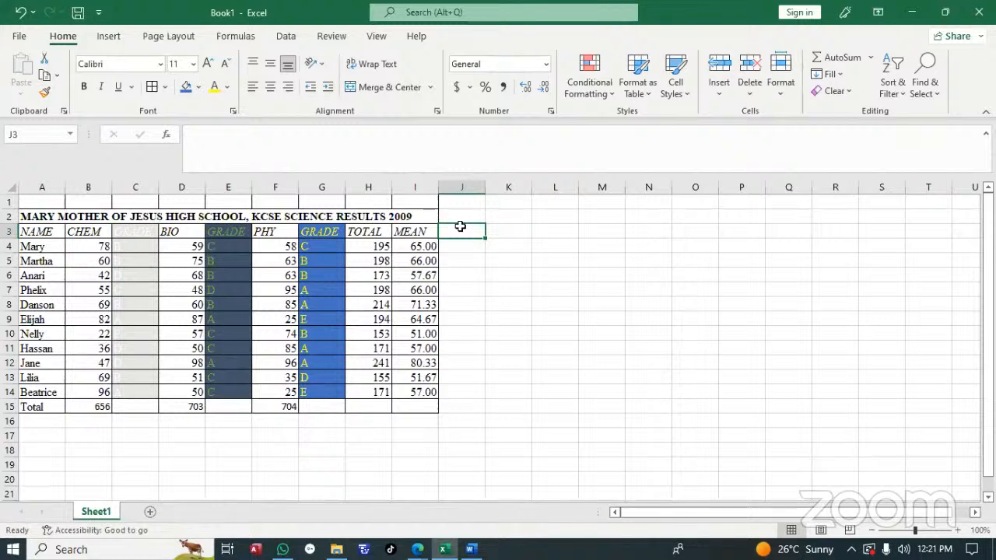
click(420, 551)
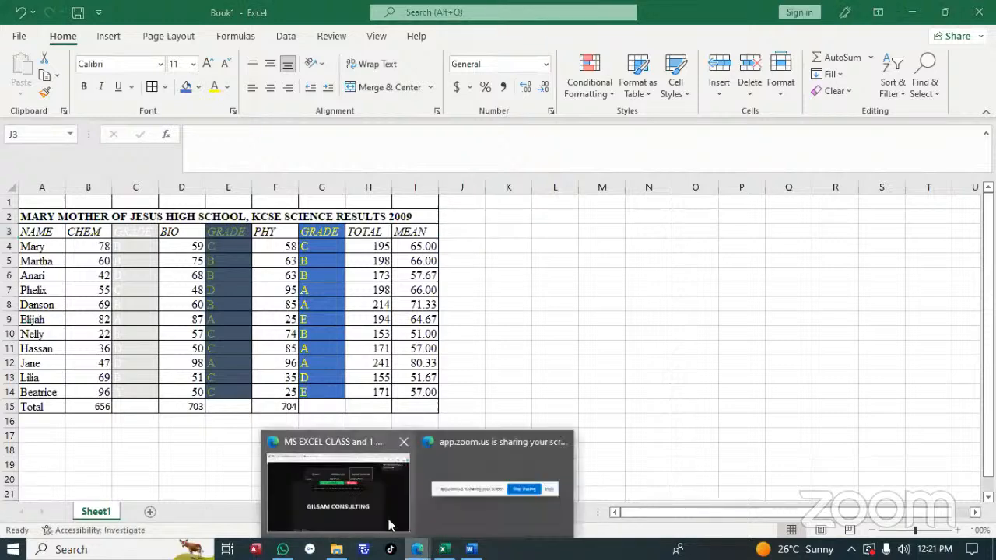
Step: Bring the MS EXCEL CLASS Zoom meeting to the front and unmute the microphone
click(382, 511)
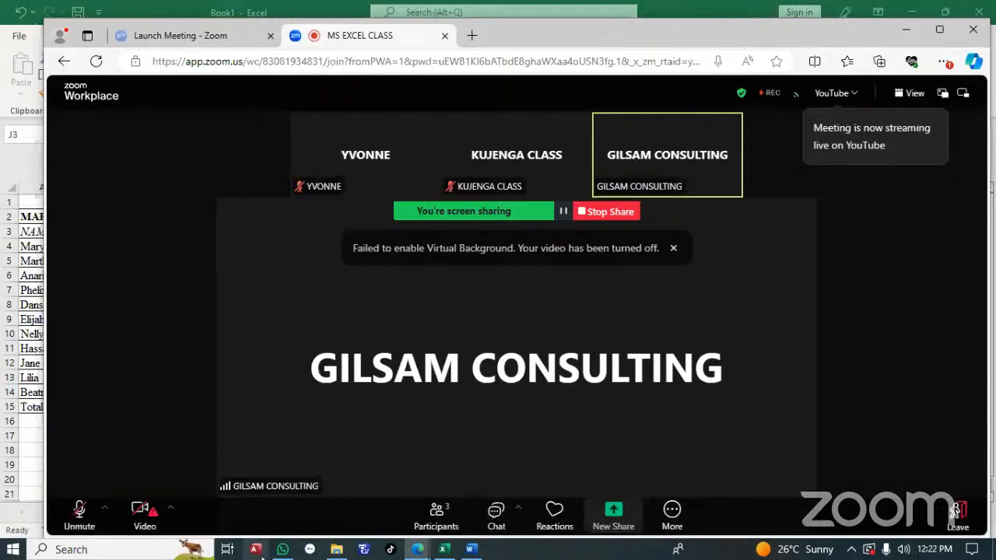
click(80, 513)
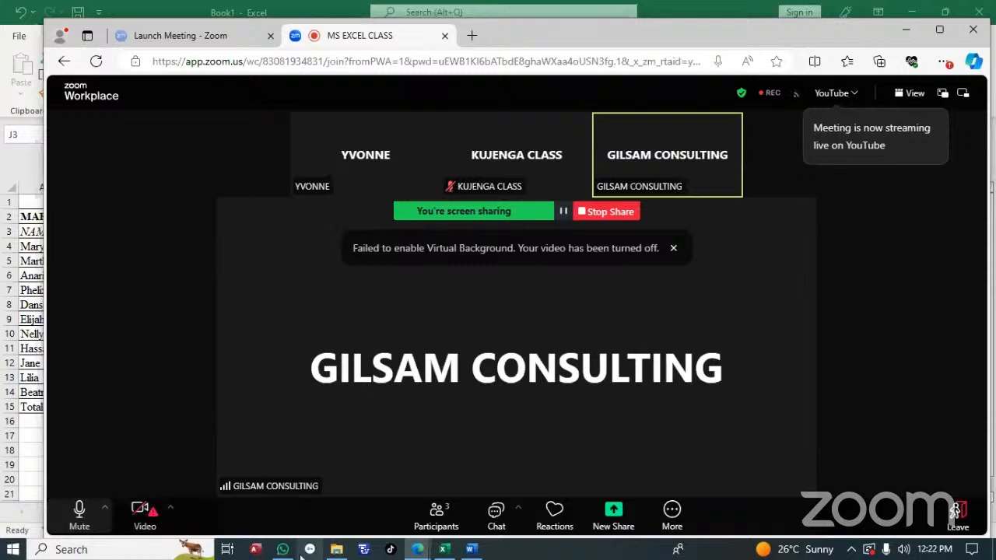
click(619, 516)
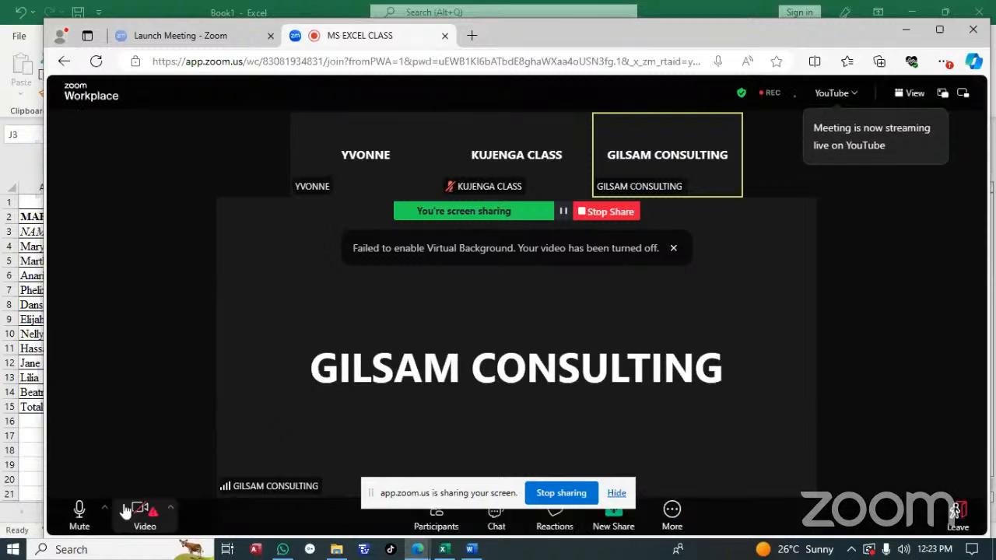
Step: Mute the Zoom microphone and switch back to the Book1 Excel workbook
click(79, 512)
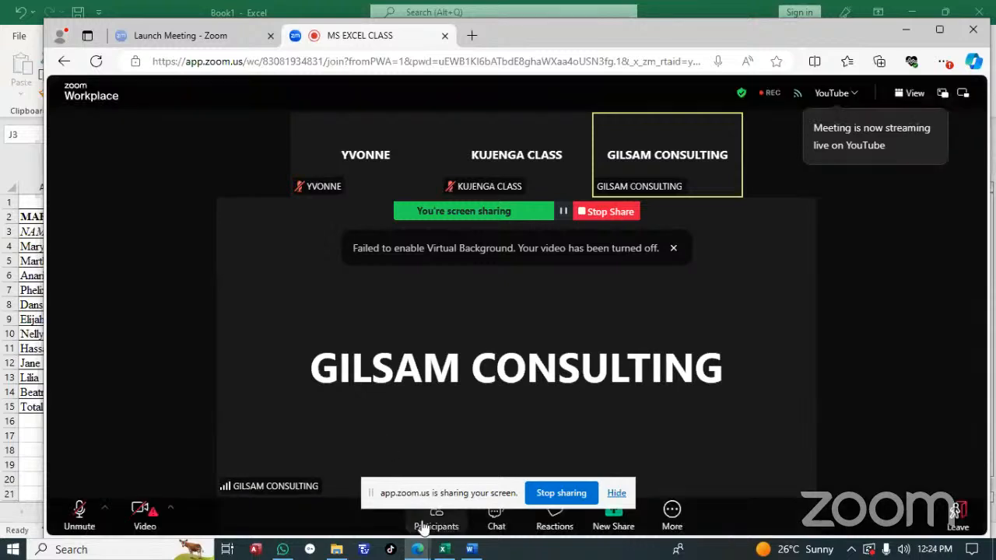
mouse_move(447, 551)
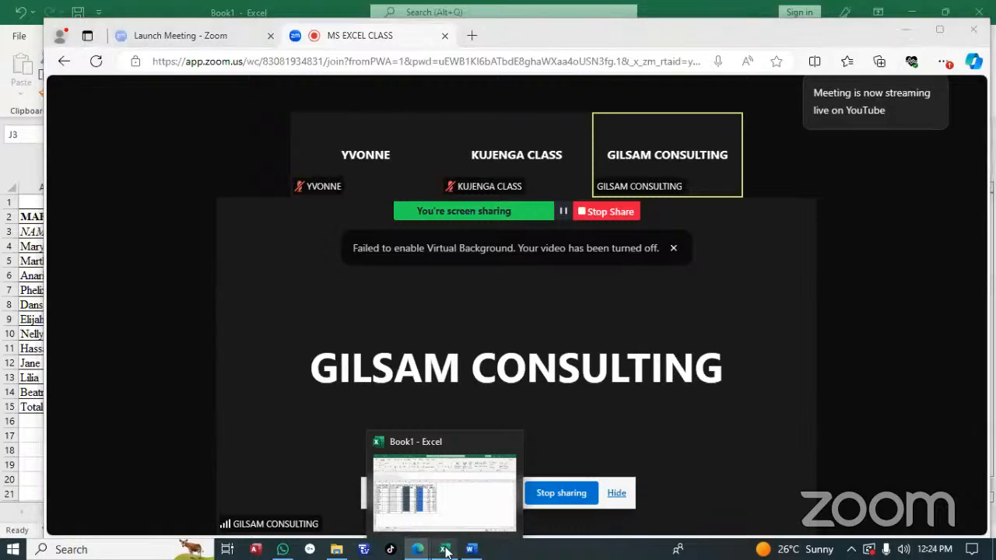
click(446, 551)
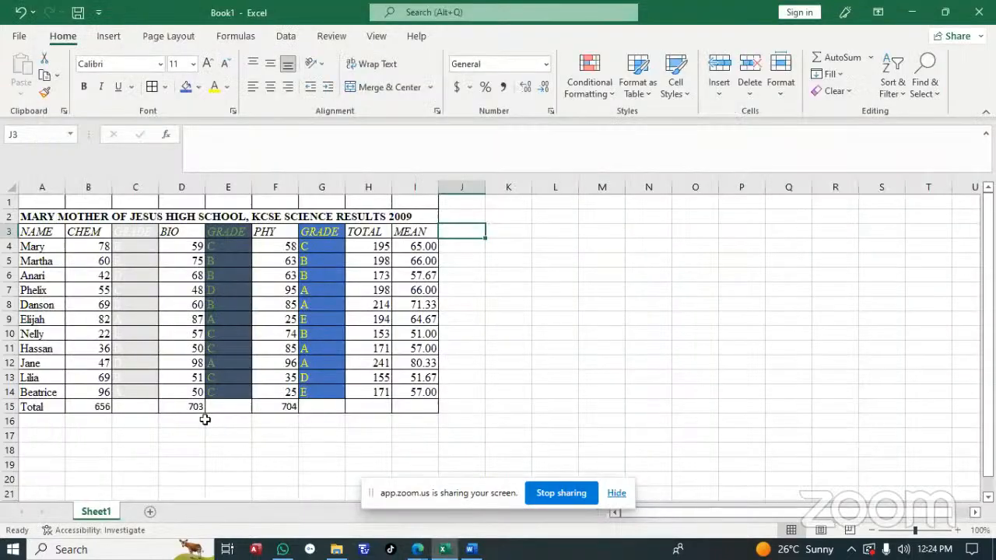
Step: Delete the =SUM(B4:B14) formula so the CHEM total cell B15 is empty
click(96, 407)
key(BackSpace)
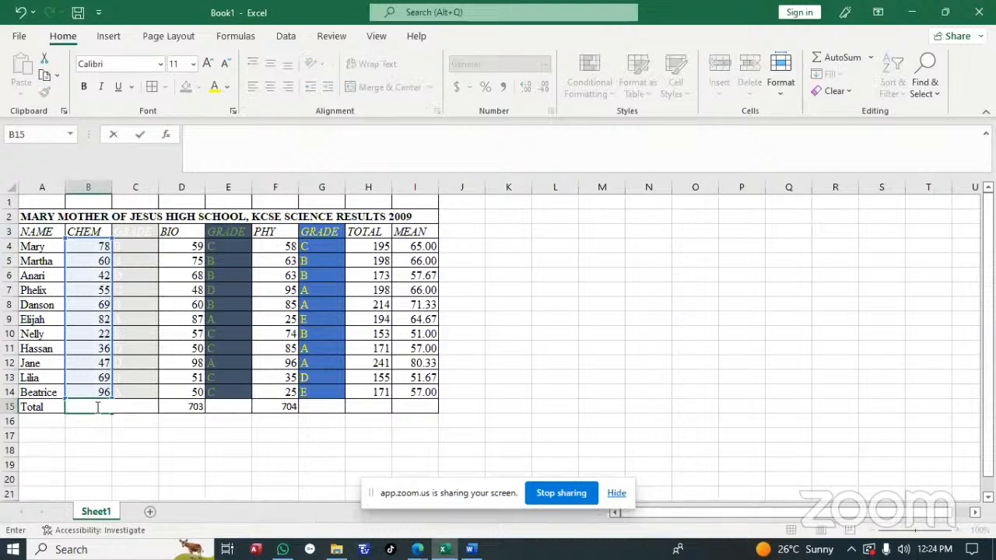
click(95, 407)
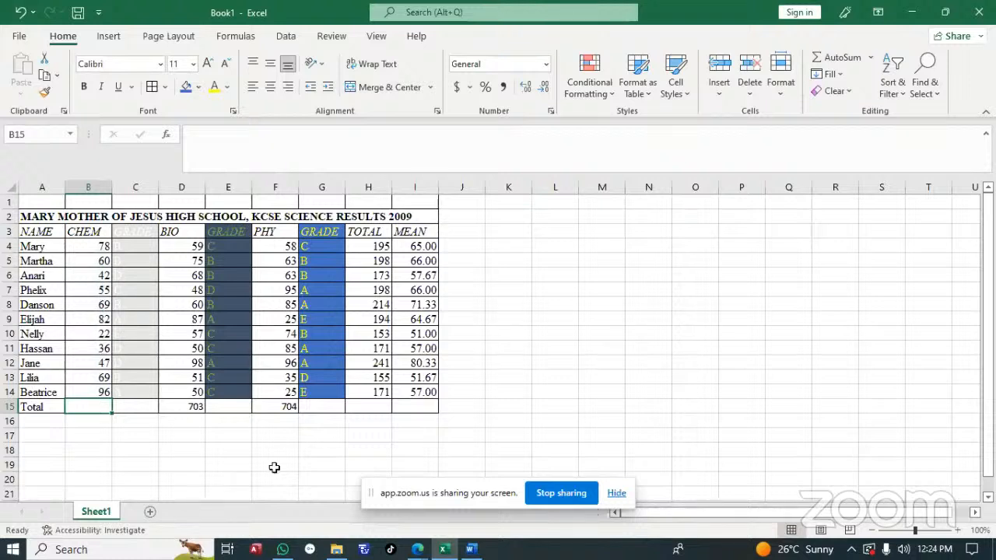
click(418, 550)
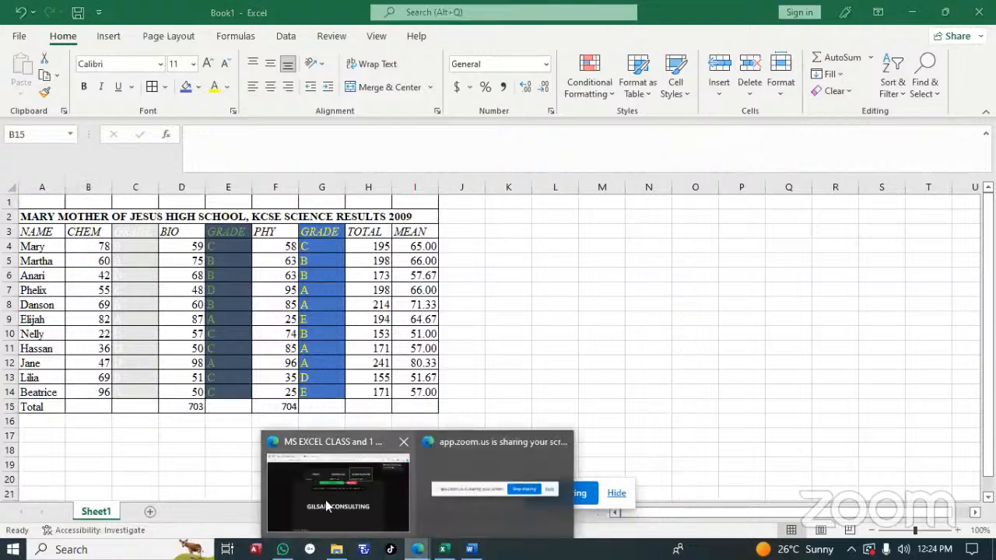
Step: Bring the MS EXCEL CLASS meeting window forward and mute the microphone
click(327, 497)
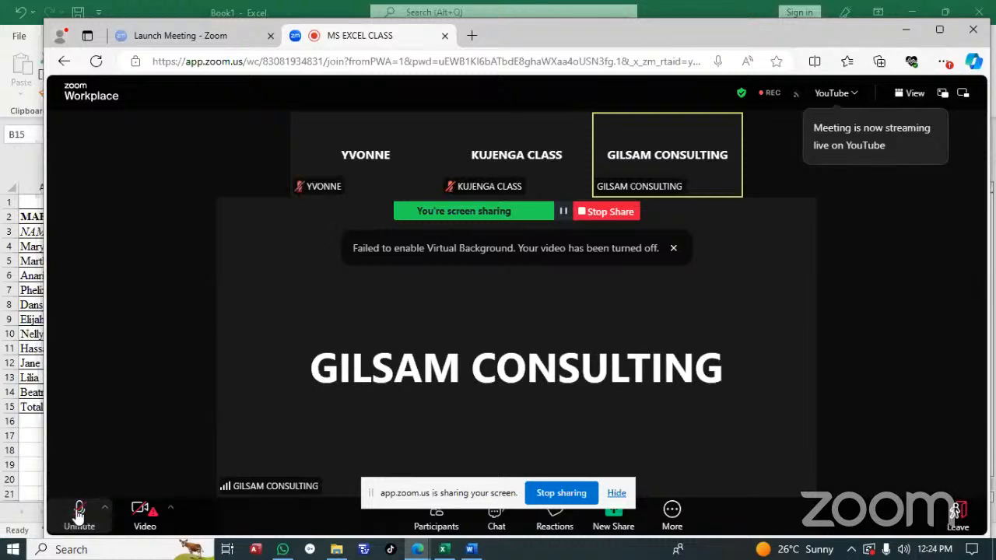
click(79, 515)
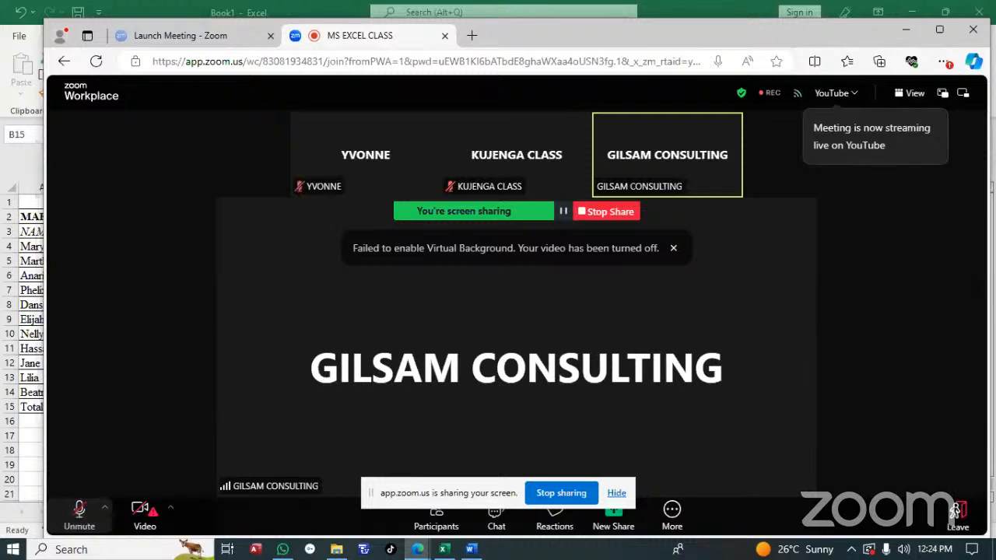
Step: Return to the Excel workbook and reselect the empty CHEM total cell B15
click(443, 549)
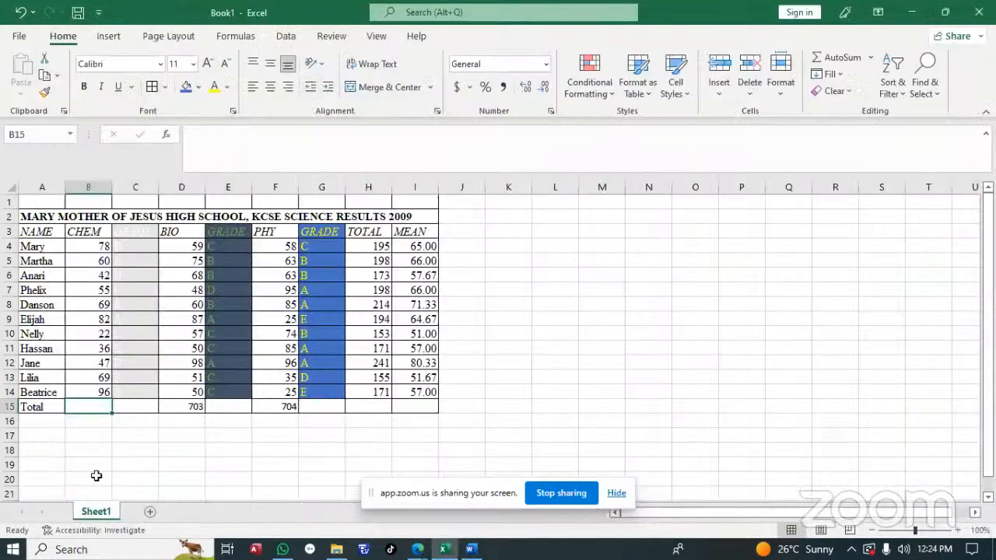
double_click(84, 408)
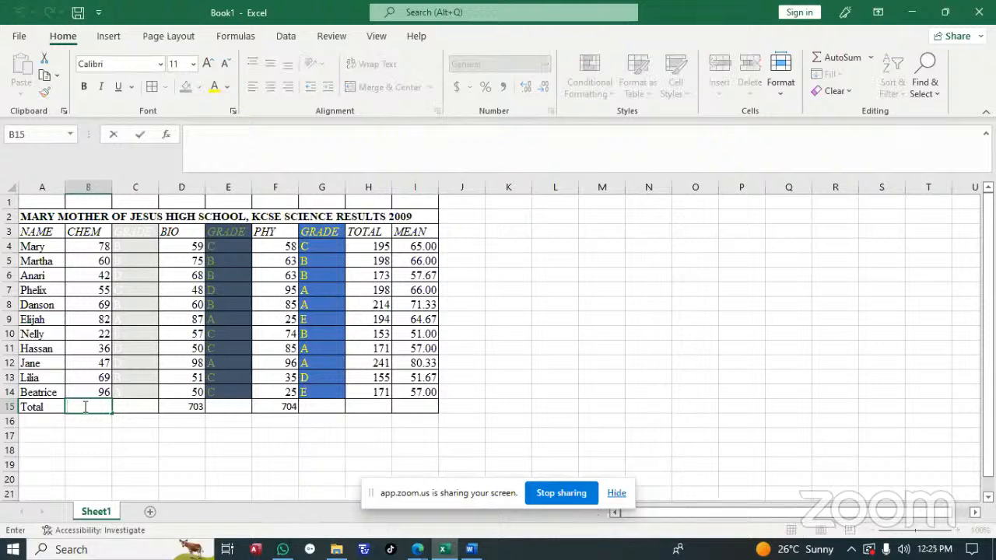
text(A)
key(BackSpace)
key(alt)
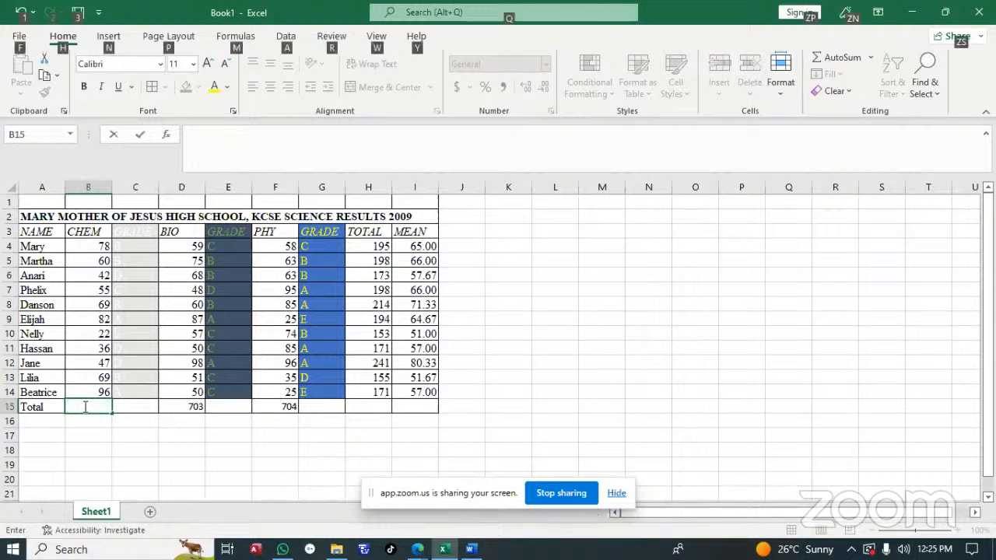
key(Escape)
key(Escape)
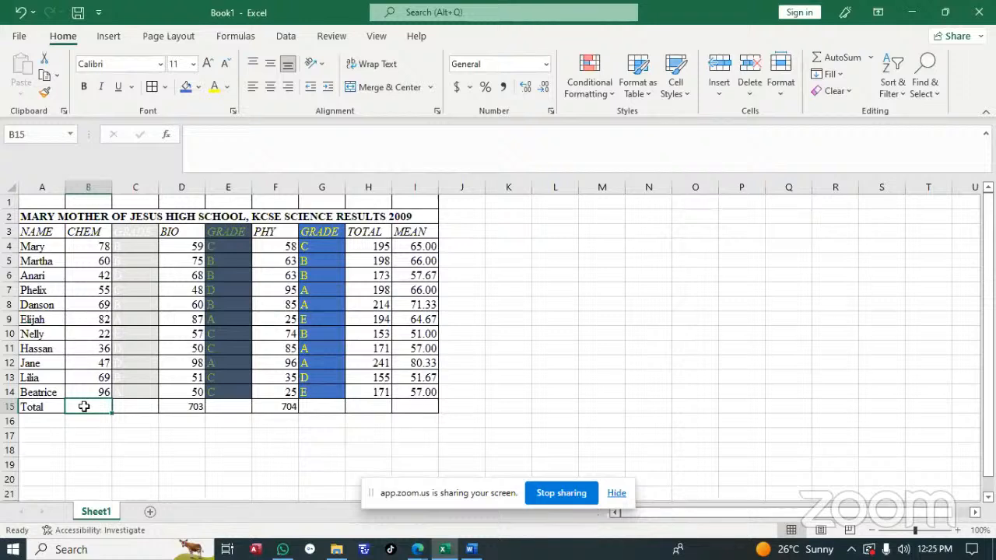
key(Return)
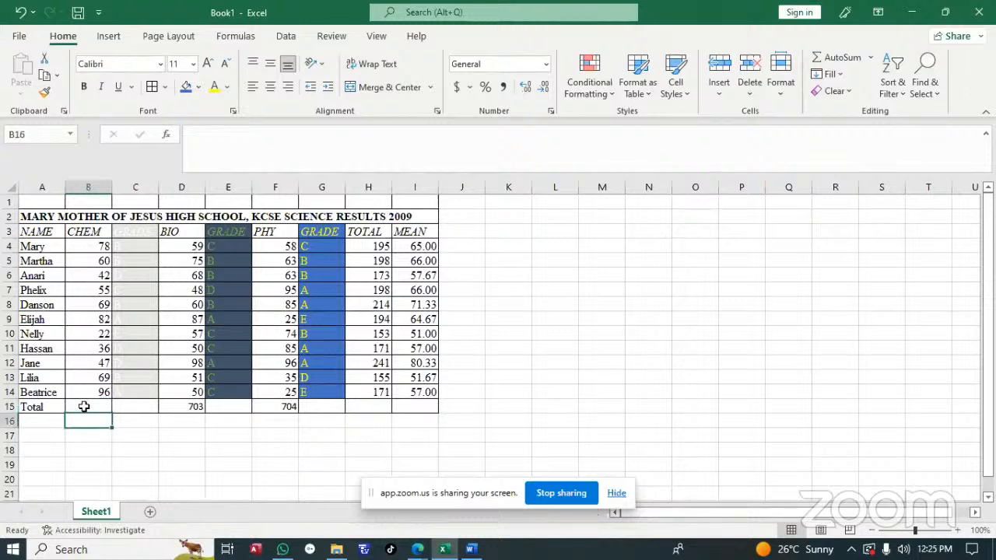
click(84, 407)
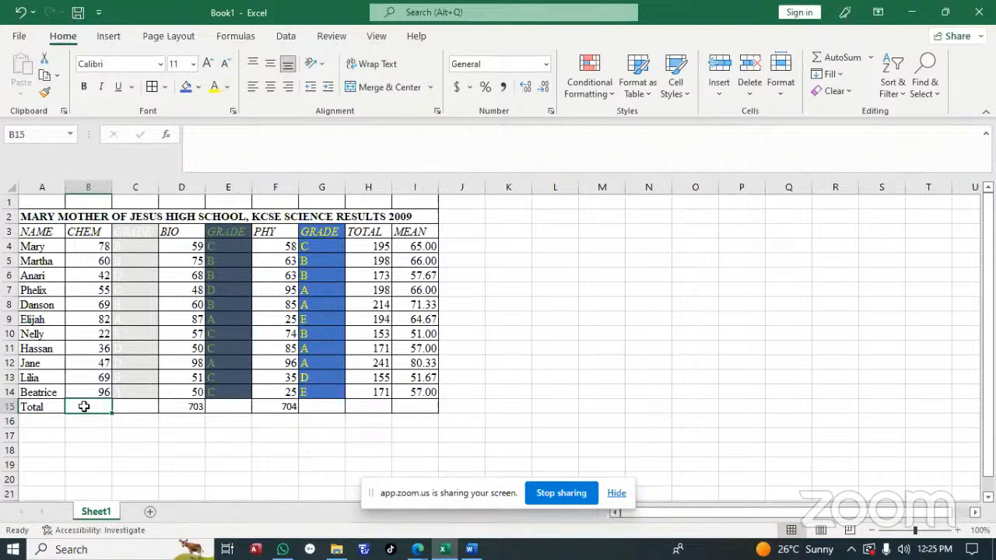
Step: AutoSum B4:B14 into B15, giving a CHEM total of 656
key(alt+=)
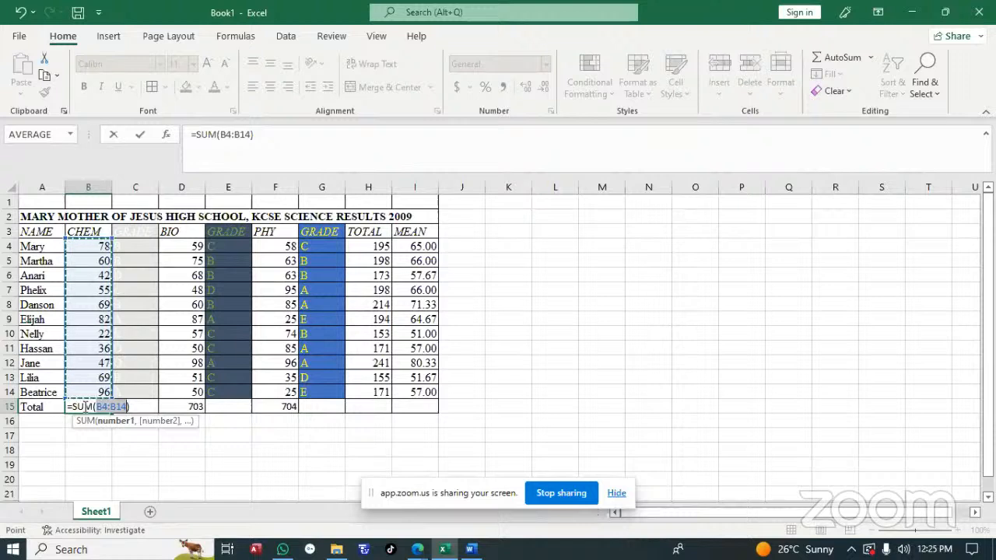
key(Return)
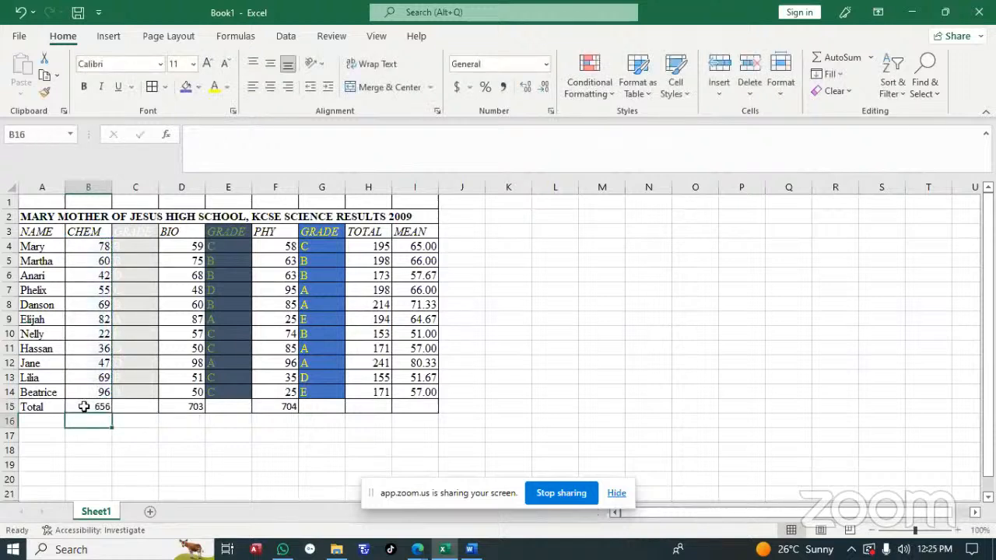
click(180, 404)
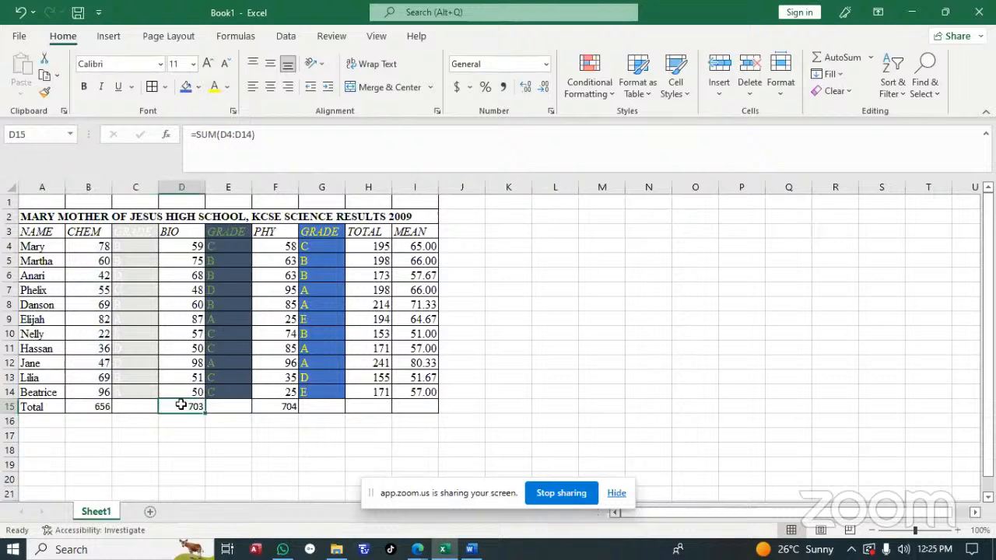
Step: Re-enter the BIO total in D15 as =SUM(D4:D14), giving 703
key(BackSpace)
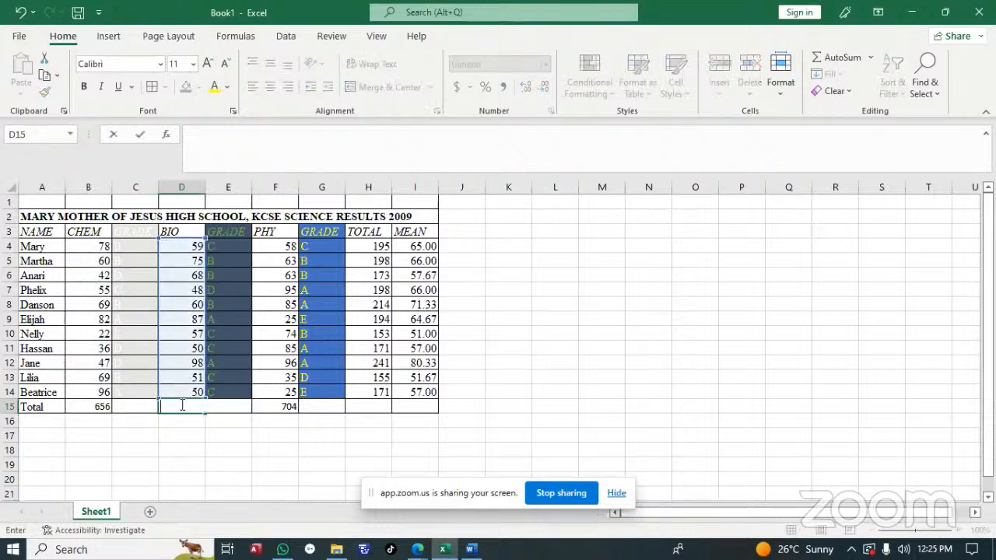
key(Escape)
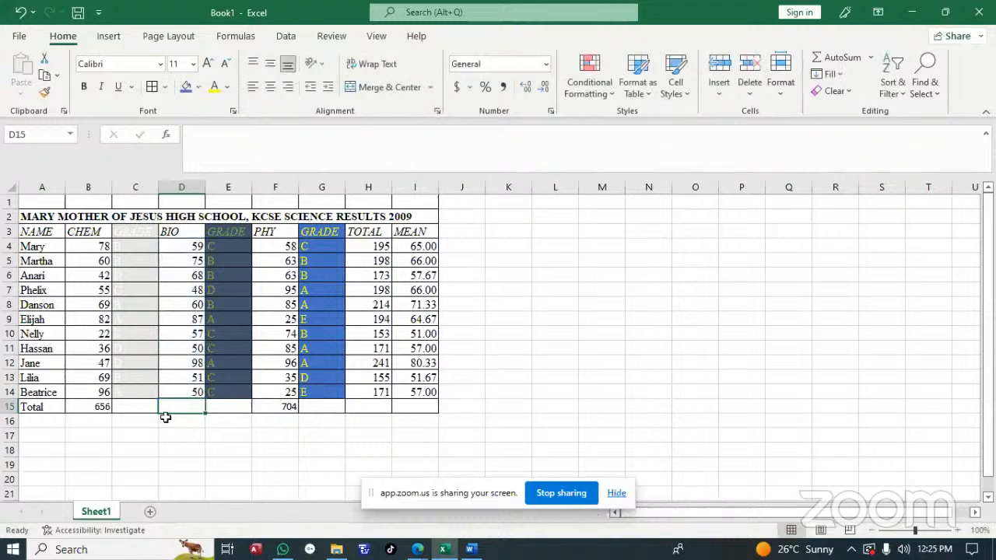
key(BackSpace)
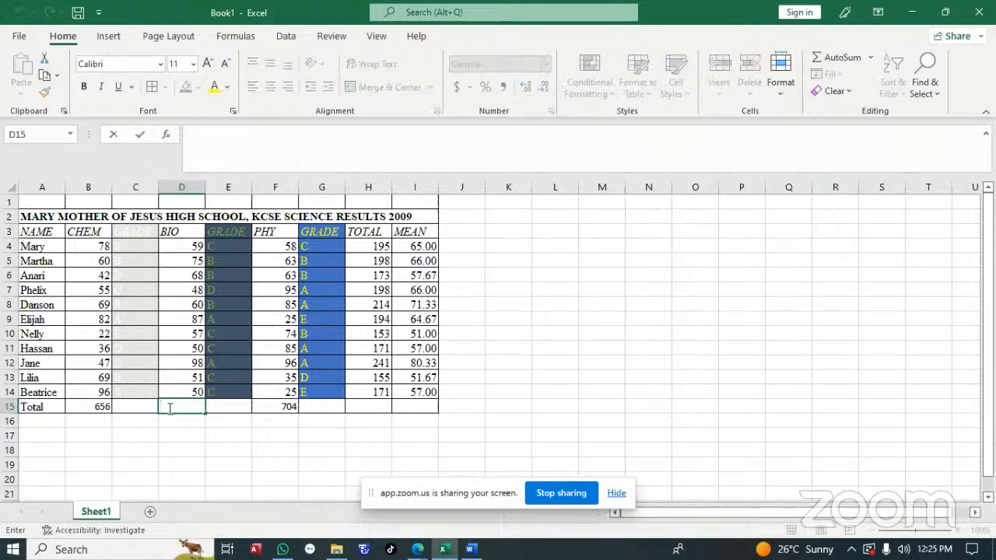
key(Escape)
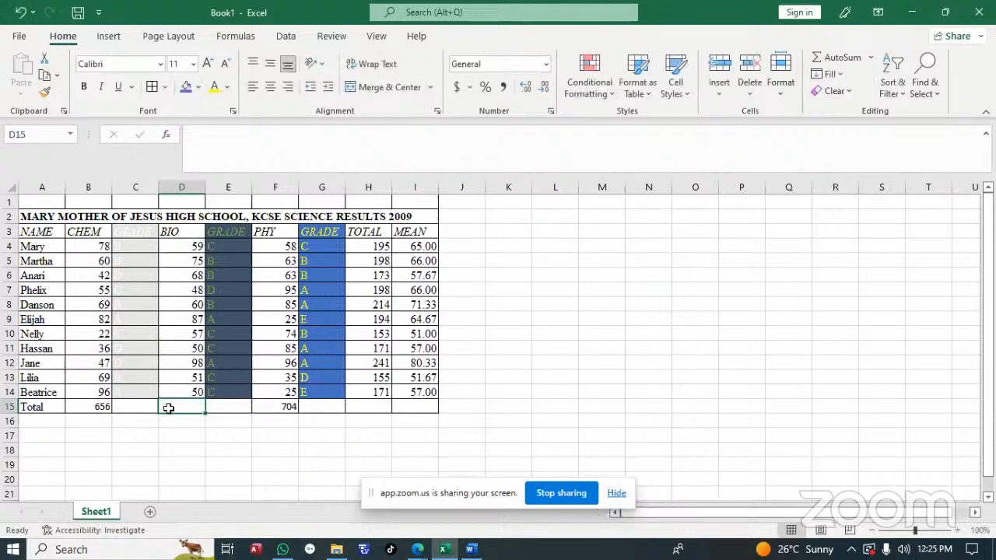
key(alt+equal)
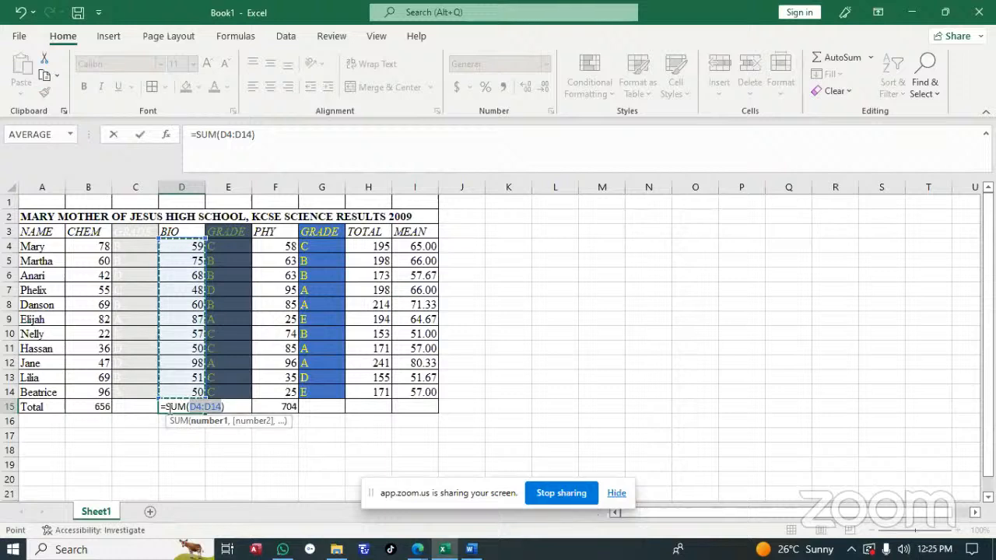
key(Return)
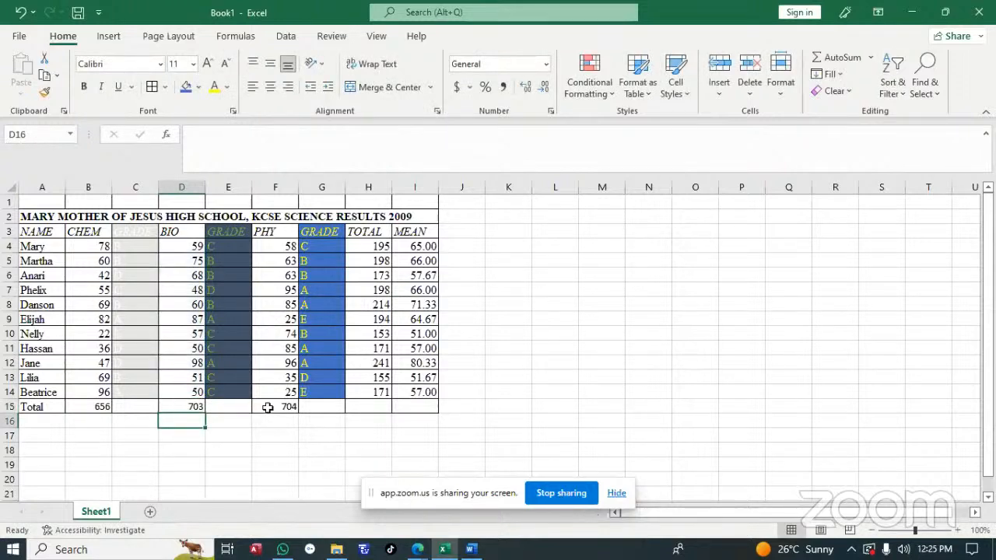
Step: Re-enter the PHY total in F15 as =SUM(F4:F14), giving 704
click(266, 408)
key(BackSpace)
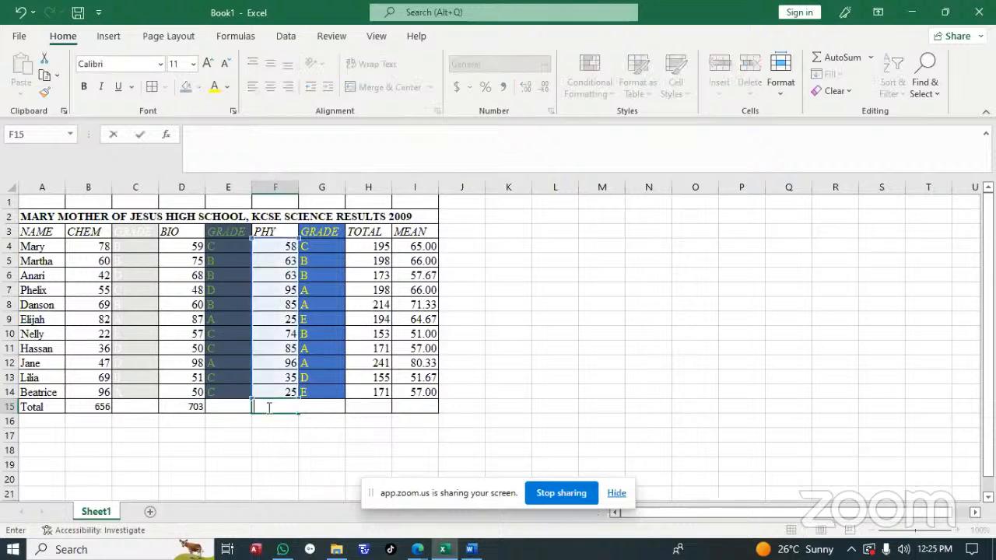
key(alt+equal)
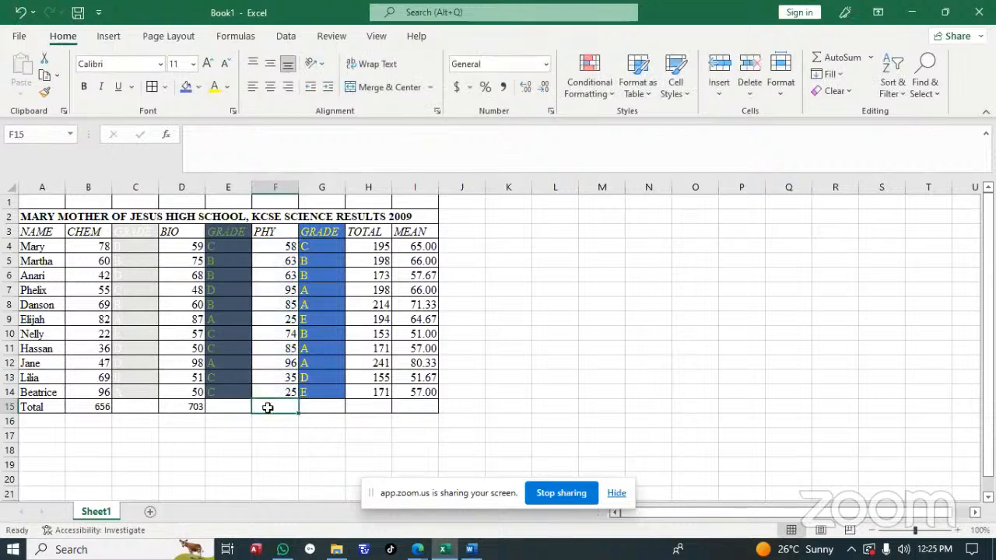
key(alt+equal)
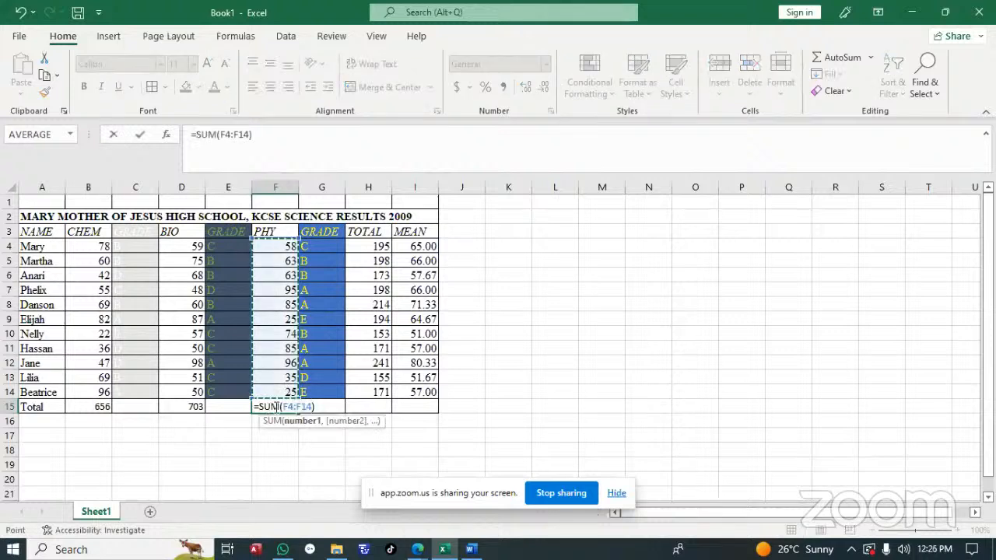
key(Return)
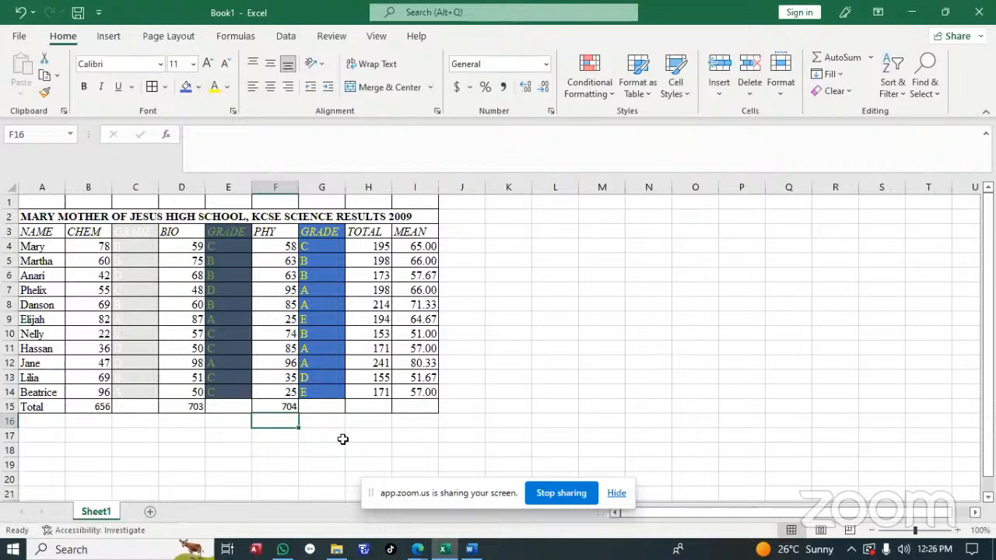
click(467, 407)
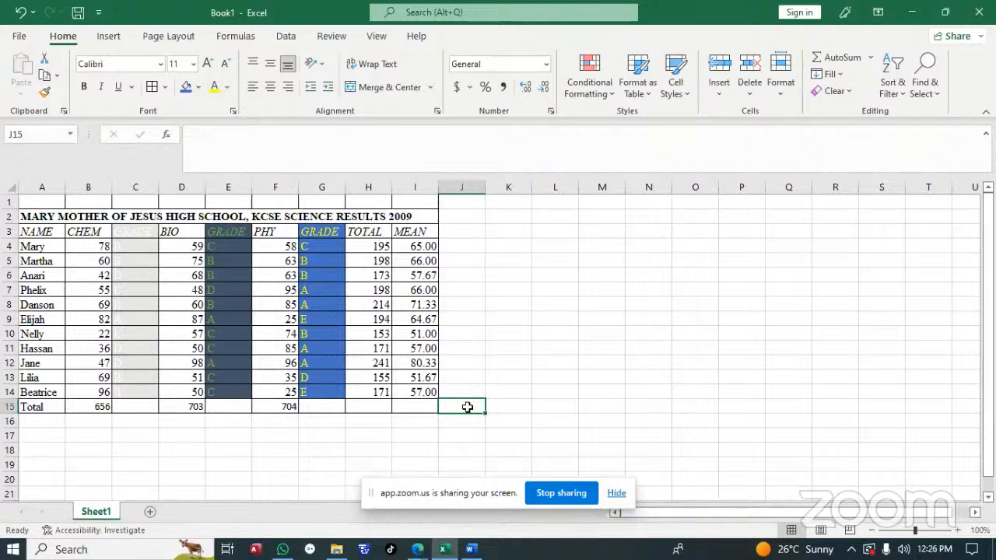
click(369, 244)
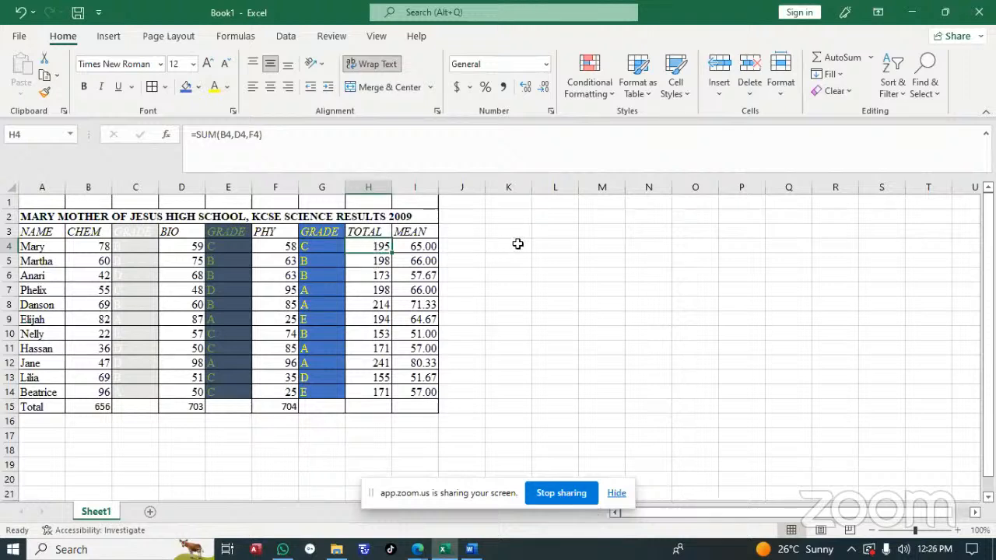
click(518, 245)
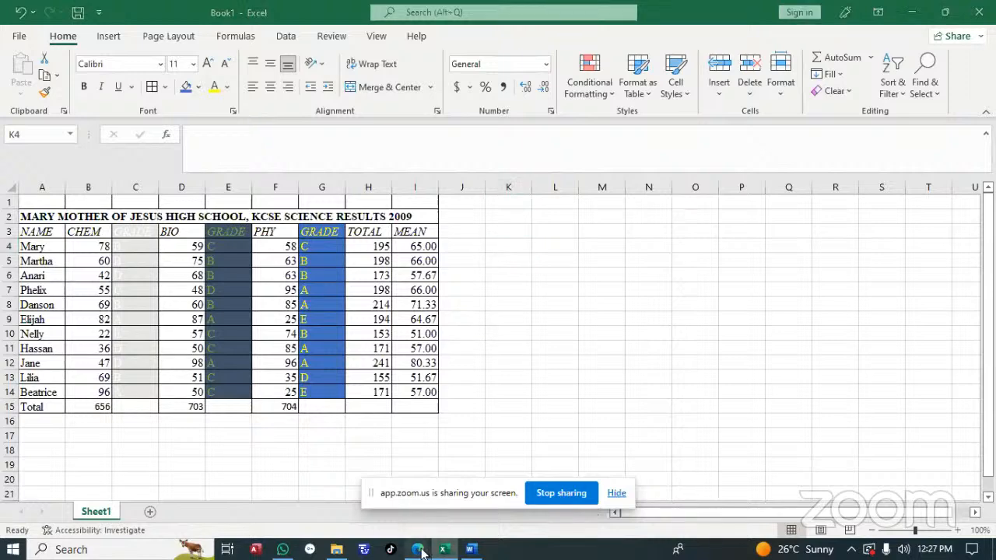
mouse_move(418, 550)
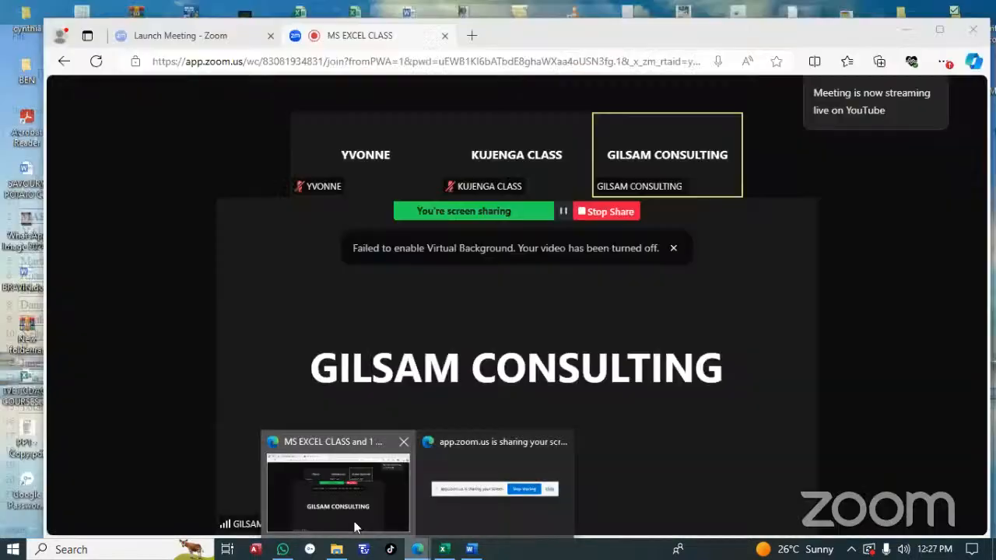
click(350, 523)
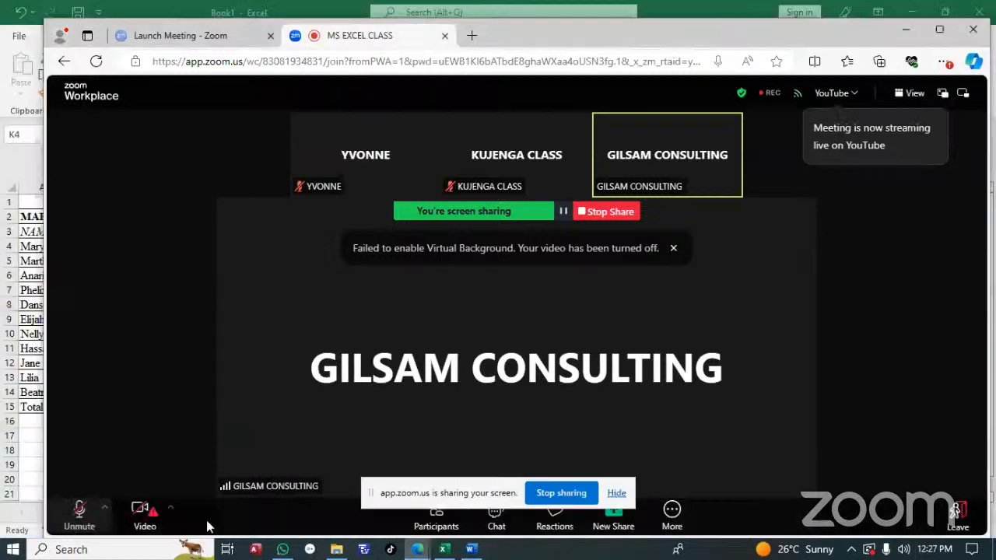
click(79, 513)
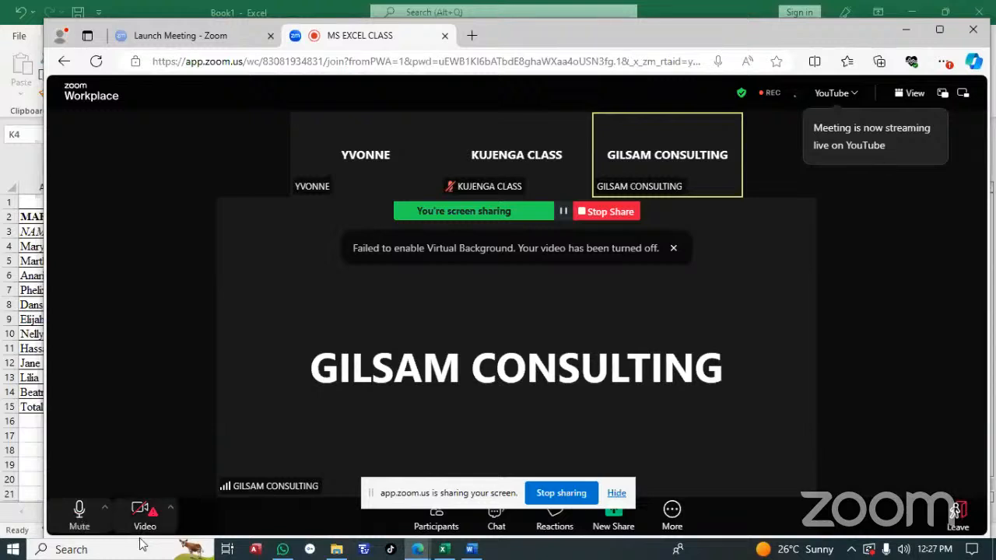
click(79, 511)
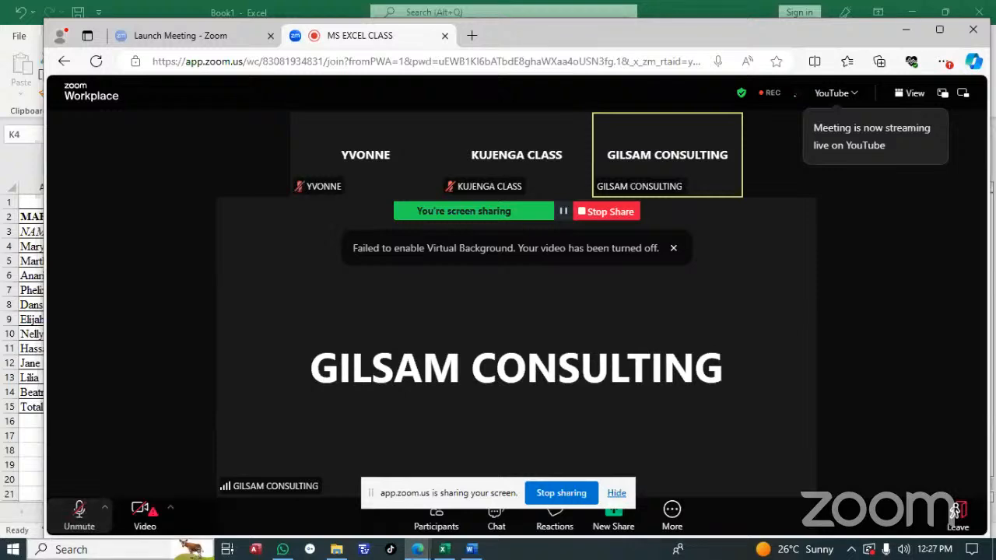
click(442, 549)
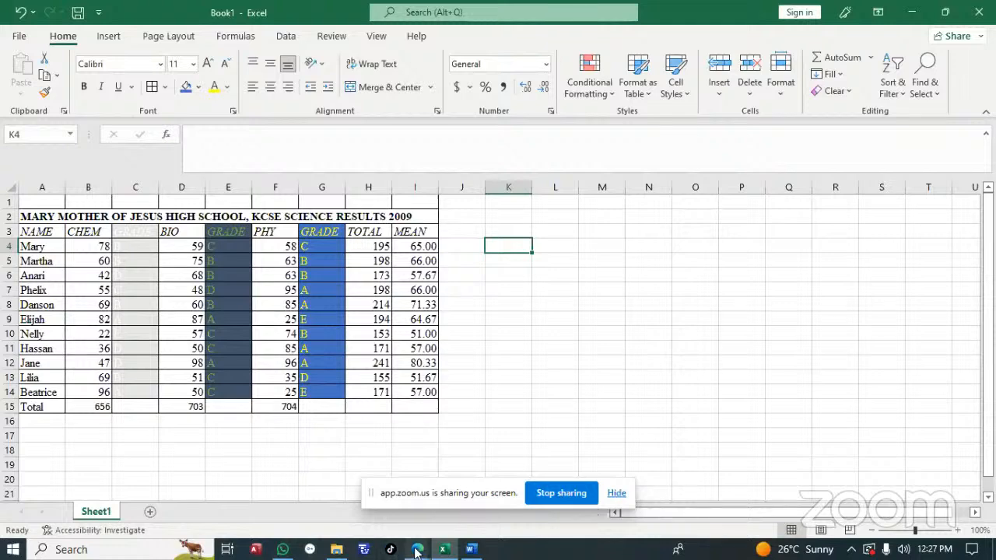
mouse_move(417, 549)
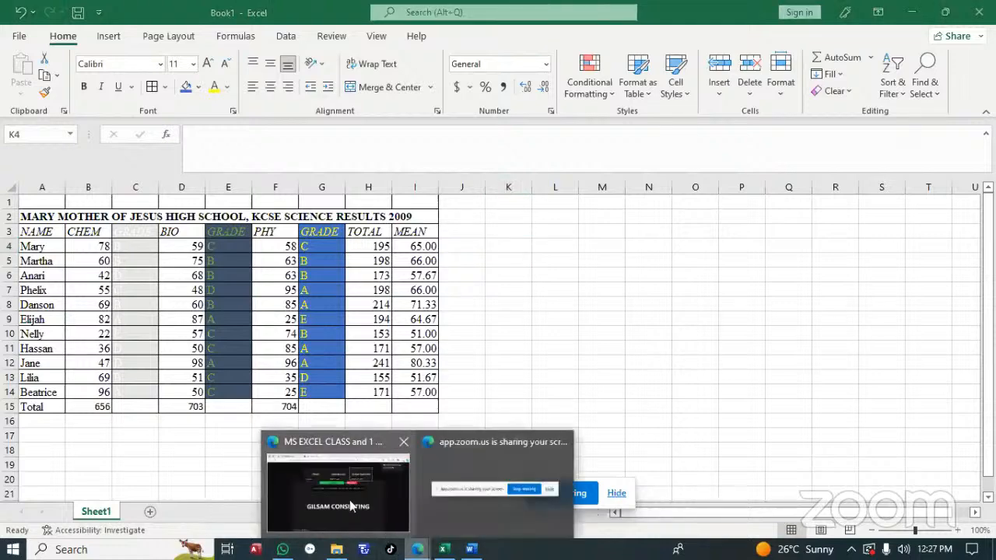
click(350, 506)
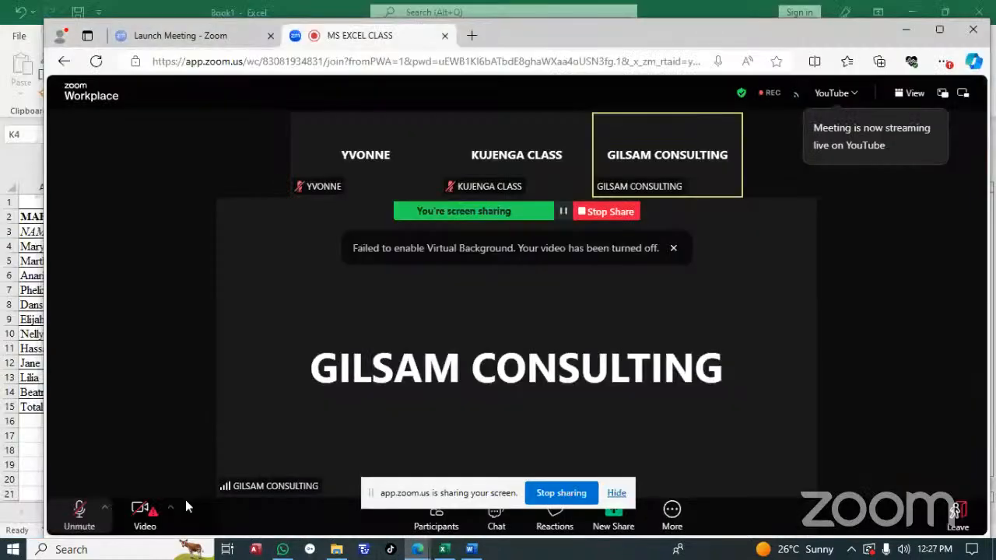
click(79, 512)
click(79, 513)
click(443, 550)
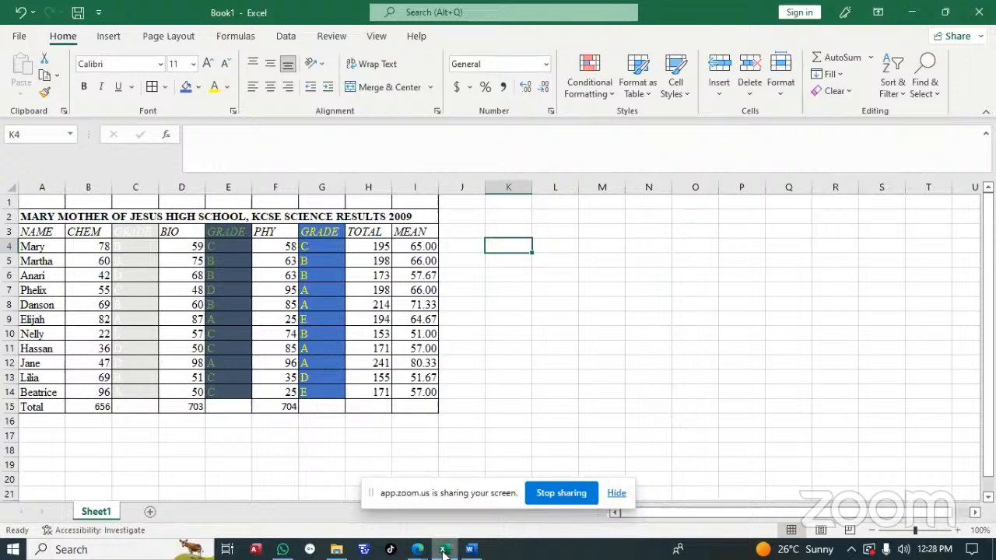
mouse_move(417, 549)
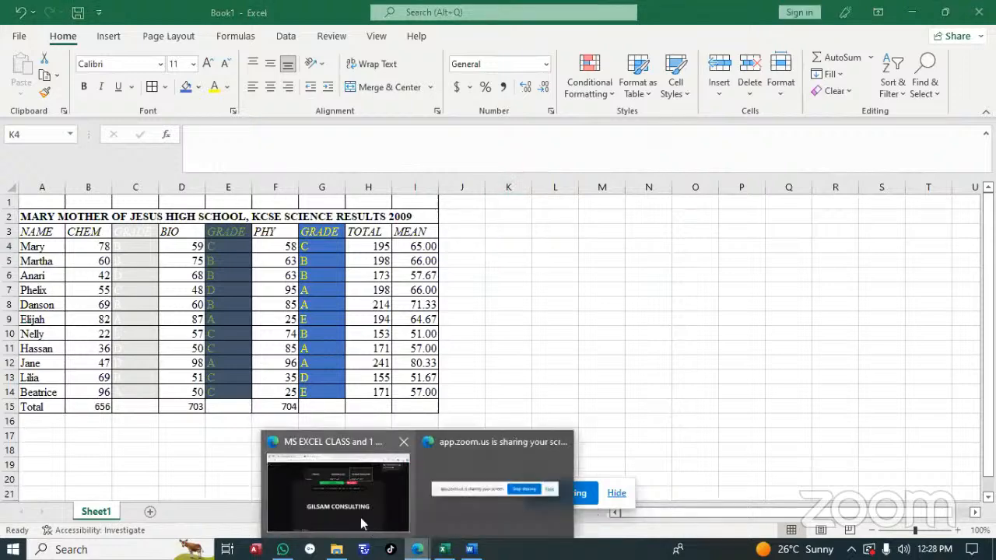
click(360, 524)
Step: Toggle the meeting microphone on and off several times, ending muted
click(79, 512)
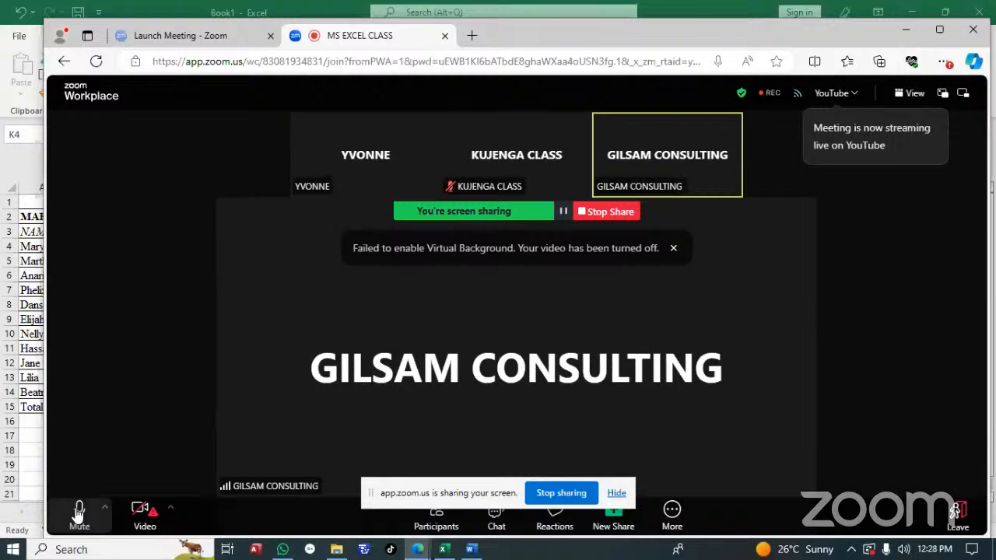
click(78, 515)
click(79, 515)
click(80, 513)
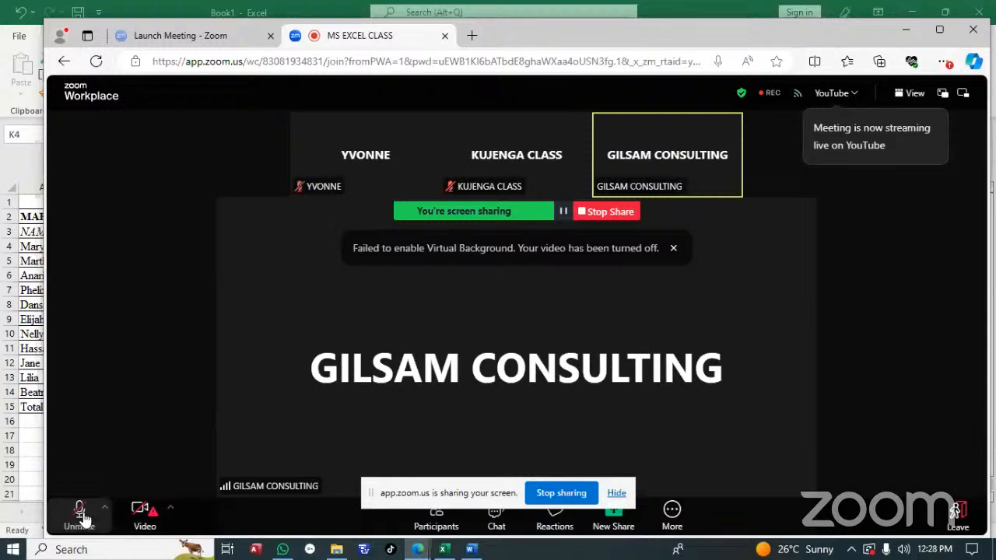